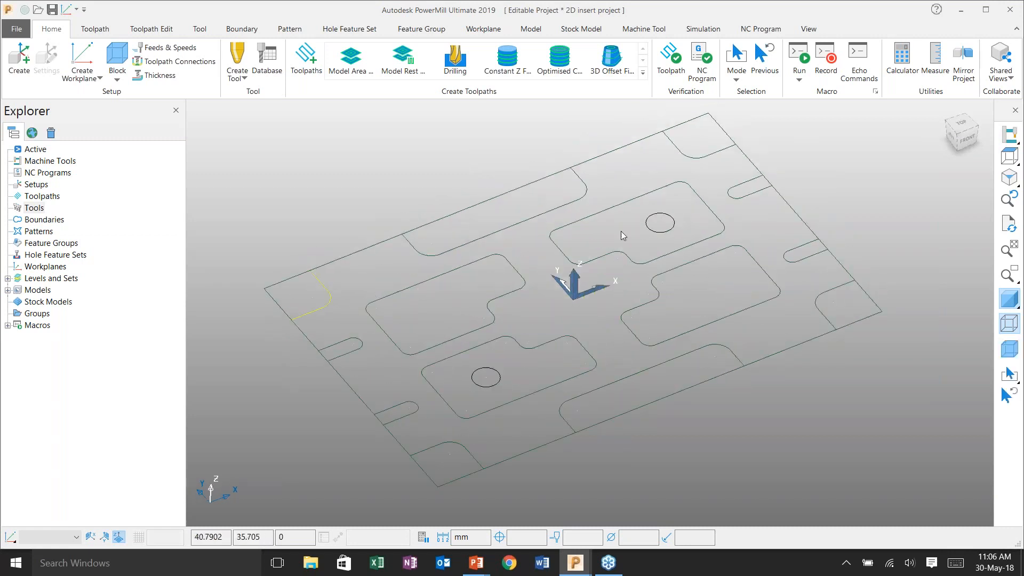
left_click(683, 153)
left_click(462, 445)
left_click(360, 344)
left_click(521, 222)
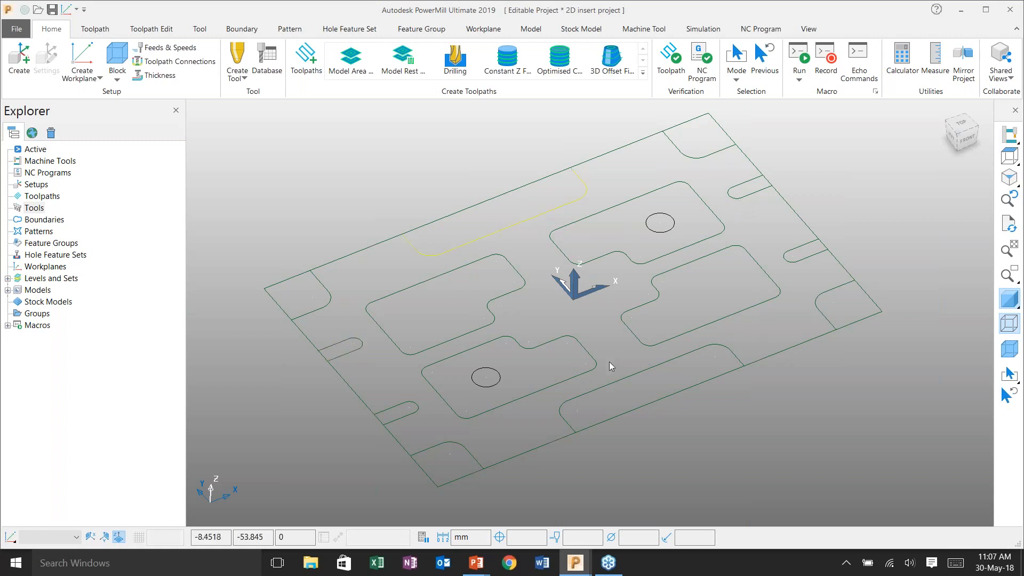
left_click(612, 381)
left_click(698, 458)
Start a new toolpath from the Guide_Rough_10BullR1 strategy in the 2D insert category
left_click(313, 75)
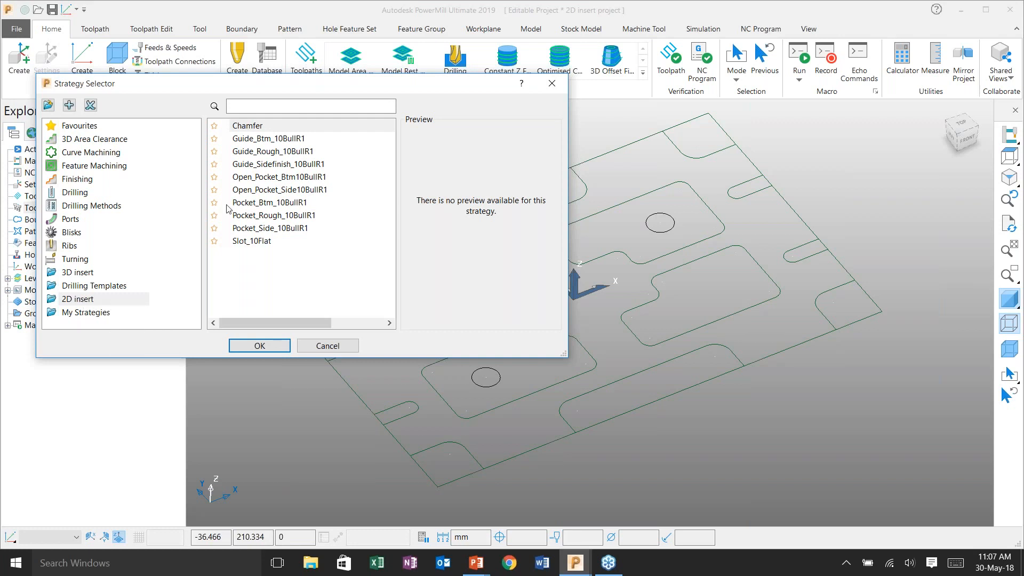
left_click(284, 151)
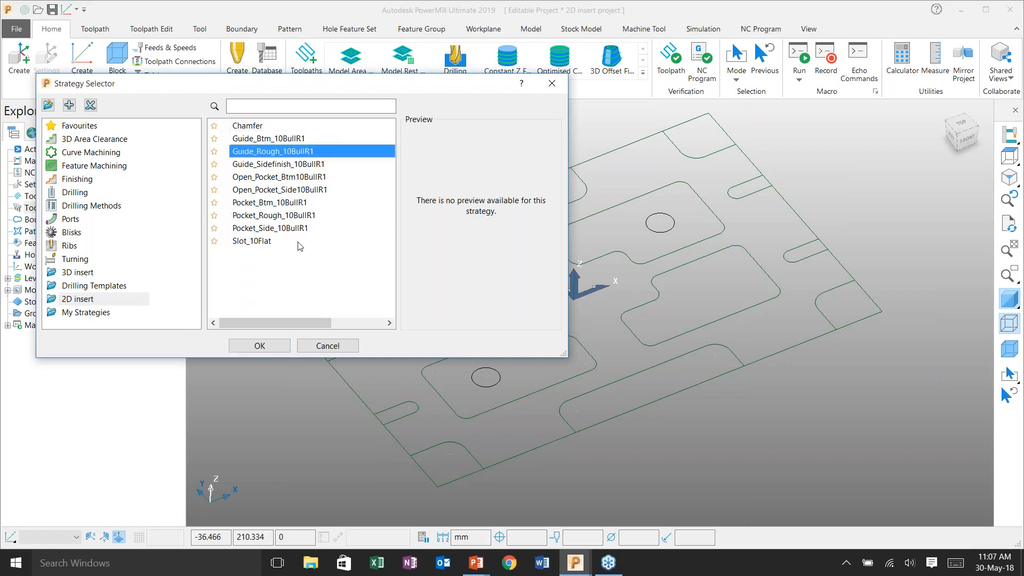
left_click(277, 348)
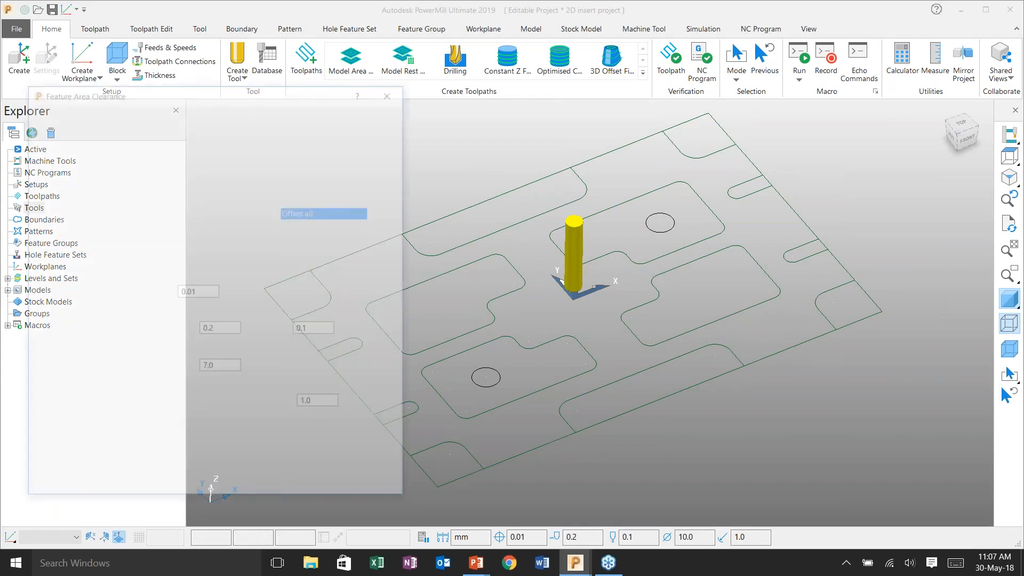
Create a new feature group for the roughing toolpath and open it for feature editing
middle_click_drag(503, 256, 758, 222, "shift")
scroll(759, 222, "up", 3)
left_click(60, 138)
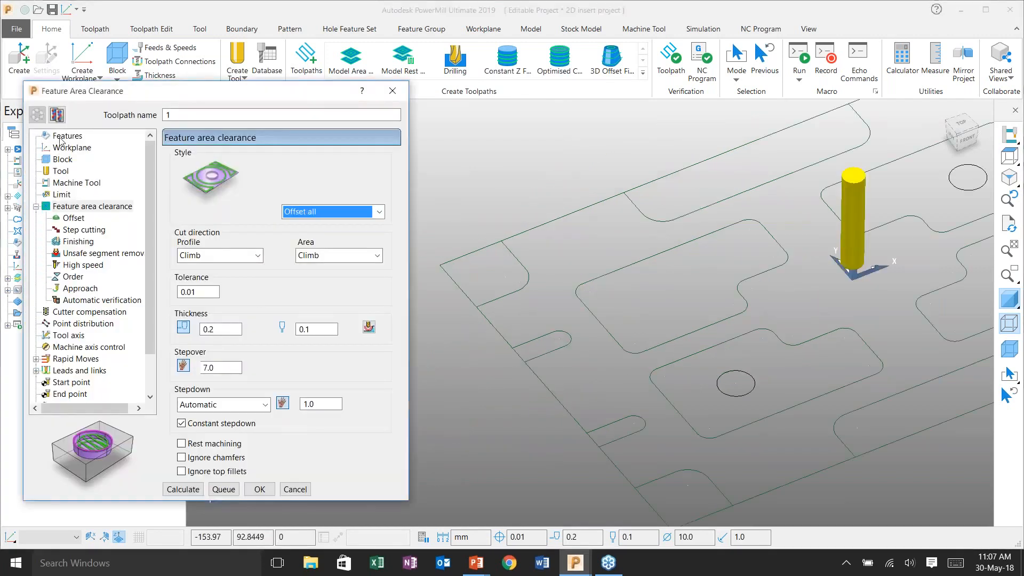
left_click(60, 138)
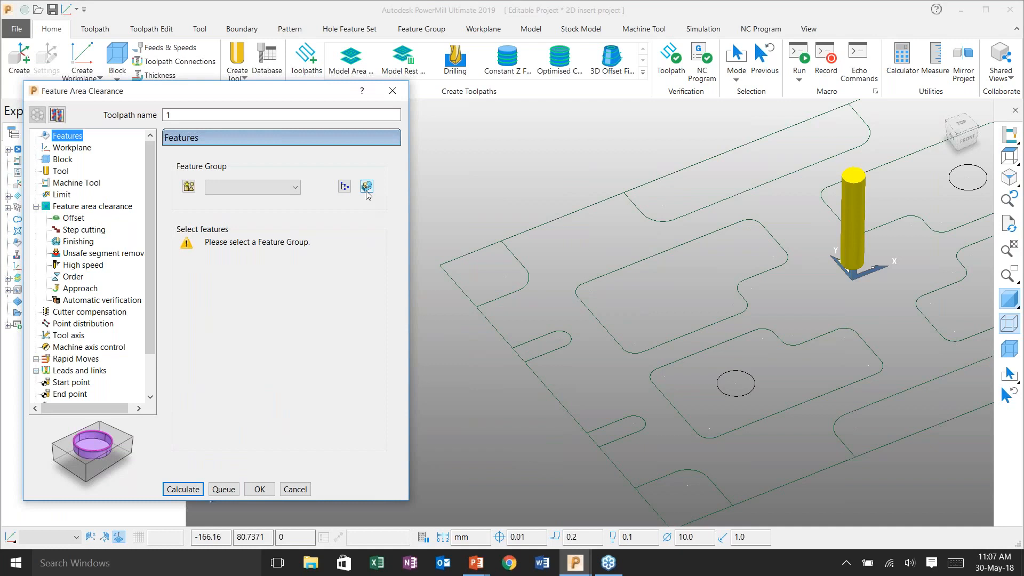
left_click(189, 187)
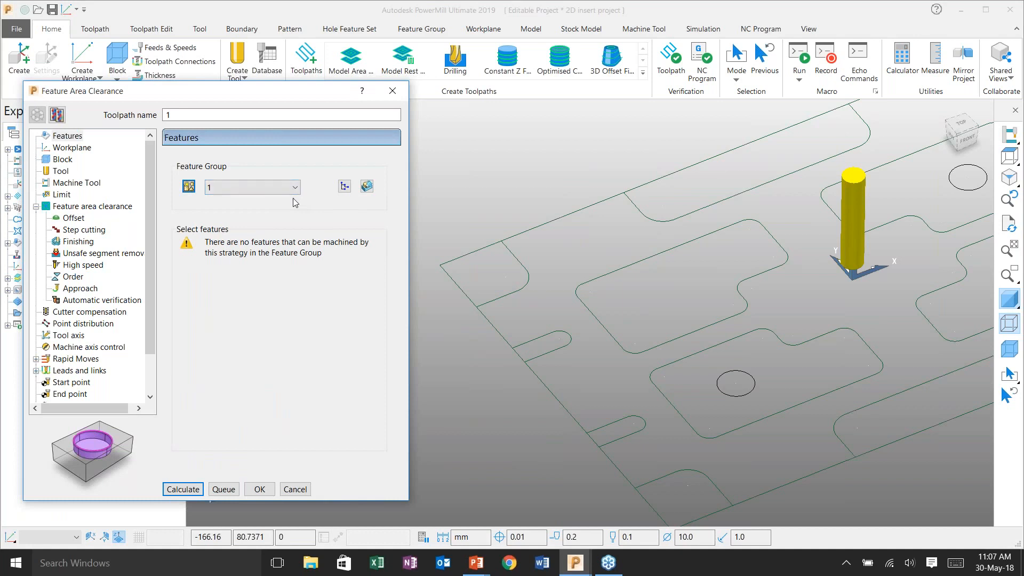
left_click(368, 190)
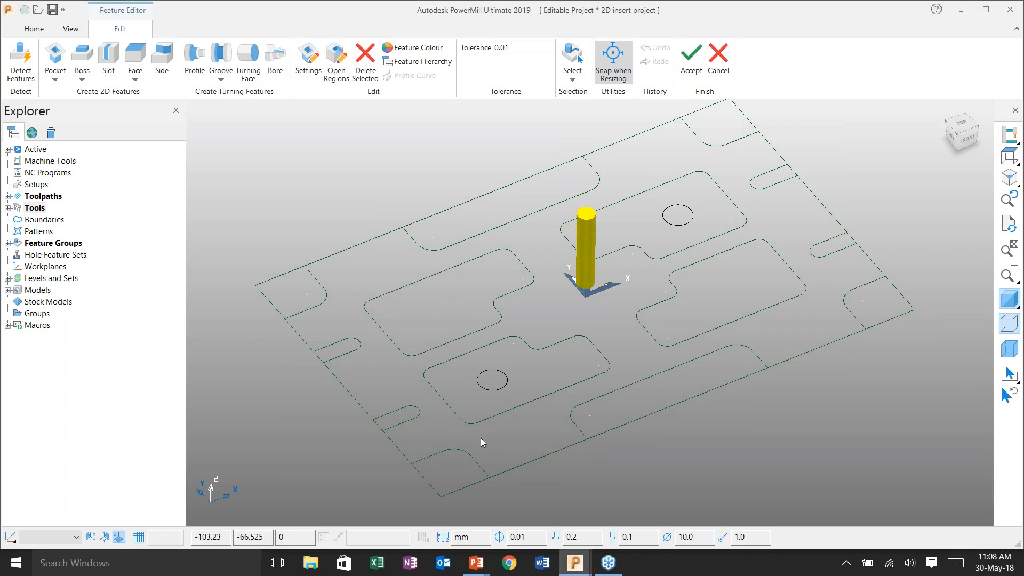
Start a side feature from the curve at the plate's -X +Y corner and flip its direction toward the corner
left_click(162, 58)
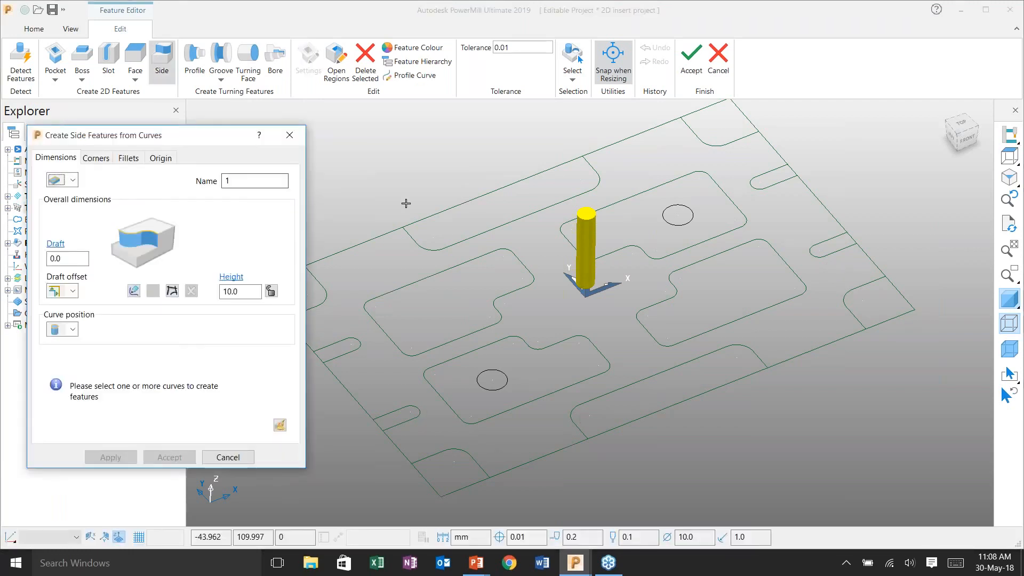
left_click(118, 138)
left_click_drag(119, 137, 161, 96)
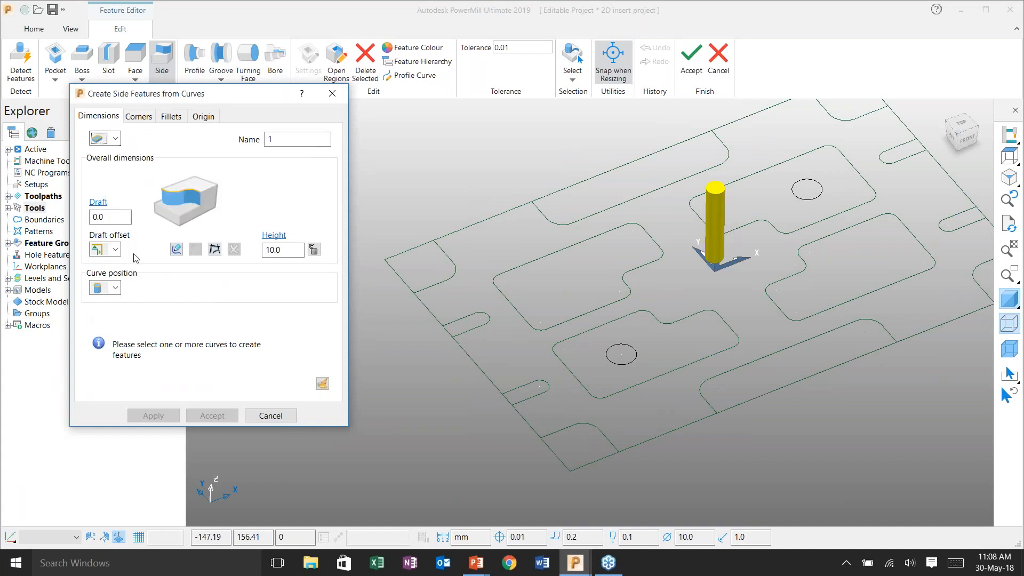
left_click(462, 283)
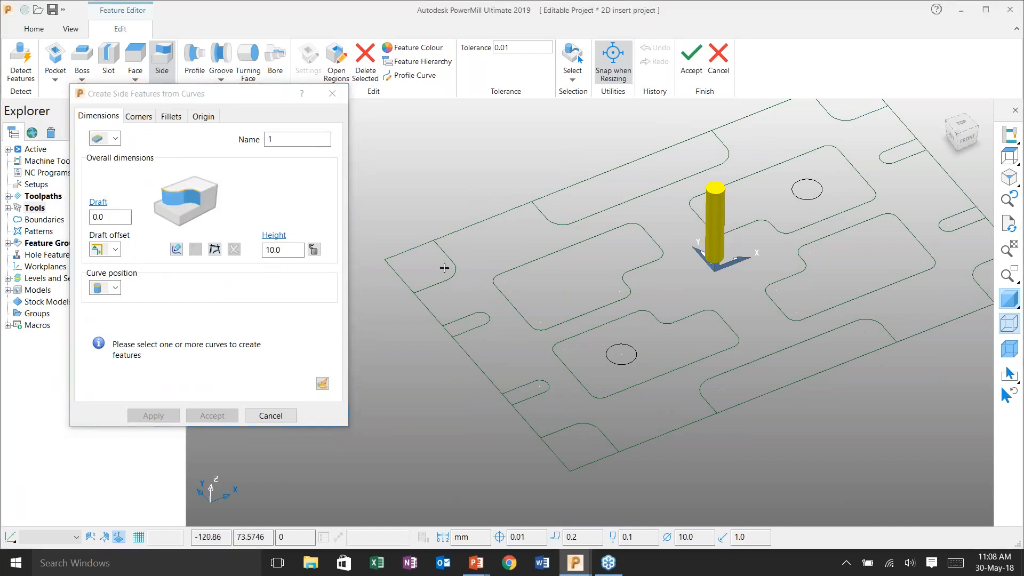
scroll(396, 236, "up", 5)
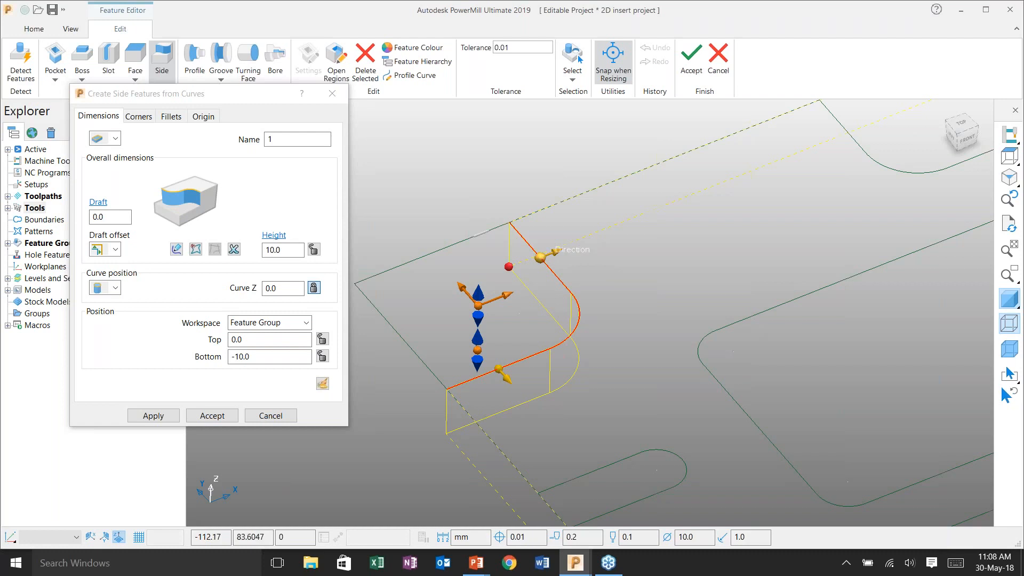
left_click(559, 256)
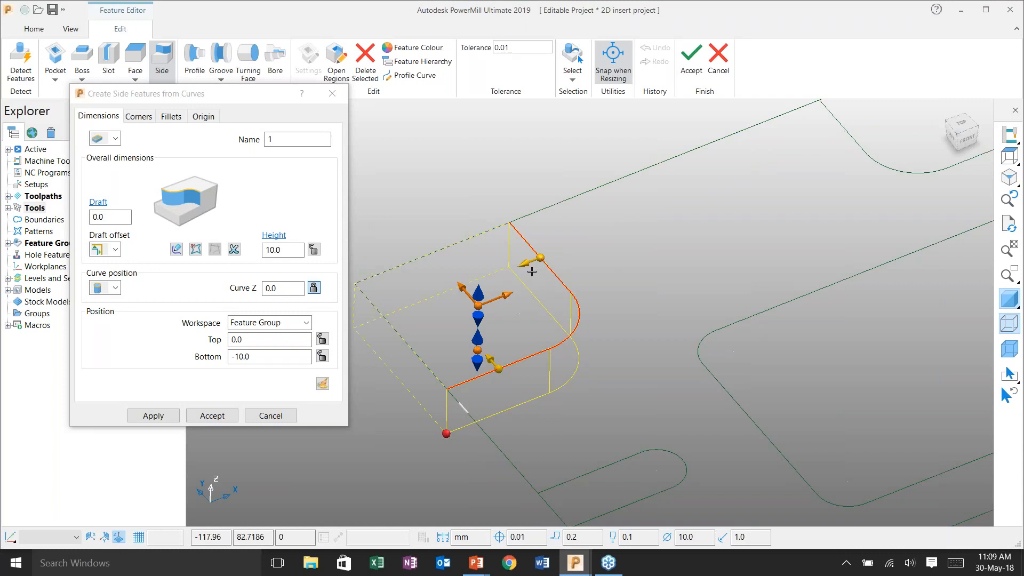
Give the side feature top and bottom fillets with a 5.0 mm radius each and apply it
left_click(170, 117)
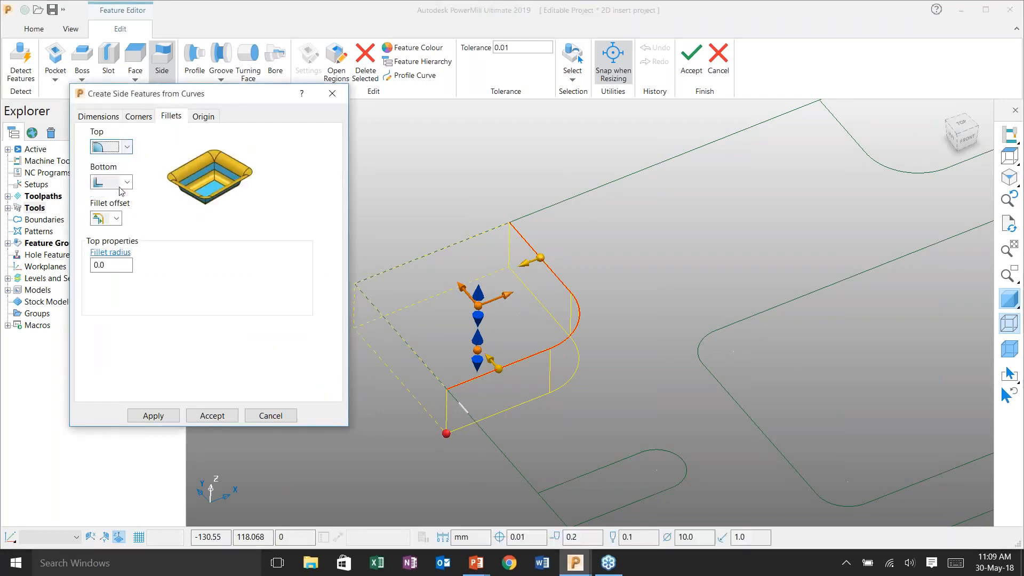
left_click(124, 183)
left_click(102, 216)
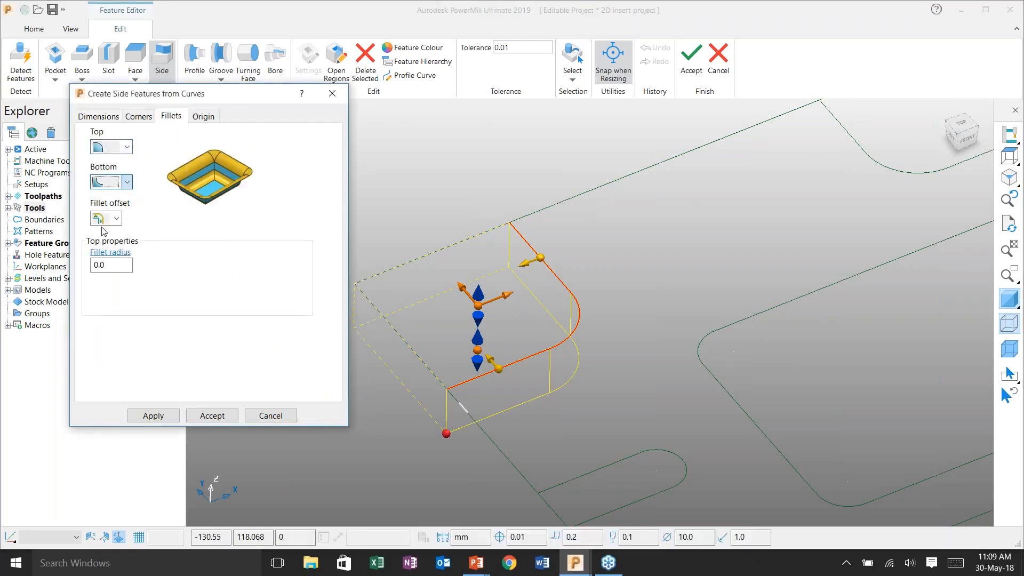
double_click(111, 265)
type("5.0")
double_click(111, 352)
type("5")
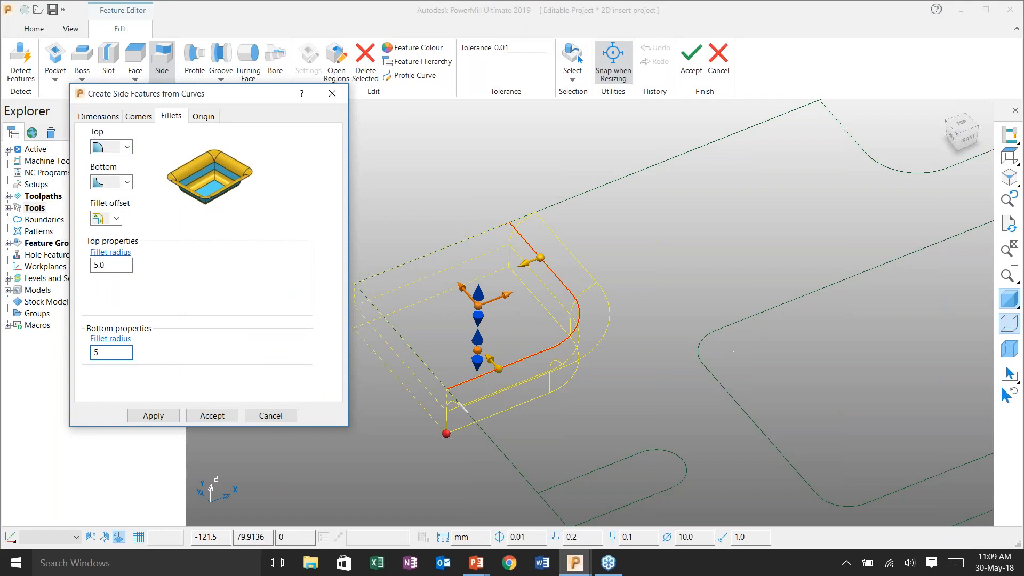
left_click(153, 416)
Create a side feature with the same fillets from the curve at the plate's +X +Y corner
scroll(463, 295, "down", 2)
scroll(463, 295, "down", 3)
middle_click_drag(656, 295, 460, 367, "shift")
scroll(728, 202, "up", 4)
left_click_drag(692, 254, 674, 225)
scroll(630, 201, "down", 1)
scroll(630, 201, "up", 3)
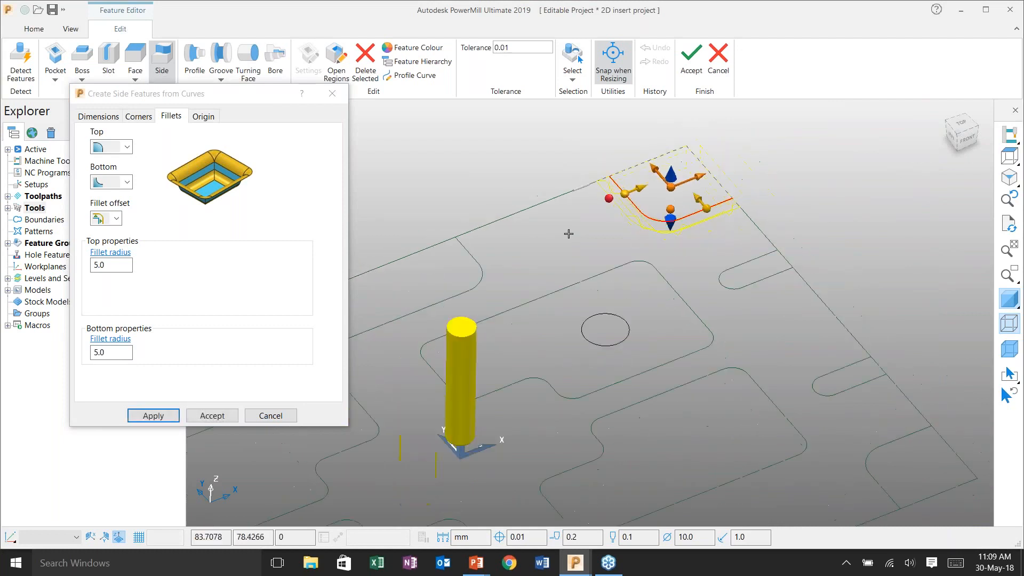
left_click(160, 415)
Create a side feature with the same fillets from the curve at the plate's +X -Y corner
scroll(623, 197, "down", 5)
middle_click_drag(688, 345, 651, 299, "shift")
scroll(647, 283, "up", 3)
scroll(647, 284, "up", 2)
left_click_drag(574, 245, 525, 213)
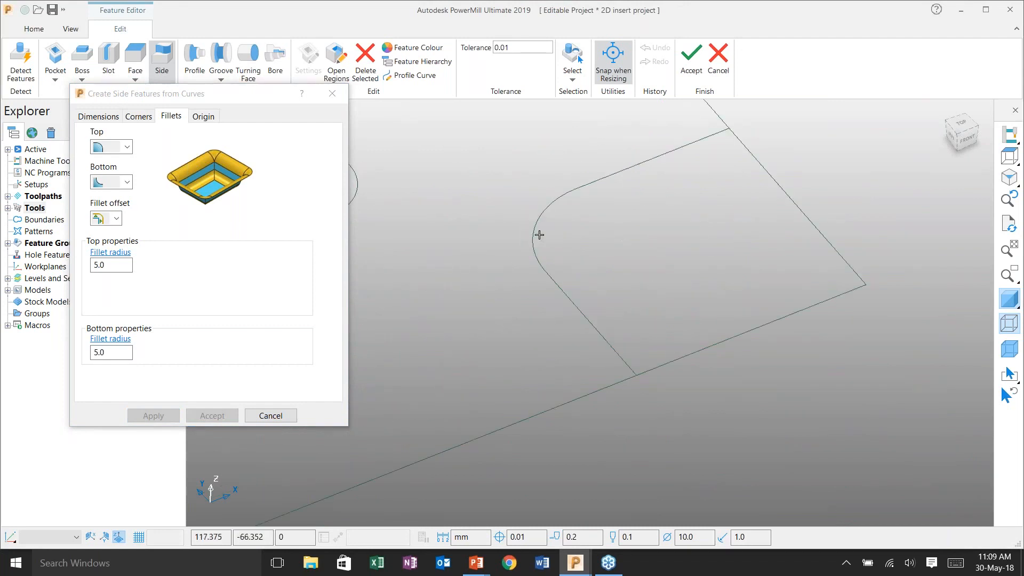
left_click(643, 147)
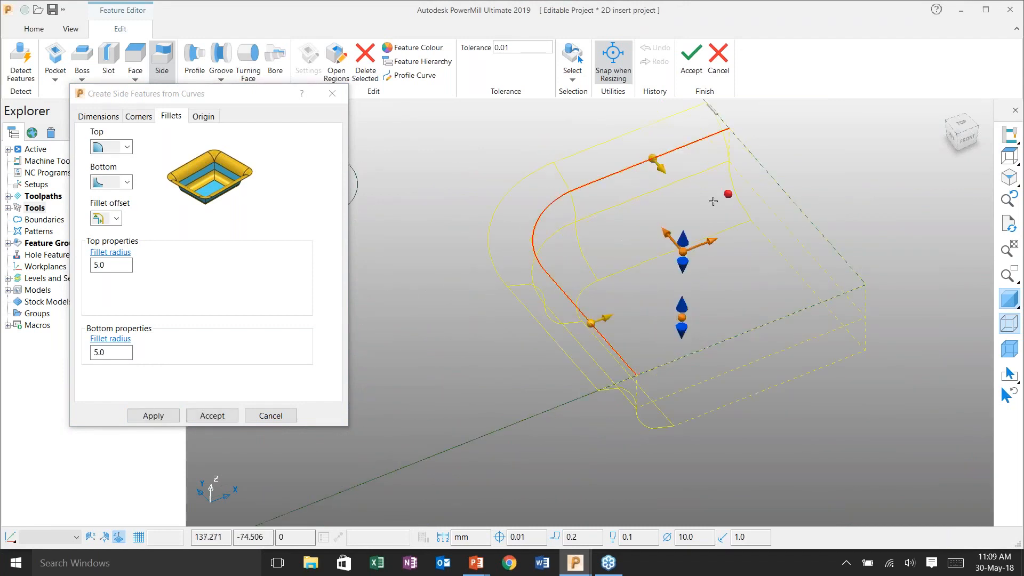
left_click(153, 415)
Create a side feature with the same fillets from the curve at the plate's -X -Y corner
scroll(655, 299, "down", 2)
scroll(754, 254, "down", 5)
middle_click_drag(368, 391, 472, 357, "shift")
scroll(450, 379, "up", 4)
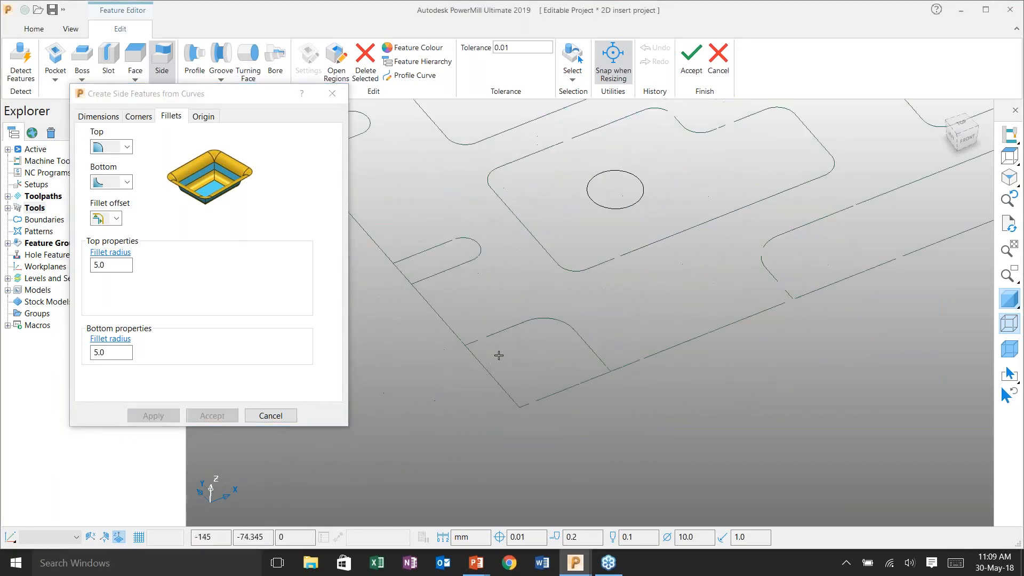
left_click(498, 355)
scroll(480, 367, "up", 2)
scroll(466, 385, "down", 3)
left_click(153, 416)
Accept the feature group edits and select all four side features for the roughing toolpath
middle_click_drag(672, 304, 574, 399, "shift")
scroll(574, 400, "down", 2)
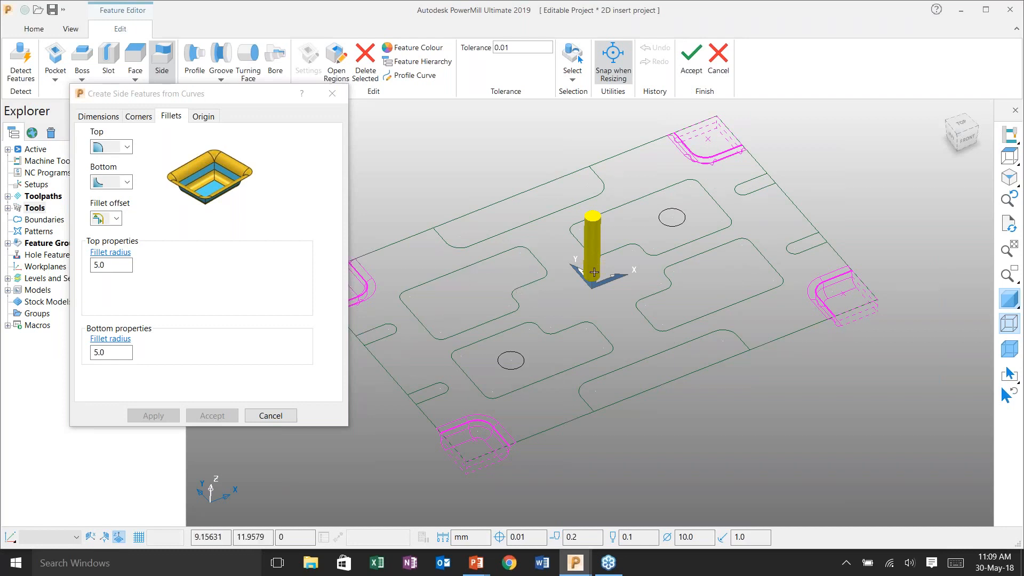
left_click(691, 59)
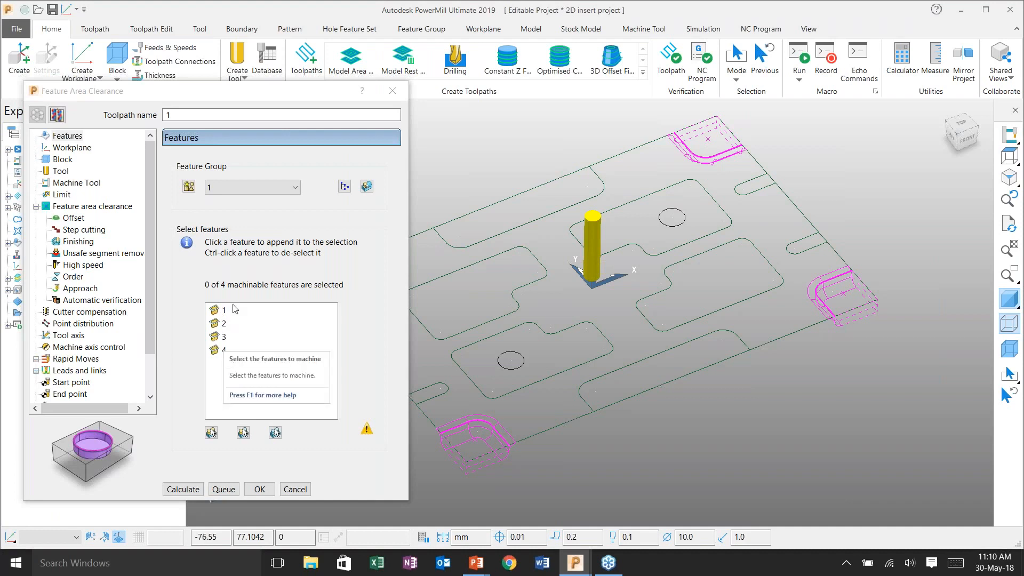
left_click(211, 432)
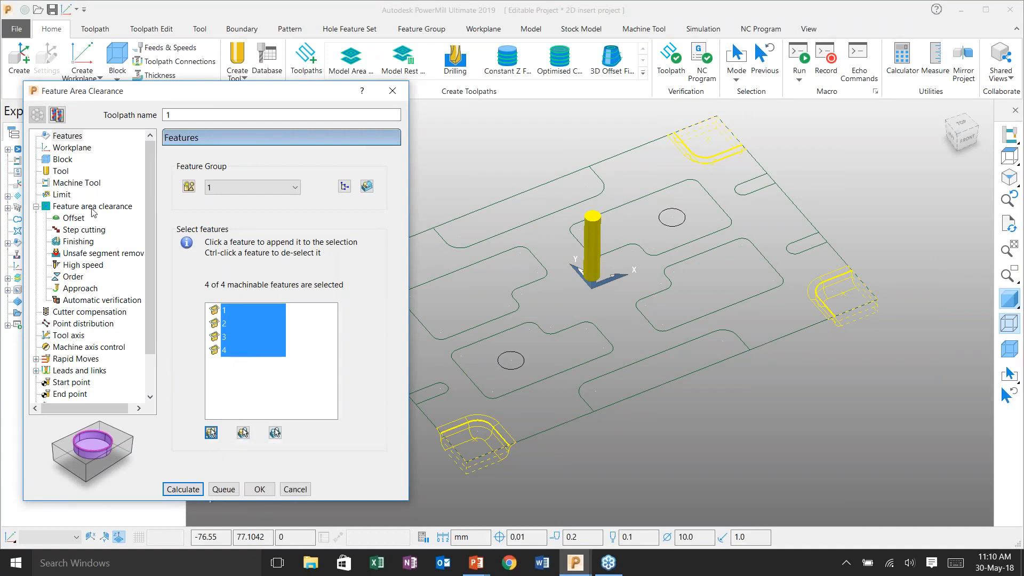
Review the feature area clearance settings, then calculate the roughing toolpath and close its form
left_click(72, 208)
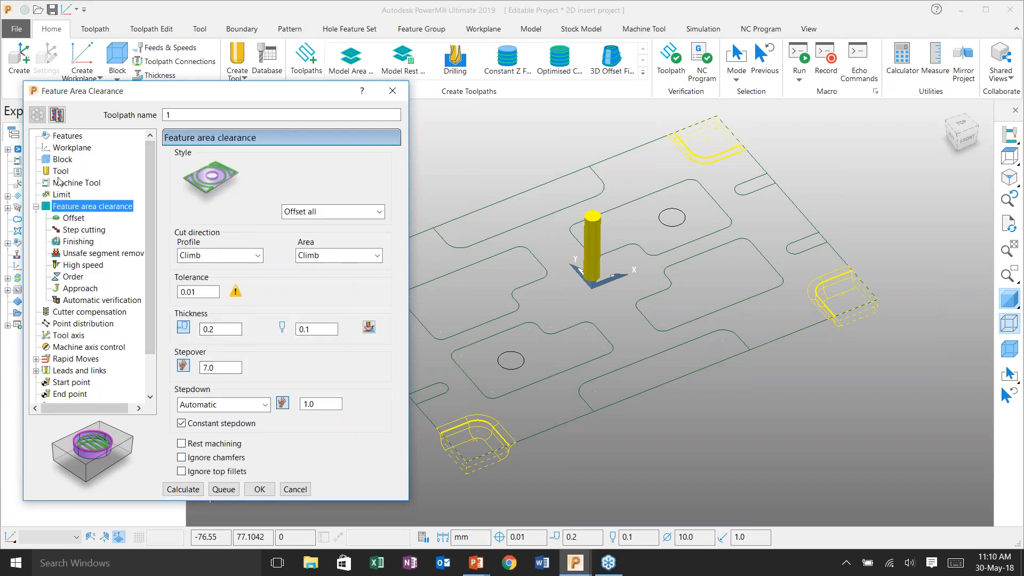
scroll(67, 299, "down", 2)
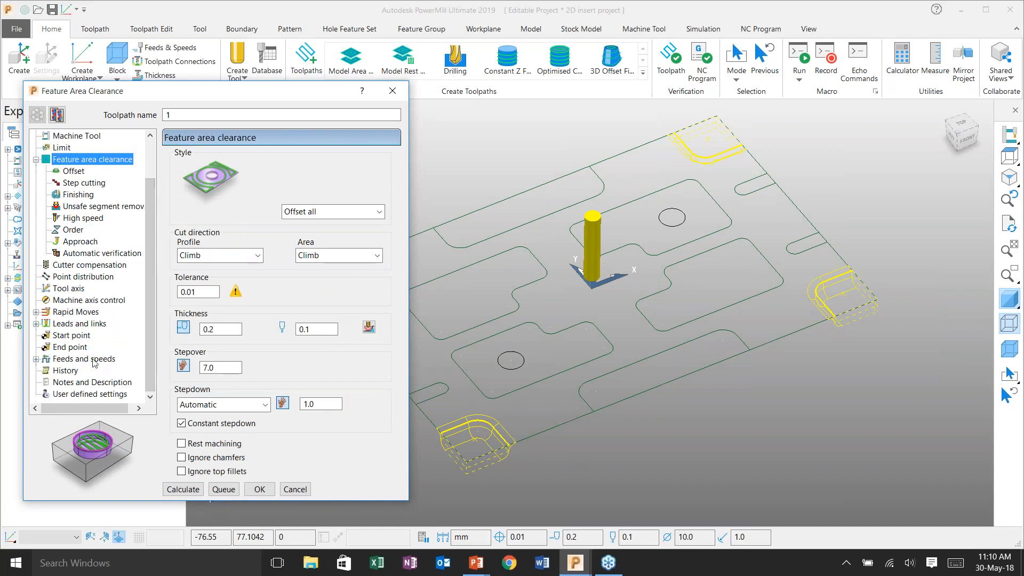
scroll(62, 228, "up", 2)
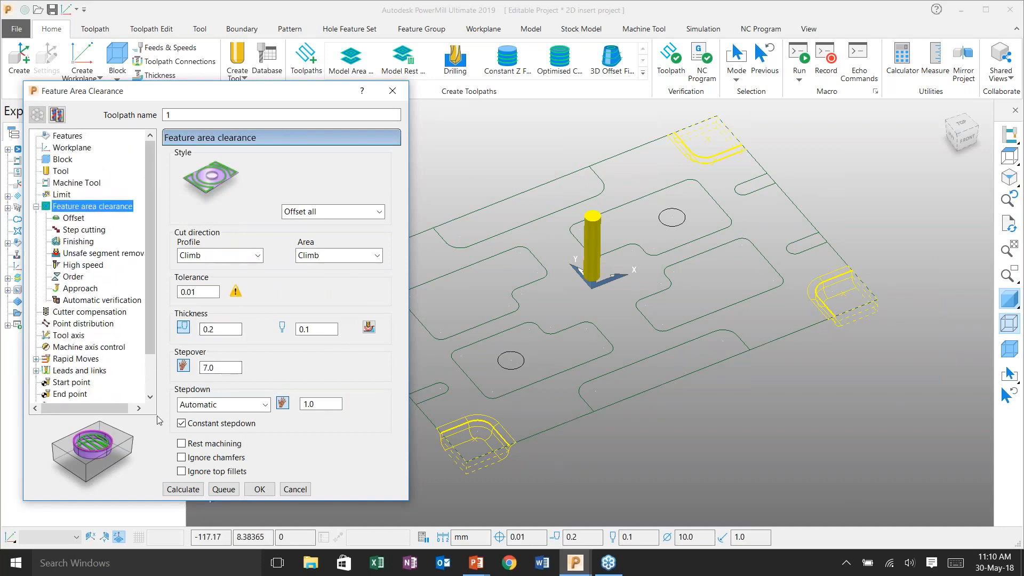
left_click(181, 489)
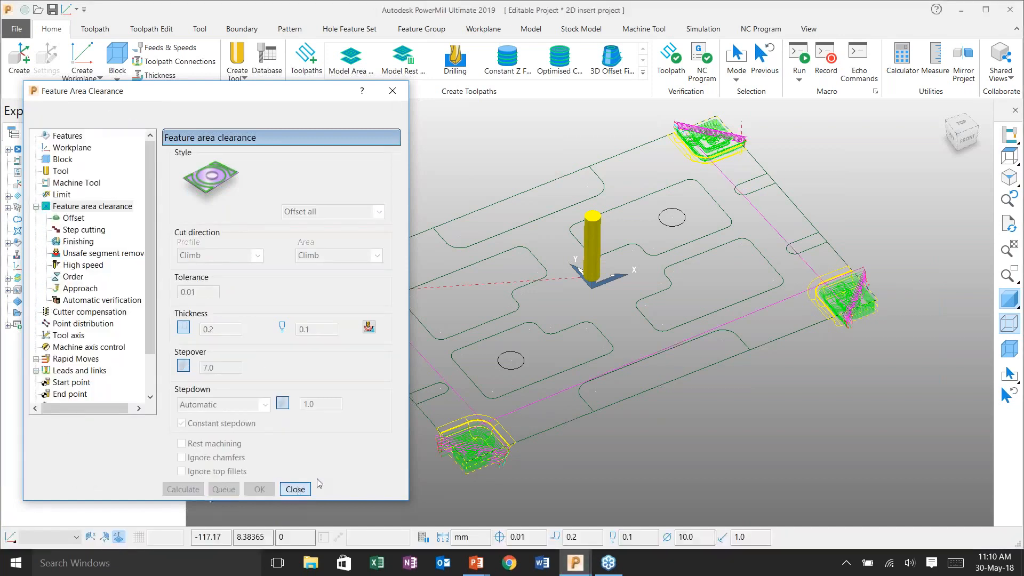
left_click(295, 489)
Examine the calculated roughing passes on the corner features, especially at the plate's -X +Y corner
scroll(352, 298, "up", 6)
scroll(352, 298, "down", 6)
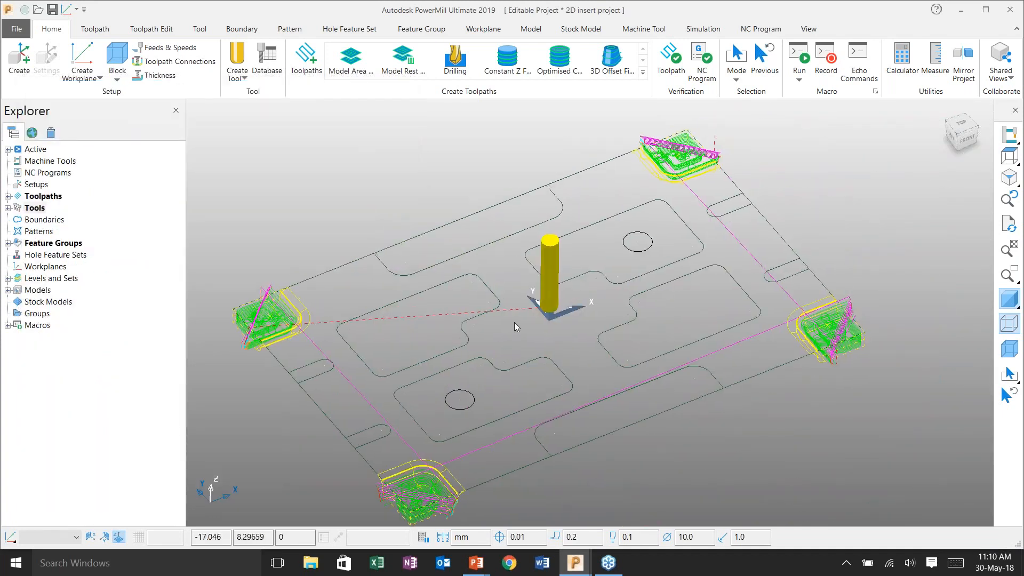
scroll(231, 341, "up", 2)
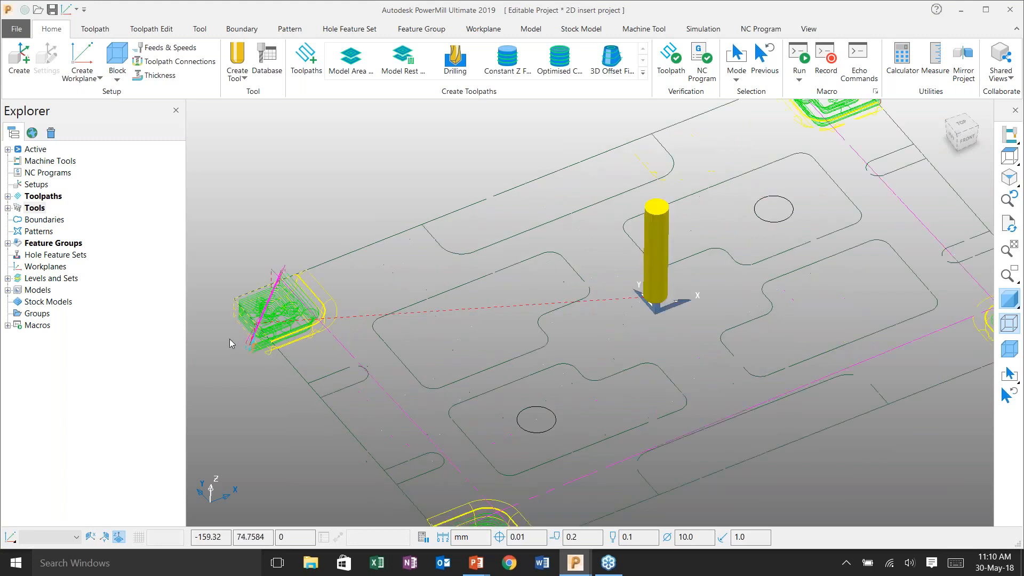
scroll(246, 347, "up", 5)
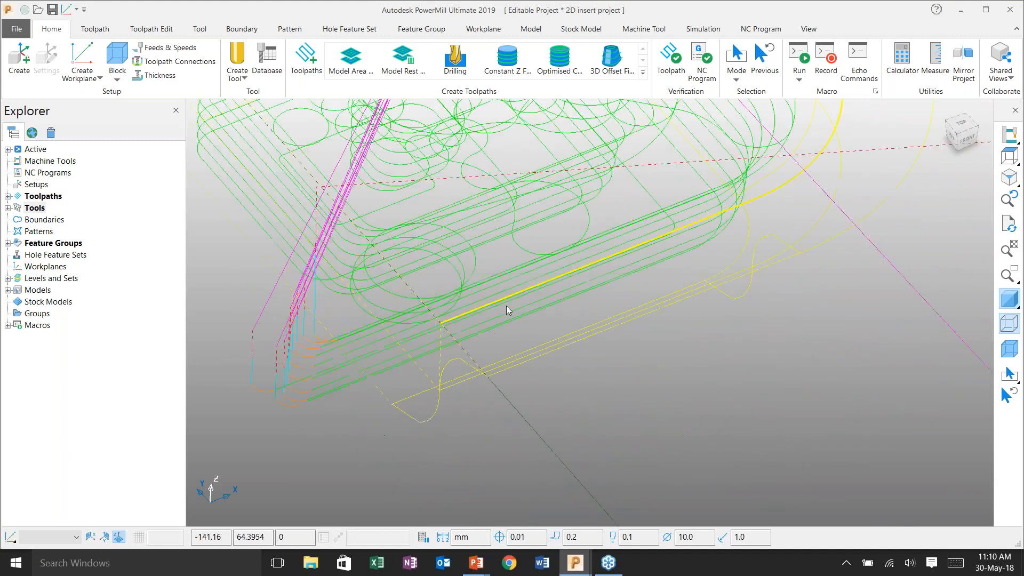
scroll(408, 303, "down", 7)
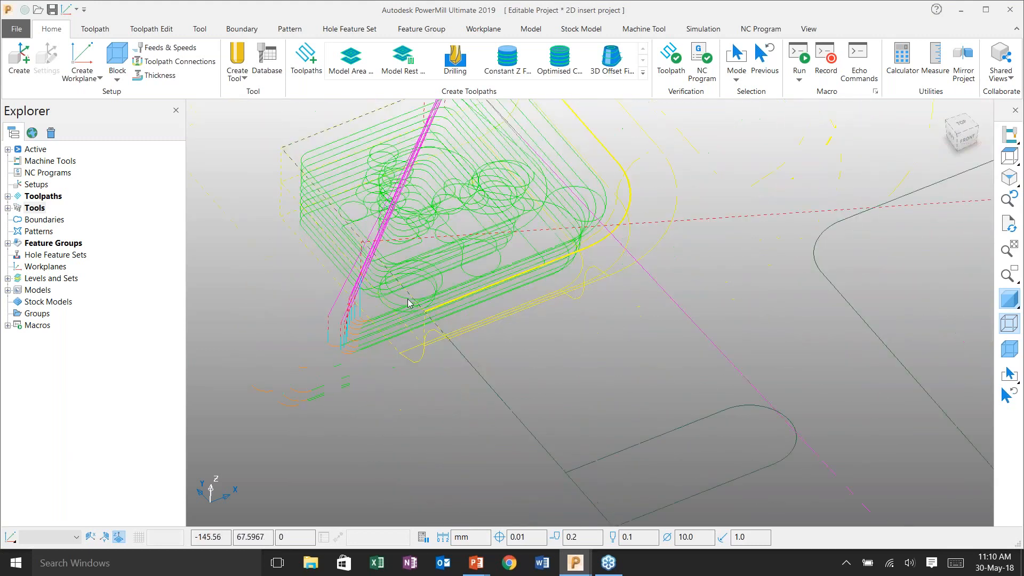
scroll(482, 290, "down", 2)
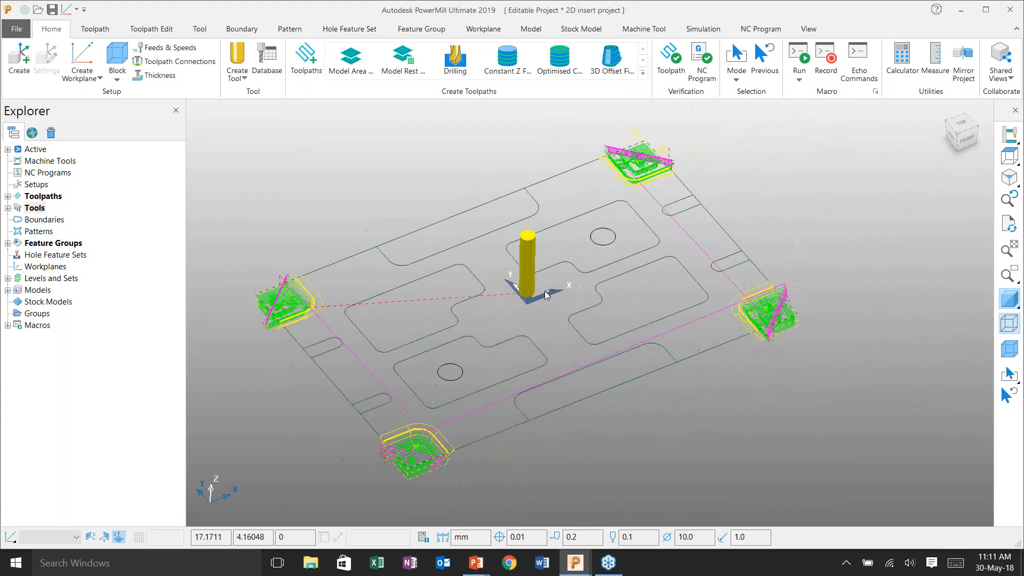
Start a second toolpath from the Guide_Sidefinish_10BullR1 strategy in the 2D insert category
left_click(306, 60)
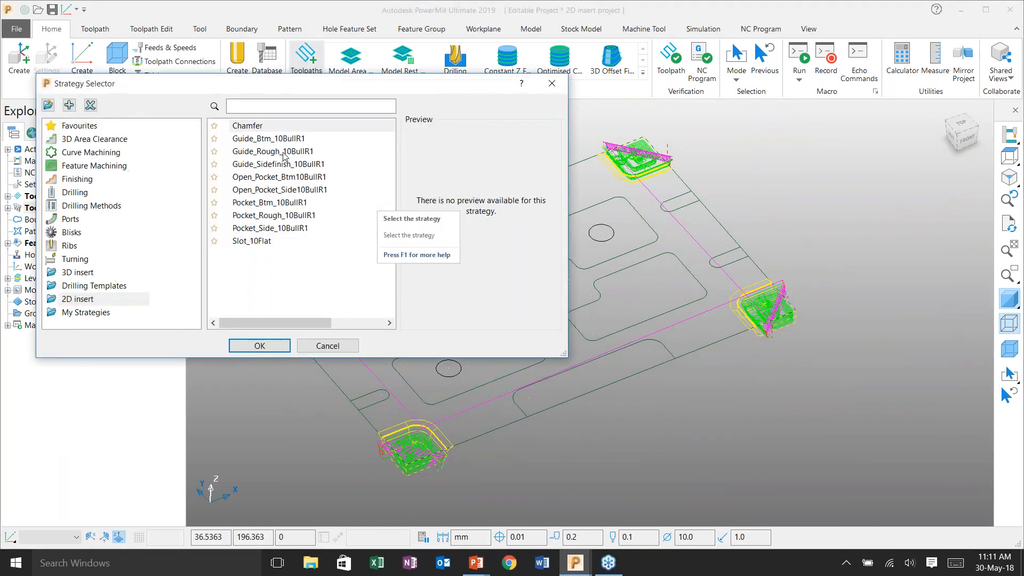
left_click(270, 170)
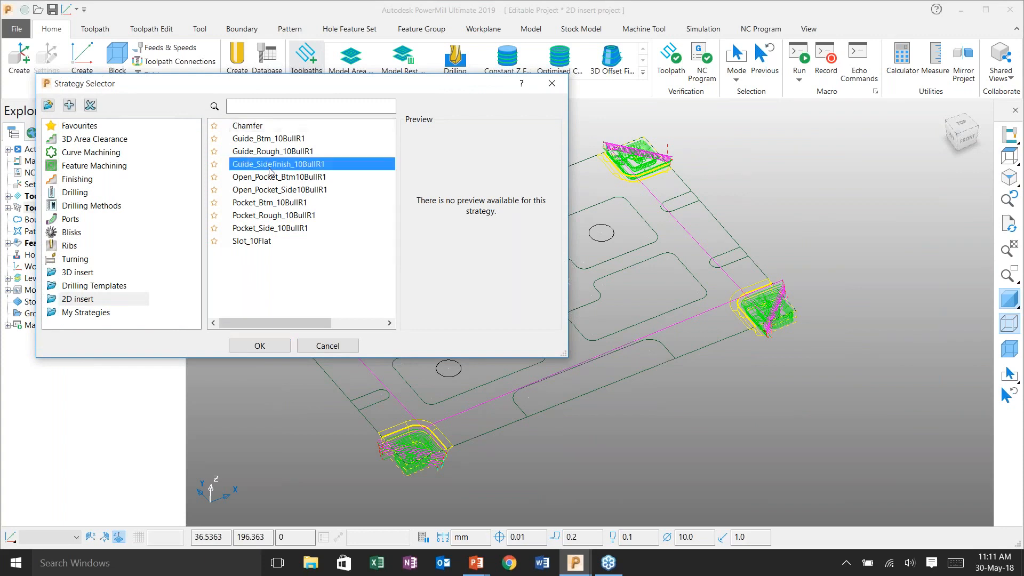
left_click(260, 345)
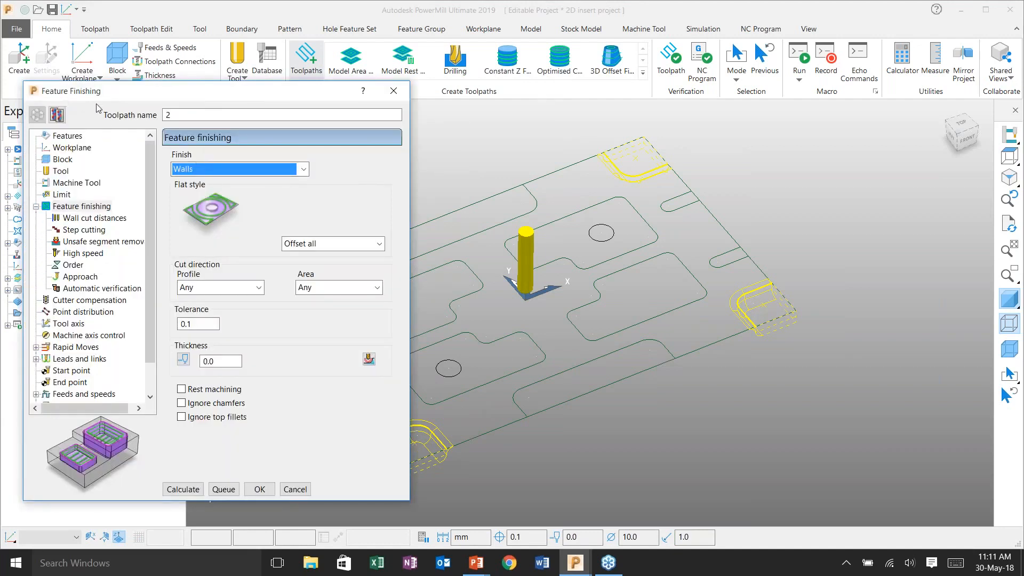
Keep the feature finishing set to Walls, then calculate the side-finishing toolpath and close its form
left_click_drag(164, 97, 211, 62)
left_click(237, 136)
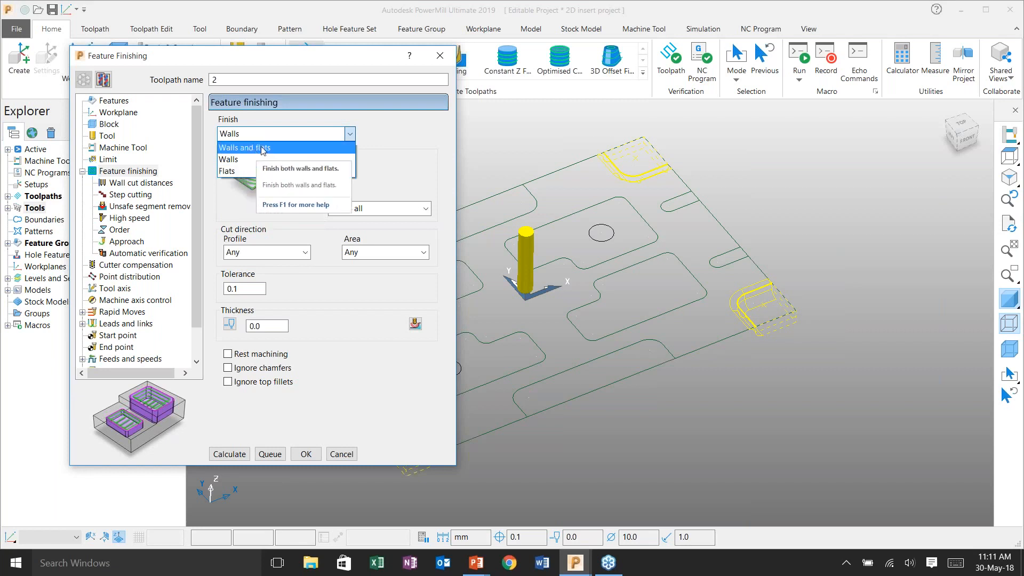
left_click(245, 159)
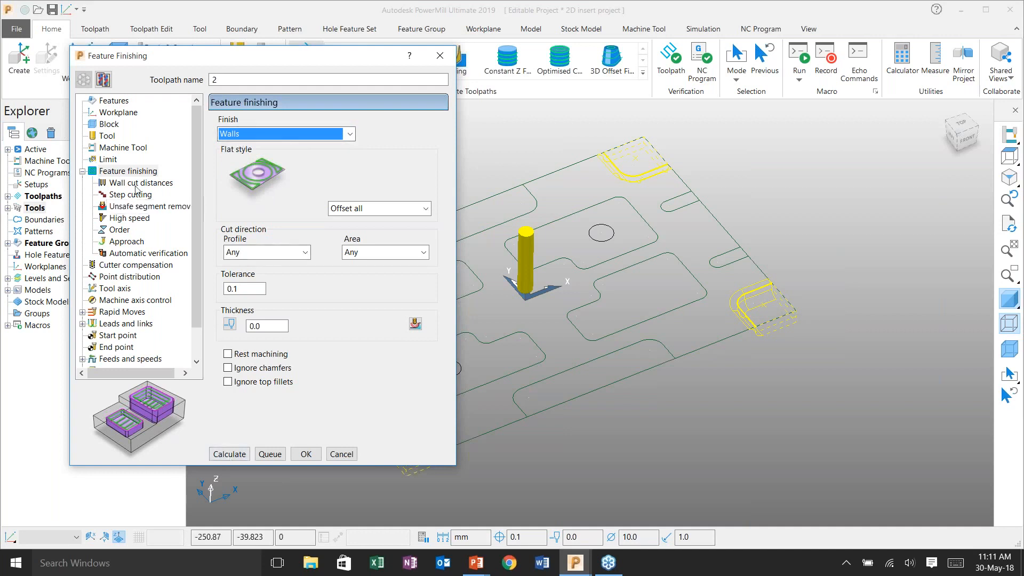
left_click(225, 454)
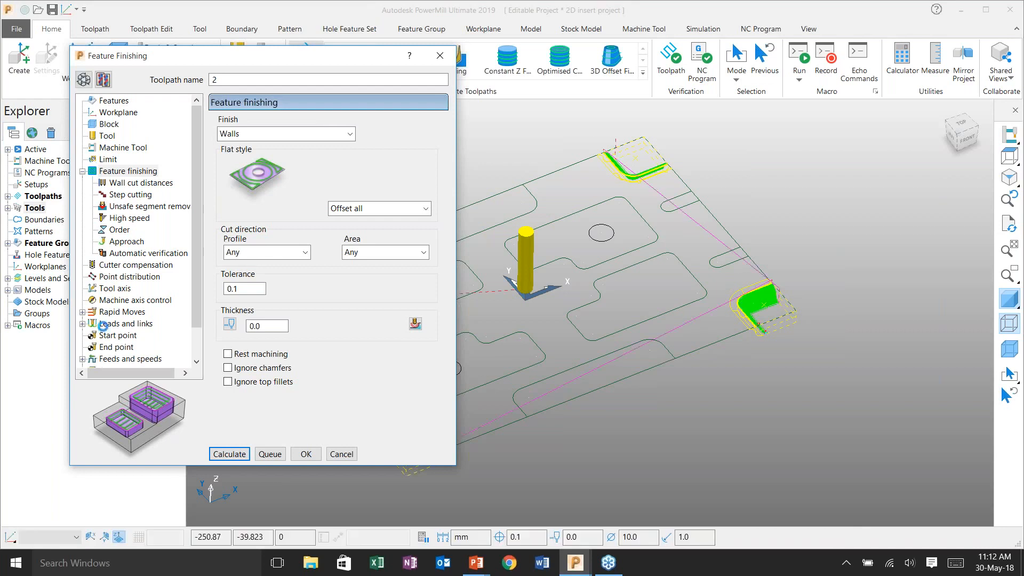
left_click(335, 455)
Examine the calculated wall finishing passes on the corner features, especially at the plate's -X -Y corner
scroll(375, 458, "up", 3)
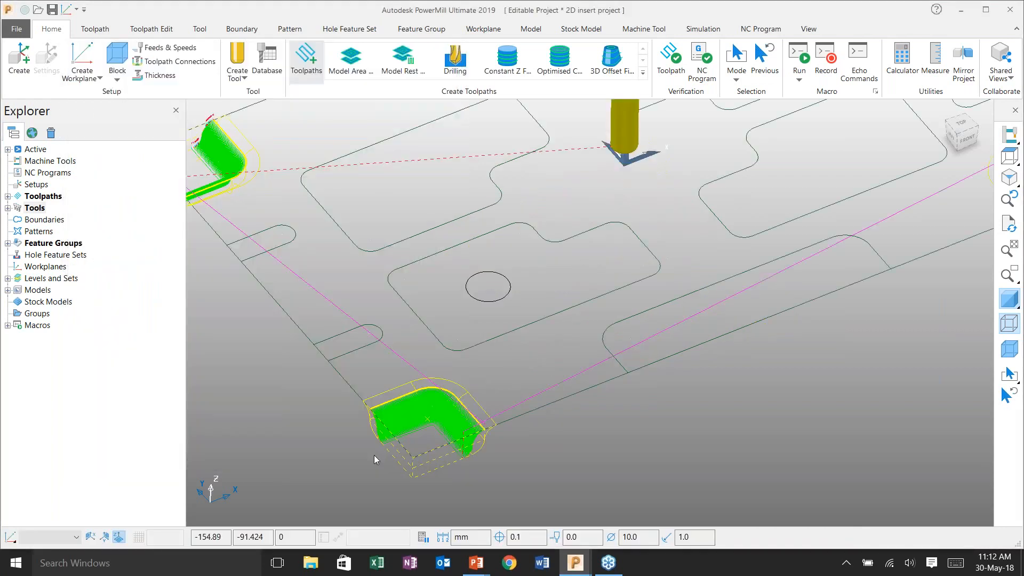
scroll(374, 456, "up", 5)
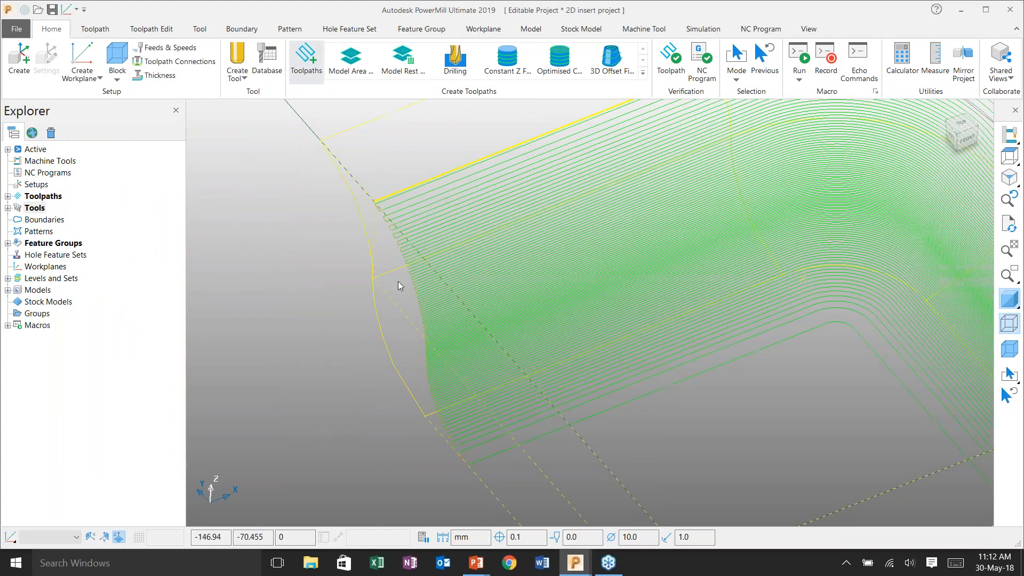
scroll(400, 278, "up", 1)
scroll(403, 274, "up", 1)
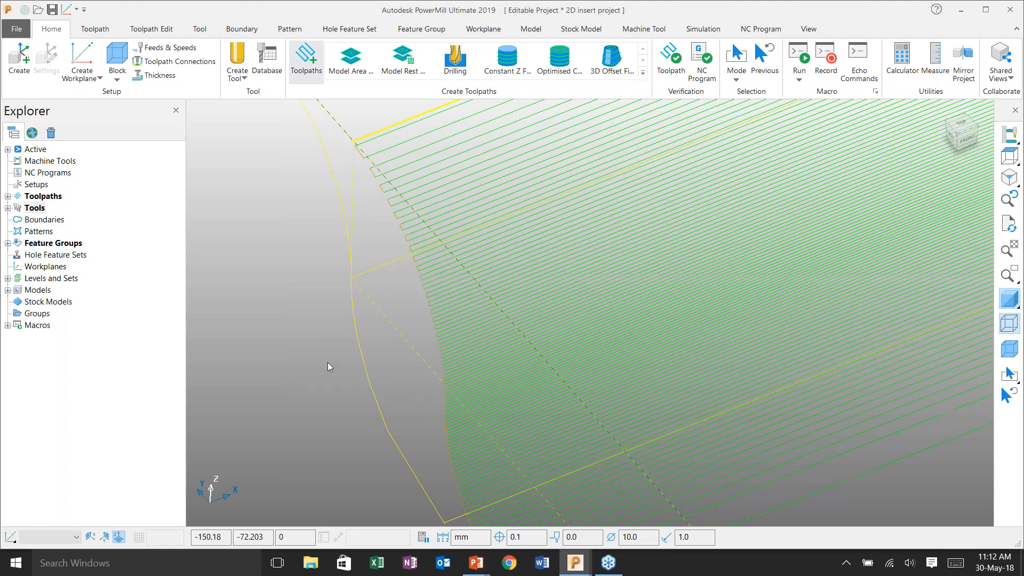
scroll(331, 367, "down", 6)
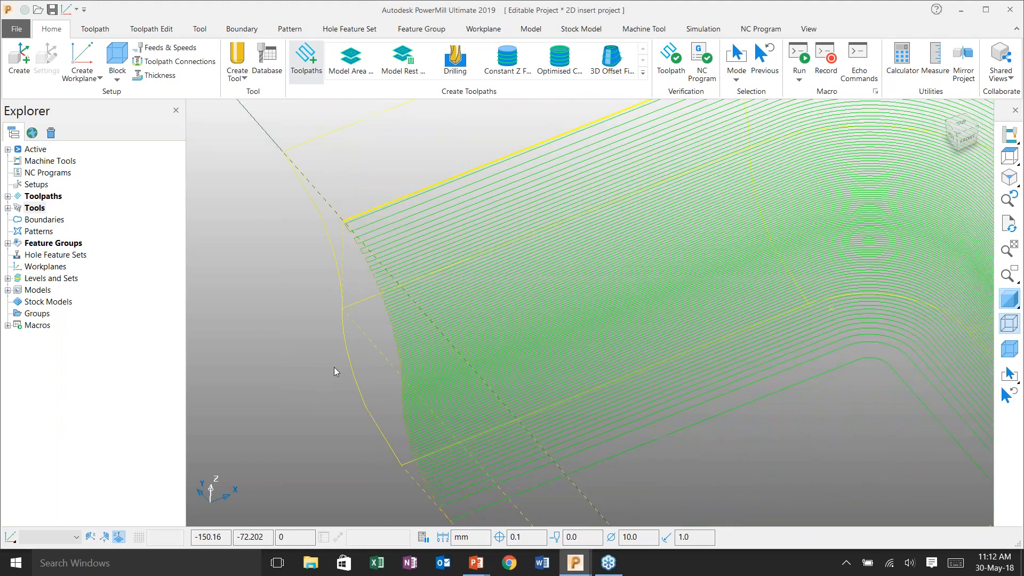
middle_click_drag(633, 227, 623, 268, "shift")
Create a third toolpath from the Guide_Btm_10BullR1 strategy with Flats finishing, calculate it and close its form
left_click(307, 69)
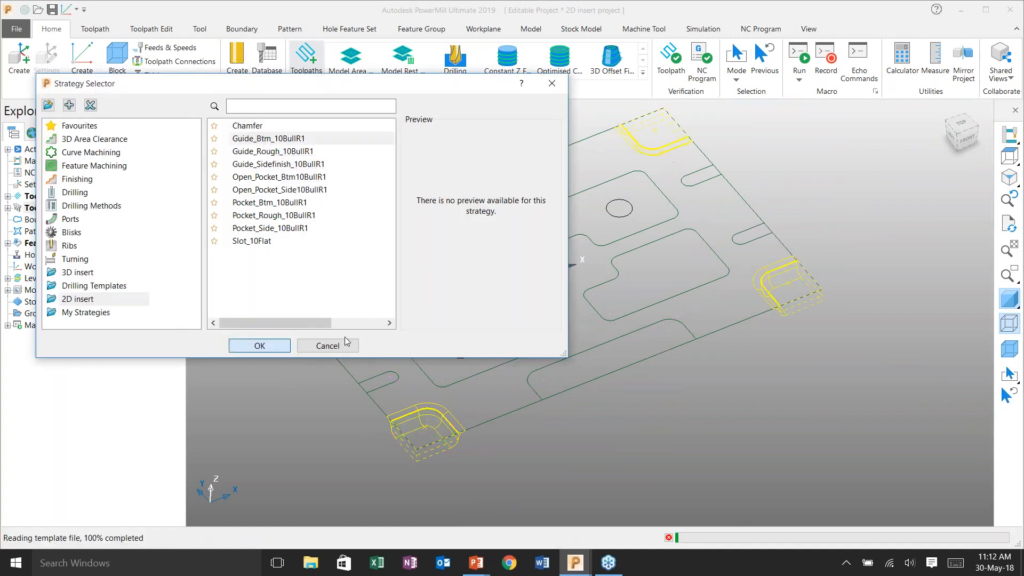
left_click(327, 345)
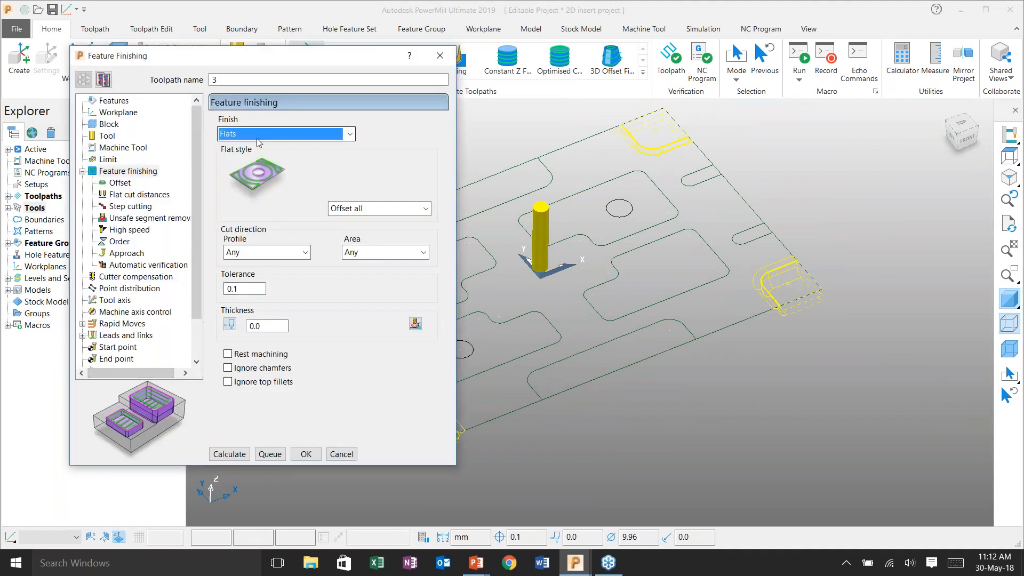
left_click(227, 454)
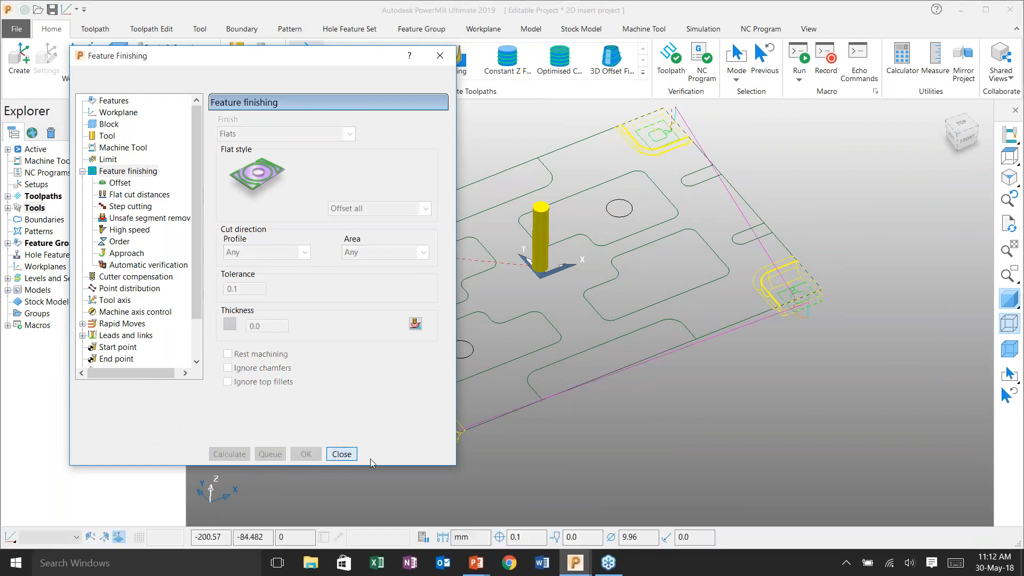
left_click(336, 454)
Examine the calculated flats finishing passes at the -X -Y corner and across the whole plate
scroll(418, 466, "up", 5)
middle_click_drag(413, 343, 470, 356, "shift")
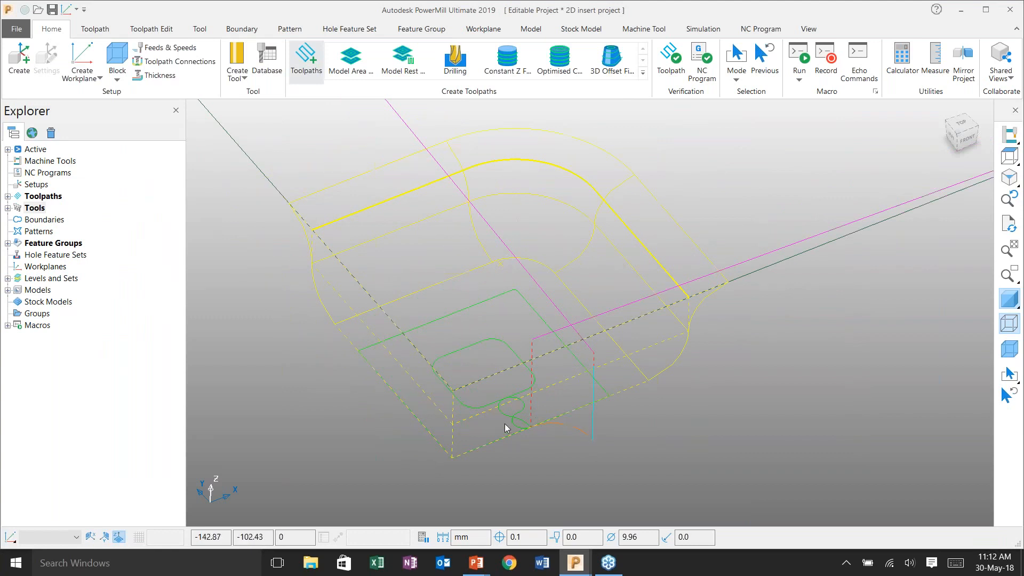
scroll(426, 391, "down", 2)
scroll(426, 391, "down", 5)
scroll(482, 292, "up", 2)
middle_click_drag(539, 278, 550, 293, "shift")
scroll(454, 293, "up", 2)
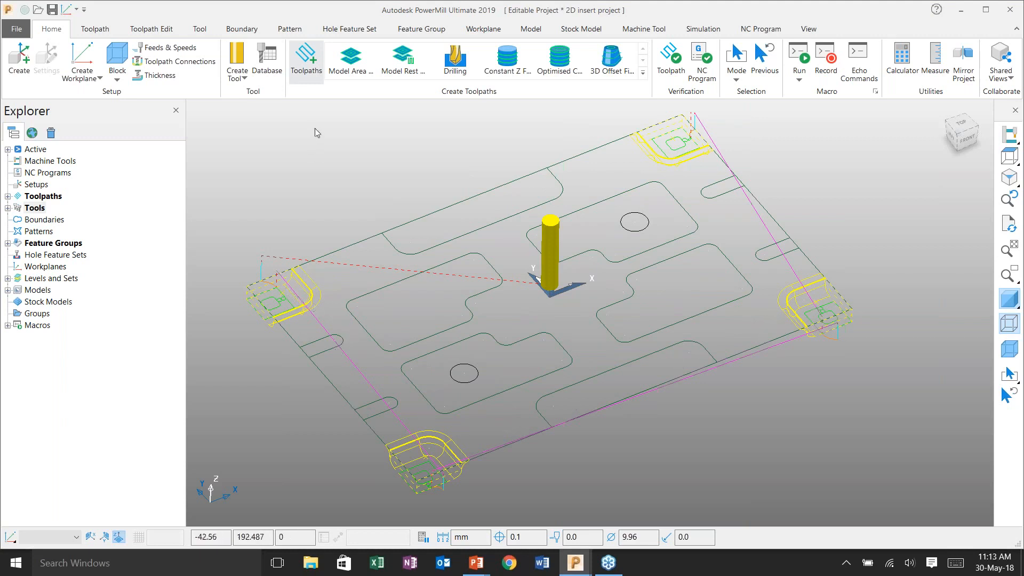
Start a toolpath from the Slot_10Flat strategy in the 2D insert category and create a new feature group for it
left_click(299, 72)
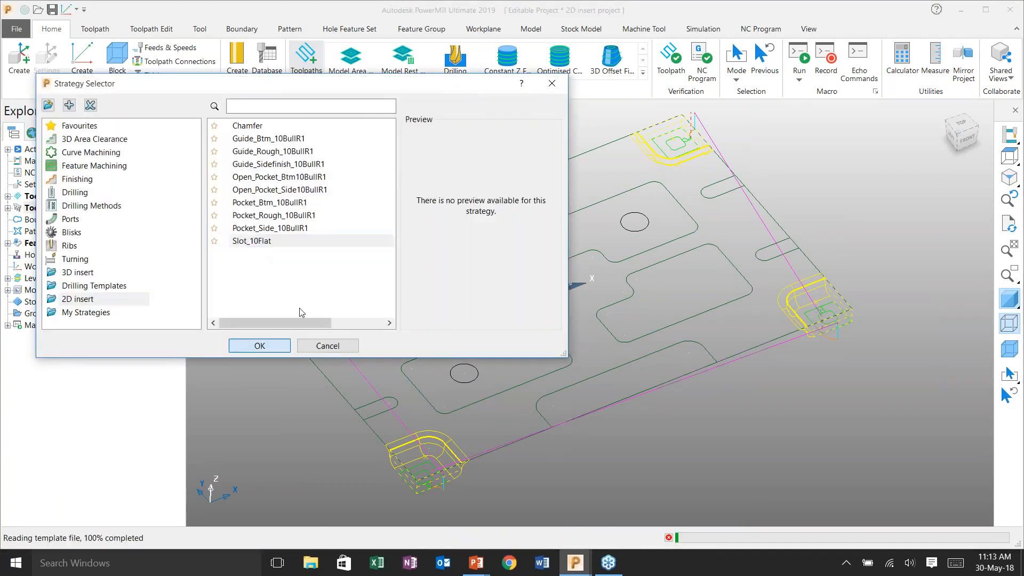
key("Escape")
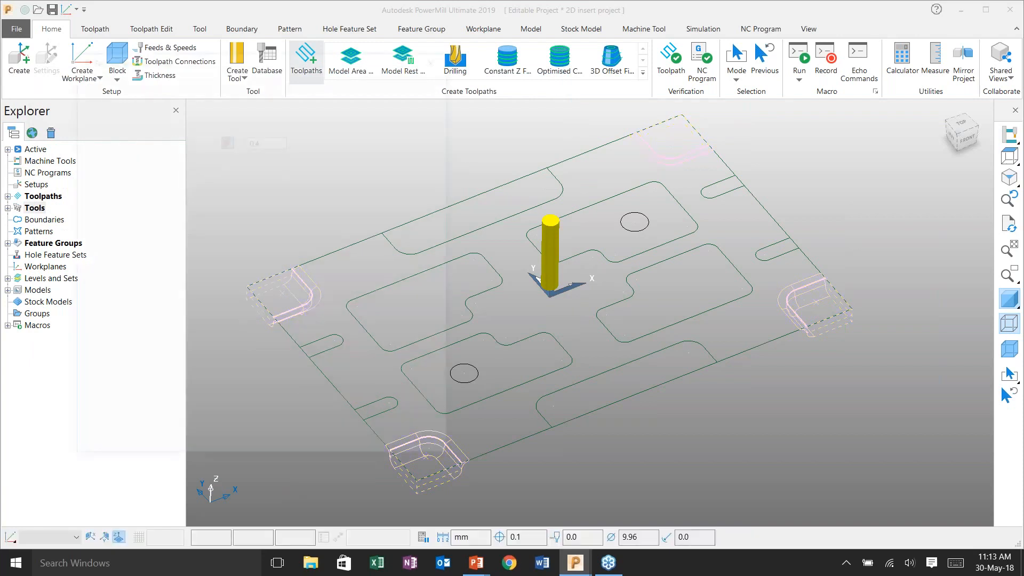
left_click(235, 152)
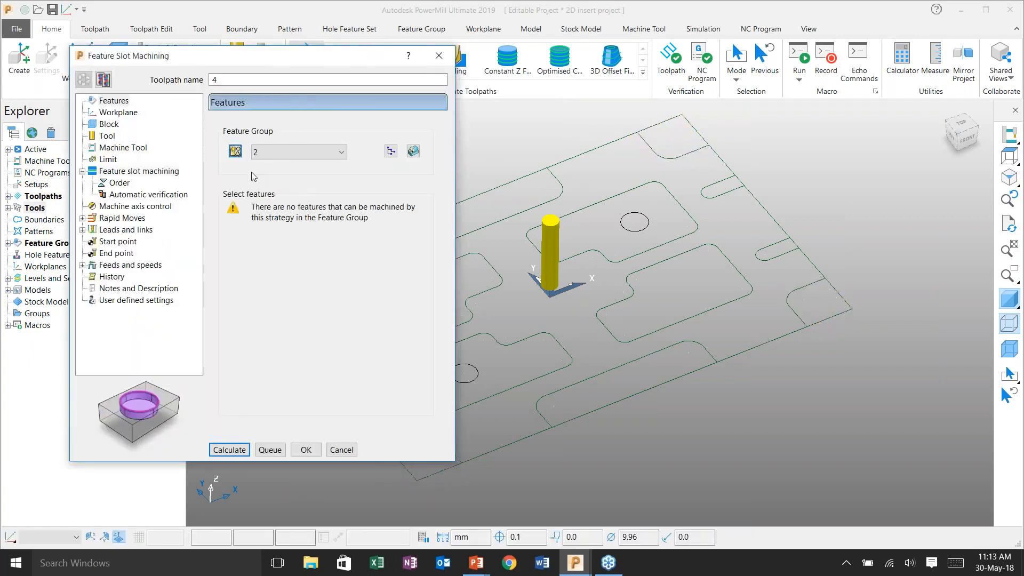
Edit the new feature group and begin a slot feature with the slot position set to Centre
left_click(414, 151)
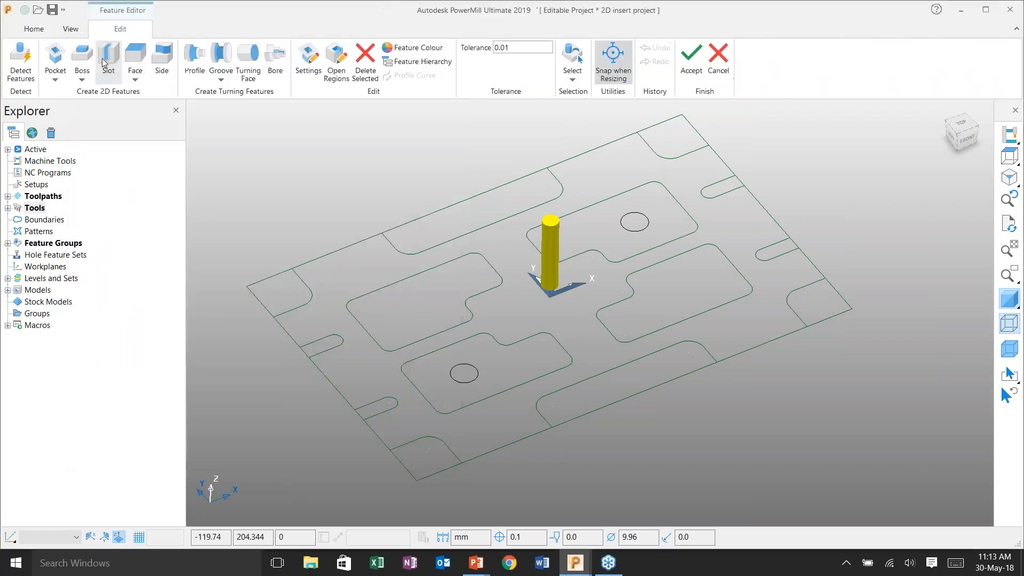
left_click(110, 68)
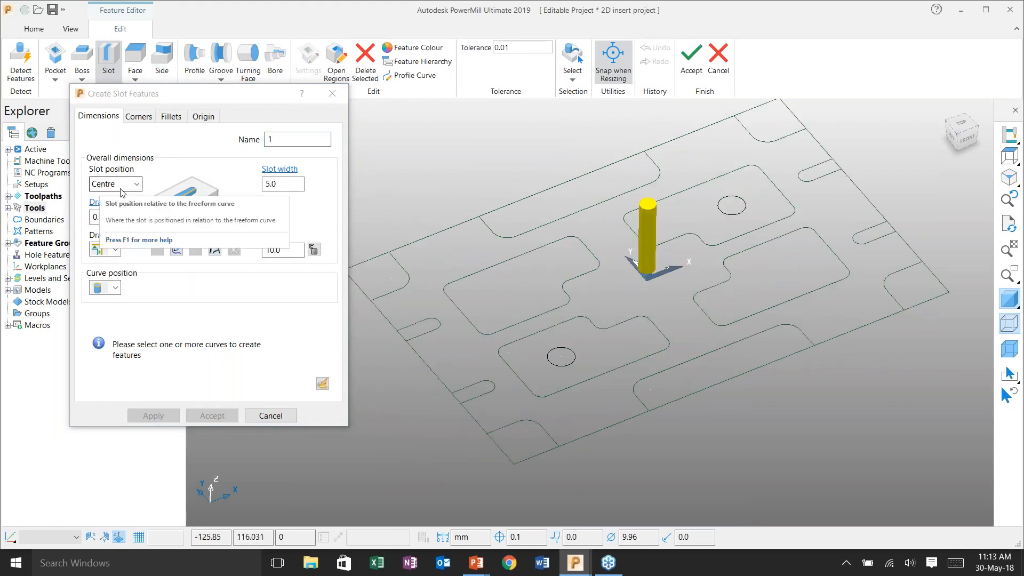
left_click(137, 184)
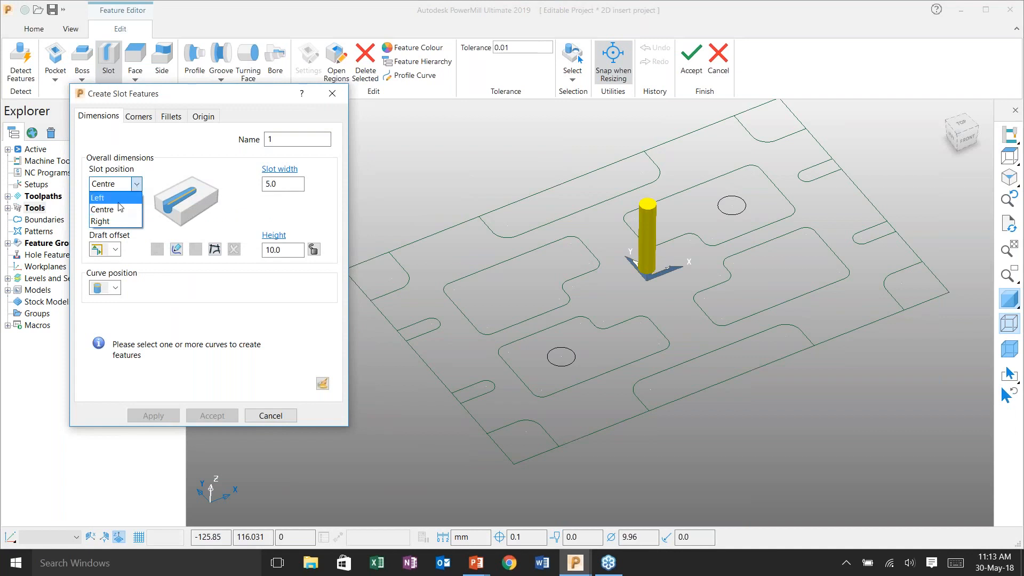
left_click(117, 209)
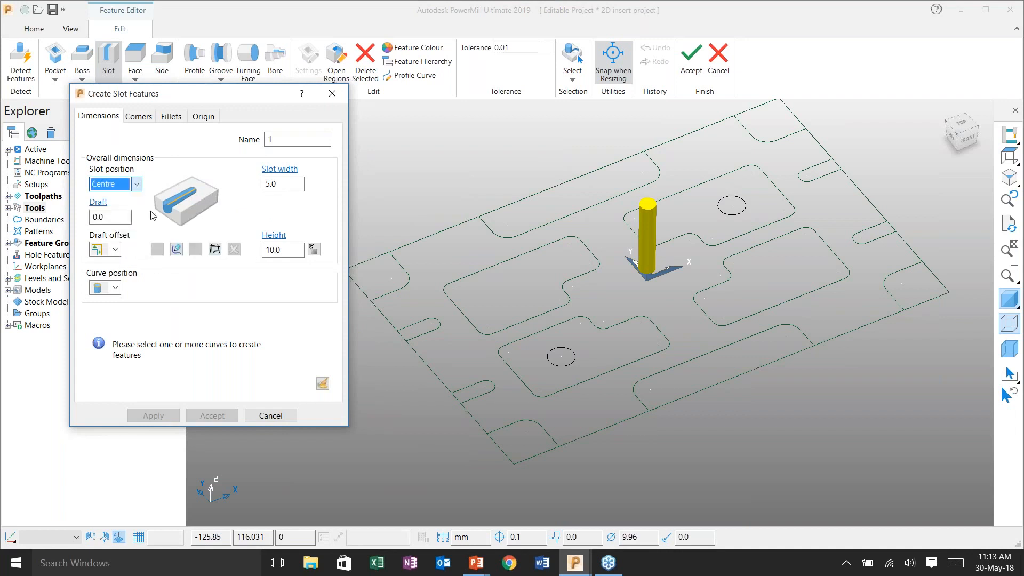
Sketch a centreline about 28.5 mm long from the -X +Y slot's arc centre to outside the plate edge
scroll(398, 340, "up", 3)
scroll(397, 341, "up", 3)
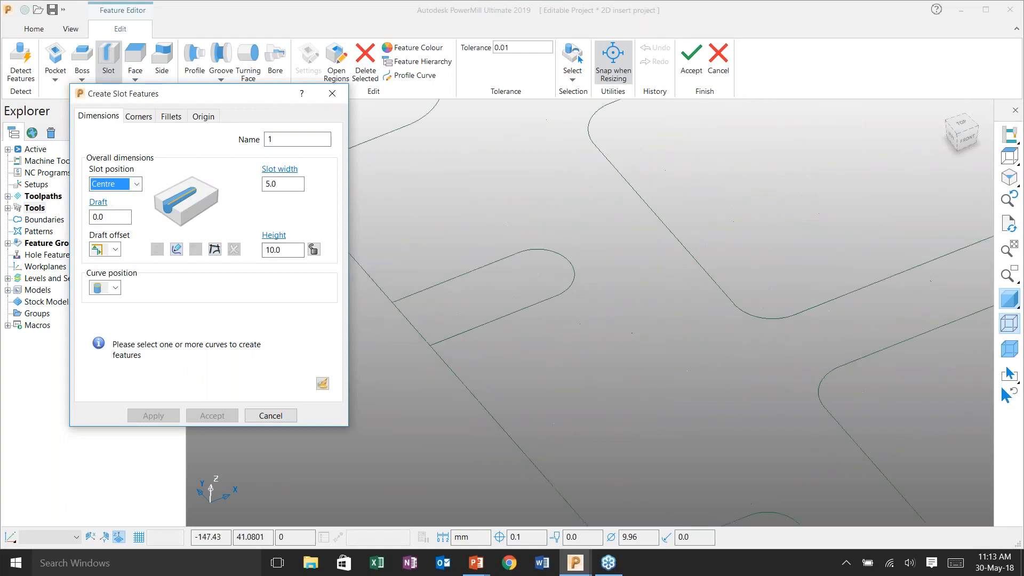
left_click(176, 249)
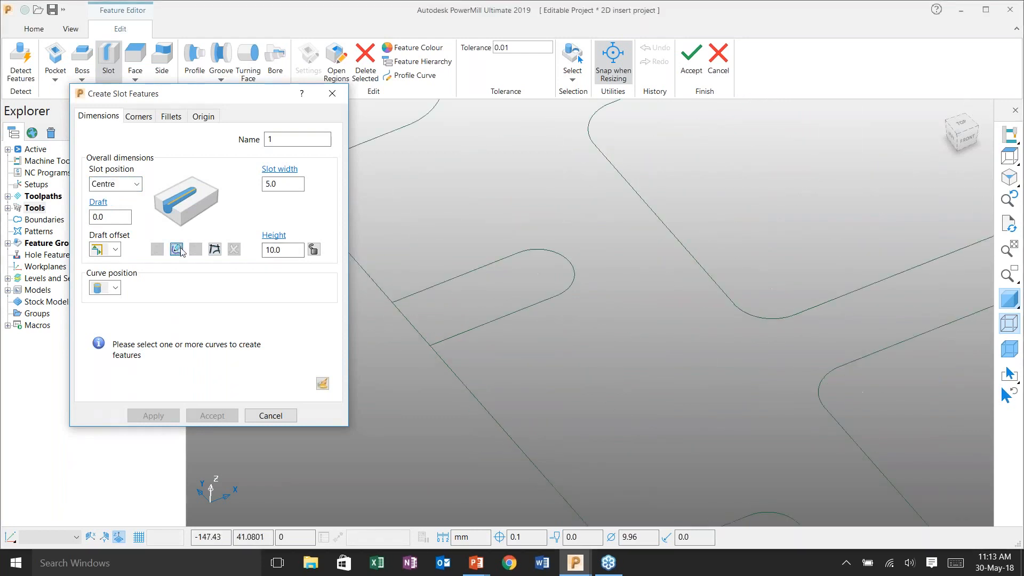
left_click(536, 273)
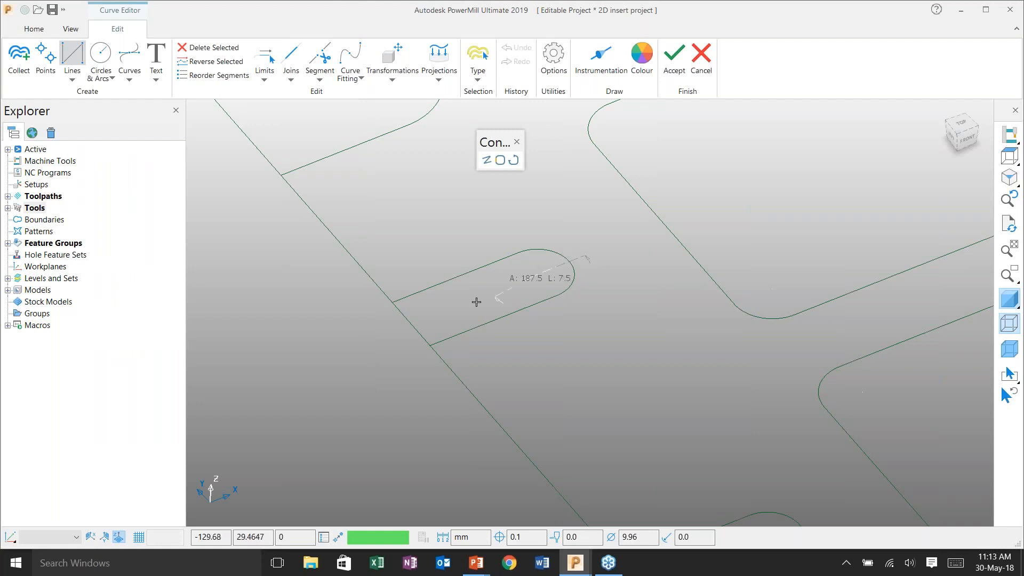
left_click(357, 344)
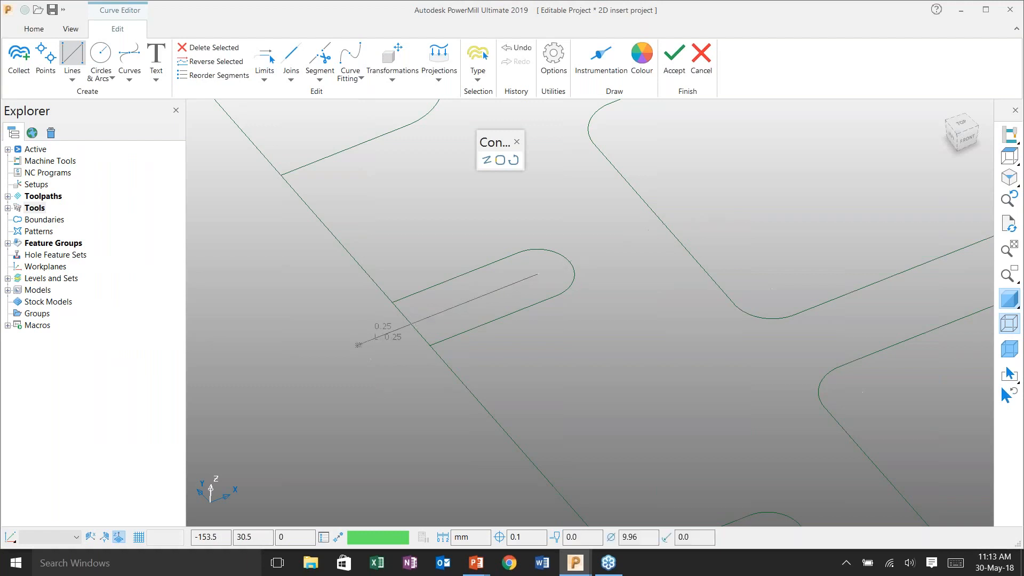
key("Escape")
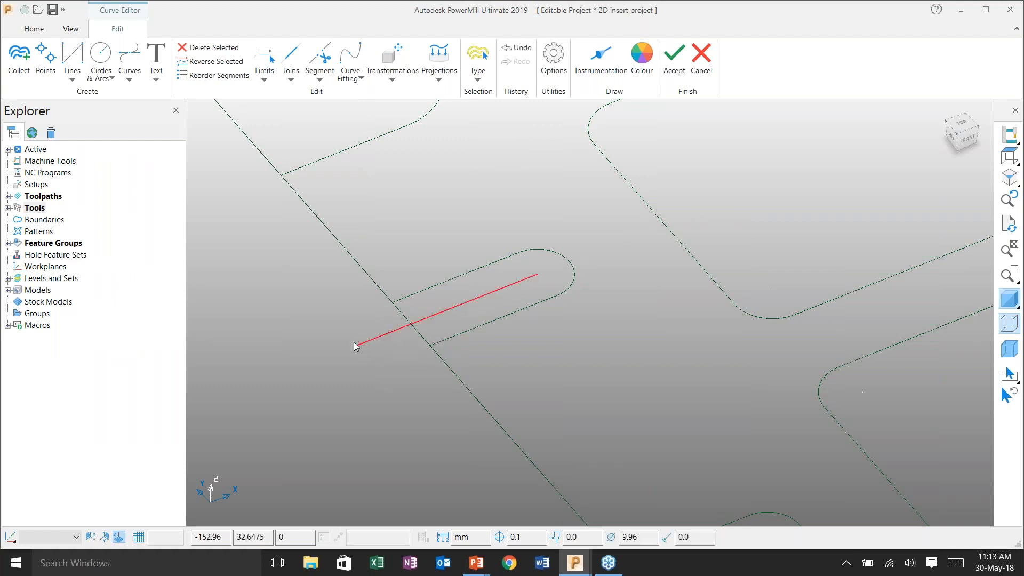
Select the slot centreline and reverse its direction so that it runs from outside the plate into the slot
left_click(469, 302)
scroll(379, 309, "up", 1)
scroll(379, 309, "up", 1)
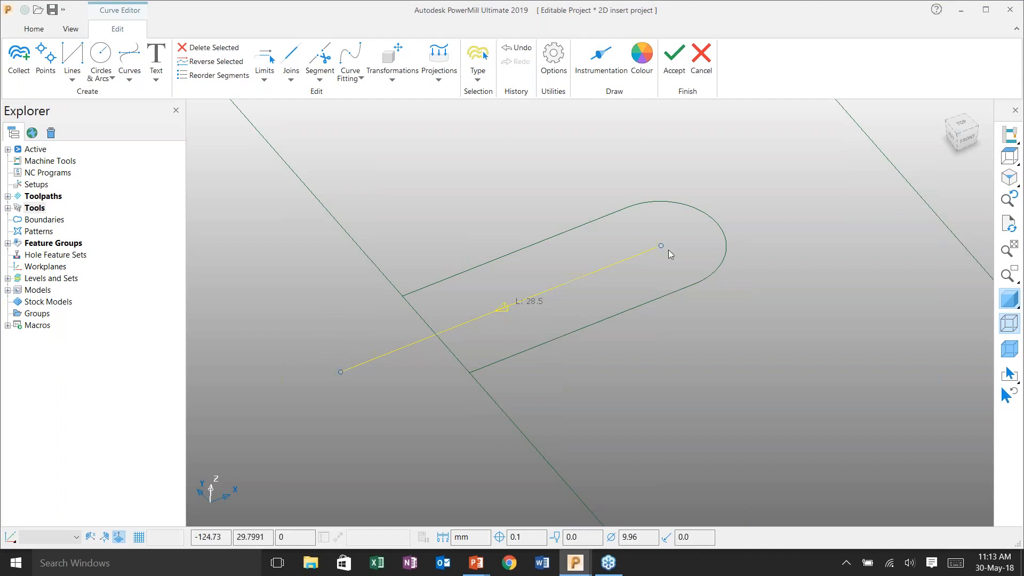
right_click(547, 291)
left_click(580, 350)
Mirror copies of the centreline onto the other three edge slots and accept the curve edits
scroll(405, 296, "down", 5)
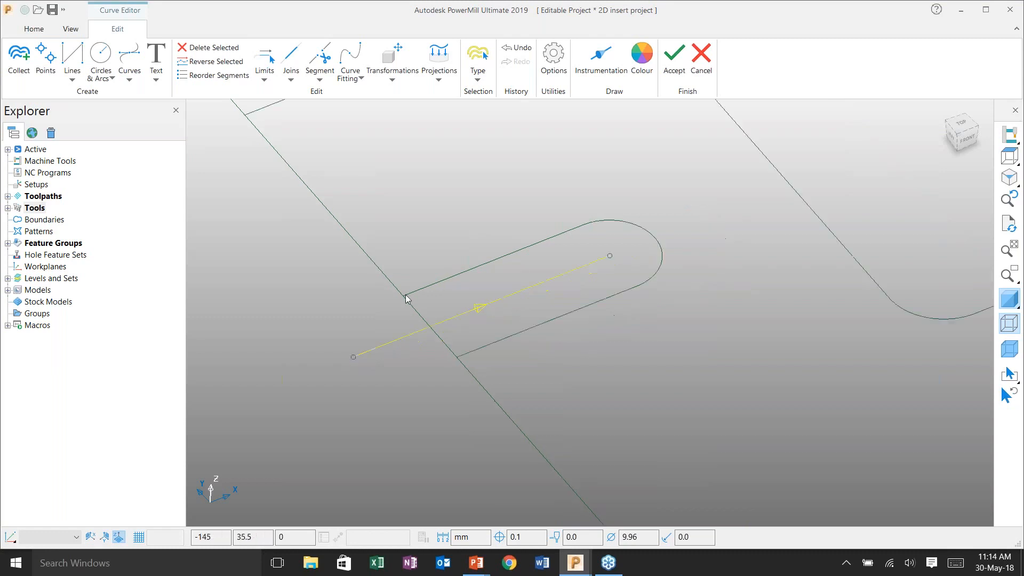
scroll(781, 286, "down", 1)
middle_click_drag(781, 286, 545, 317, "shift")
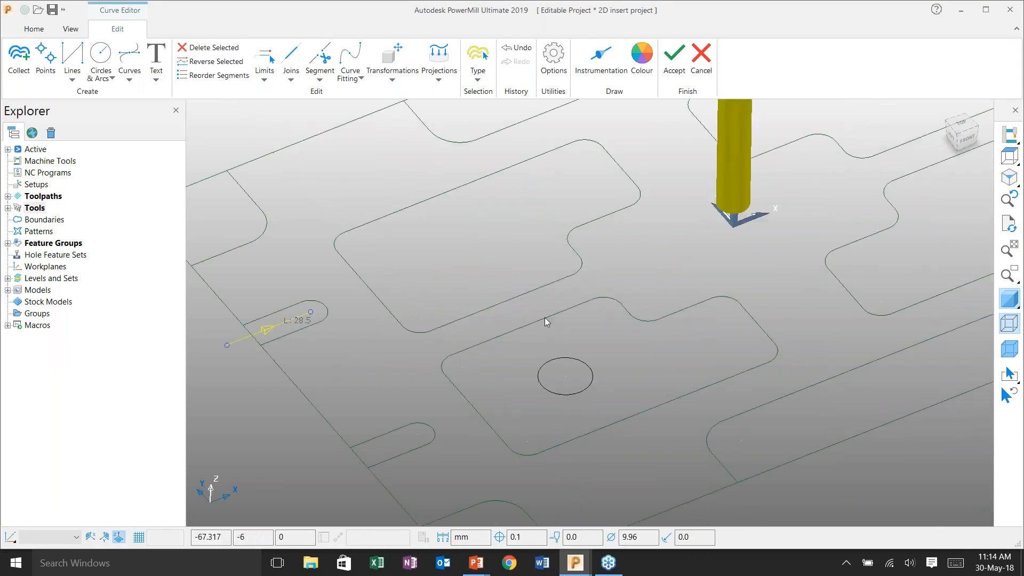
scroll(472, 337, "down", 3)
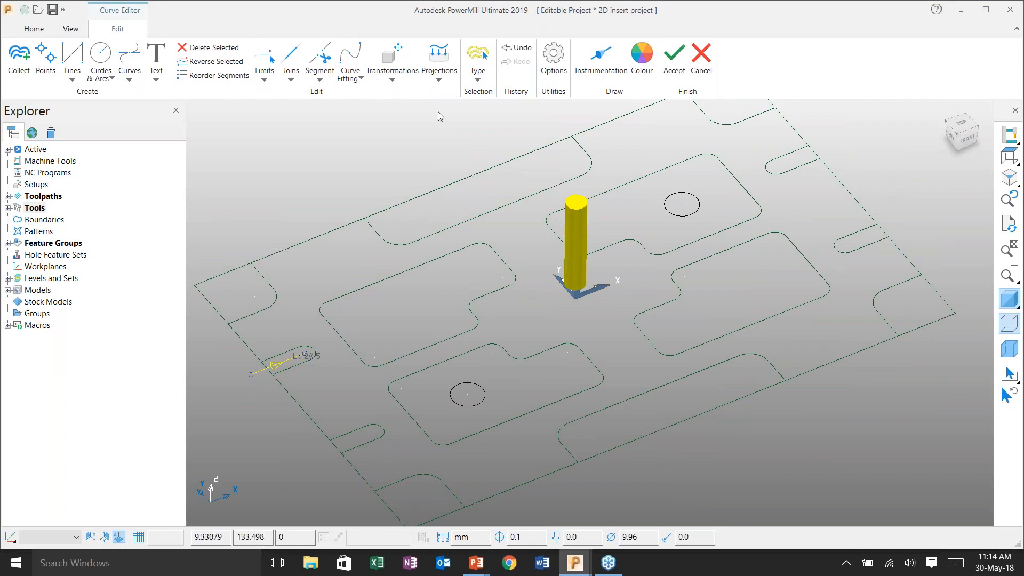
left_click(392, 69)
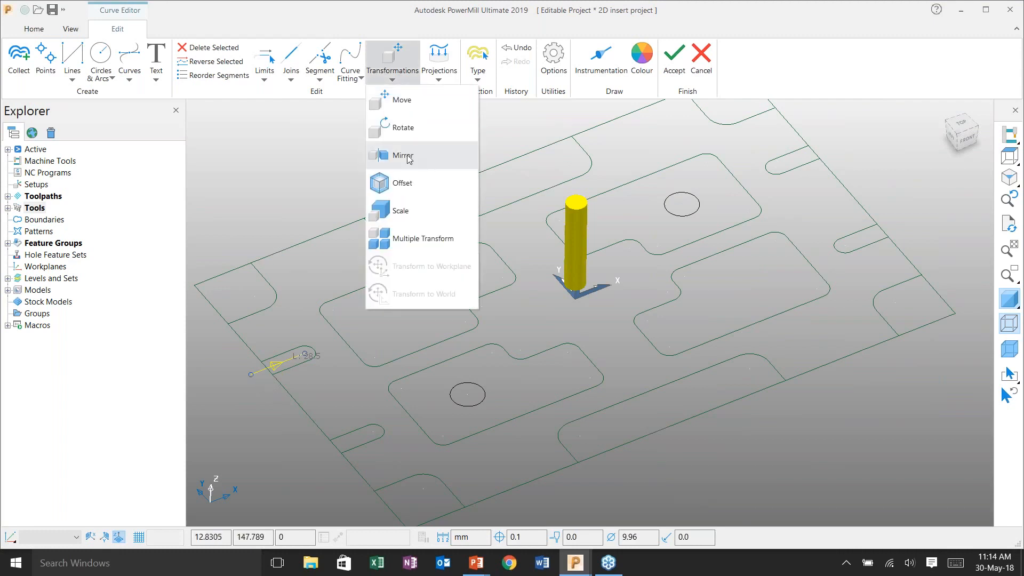
left_click(405, 155)
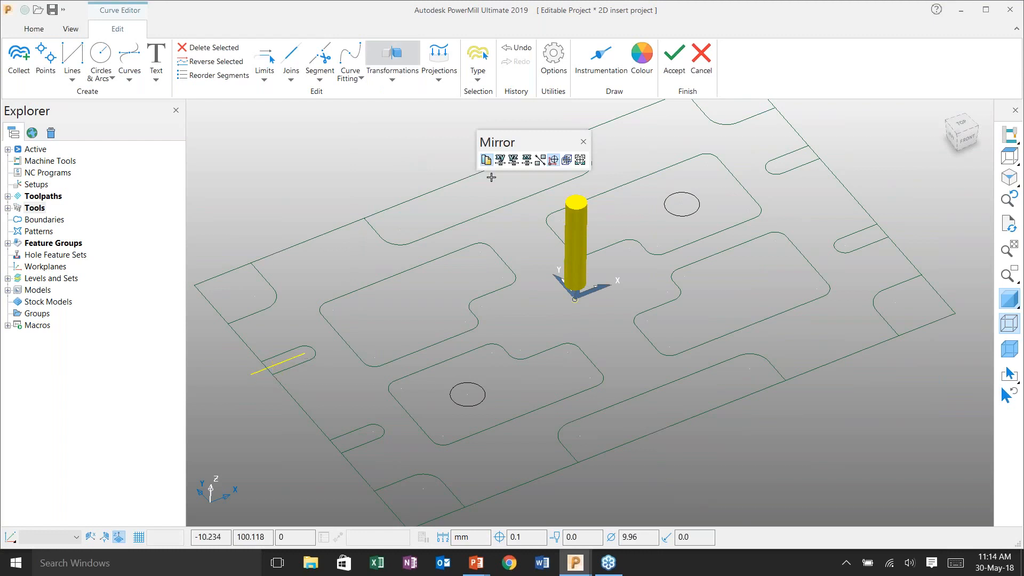
left_click(527, 160)
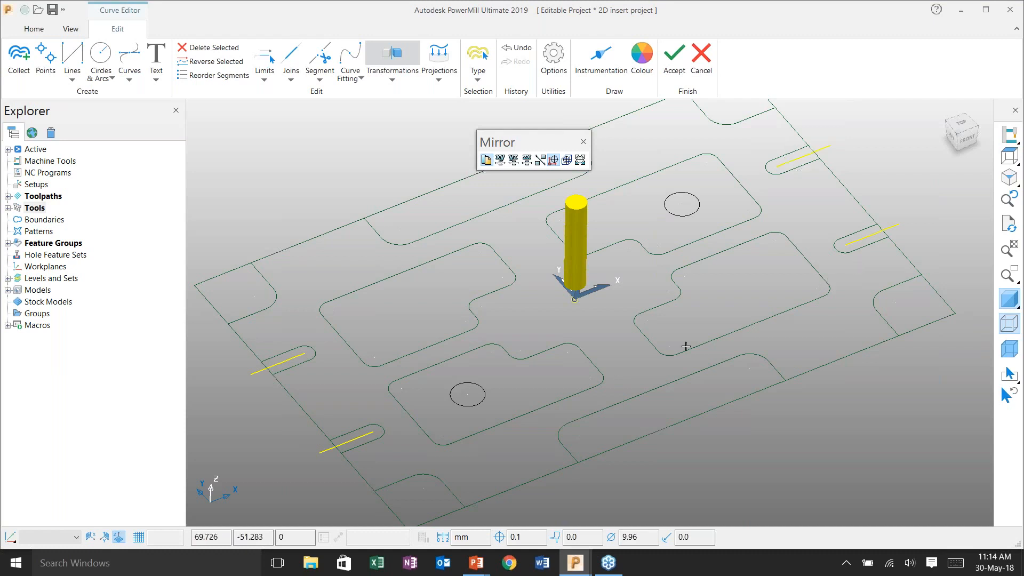
left_click(676, 59)
left_click(676, 59)
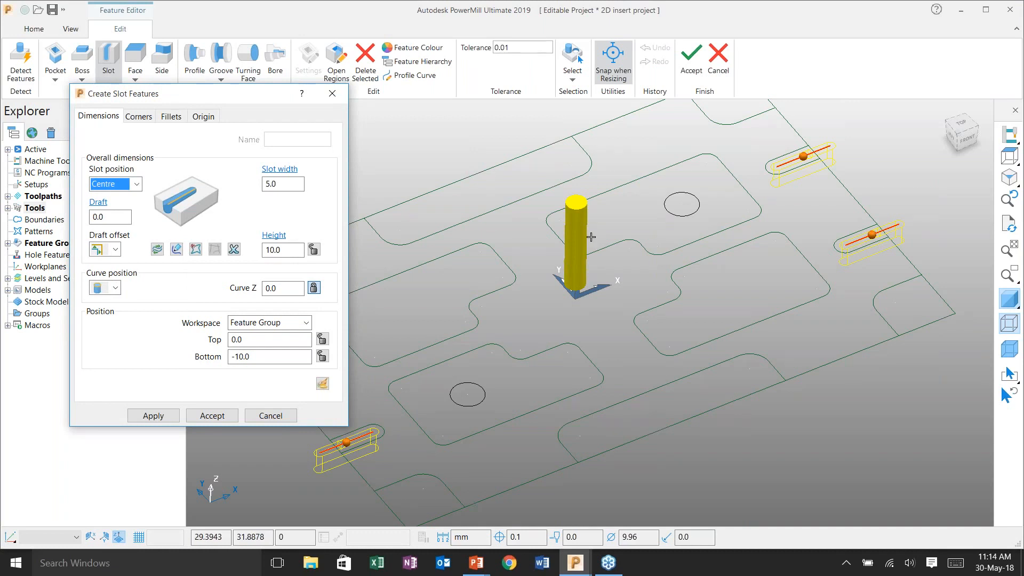
Set the slot width to 10 mm and apply the slot features on the centrelines
left_click(458, 306)
middle_click_drag(457, 305, 812, 232, "shift")
scroll(540, 311, "up", 4)
scroll(455, 296, "up", 2)
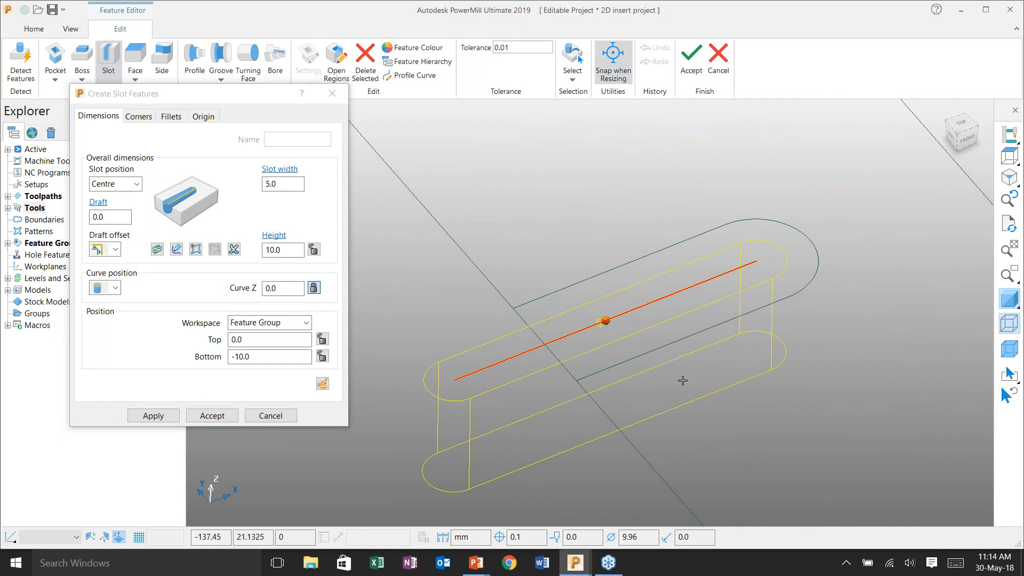
left_click(282, 184)
type("10")
key("Return")
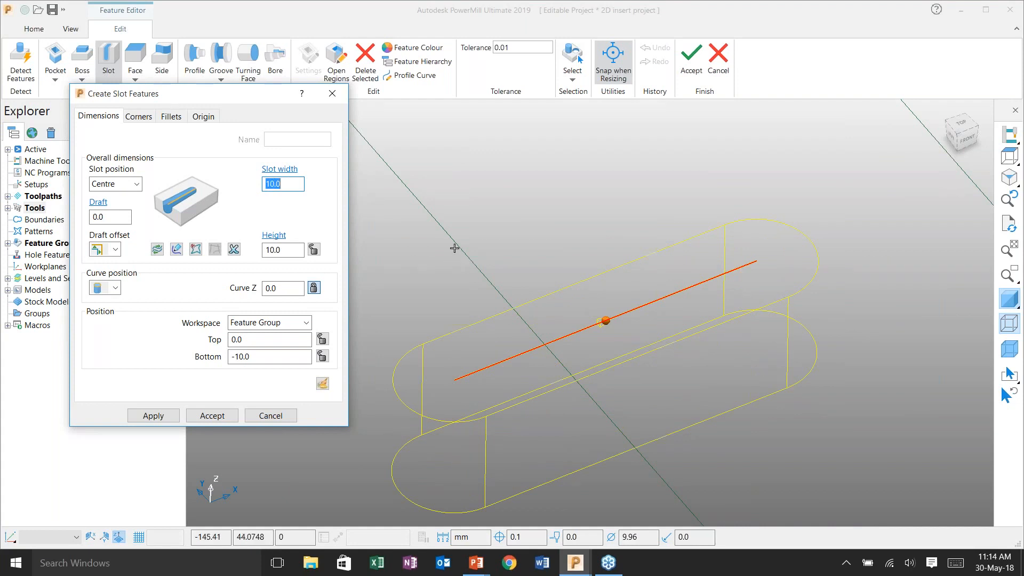
left_click(153, 415)
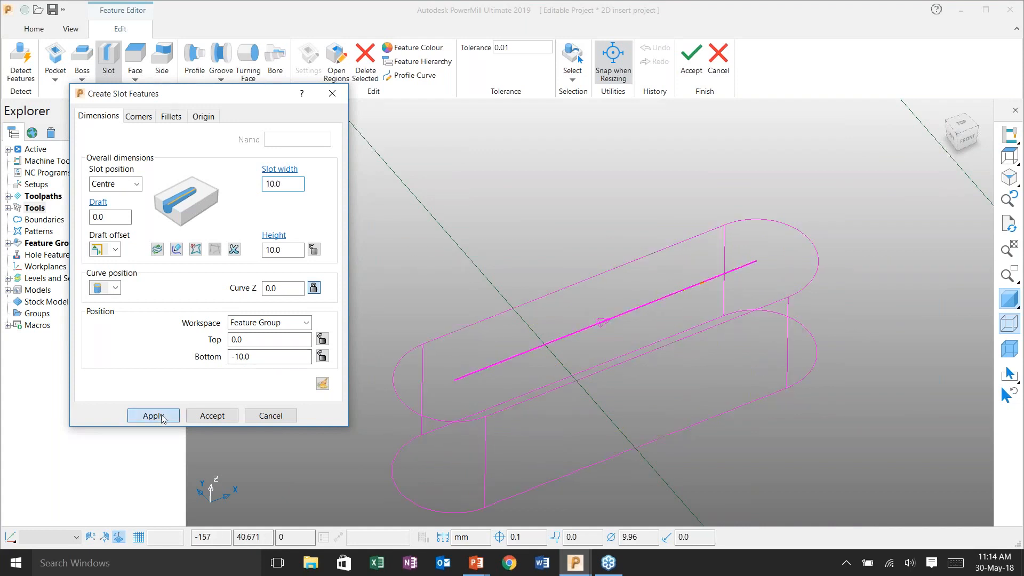
Accept the four slot features to finish the feature group edit
scroll(471, 305, "down", 5)
middle_click_drag(696, 305, 546, 356, "shift")
scroll(688, 304, "down", 2)
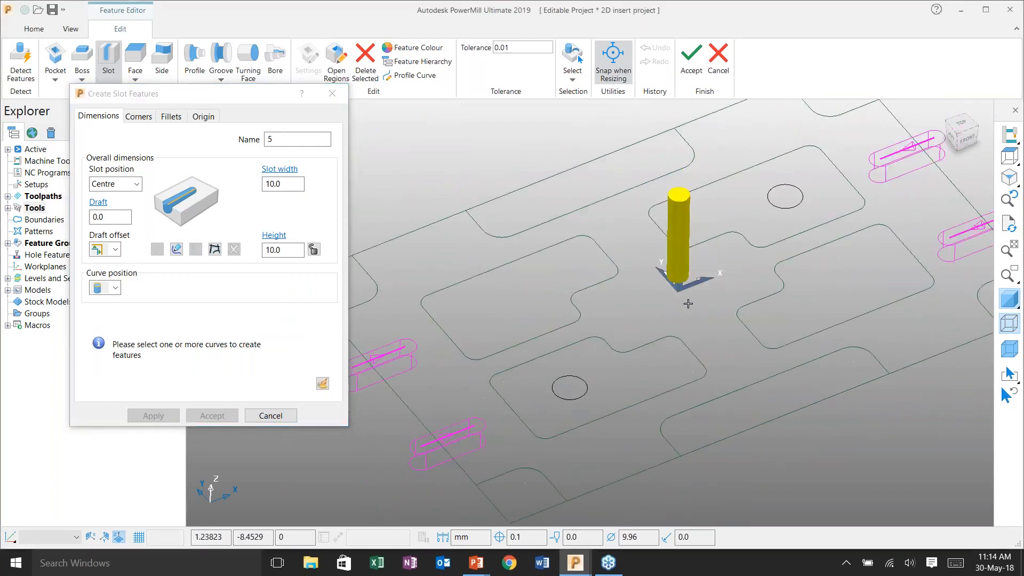
middle_click_drag(687, 304, 620, 345, "shift")
left_click(689, 61)
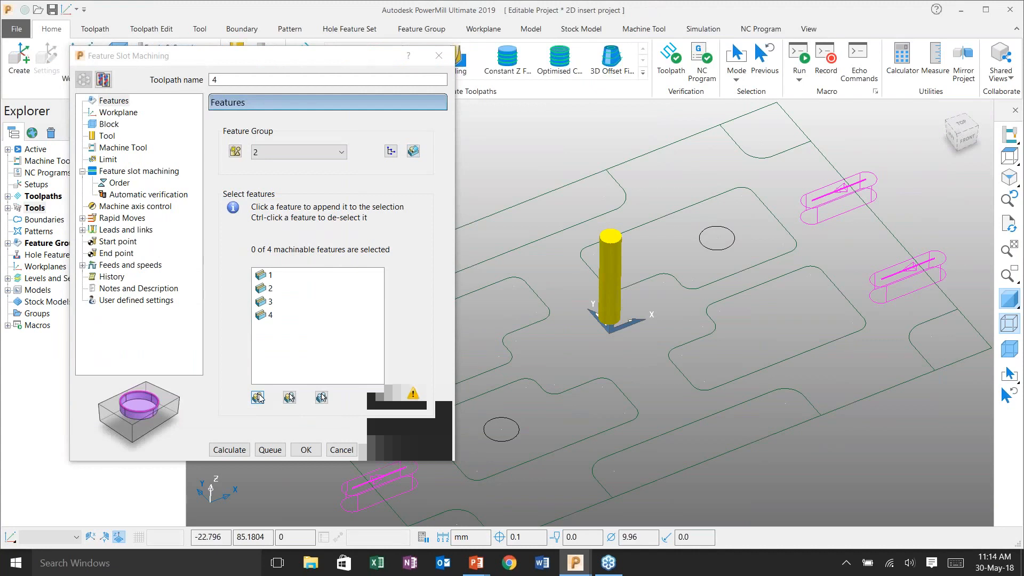
Select all four slot features of feature group 2, calculate slot machining toolpath 4 and close its settings
left_click(258, 397)
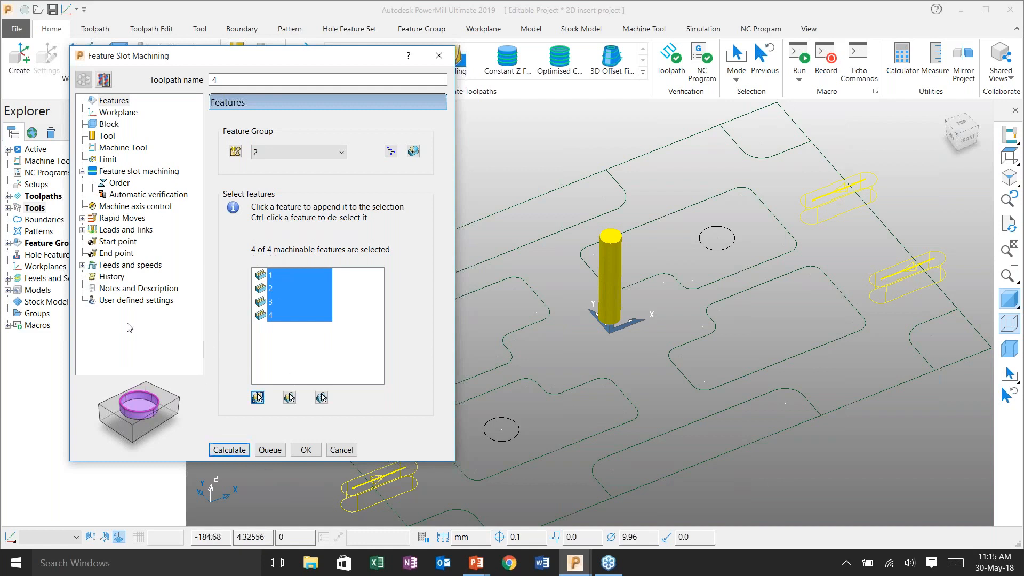
left_click(229, 450)
left_click(342, 449)
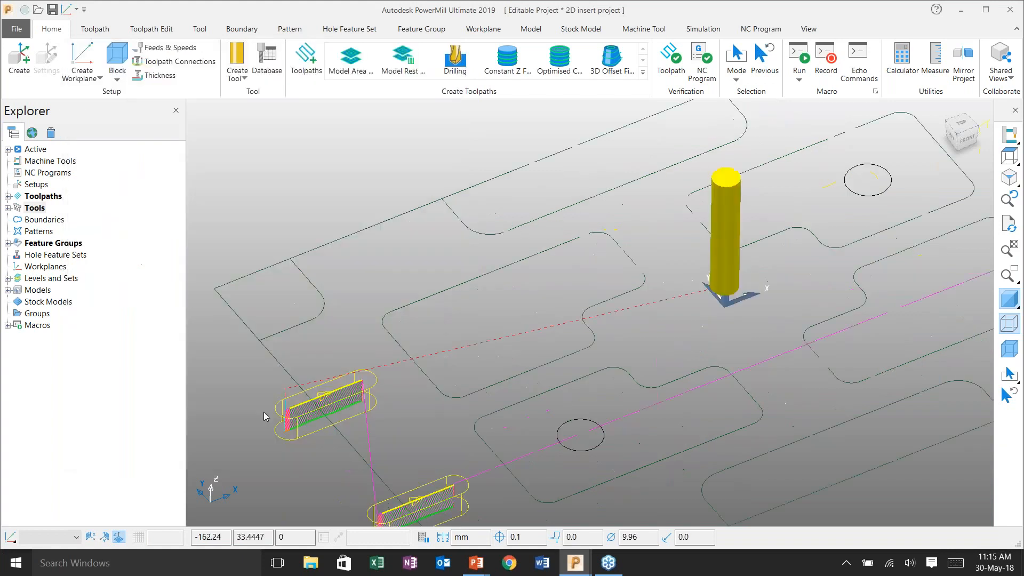
Simulate slot toolpath 4 from its start and inspect the tool movement in the edge slots
right_click(56, 254)
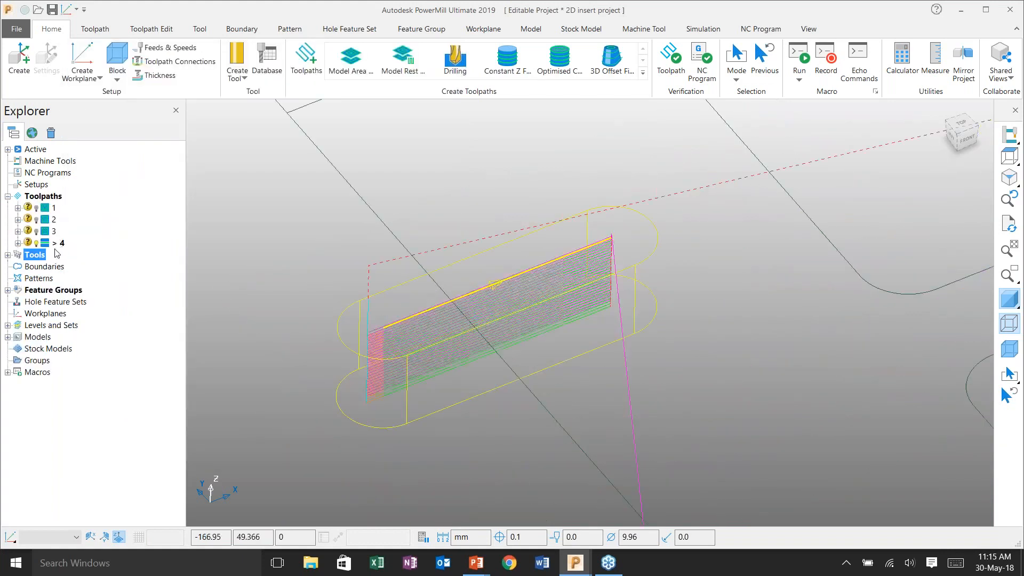
right_click(53, 243)
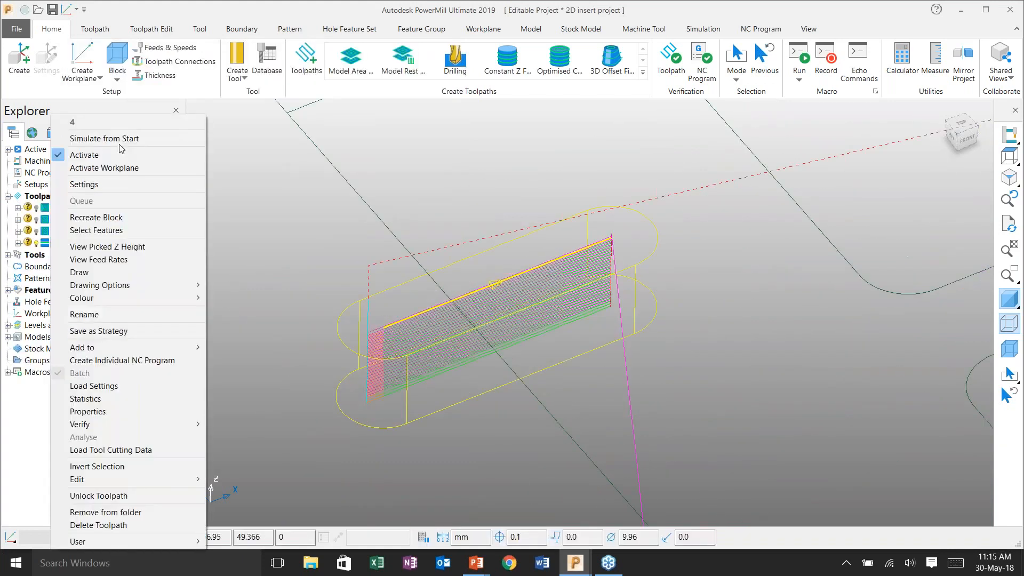
left_click(122, 140)
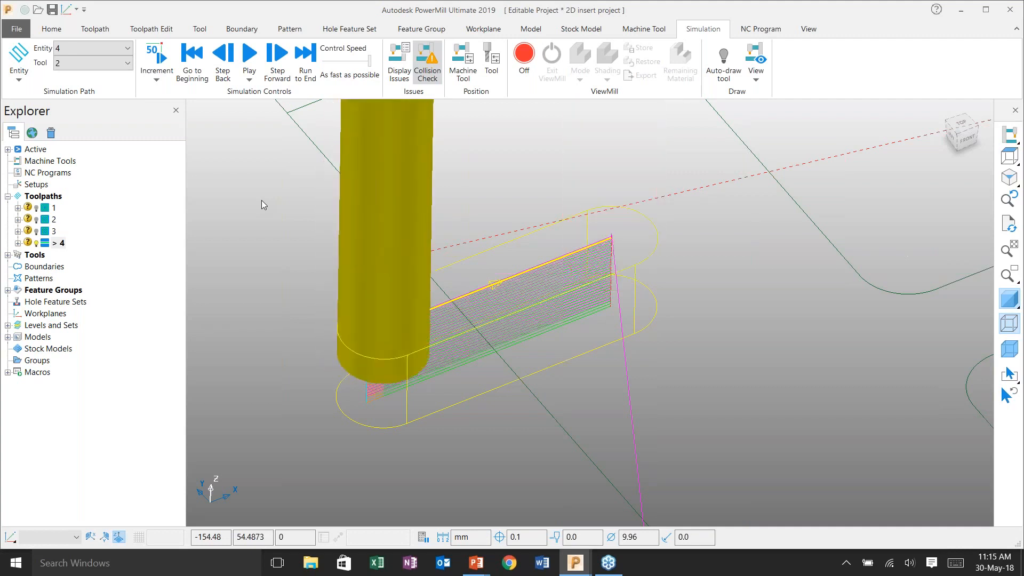
left_click(52, 29)
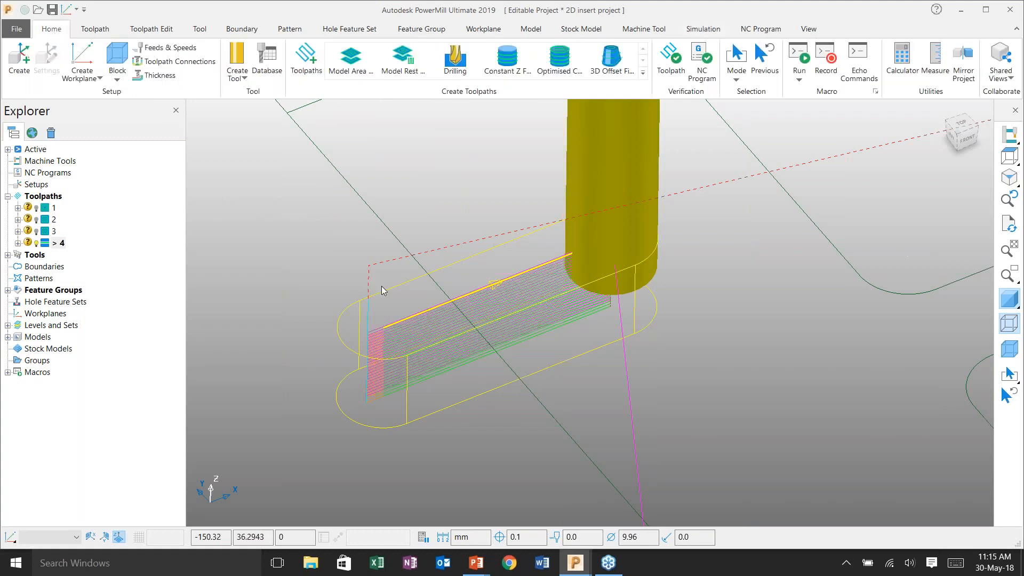
key("ctrl+1")
middle_click_drag(600, 428, 613, 380)
scroll(590, 397, "up", 2)
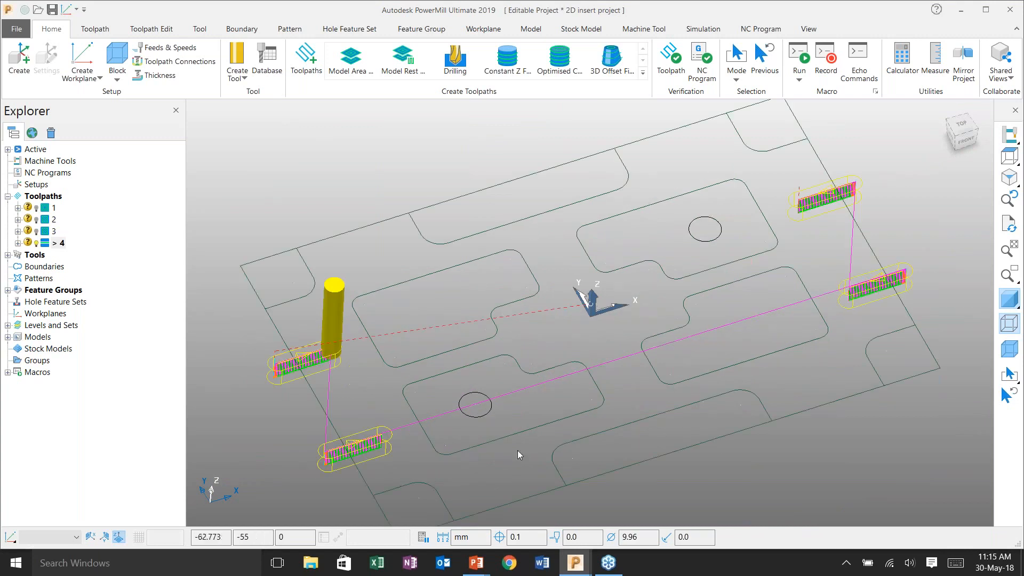
Start a toolpath from the 2D insert template Pocket_Rough_10BullR1 and create a new feature group for it, opened for editing
left_click(300, 60)
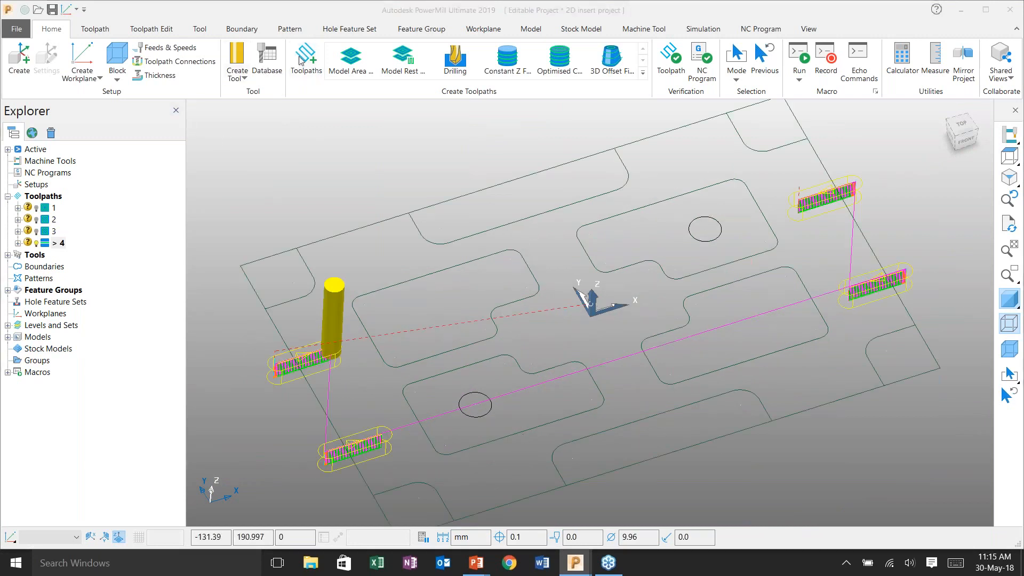
left_click(274, 215)
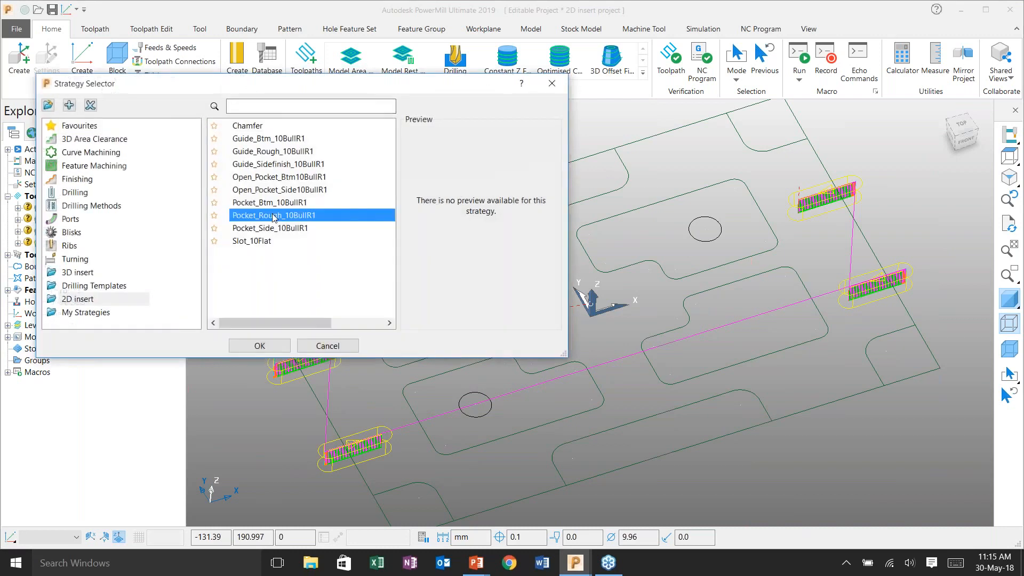
left_click(260, 346)
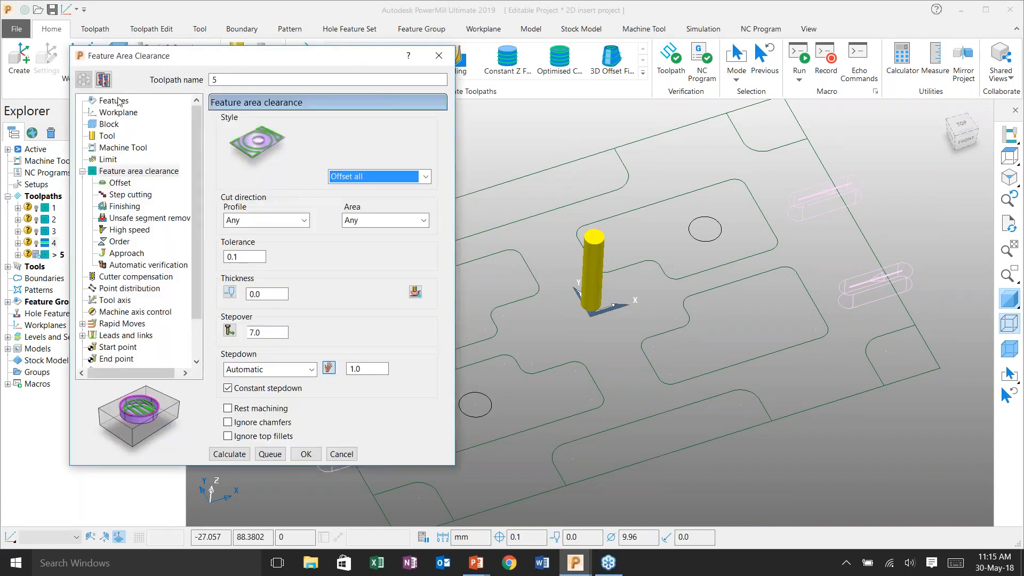
left_click(114, 101)
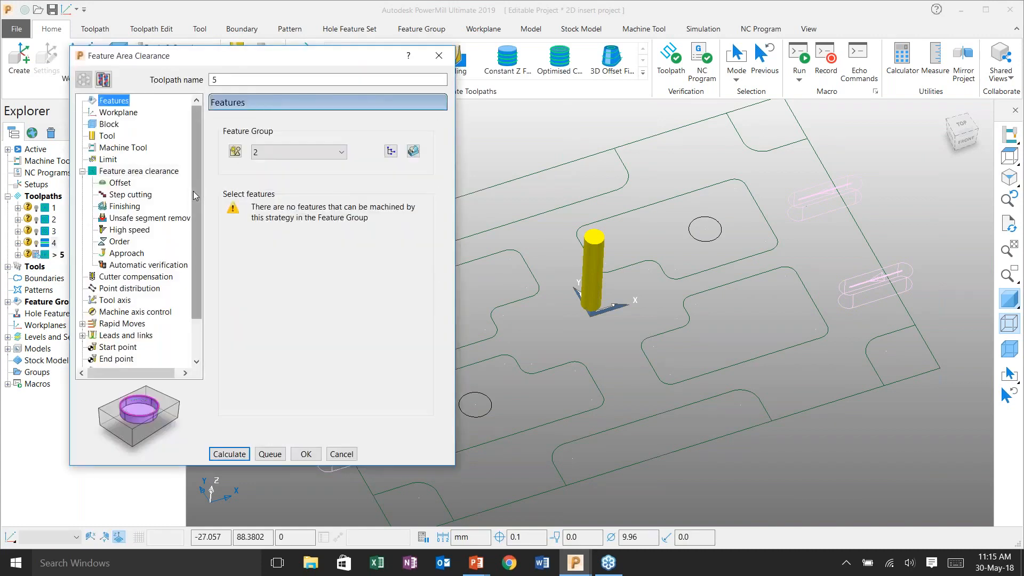
left_click(235, 151)
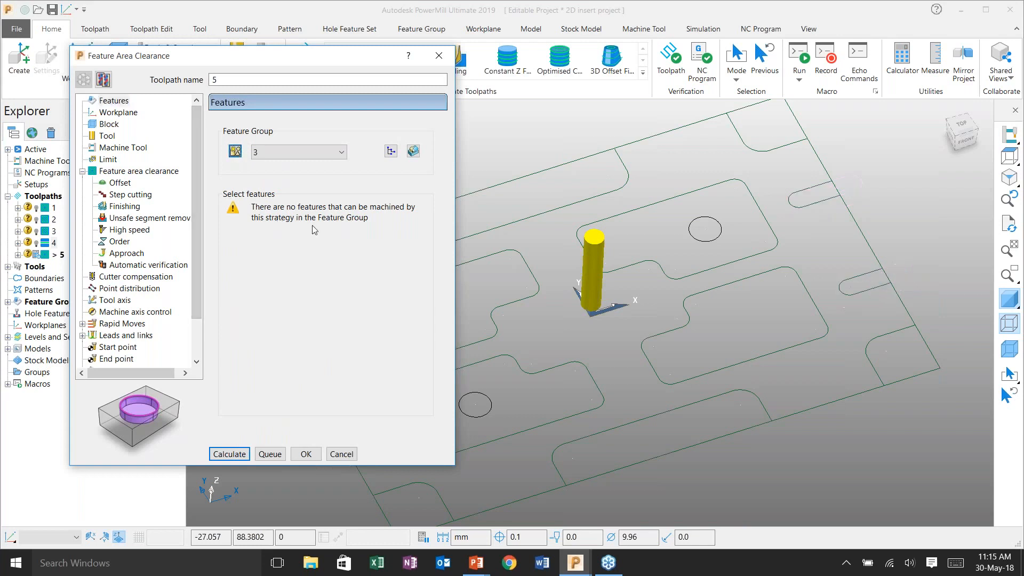
left_click(413, 152)
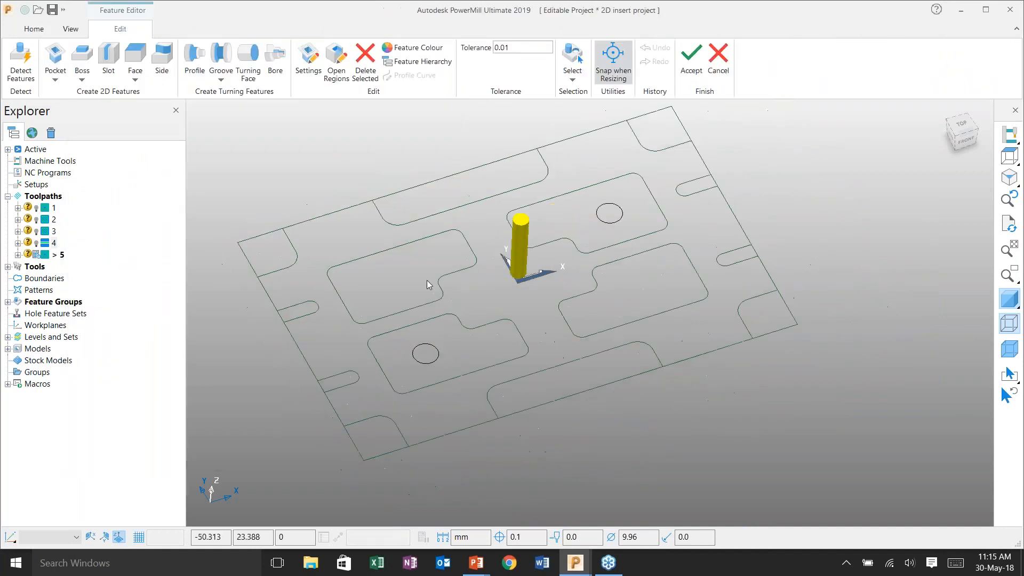
Create 10 mm high freeform pocket features from three of the closed pocket curves, leaving out the +X -Y one
left_click(59, 83)
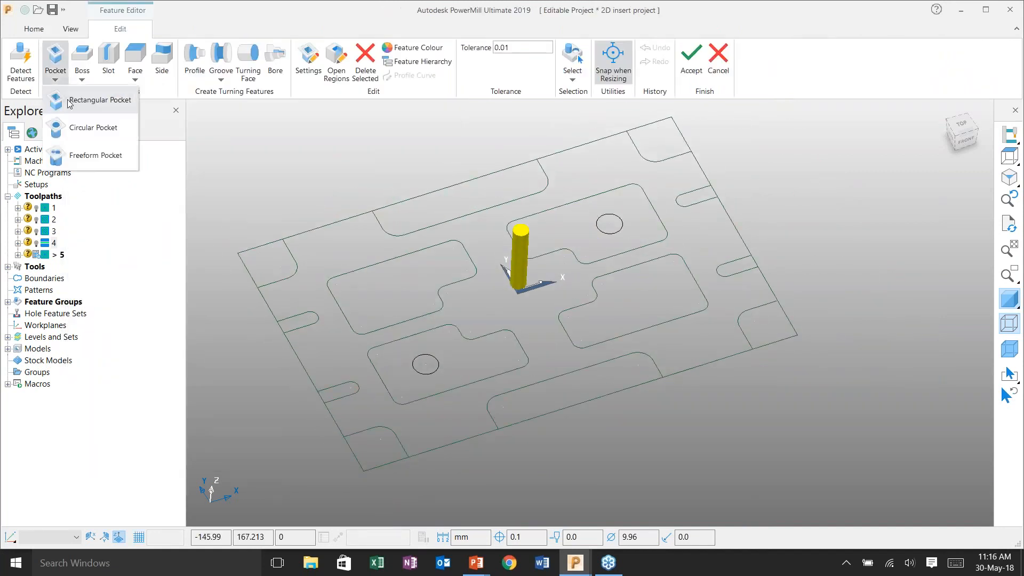
left_click(76, 157)
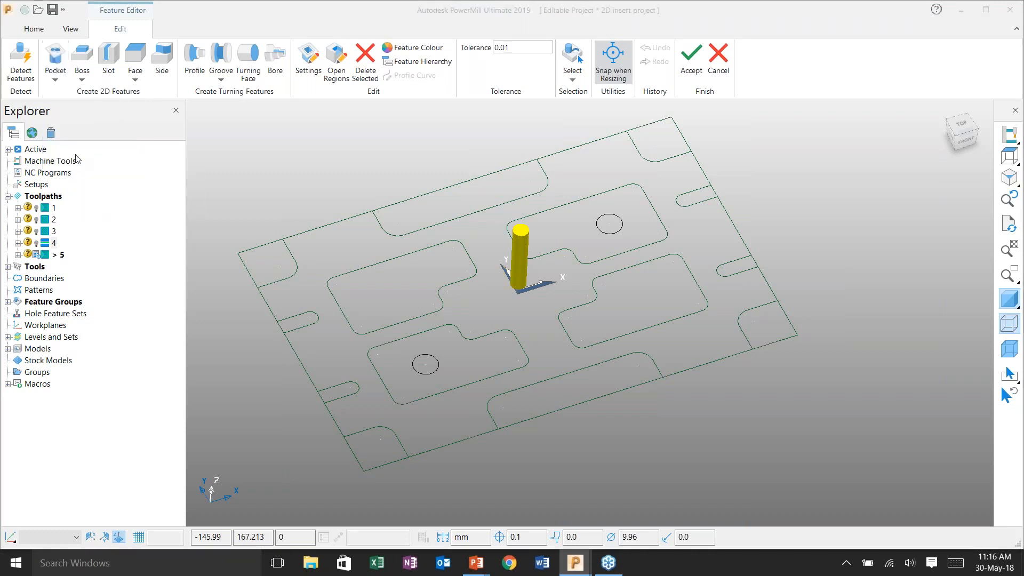
left_click_drag(558, 346, 458, 251)
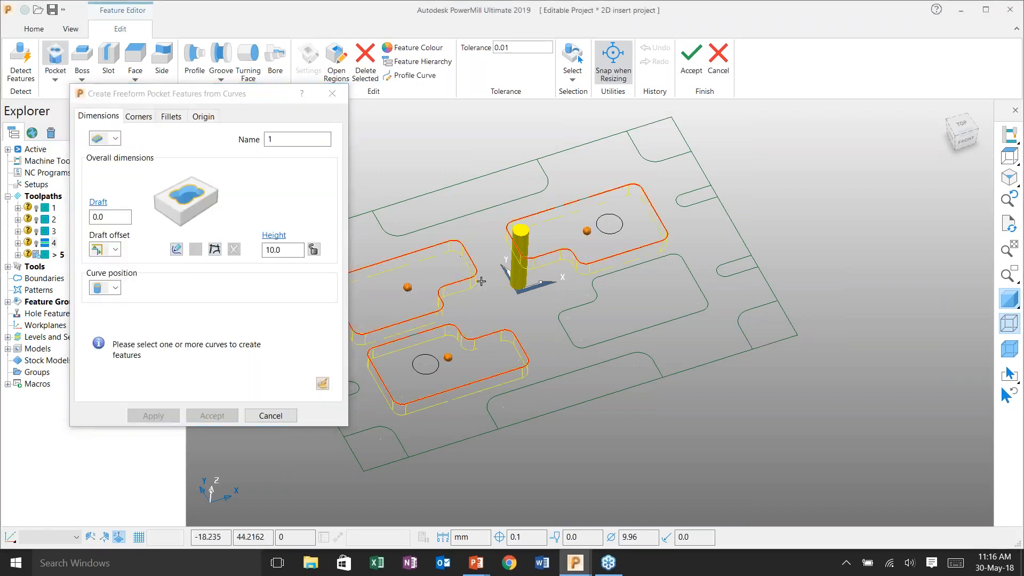
middle_click_drag(476, 335, 578, 324, "shift")
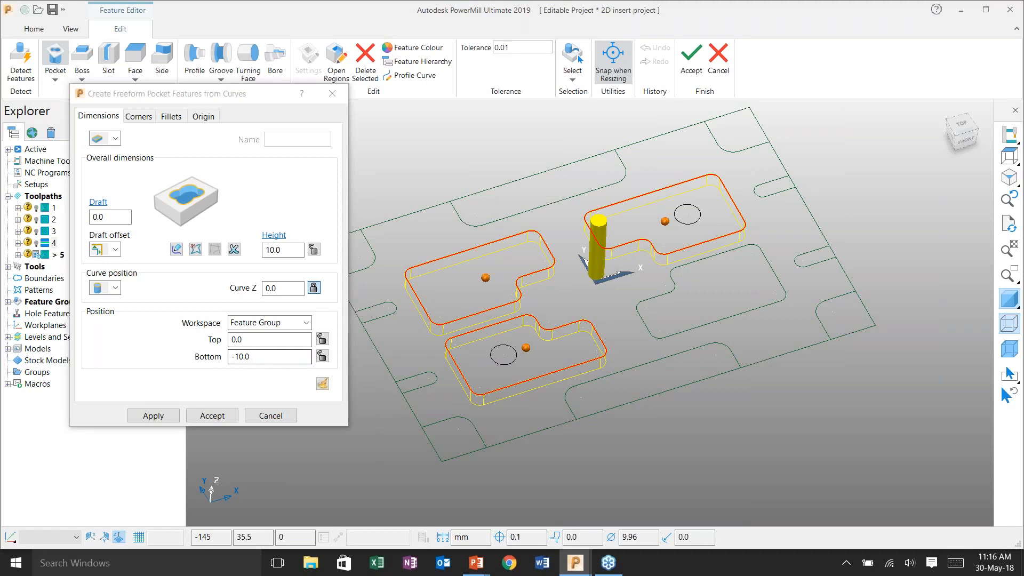
left_click(160, 416)
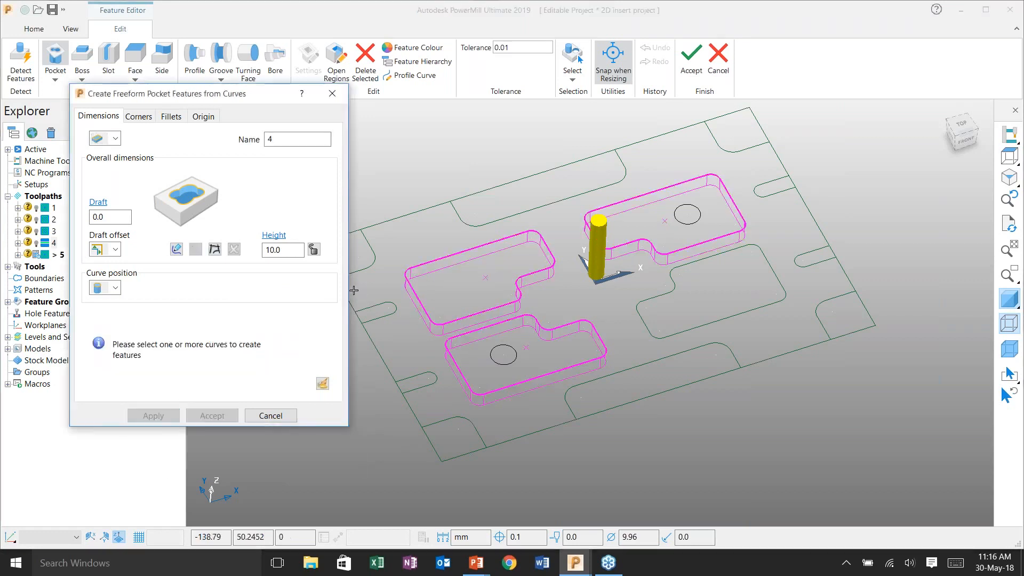
left_click(283, 420)
scroll(671, 246, "up", 2)
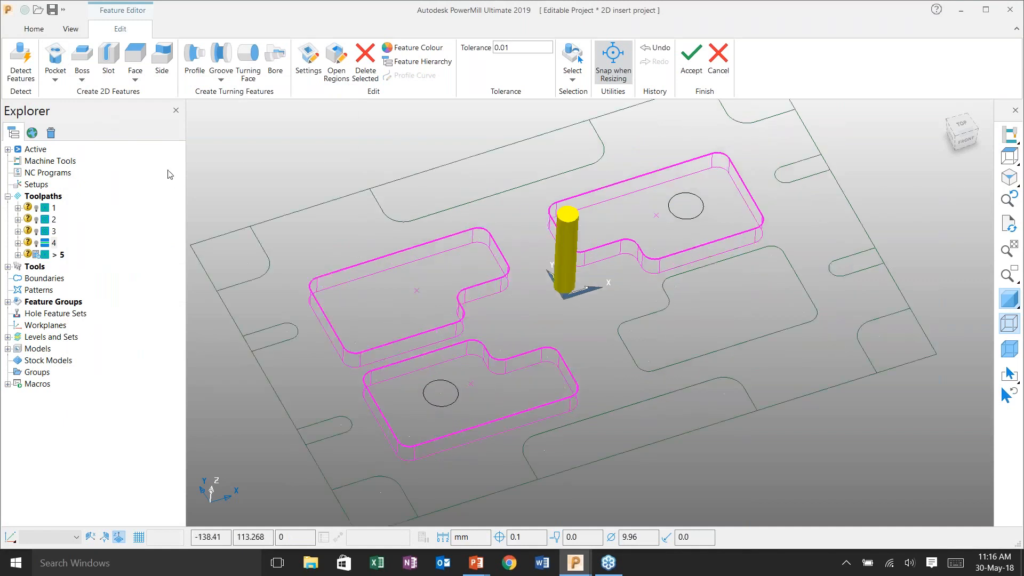
Create a 10 mm freeform boss from the circle in the -X -Y pocket, with the curve position set to Top
left_click(83, 80)
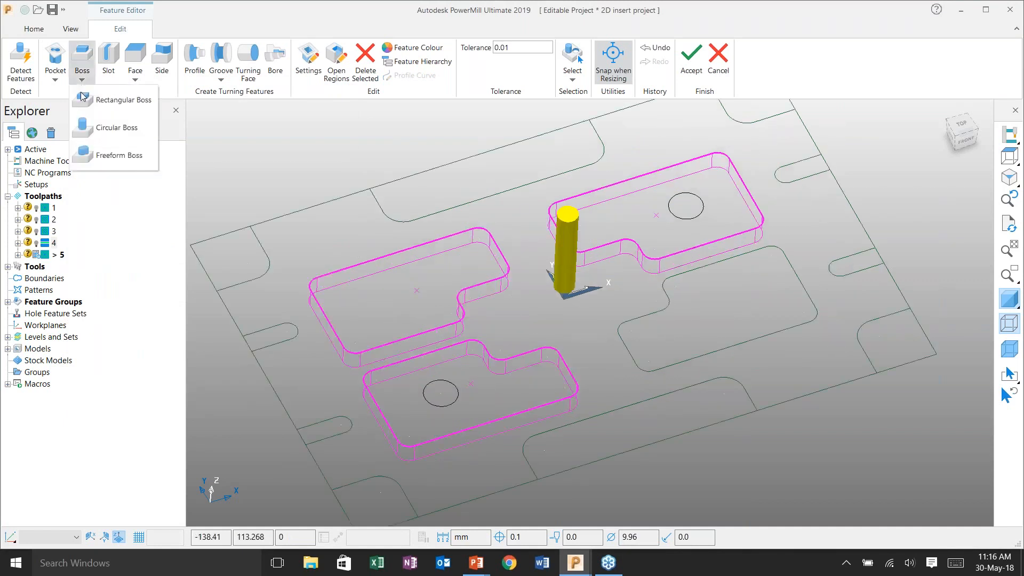
left_click(99, 155)
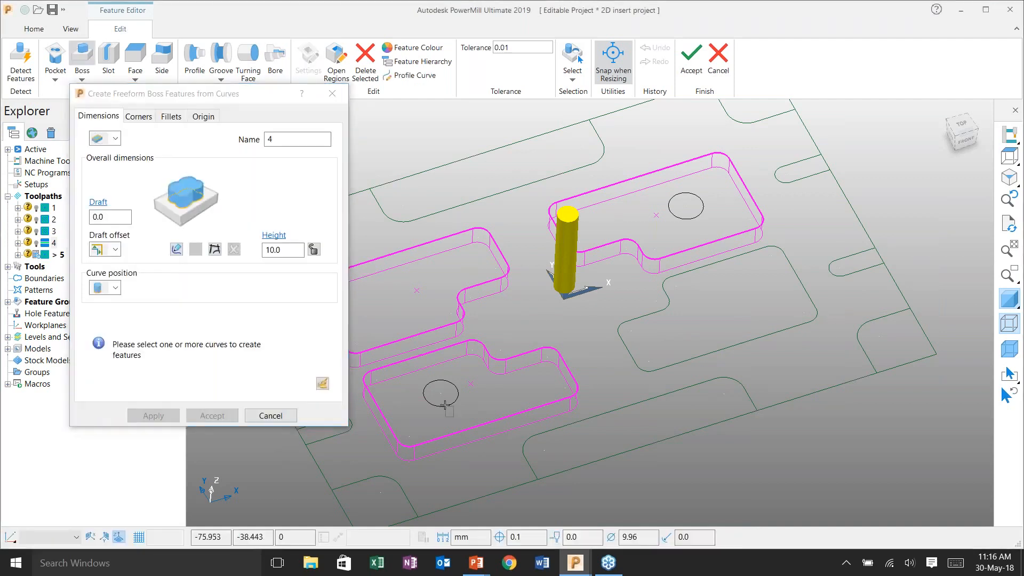
left_click(447, 404)
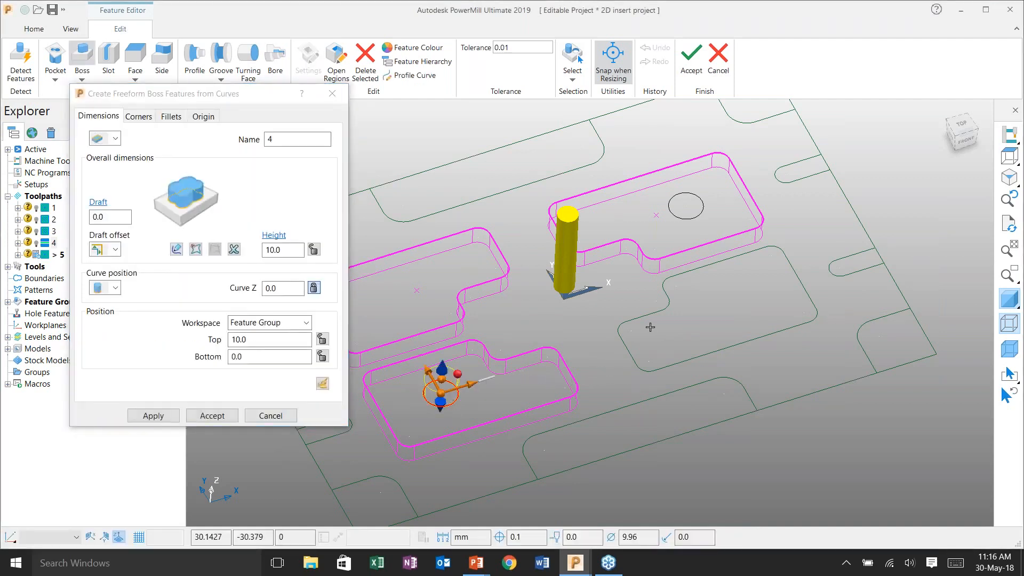
scroll(649, 324, "down", 1)
middle_click_drag(611, 366, 487, 427)
scroll(490, 412, "up", 3)
middle_click_drag(539, 409, 546, 352)
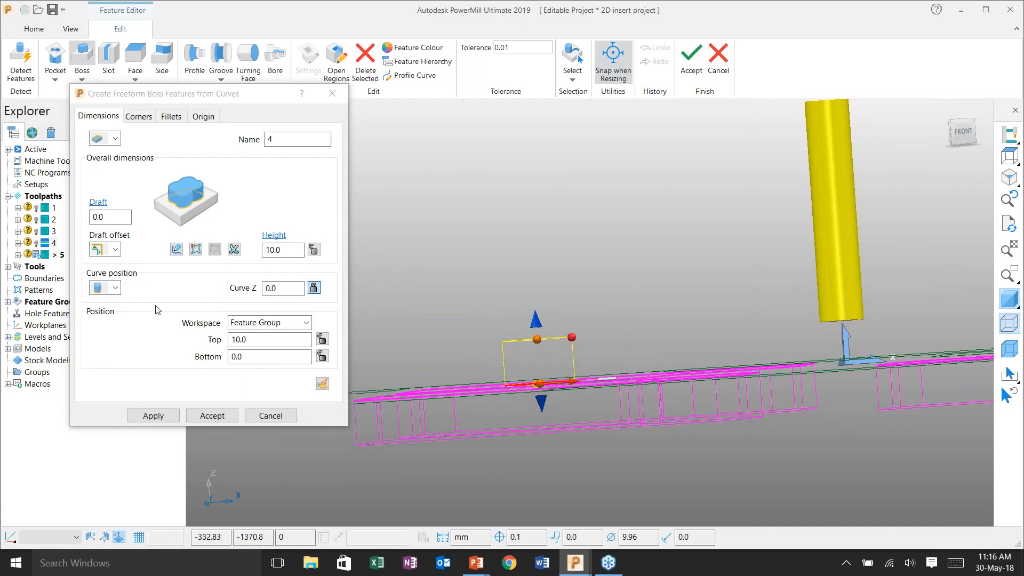
left_click(114, 288)
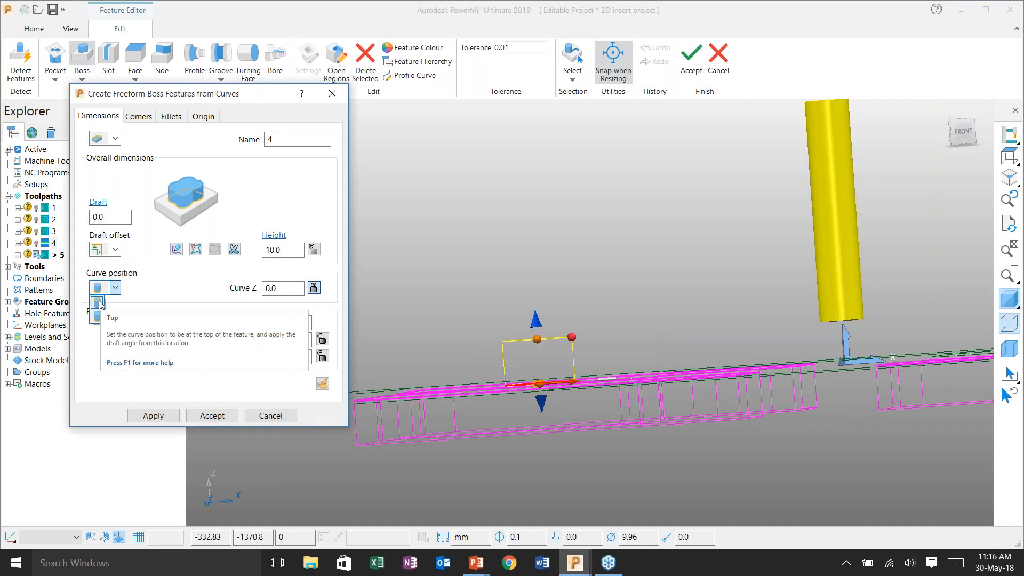
left_click(97, 303)
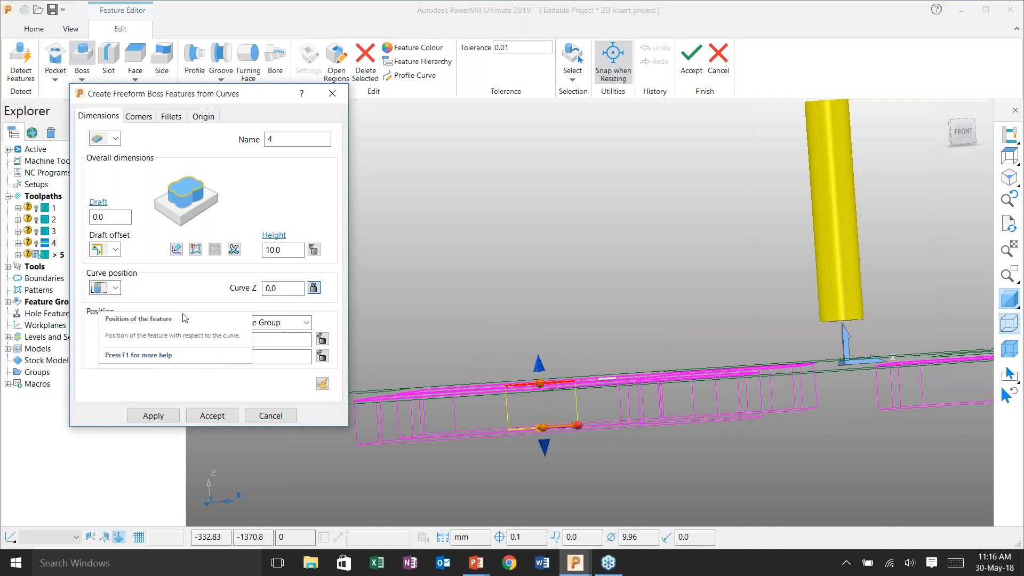
middle_click_drag(449, 294, 512, 376)
left_click(164, 416)
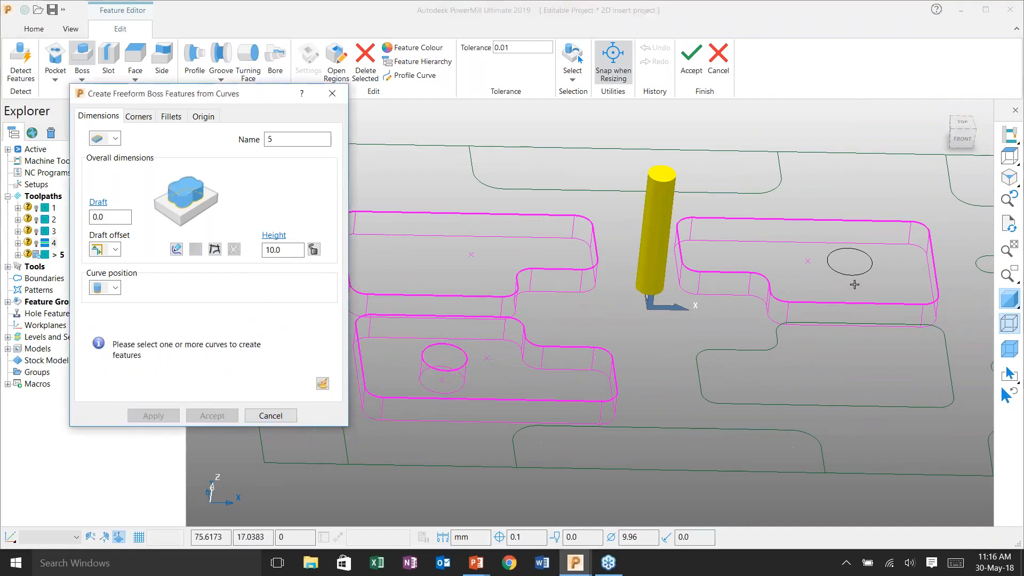
Create a second 10 mm freeform boss from the circle in the +X +Y pocket, with the curve position set to Top
scroll(855, 284, "up", 5)
left_click(861, 261)
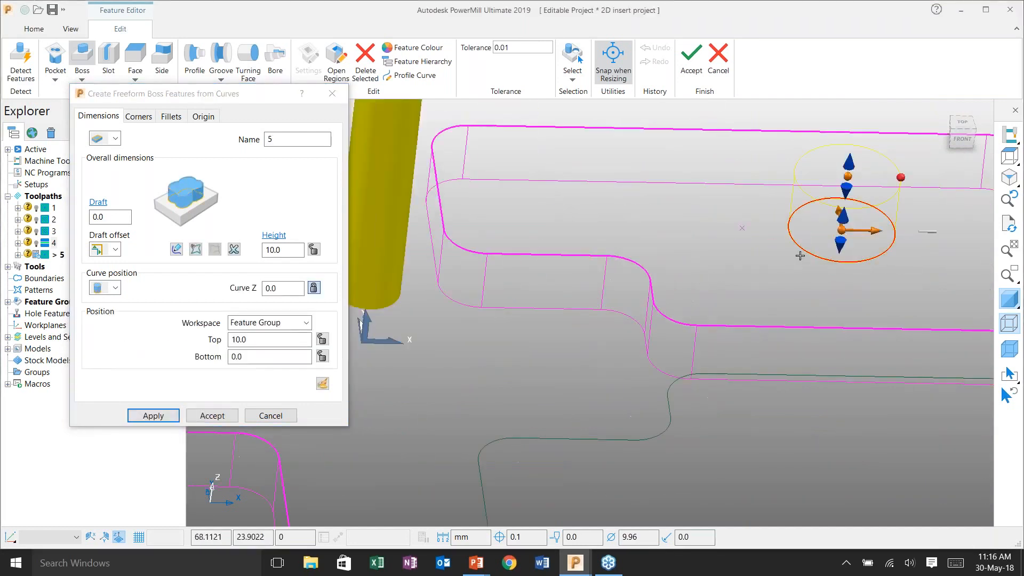
left_click(115, 290)
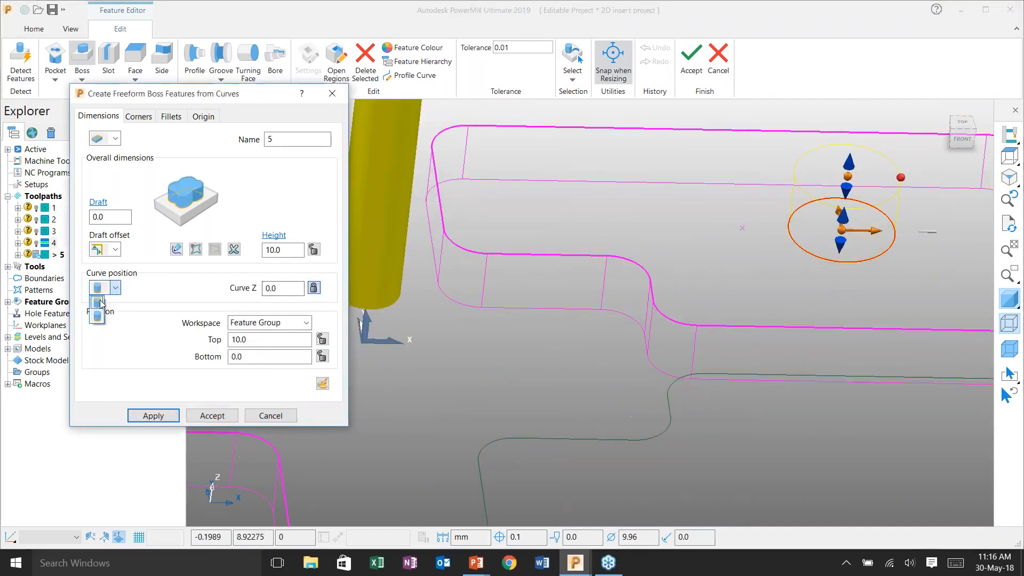
left_click(104, 303)
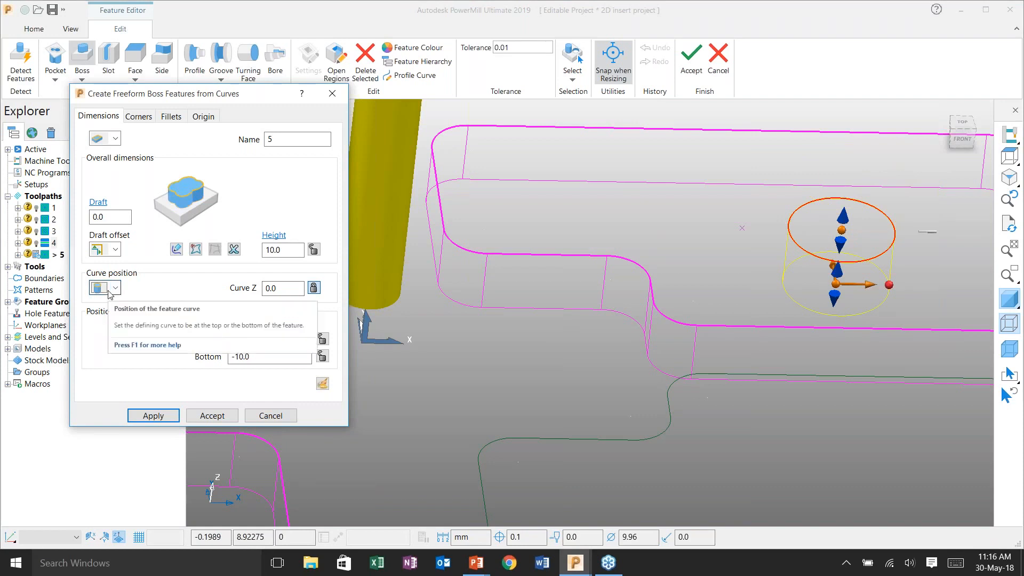
left_click(152, 416)
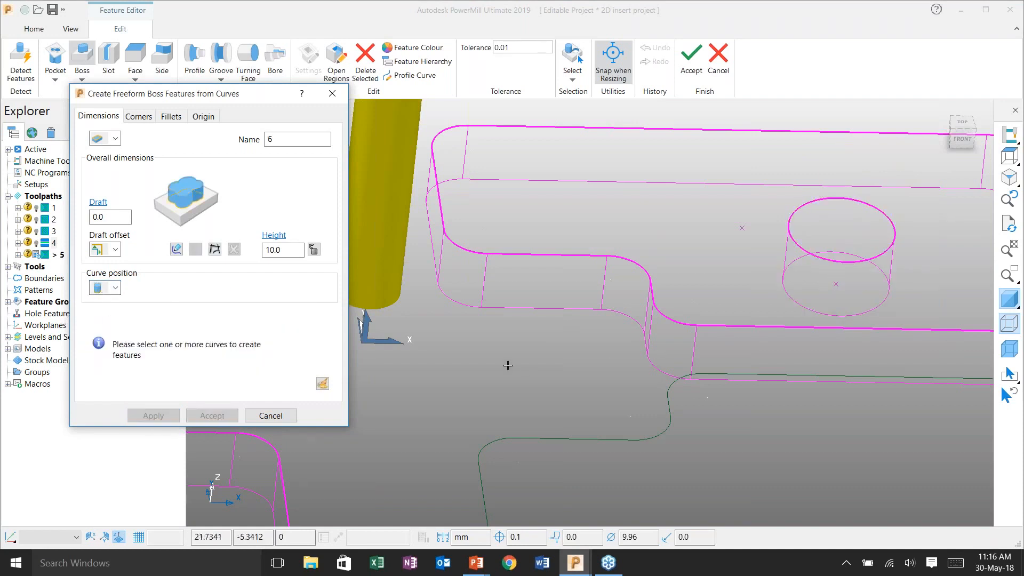
scroll(635, 337, "down", 5)
middle_click_drag(788, 297, 525, 349)
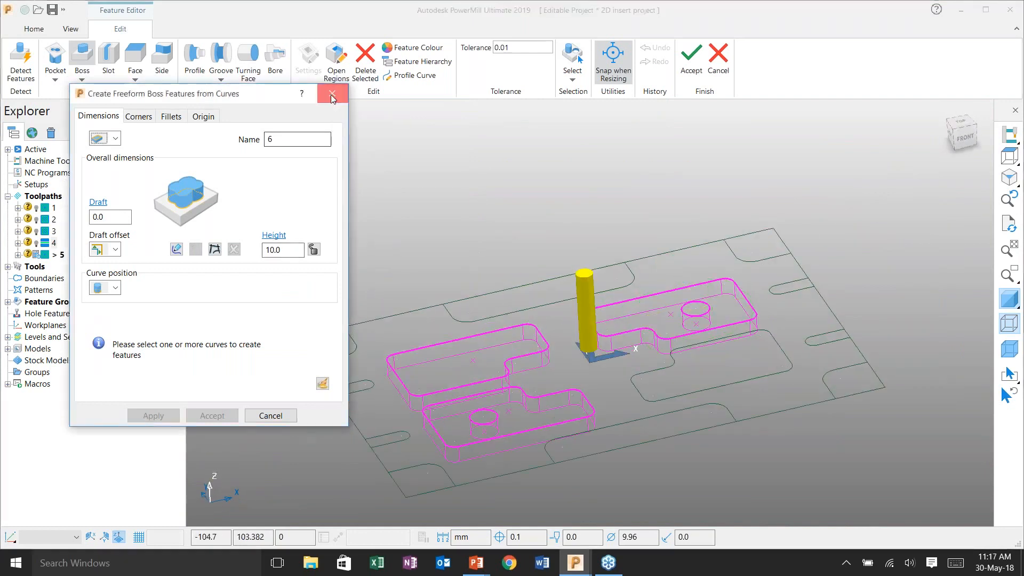
left_click(331, 96)
Create a 10 mm high freeform pocket feature from the remaining +X -Y pocket curve
left_click(55, 75)
left_click(96, 155)
left_click(666, 377)
left_click(153, 416)
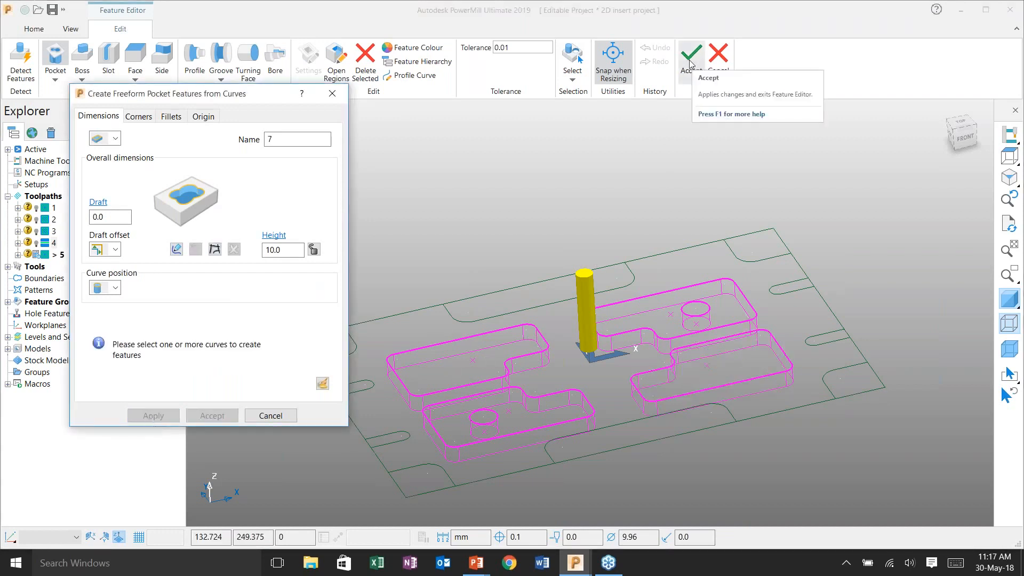
middle_click_drag(617, 272, 625, 200, "shift")
middle_click_drag(631, 244, 633, 281)
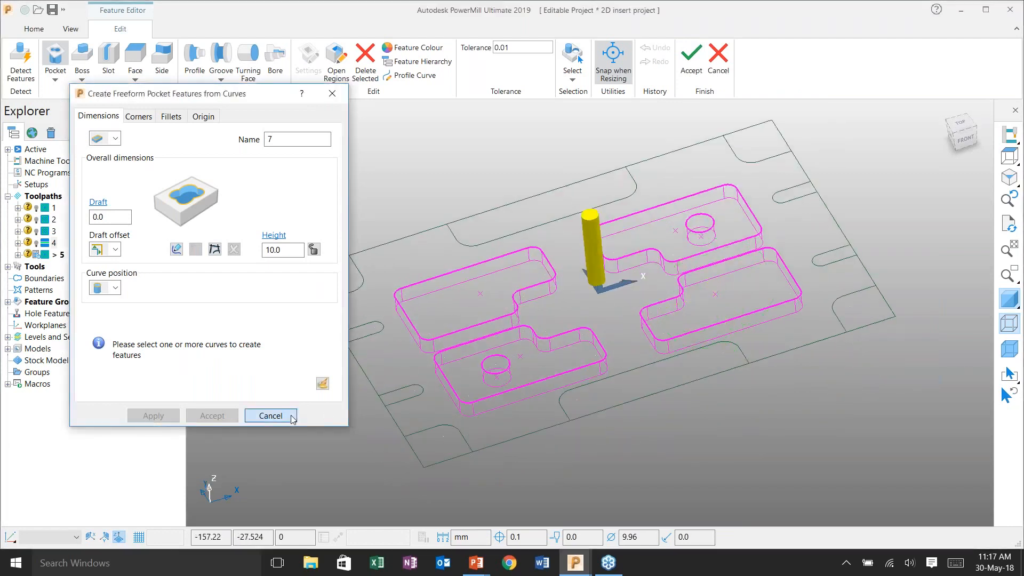
Set up a 10 mm high side feature from the open curve along the plate's +Y edge
left_click(270, 416)
left_click(163, 70)
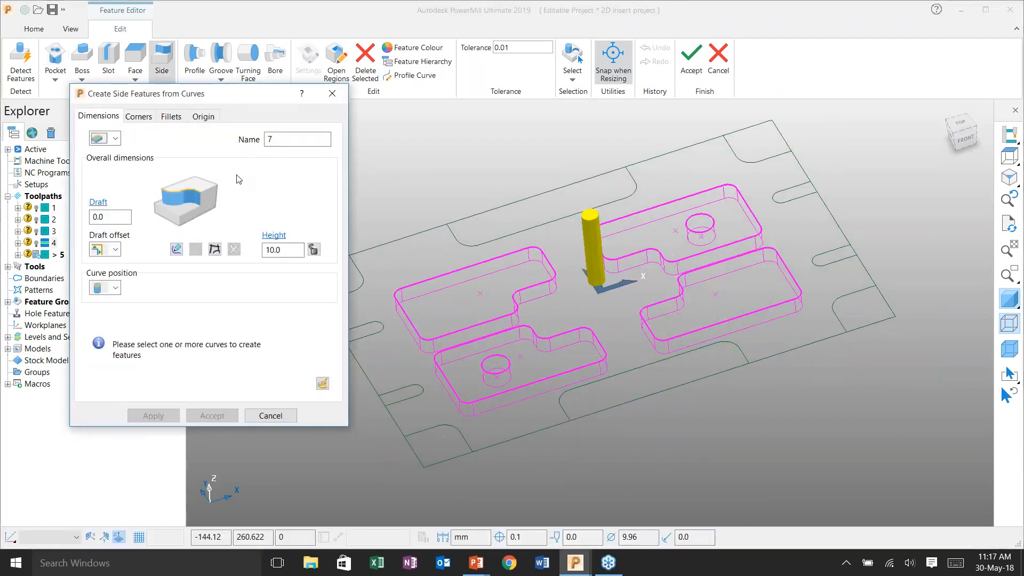
scroll(534, 223, "up", 4)
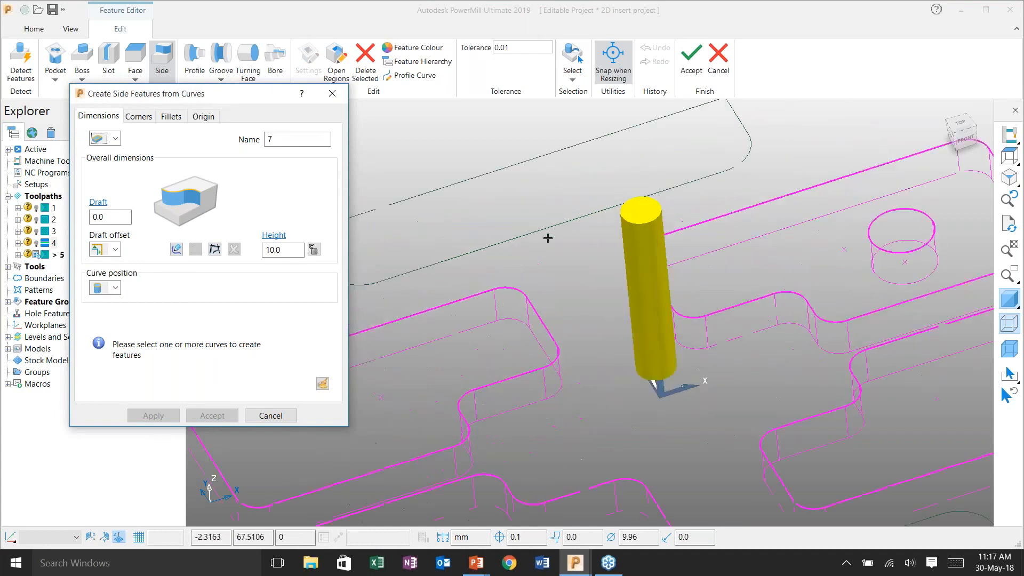
left_click(534, 224)
scroll(691, 242, "down", 3)
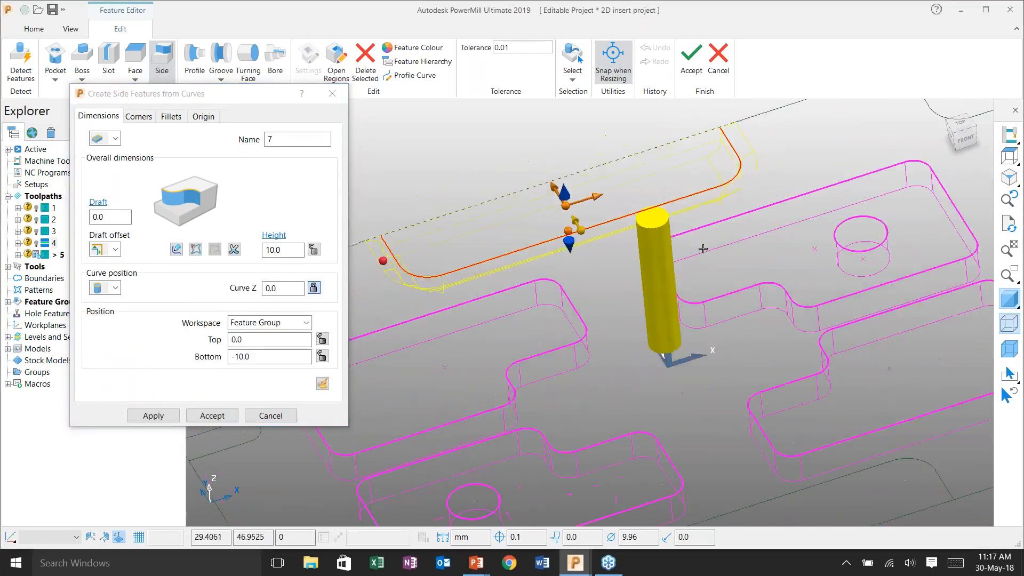
scroll(586, 277, "up", 3)
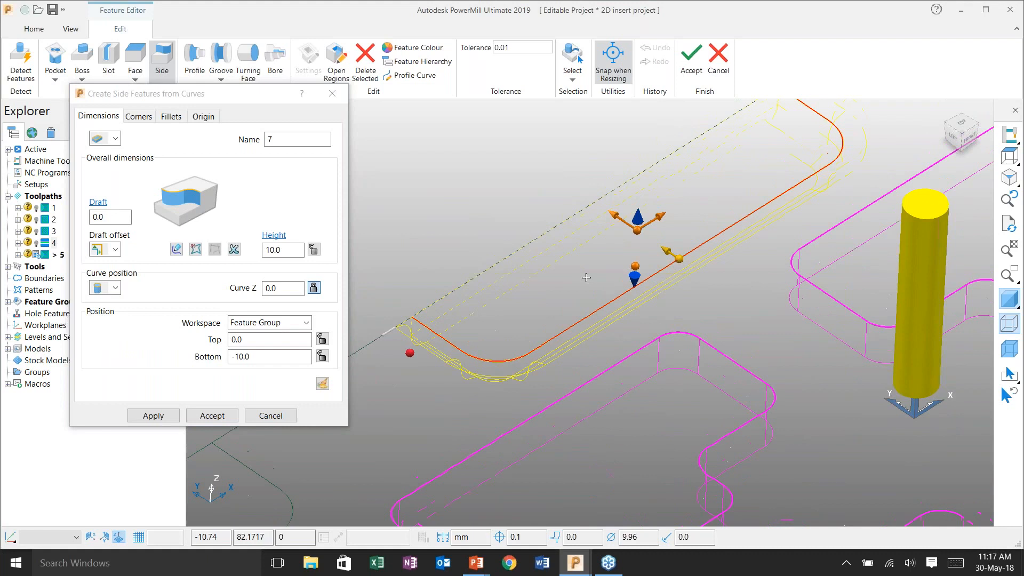
Remove the top and bottom fillets from the +Y side feature and create it
left_click(171, 117)
left_click(127, 147)
left_click(100, 162)
left_click(127, 181)
left_click(97, 200)
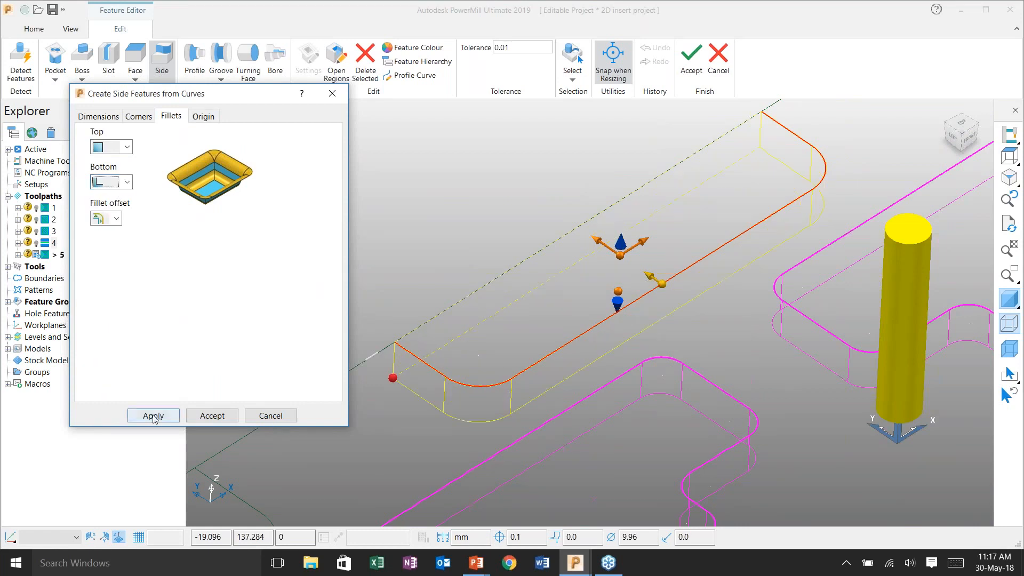
left_click(98, 115)
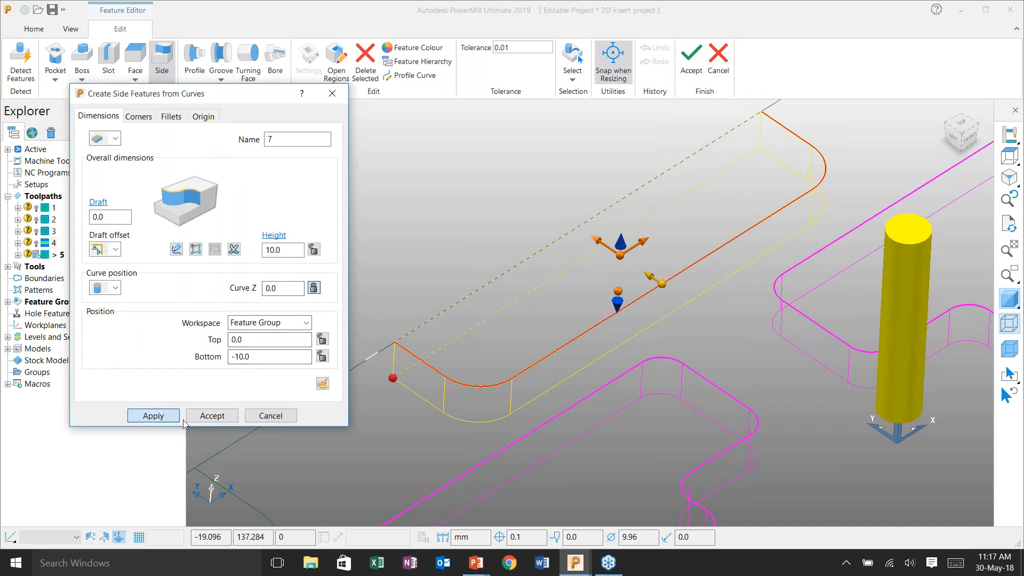
left_click(154, 415)
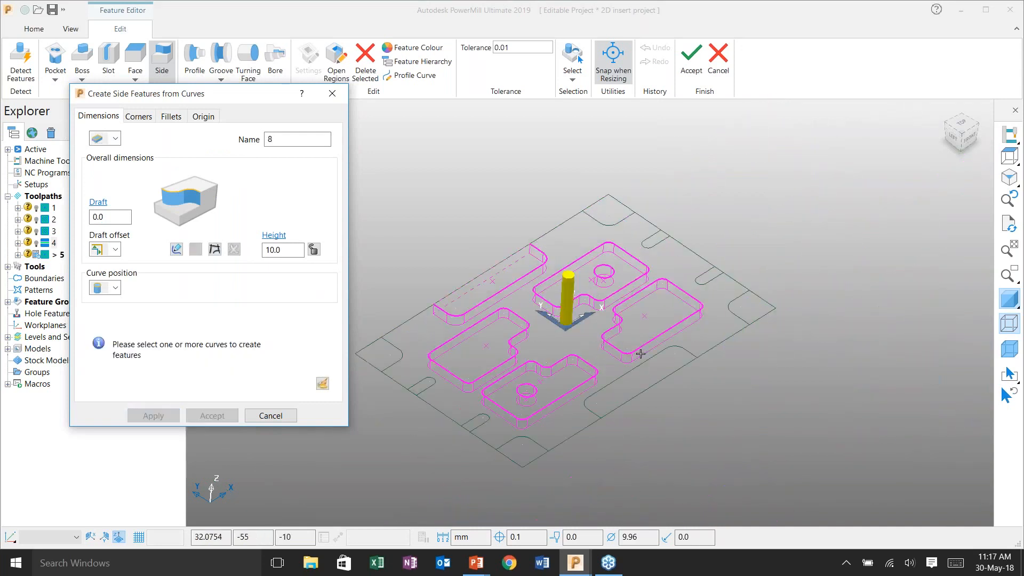
Create a 10 mm high side feature from the open curve along the -Y edge, with its machining side reversed
scroll(641, 354, "up", 5)
left_click(651, 422)
scroll(652, 421, "down", 3)
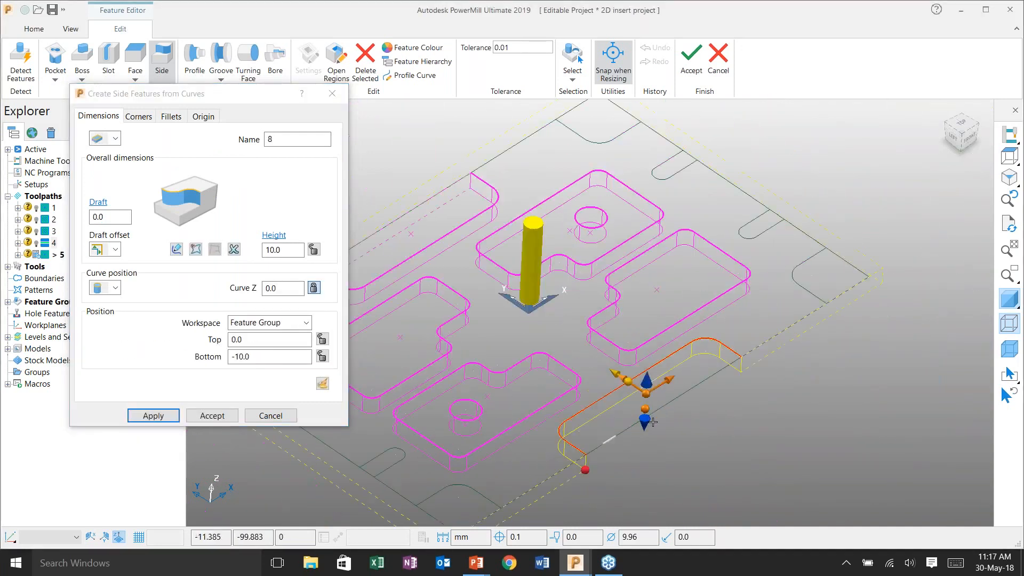
middle_click_drag(652, 422, 672, 355)
scroll(672, 355, "up", 5)
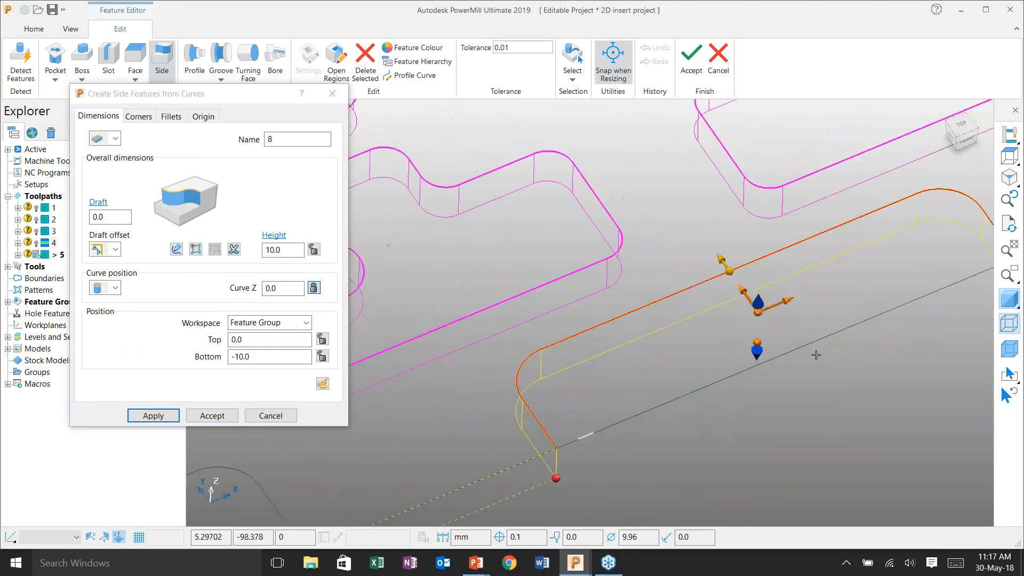
middle_click_drag(804, 356, 715, 360, "shift")
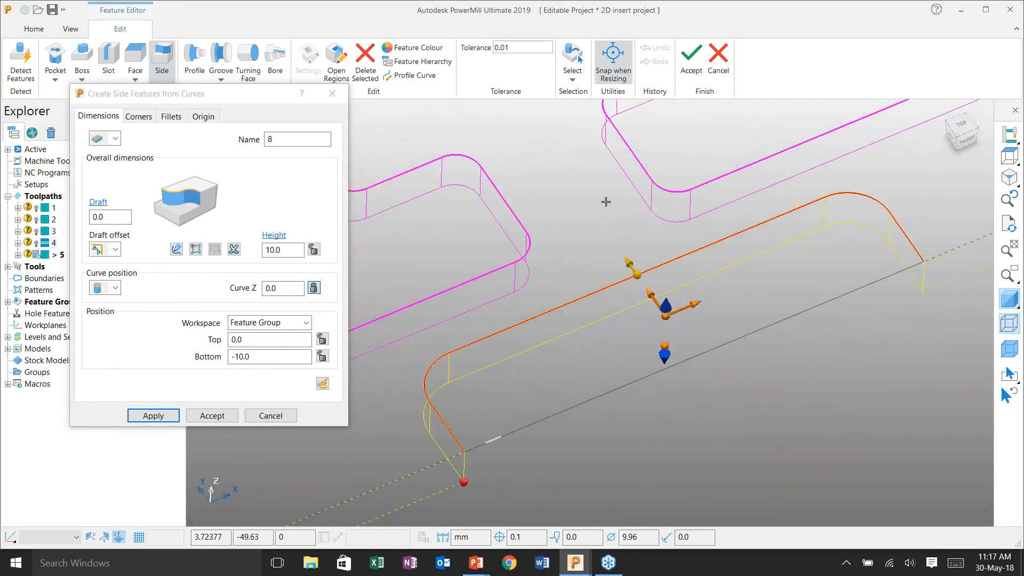
left_click(629, 262)
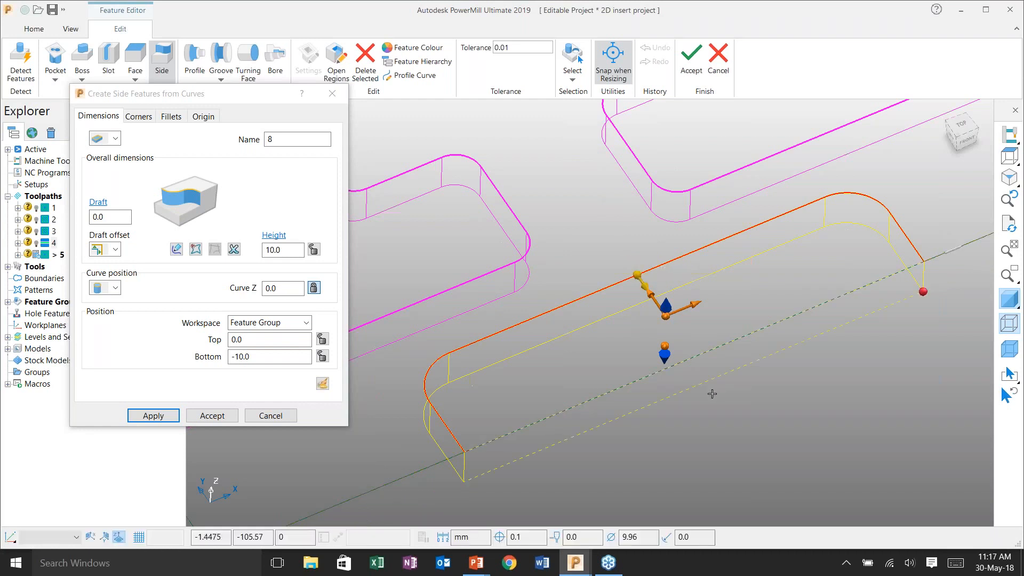
left_click(159, 420)
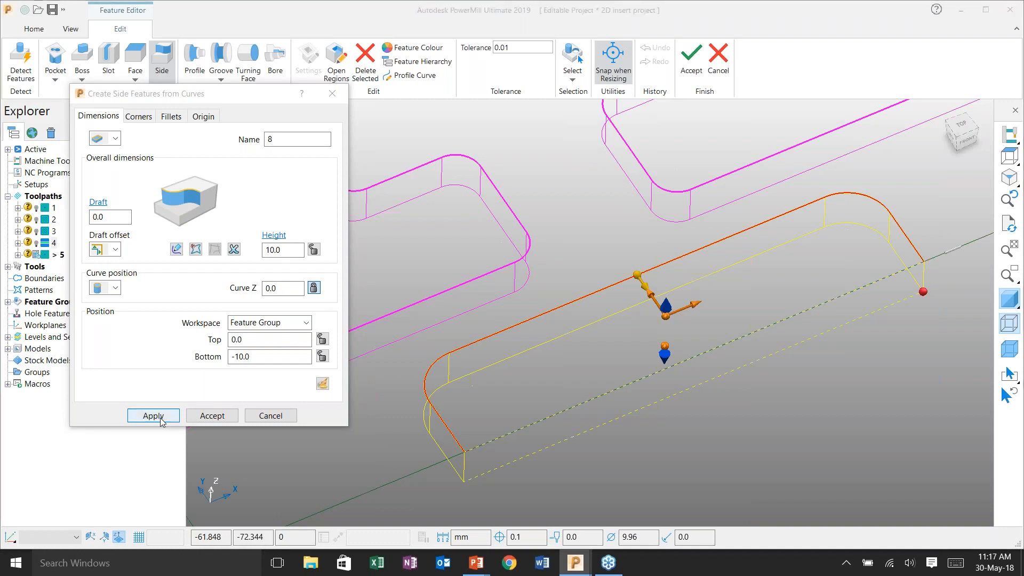
left_click(271, 416)
middle_click_drag(629, 284, 608, 343)
Accept the feature edits and calculate area clearance toolpath 5 for all machinable features in group 3
left_click(689, 69)
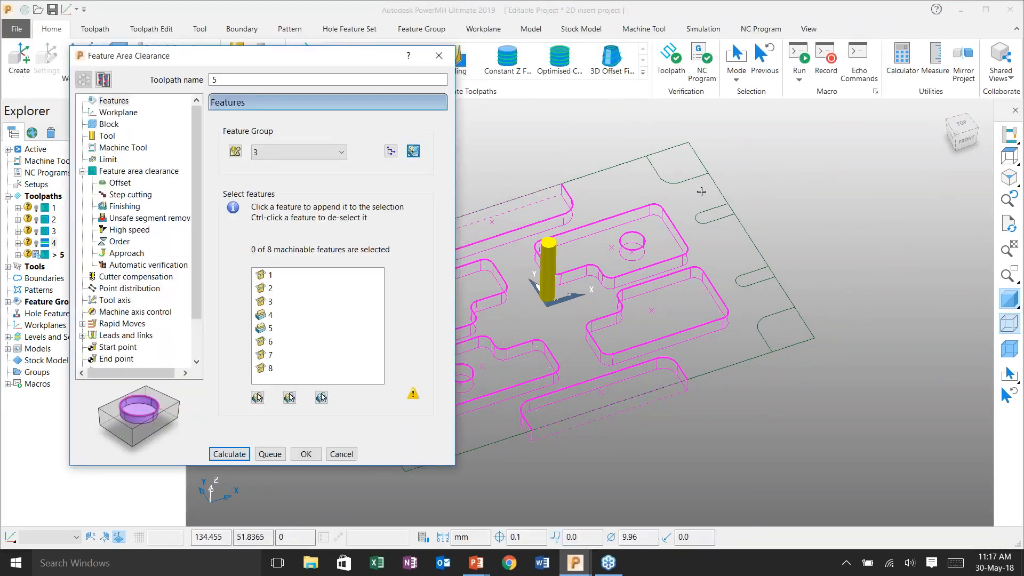
left_click(257, 397)
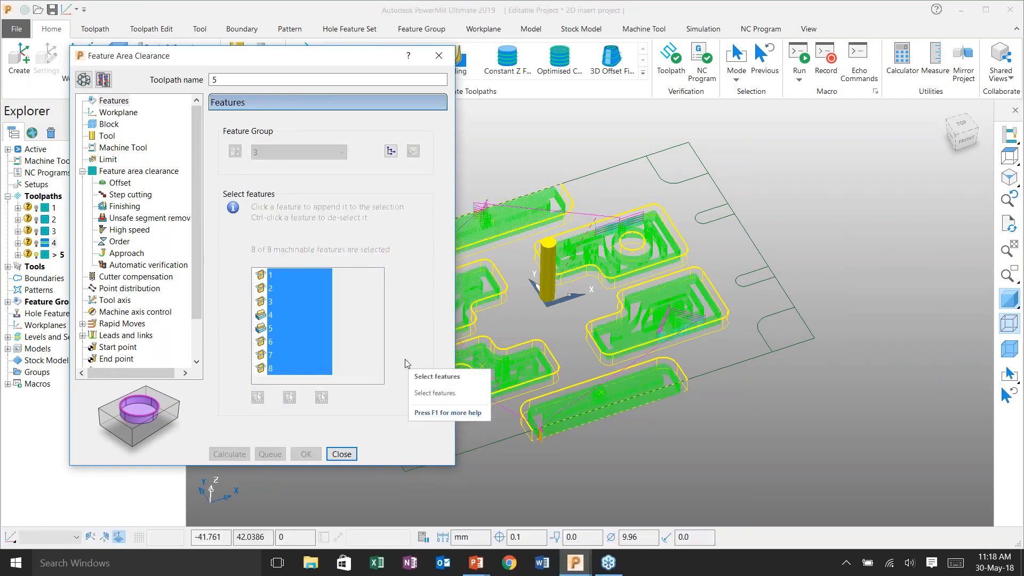
left_click(340, 454)
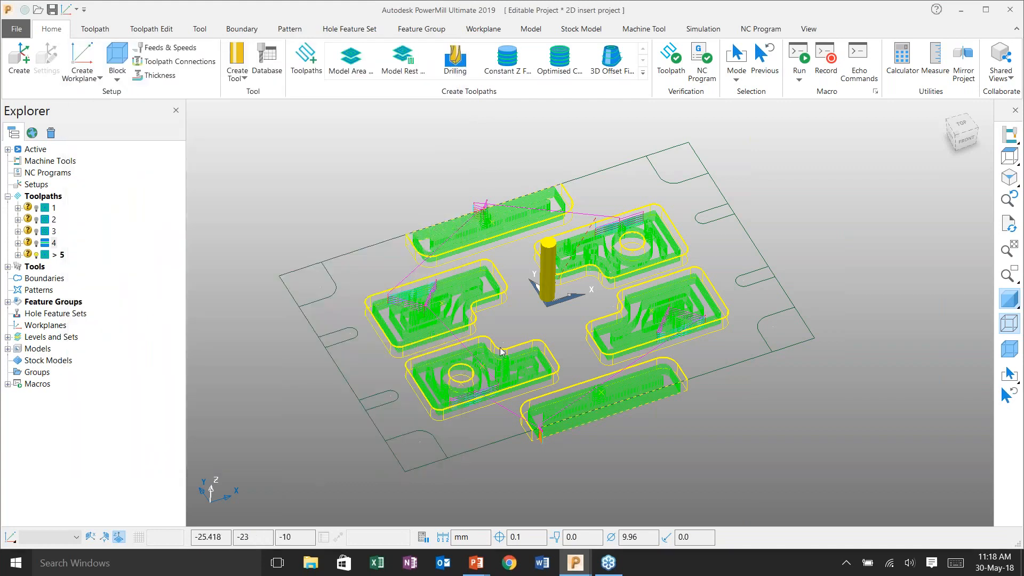
Examine the roughing passes, entry moves and links of toolpath 5 in the pockets and open side features
scroll(416, 283, "up", 1)
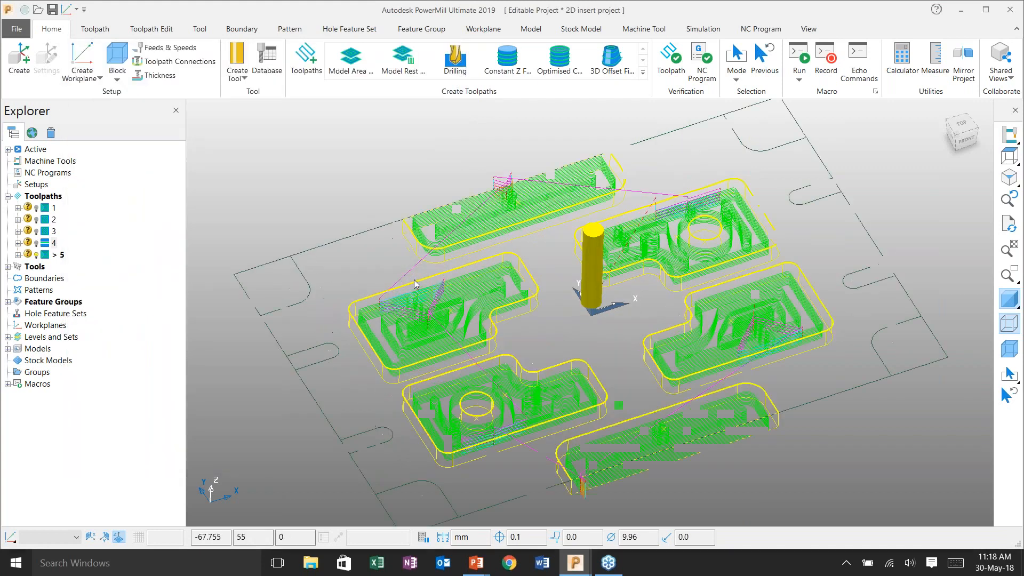
scroll(603, 273, "up", 5)
middle_click_drag(601, 269, 571, 209, "shift")
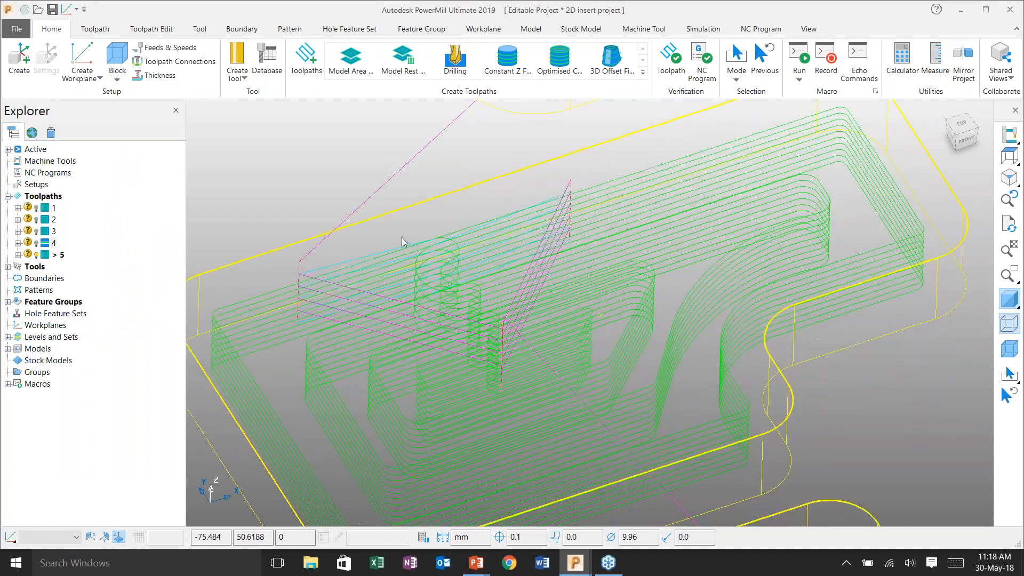
scroll(402, 240, "down", 2)
scroll(402, 231, "down", 3)
scroll(447, 453, "up", 5)
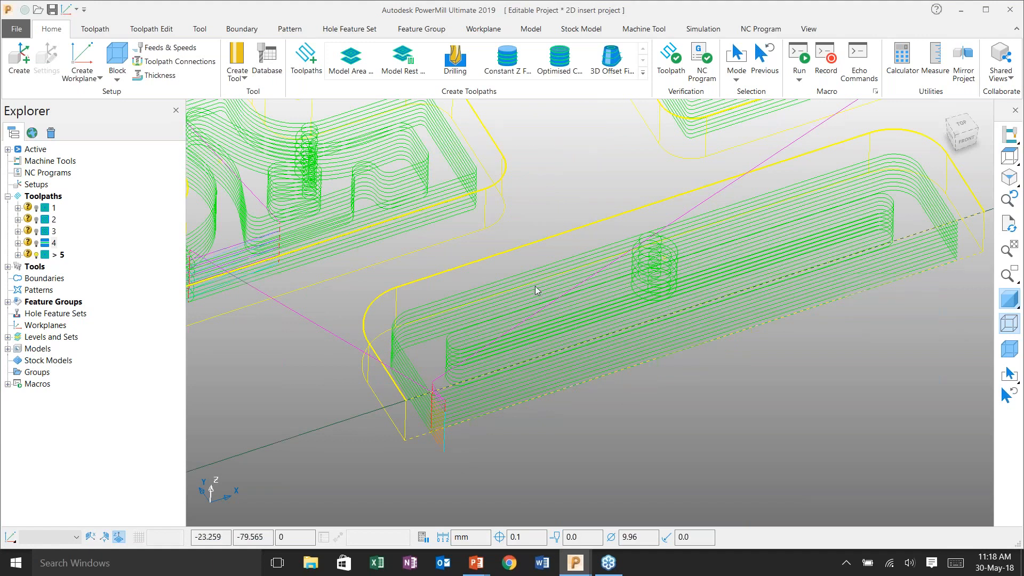
scroll(535, 285, "down", 2)
middle_click_drag(539, 283, 515, 362)
scroll(468, 252, "up", 2)
scroll(468, 252, "down", 3)
scroll(594, 268, "up", 2)
middle_click_drag(593, 268, 616, 326)
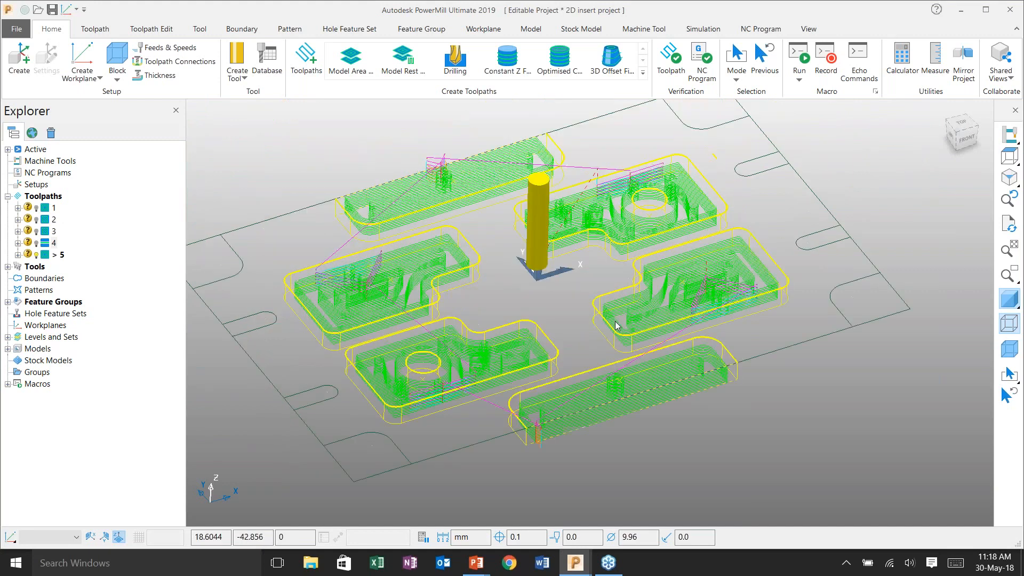
Start a feature finishing toolpath from the 2D insert template Pocket_Side_10BullR1 and show its cutter compensation settings
left_click(307, 58)
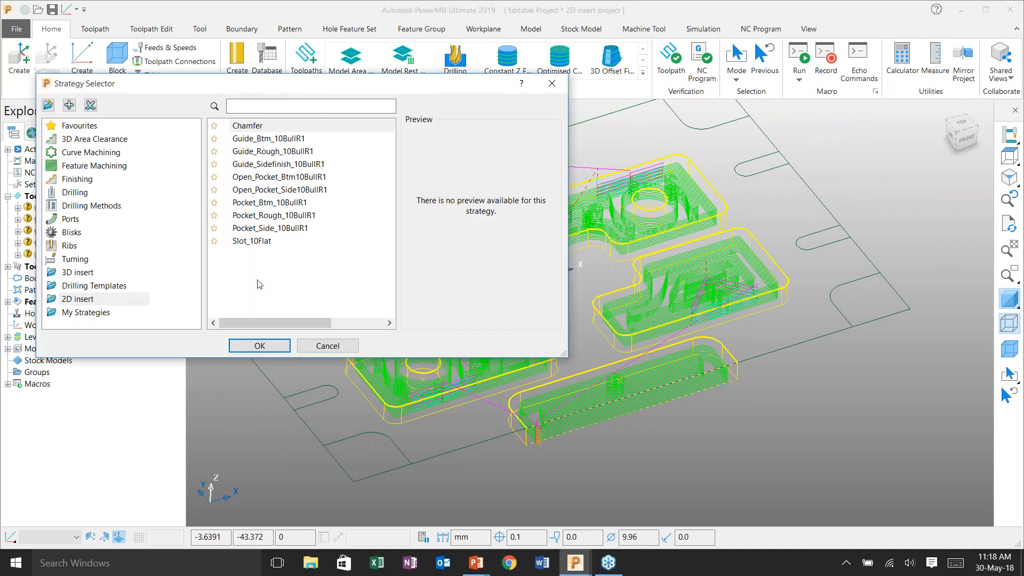
left_click(272, 229)
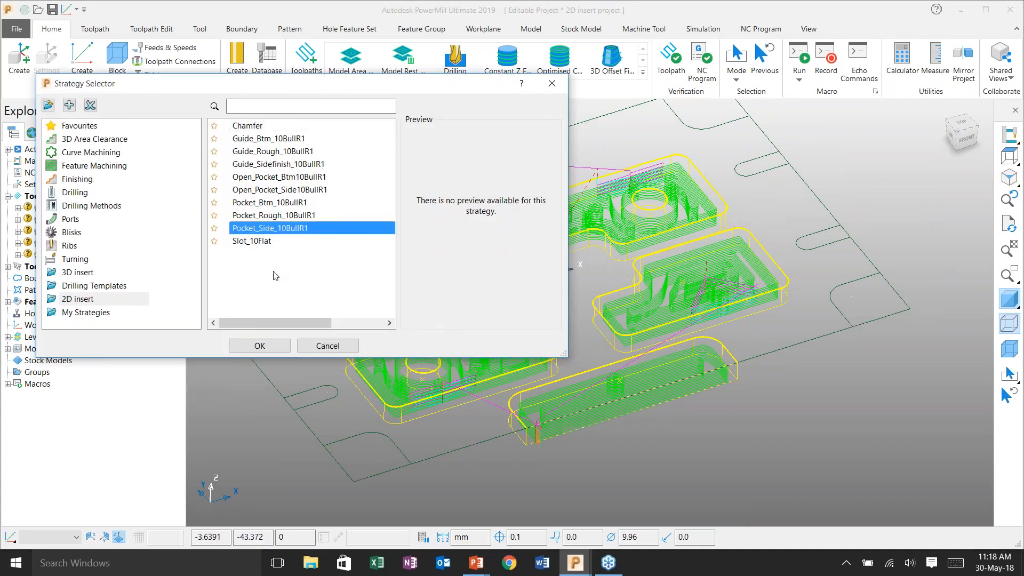
left_click(267, 346)
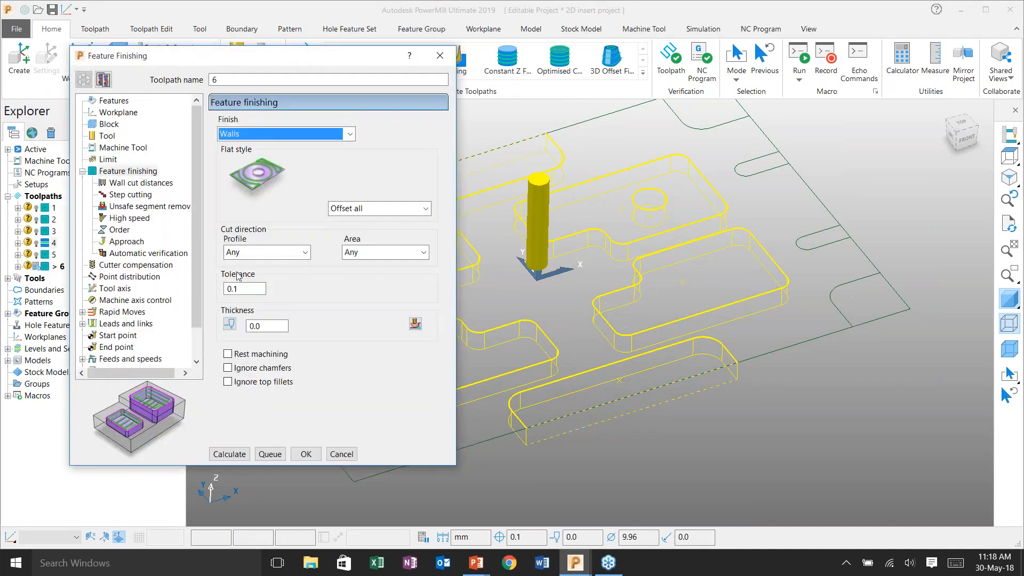
left_click(152, 264)
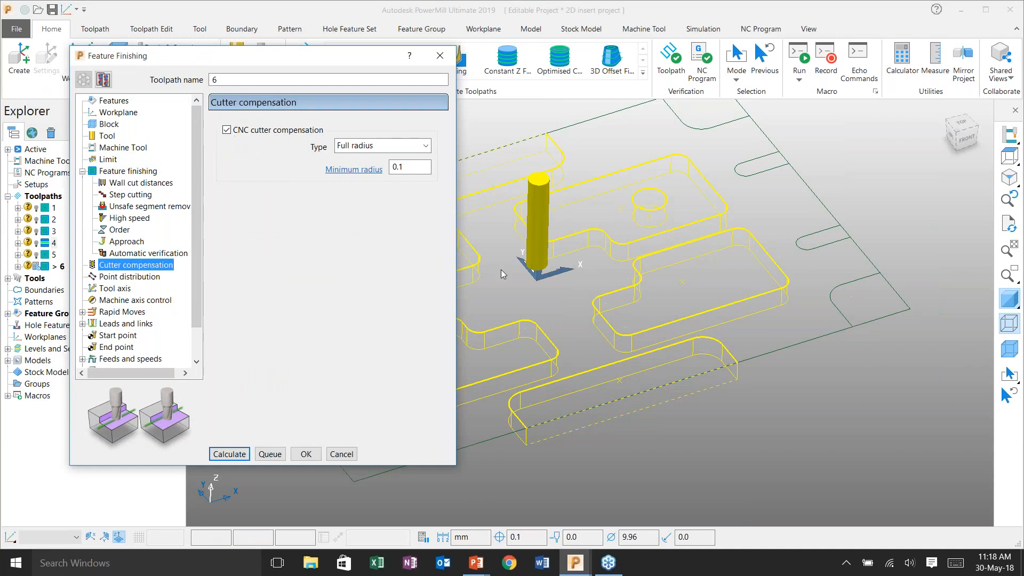
middle_click_drag(569, 300, 702, 303, "shift")
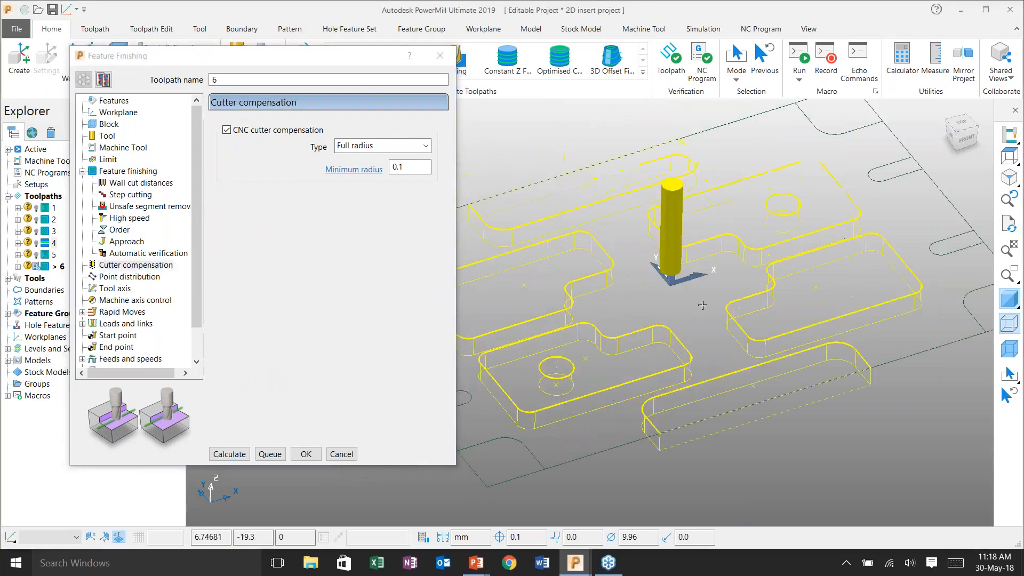
scroll(612, 308, "down", 2)
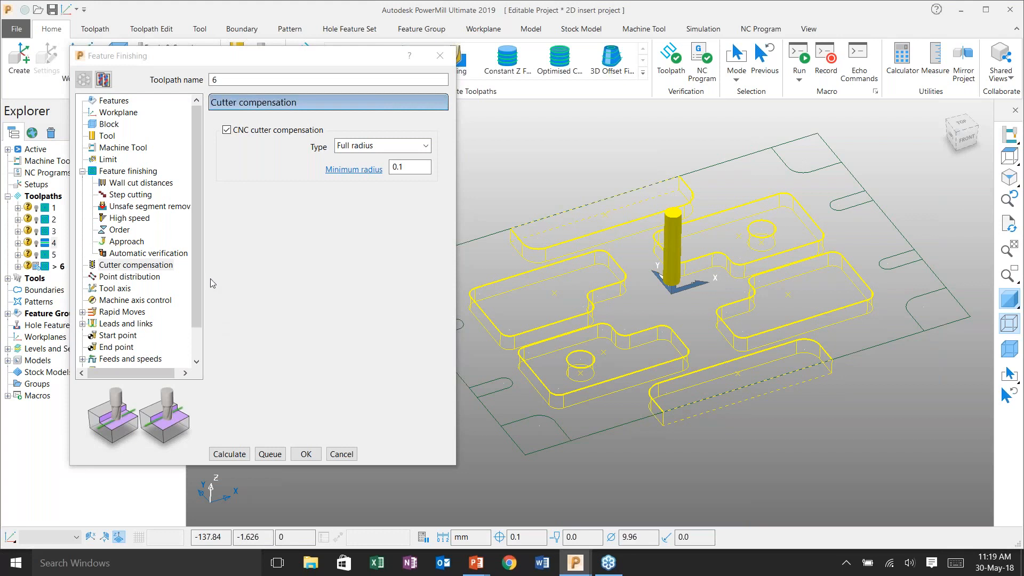
left_click(130, 267)
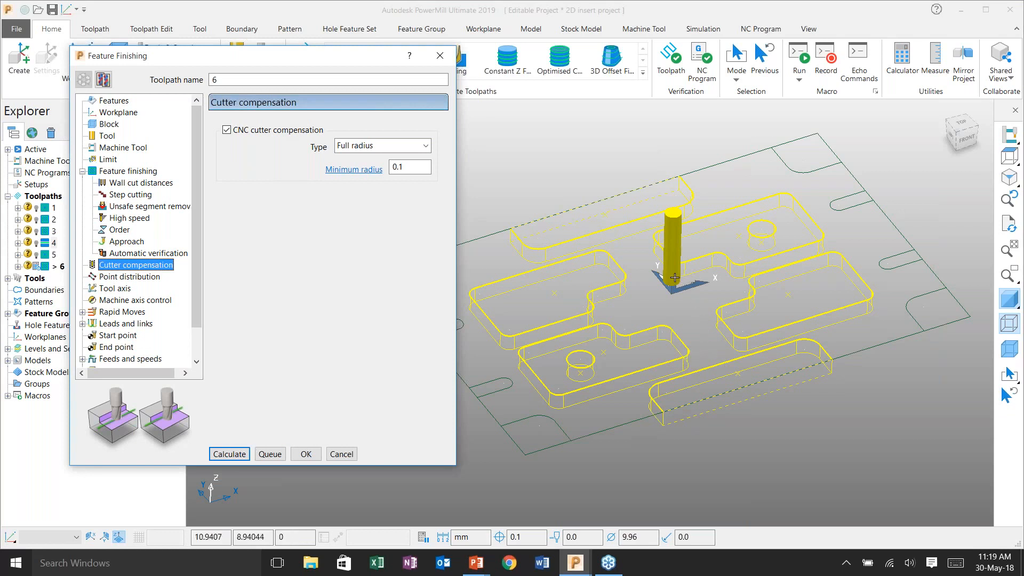
Deselect the +Y and -Y side features from the wall finishing toolpath, and calculate it for the pockets and bosses
scroll(654, 271, "up", 1)
left_click(627, 284)
middle_click_drag(627, 284, 653, 290, "shift")
left_click(761, 409)
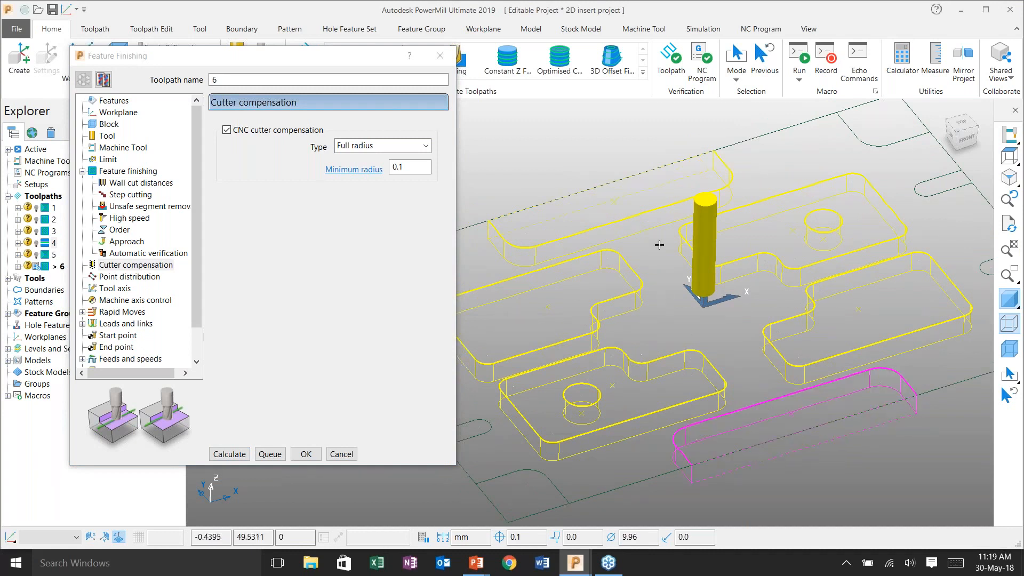
left_click(651, 211, "shift")
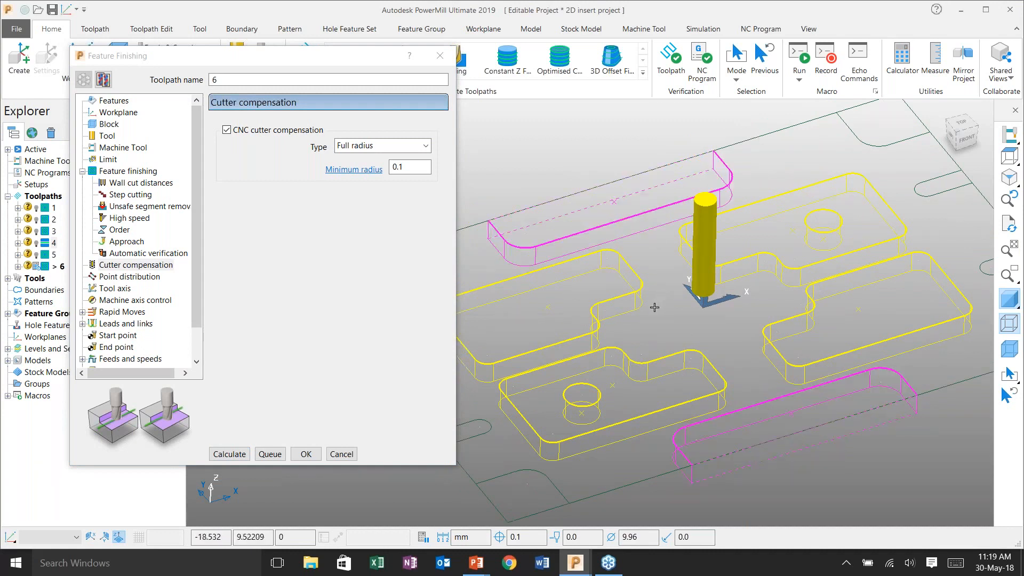
left_click(229, 454)
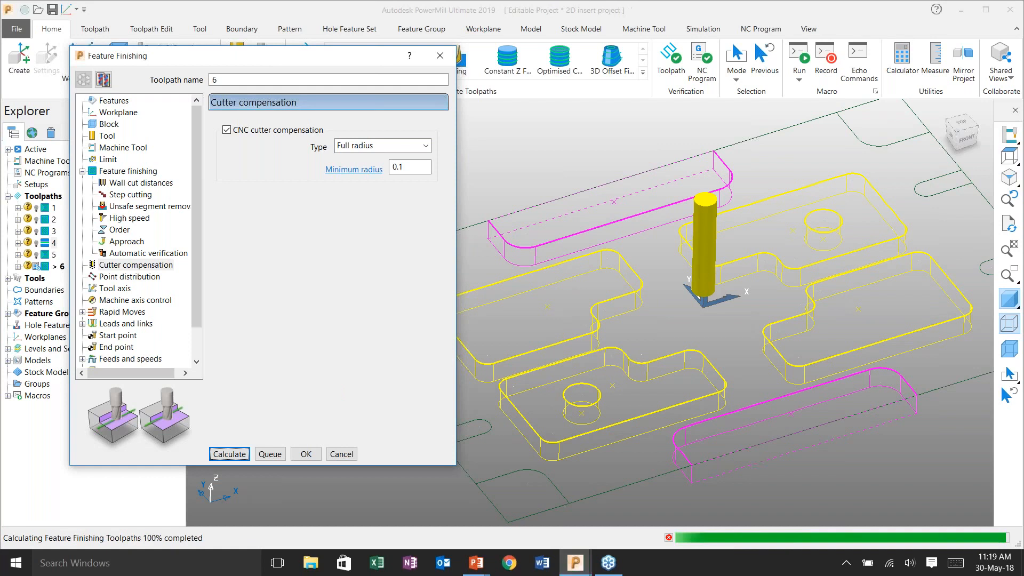
left_click(344, 454)
Set the first-choice lead-in of the wall finishing toolpath to None and apply the toolpath connections
key("ctrl+5")
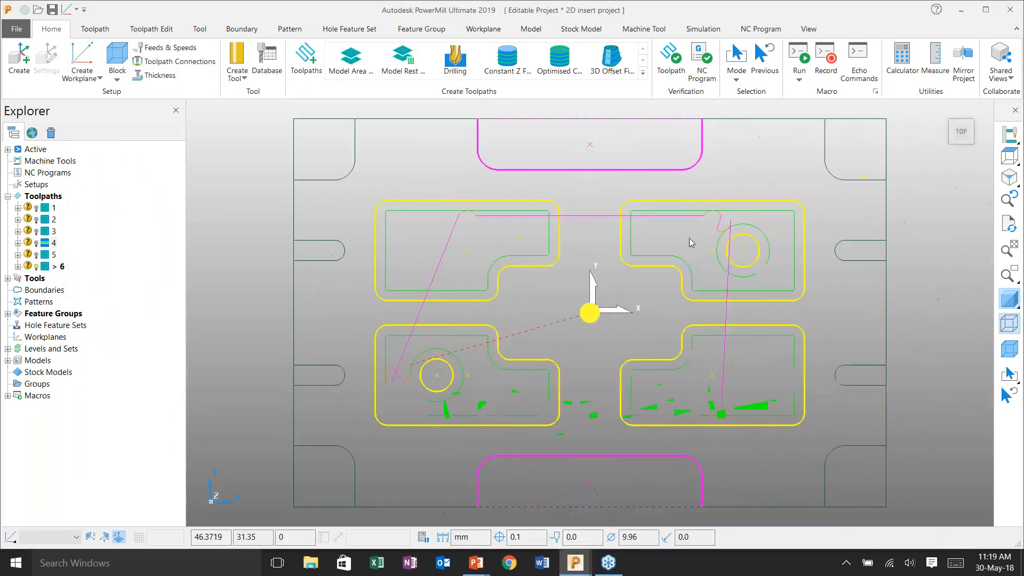
scroll(692, 243, "up", 5)
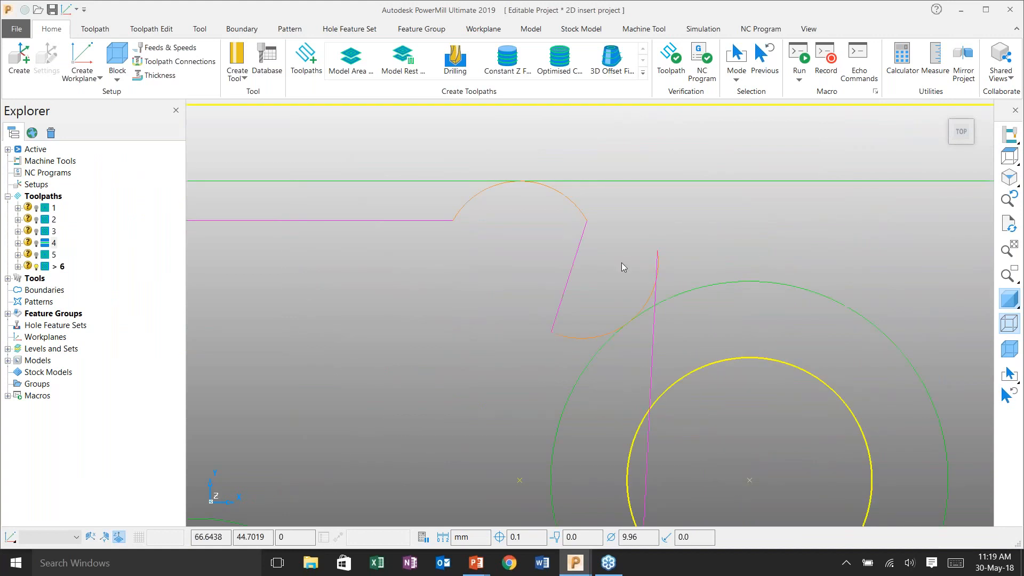
left_click(180, 61)
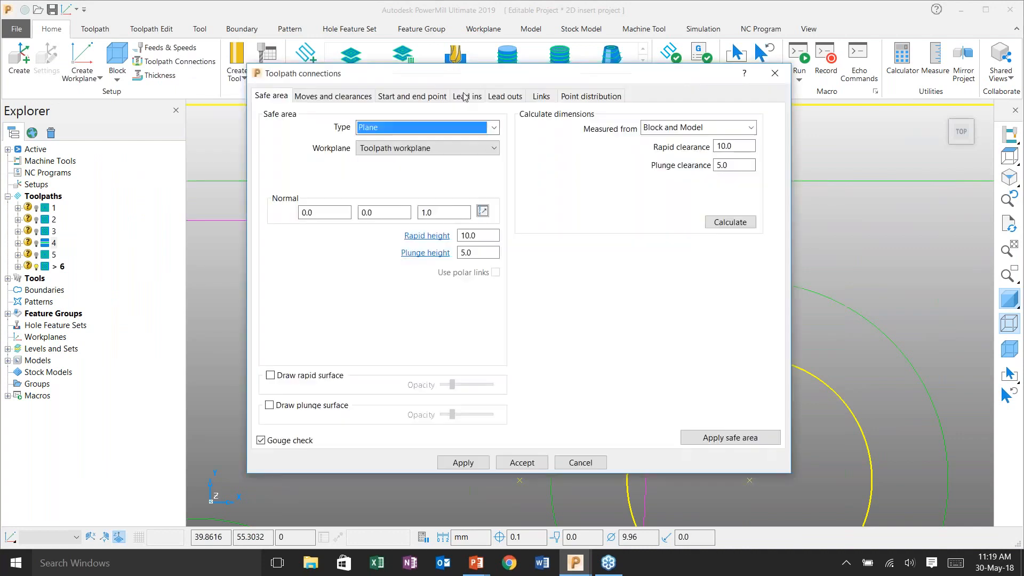
left_click(467, 97)
left_click_drag(514, 80, 335, 76)
left_click(138, 138)
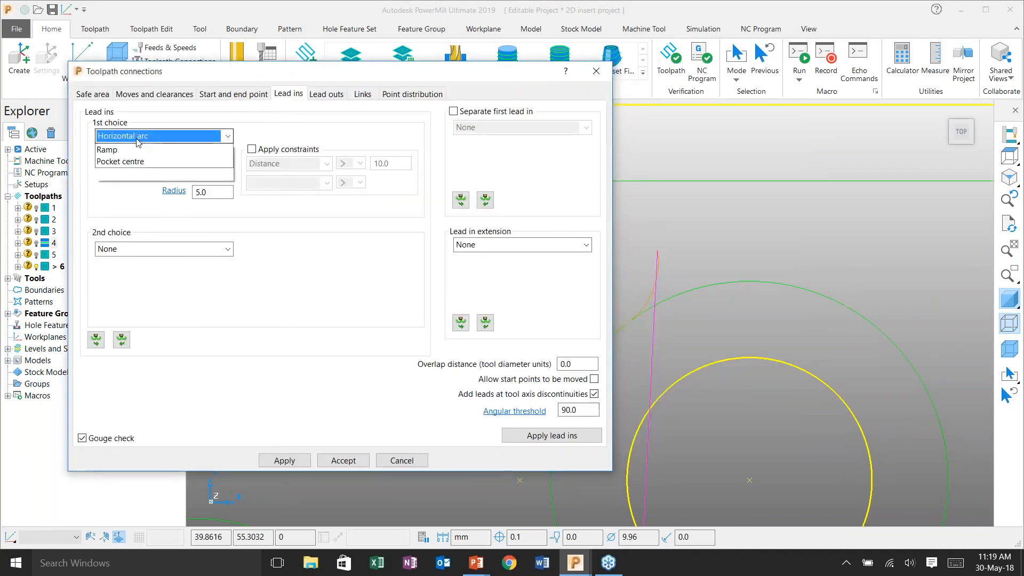
left_click(127, 127)
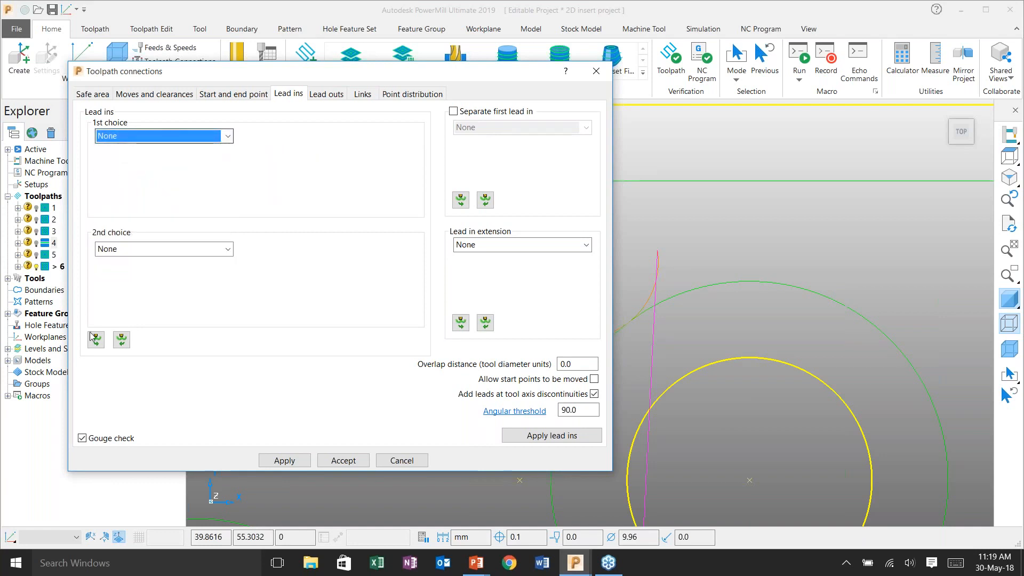
left_click(284, 460)
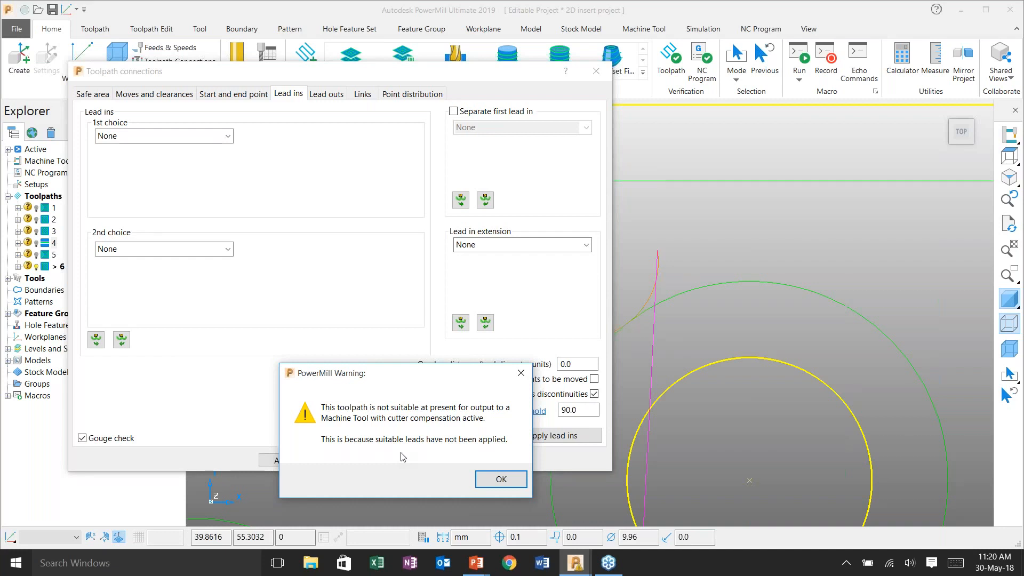
Set the first-choice lead-in of toolpath 6 to Horizontal arc, copy it to the lead-outs, and accept the toolpath connections
left_click(487, 479)
left_click(128, 136)
left_click(125, 184)
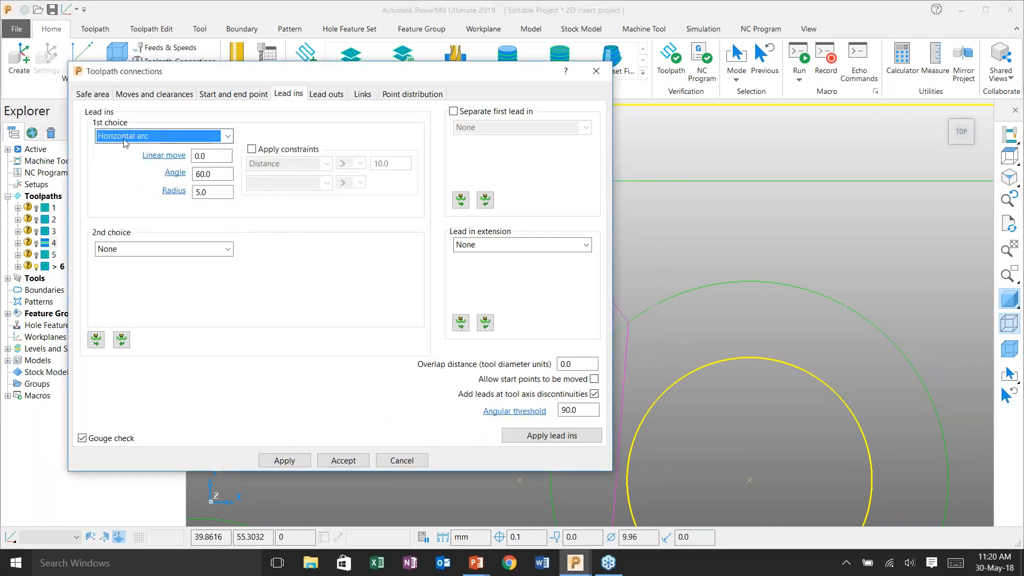
left_click(96, 339)
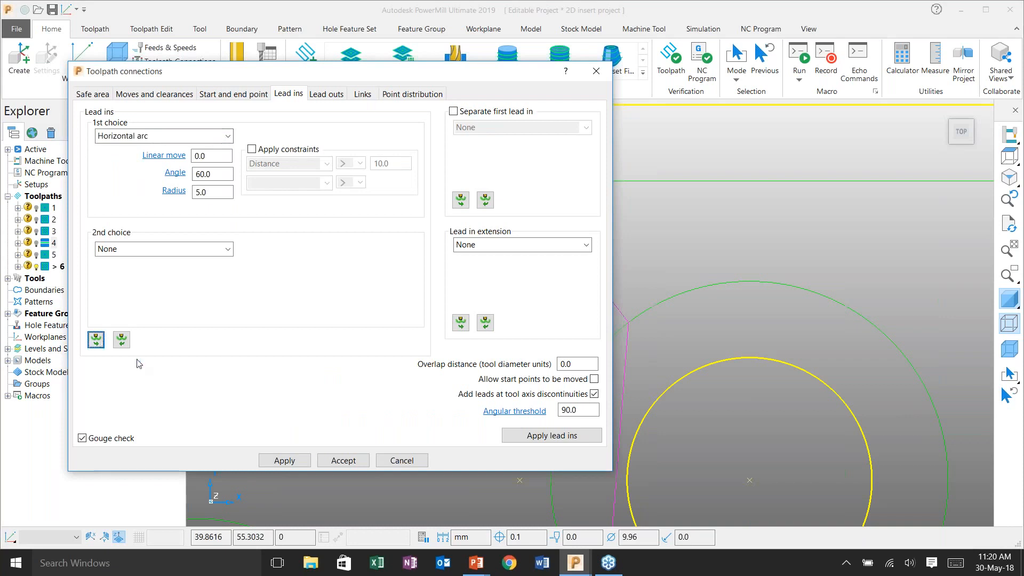
left_click(284, 460)
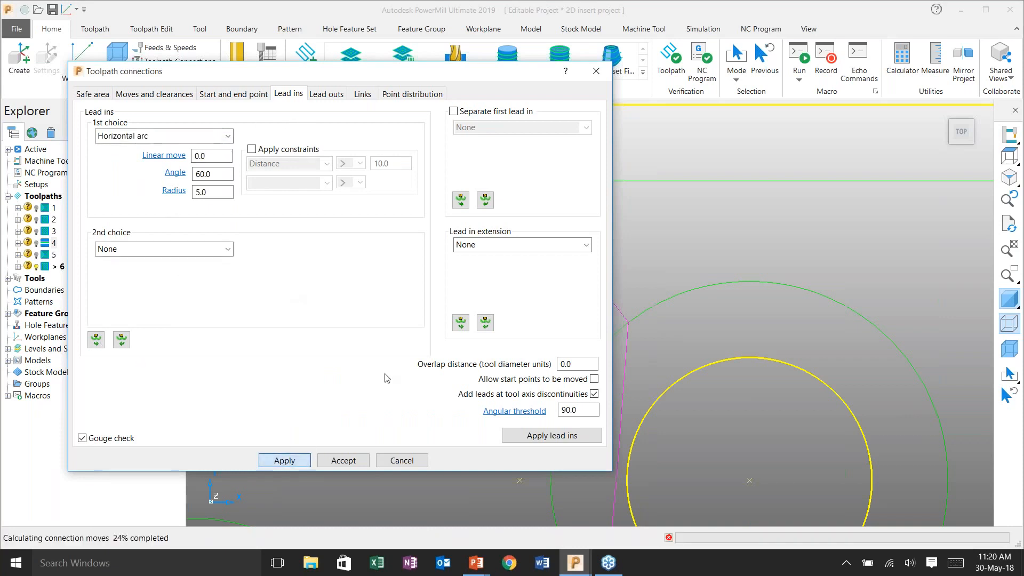
left_click(353, 462)
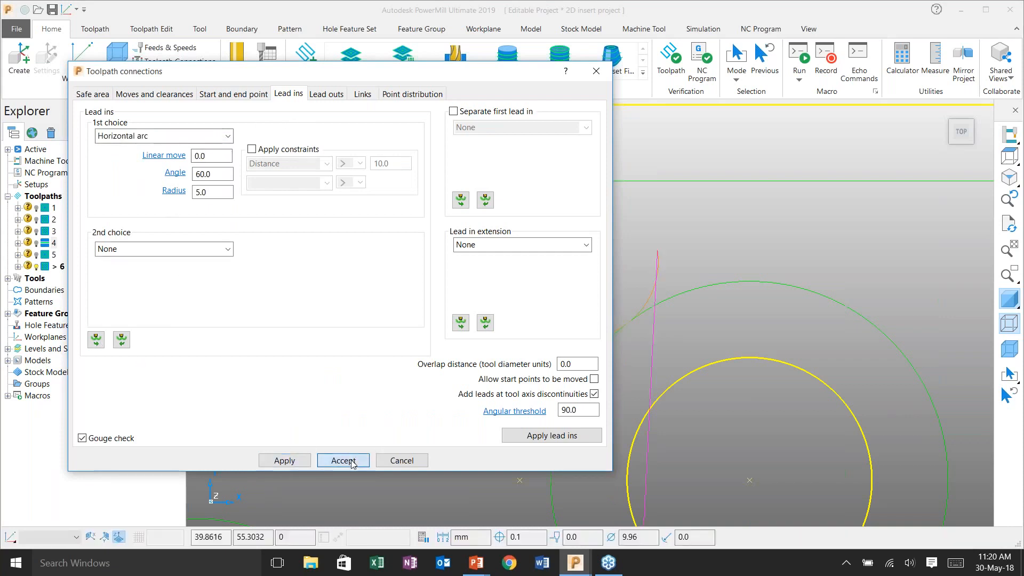
Display the compensated version of toolpath 6 around the pocket and circular boss, and switch back to the normal display
scroll(584, 311, "down", 3)
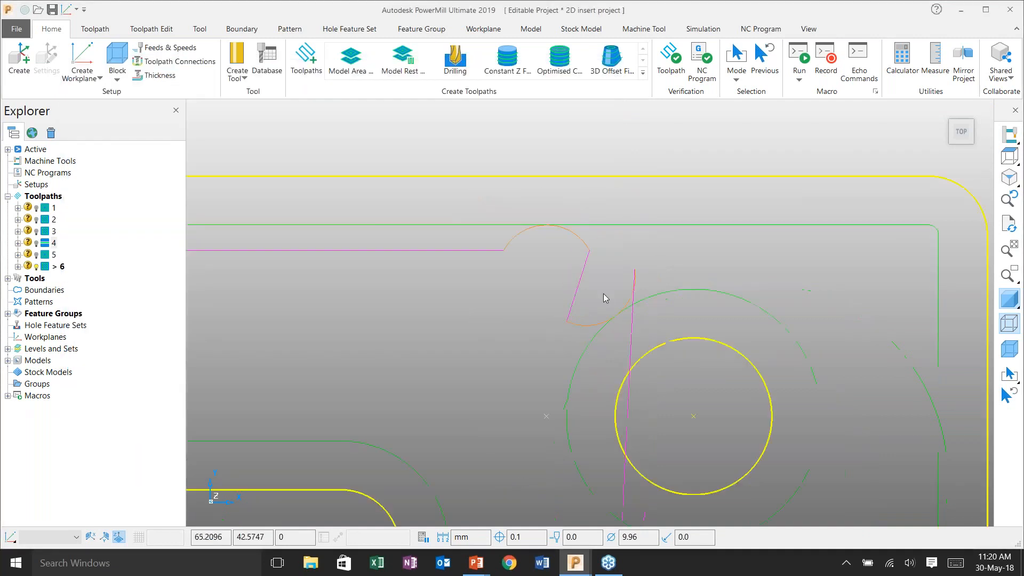
middle_click_drag(648, 352, 632, 275, "shift")
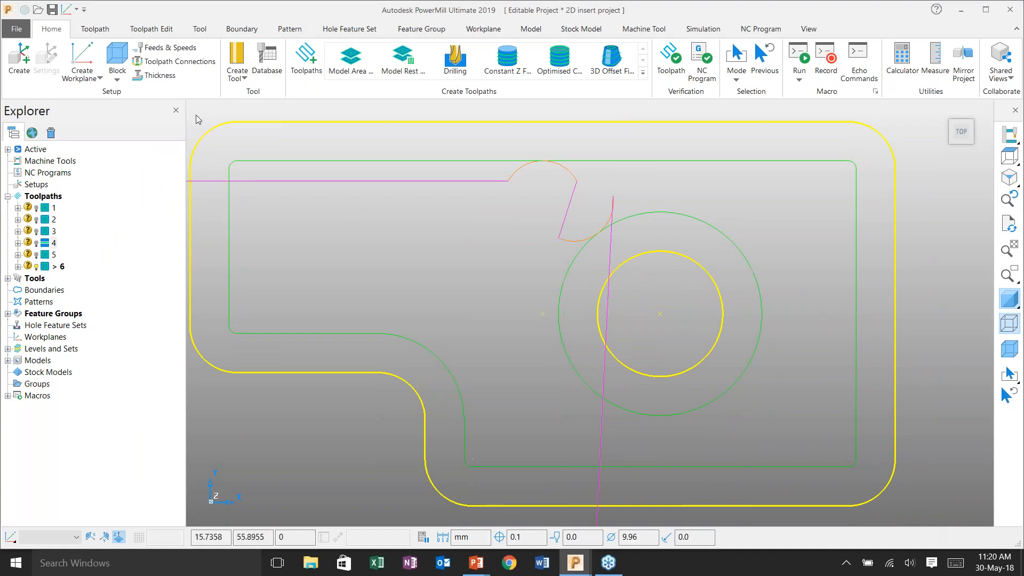
left_click(100, 33)
left_click(641, 82)
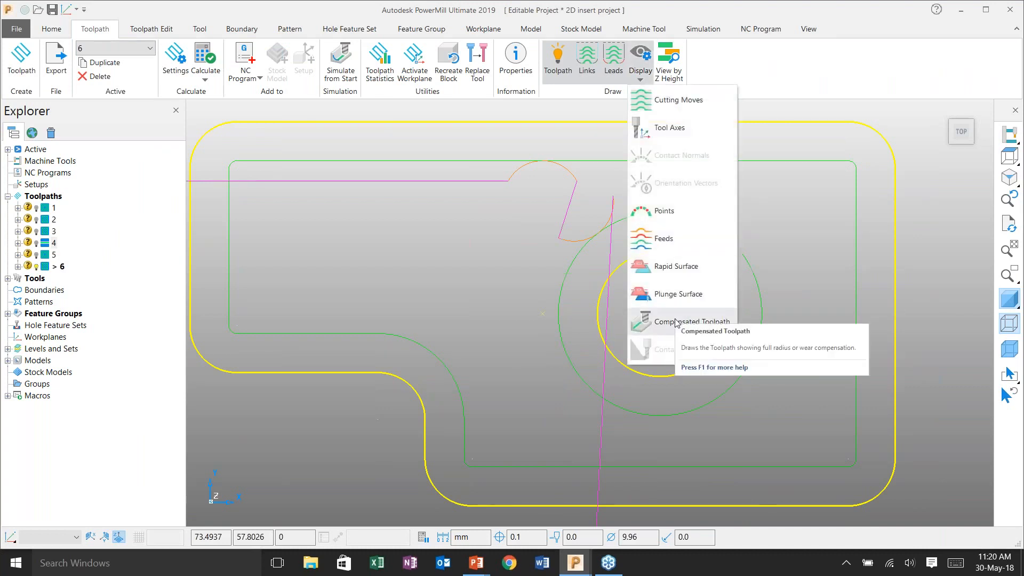
left_click(678, 322)
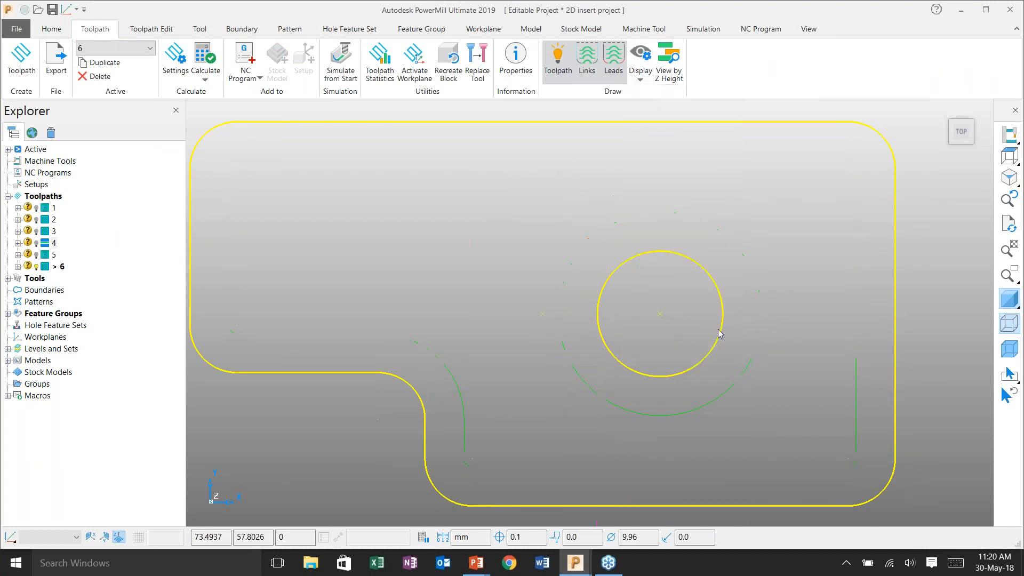
scroll(718, 285, "down", 1)
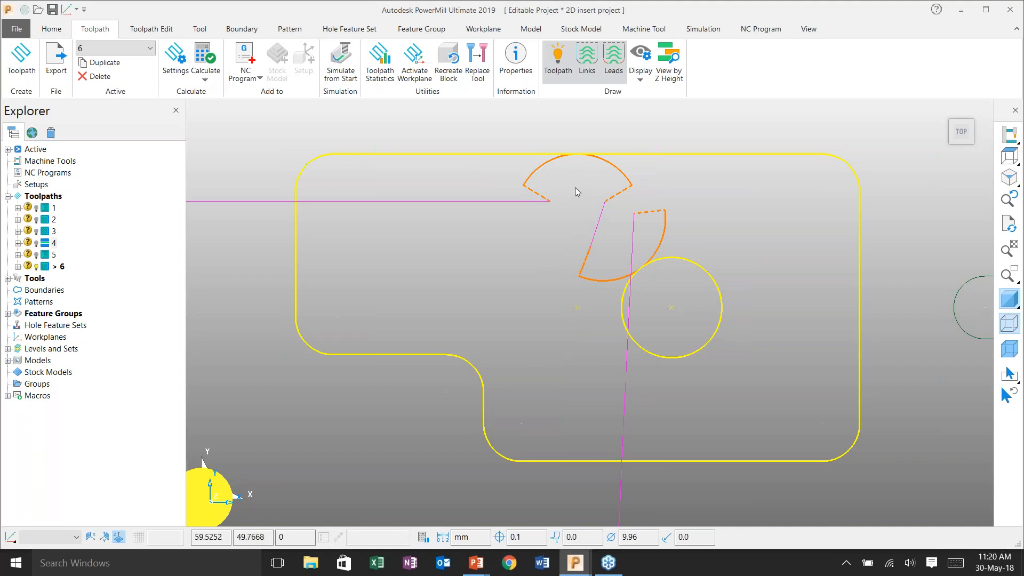
left_click(652, 82)
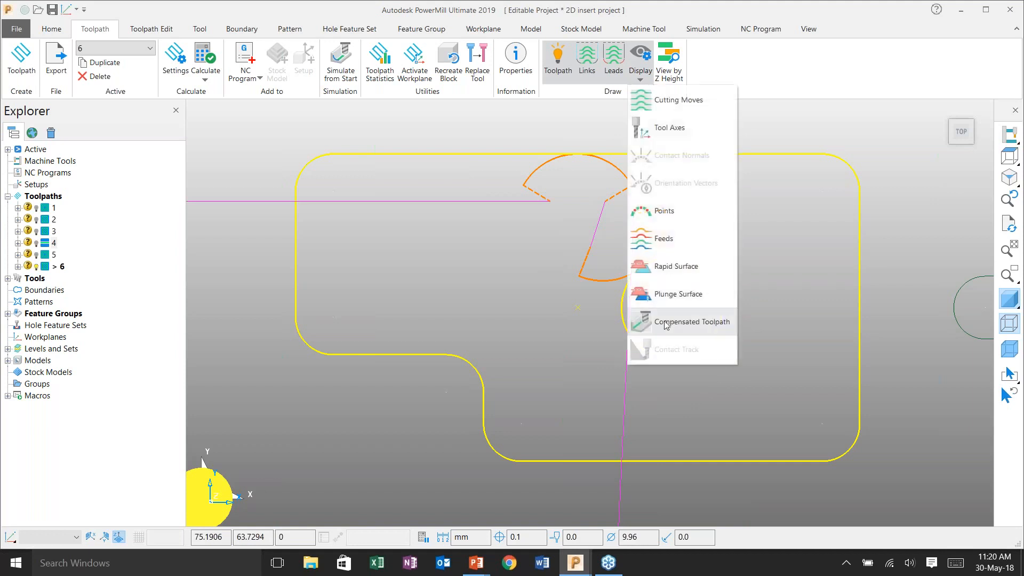
left_click(690, 322)
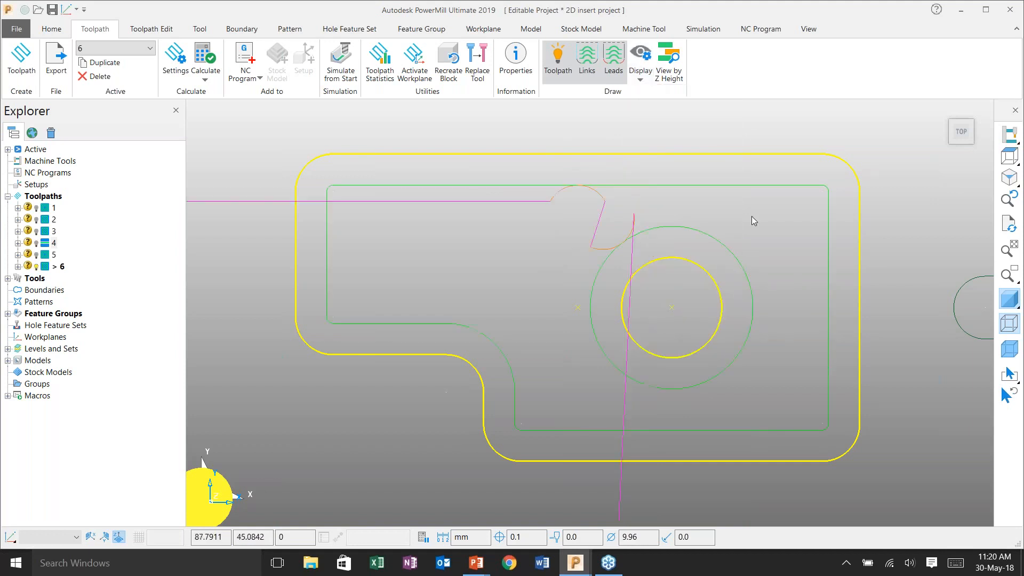
Start another feature finishing toolpath from the 2D insert template Pocket_Side_10BullR1
middle_click_drag(751, 216, 756, 206)
key("ctrl+1")
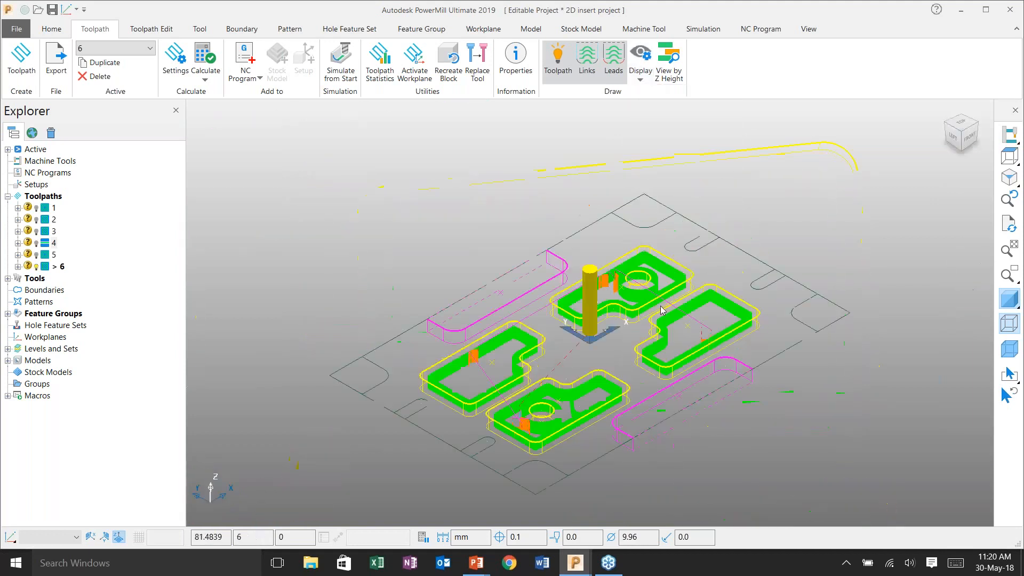
middle_click_drag(581, 266, 591, 294)
middle_click_drag(711, 283, 627, 301, "shift")
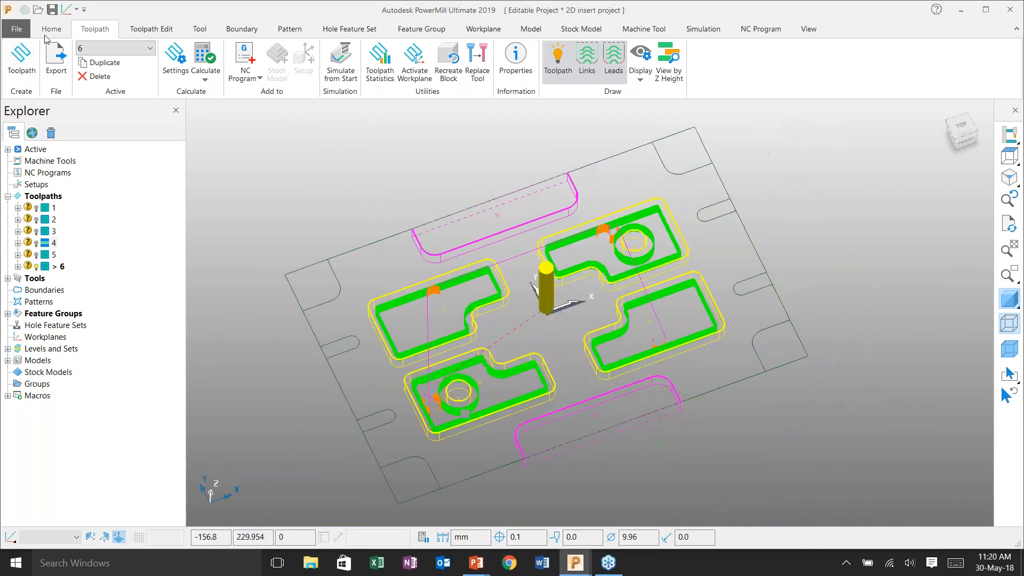
left_click(51, 29)
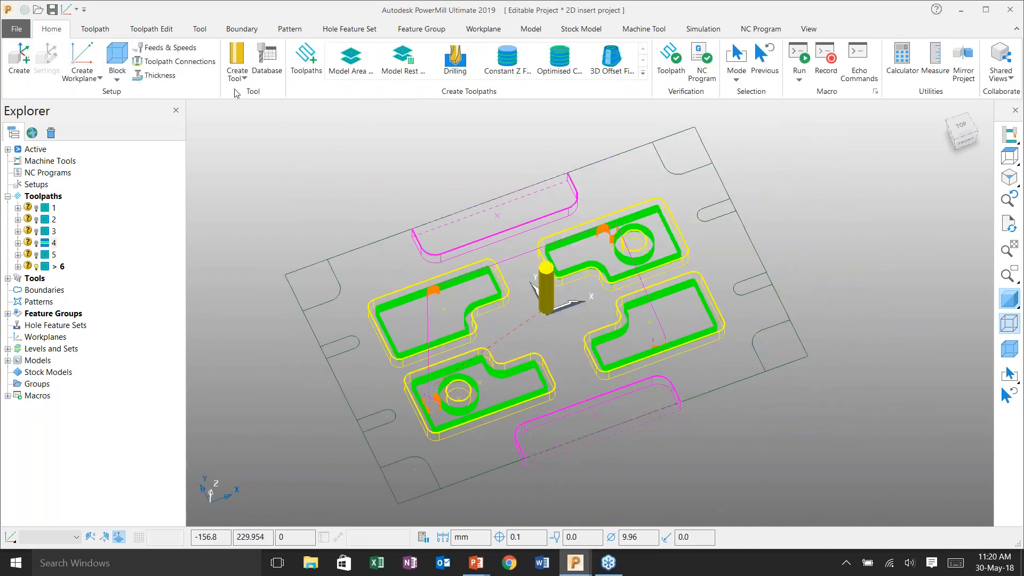
left_click(307, 62)
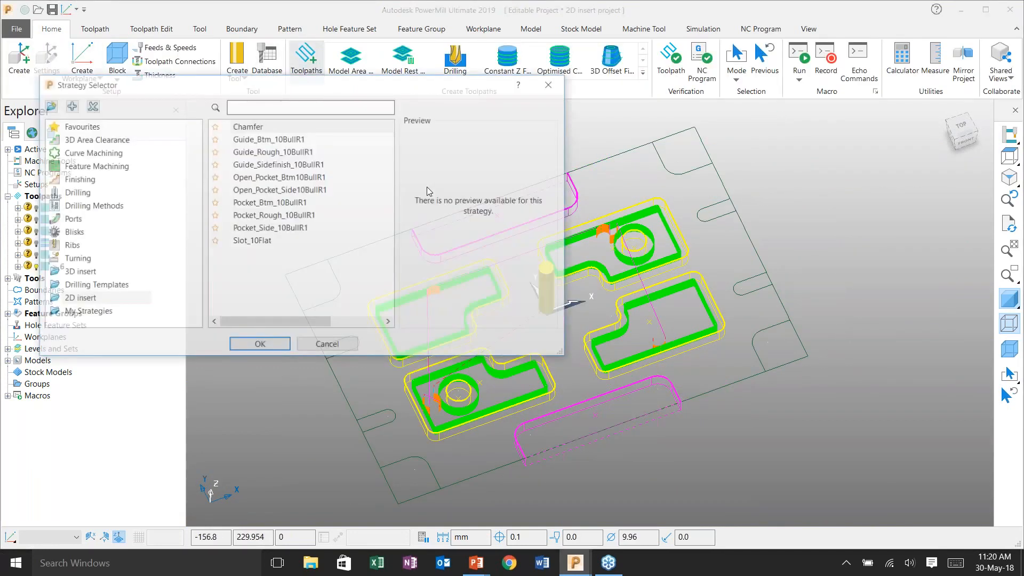
left_click(266, 228)
left_click(267, 344)
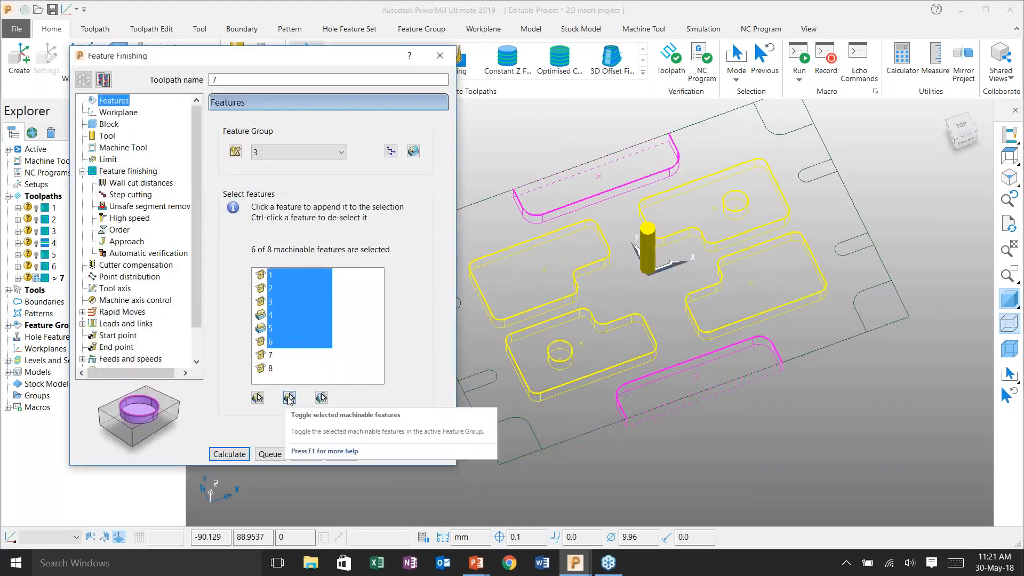
Calculate the wall finishing toolpath for only the two open side features, with CNC cutter compensation turned off
left_click(289, 397)
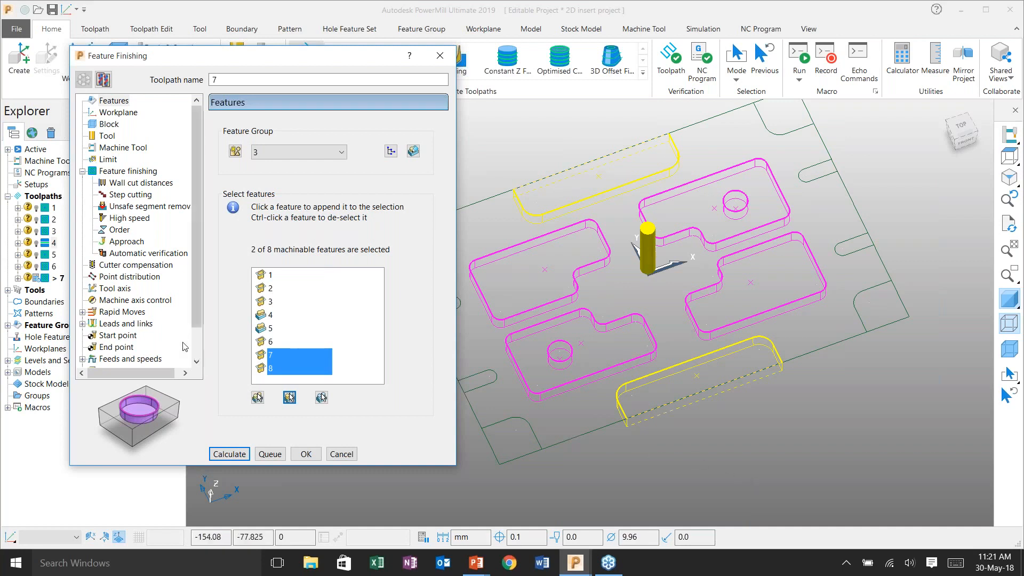
left_click(120, 266)
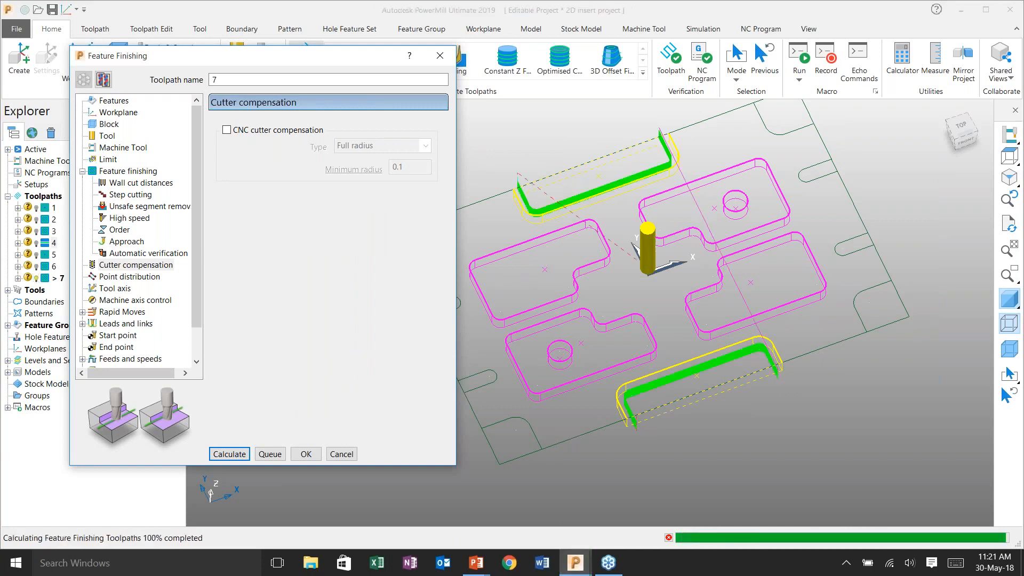
left_click(342, 454)
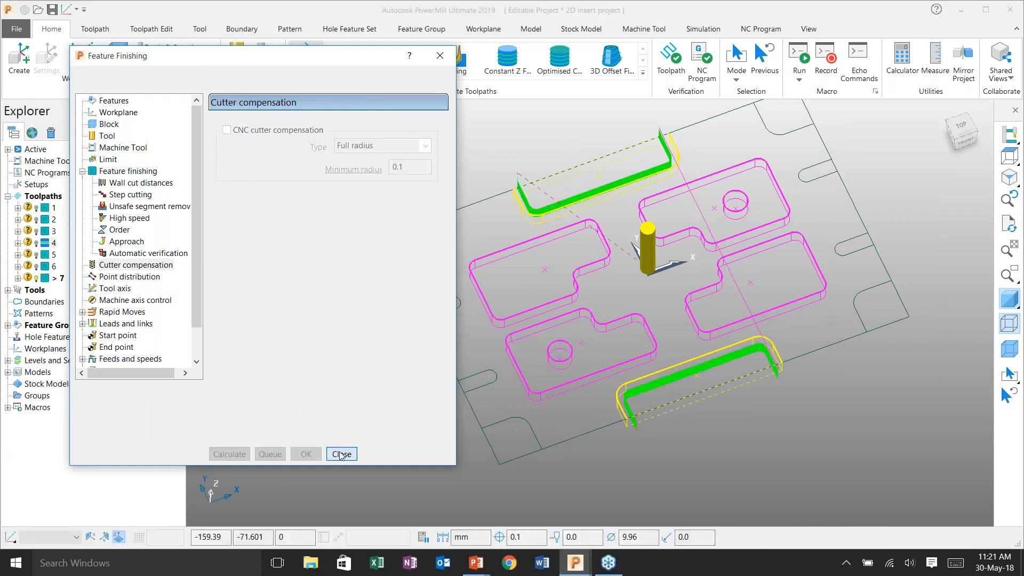
Examine how toolpath 7 enters and leaves the open side feature at the plate's -Y edge
scroll(803, 366, "up", 5)
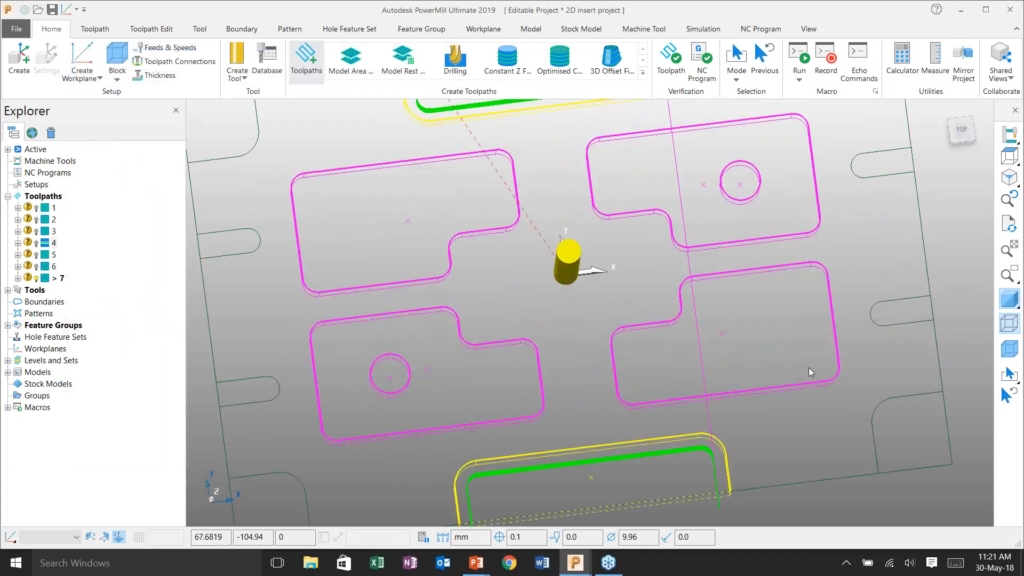
scroll(683, 455, "up", 5)
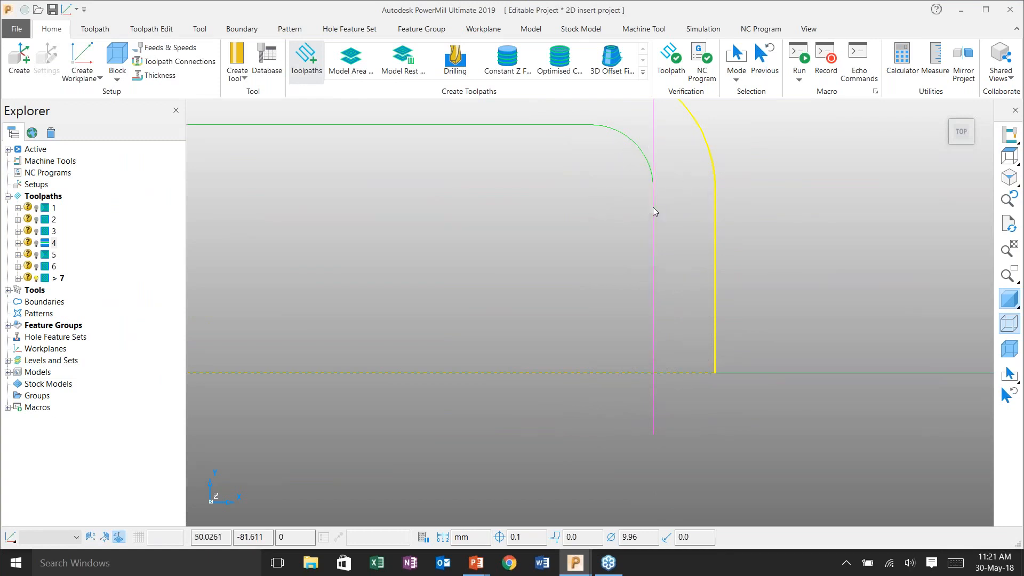
middle_click_drag(652, 206, 654, 203)
key("ctrl+1")
middle_click_drag(605, 356, 581, 328, "shift")
middle_click_drag(643, 362, 666, 379)
Create a flats finishing toolpath from the 2D insert template Pocket_Btm_10BullR1 and calculate it for all machinable features
left_click(313, 79)
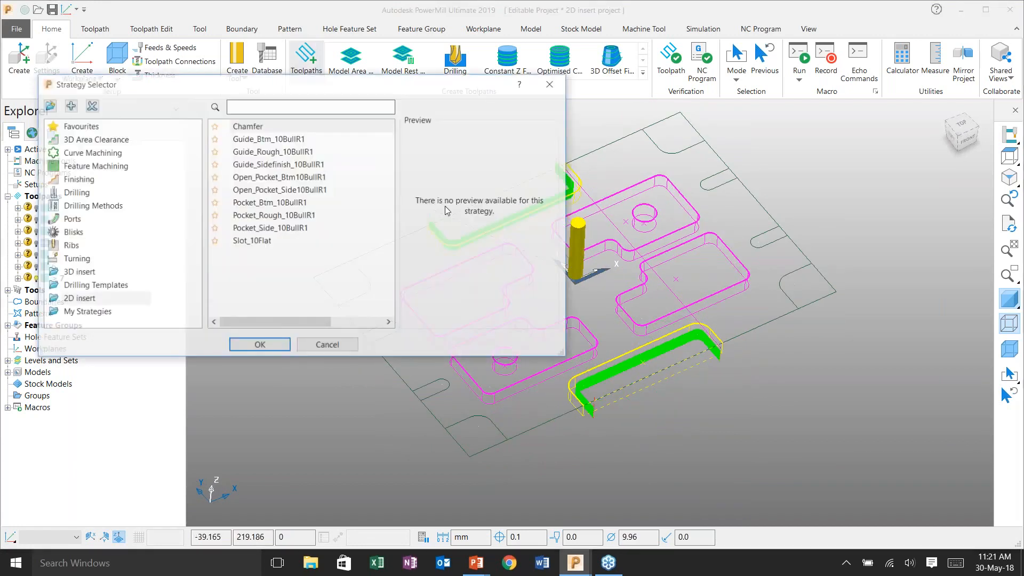
left_click(269, 202)
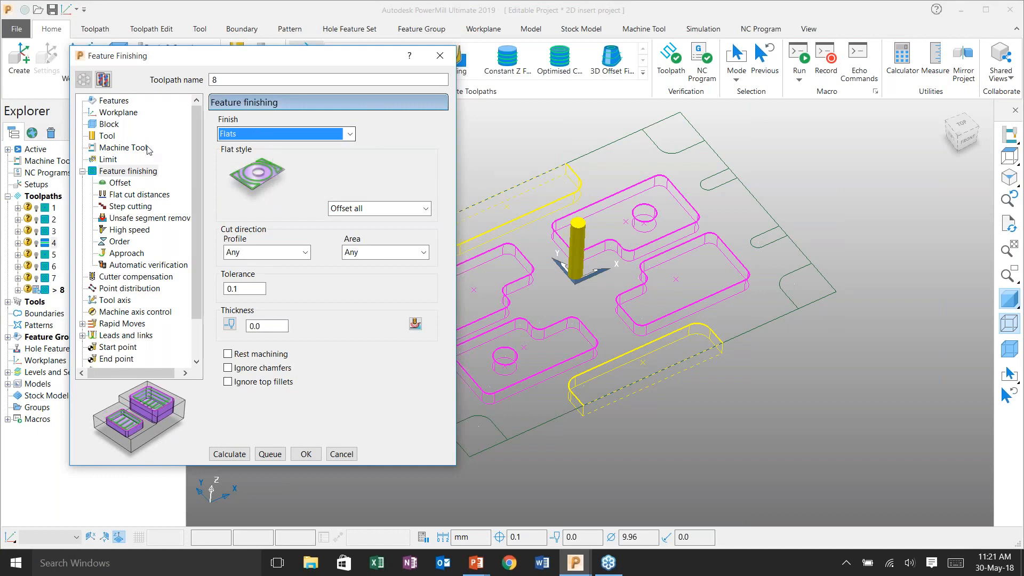
left_click(115, 101)
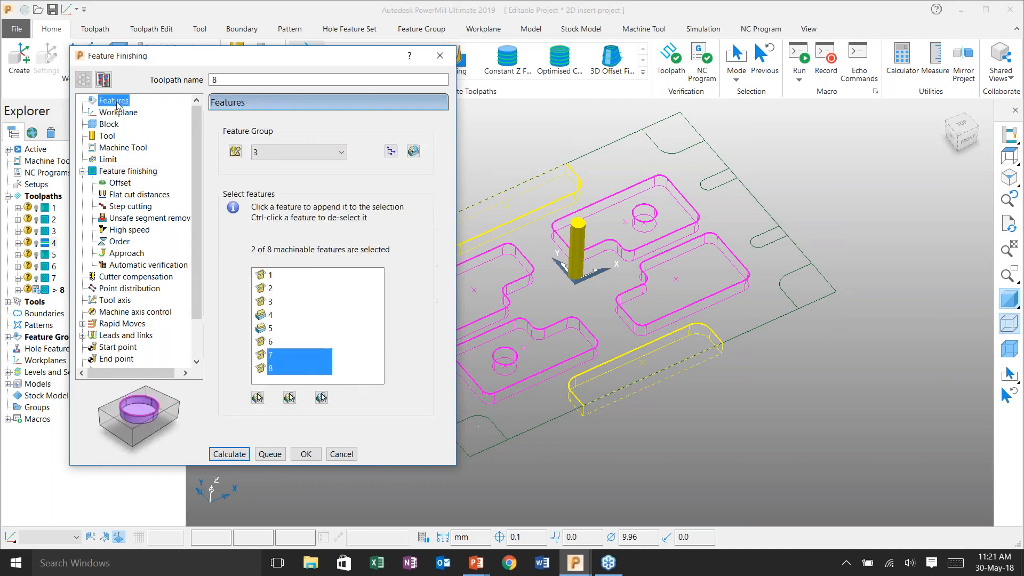
left_click(258, 397)
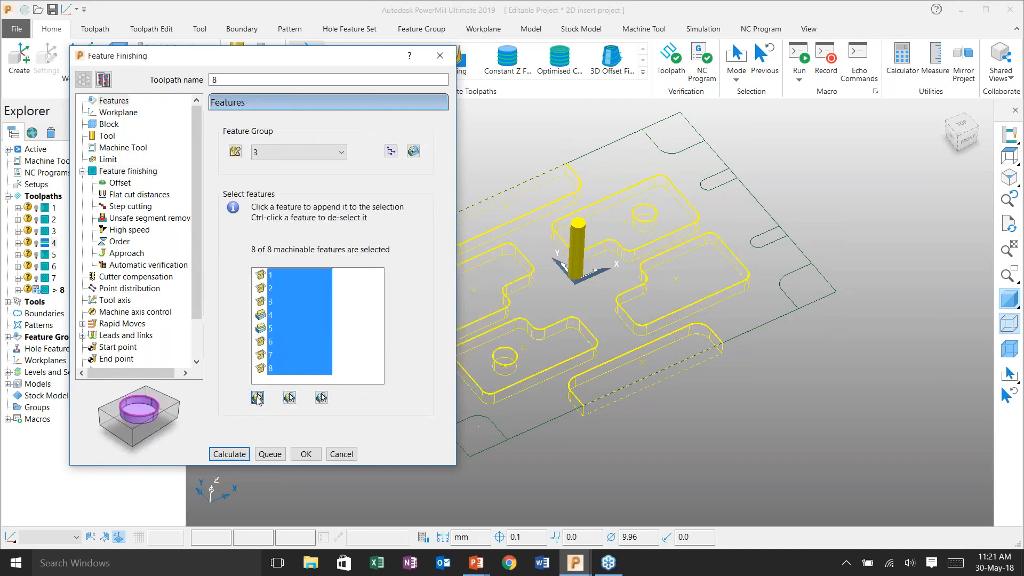
left_click(218, 454)
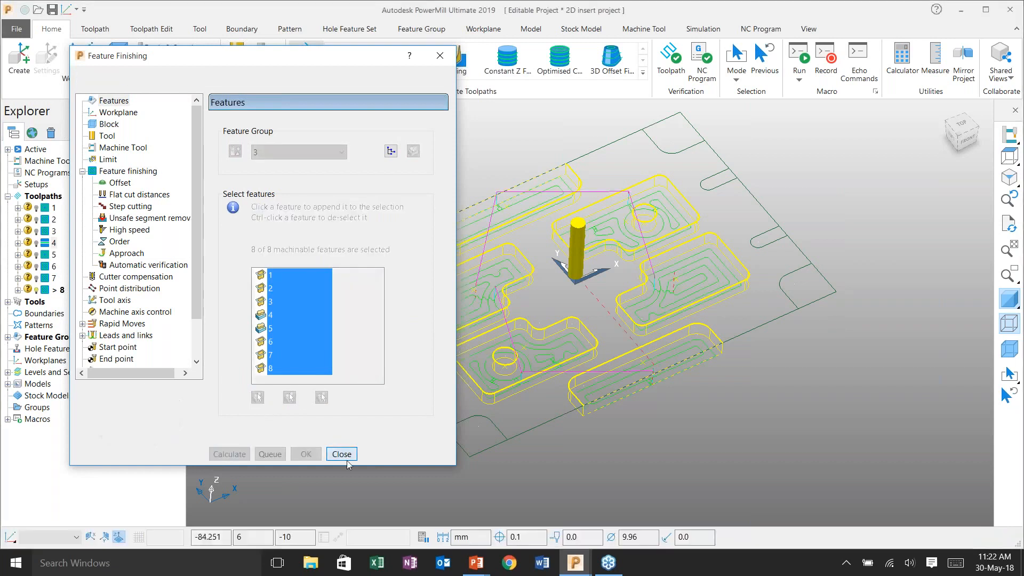
left_click(341, 455)
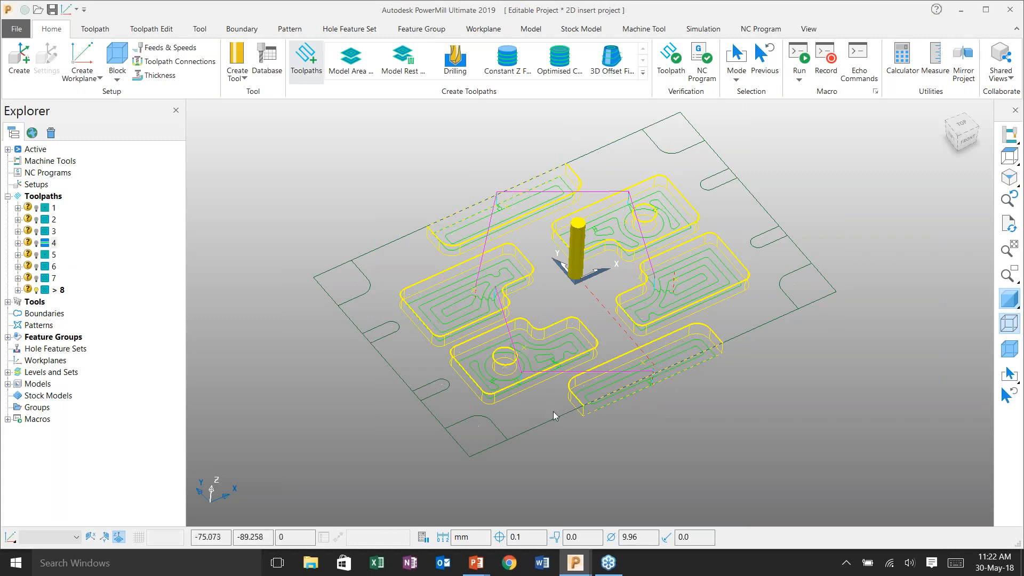
Start a feature chamfer milling toolpath from the 2D insert template Chamfer and create a new feature group for it
left_click(299, 70)
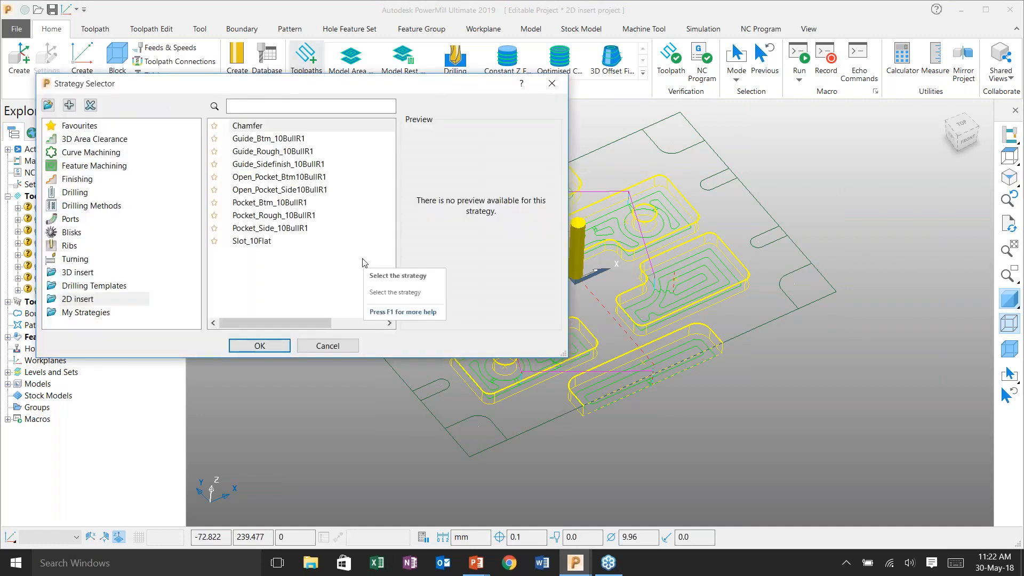
left_click(248, 127)
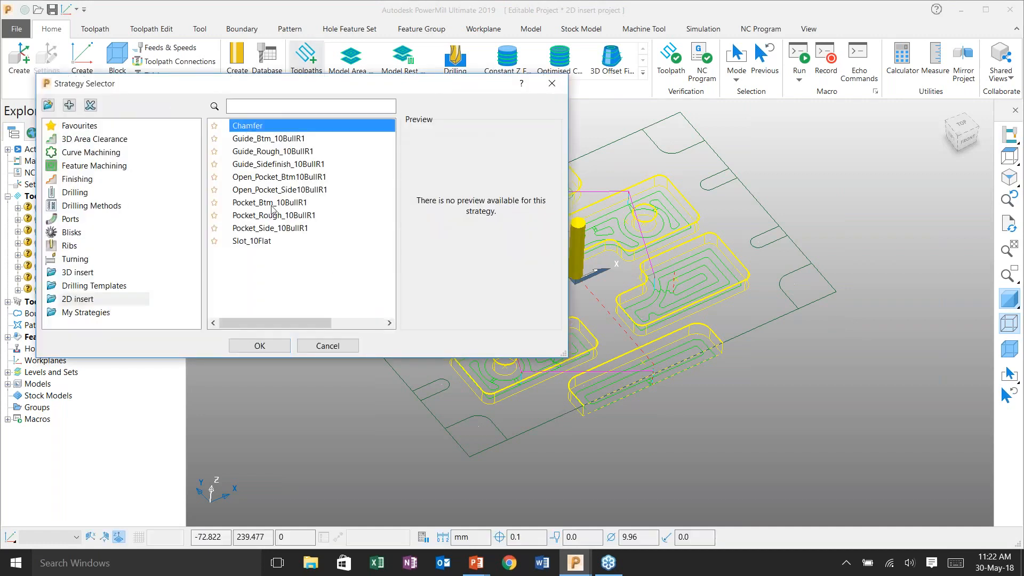
left_click(261, 346)
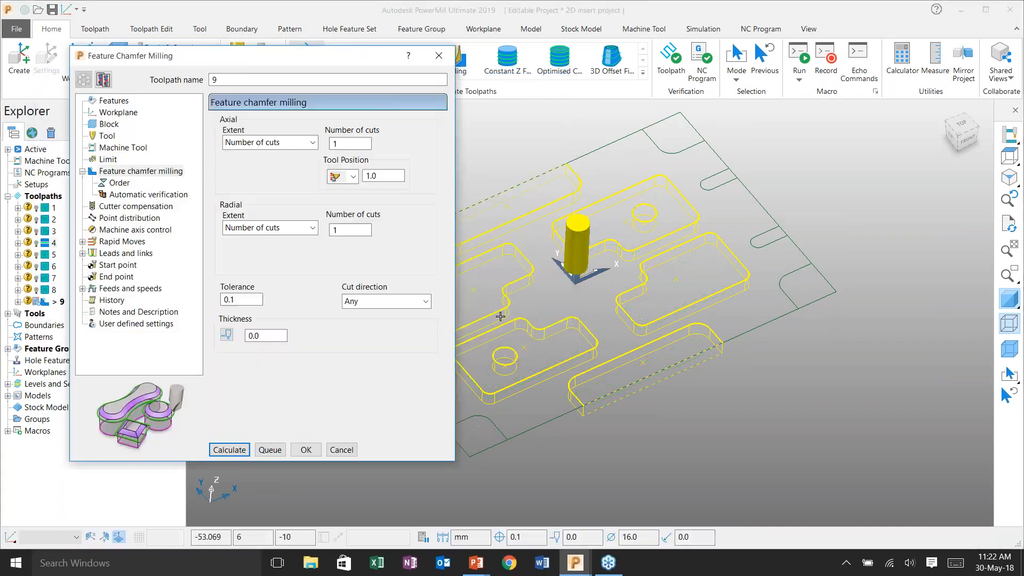
middle_click_drag(500, 316, 593, 327, "shift")
left_click(120, 102)
left_click(235, 151)
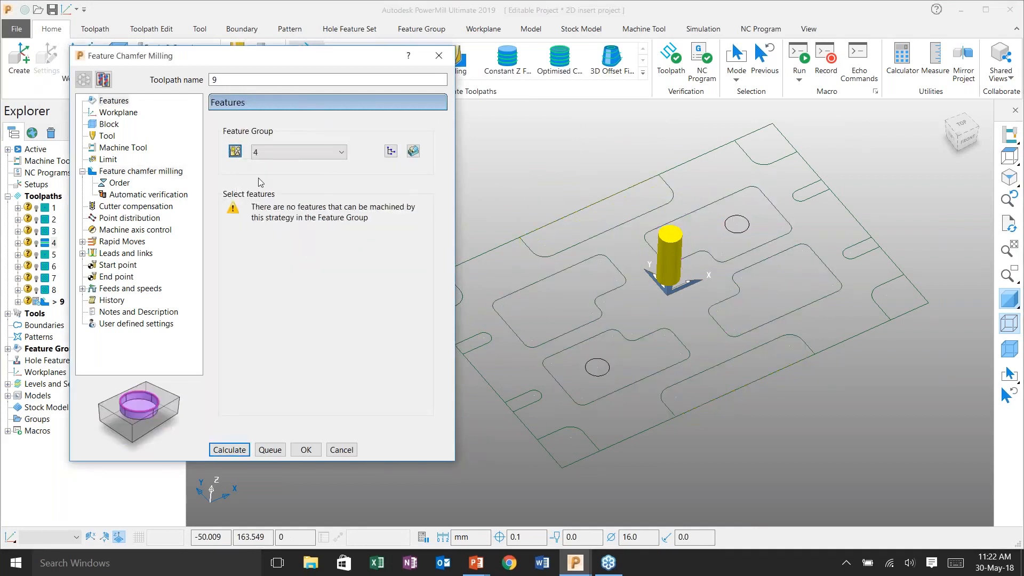
Start a freeform boss from curves in feature group 4 and sketch a rectangle between opposite corners of the plate outline
left_click(413, 154)
scroll(636, 299, "up", 5)
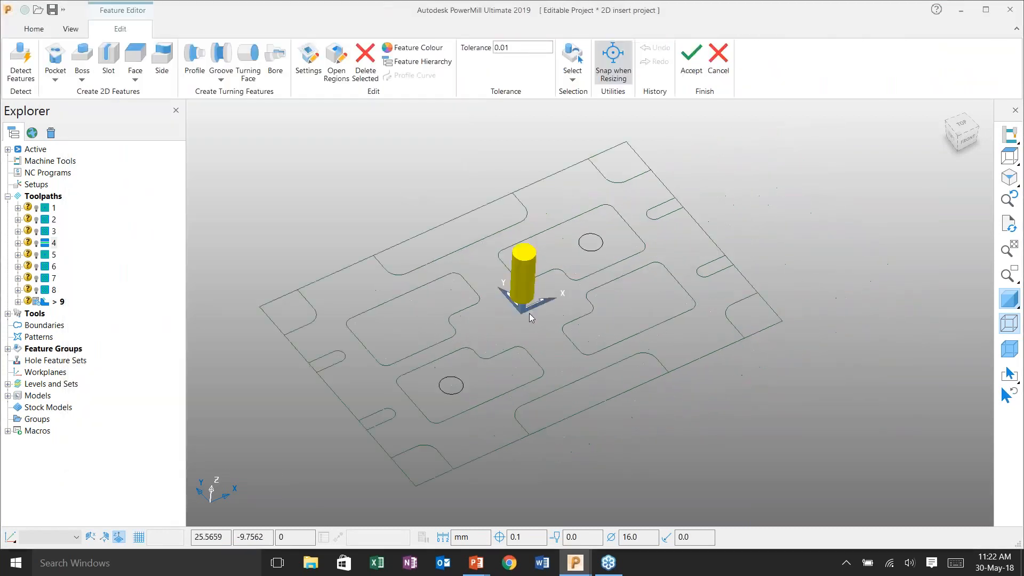
scroll(435, 288, "down", 5)
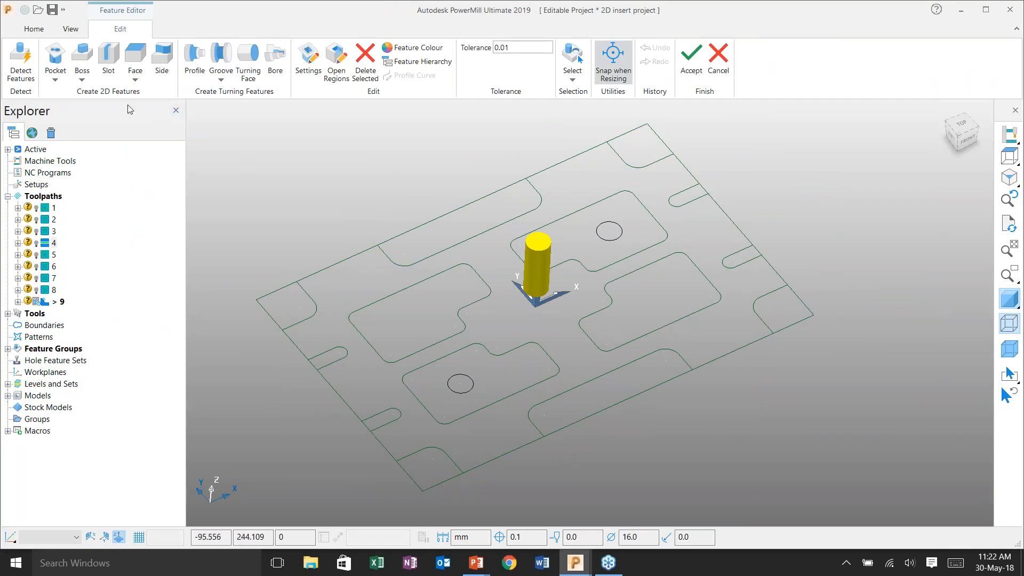
left_click(82, 78)
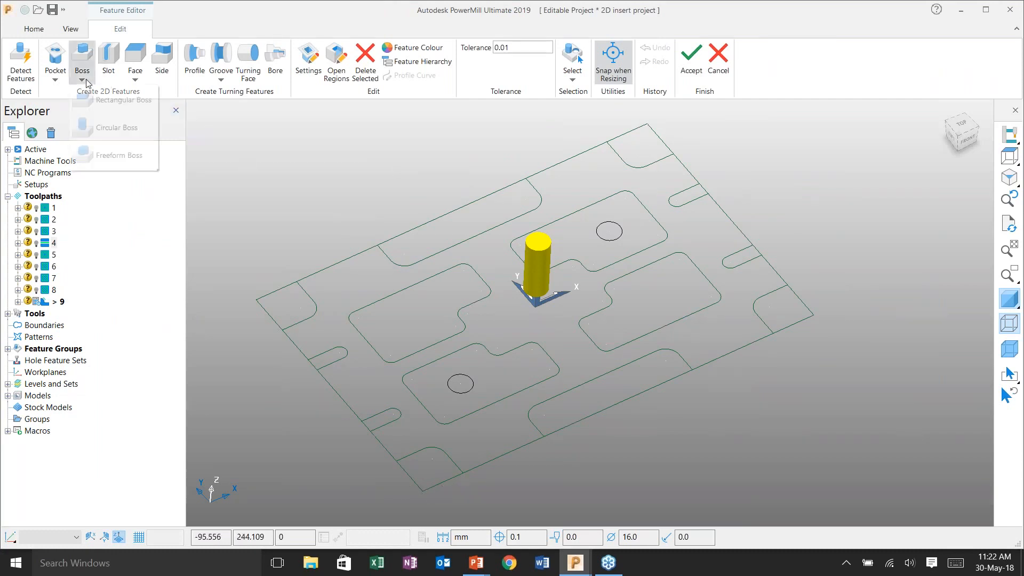
left_click(111, 156)
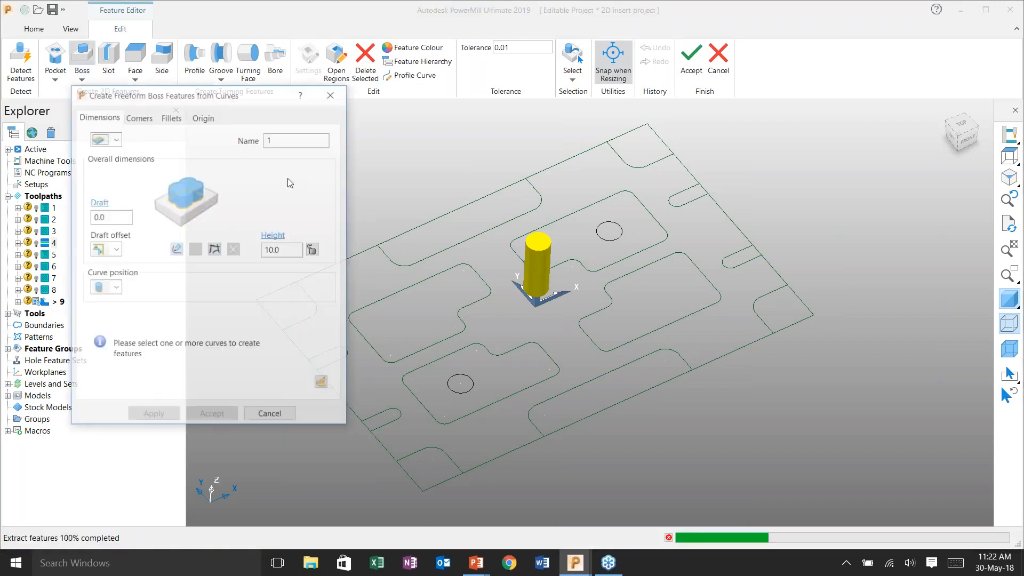
left_click(176, 249)
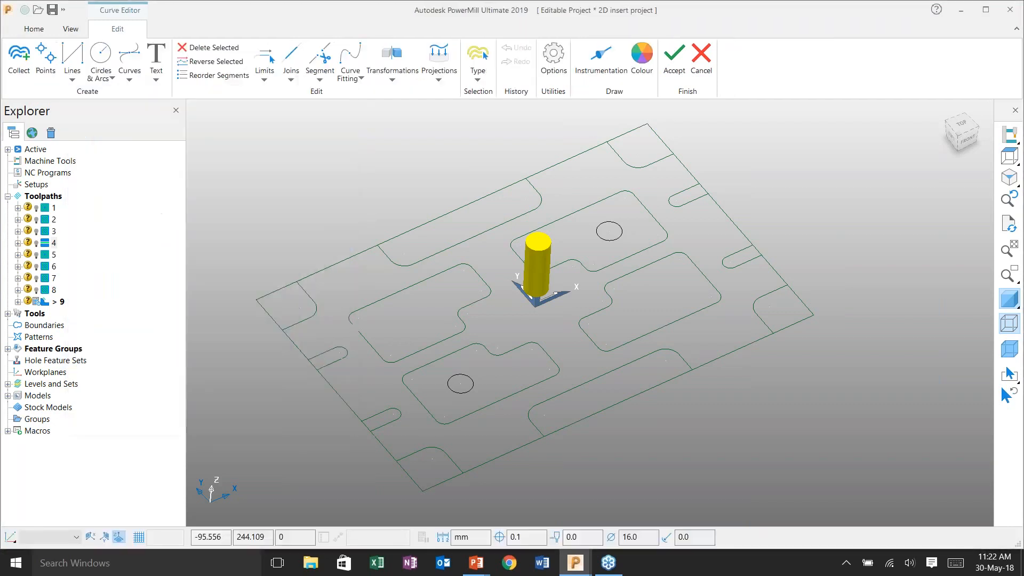
left_click(72, 77)
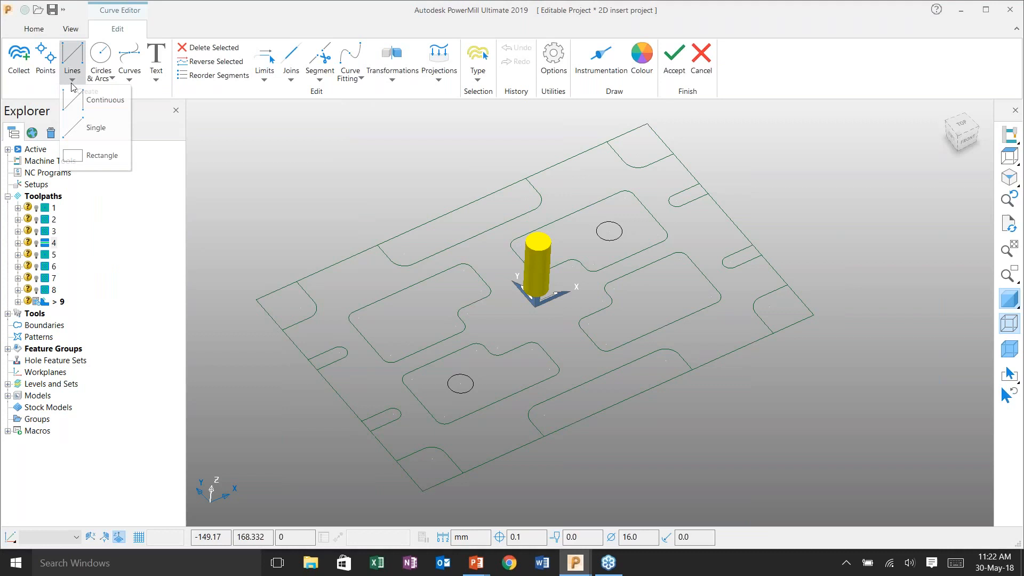
left_click(102, 156)
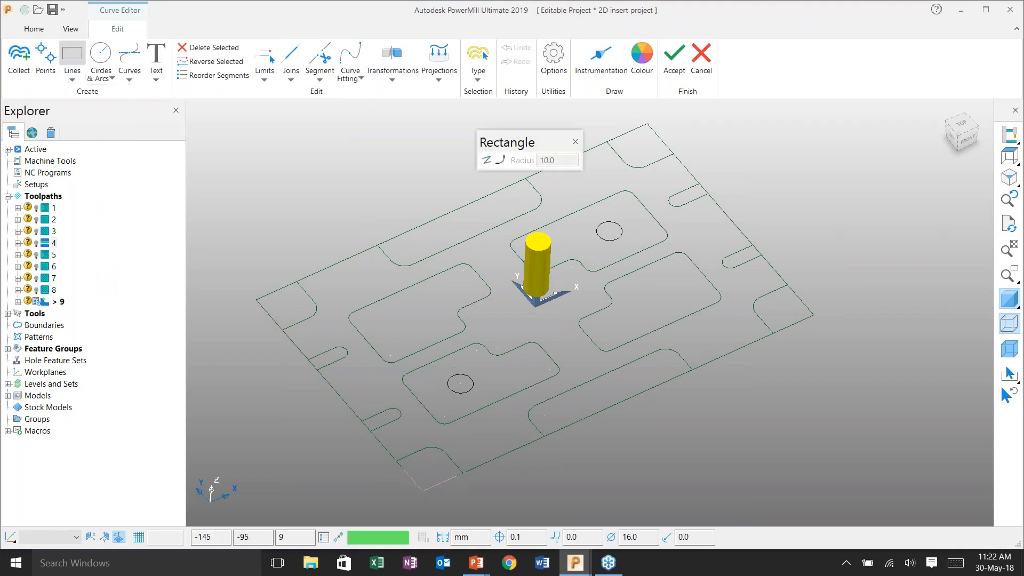
left_click(647, 124)
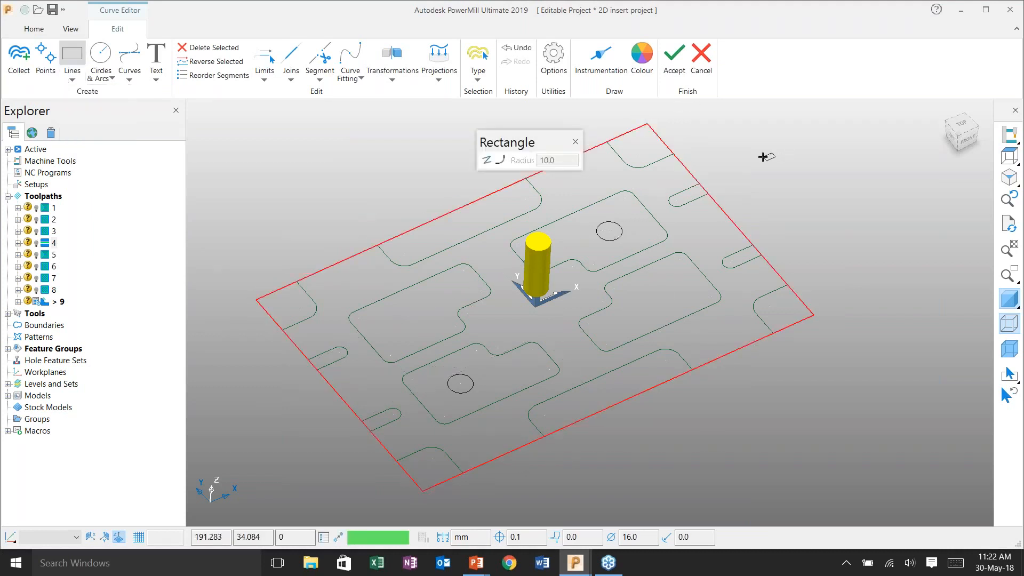
Create composite curves along the profiles of the two open side pockets on the plate's long edges
left_click(129, 80)
left_click(151, 131)
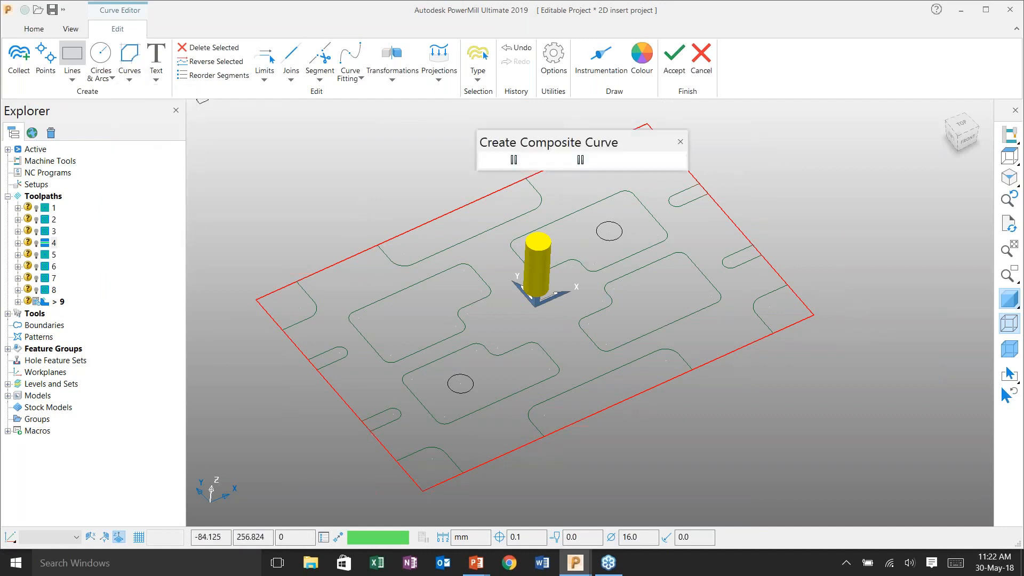
left_click(448, 251)
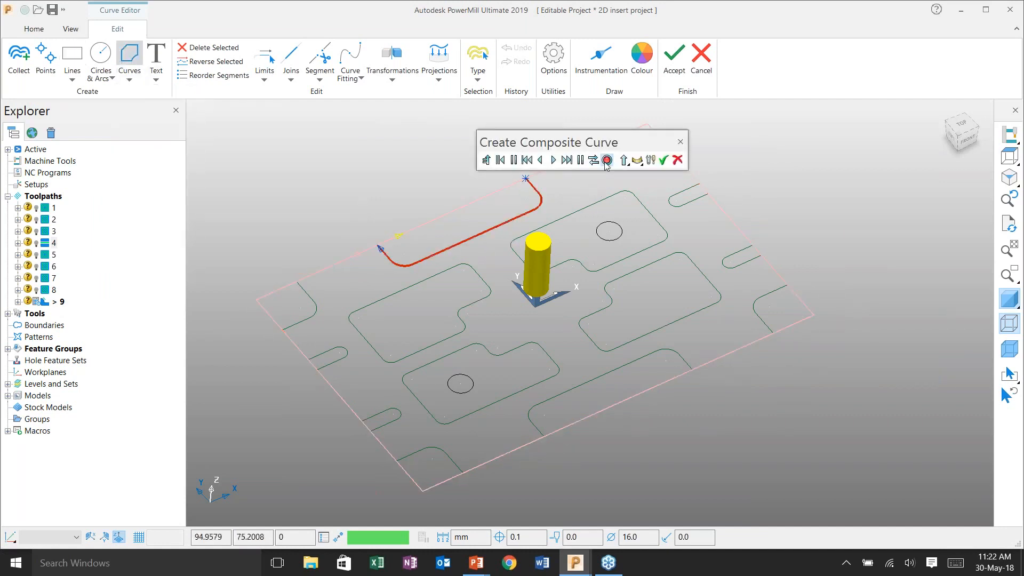
left_click(617, 370)
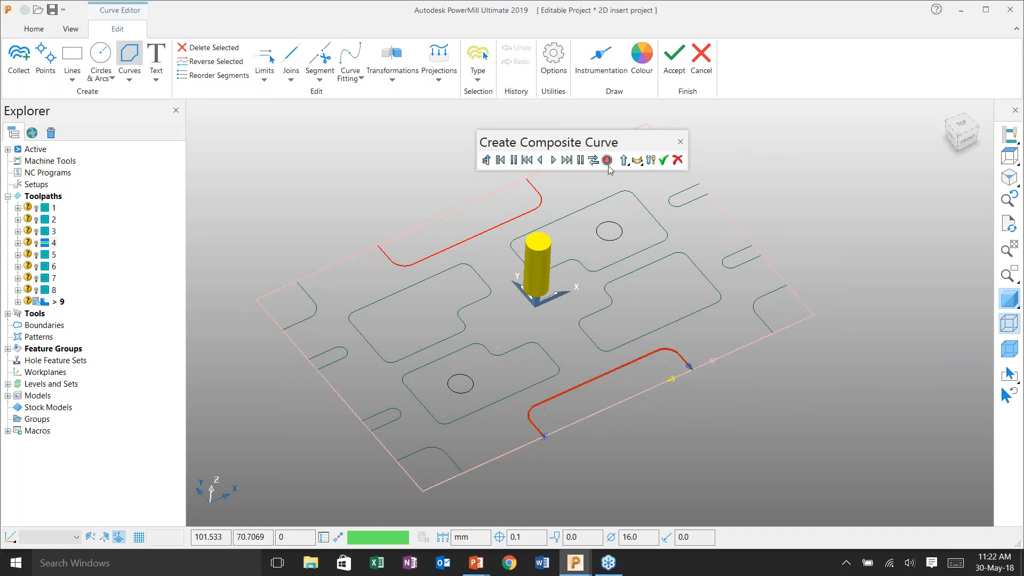
left_click(663, 160)
Hide the wireframe, trim away the rectangle segments spanning both open side pockets, and accept the resulting closed boss curve
left_click(1009, 322)
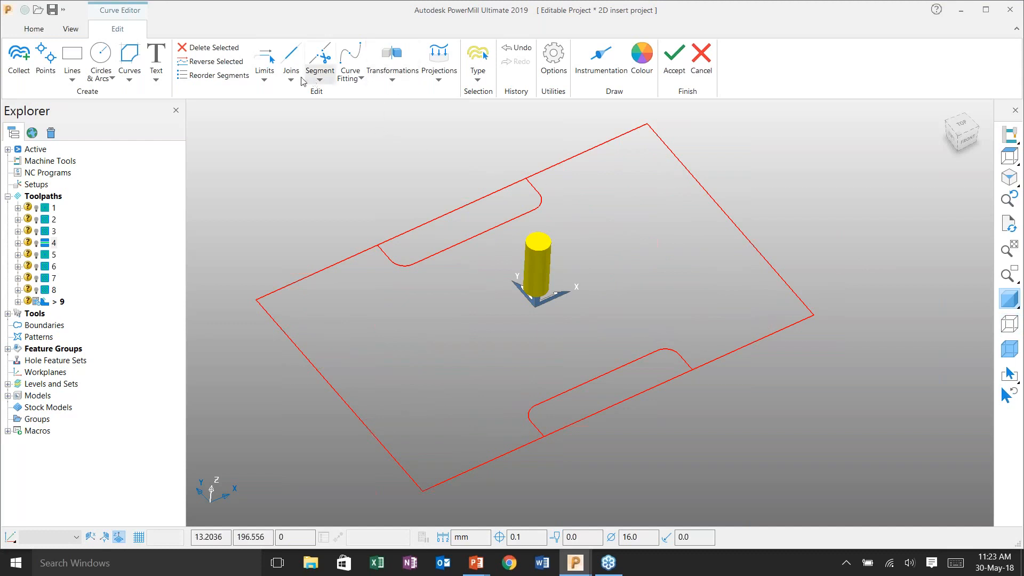
left_click(264, 79)
left_click(299, 101)
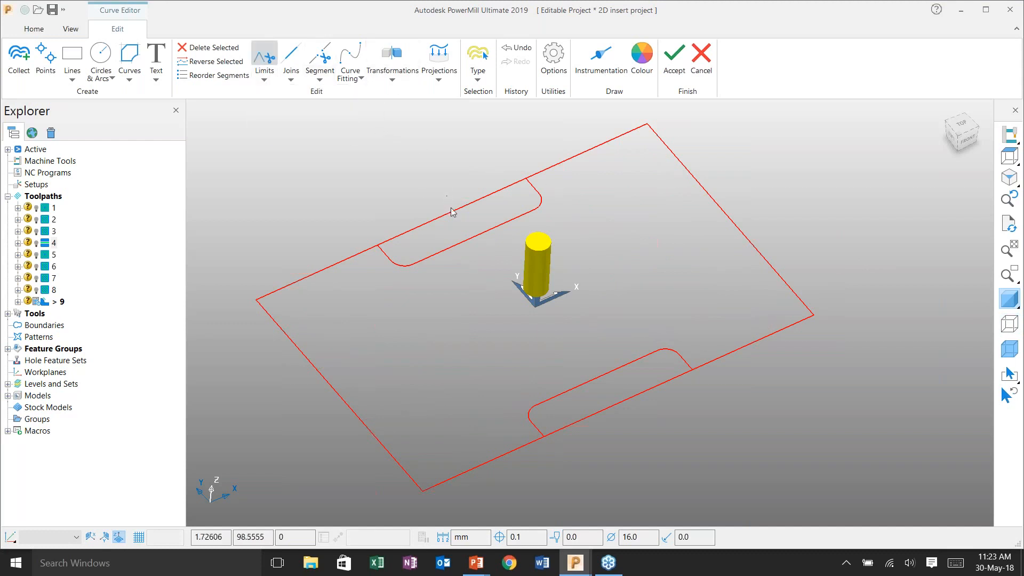
left_click(453, 211)
left_click(631, 396)
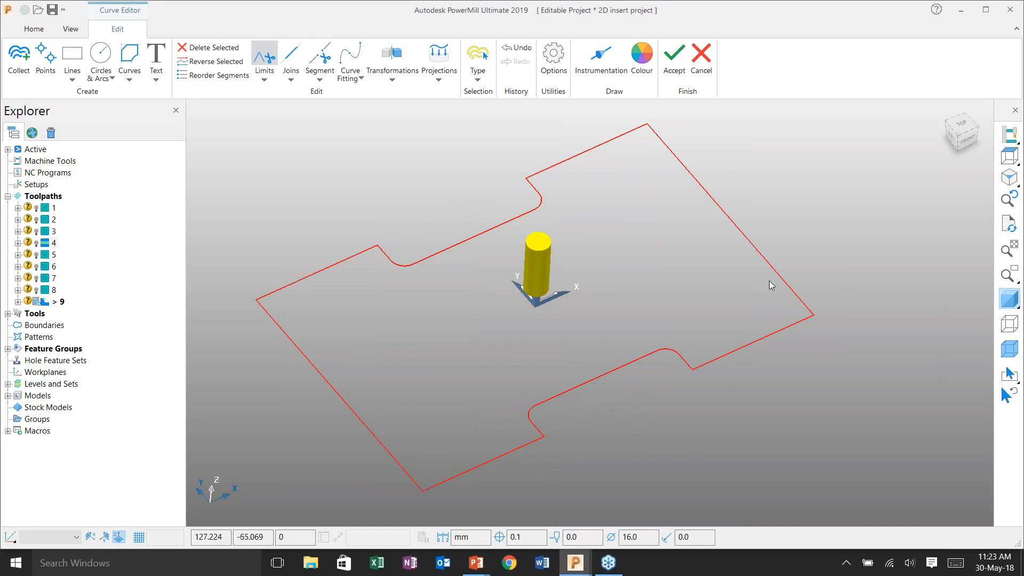
left_click(675, 75)
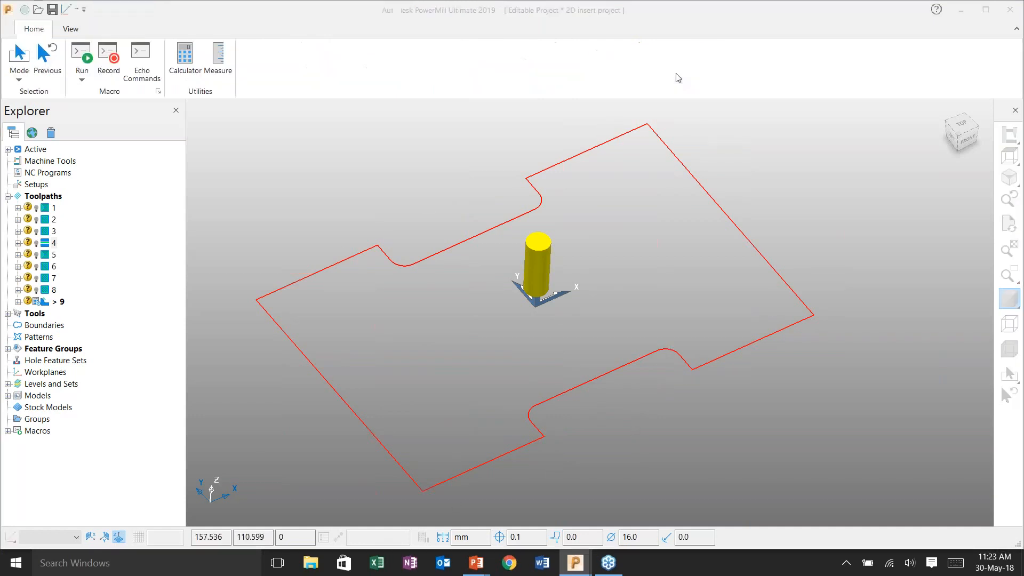
left_click(729, 128)
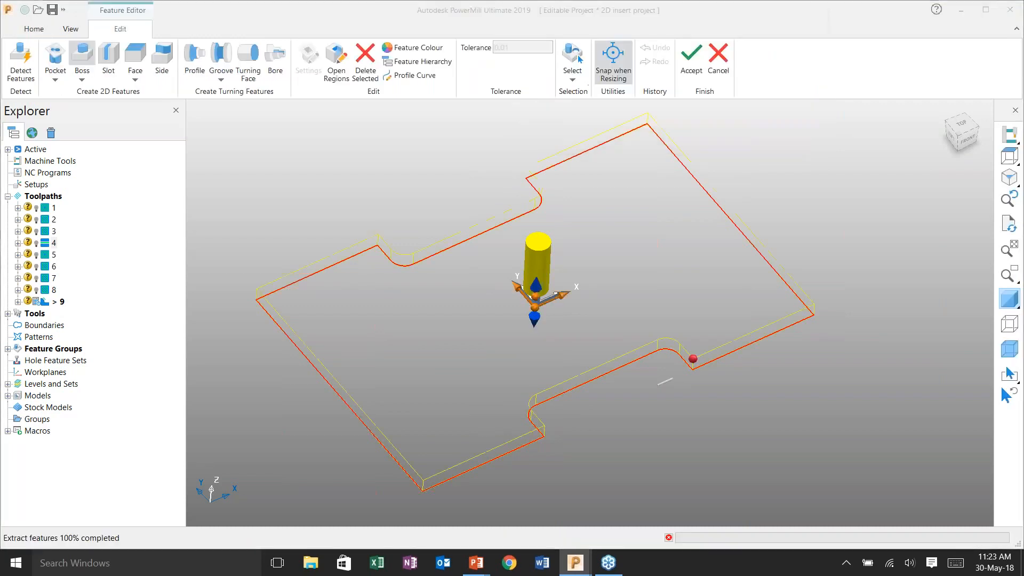
Place the curve at the top of the boss, show the wireframe again, and extend the boss downward to a height of 28 mm
scroll(582, 272, "down", 2)
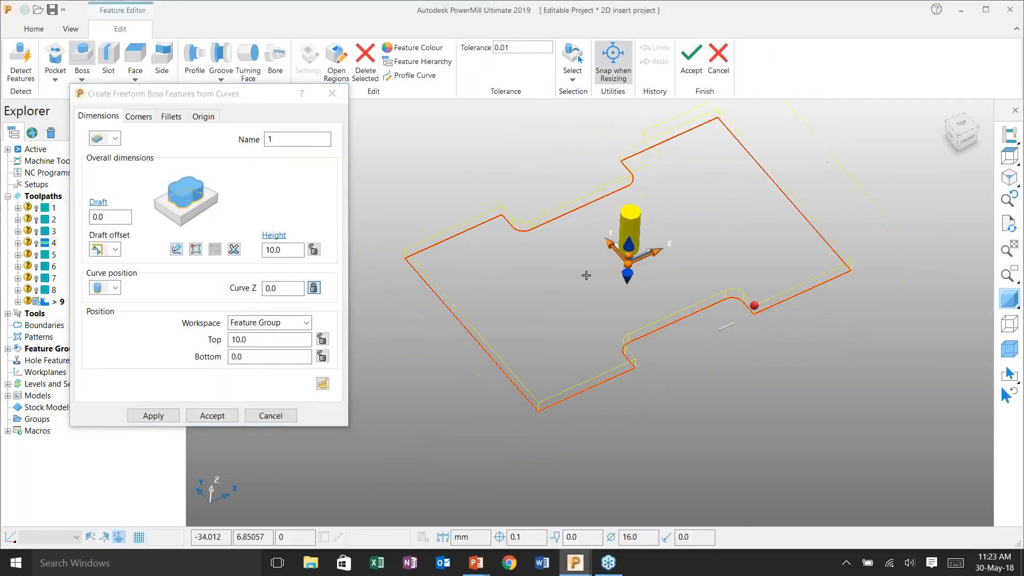
scroll(563, 293, "up", 2)
middle_click_drag(561, 293, 555, 246)
left_click(1009, 324)
middle_click_drag(679, 233, 680, 264)
middle_click_drag(796, 249, 625, 227)
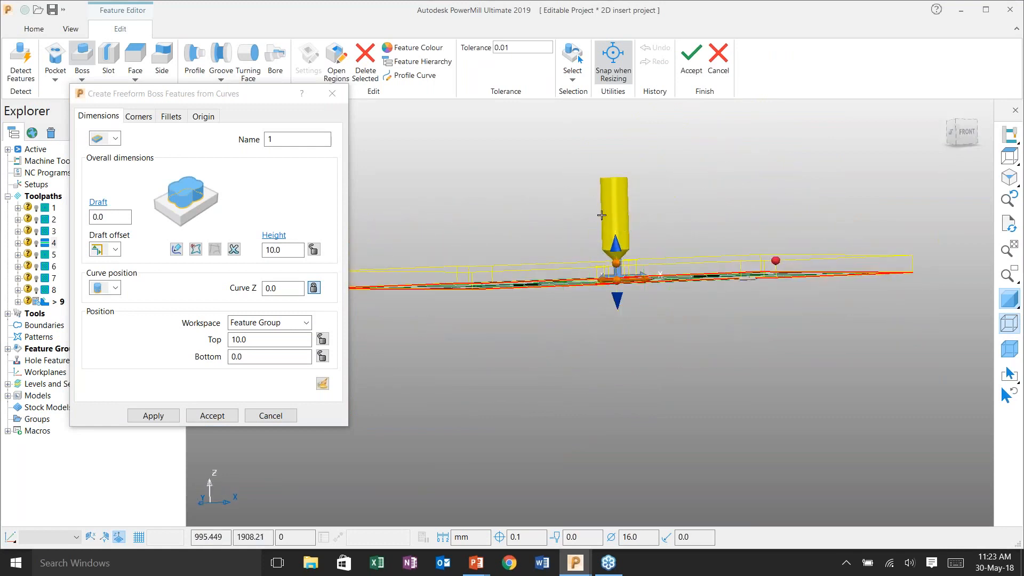
left_click(116, 290)
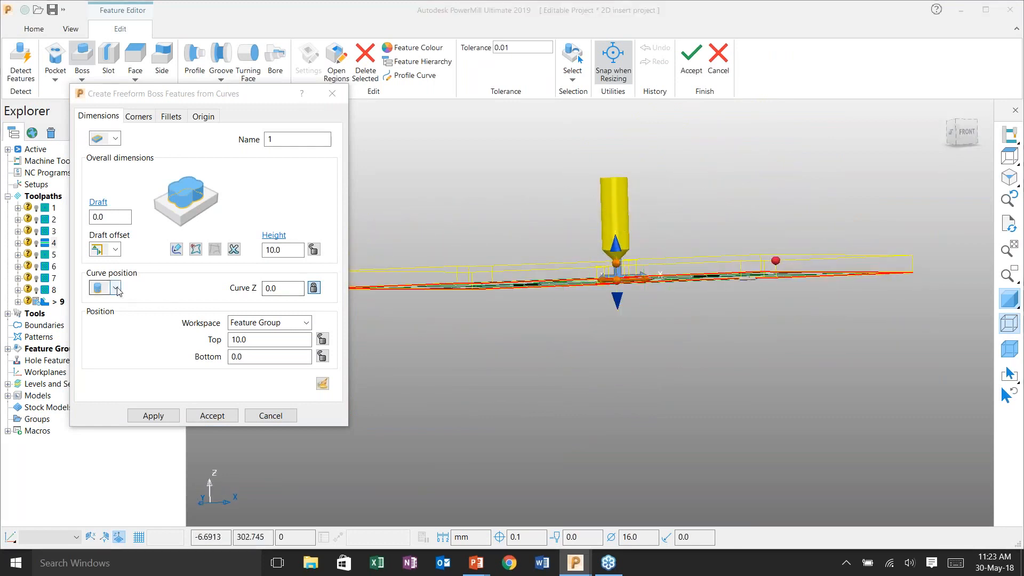
left_click(99, 305)
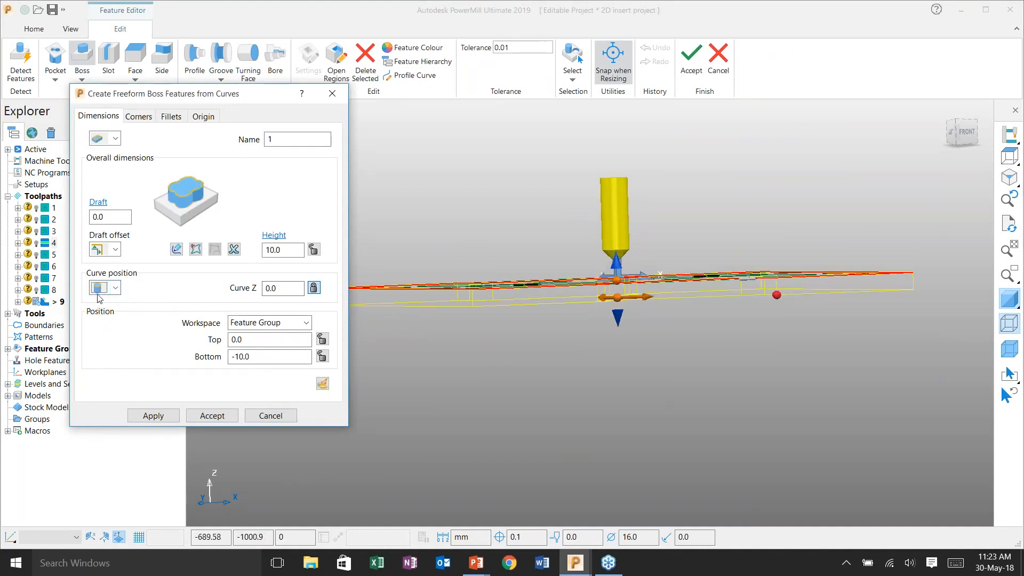
middle_click_drag(631, 245, 620, 365)
left_click_drag(618, 310, 647, 319)
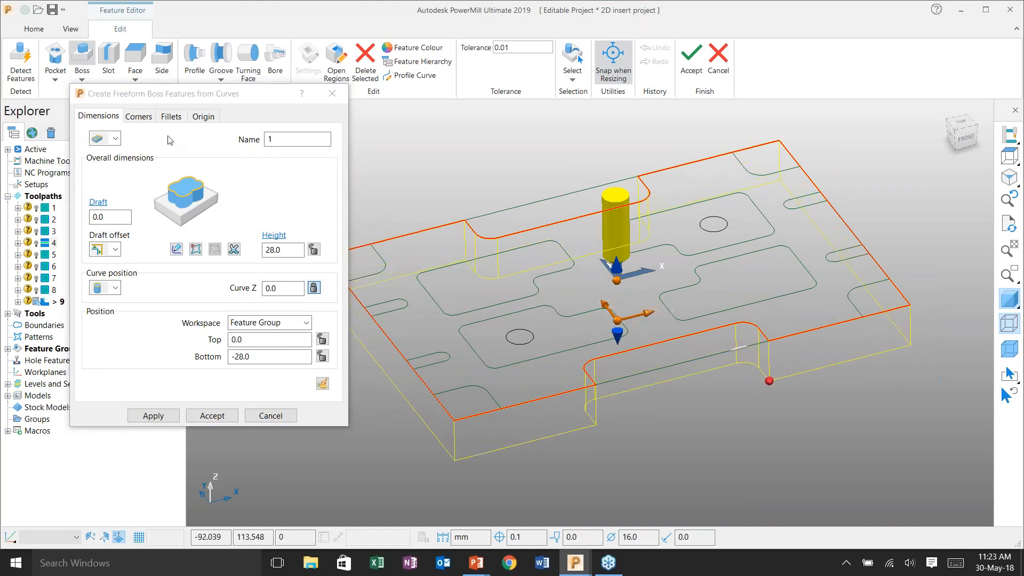
Add a top chamfer 1 mm wide to the boss and create the feature
left_click(171, 116)
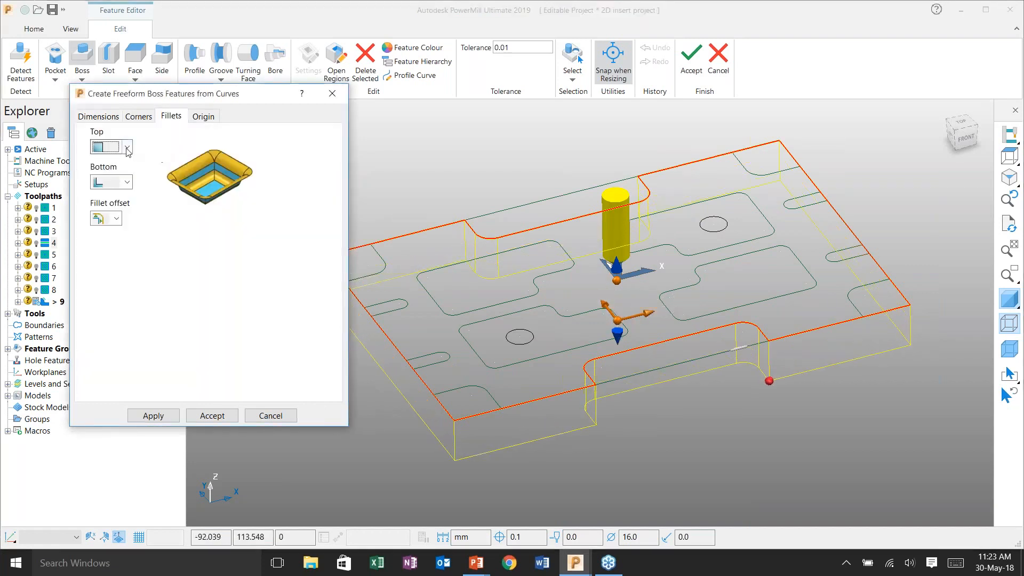
left_click(127, 147)
left_click(98, 190)
left_click(108, 302)
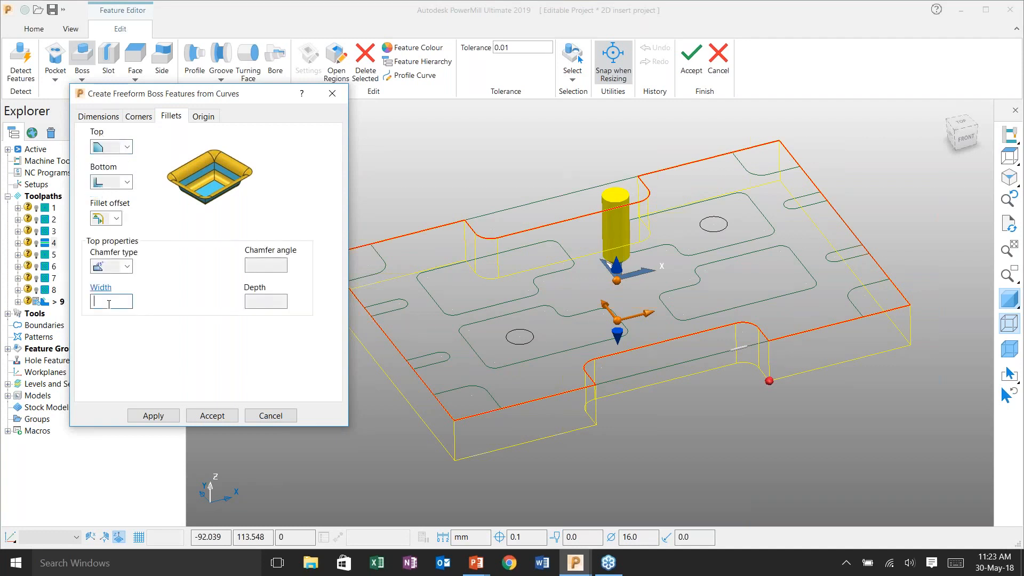
type("1")
left_click(150, 419)
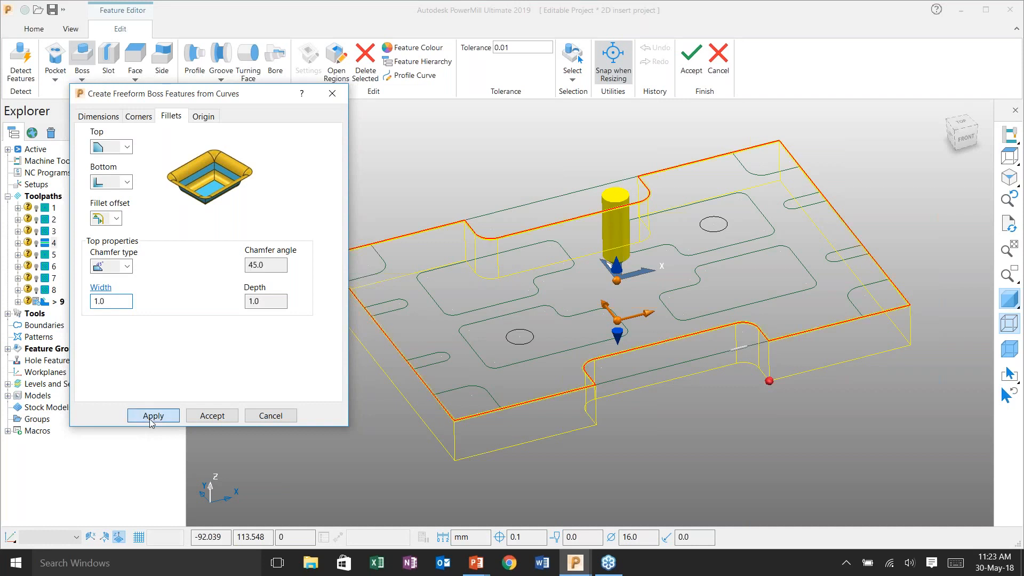
left_click(263, 417)
Inspect the boss's chamfered edge, accept the feature group edits, and select the boss for the chamfer milling toolpath
scroll(374, 341, "up", 10)
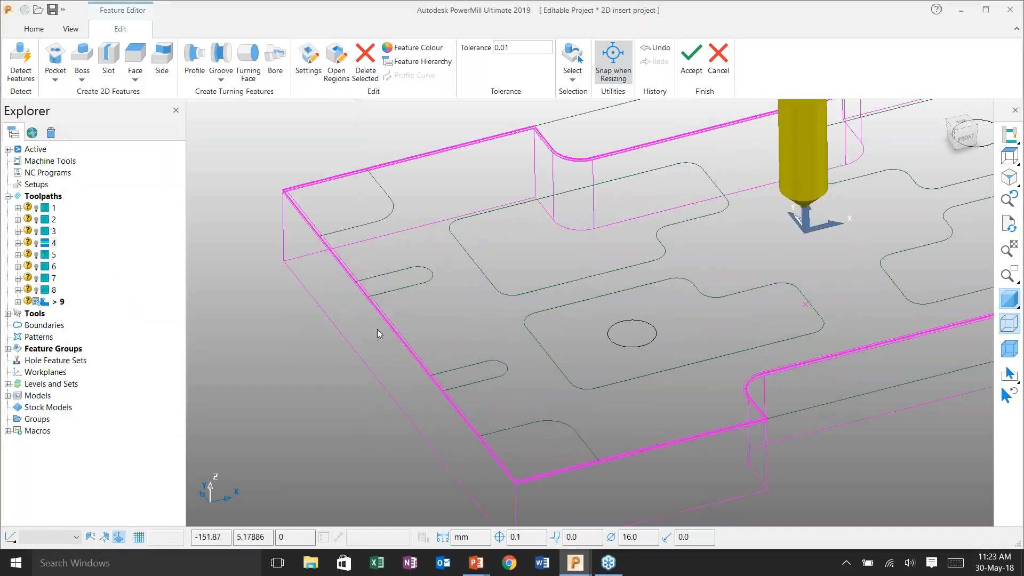
scroll(373, 371, "down", 4)
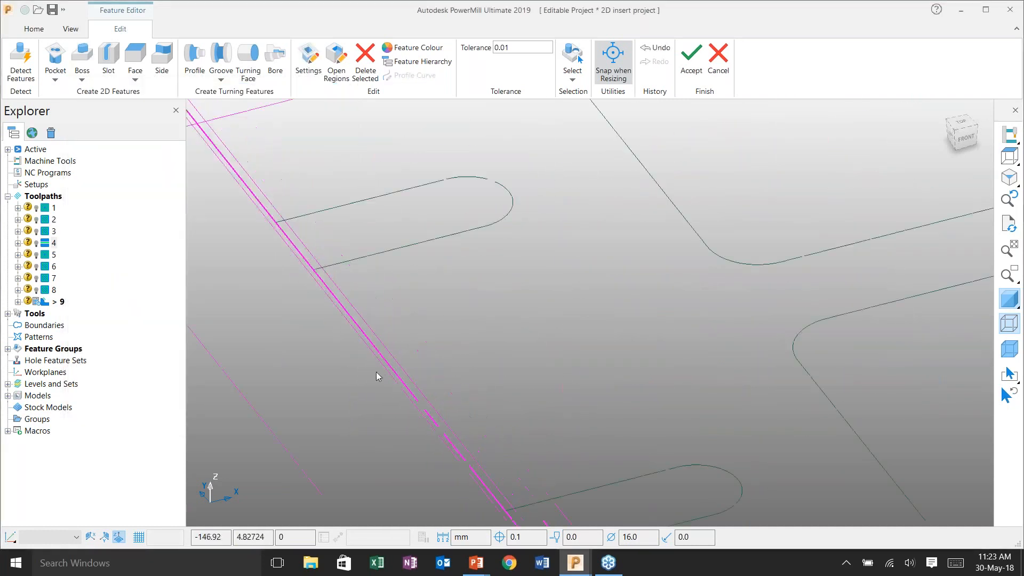
scroll(375, 372, "down", 4)
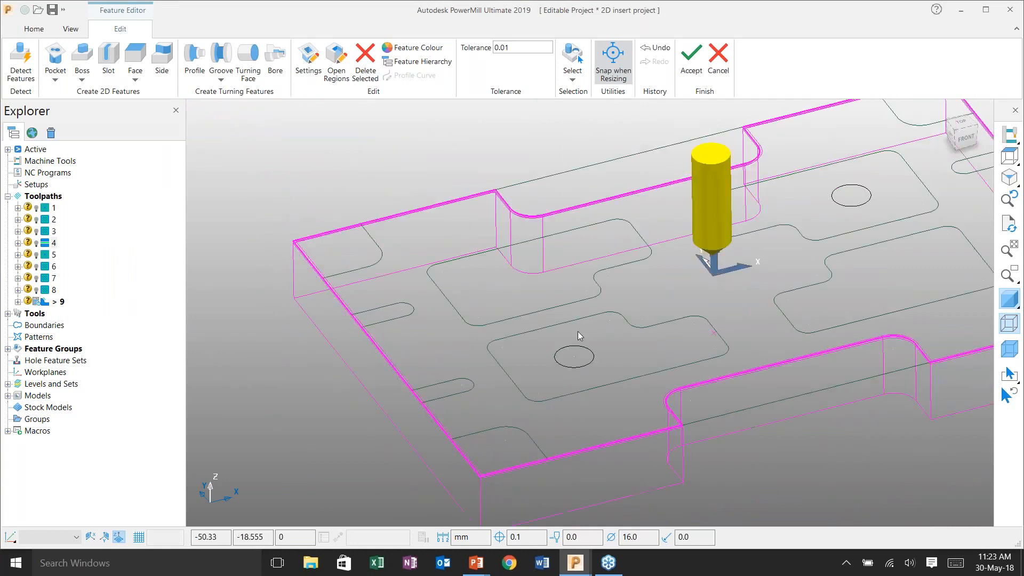
left_click(691, 64)
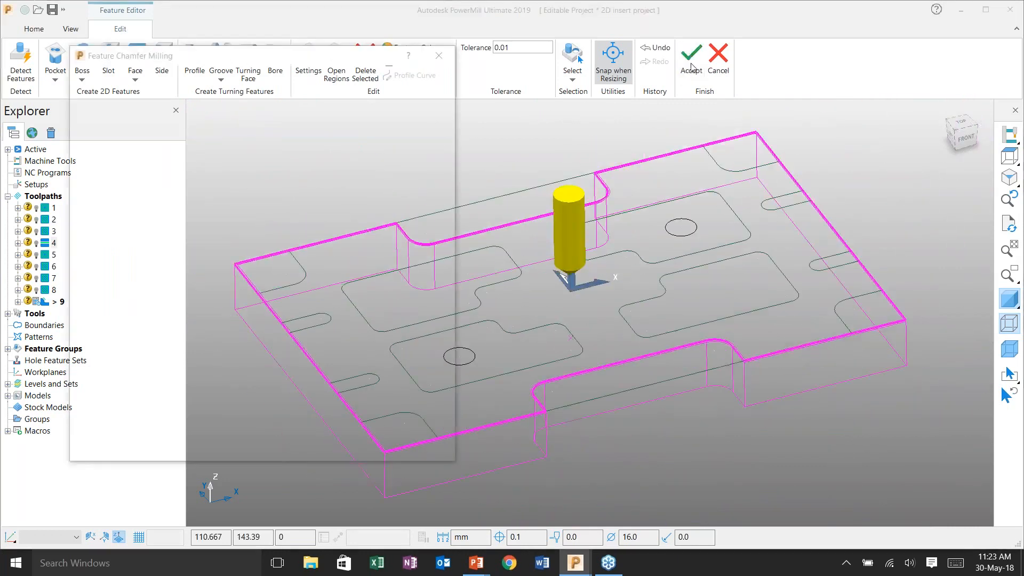
left_click(261, 277)
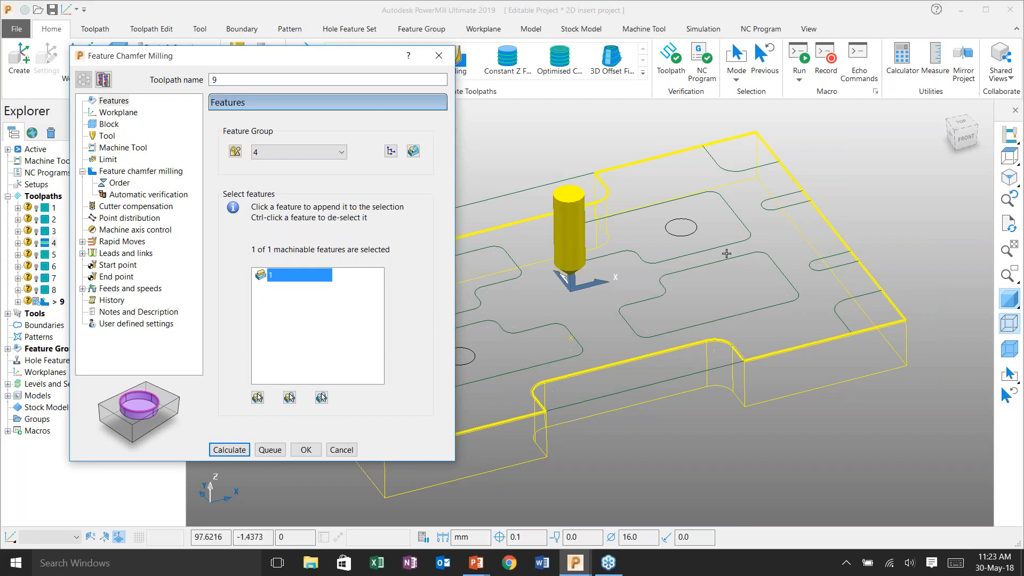
middle_click_drag(546, 294, 653, 287, "shift")
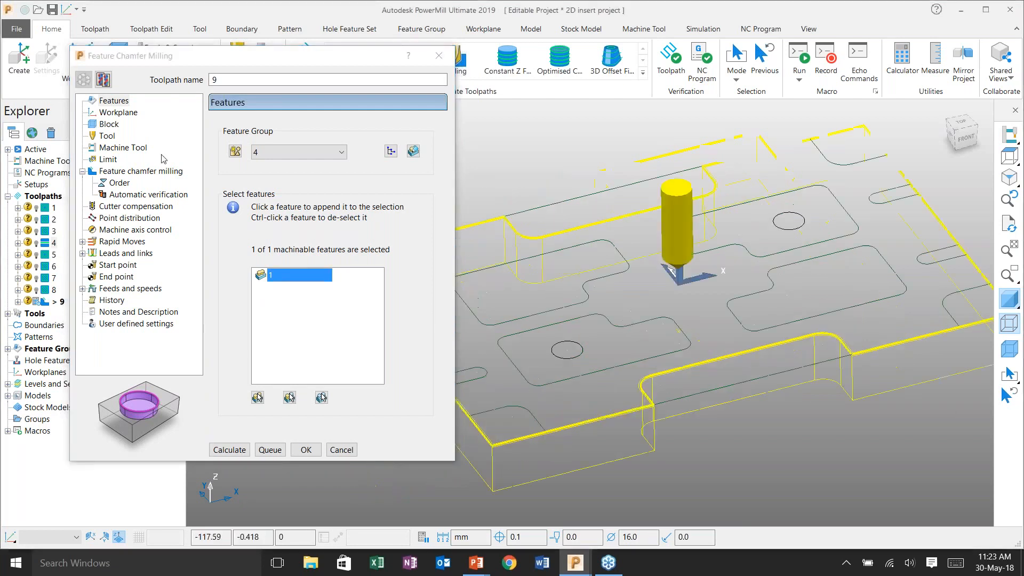
Review the geometry of the tapered chamfer tool, calculate the feature chamfer milling toolpath 9, and close its settings
left_click(107, 135)
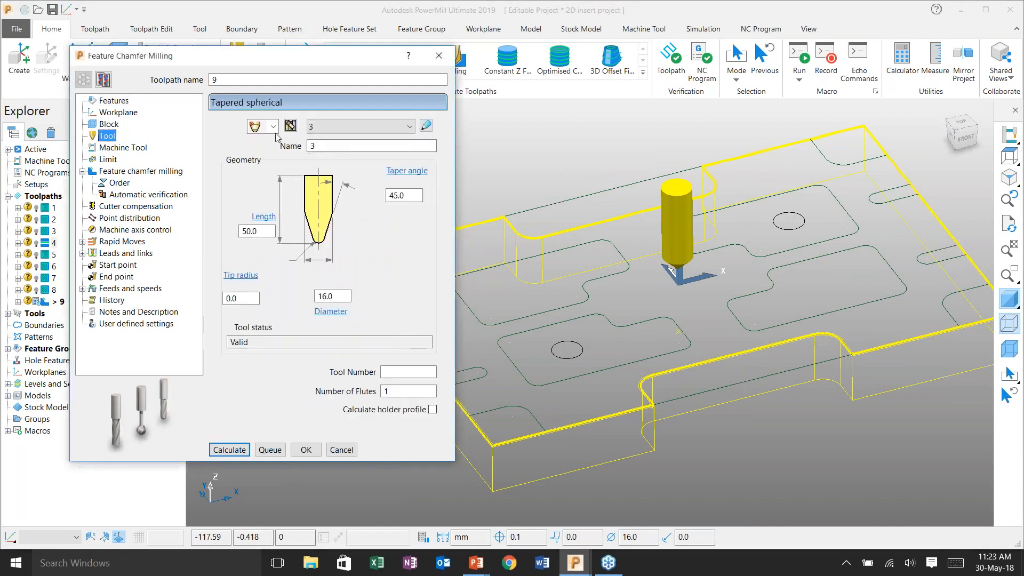
left_click(404, 195)
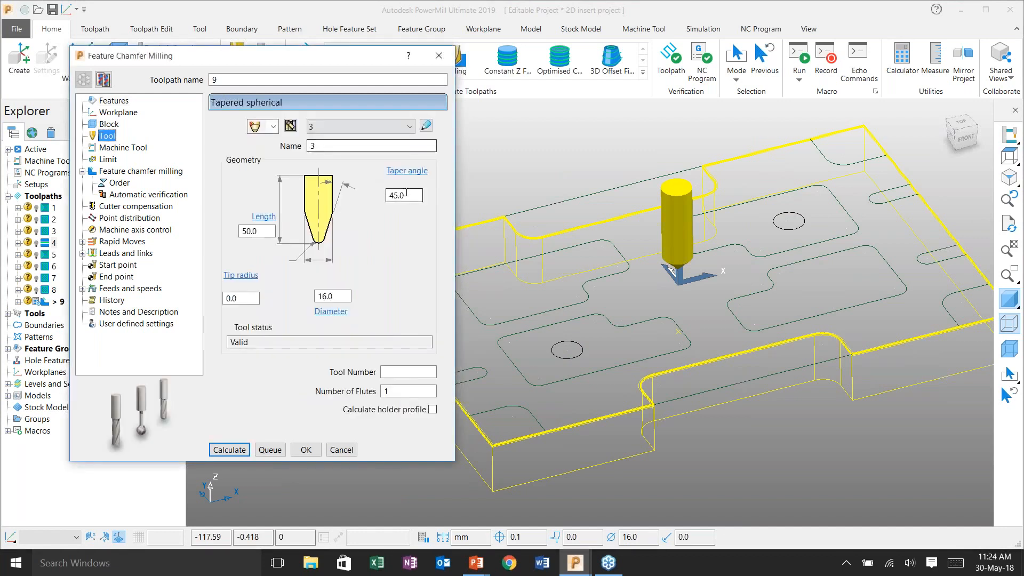
middle_click_drag(681, 357, 715, 245)
scroll(715, 246, "up", 5)
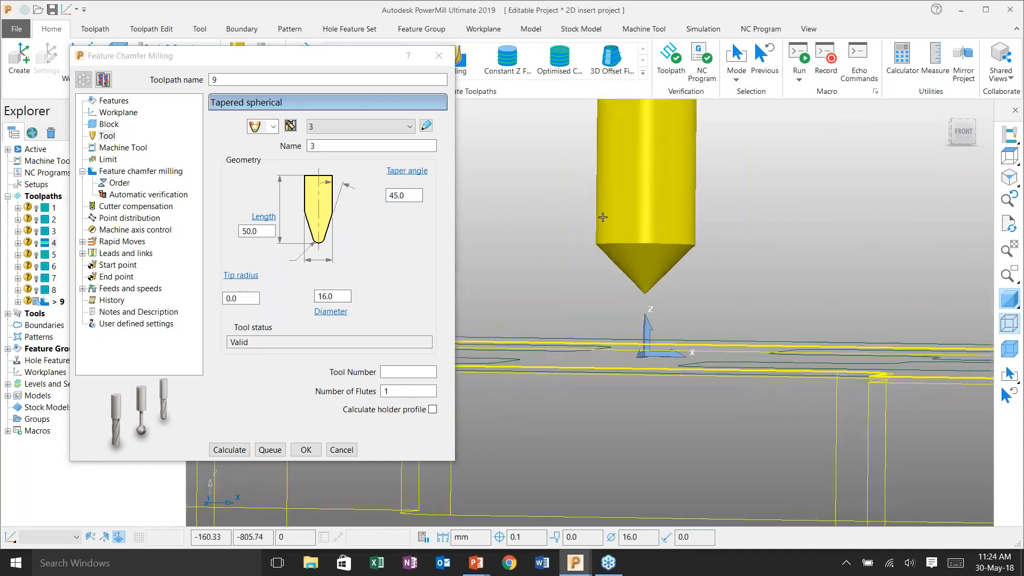
scroll(603, 221, "down", 5)
middle_click_drag(603, 222, 641, 350)
left_click(250, 451)
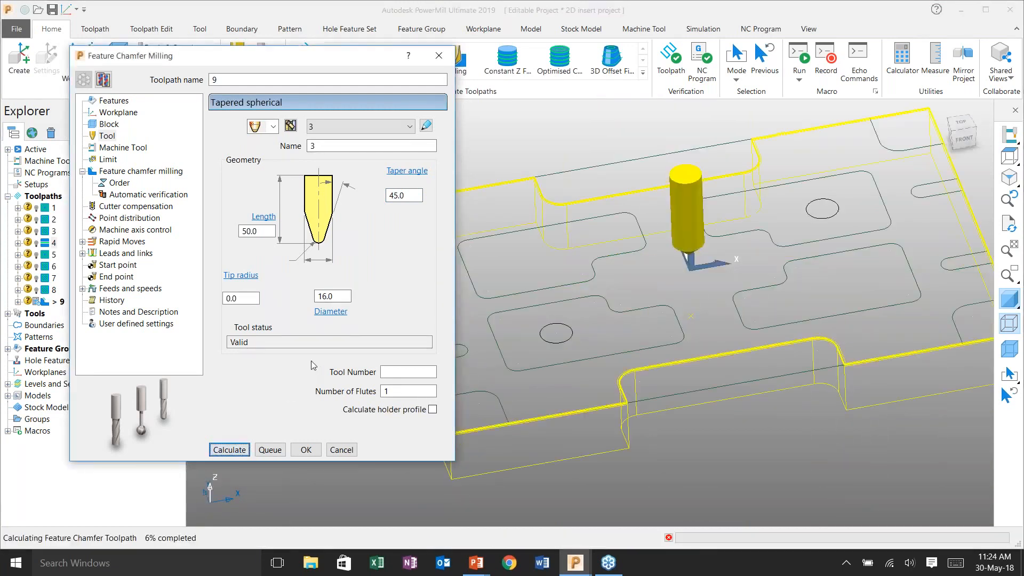
left_click(341, 450)
scroll(295, 324, "down", 2)
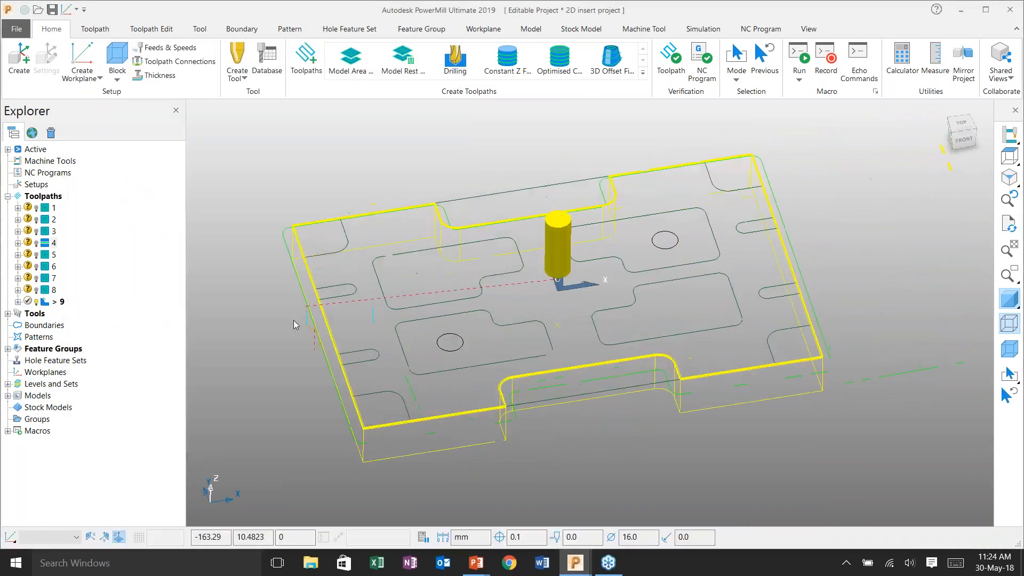
Simulate chamfer toolpath 9 from its start and step the tool forward to its approach beside the boss
scroll(295, 325, "up", 2)
scroll(299, 328, "up", 3)
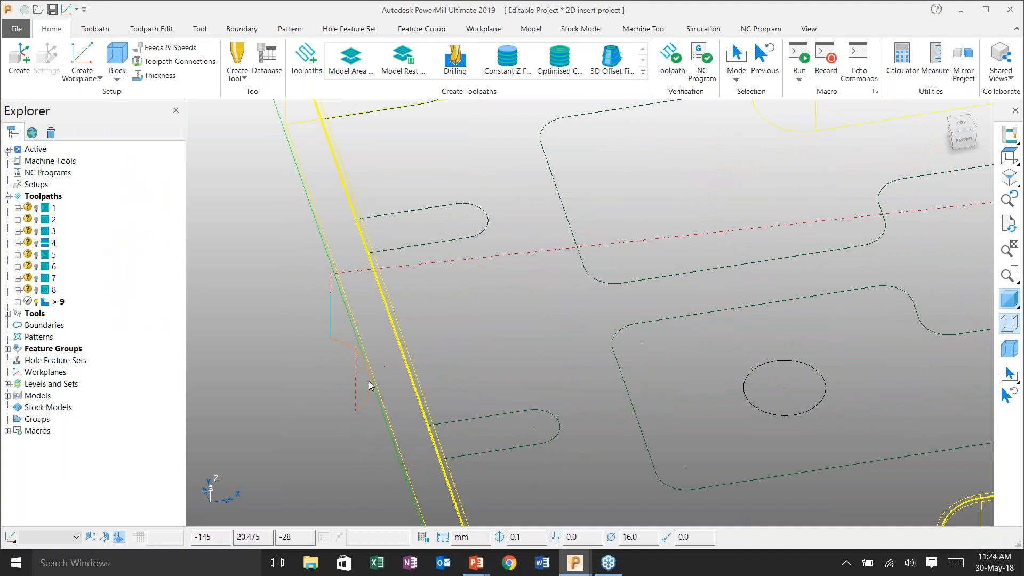
right_click(58, 306)
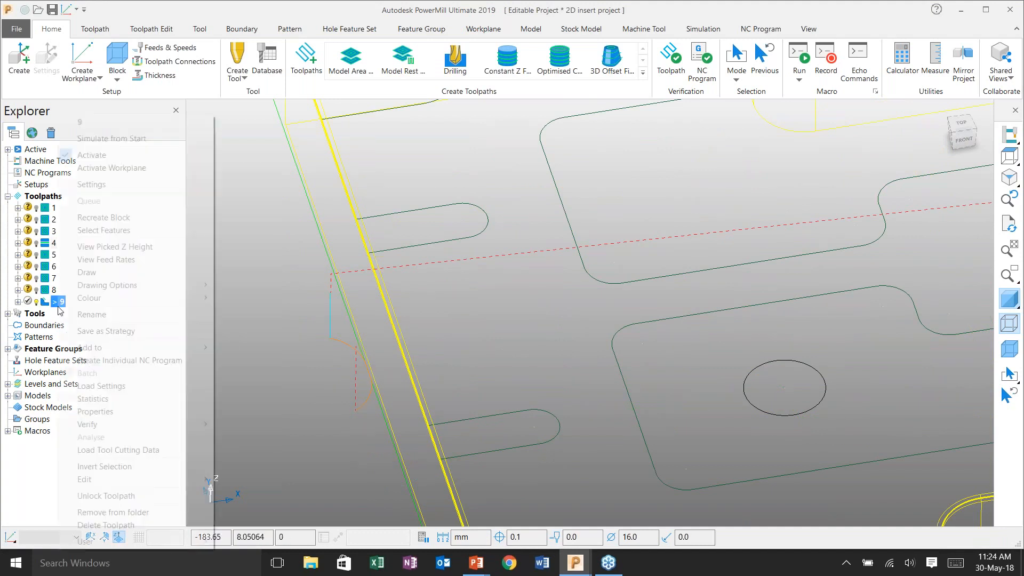
left_click(102, 138)
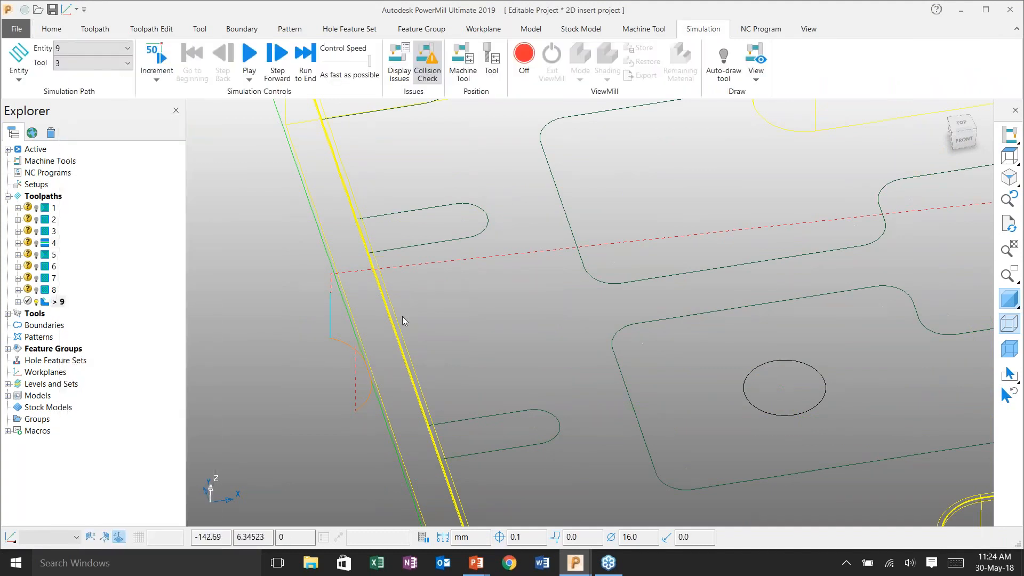
scroll(402, 318, "down", 6)
key("Right")
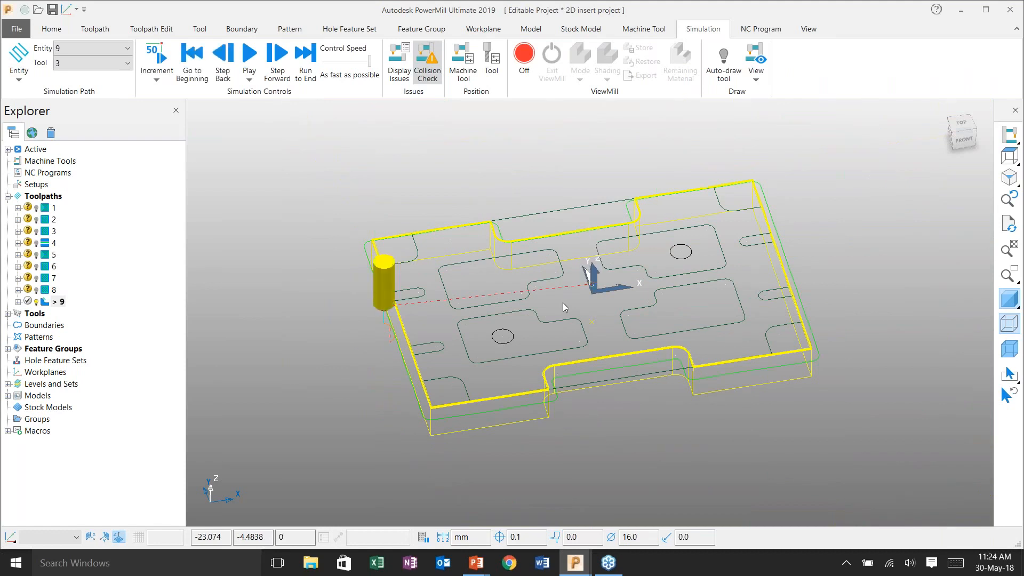
Examine the tapered tool's position against the boss's chamfered edge in a close front view, then return to an isometric view
mouse_move(471, 315)
middle_mouse_down()
mouse_move(434, 310)
mouse_move(465, 309)
middle_mouse_up()
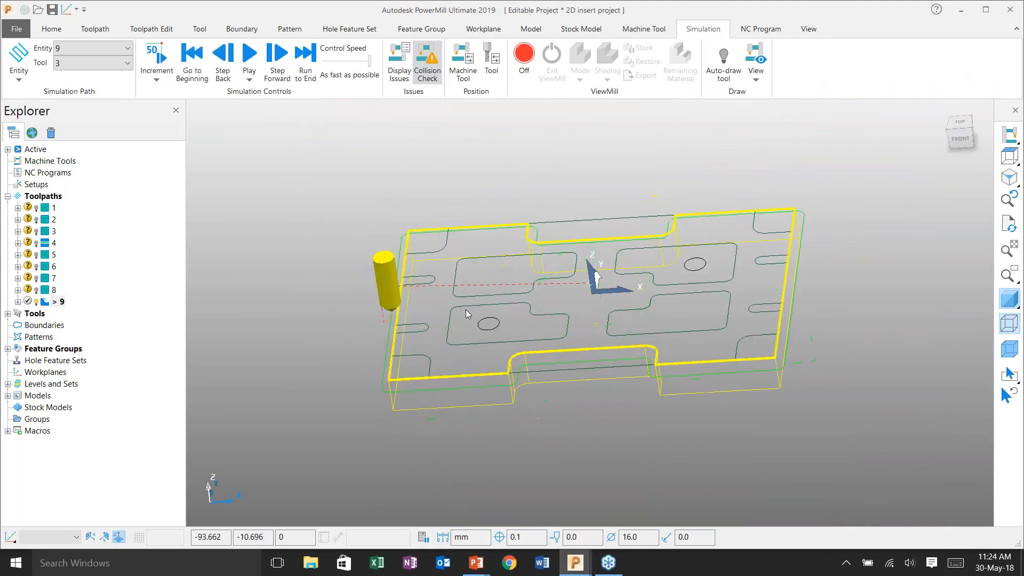
scroll(440, 318, "up", 5)
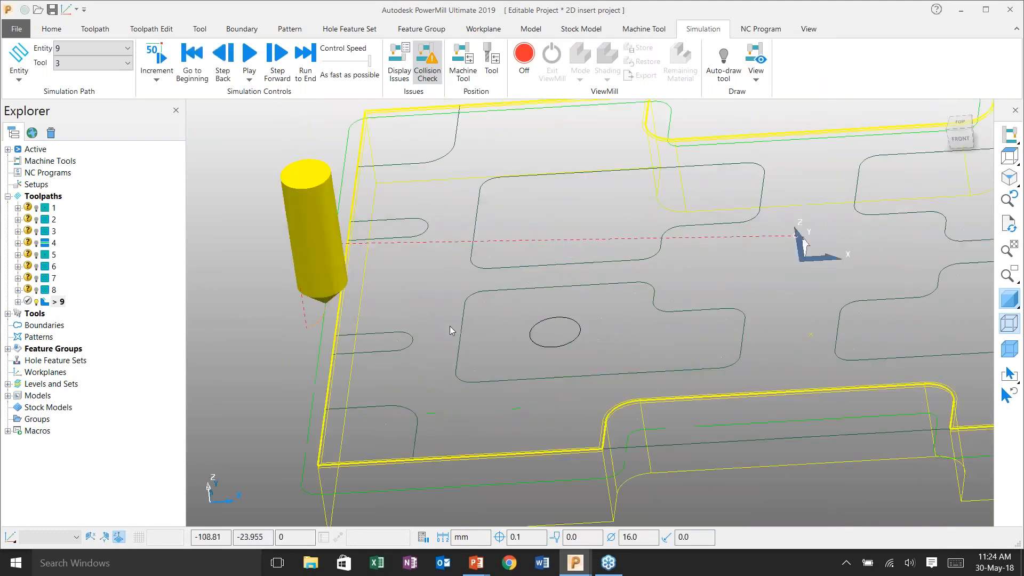
scroll(449, 325, "down", 1)
key("ctrl+2")
scroll(228, 334, "up", 6)
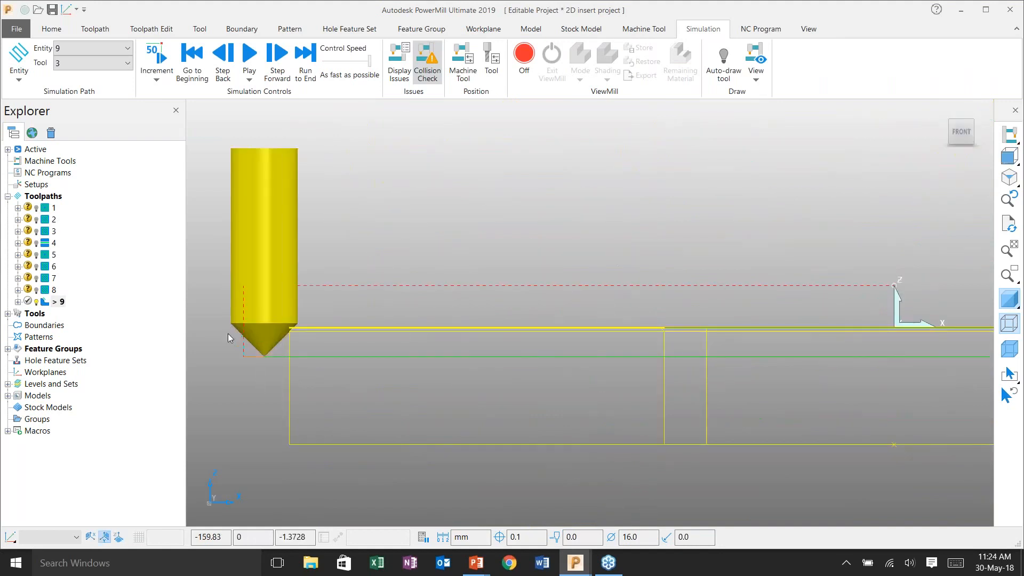
scroll(231, 333, "up", 9)
scroll(530, 260, "down", 3)
middle_click_drag(753, 283, 636, 272, "shift")
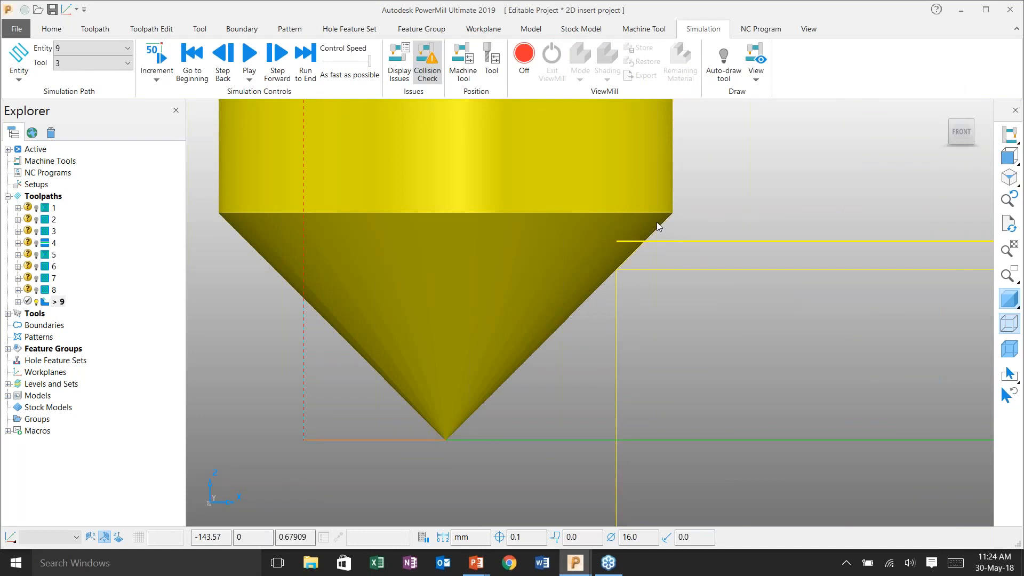
key("ctrl+0")
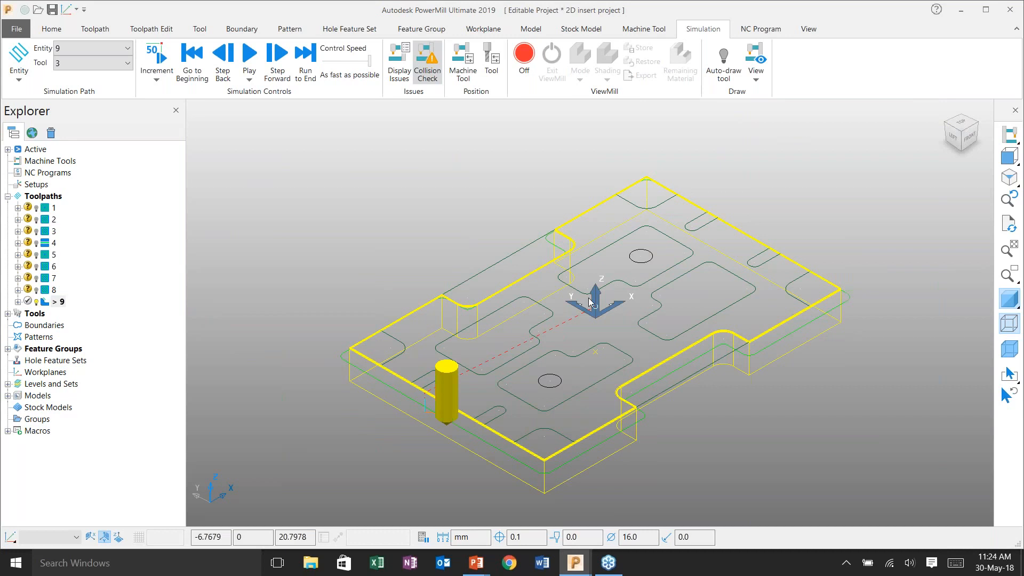
middle_click_drag(557, 310, 512, 299, "shift")
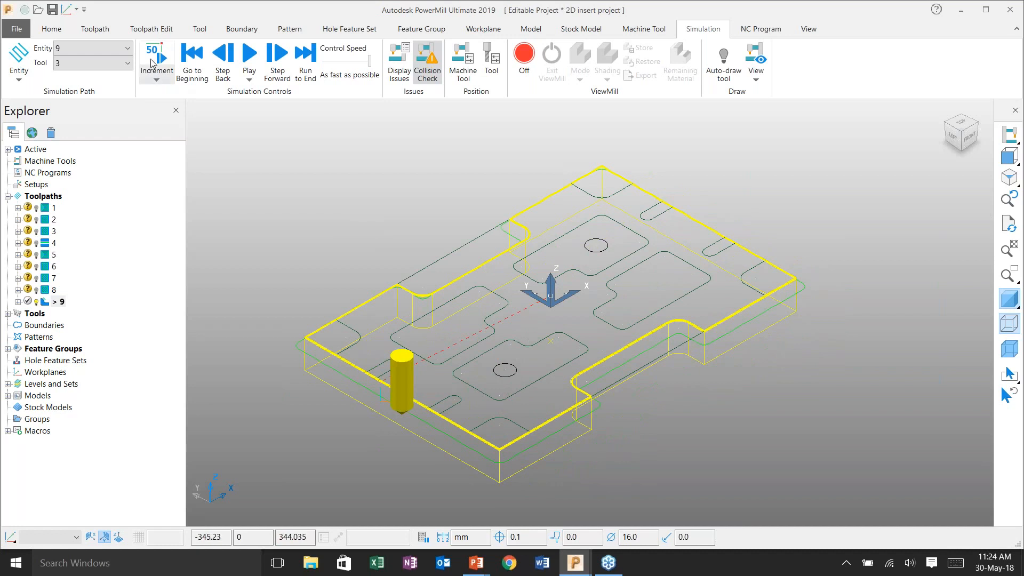
Deactivate toolpath 9, tool 3 and feature group 4
left_click(52, 30)
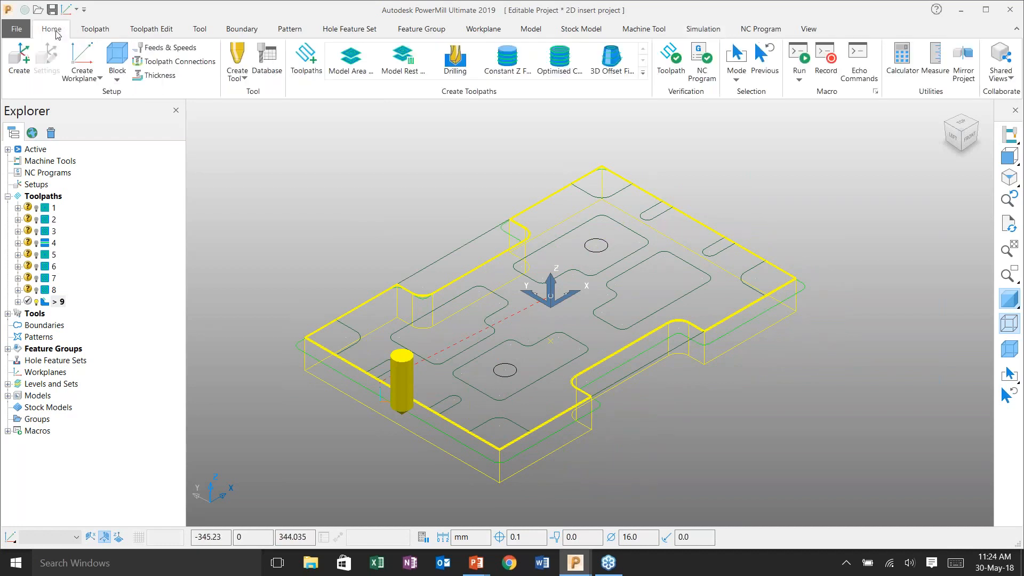
double_click(46, 303)
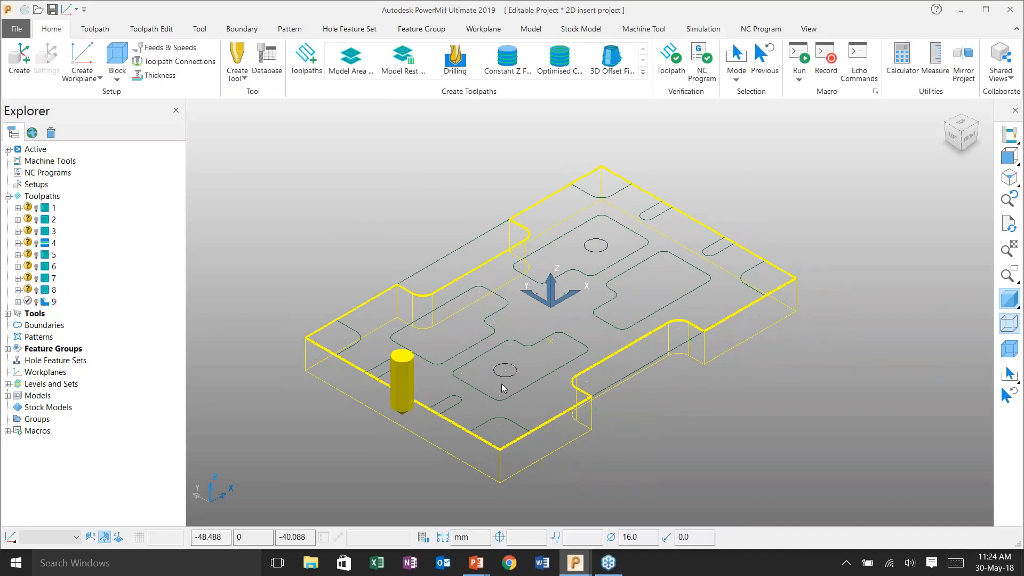
middle_click_drag(501, 383, 418, 384)
left_click(8, 314)
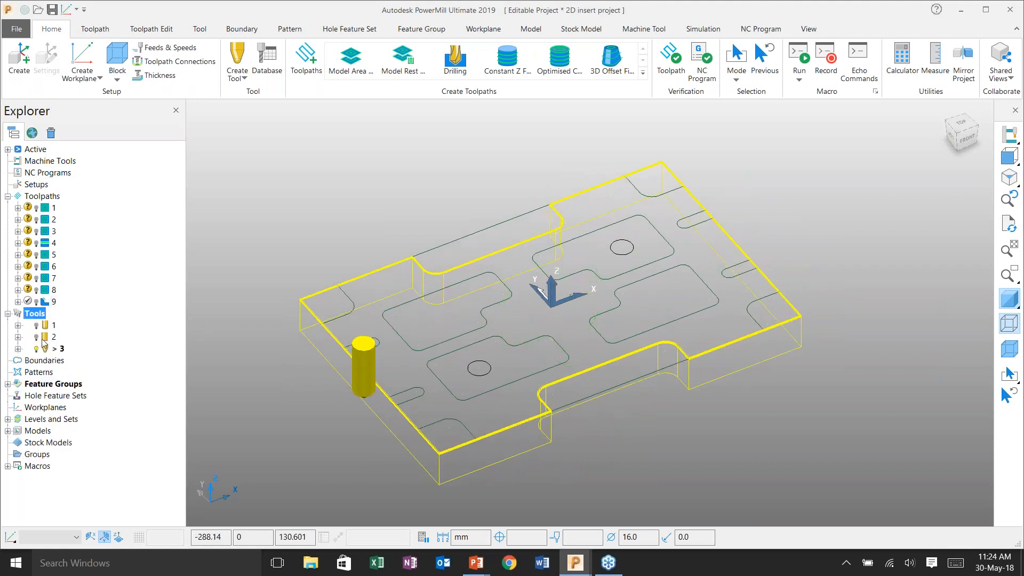
double_click(47, 348)
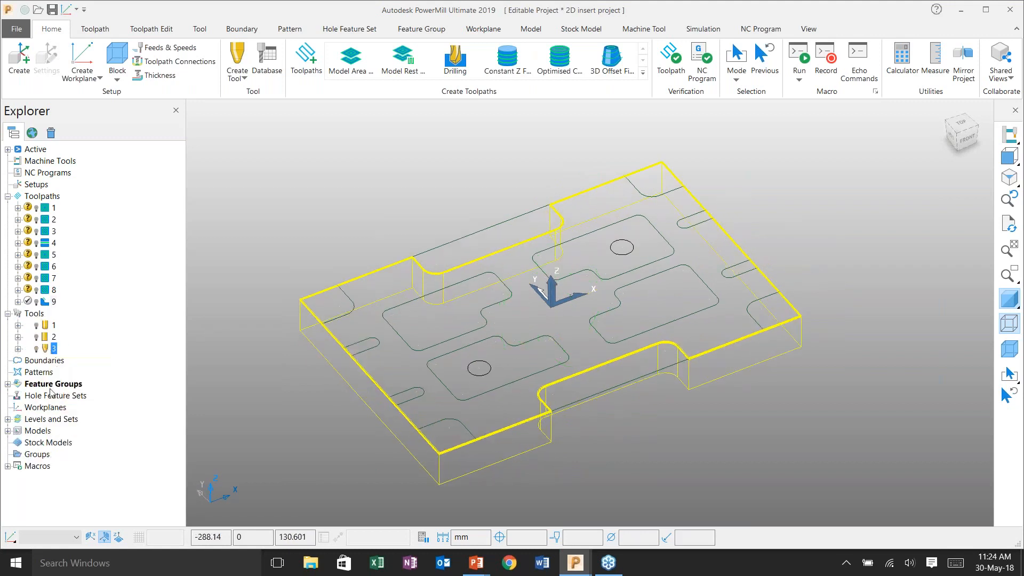
left_click(7, 384)
double_click(46, 432)
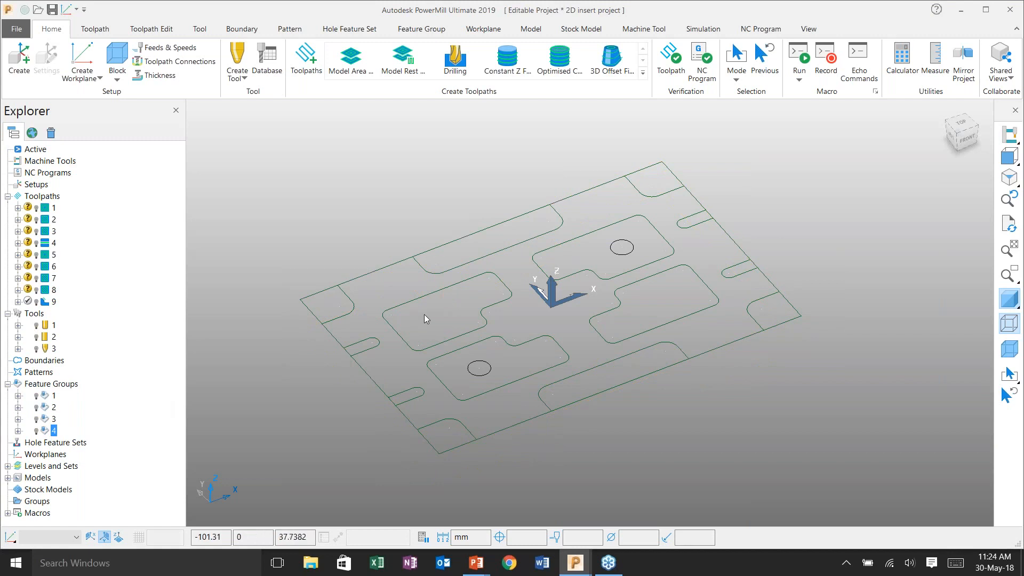
Create an NC program, add toolpaths 1 to 9 to it, and apply and accept its settings
left_click(53, 174)
right_click(53, 177)
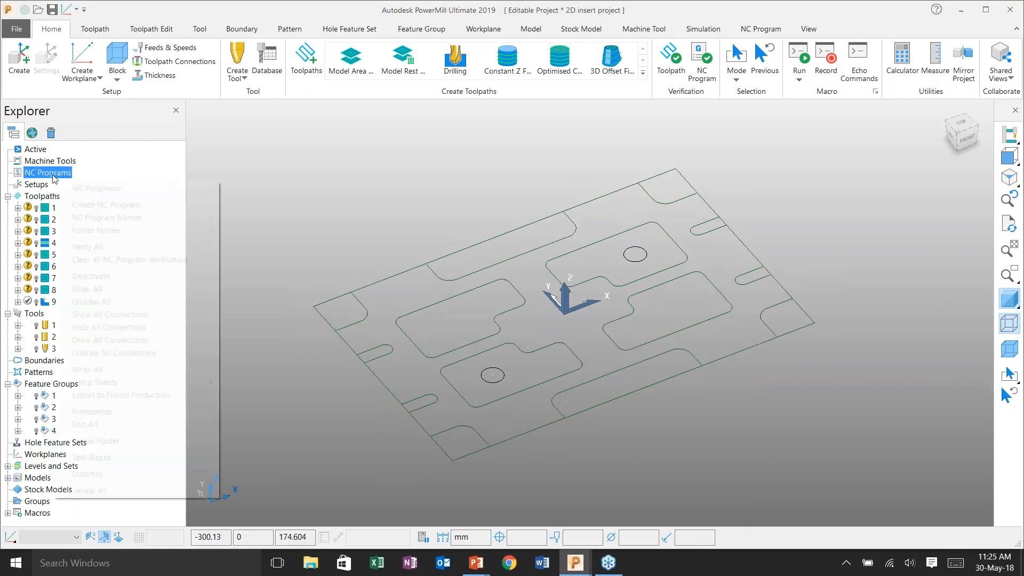
left_click(100, 205)
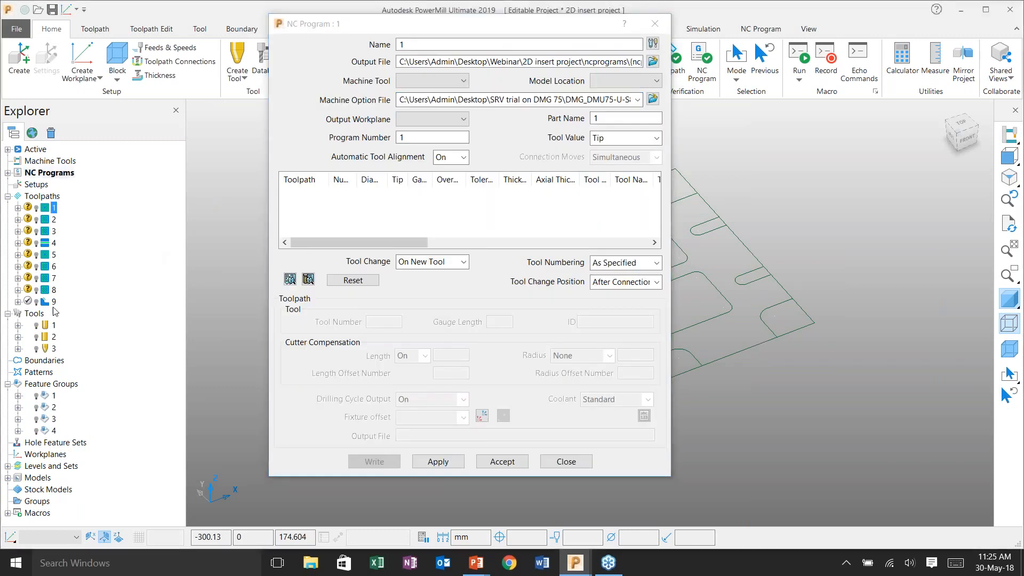
left_click(54, 208)
left_click(54, 301, "shift")
right_click(52, 244)
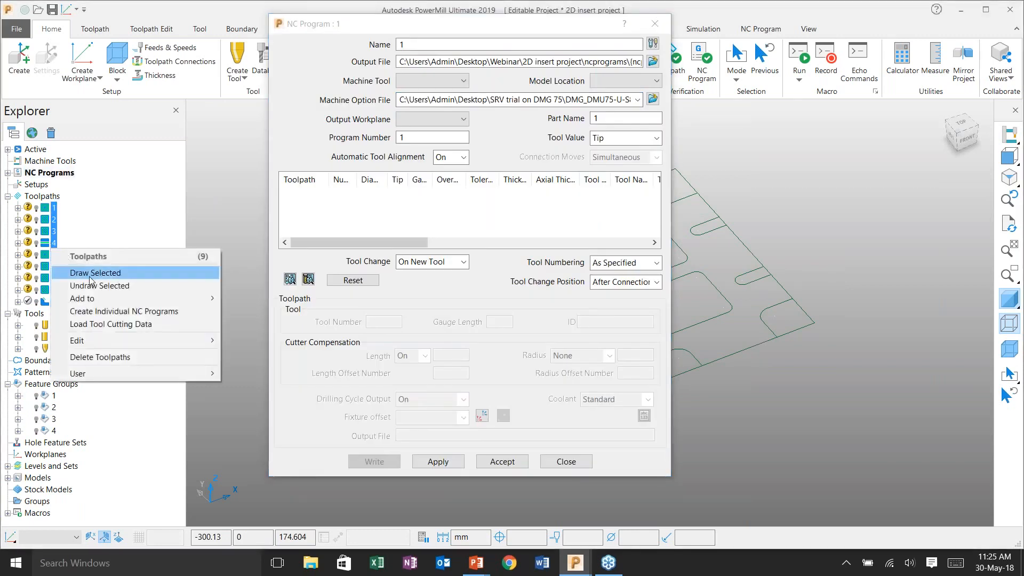
mouse_move(84, 299)
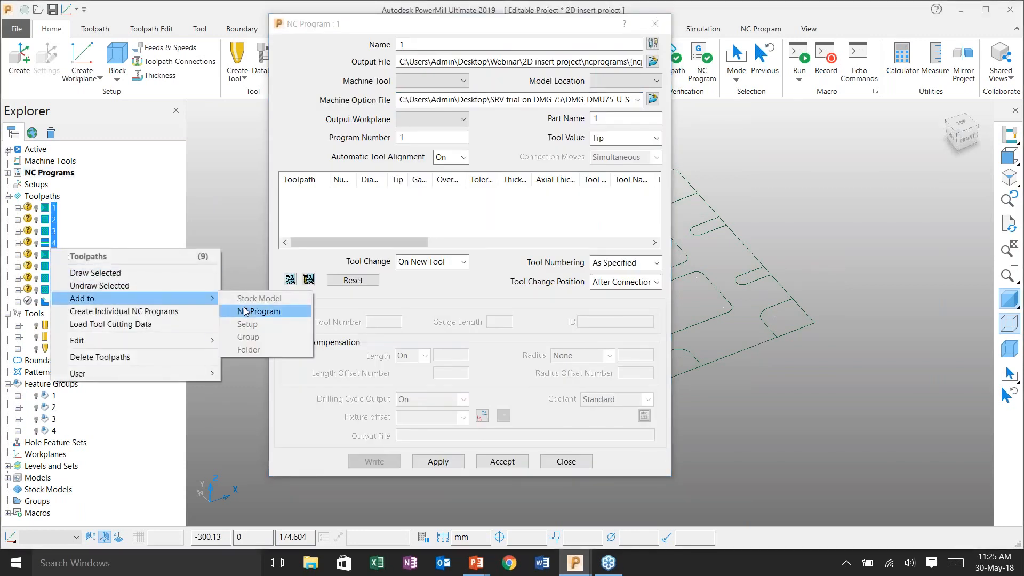
left_click(244, 311)
left_click(439, 461)
left_click(496, 462)
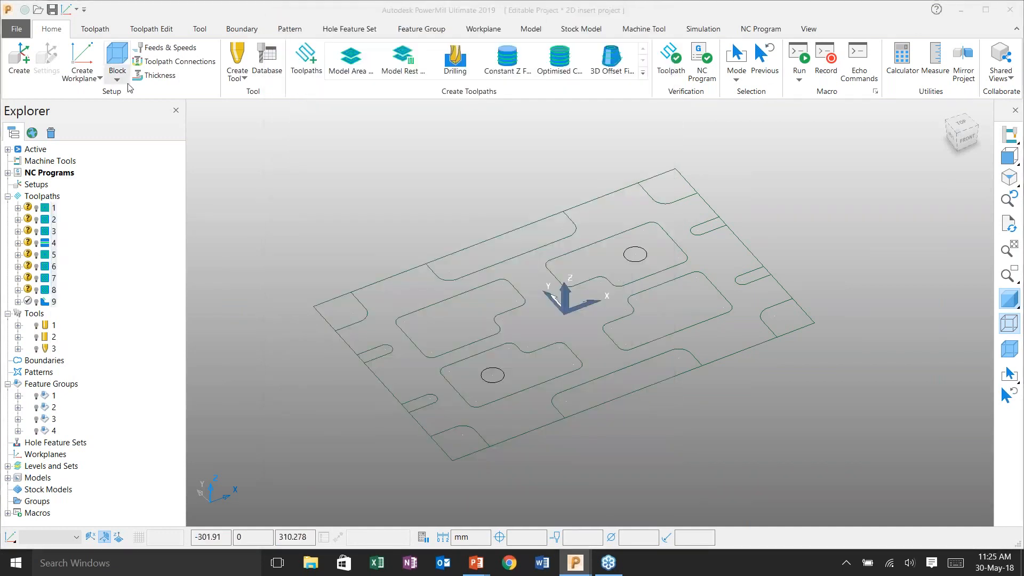
Calculate the block as a box from the model limits with 0 expansion and accept it
left_click(117, 56)
double_click(344, 312)
type("0")
left_click(446, 338)
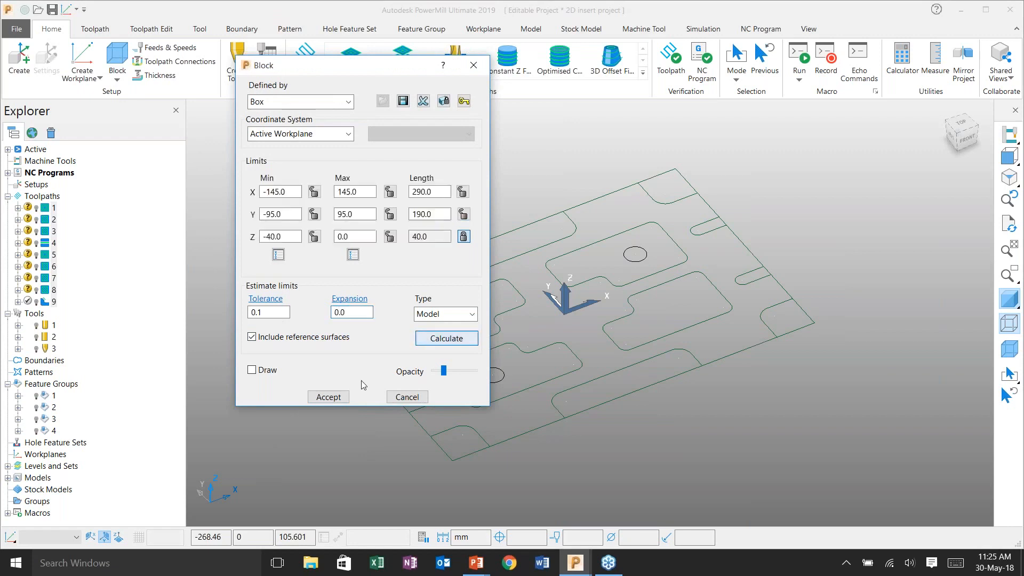
left_click(339, 398)
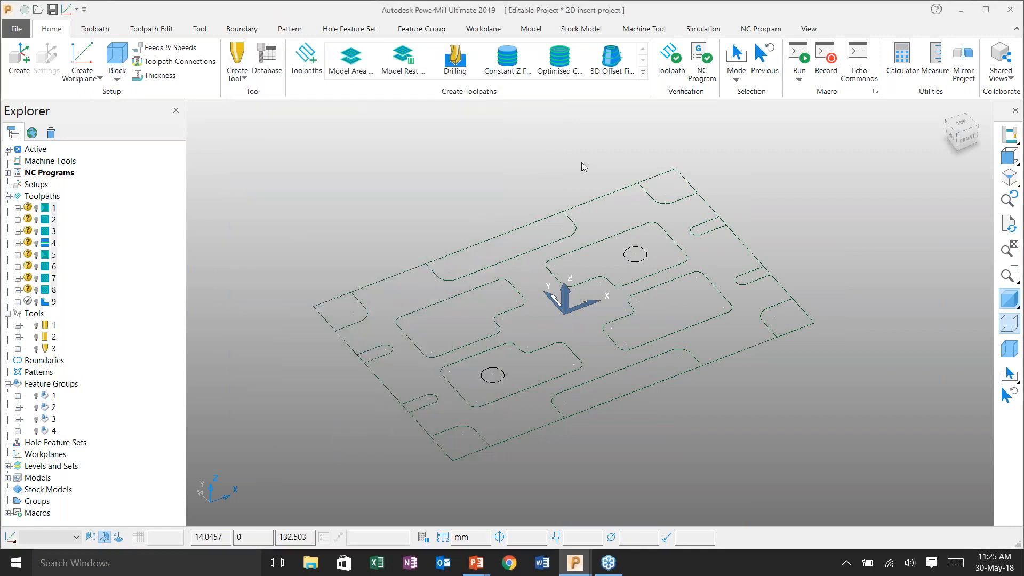
Prepare NC program 1 for simulation from its start, with ViewMill on in rotatable mode and rainbow shading
left_click(8, 172)
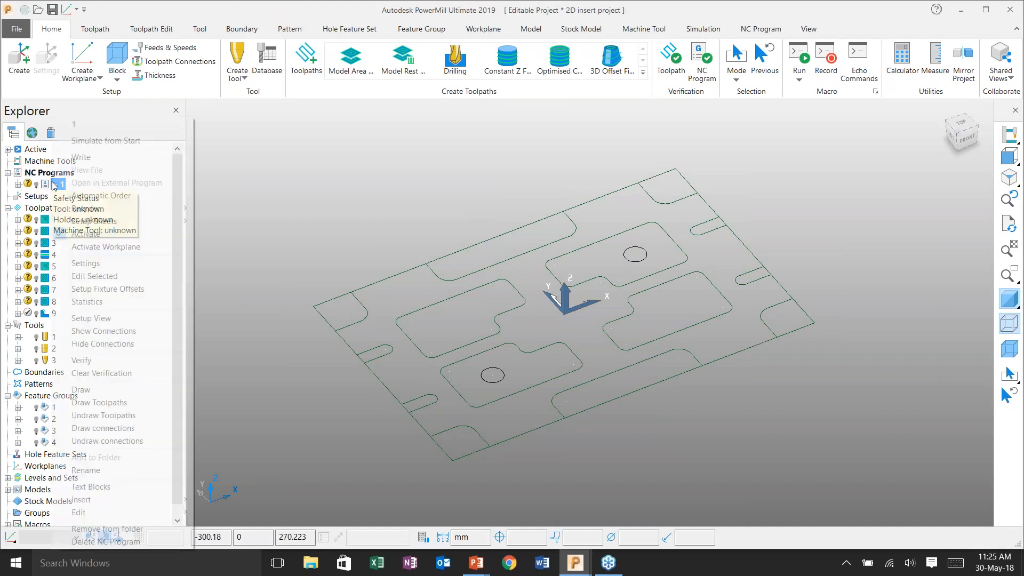
right_click(54, 185)
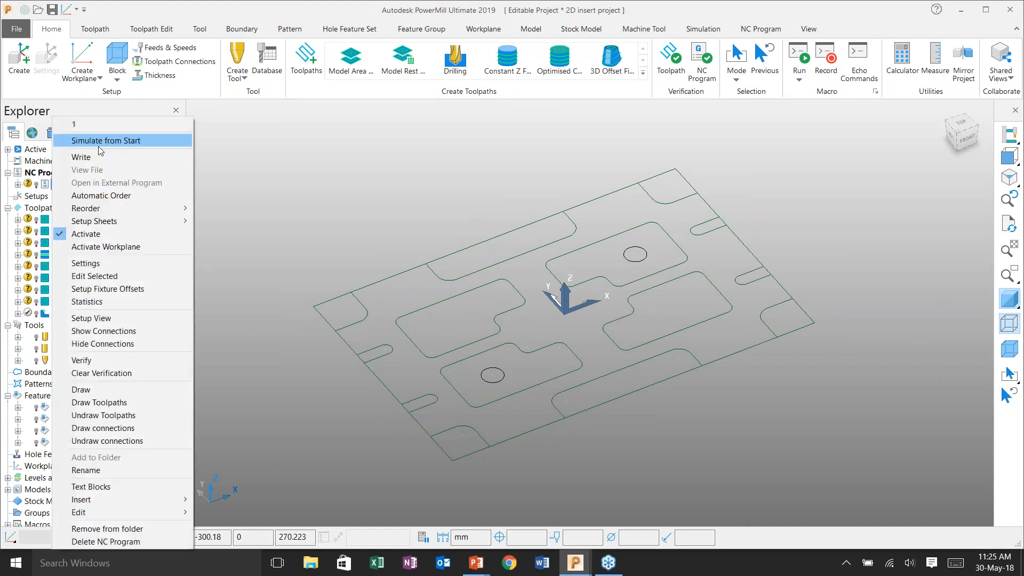
left_click(99, 145)
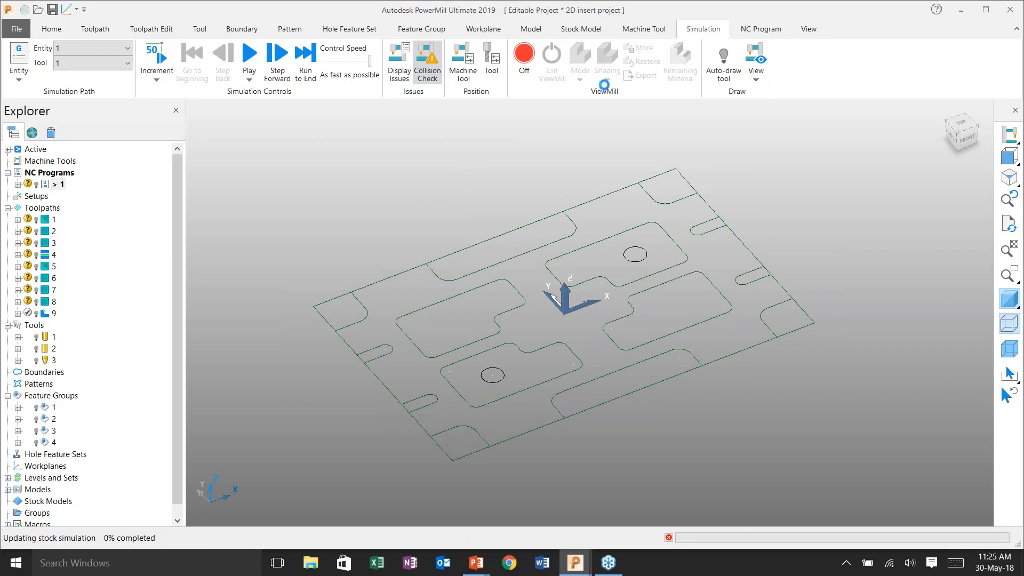
left_click(583, 78)
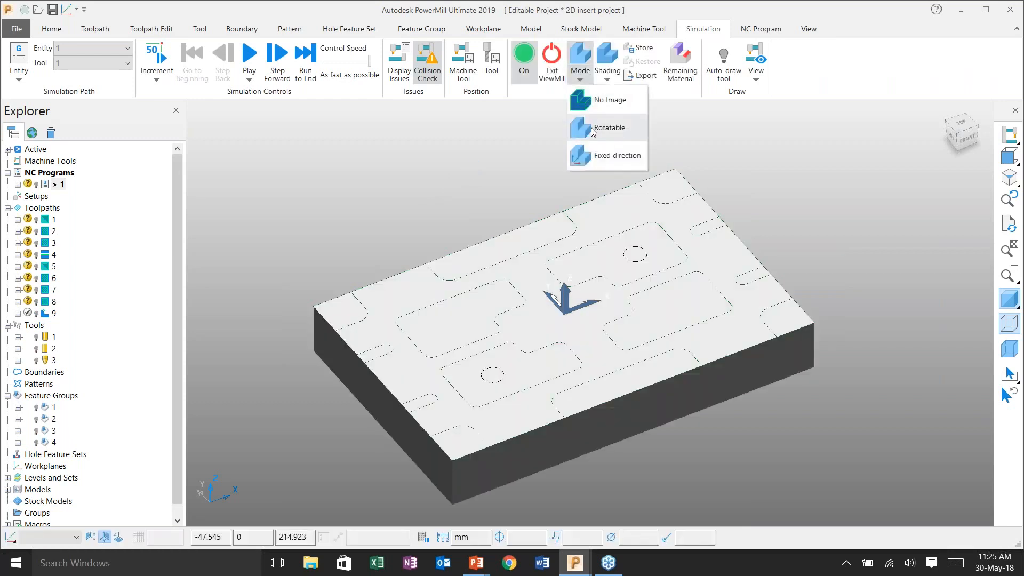
left_click(593, 129)
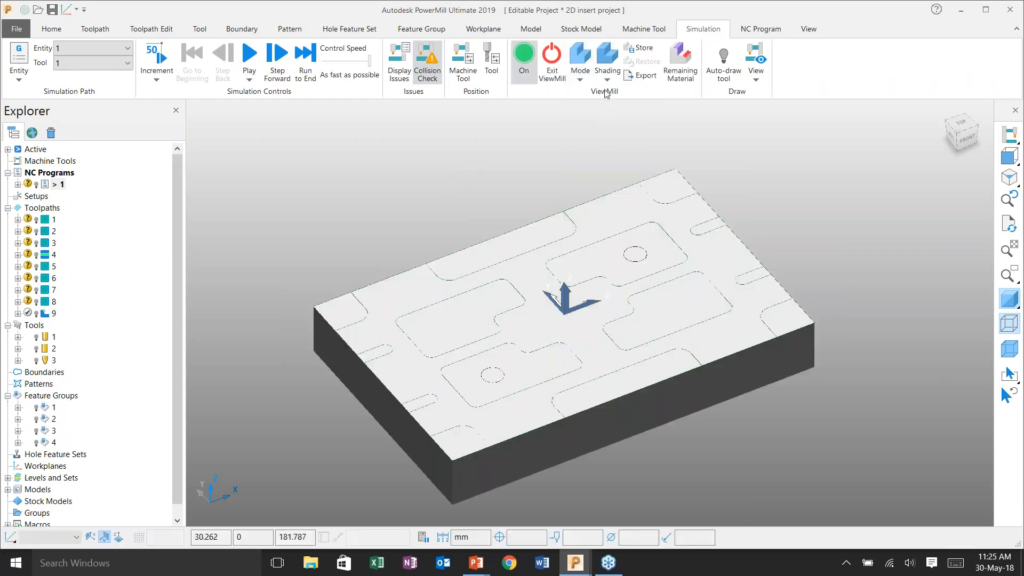
left_click(607, 81)
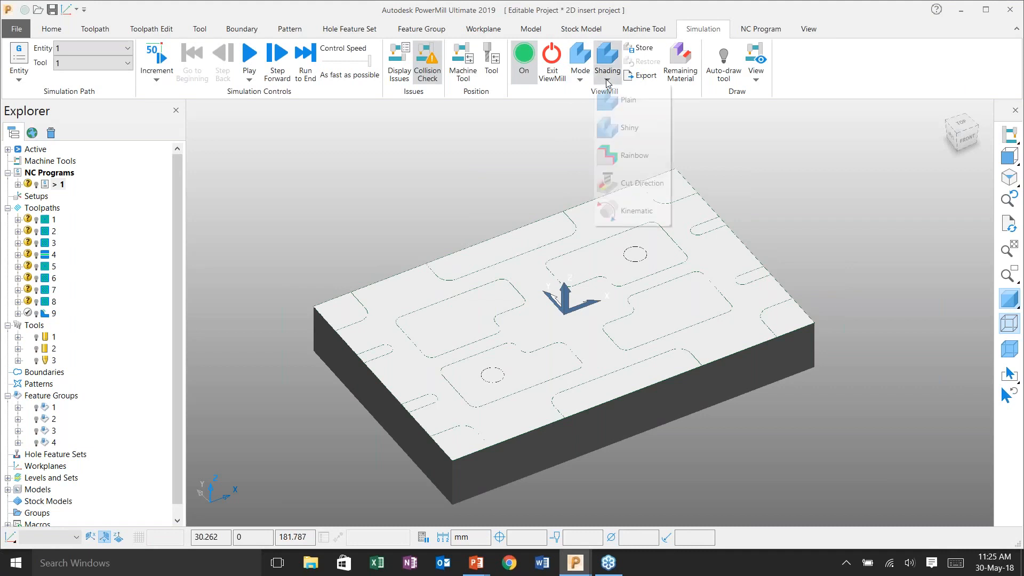
left_click(619, 157)
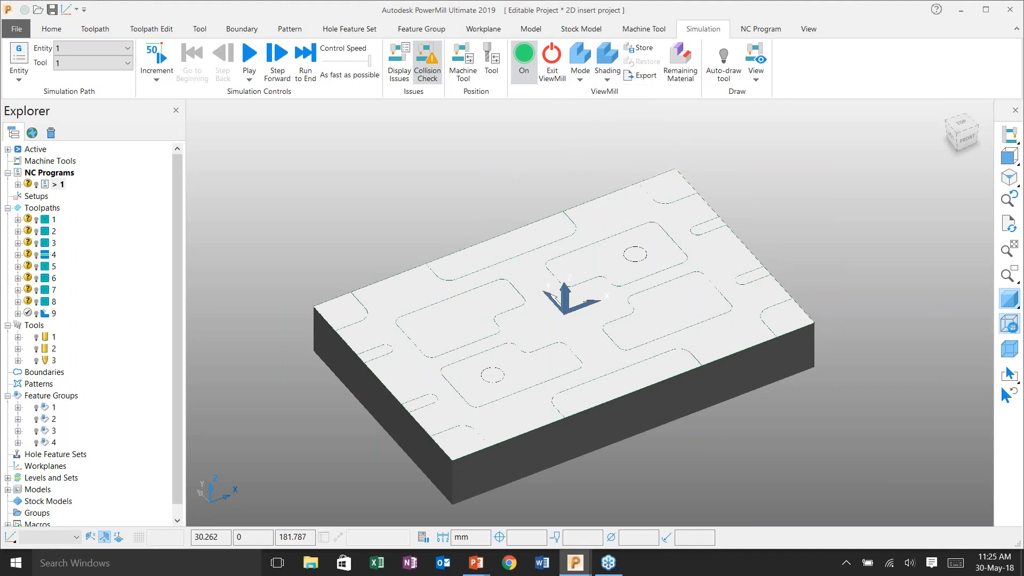
Hide the wireframe, play the NC program simulation to its end, and inspect the machined pockets, slots and corners
left_click(1009, 324)
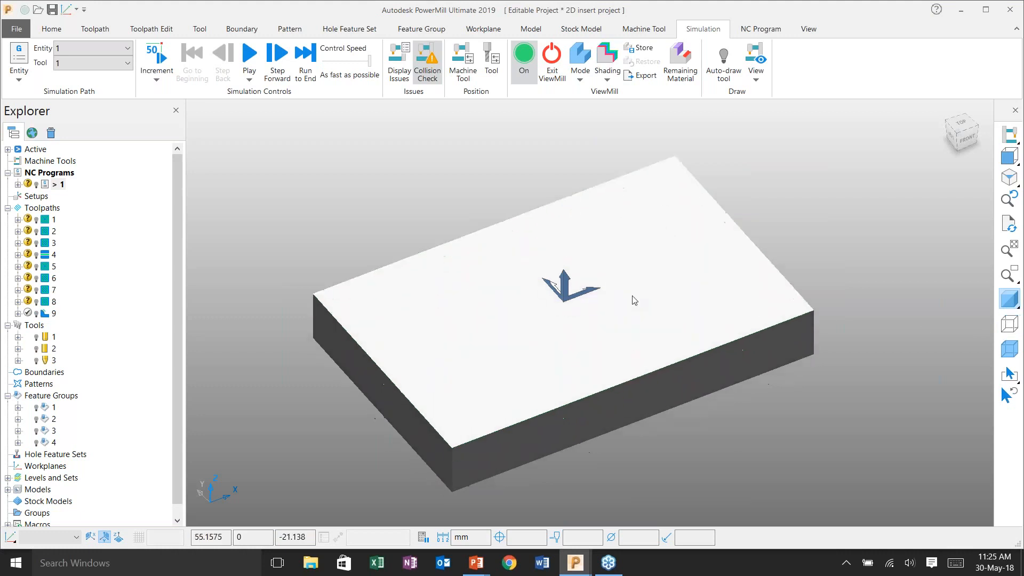
left_click(249, 53)
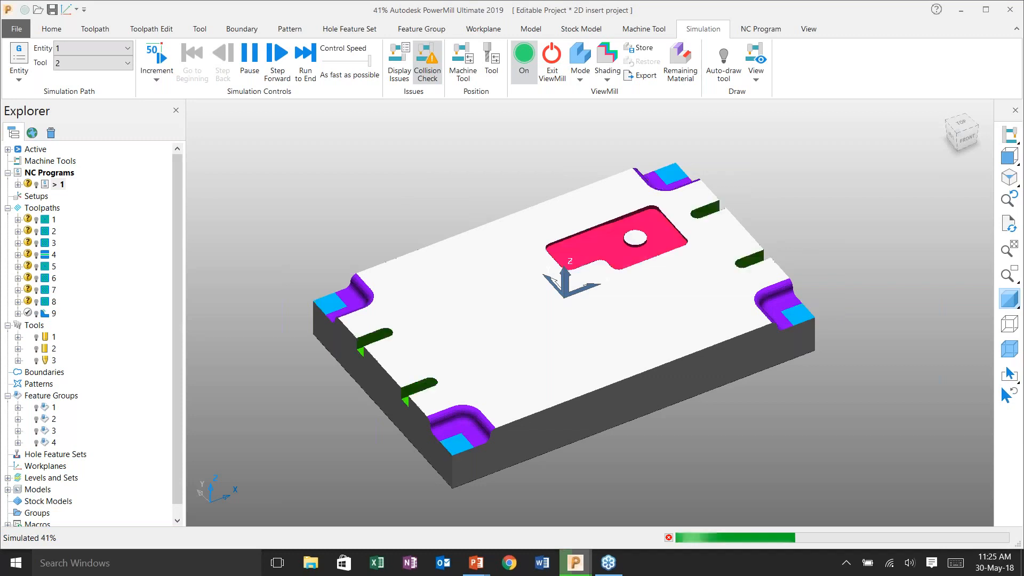
scroll(464, 424, "up", 5)
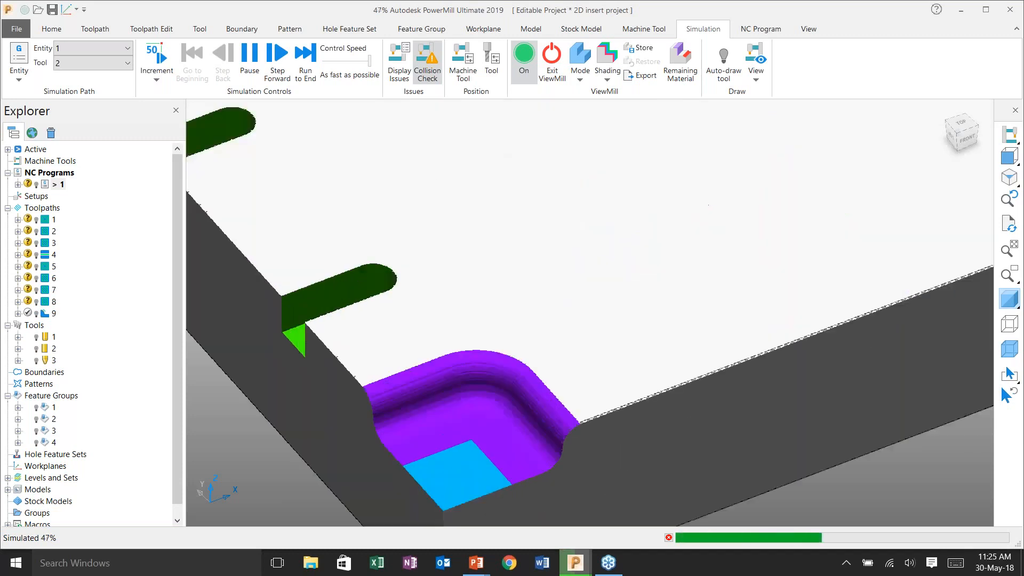
scroll(464, 424, "down", 5)
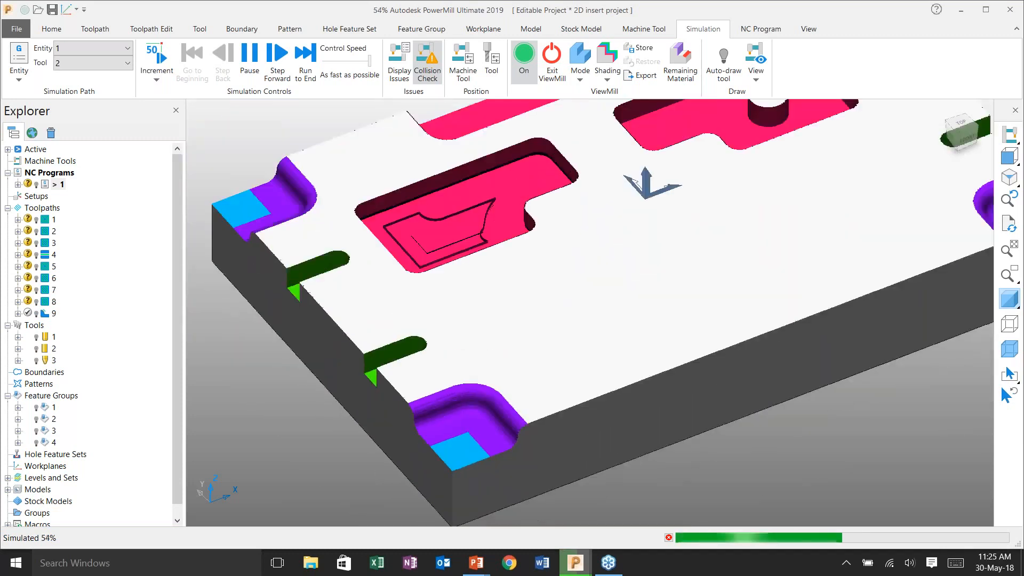
scroll(464, 424, "down", 5)
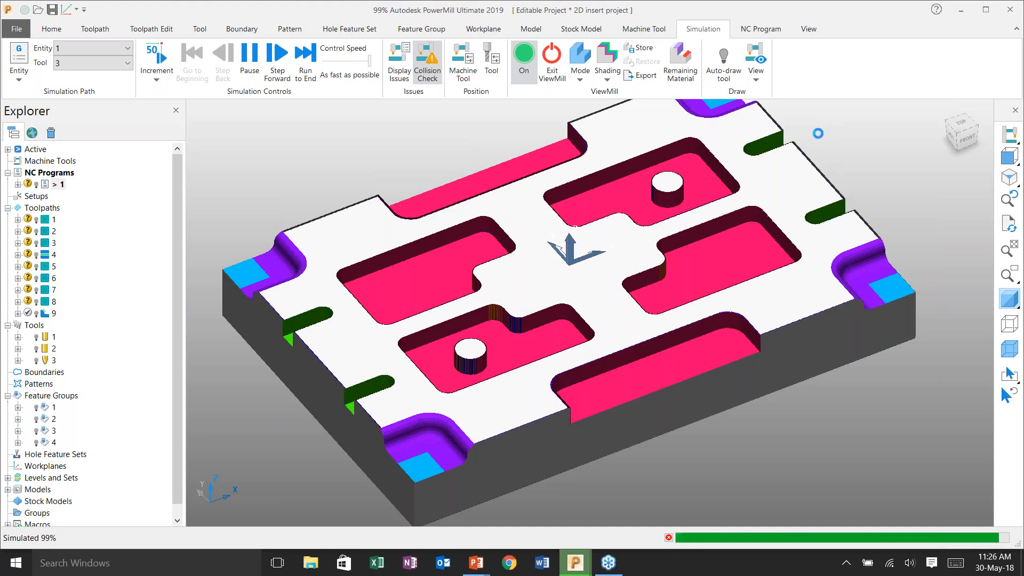
scroll(805, 148, "up", 6)
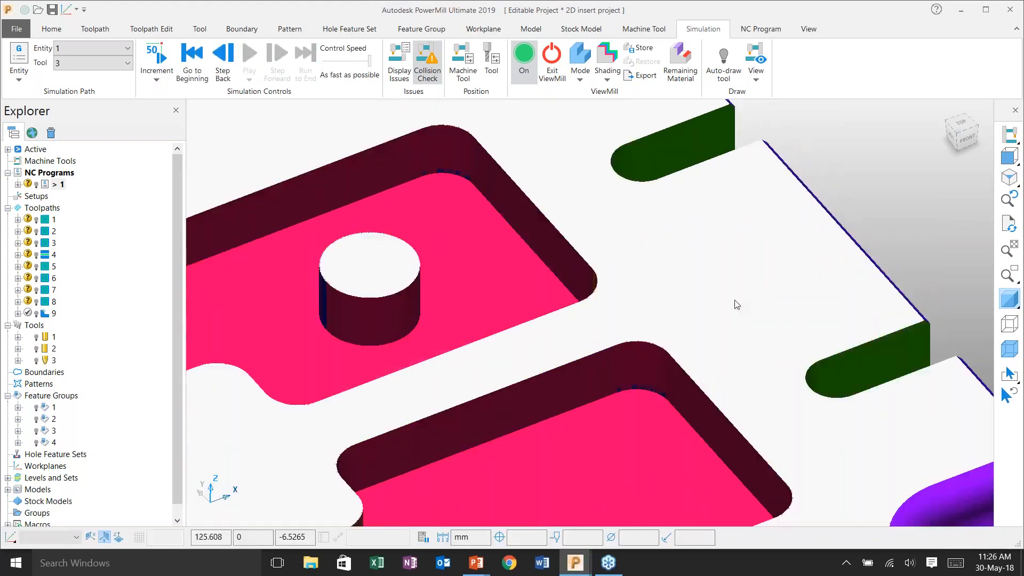
Inspect the simulated plate's open slots, chamfered edges and open side pocket up close, including an overall view
scroll(736, 304, "down", 4)
middle_click_drag(832, 352, 854, 361)
scroll(853, 359, "up", 4)
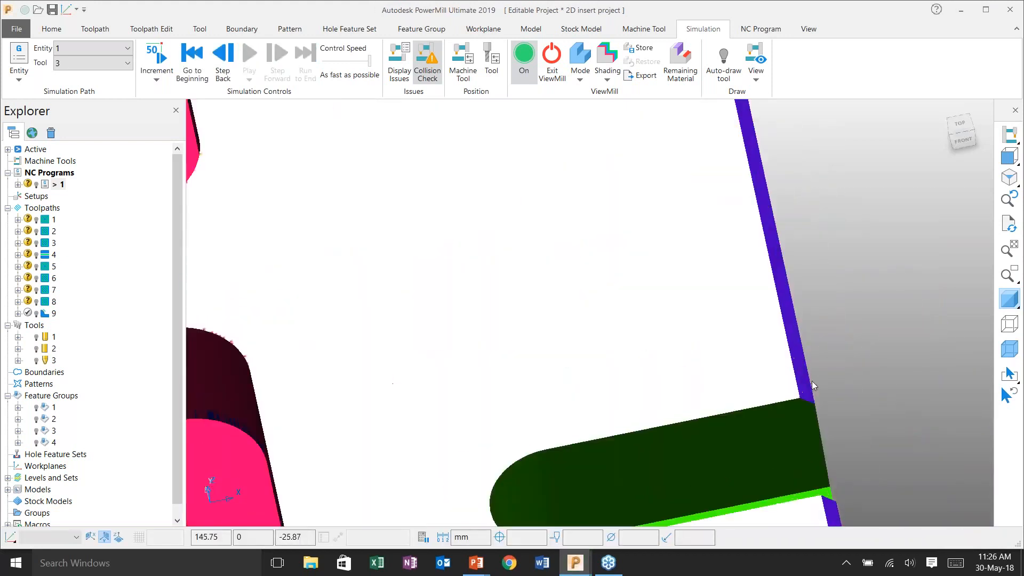
scroll(856, 318, "down", 1)
scroll(857, 319, "down", 3)
middle_click_drag(862, 259, 464, 380)
scroll(565, 299, "up", 5)
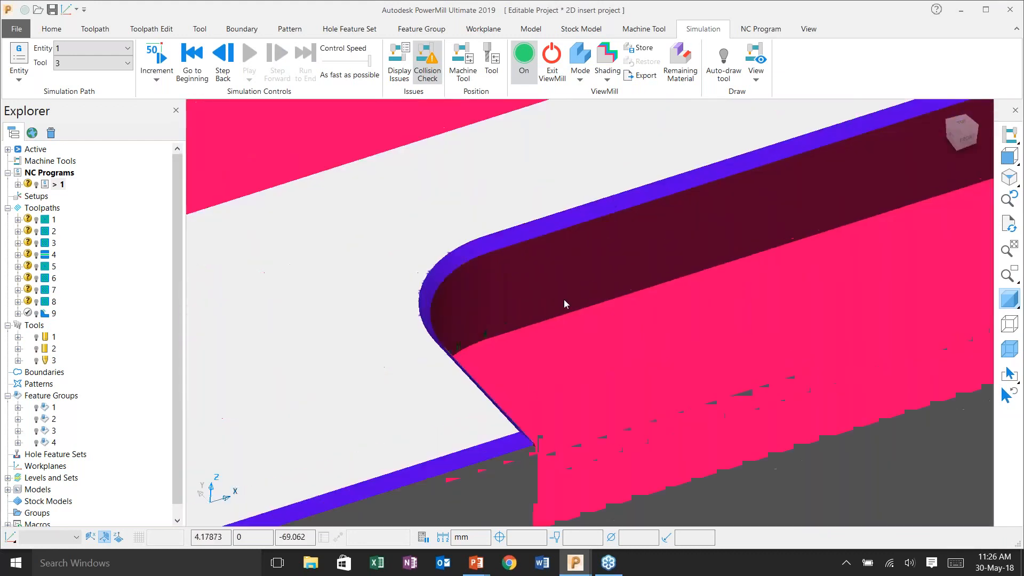
scroll(512, 372, "down", 5)
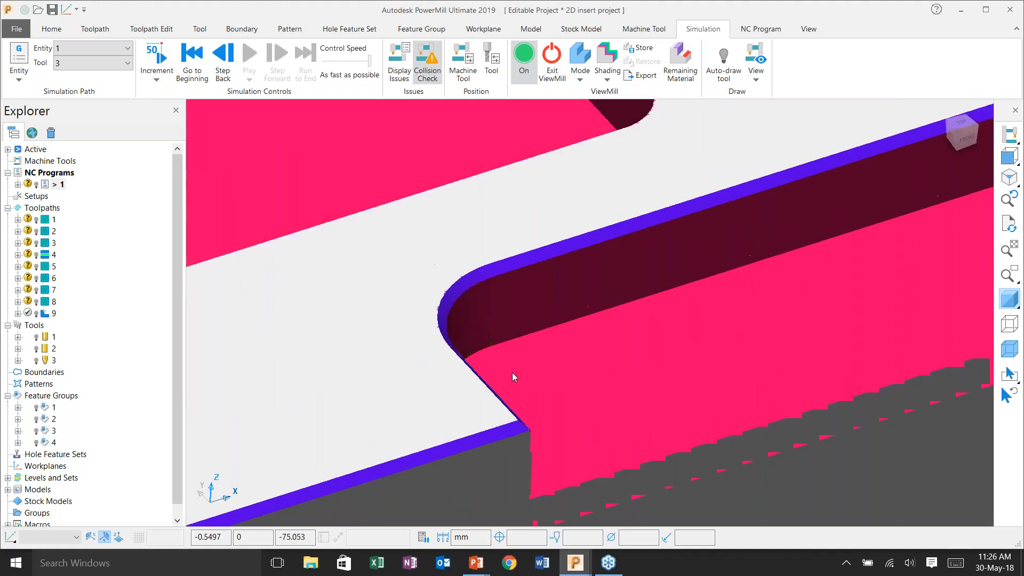
scroll(681, 325, "up", 2)
scroll(682, 326, "down", 3)
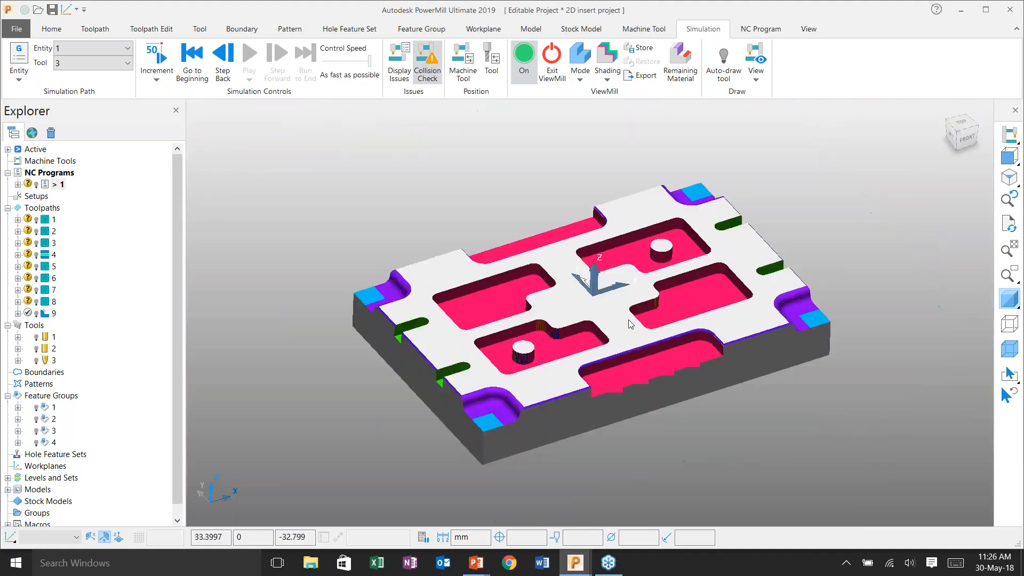
scroll(628, 319, "up", 3)
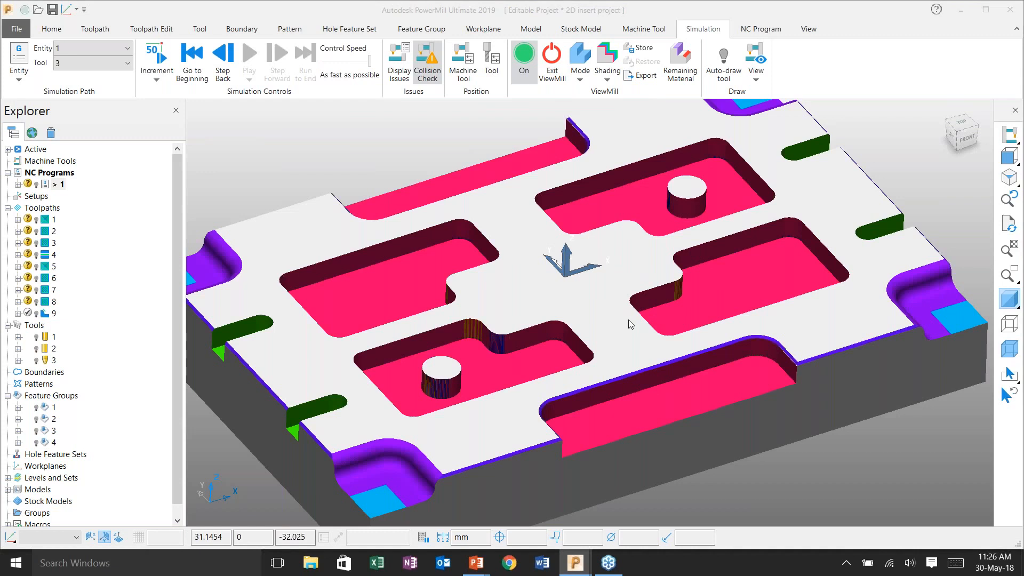
Switch to the PowerPoint presentation and advance to the slide about 2.5D machining using a 3D model
key("super+Tab")
double_click(538, 153)
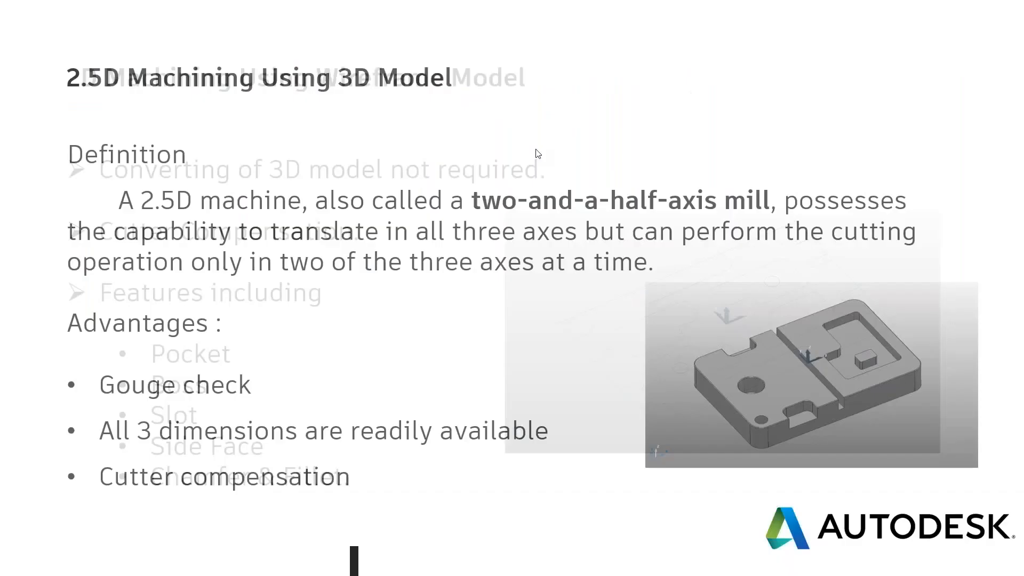
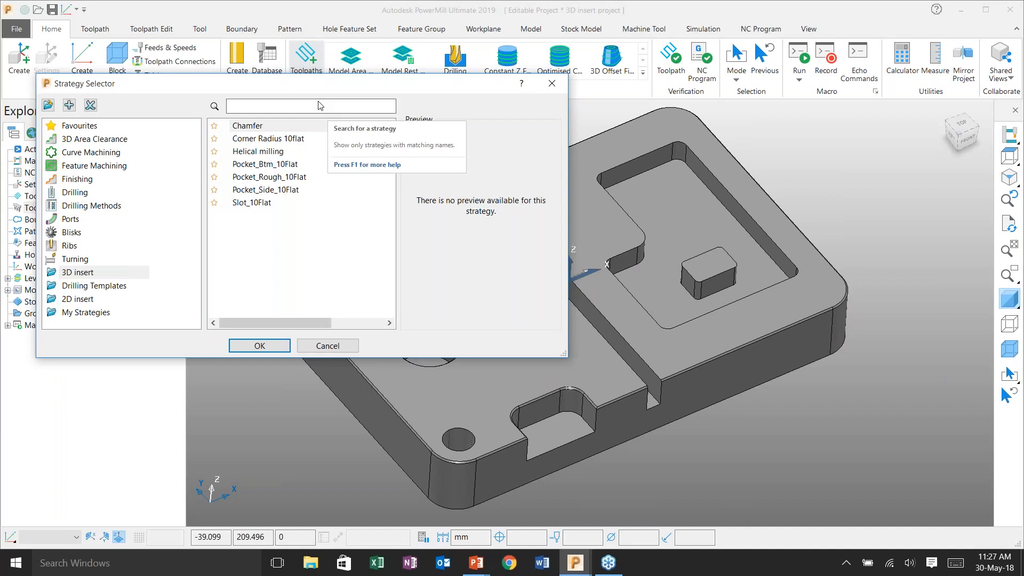
Start a toolpath for the 3D insert model from the saved 3D insert template Corner Radius 10flat
middle_click_drag(506, 322, 597, 297, "shift")
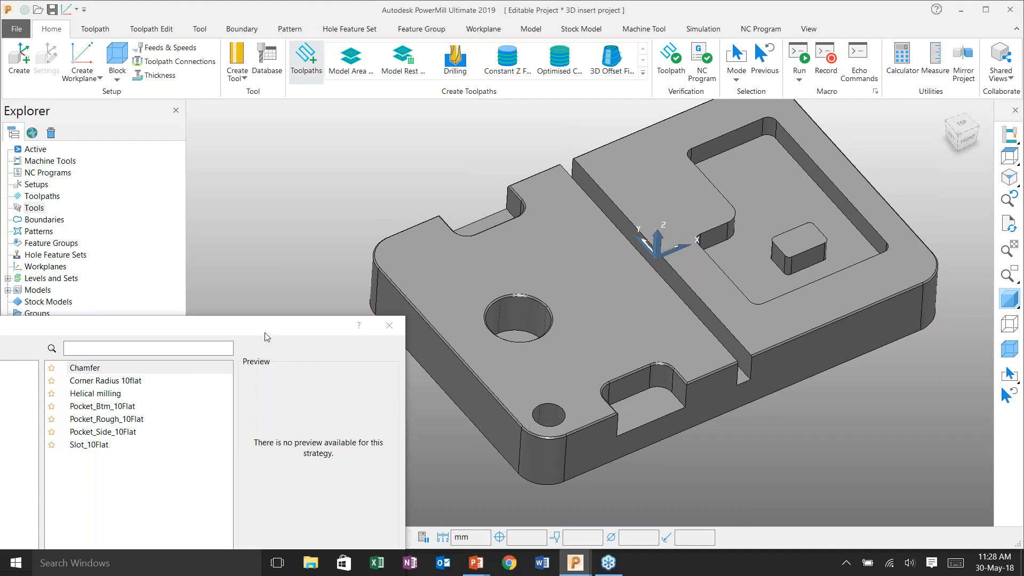
left_click_drag(265, 335, 367, 139)
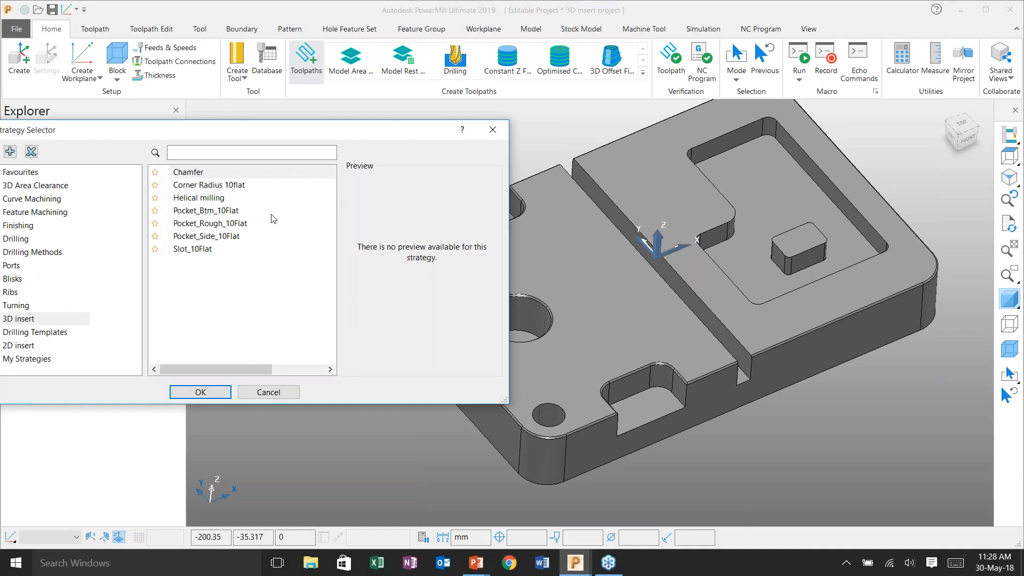
left_click(223, 186)
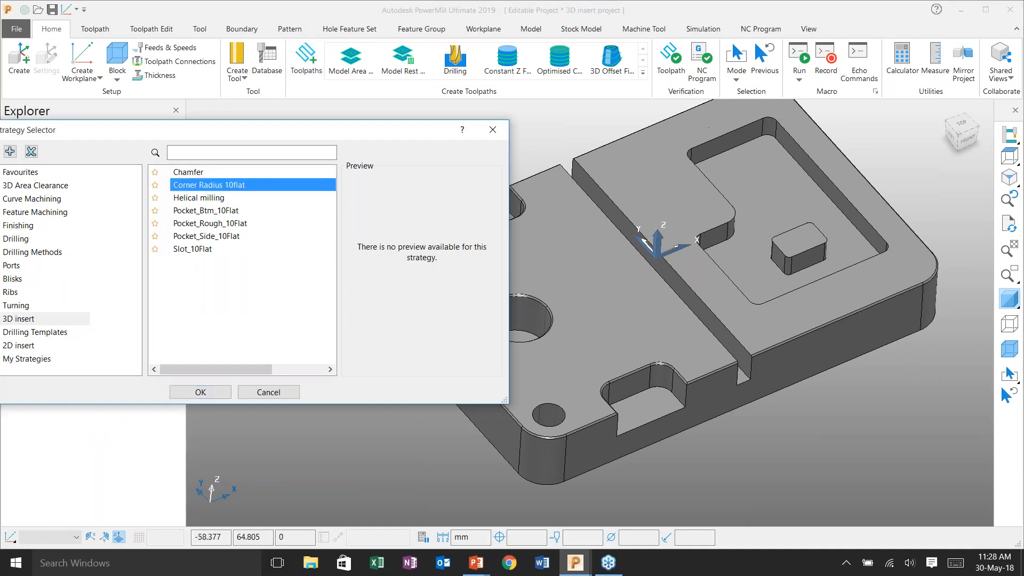
scroll(510, 482, "up", 5)
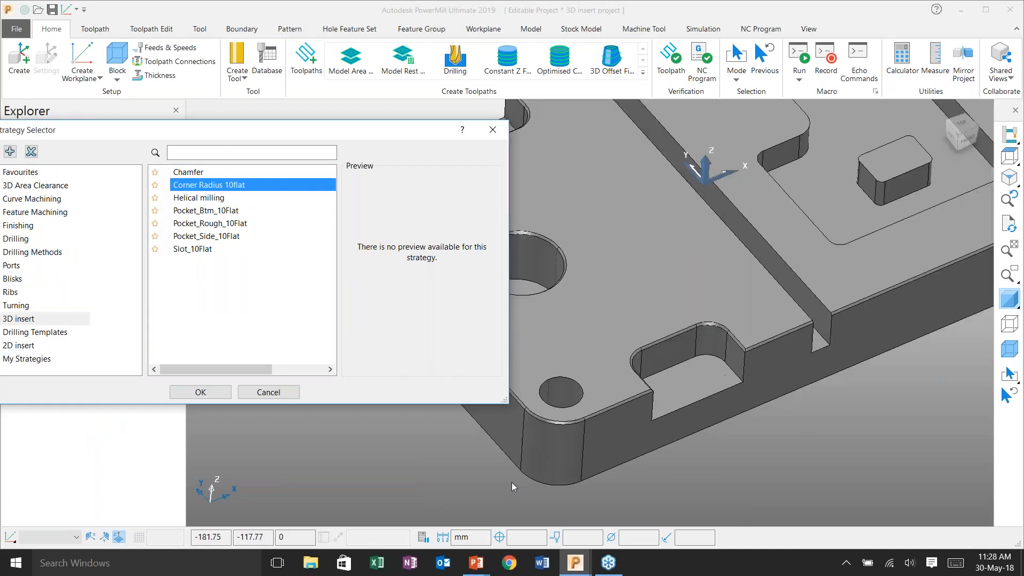
left_click(208, 393)
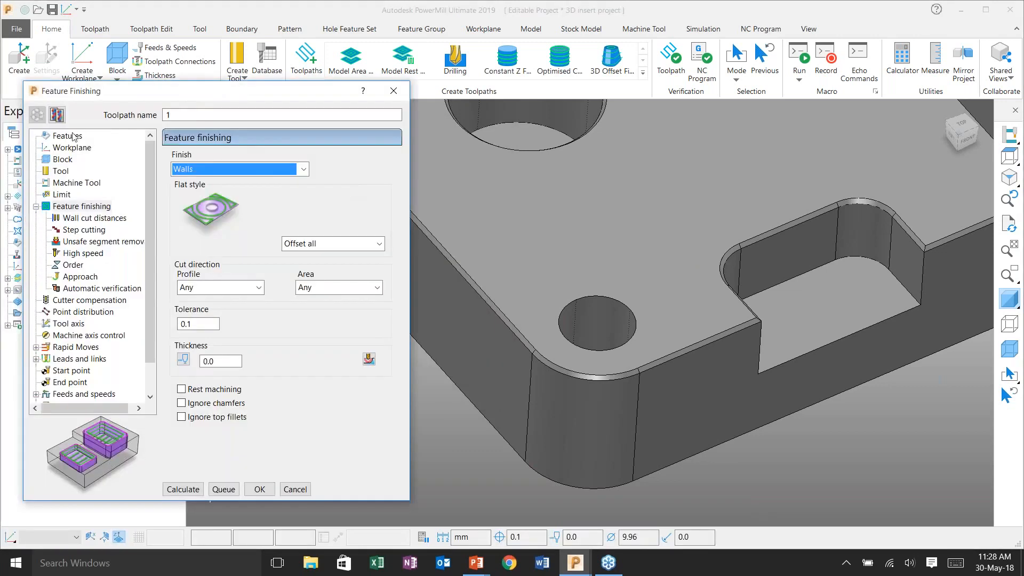
Open the feature group for editing from the toolpath's feature settings and set up side features created from surfaces
left_click(68, 137)
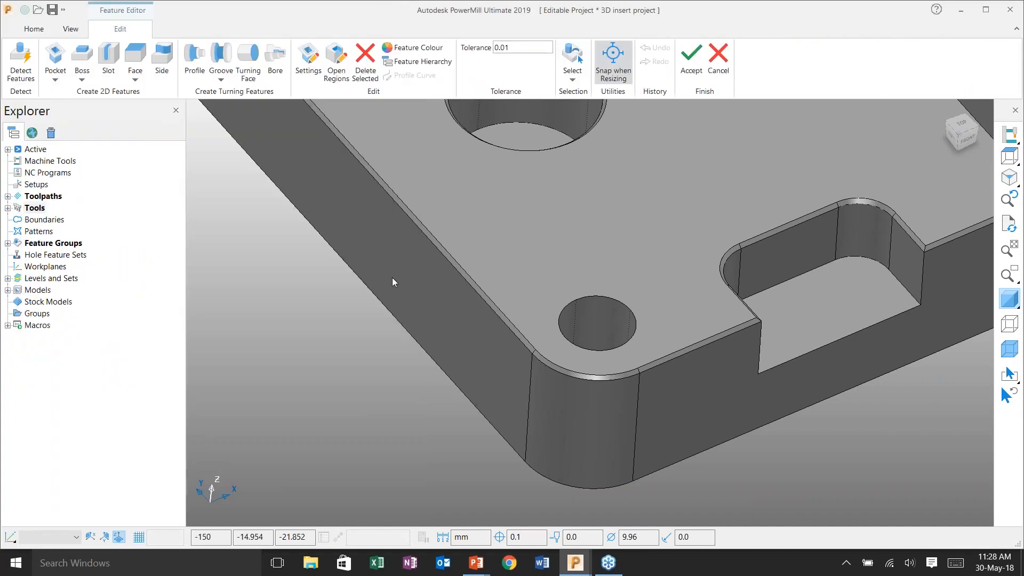
left_click(159, 63)
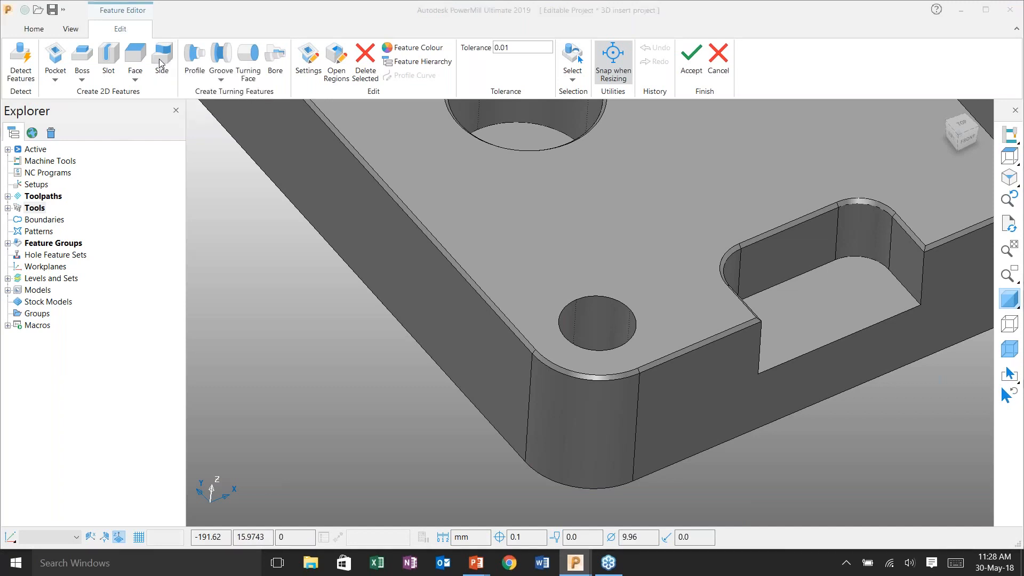
left_click_drag(160, 65, 102, 65)
left_click(58, 114)
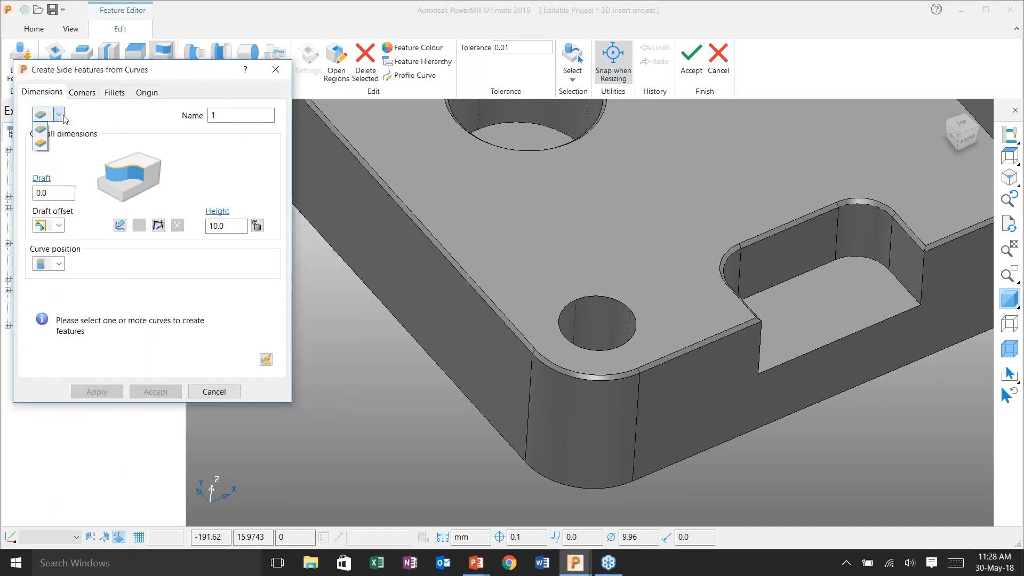
left_click(43, 144)
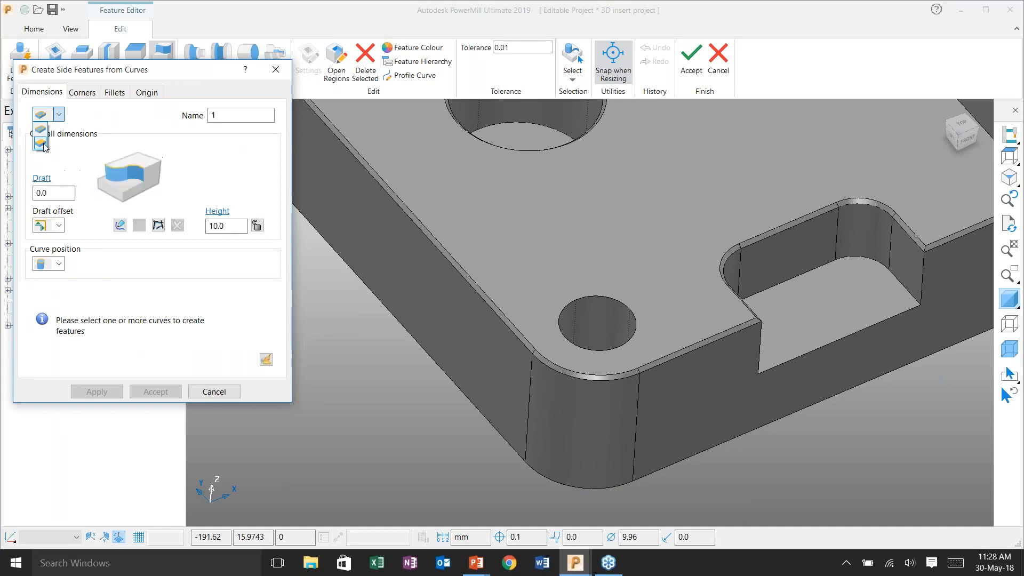
Create a side feature from the rounded front-left corner wall beside the small hole, raising its top to 0.0 for a 40.0 height
left_click(553, 426)
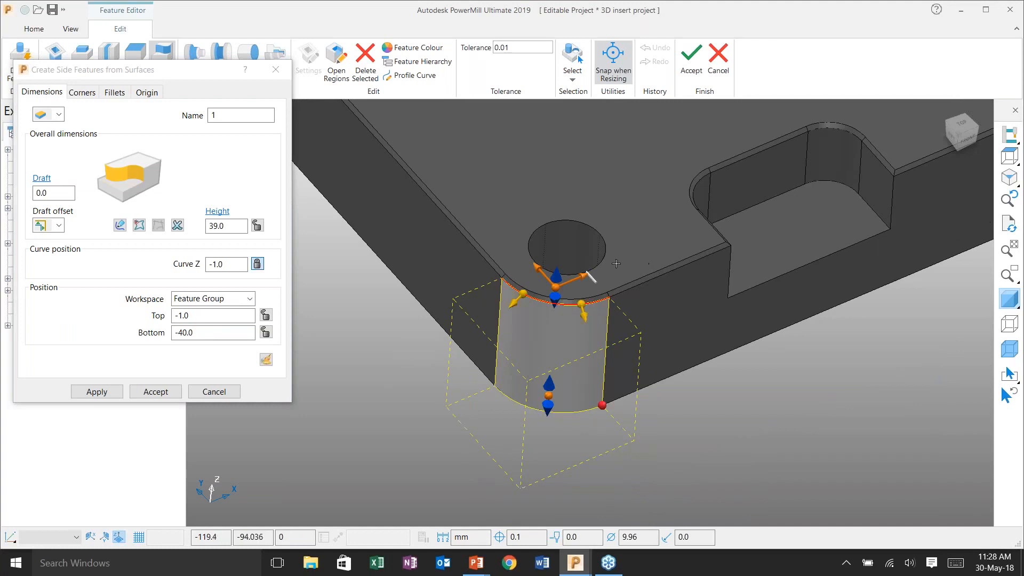
middle_click_drag(598, 327, 587, 280)
scroll(587, 279, "up", 8)
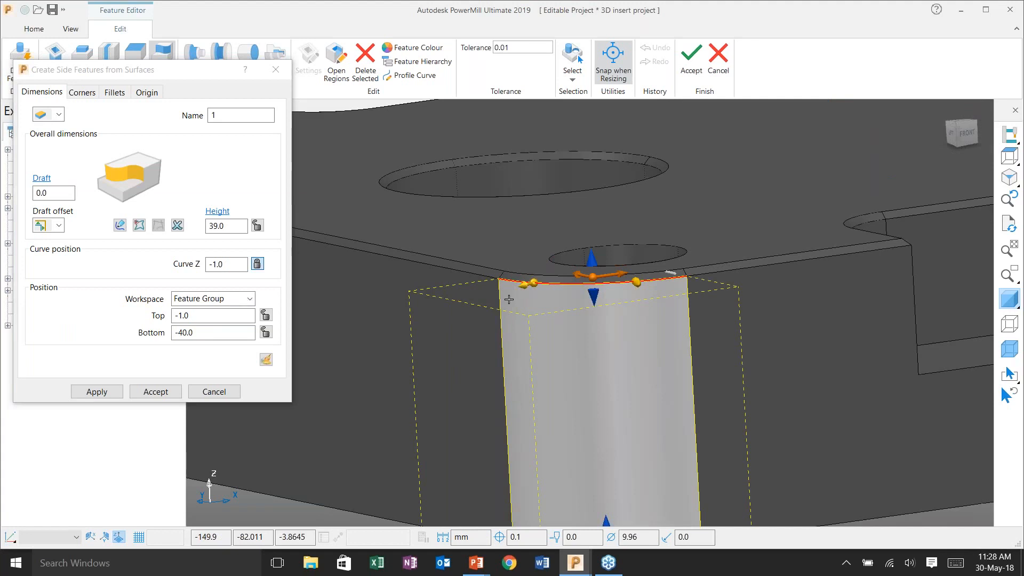
scroll(674, 228, "down", 8)
middle_click_drag(676, 188, 654, 309)
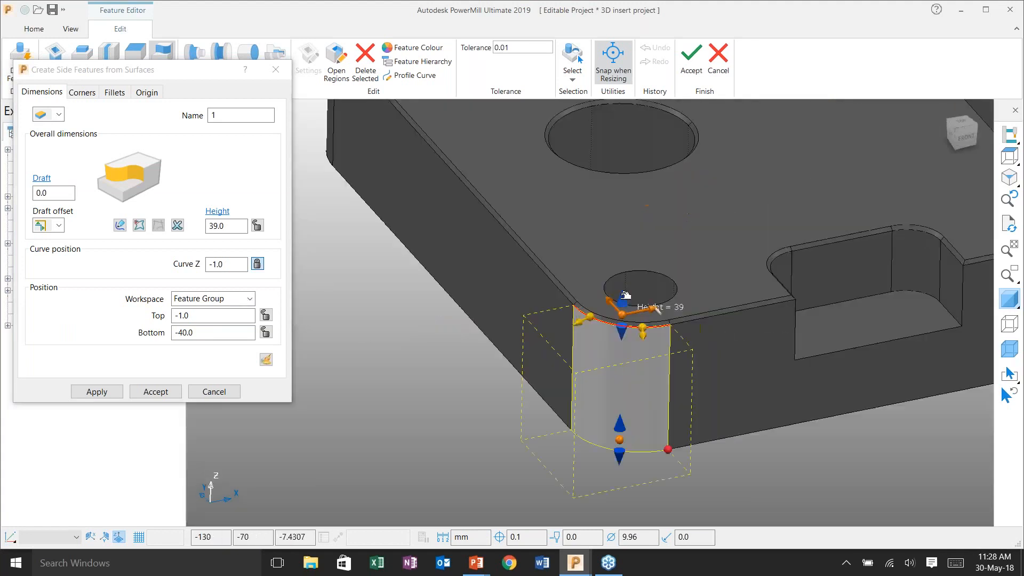
left_click_drag(655, 310, 654, 308)
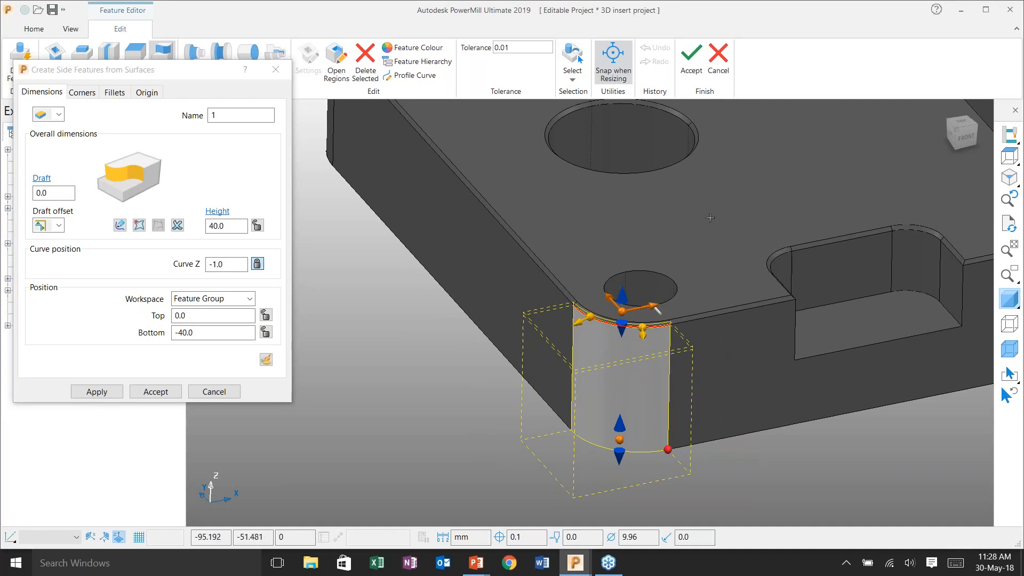
middle_click_drag(622, 207, 613, 280, "shift")
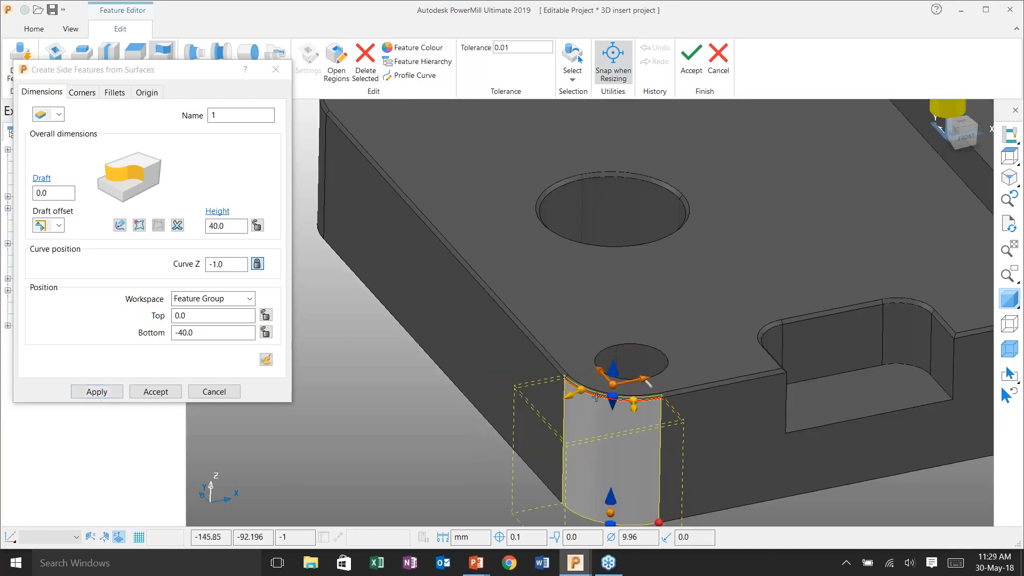
scroll(614, 394, "up", 8)
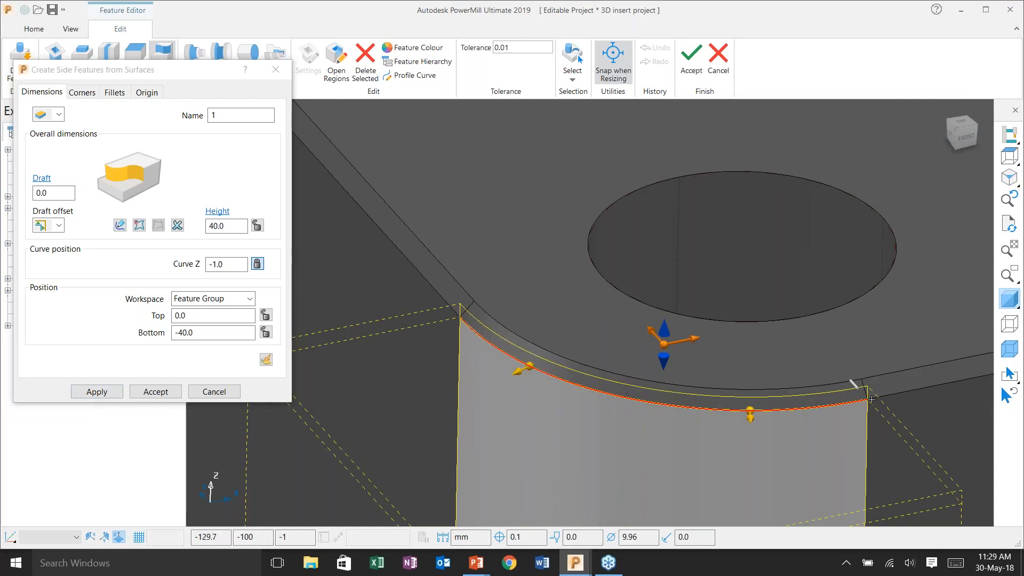
scroll(560, 427, "down", 8)
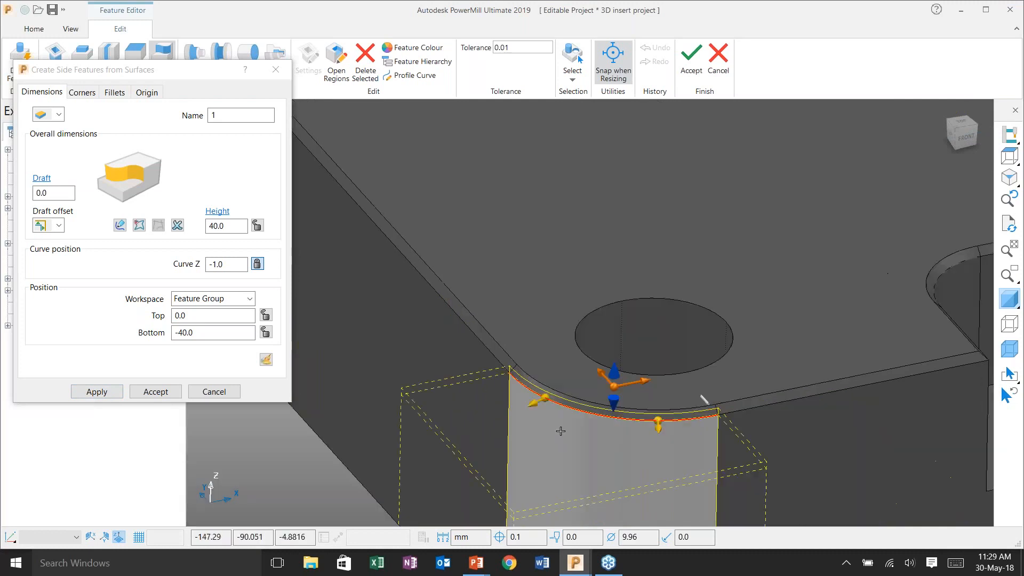
scroll(721, 335, "down", 2)
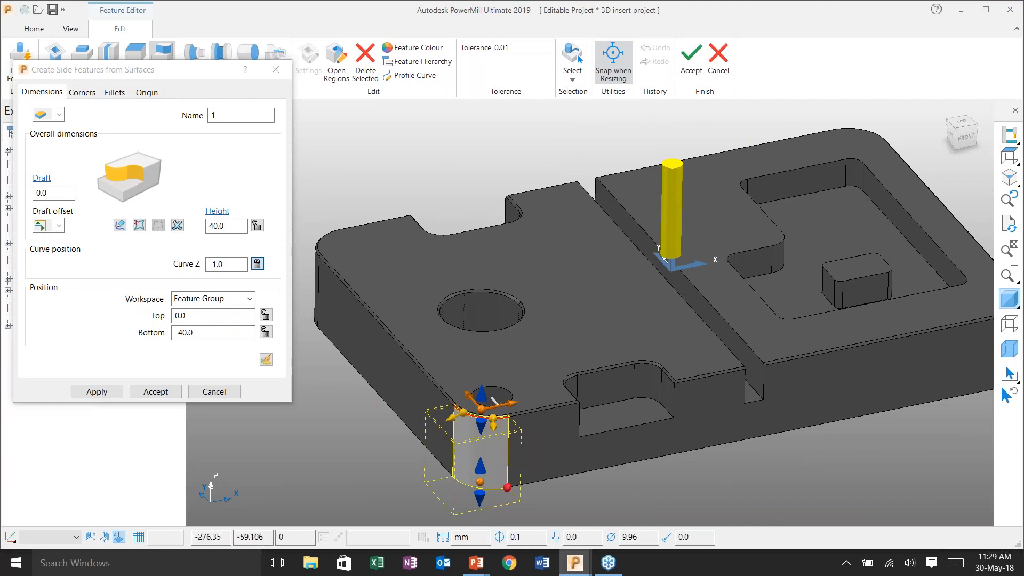
left_click(96, 391)
Create a second side feature from the rounded back-left corner wall, with its height extended to 40.0
middle_click_drag(453, 320, 506, 321, "shift")
key("ctrl+4")
scroll(618, 485, "up", 4)
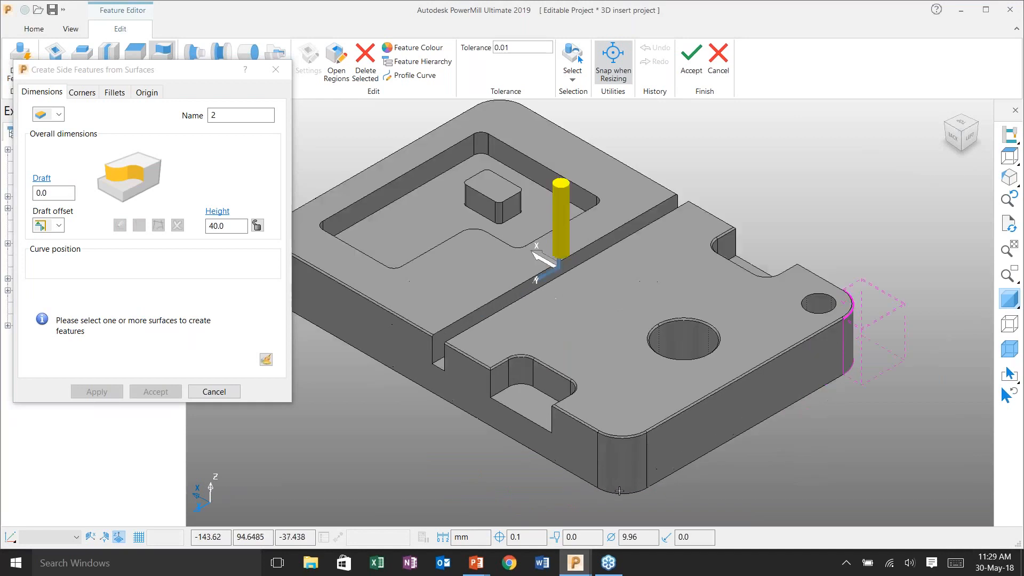
left_click(628, 455)
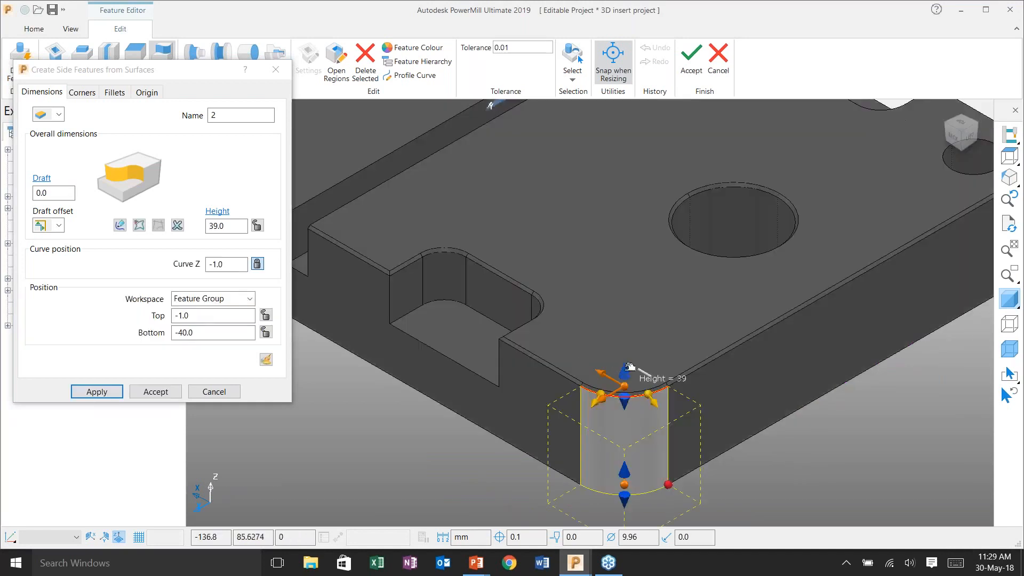
left_click(99, 391)
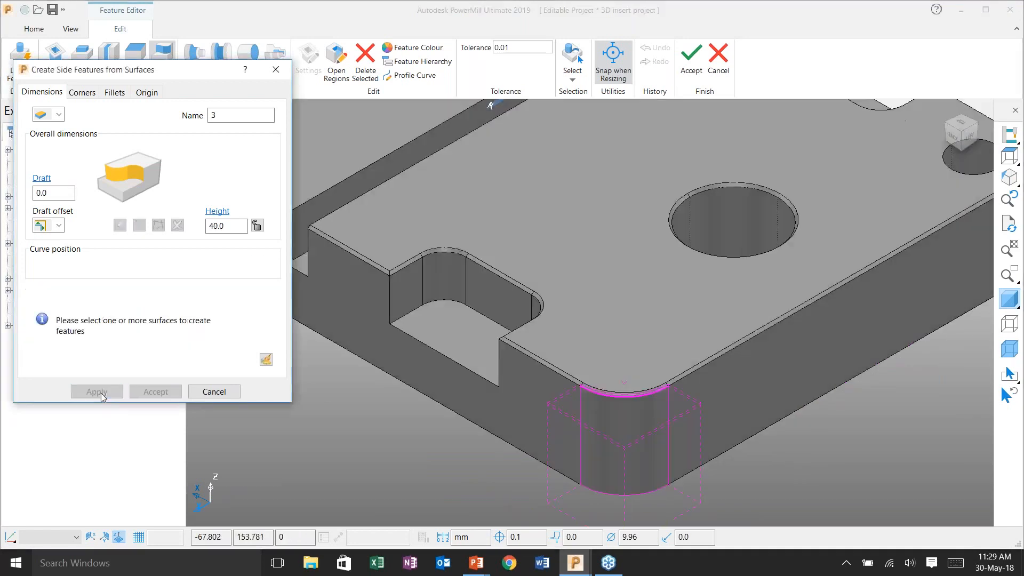
Create a third side feature from the rounded back-right corner wall, with top 0.0 and bottom -40.0
key("ctrl+3")
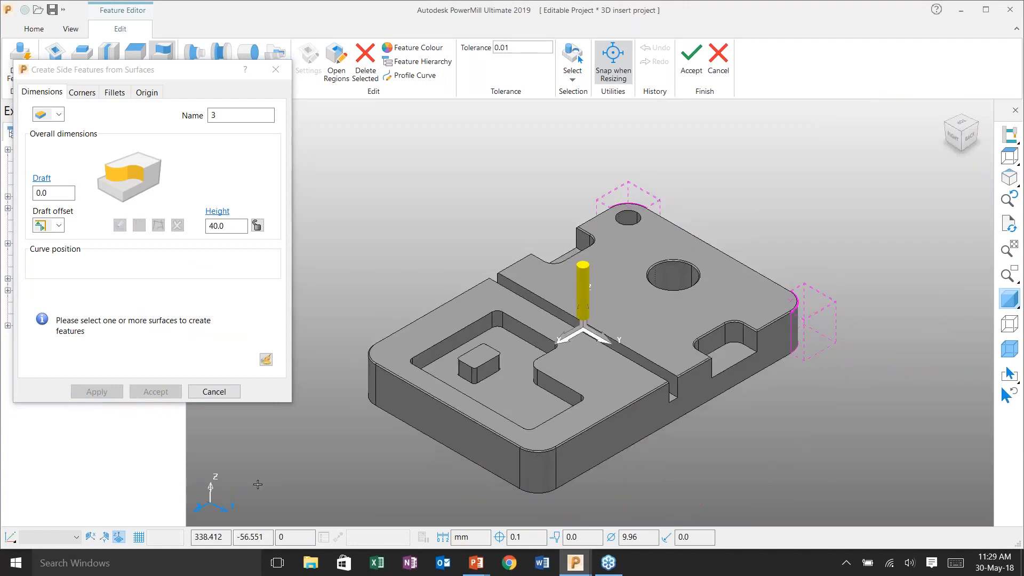
scroll(515, 487, "up", 5)
left_click(588, 428)
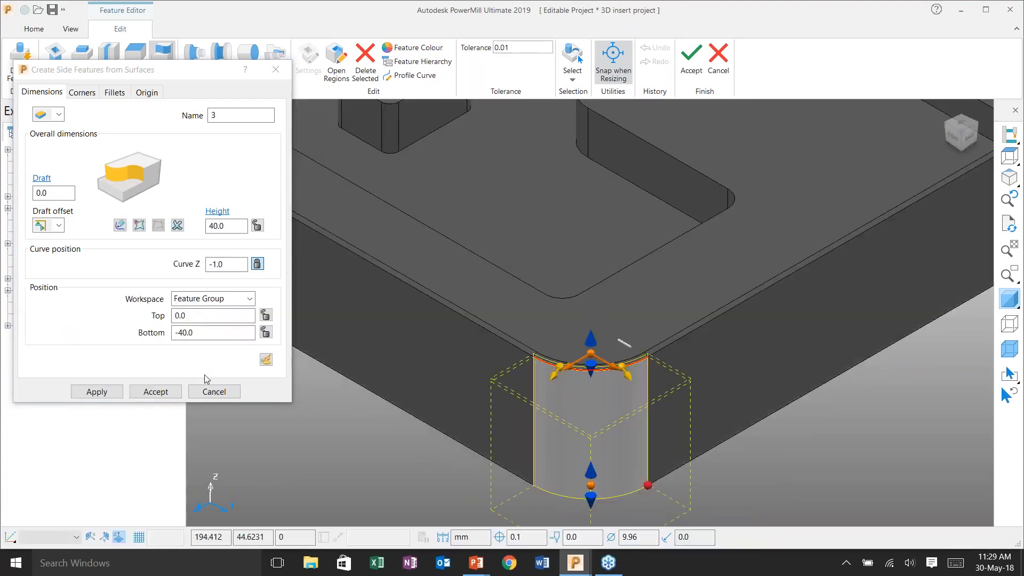
left_click(103, 394)
Create a fourth side feature from the rounded front-right corner wall with a height of 40.0
key("ctrl+3")
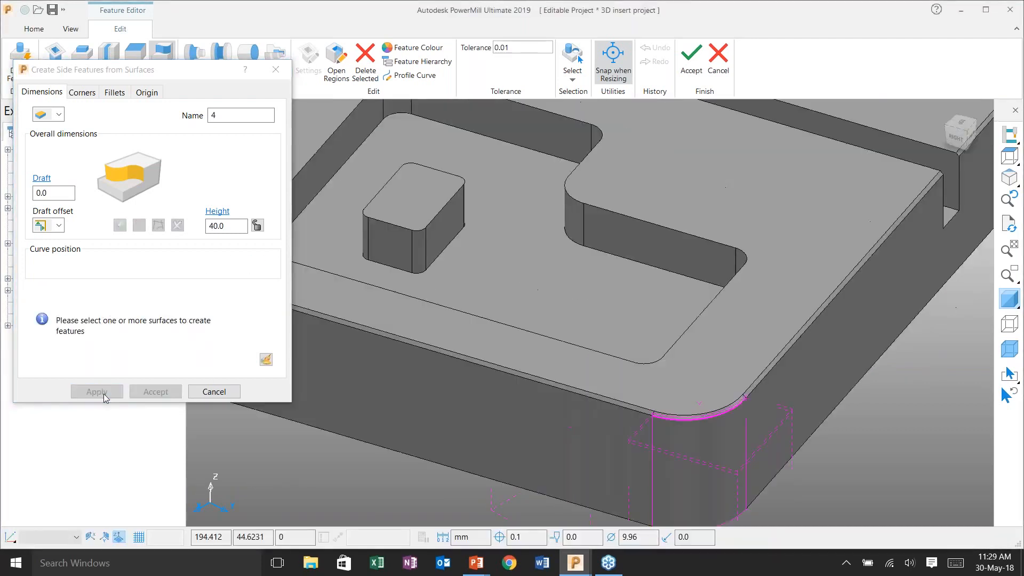
scroll(658, 480, "up", 5)
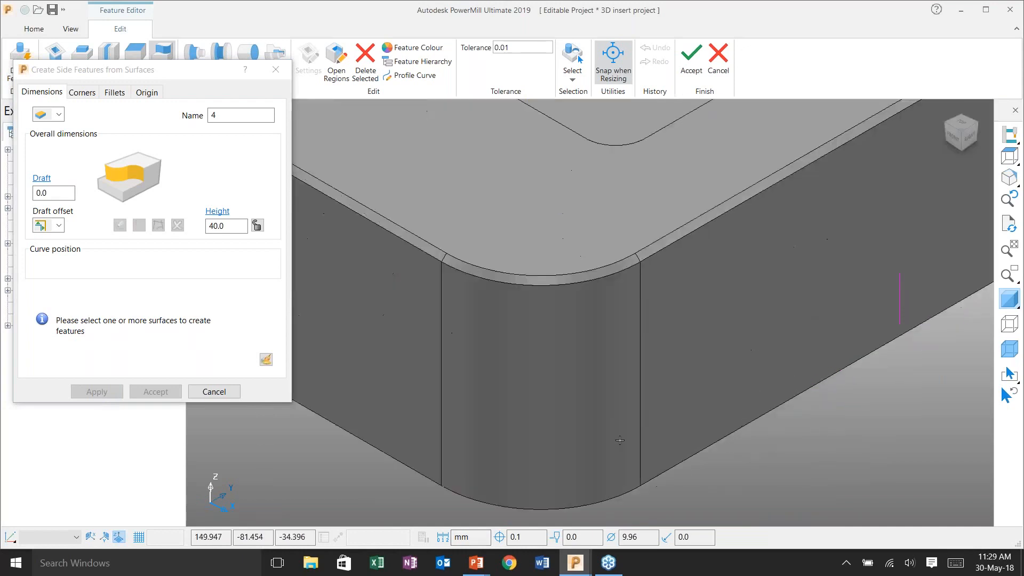
left_click(617, 441)
left_click(99, 392)
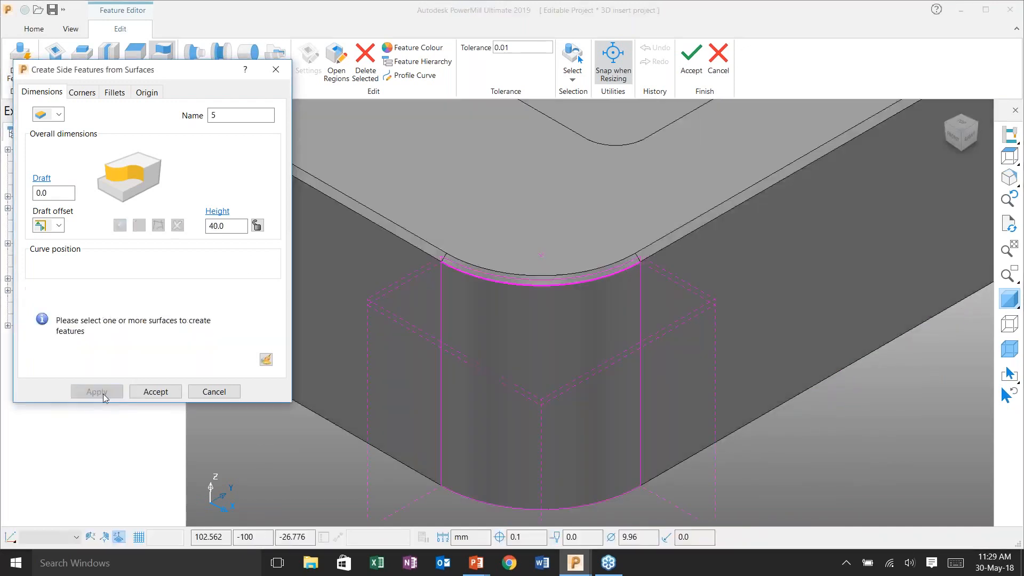
Accept the feature group edits and select all four corner side features for the Feature Finishing toolpath
key("ctrl+1")
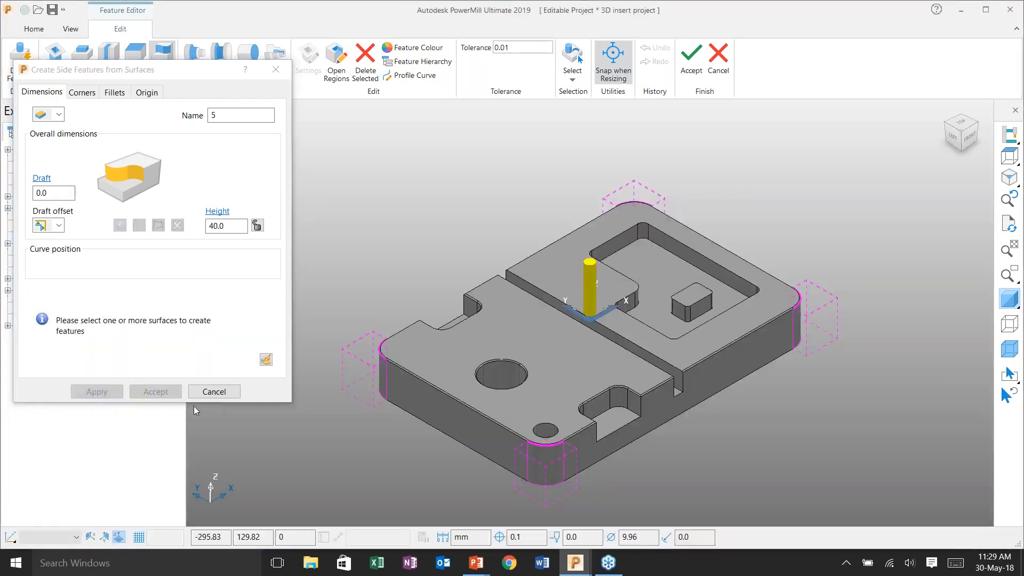
left_click(683, 68)
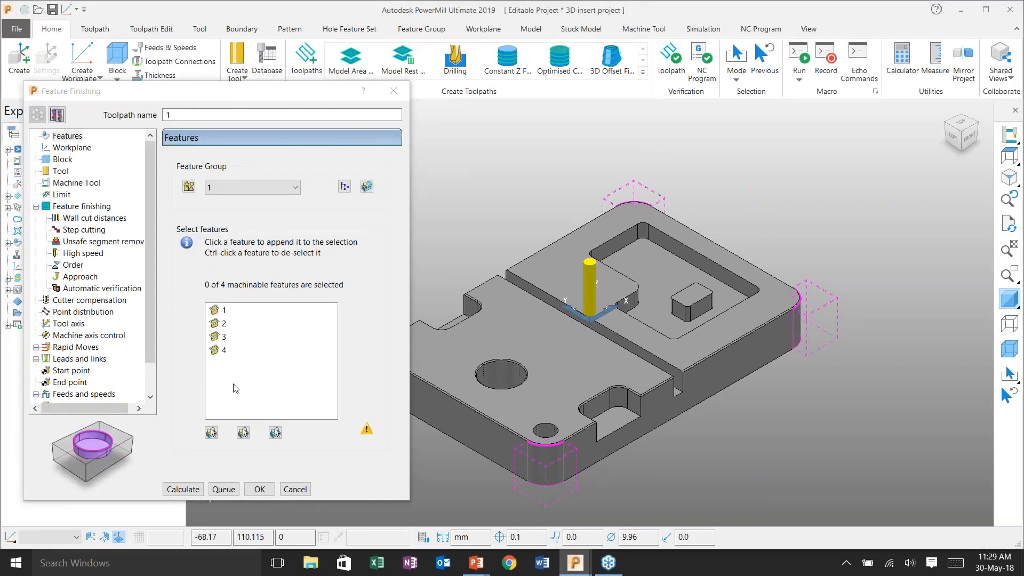
left_click(211, 432)
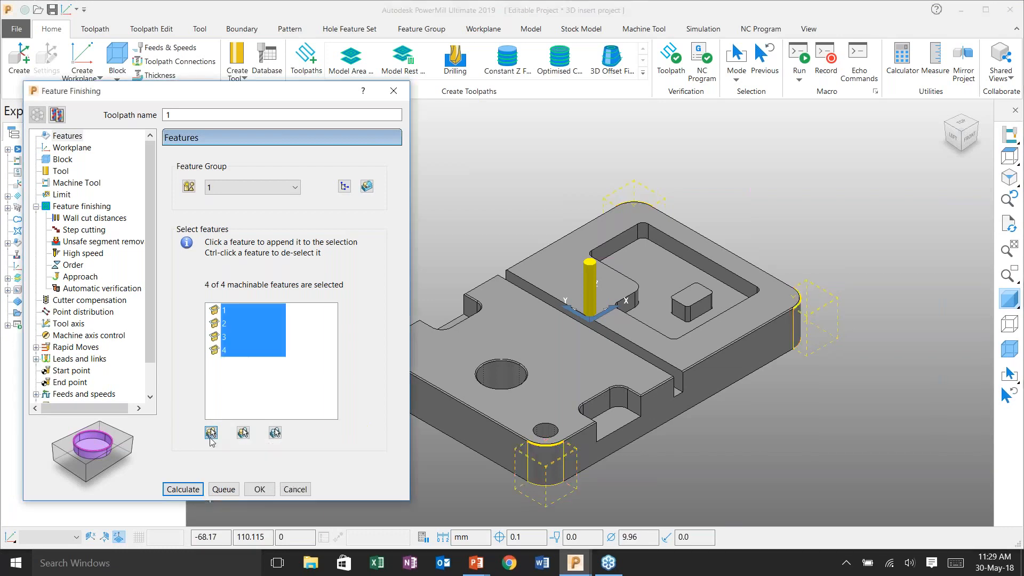
Calculate the Feature Finishing toolpath for the four corner features, close its settings and hide feature group 1
left_click(193, 489)
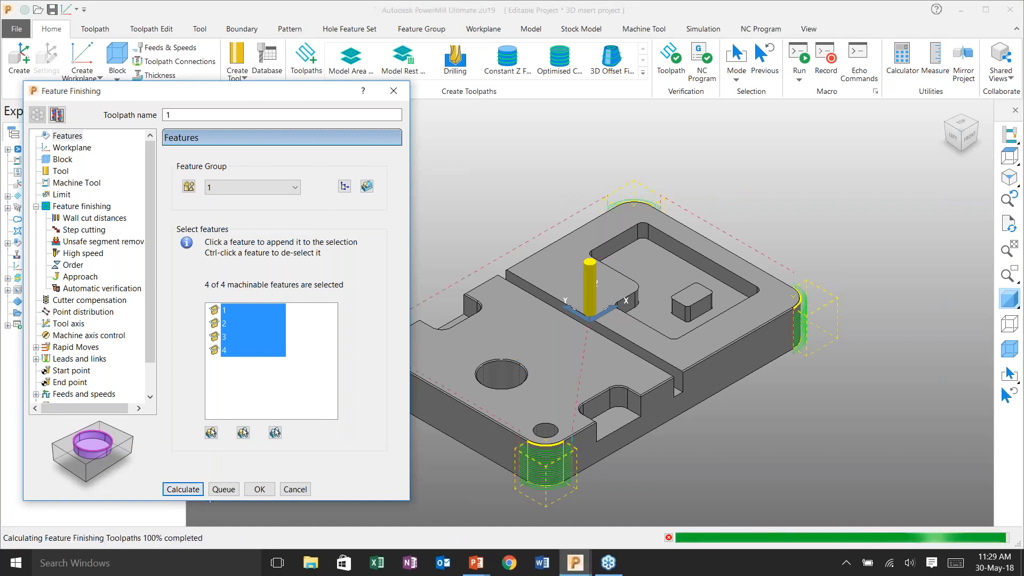
left_click(304, 494)
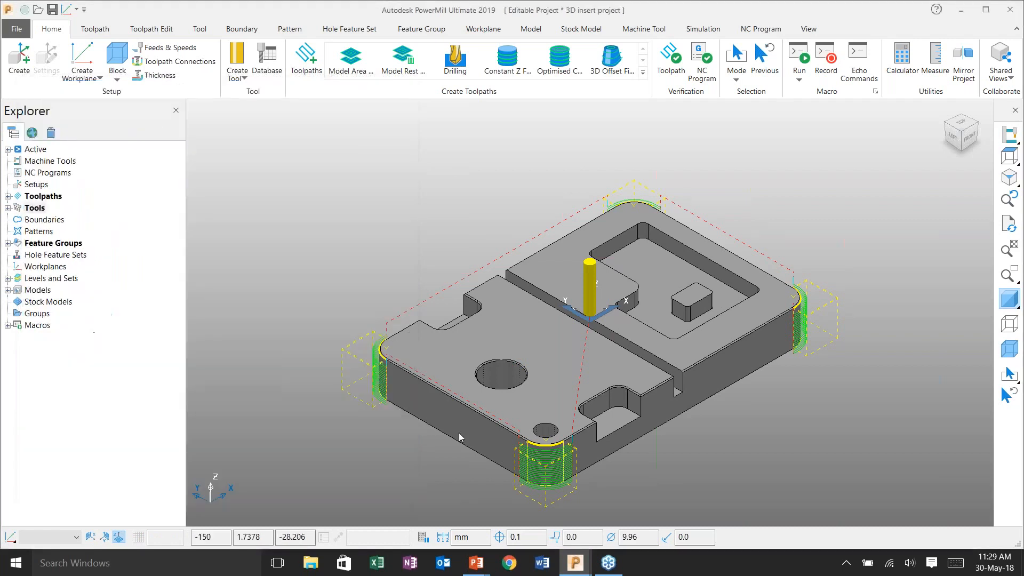
left_click(8, 244)
double_click(45, 255)
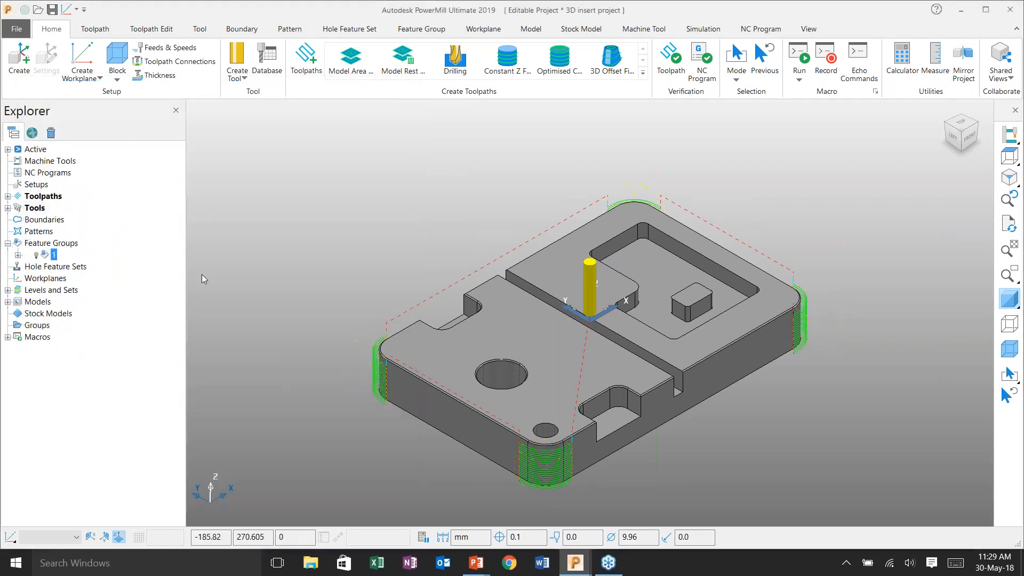
Examine the finishing passes around the front corner closely and review the statistics of toolpath 1
middle_click_drag(473, 410, 479, 306, "shift")
middle_click_drag(551, 389, 552, 333, "shift")
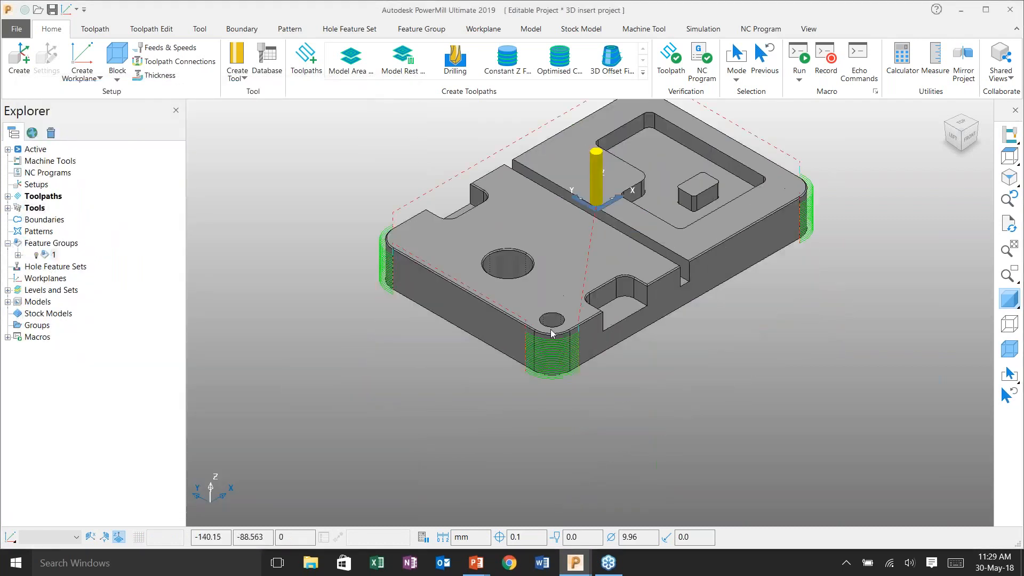
scroll(551, 330, "up", 8)
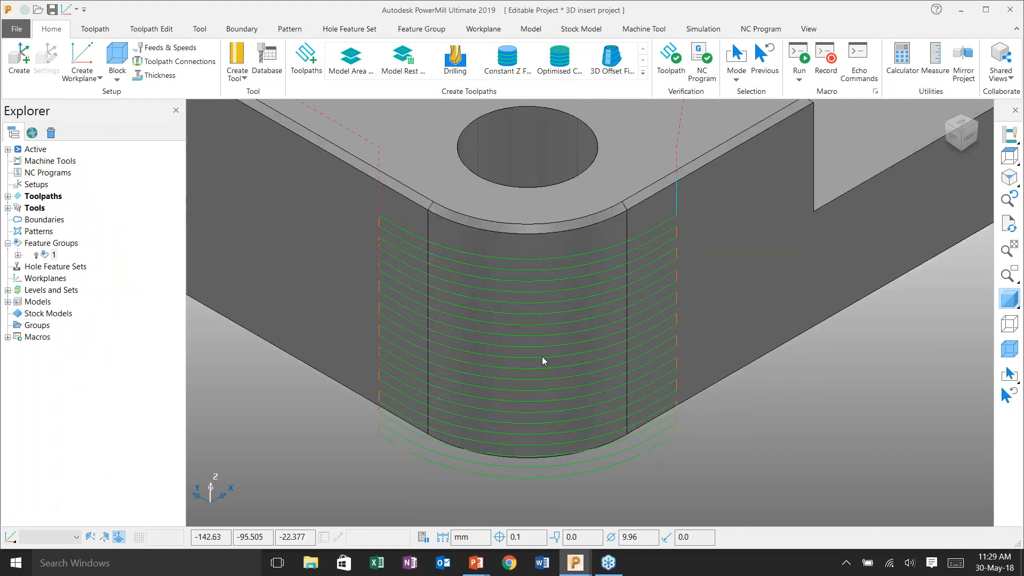
scroll(542, 356, "up", 3)
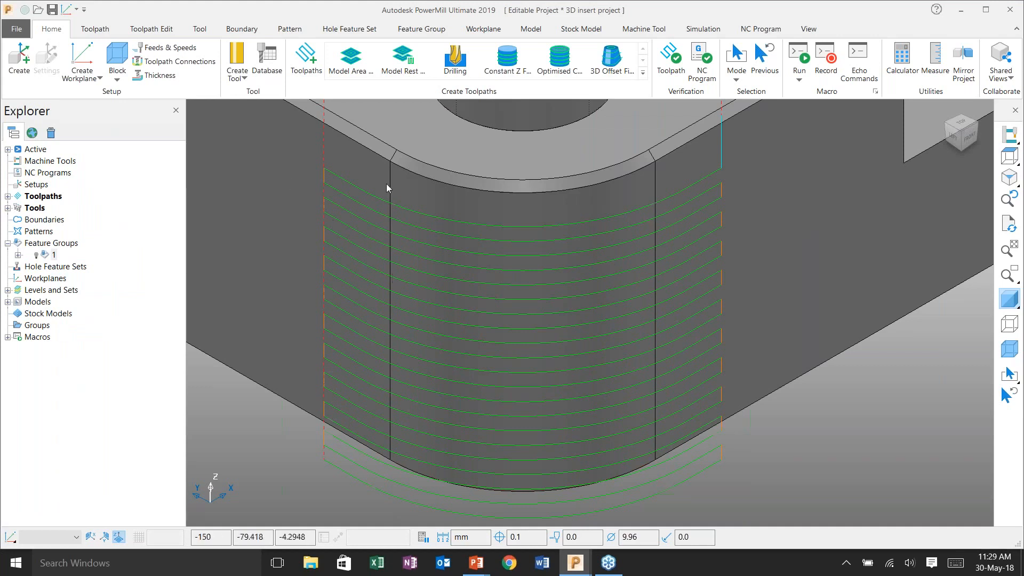
left_click(8, 196)
mouse_move(46, 215)
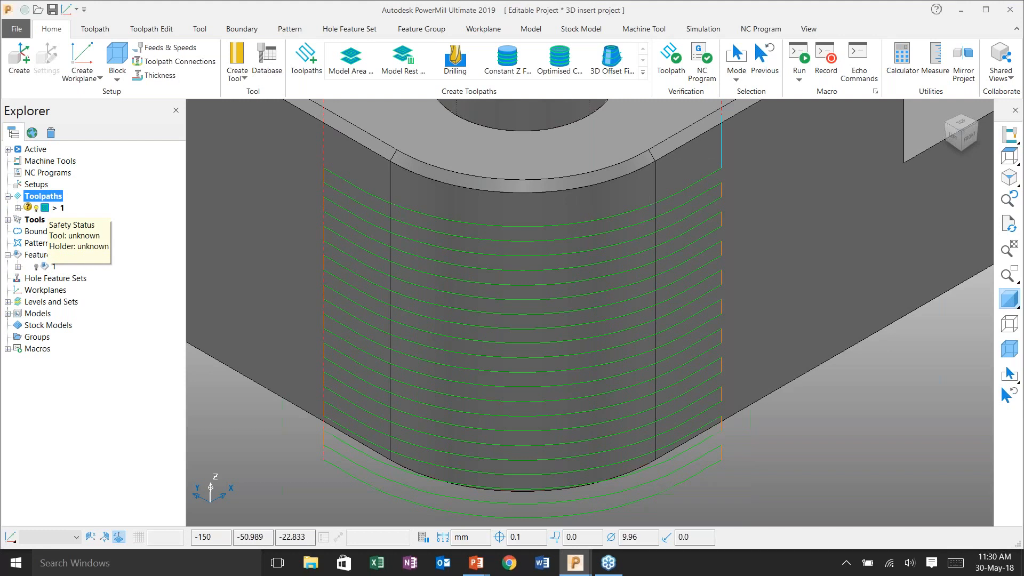
right_click(56, 208)
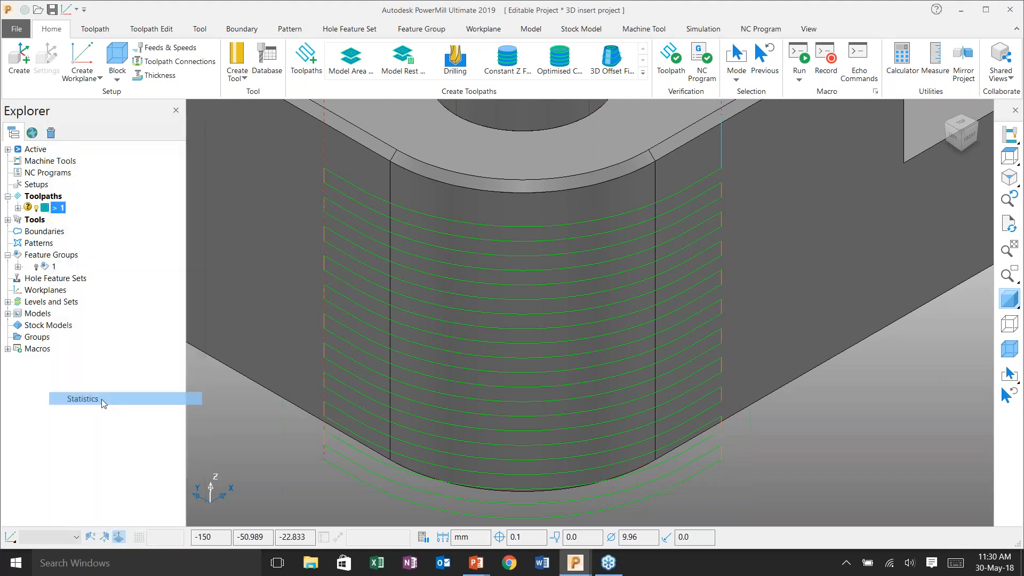
left_click(102, 399)
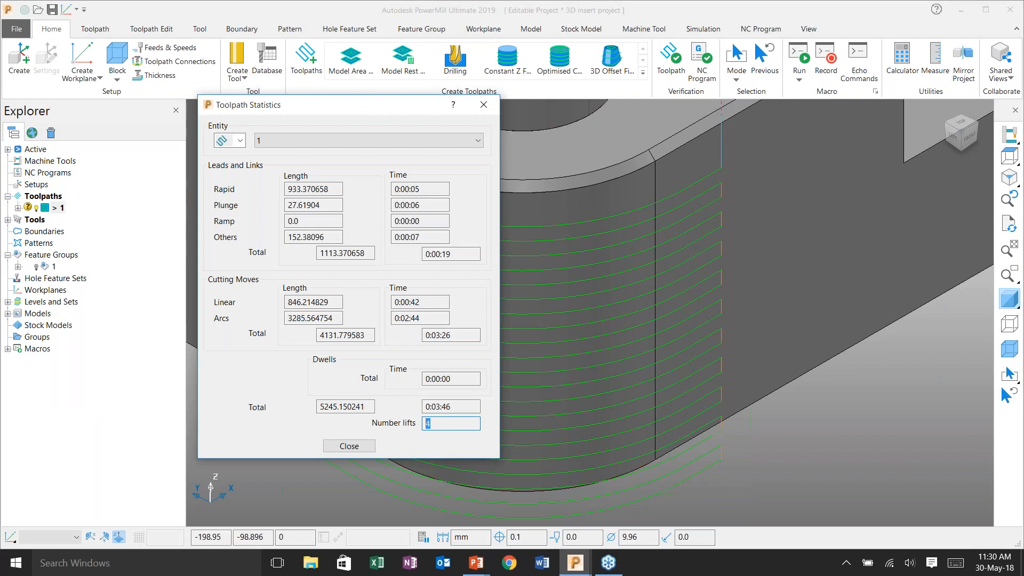
left_click(482, 104)
Start a toolpath from the Slot_10Flat template in 3D insert, and create feature group 2 for editing
scroll(663, 284, "down", 4)
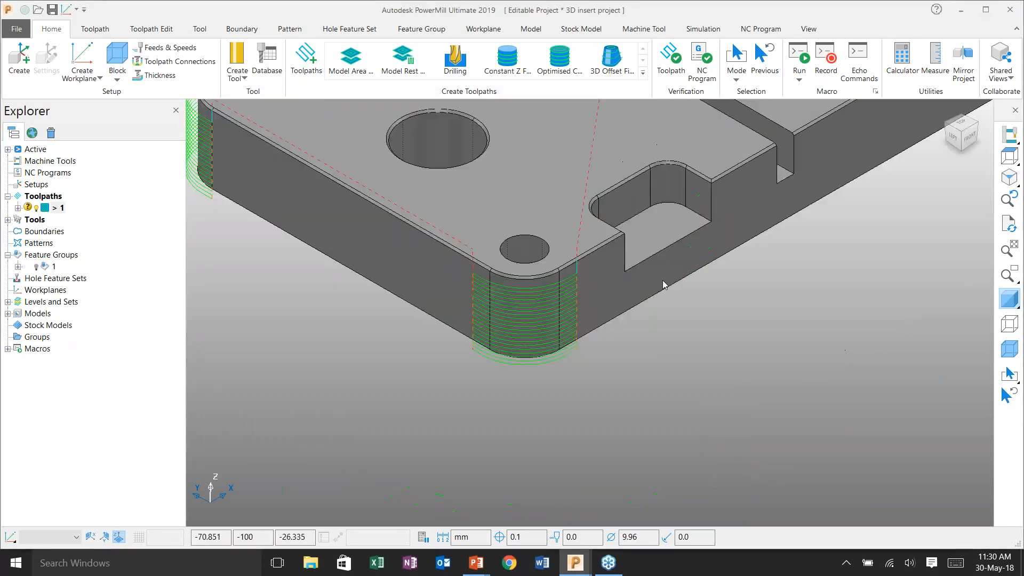
scroll(663, 285, "down", 3)
middle_click_drag(662, 255, 525, 306)
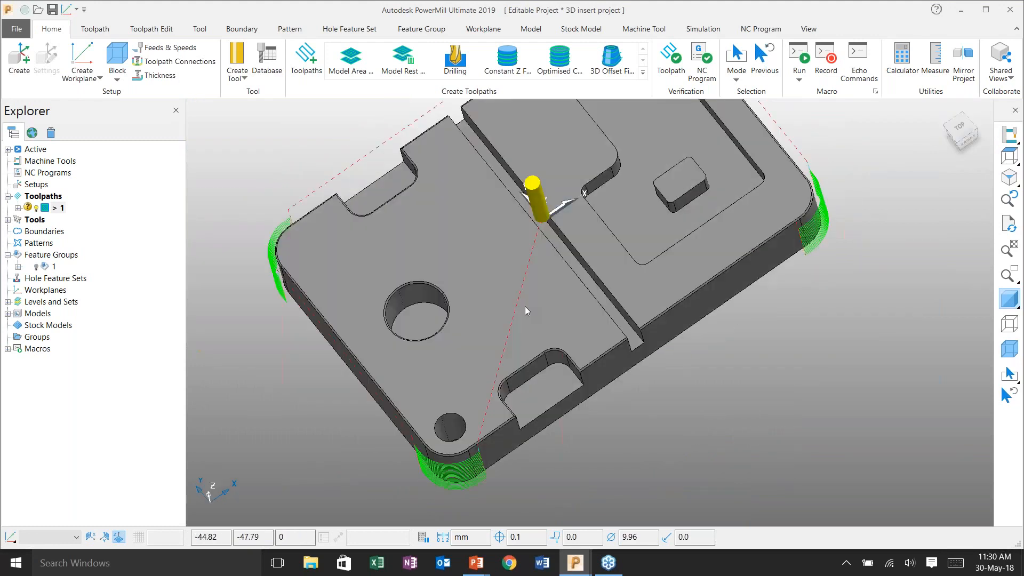
scroll(648, 193, "up", 3)
scroll(648, 193, "down", 2)
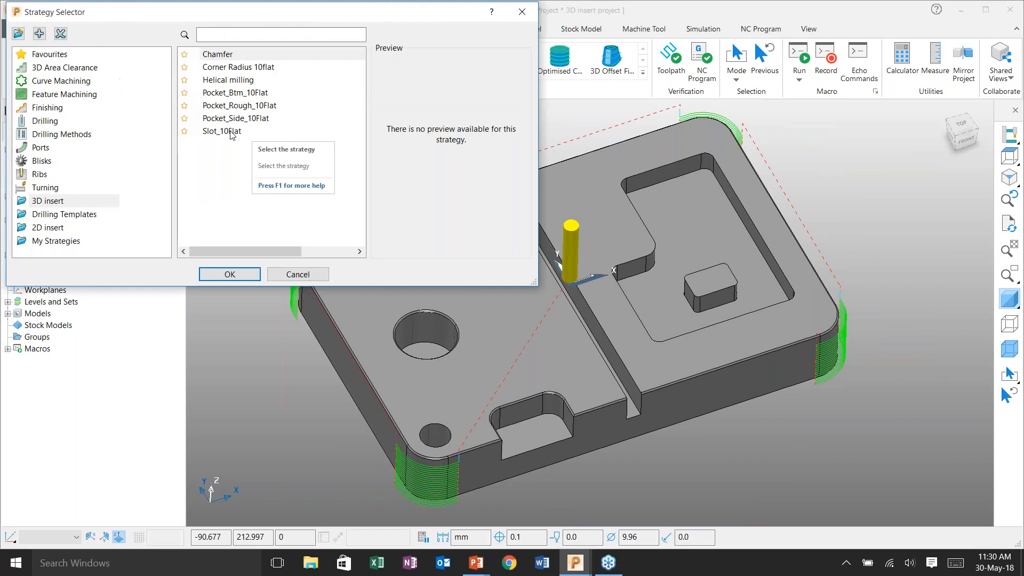
left_click(232, 131)
left_click(230, 274)
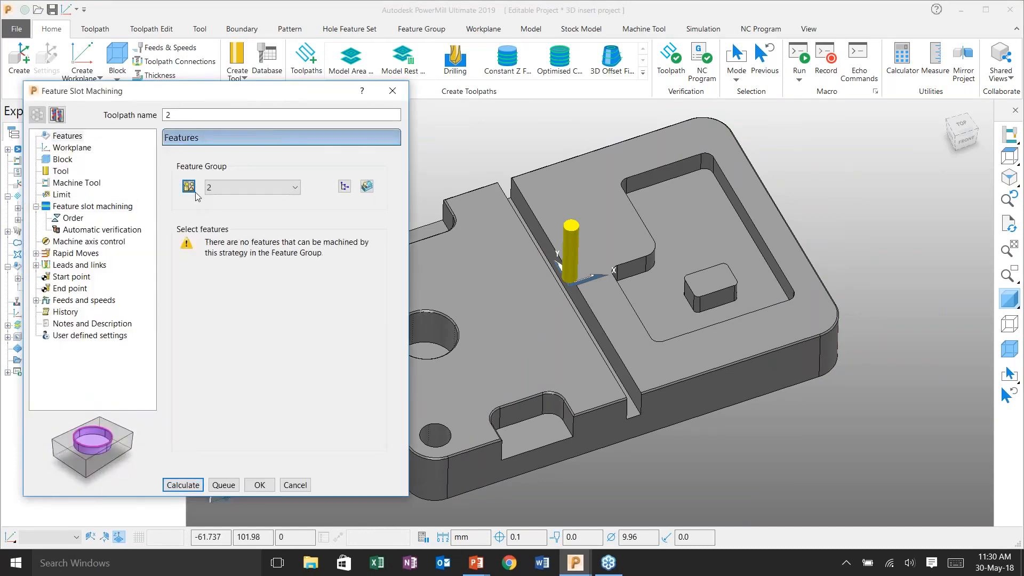
left_click(367, 186)
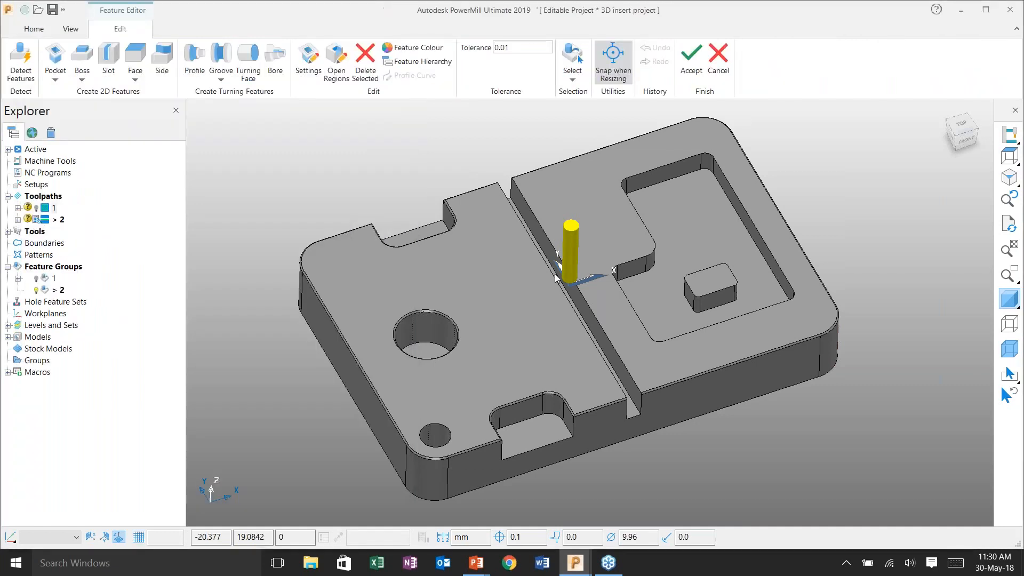
Begin a slot feature in feature group 2 with its slot position set to Left
middle_click_drag(555, 277, 549, 252)
middle_click_drag(826, 240, 815, 208)
scroll(628, 308, "up", 2)
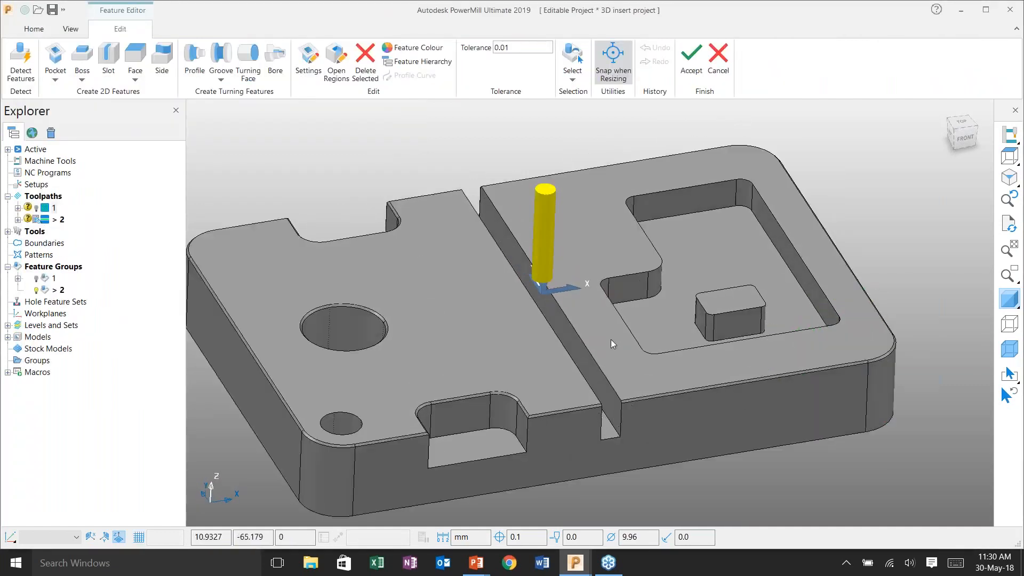
middle_click_drag(610, 247, 643, 269)
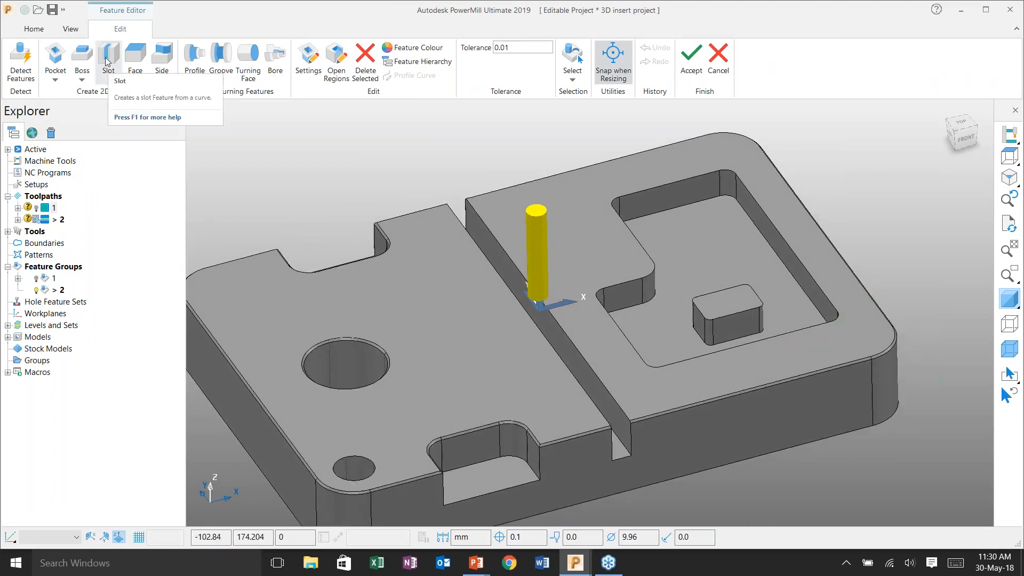
left_click(107, 61)
left_click_drag(178, 80, 249, 104)
middle_click_drag(381, 246, 442, 222, "shift")
left_click(151, 188)
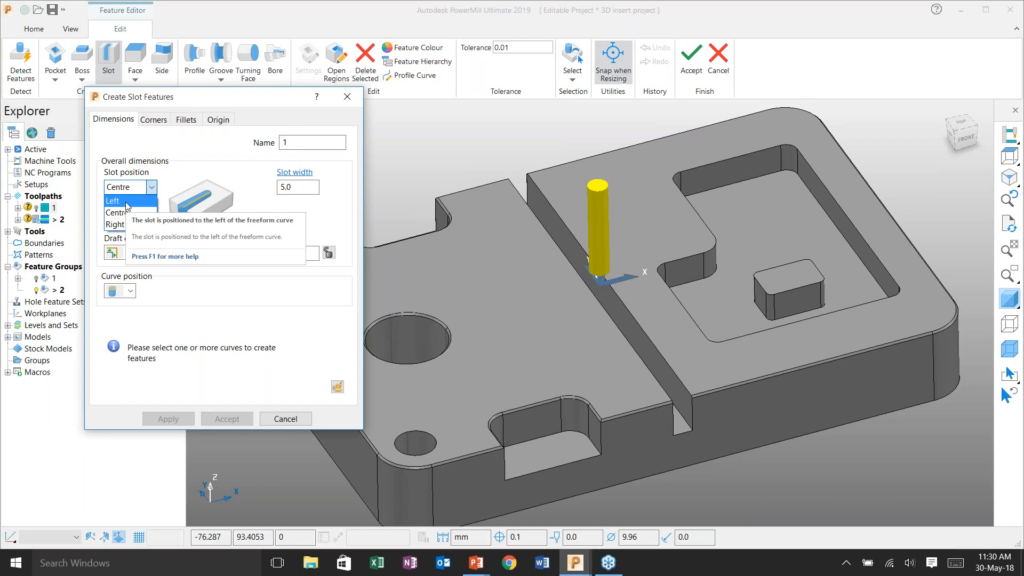
left_click(126, 202)
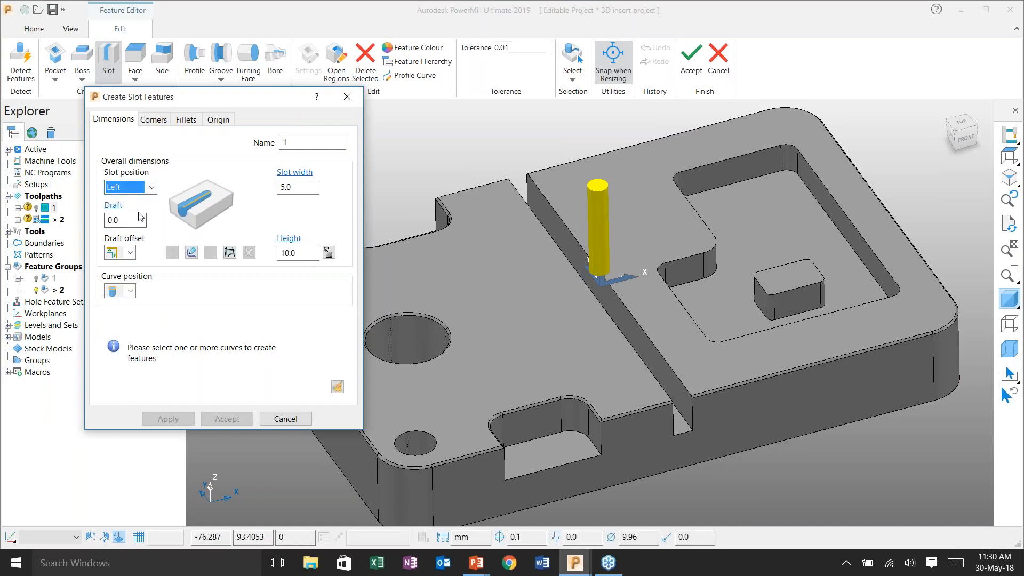
Sketch a straight line along the full length of the through slot's left upper edge
left_click(191, 255)
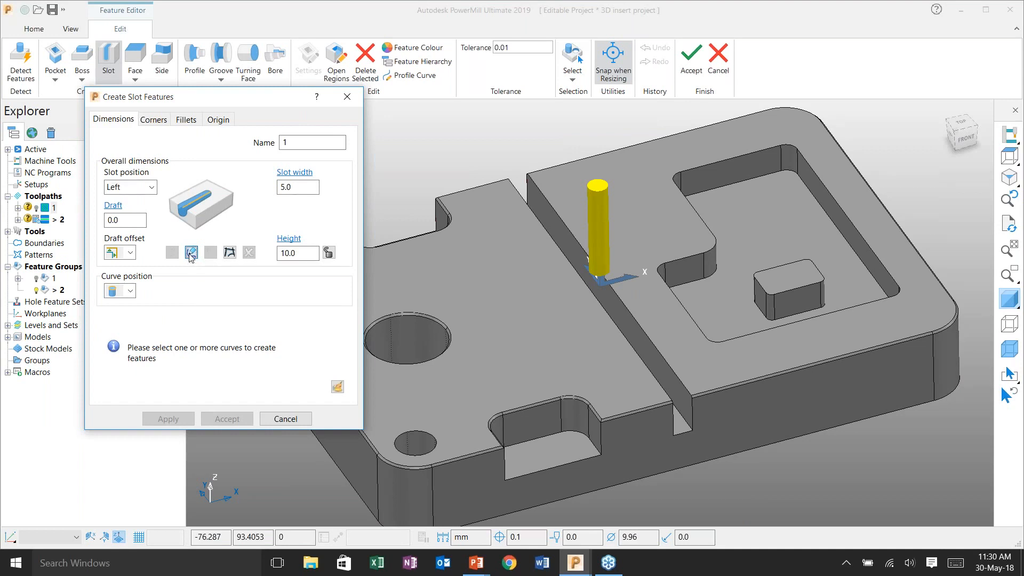
scroll(424, 248, "up", 6)
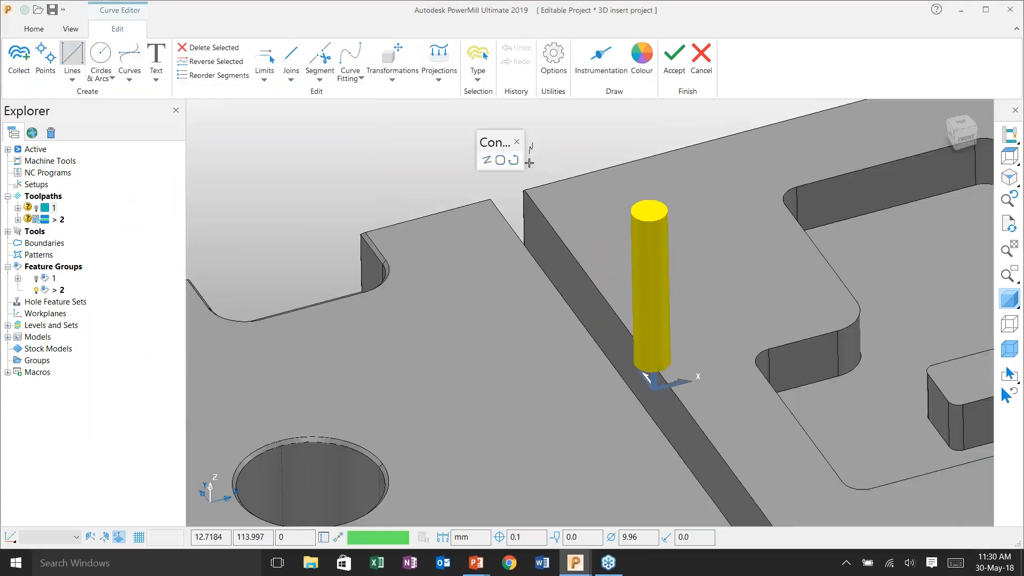
left_click(424, 248)
scroll(426, 232, "down", 5)
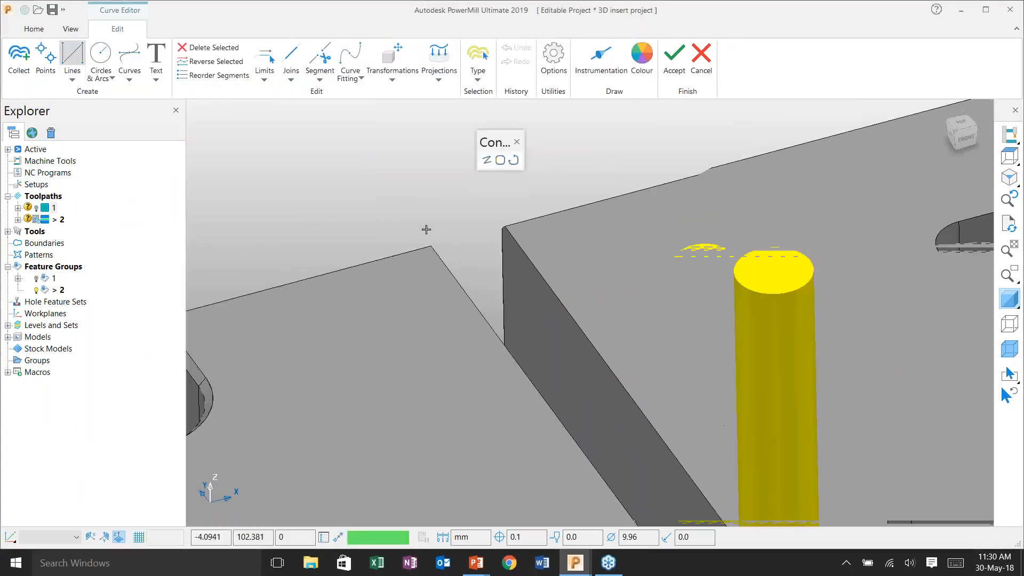
scroll(426, 229, "down", 2)
scroll(604, 452, "up", 8)
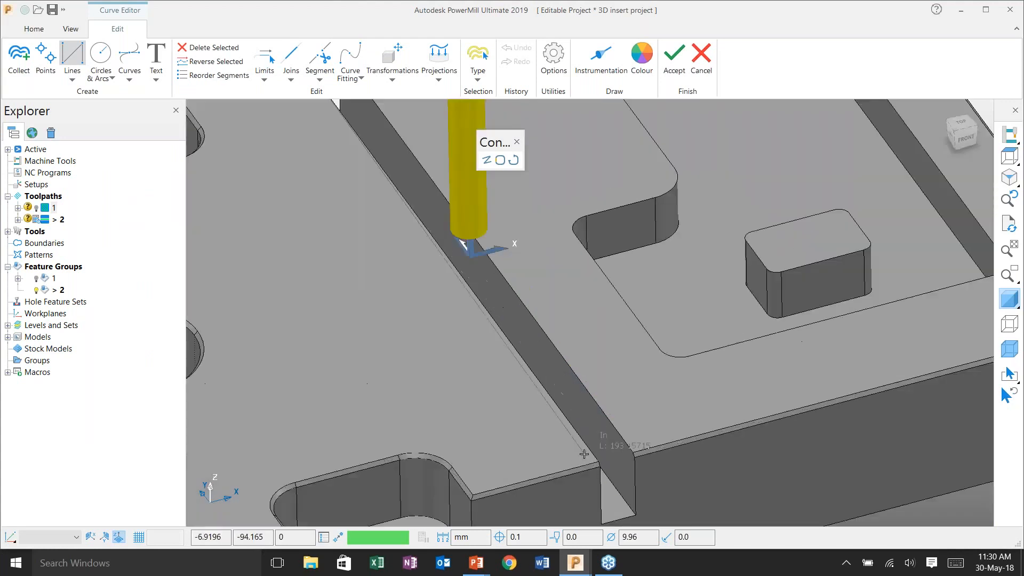
left_click(604, 452)
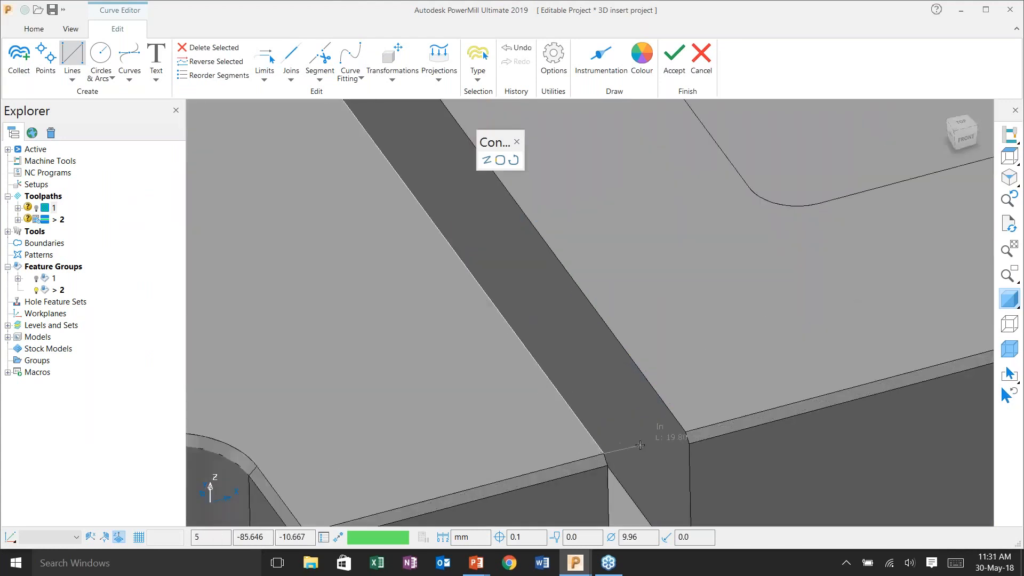
key("Escape")
scroll(640, 436, "down", 3)
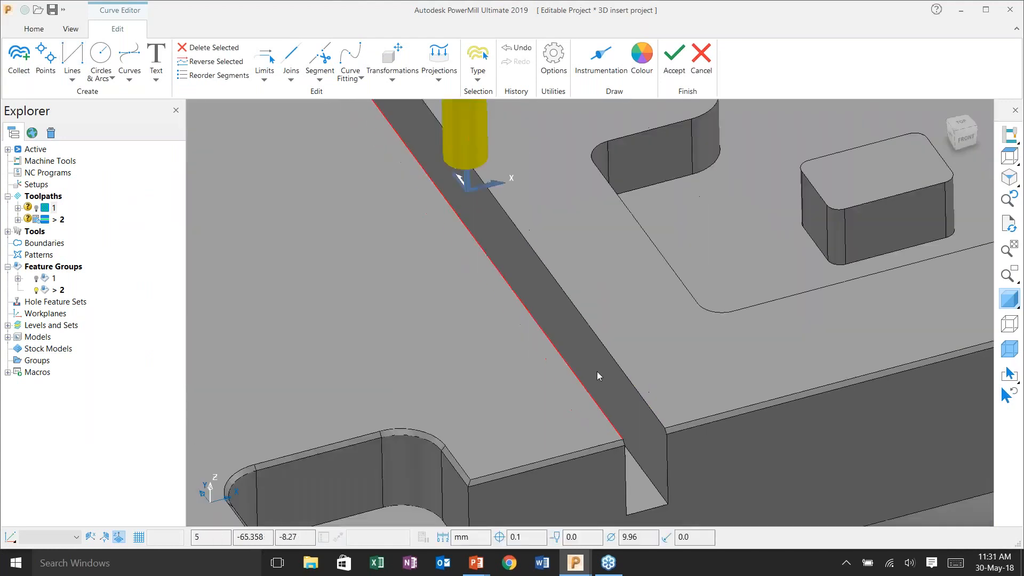
Extend the slot edge line by 15 mm at both ends and accept the curve for the slot feature
left_click(580, 379)
scroll(610, 412, "down", 5)
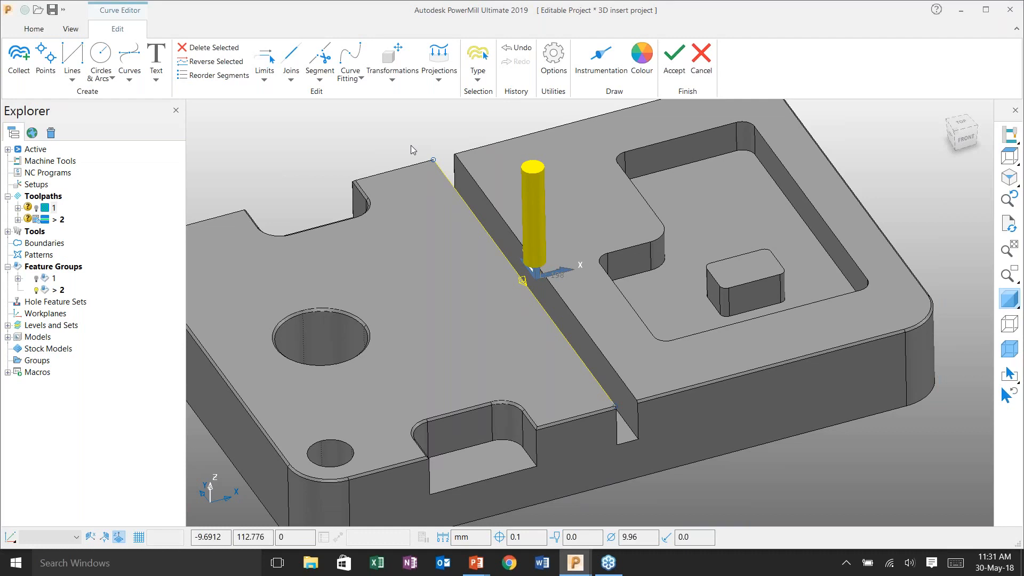
left_click(269, 83)
left_click(298, 100)
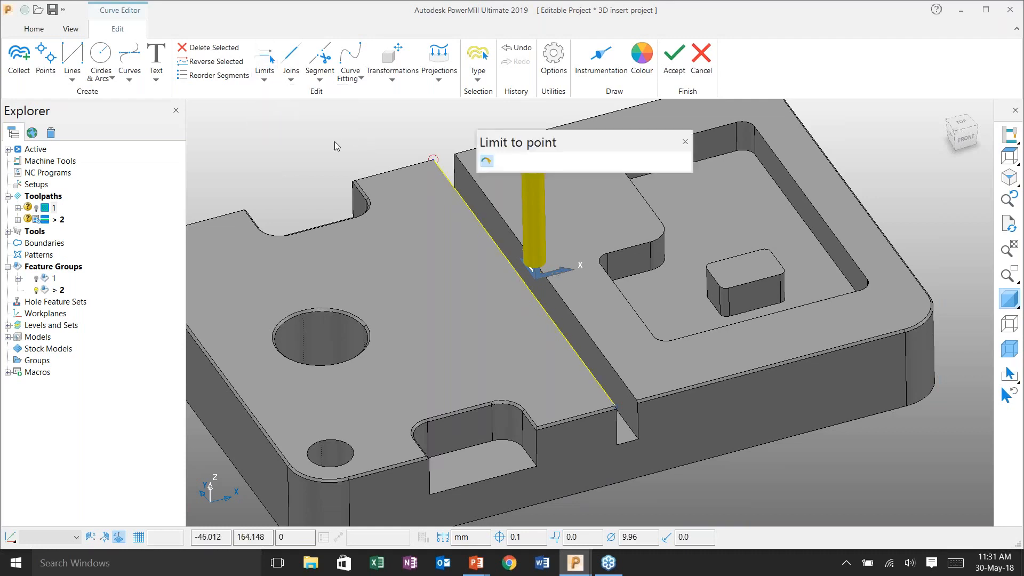
left_click(569, 161)
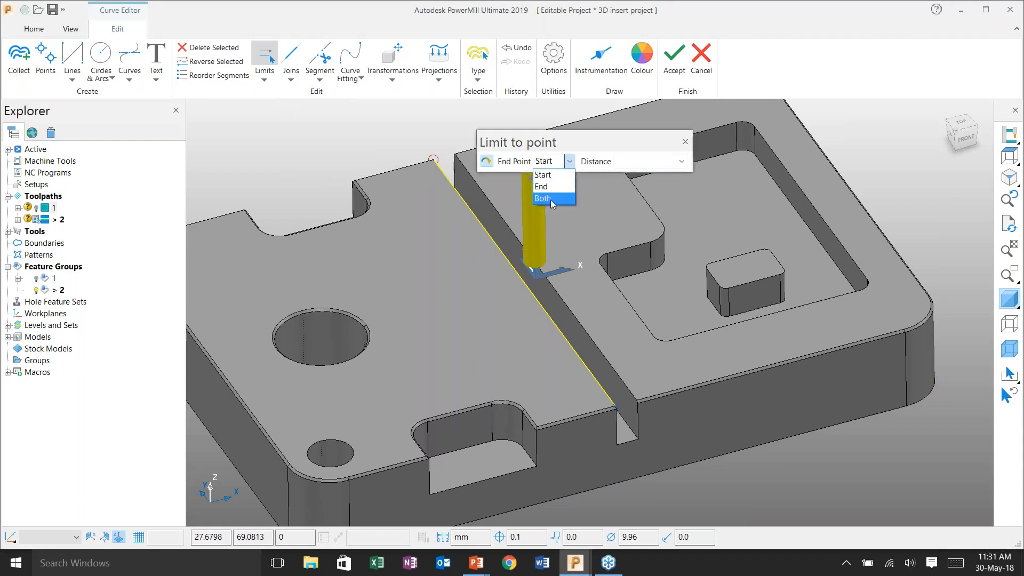
left_click(546, 192)
left_click(633, 167)
type("15")
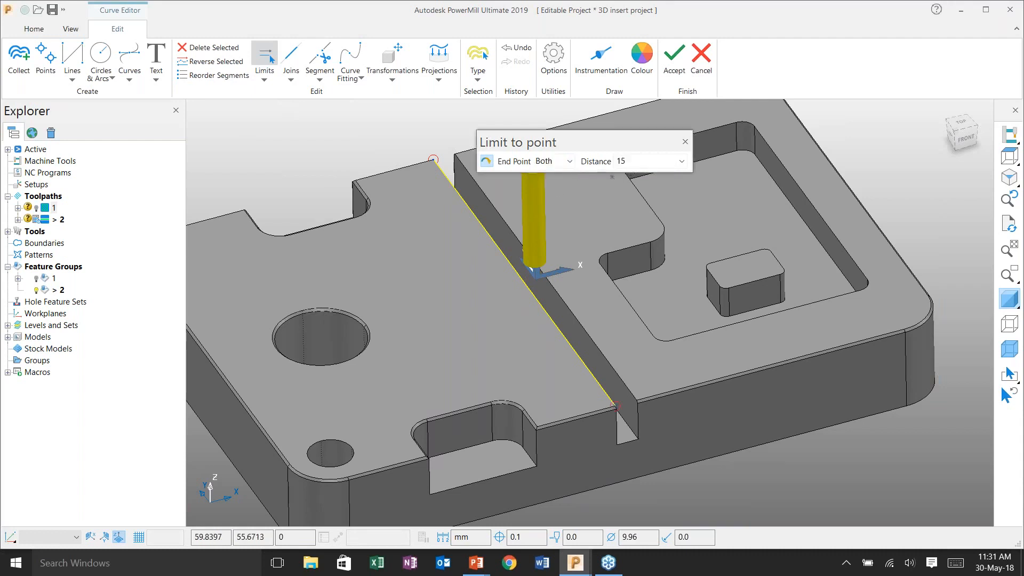
key("Return")
left_click(673, 70)
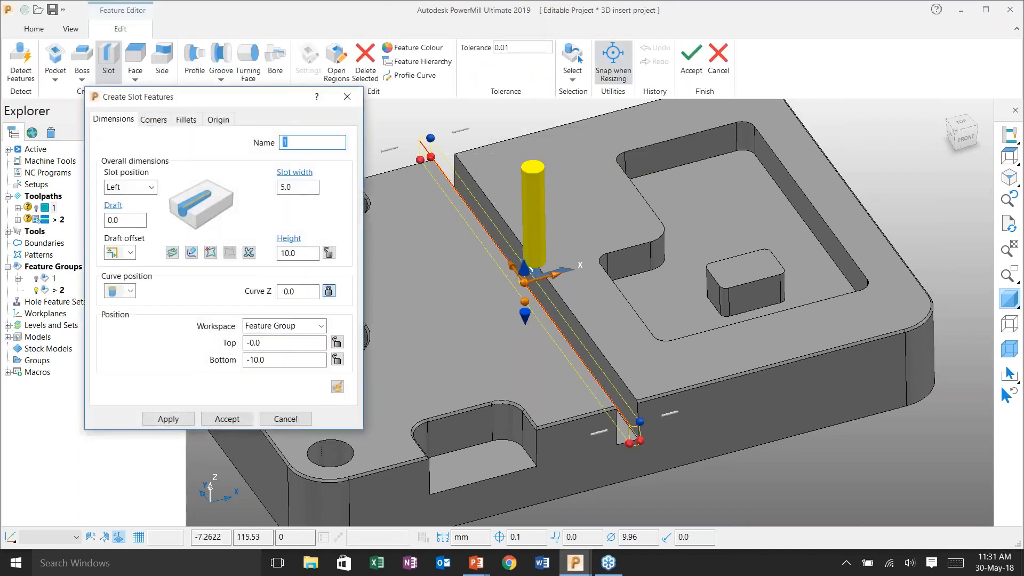
Widen the slot feature to 10.0 mm to match the slot's opposite wall
scroll(410, 128, "up", 3)
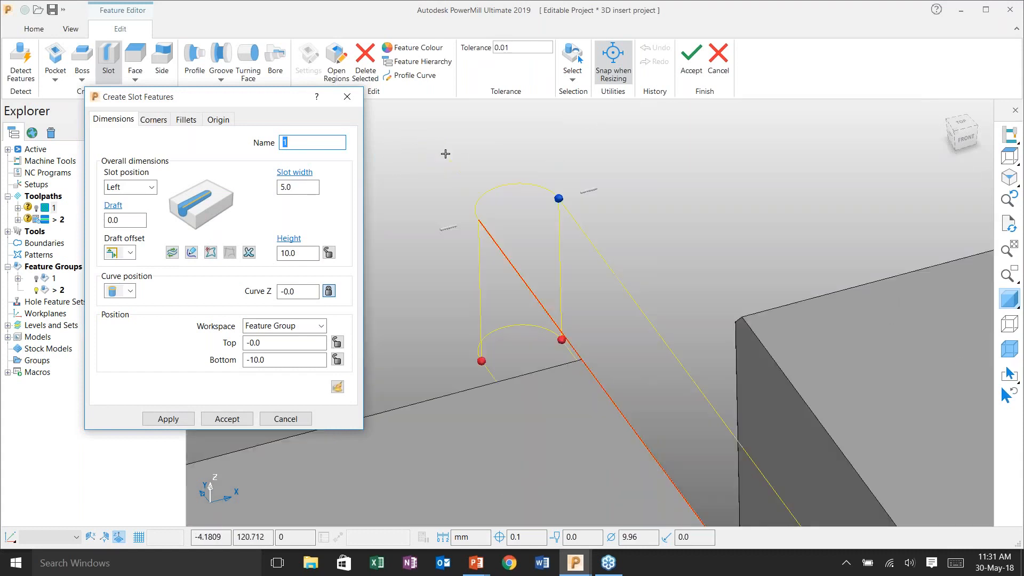
scroll(448, 152, "down", 3)
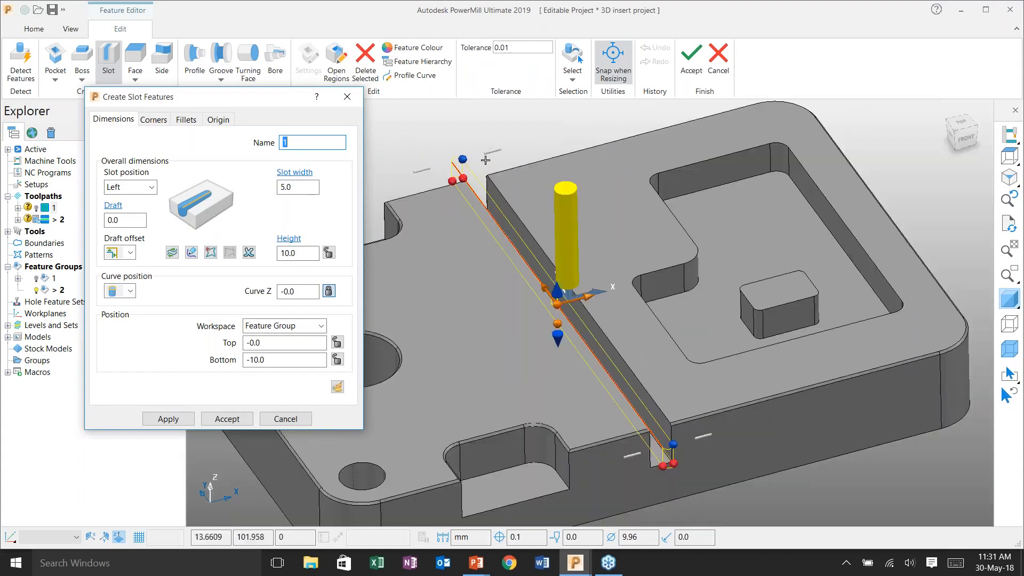
scroll(456, 161, "up", 4)
left_click_drag(456, 161, 477, 160)
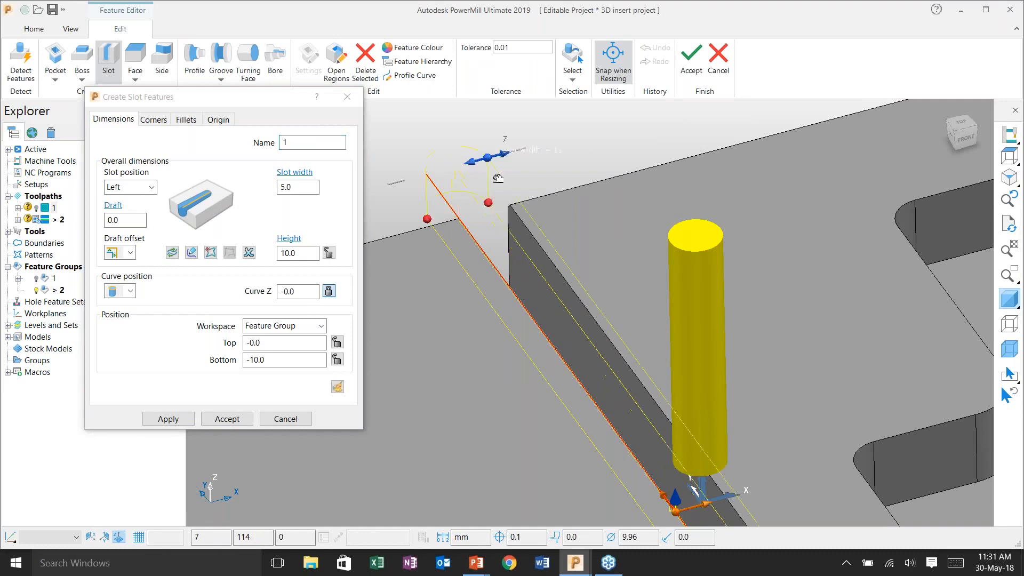
left_click_drag(521, 228, 521, 229)
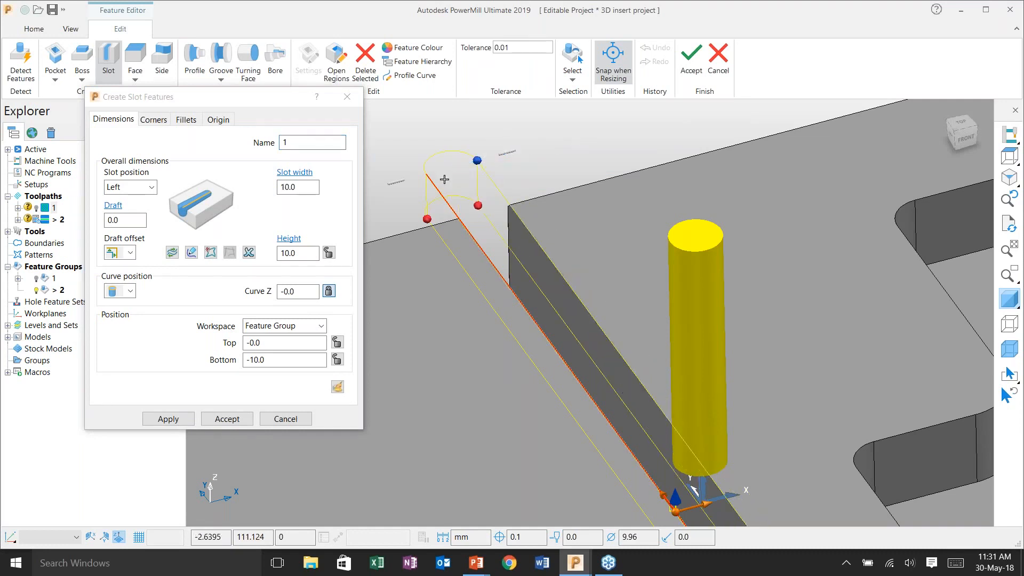
scroll(444, 179, "down", 5)
Extend the slot feature down to the slot floor, giving a height of 20.0 and bottom at -20.0
middle_click_drag(603, 309, 608, 261)
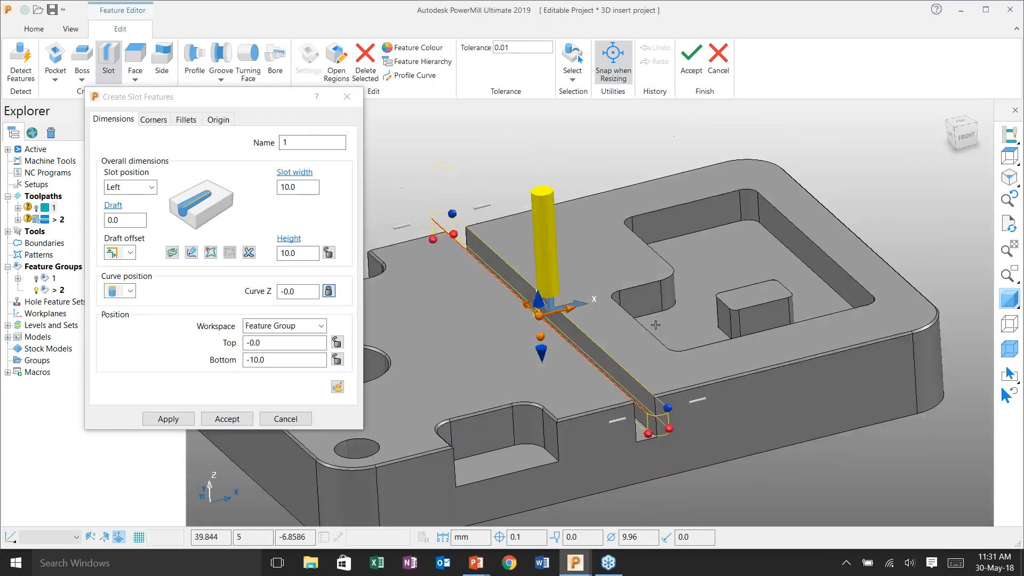
scroll(677, 459, "up", 2)
scroll(617, 418, "up", 3)
left_click_drag(453, 275, 642, 425)
scroll(741, 306, "down", 4)
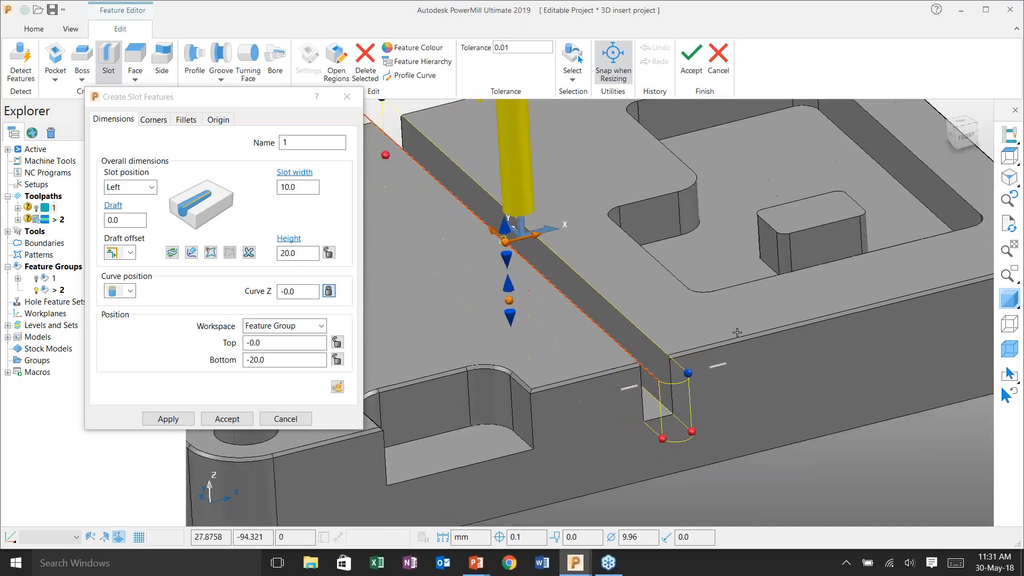
Accept the 10.0 mm wide through-slot feature and finish editing the feature group
middle_click_drag(742, 306, 632, 343)
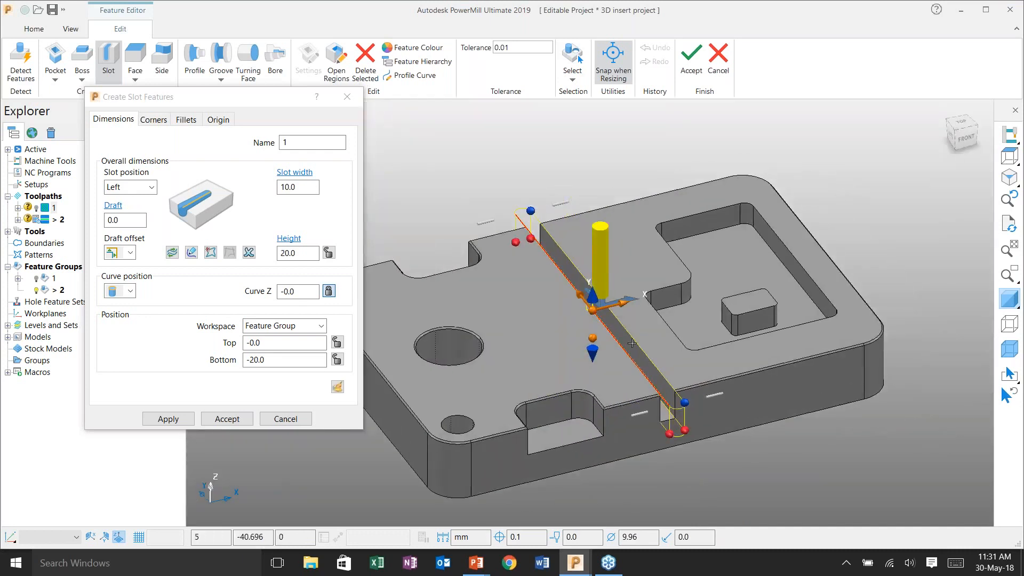
middle_click_drag(711, 318, 602, 304)
scroll(553, 314, "up", 5)
scroll(601, 279, "down", 3)
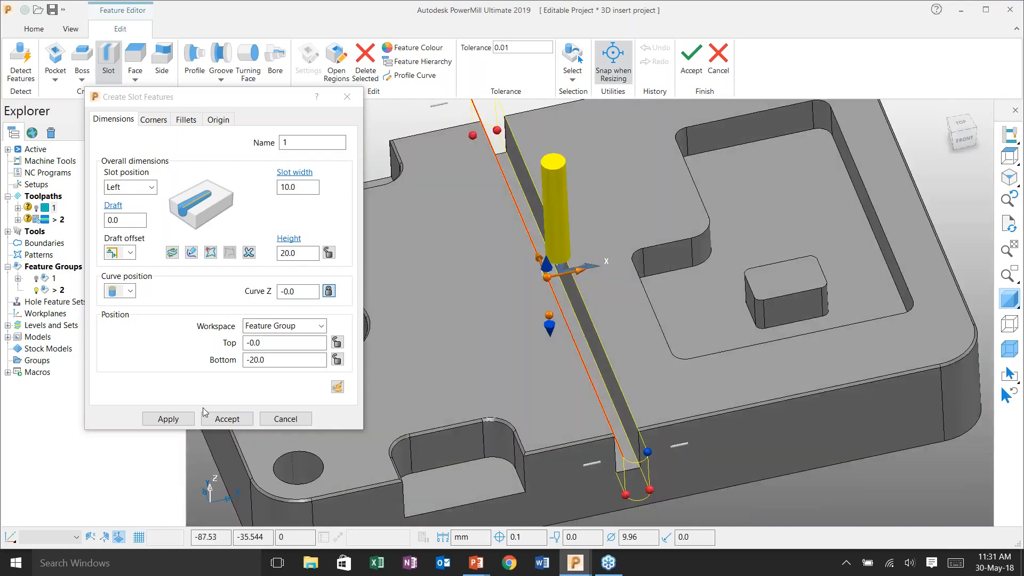
left_click(207, 417)
left_click(689, 60)
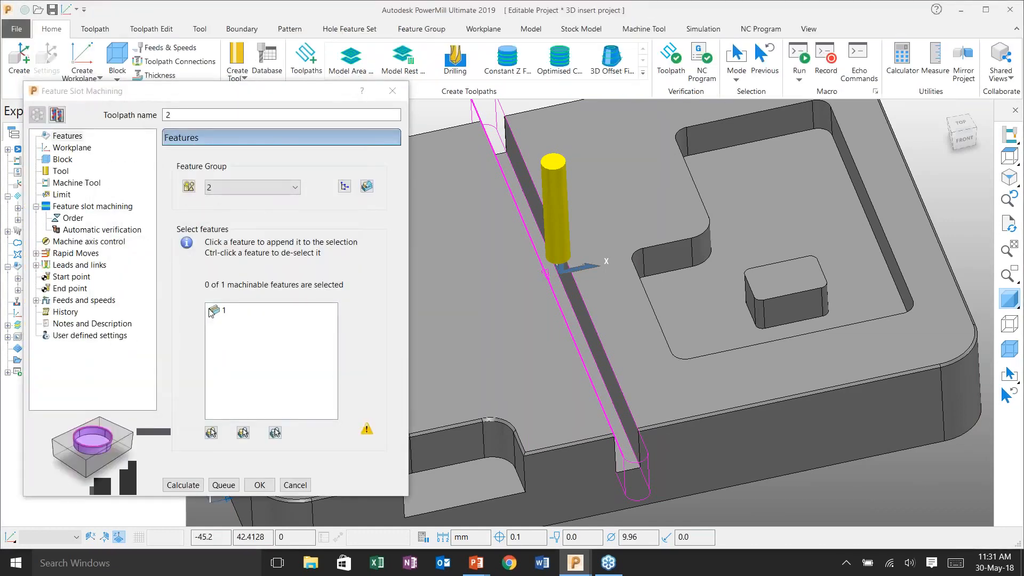
Select slot feature 1 for machining, calculate slot toolpath 2 and close its settings
left_click(212, 312)
left_click(196, 486)
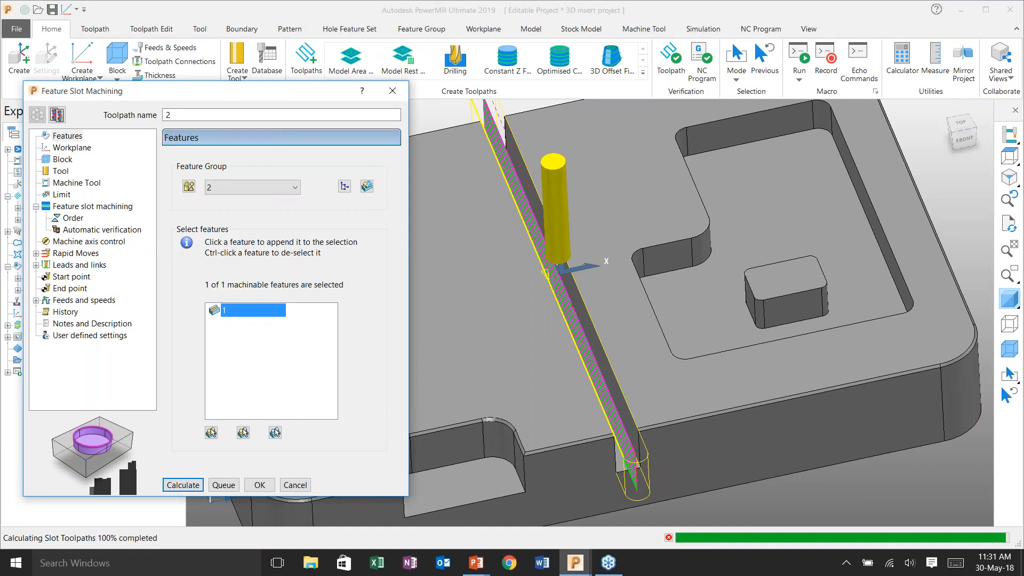
left_click(297, 486)
Simulate slot toolpath 2 from its start and examine the tool's passes along the through slot
scroll(453, 342, "down", 3)
middle_click_drag(453, 341, 532, 310)
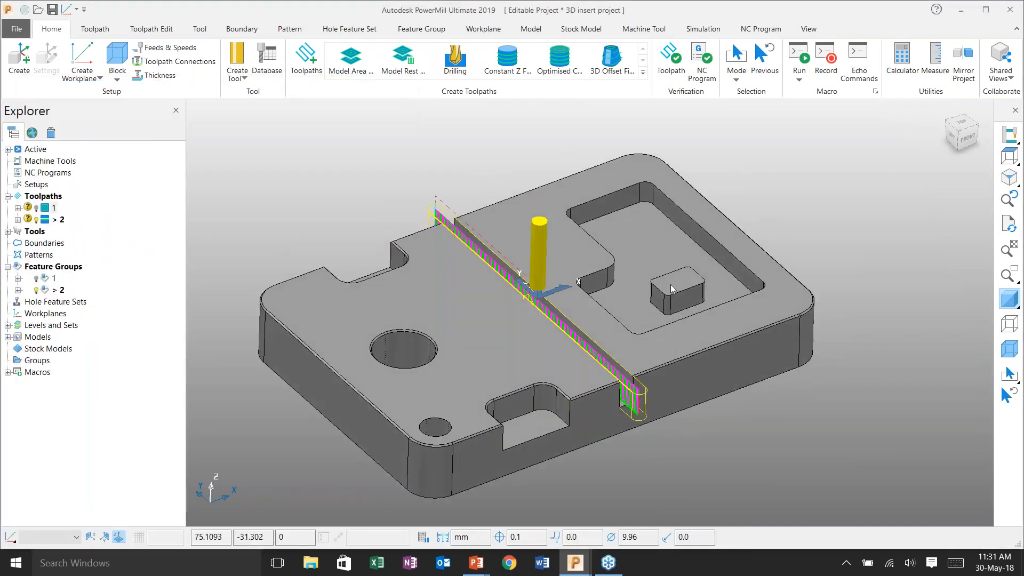
scroll(670, 284, "up", 2)
right_click(57, 220)
left_click(105, 134)
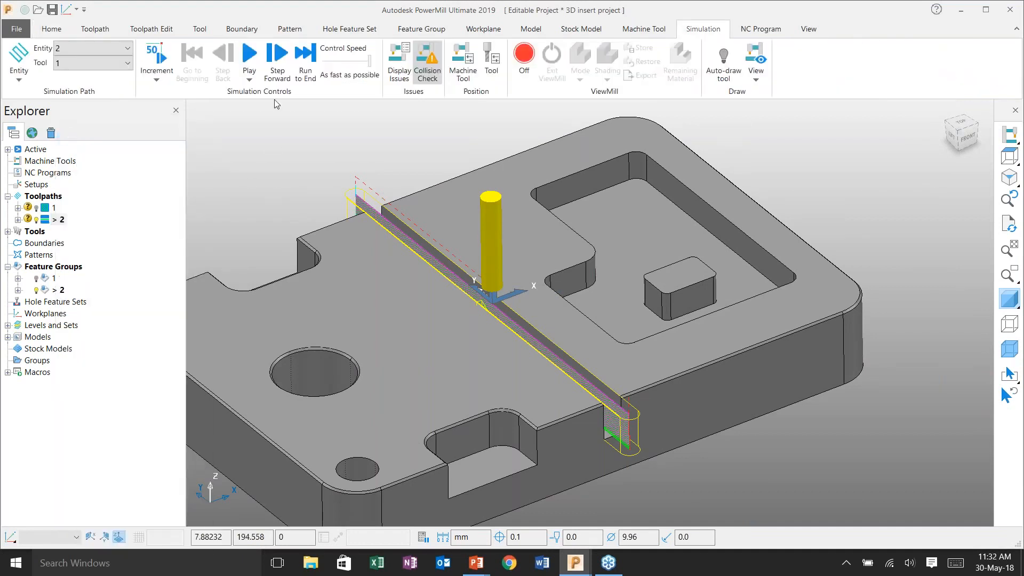
left_click(250, 55)
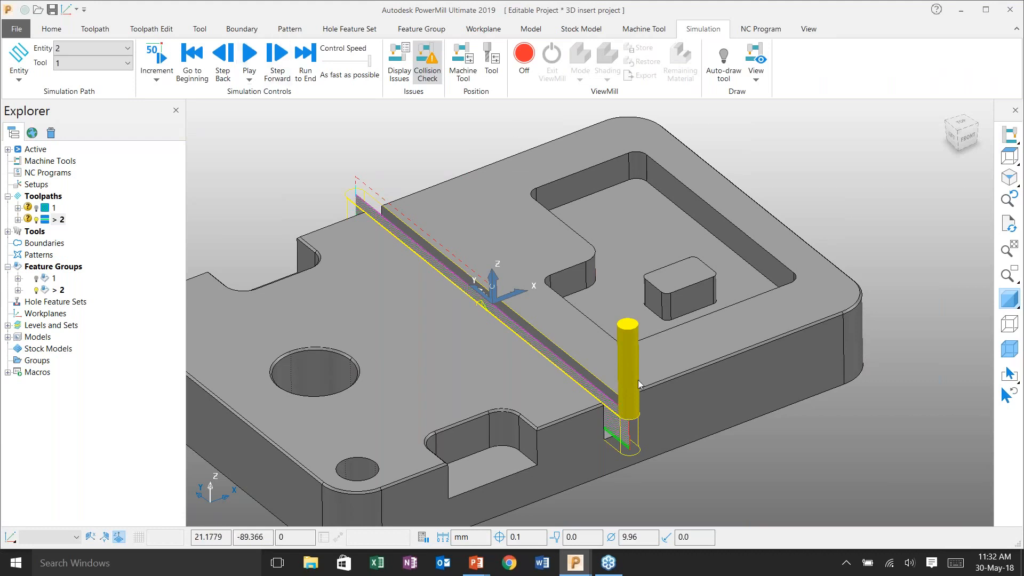
scroll(640, 385, "up", 2)
scroll(642, 385, "up", 3)
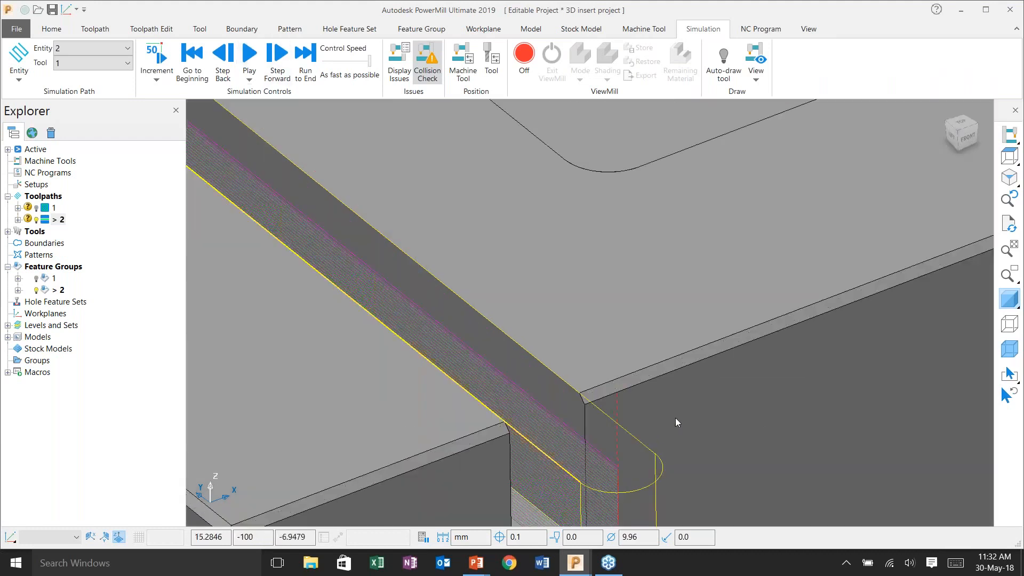
scroll(677, 416, "down", 2)
scroll(686, 415, "down", 3)
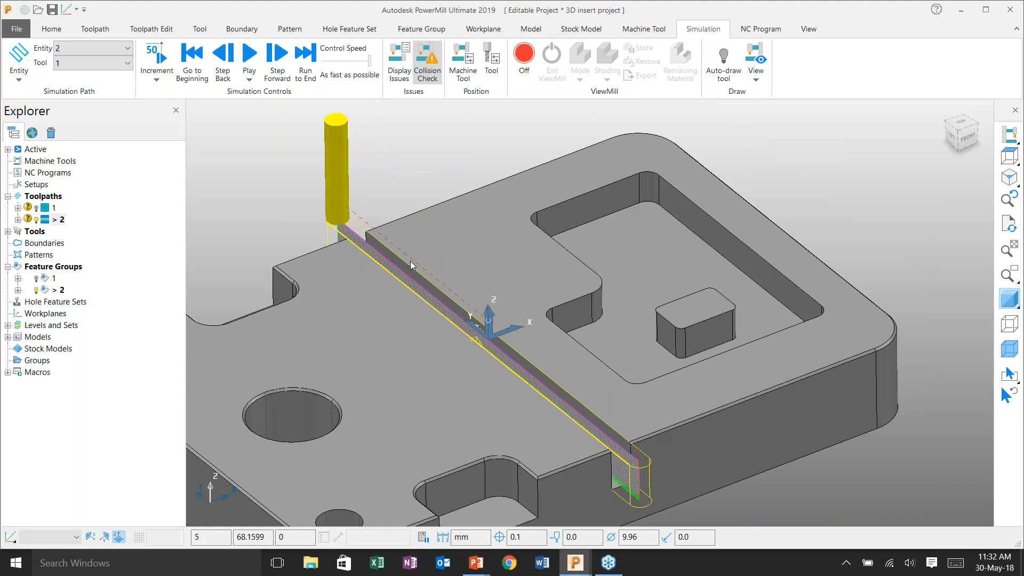
Automatically reorder and reverse the segments of slot toolpath 2 to minimise its links
left_click(60, 220)
right_click(60, 222)
mouse_move(110, 486)
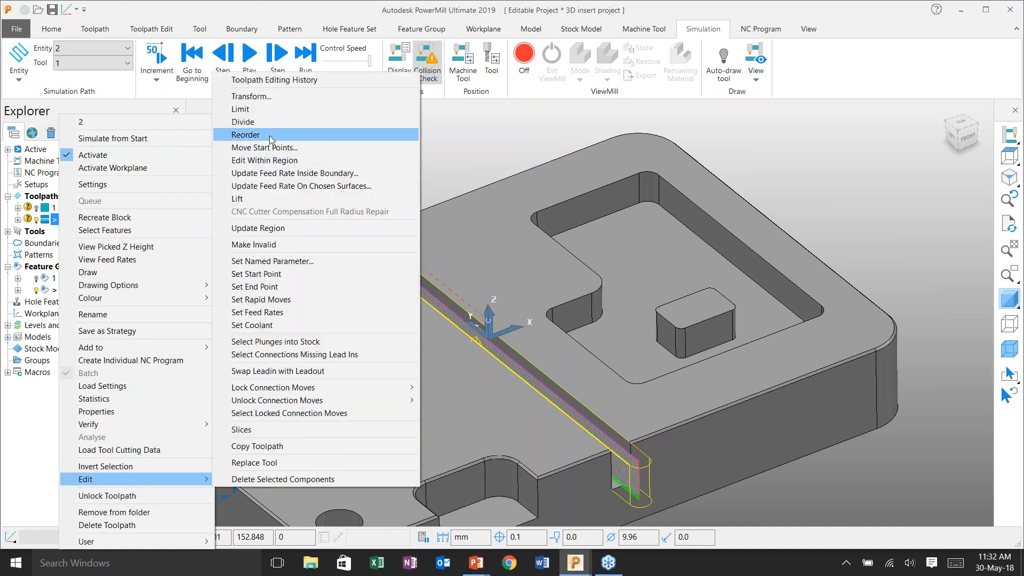
left_click(271, 137)
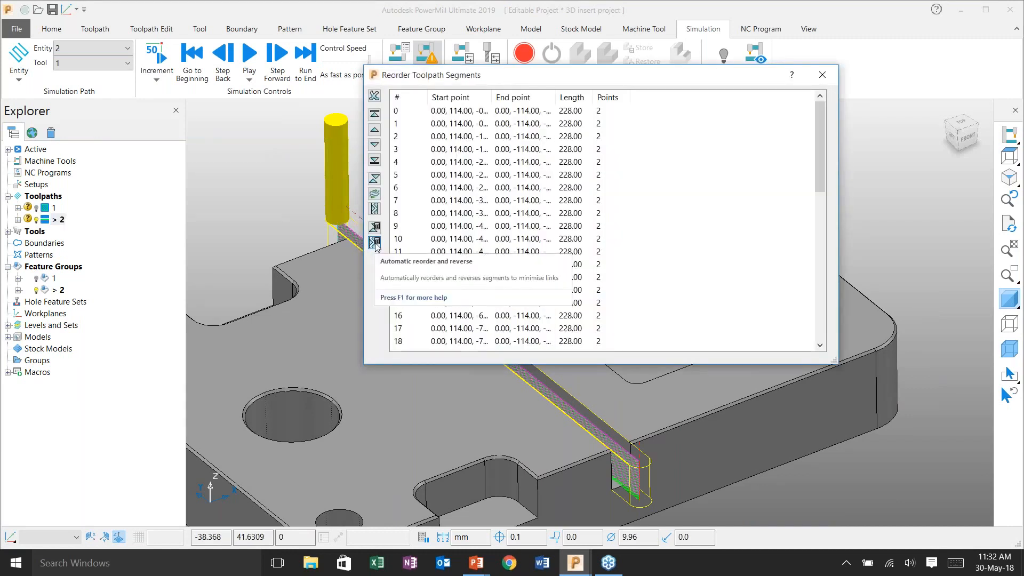
left_click(375, 244)
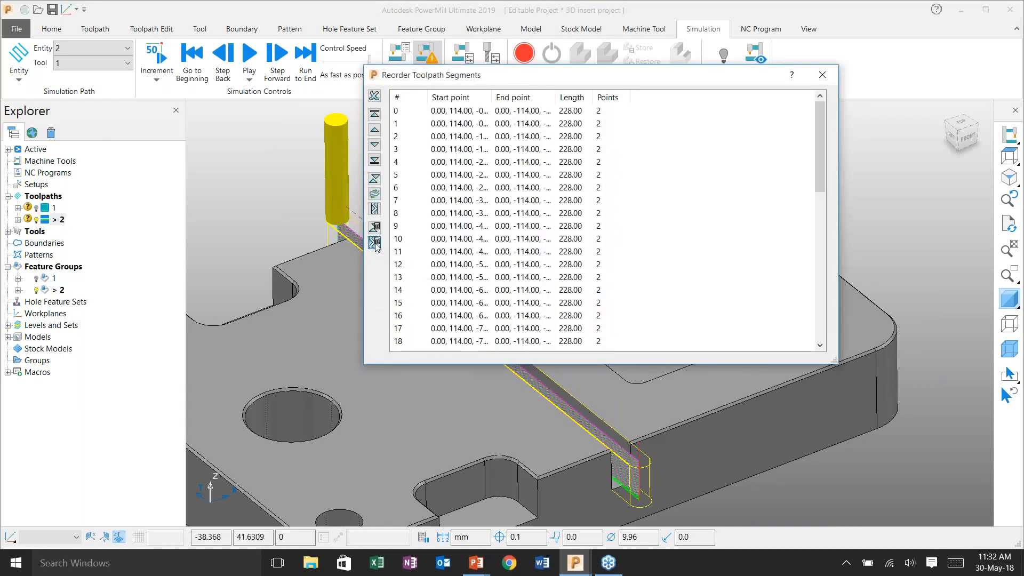
Close the toolpath segment reordering dialog and examine the slot toolpath's passes and links up close
left_click(818, 78)
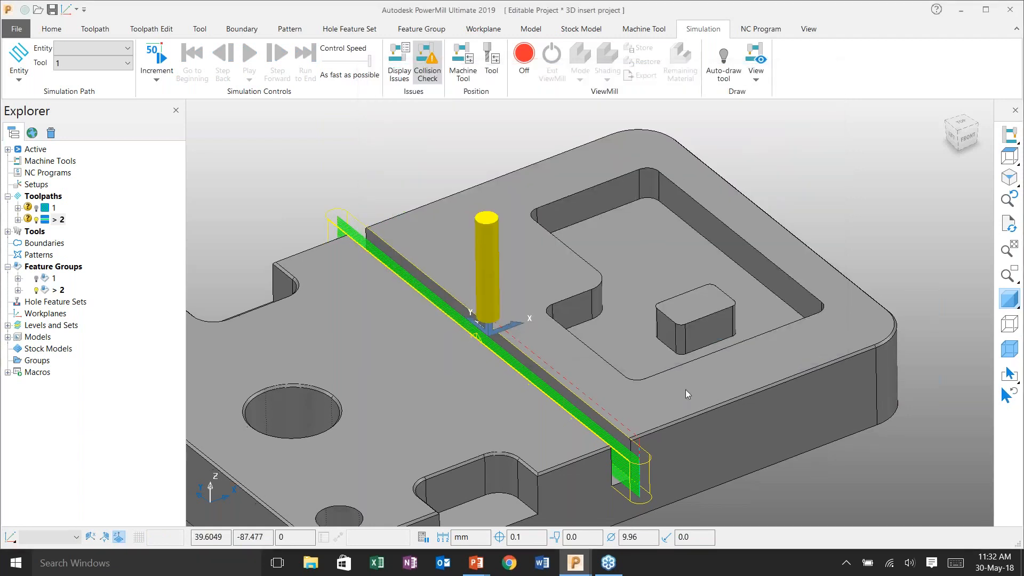
middle_click_drag(686, 389, 859, 381)
scroll(527, 172, "up", 5)
scroll(481, 258, "up", 4)
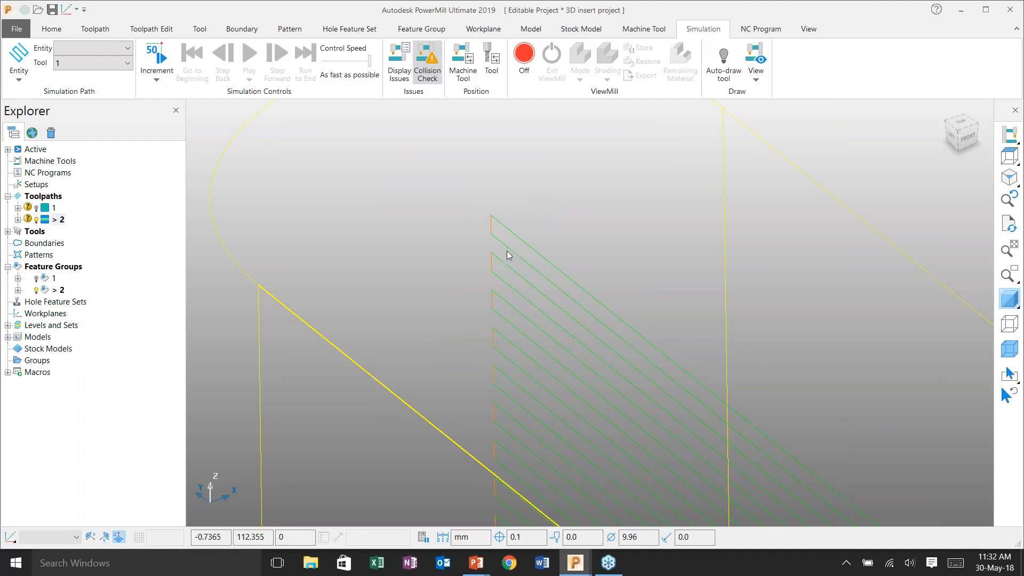
Review the statistics of toolpath 2, close them and return to the overall part
right_click(58, 219)
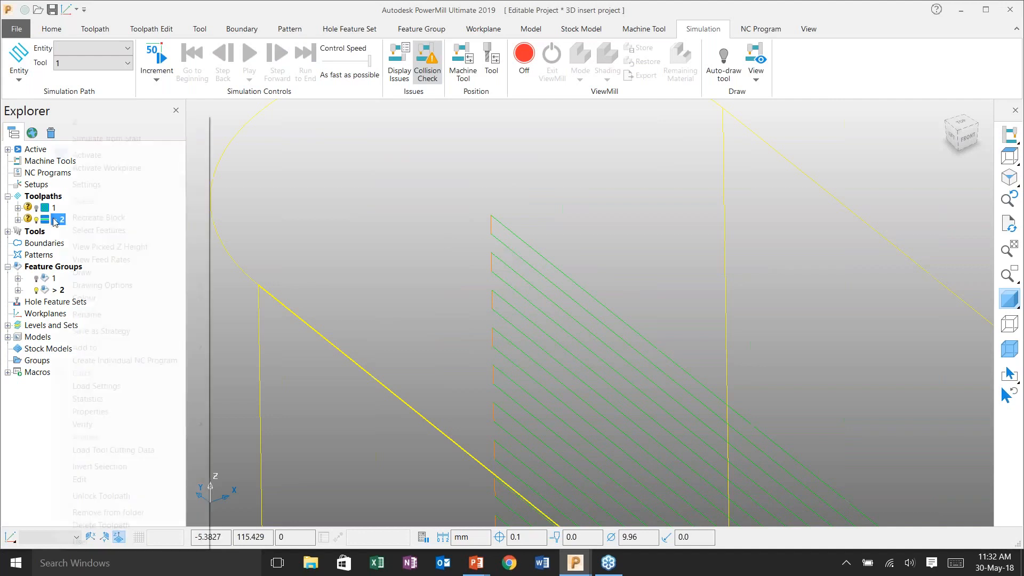
left_click(102, 218)
left_click(349, 446)
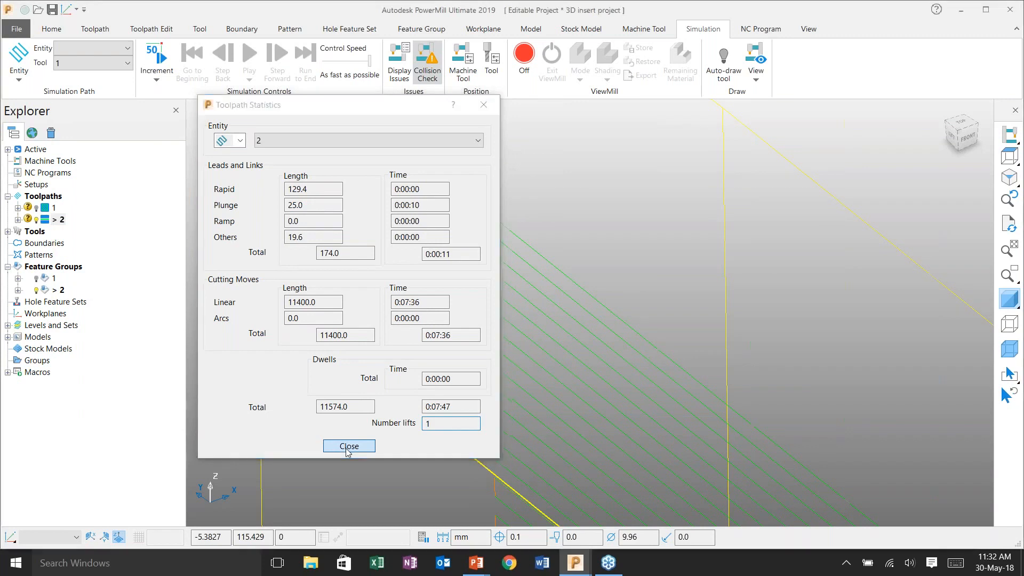
scroll(392, 359, "down", 4)
scroll(392, 359, "down", 6)
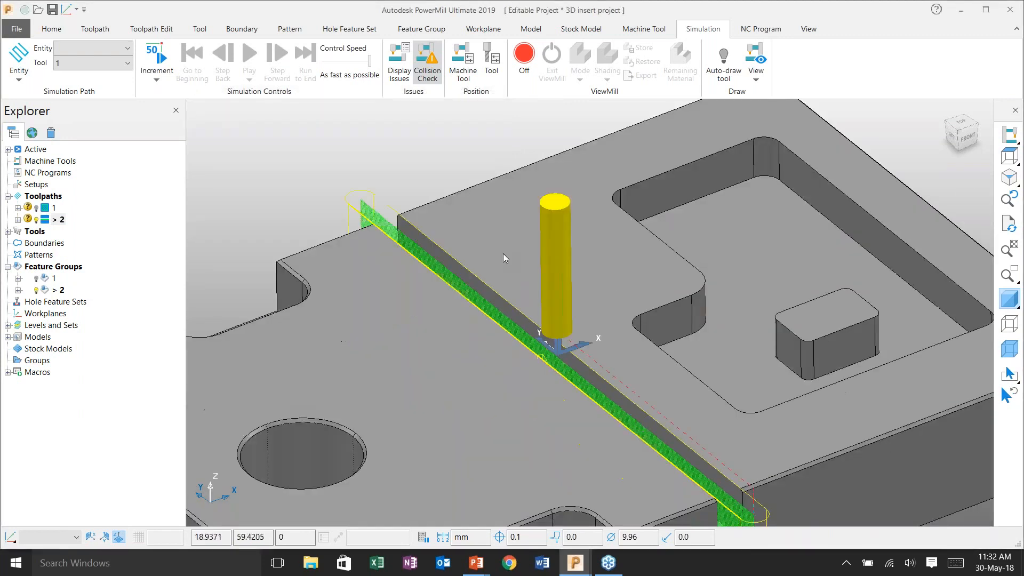
middle_click_drag(653, 352, 625, 288)
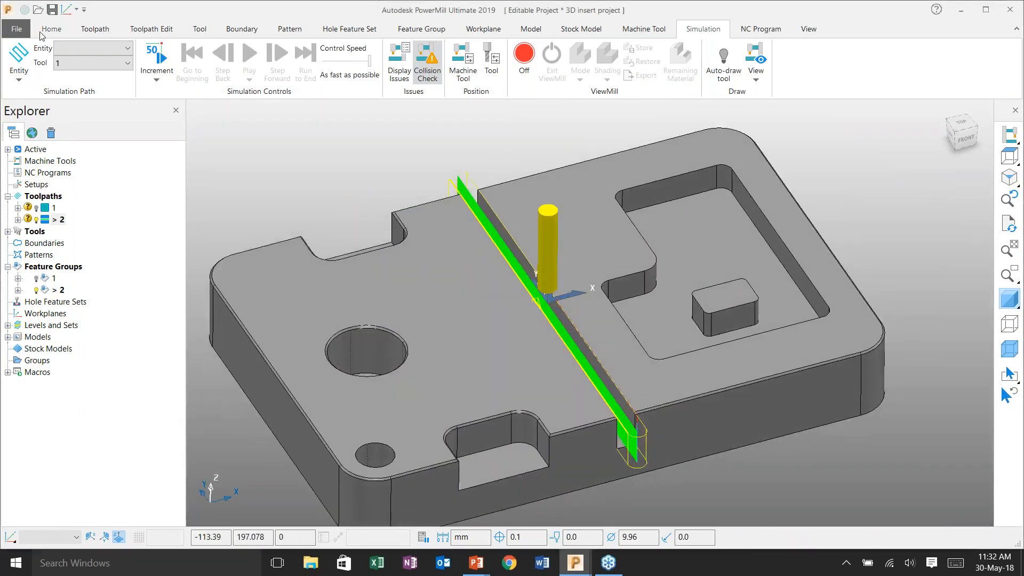
Start a new toolpath from the Pocket_Rough_10Flat strategy in the 3D insert category
left_click(49, 30)
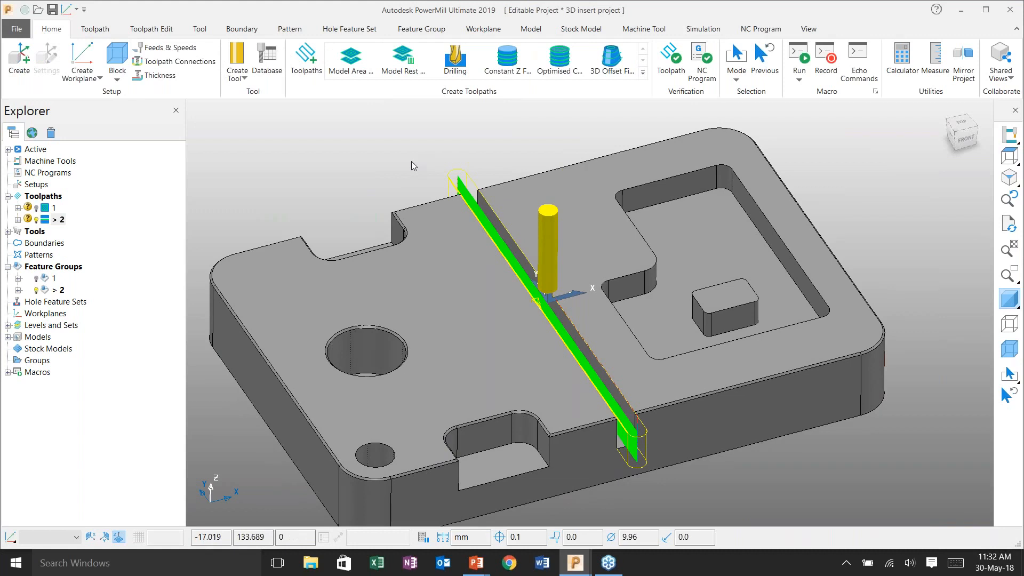
left_click(303, 61)
left_click(244, 110)
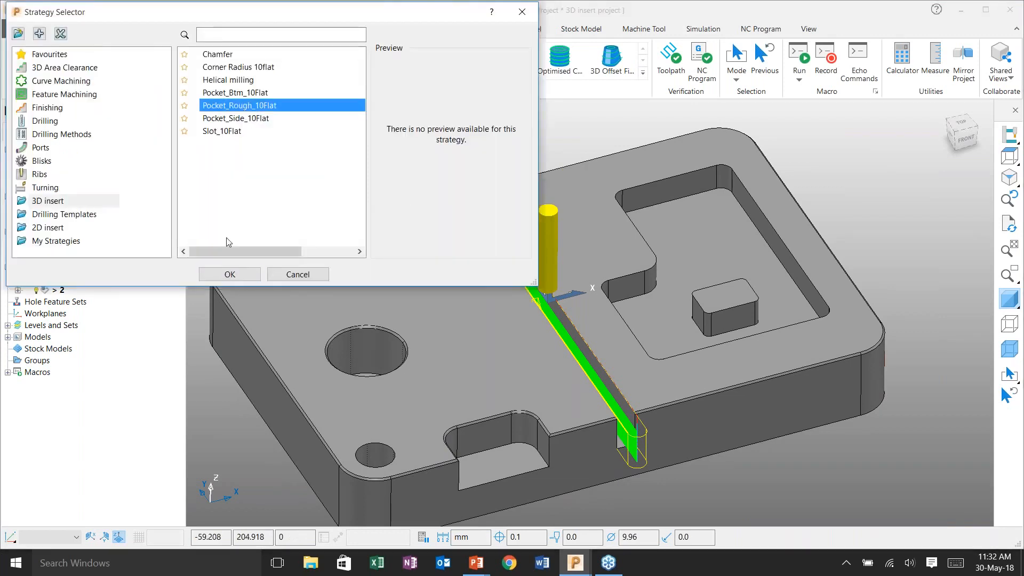
left_click(229, 274)
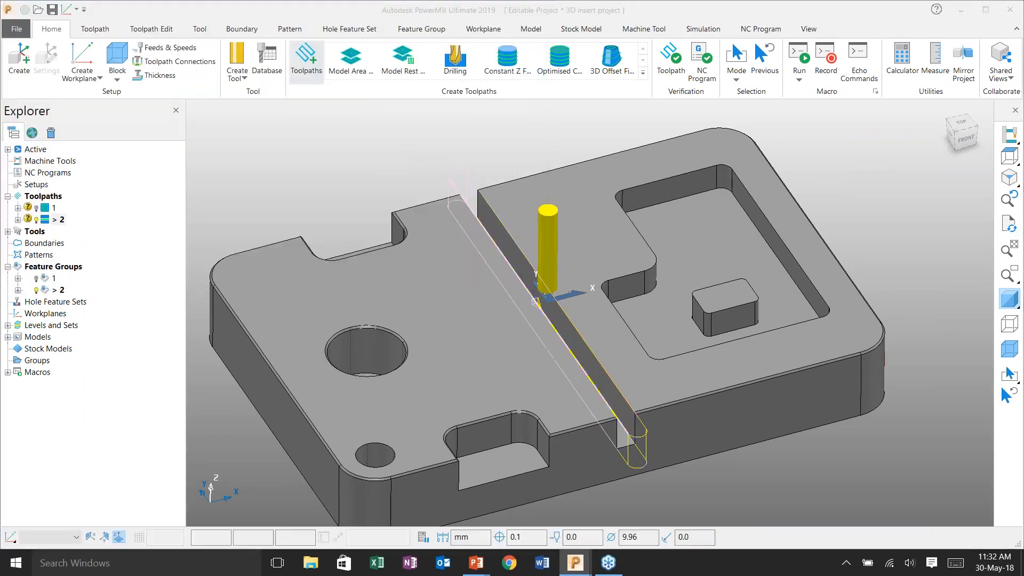
Create a new feature group for the pocket roughing toolpath and open it for editing
left_click(68, 136)
left_click(190, 185)
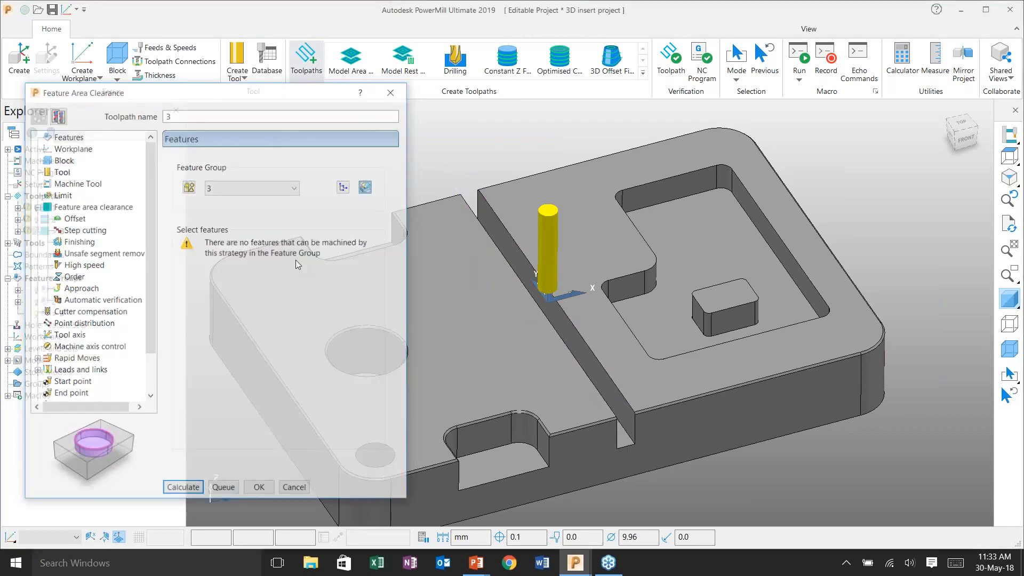
middle_click_drag(677, 251, 673, 227, "shift")
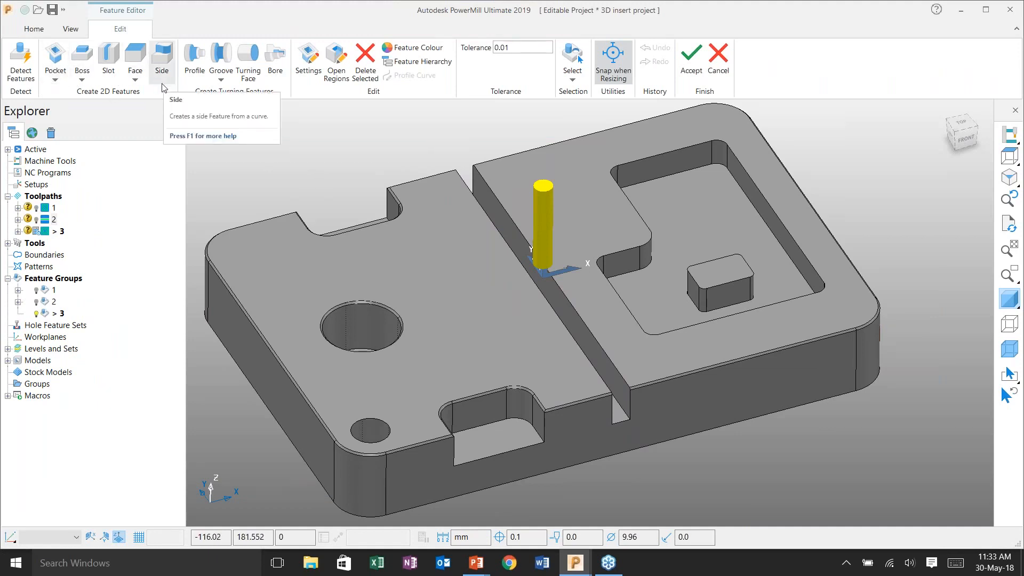
Detect the large round hole as a feature using Single selection mode and accept it
left_click(20, 73)
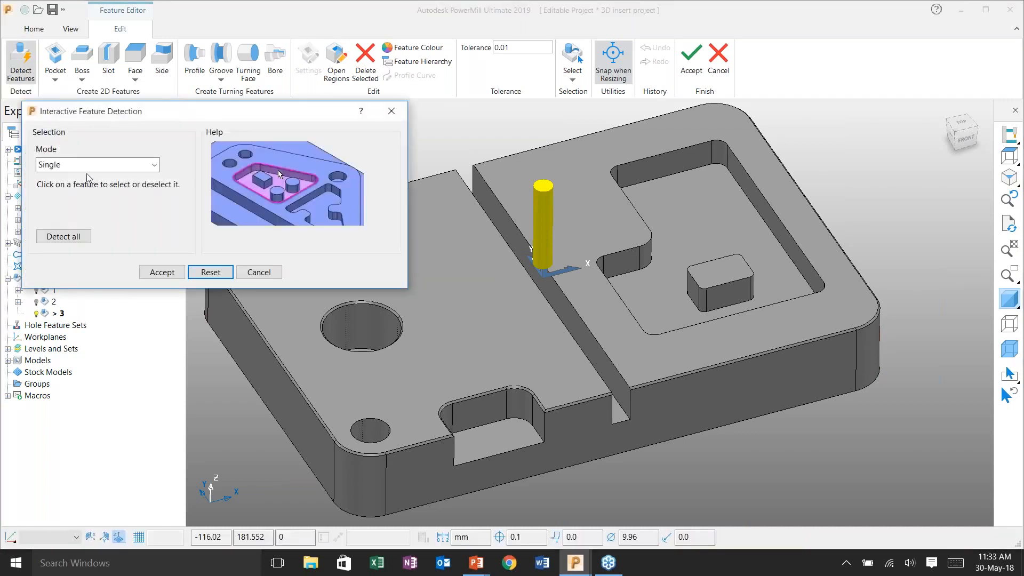
left_click(87, 168)
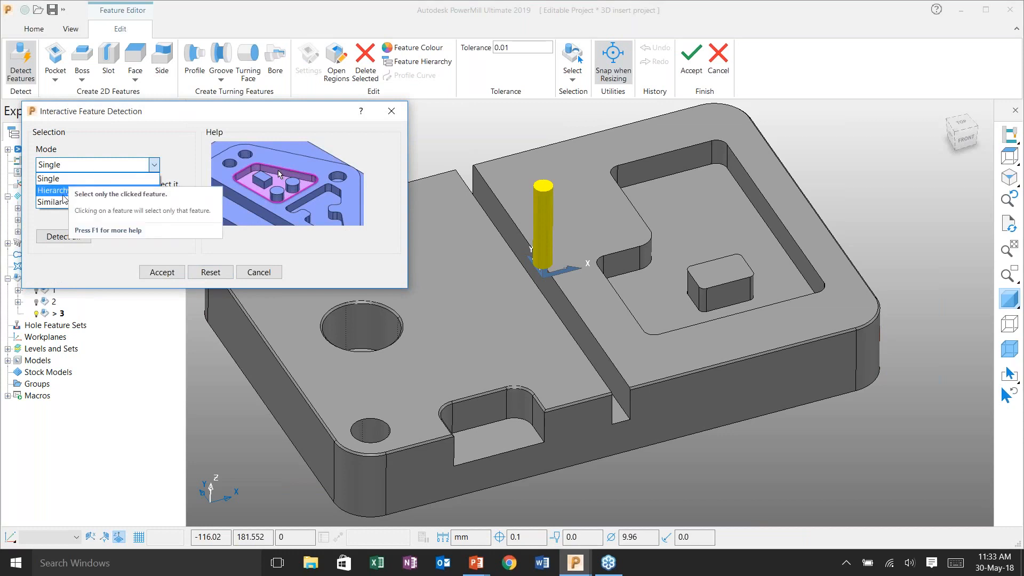
left_click(48, 178)
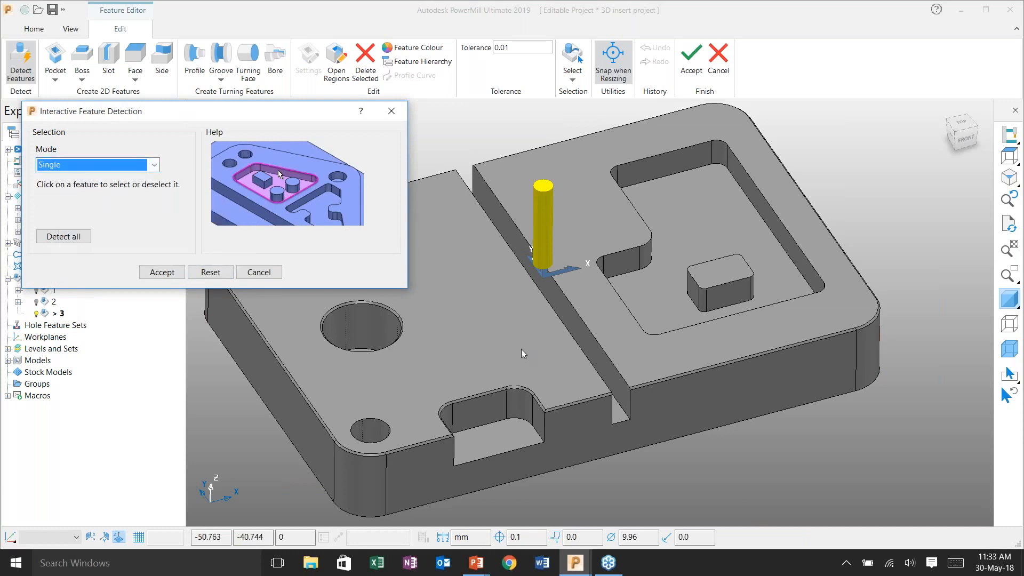
scroll(537, 350, "down", 2)
scroll(506, 341, "up", 3)
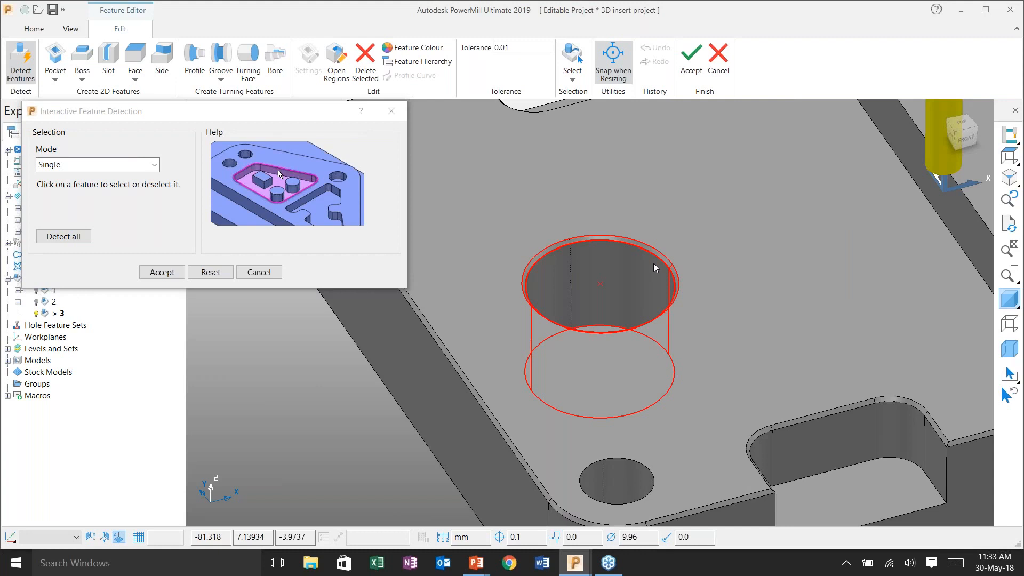
scroll(654, 263, "up", 4)
scroll(613, 269, "down", 4)
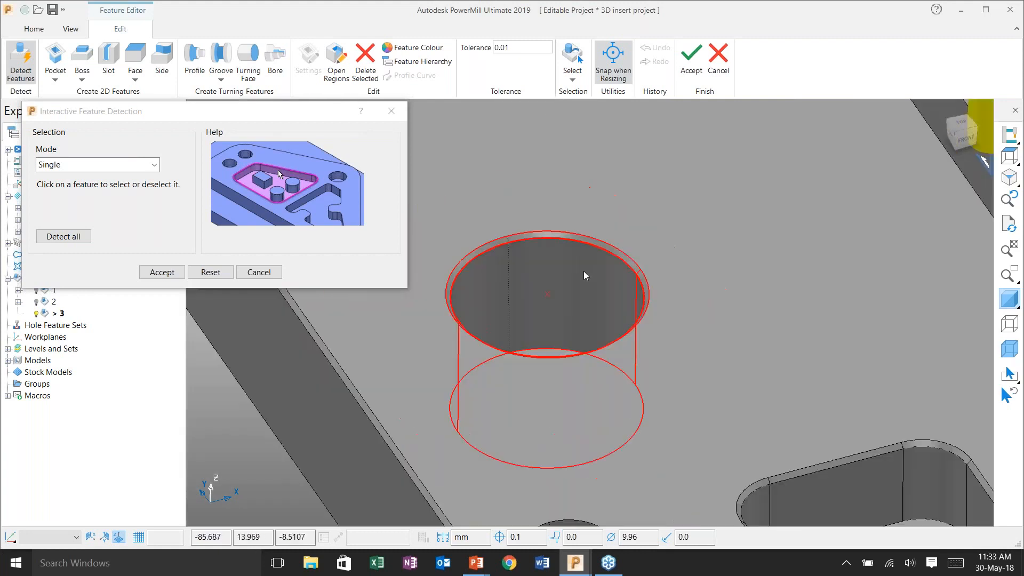
left_click(611, 267)
left_click(167, 274)
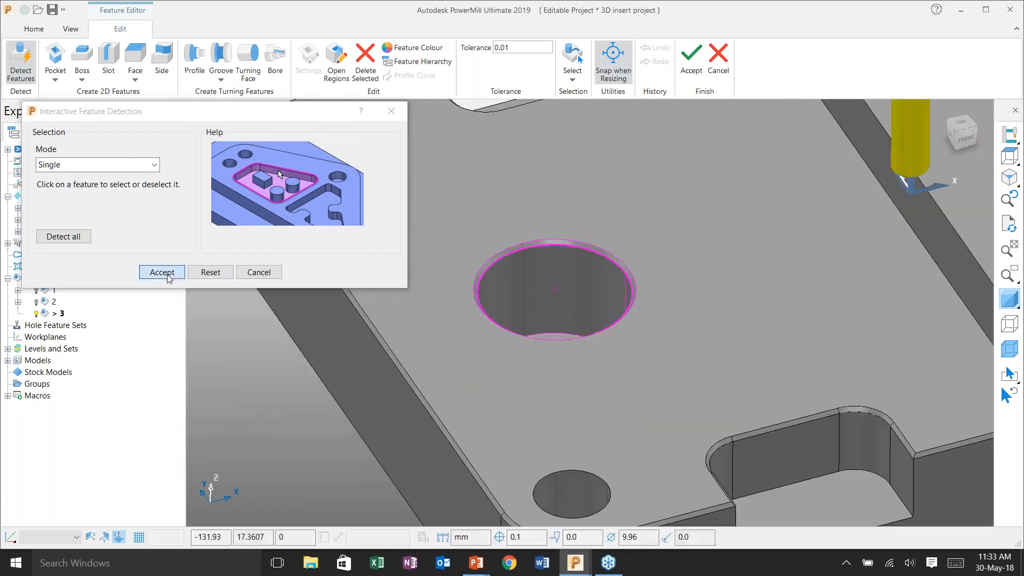
Restart feature detection in Hierarchy mode and try selecting the large pocket together with its inner boss
scroll(520, 324, "down", 3)
scroll(523, 325, "up", 1)
middle_click_drag(523, 324, 339, 347, "shift")
left_click(21, 62)
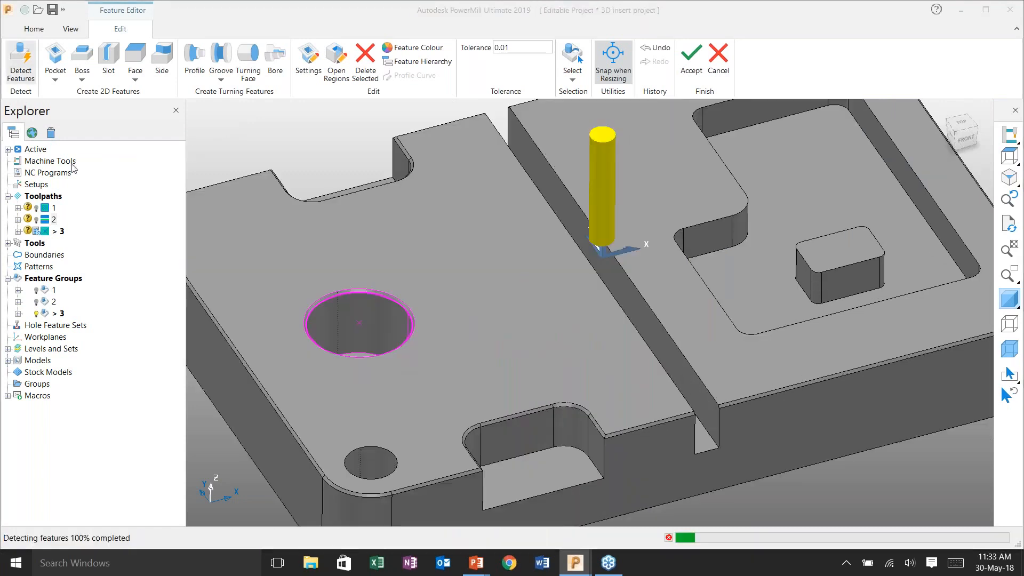
left_click(91, 164)
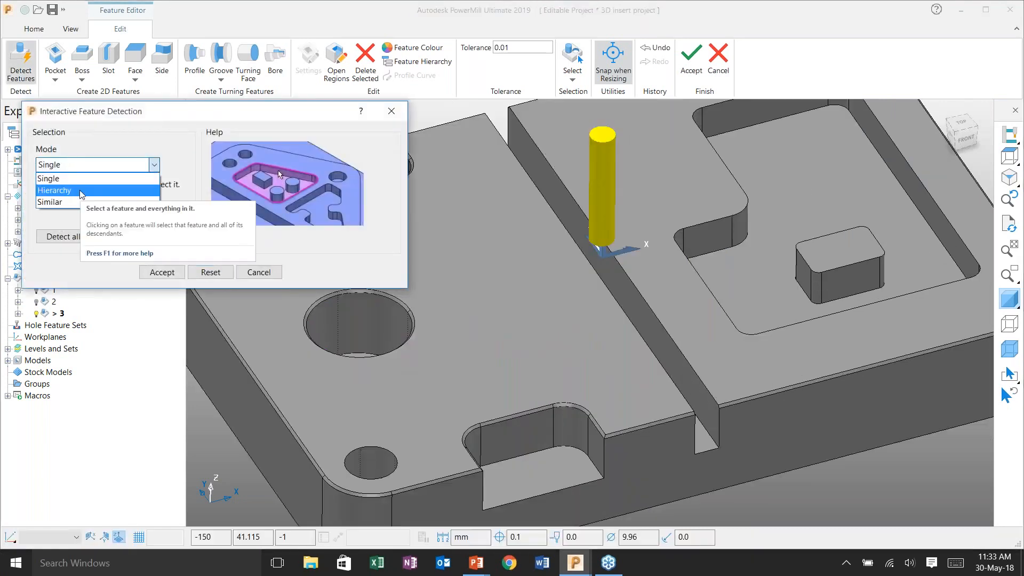
left_click(80, 191)
middle_click_drag(625, 221, 629, 278, "shift")
left_click(613, 277)
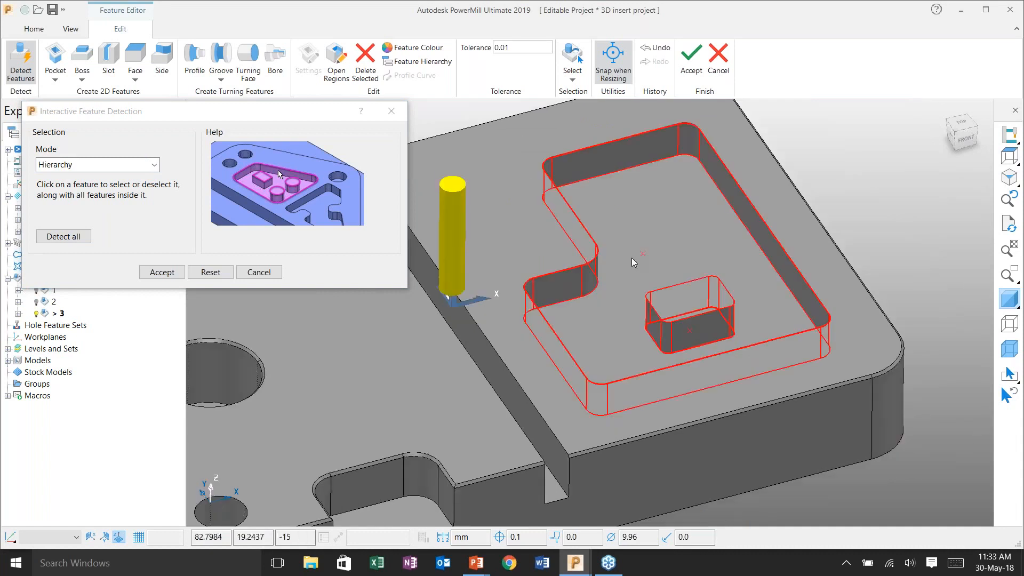
left_click(625, 256)
Try the Single detection mode on the large pocket without its inner boss
left_click(145, 164)
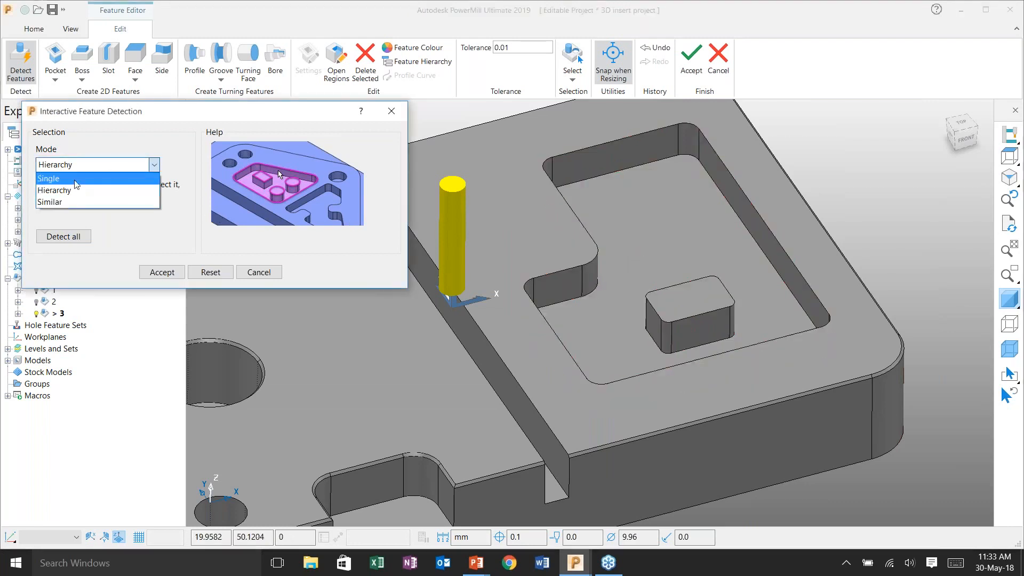
left_click(76, 179)
left_click(642, 254)
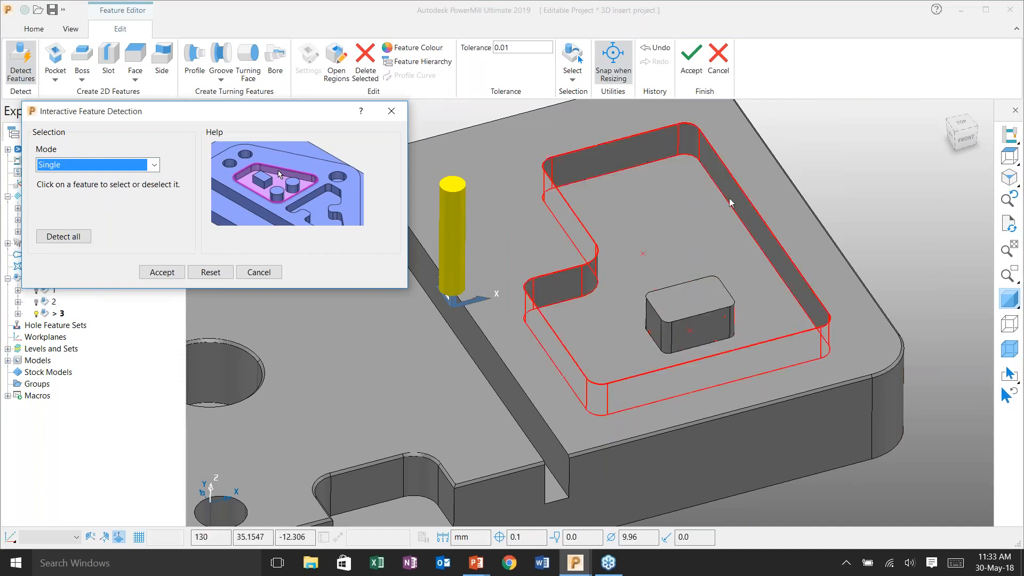
Detect the large pocket and the boss inside it using Hierarchy mode and accept them
left_click(109, 168)
left_click(90, 189)
left_click(632, 199)
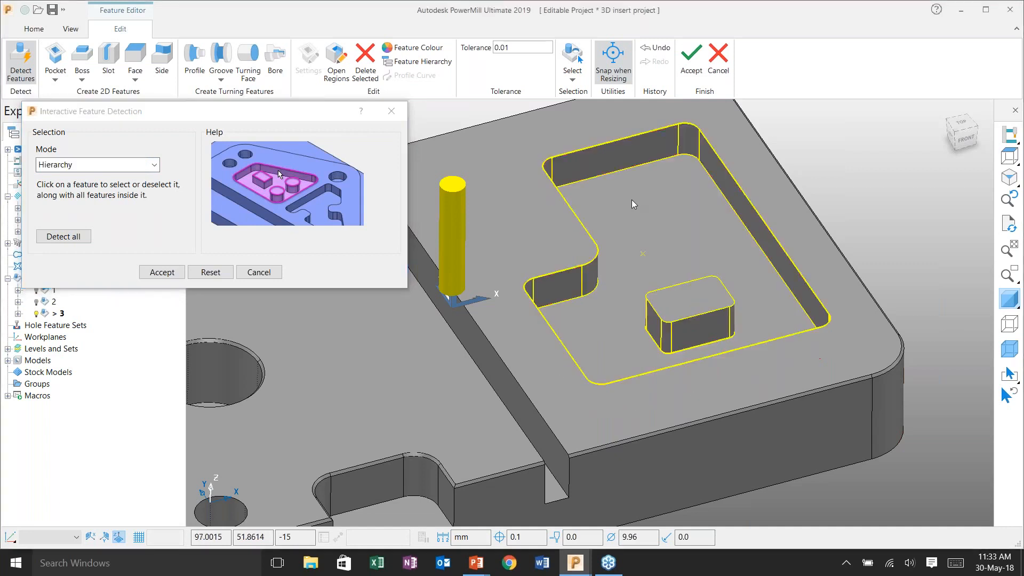
left_click(155, 273)
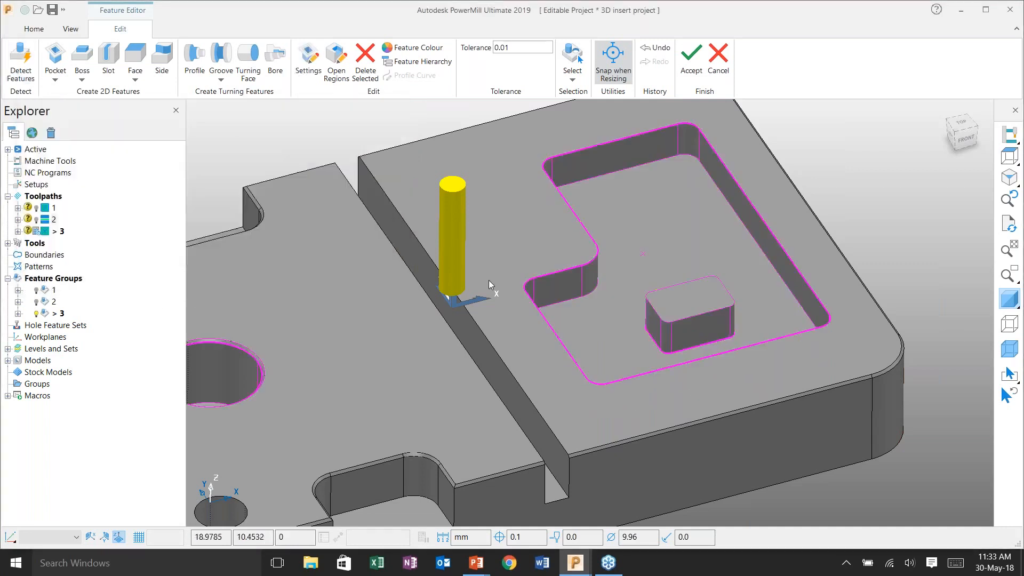
scroll(537, 283, "down", 2)
scroll(604, 296, "down", 1)
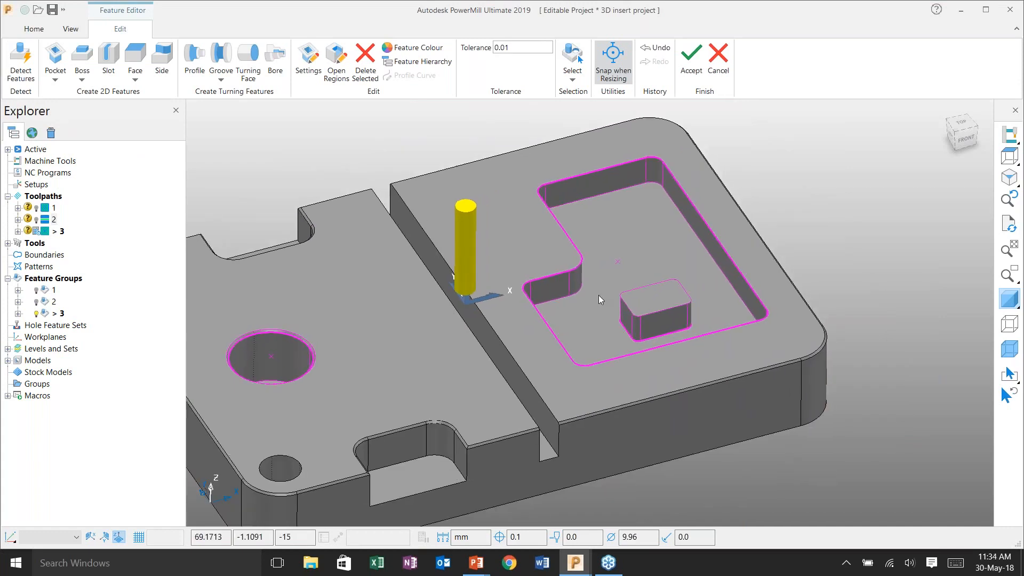
middle_click_drag(598, 295, 669, 275, "shift")
middle_click_drag(490, 299, 530, 266, "shift")
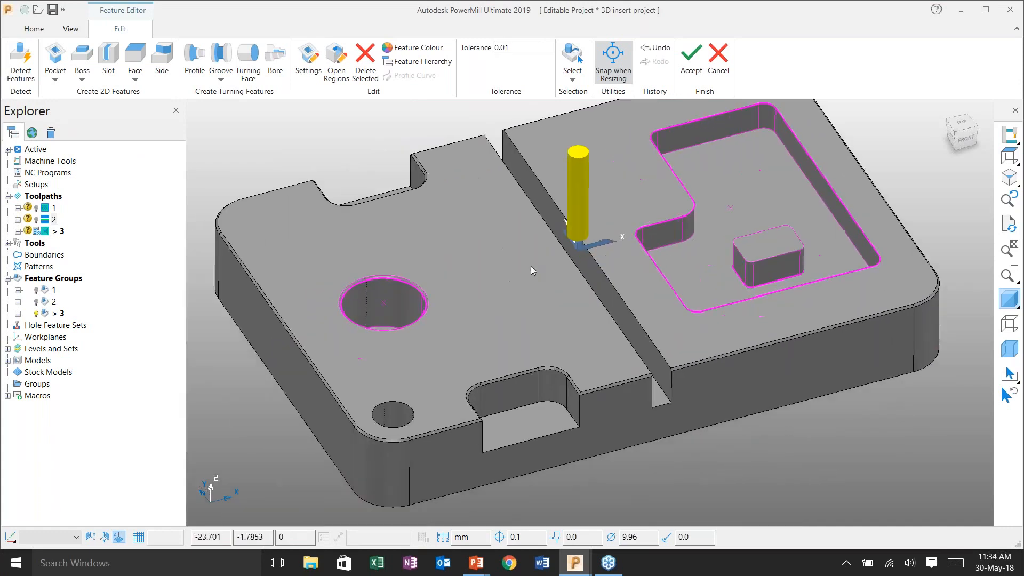
left_click(166, 60)
left_click(131, 141)
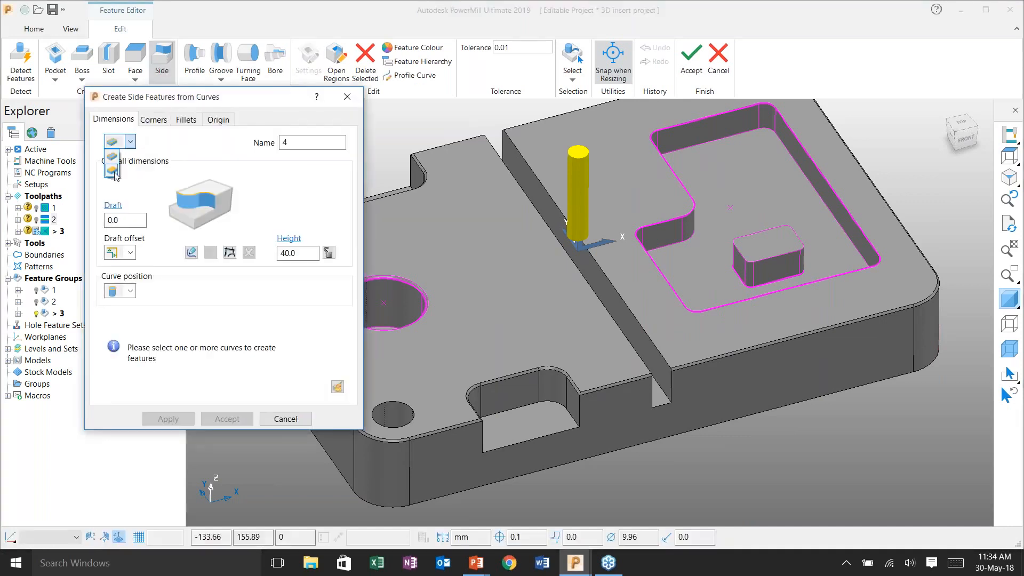
left_click(348, 96)
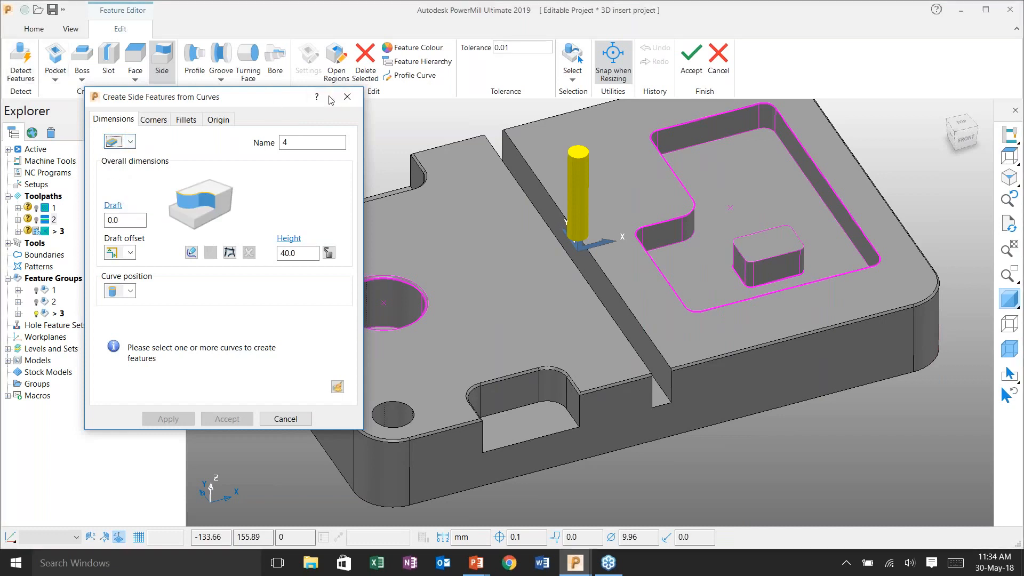
Detect both matching open pockets on the part's edges using Similar mode, then accept the feature group edits
left_click(26, 75)
left_click(21, 72)
left_click(64, 164)
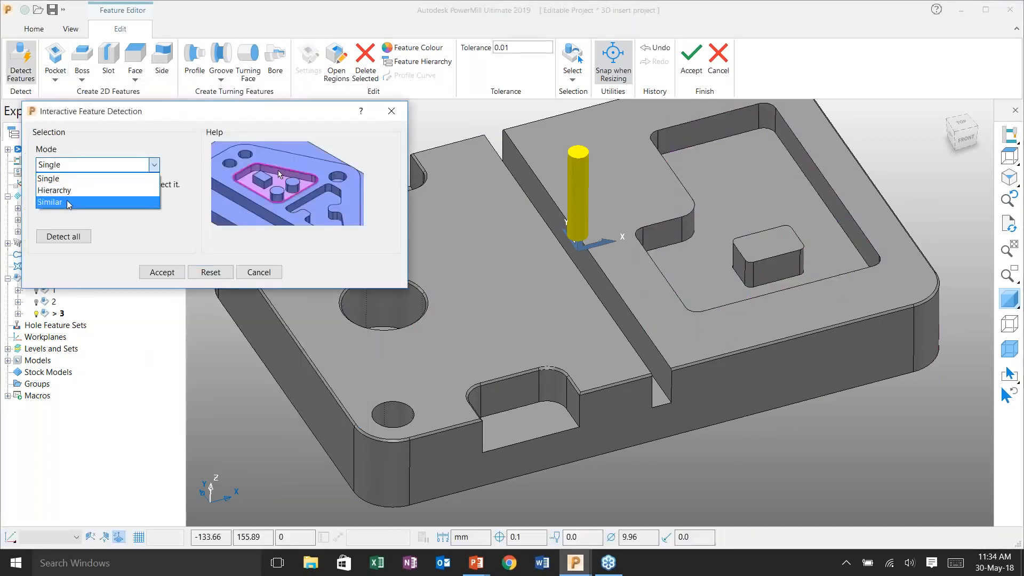
left_click(66, 201)
middle_click_drag(513, 236, 640, 238, "shift")
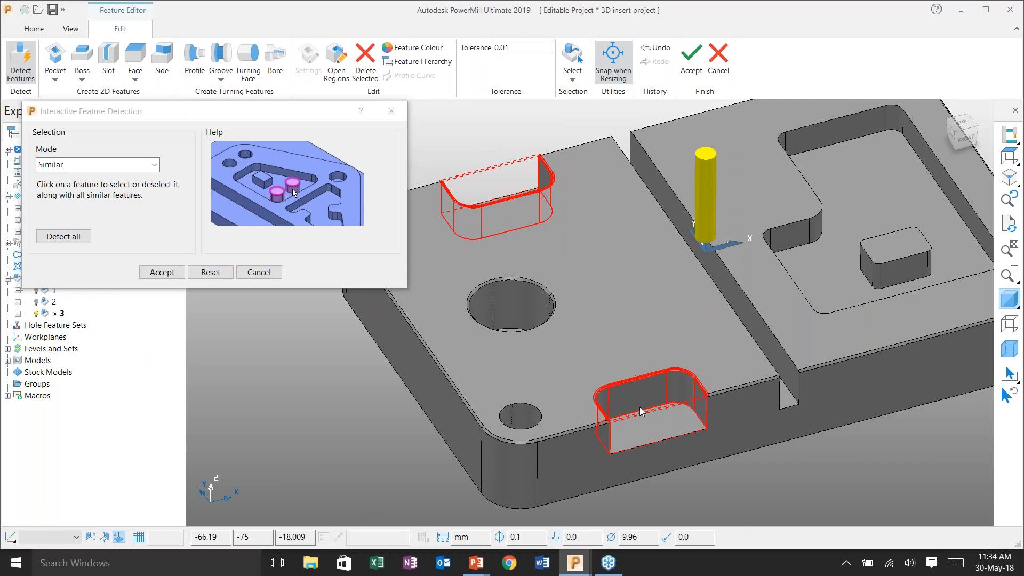
left_click(641, 411)
left_click(171, 273)
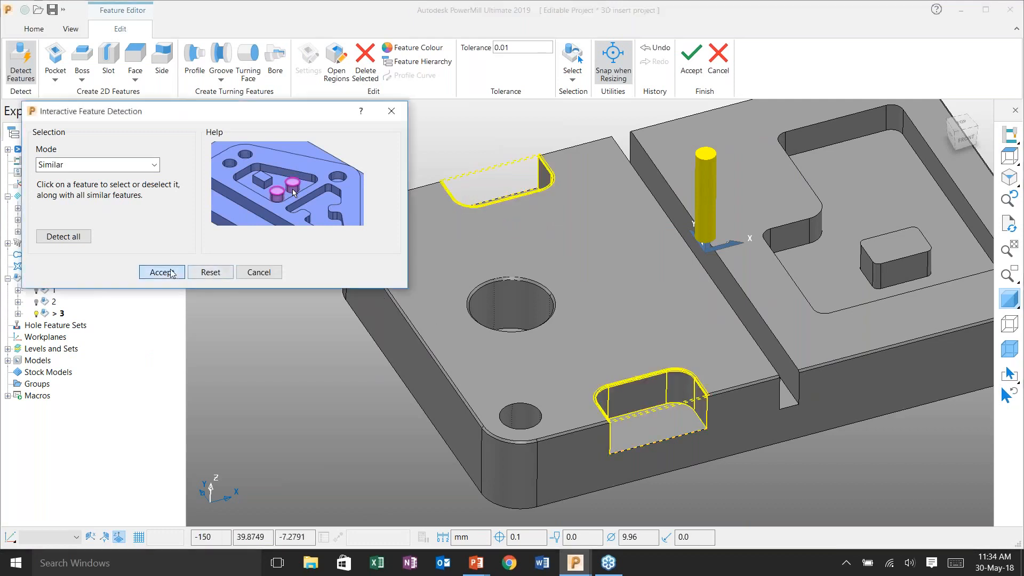
left_click(691, 70)
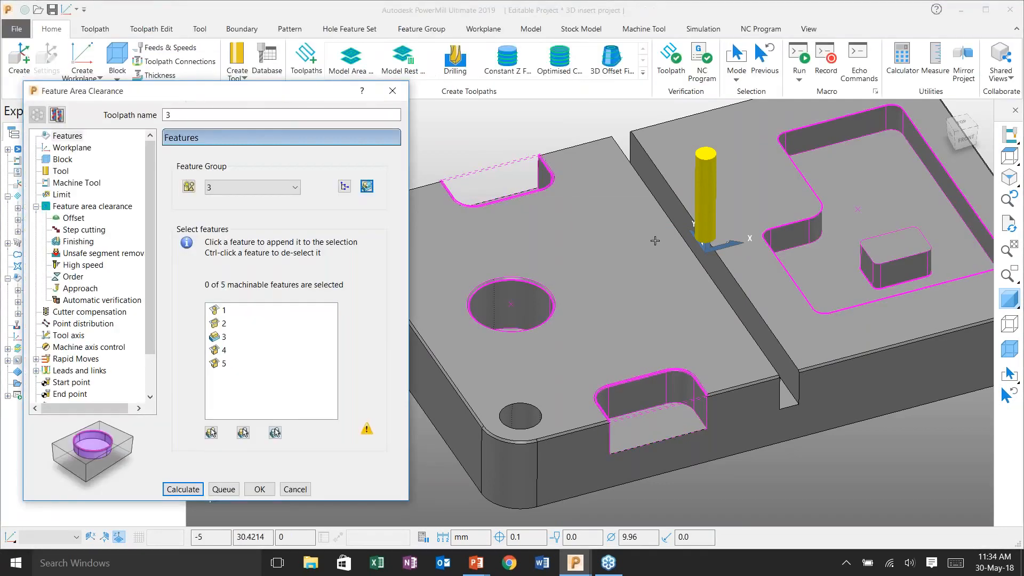
Select all features of the group for the Feature Area Clearance toolpath, calculate it and close the dialog
middle_click_drag(664, 329, 614, 335, "shift")
scroll(614, 335, "down", 1)
left_click(212, 433)
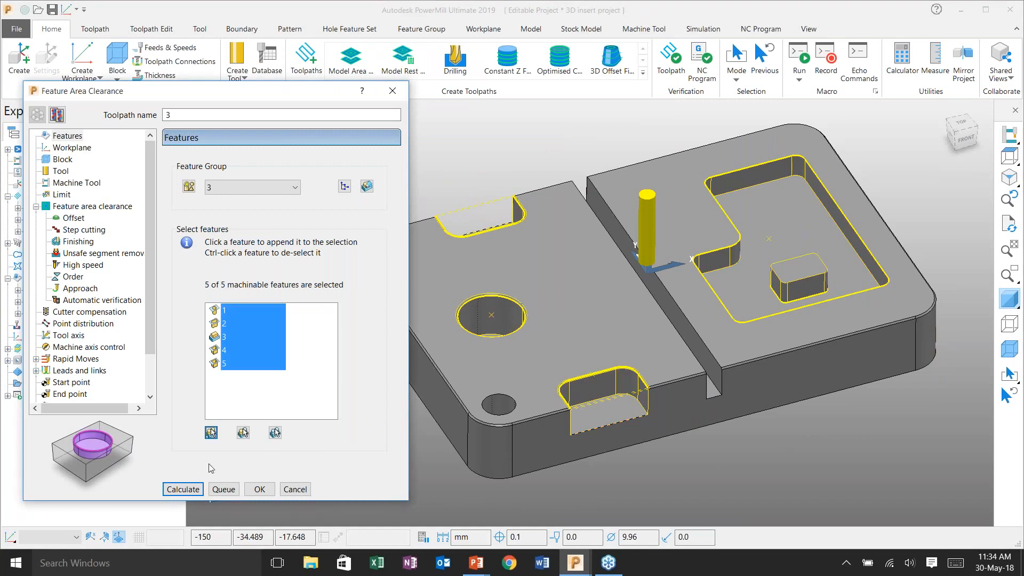
key("Return")
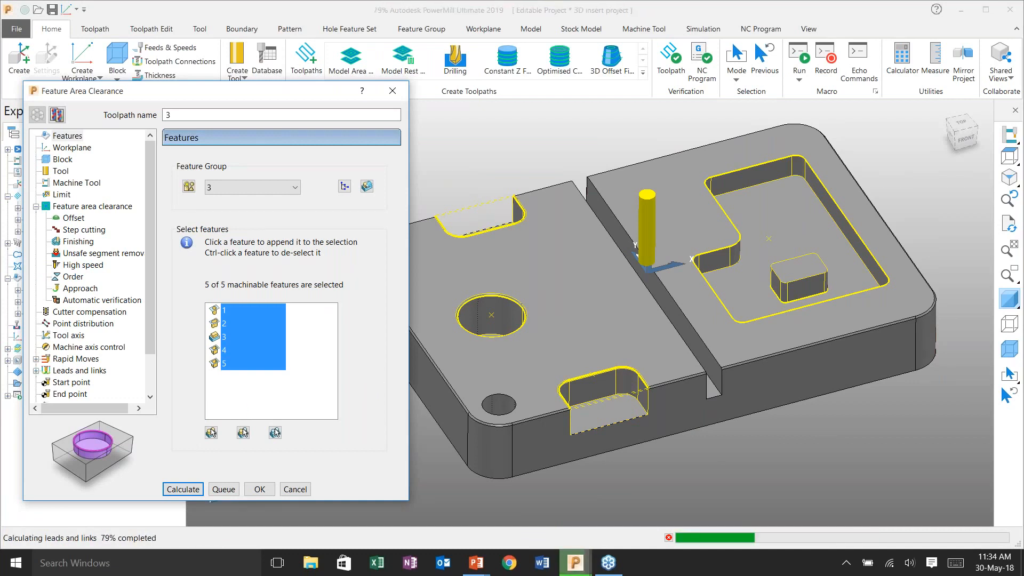
left_click(301, 491)
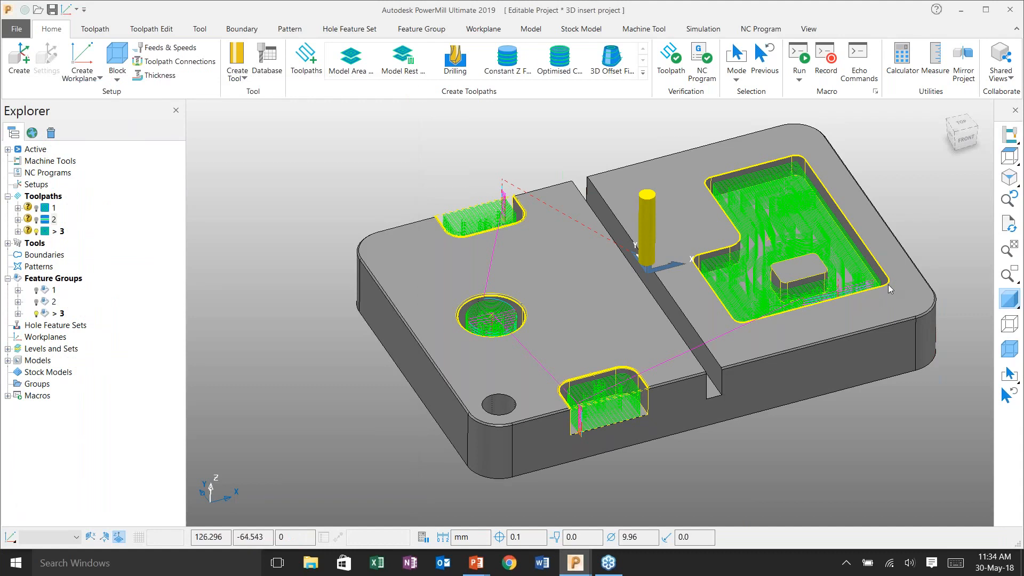
Examine the roughing toolpath around the boss and its entry and exit moves at the open edge pocket, up close and from above
scroll(889, 289, "up", 2)
scroll(889, 288, "up", 2)
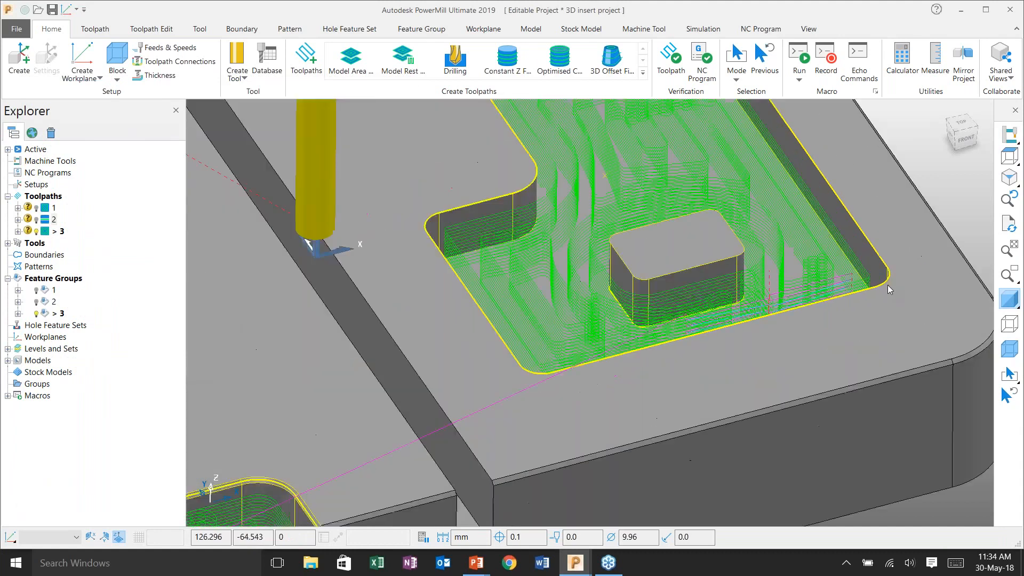
middle_click_drag(888, 287, 879, 291, "shift")
middle_click_drag(492, 148, 462, 200, "shift")
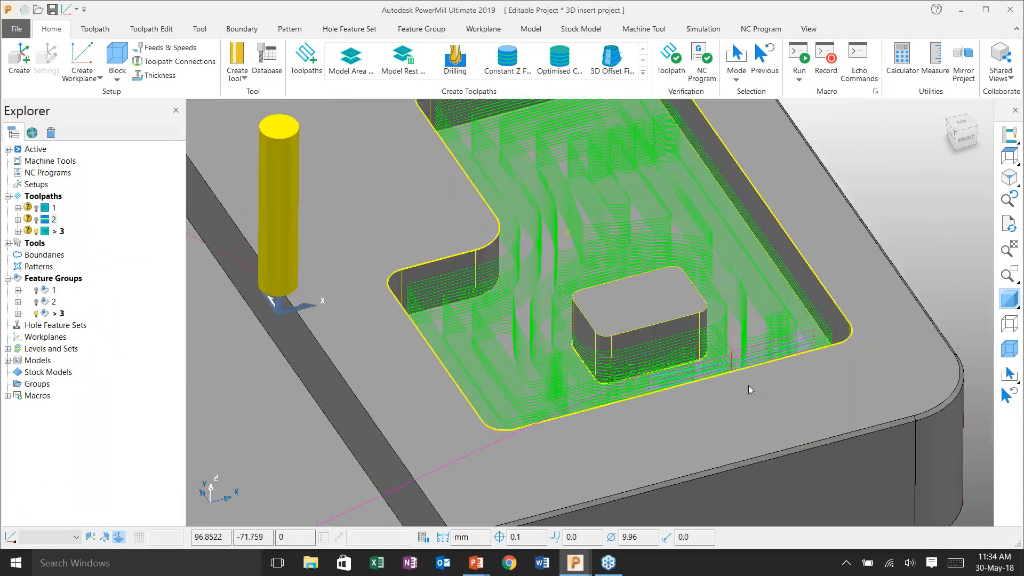
scroll(747, 385, "up", 5)
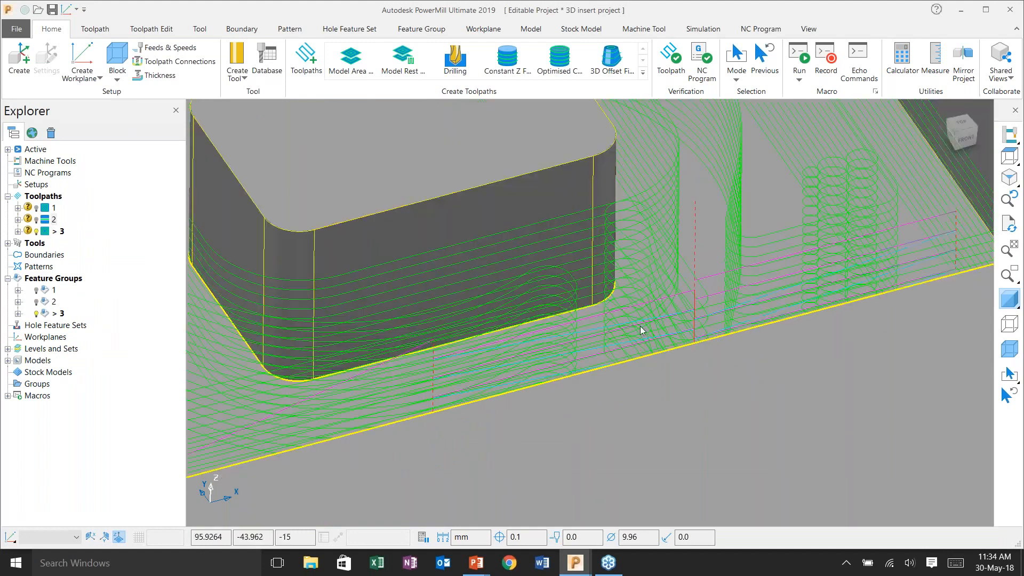
scroll(640, 330, "down", 6)
scroll(514, 392, "up", 5)
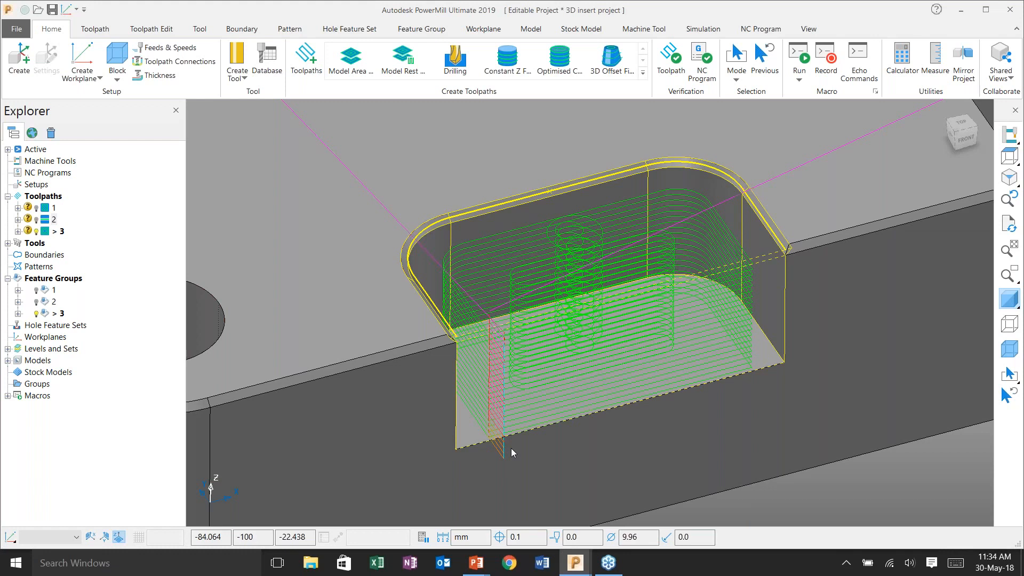
key("ctrl+5")
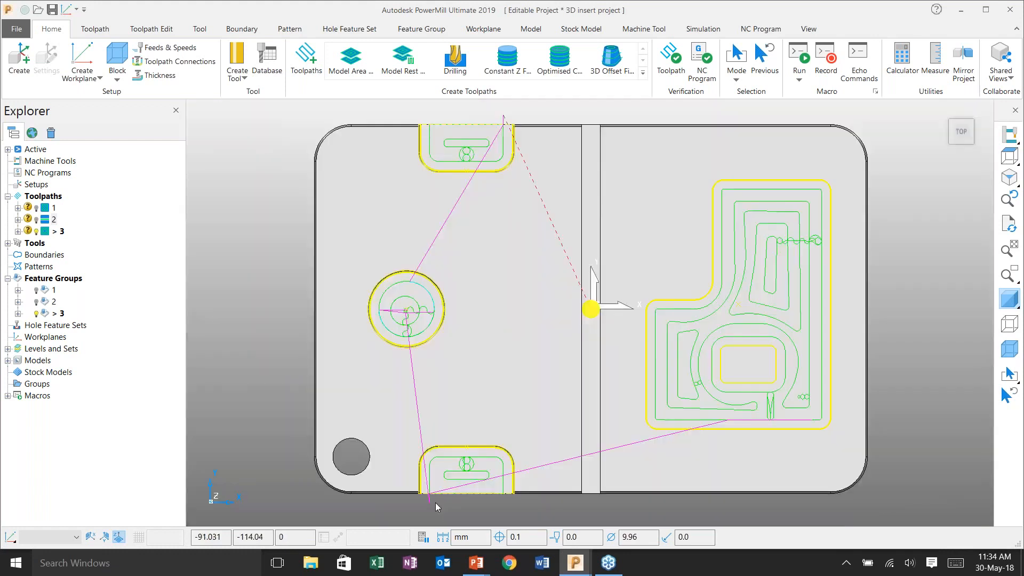
scroll(435, 502, "up", 5)
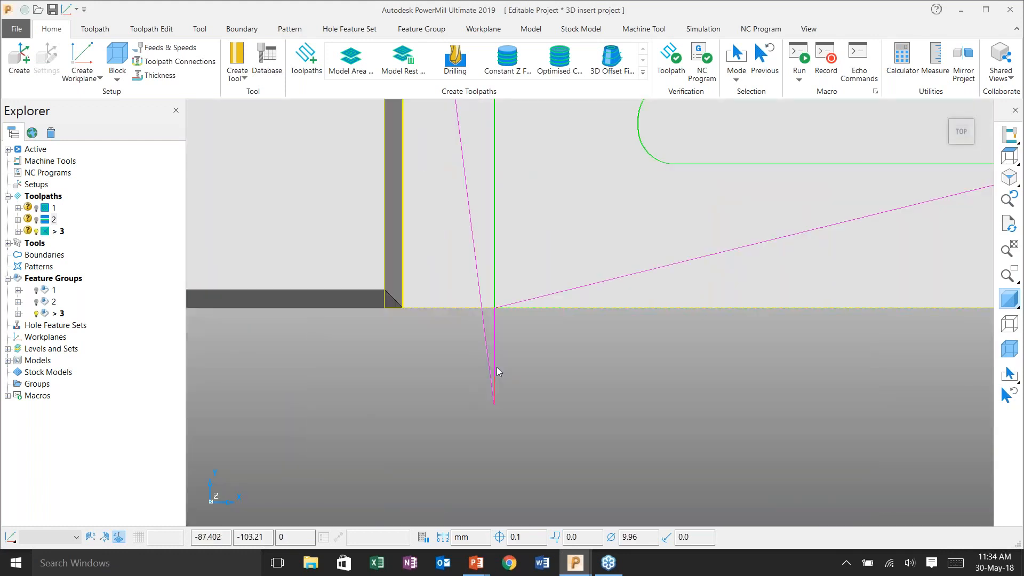
key("ctrl+1")
middle_click_drag(596, 304, 333, 130)
Start a toolpath from the saved Pocket_Side_10Flat strategy and hide the model's shading so only the features show
left_click(303, 77)
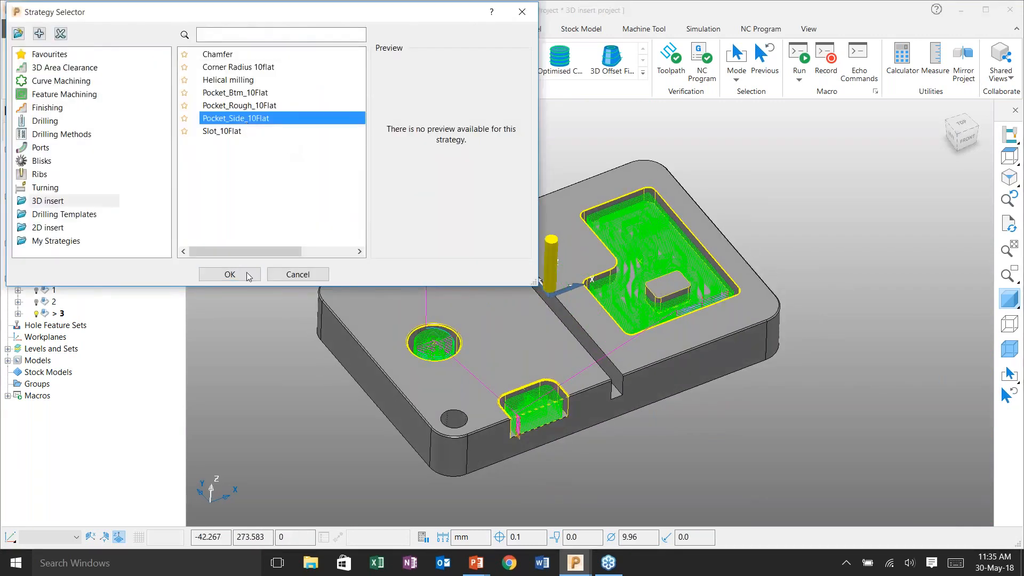
left_click(244, 277)
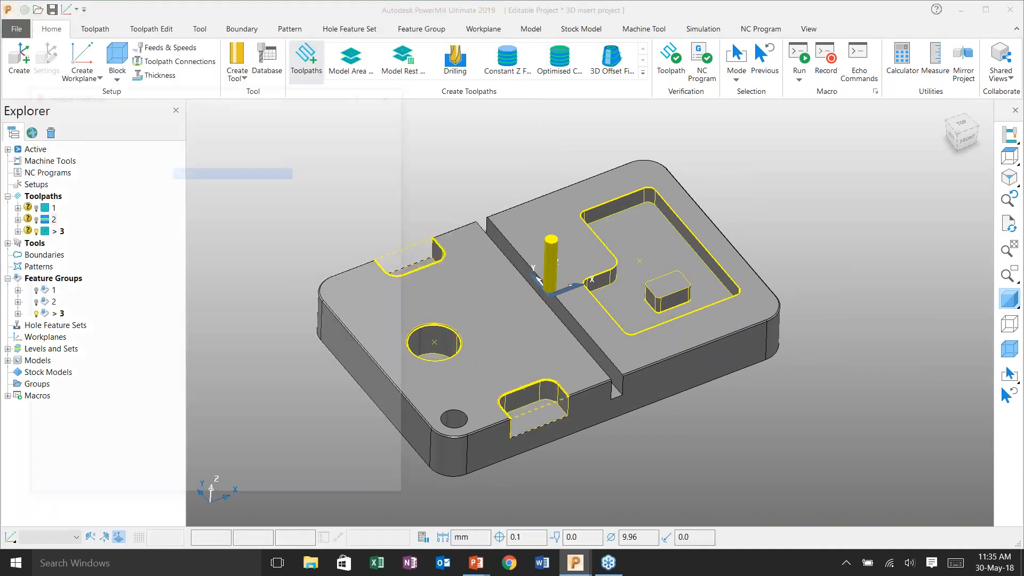
middle_click_drag(616, 387, 709, 368, "shift")
key("F3")
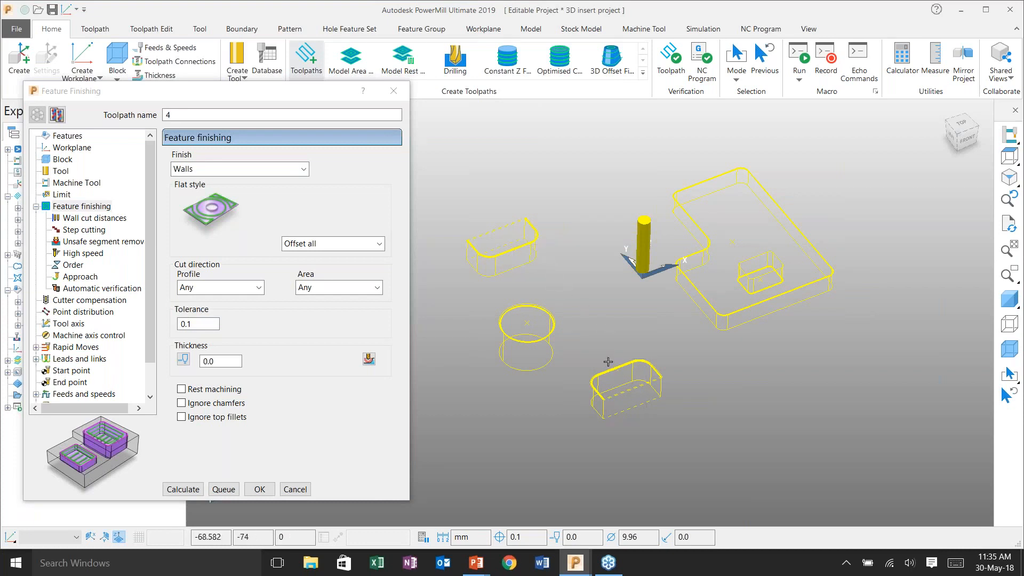
Clear the feature selection and select only the large pocket with its boss and the circular pocket for wall finishing
left_click(52, 137)
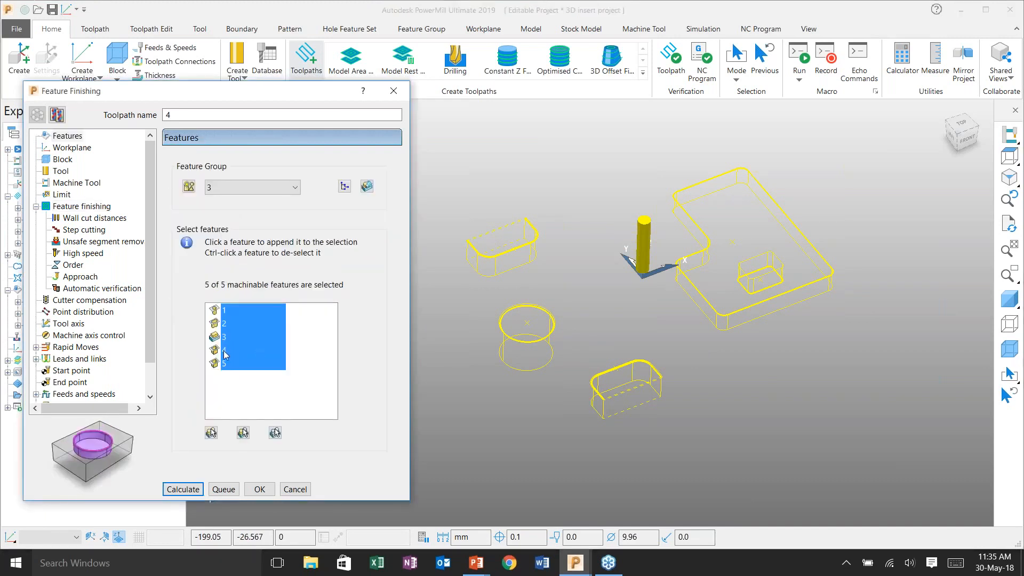
scroll(667, 245, "down", 3)
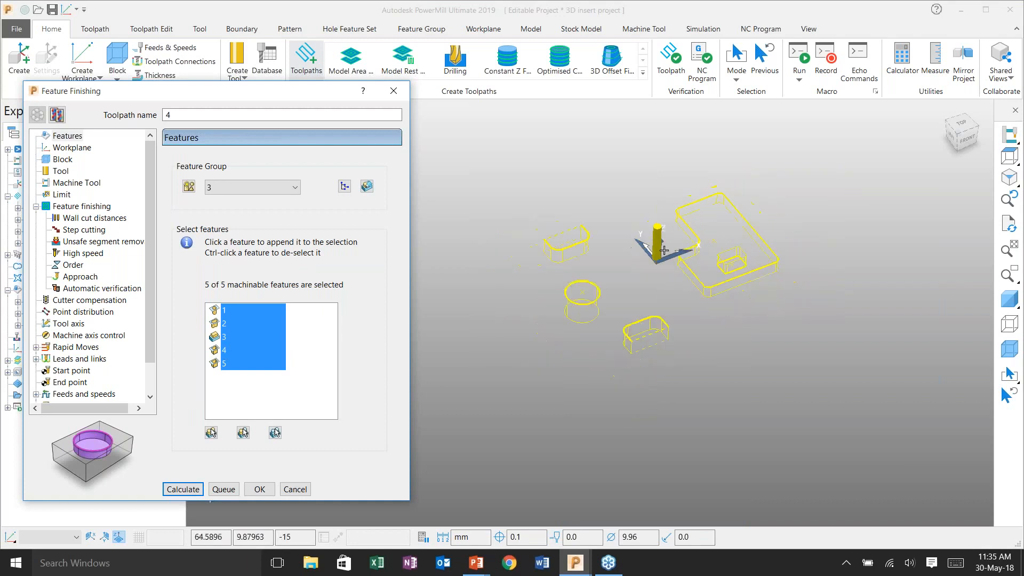
left_click(68, 137)
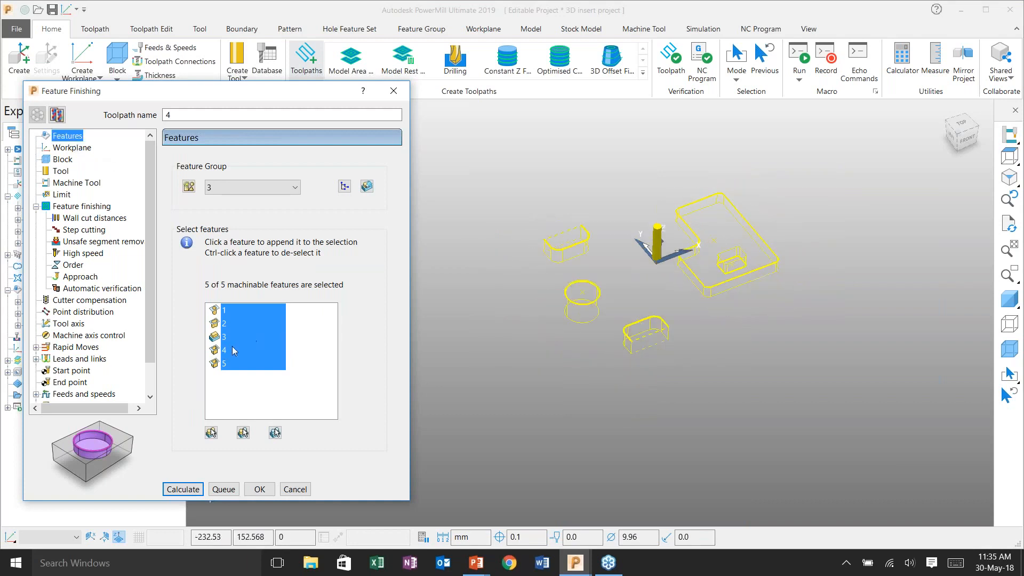
left_click(218, 354)
left_click(275, 432)
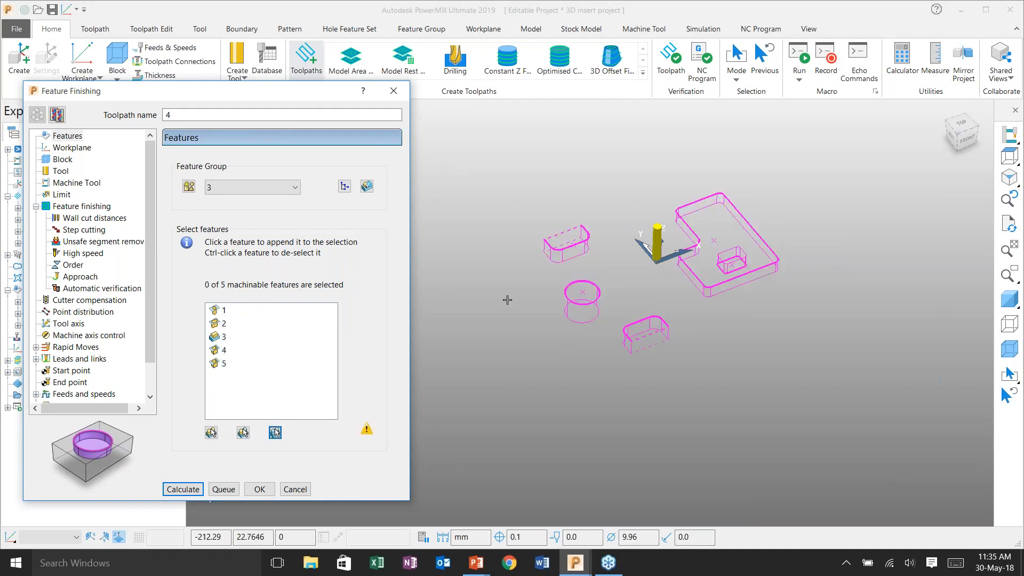
scroll(702, 248, "up", 3)
left_click_drag(813, 301, 695, 229)
left_click_drag(602, 293, 542, 324)
Enable CNC cutter compensation with type Full radius for the wall finishing toolpath, calculate it and close the dialog
left_click(67, 207)
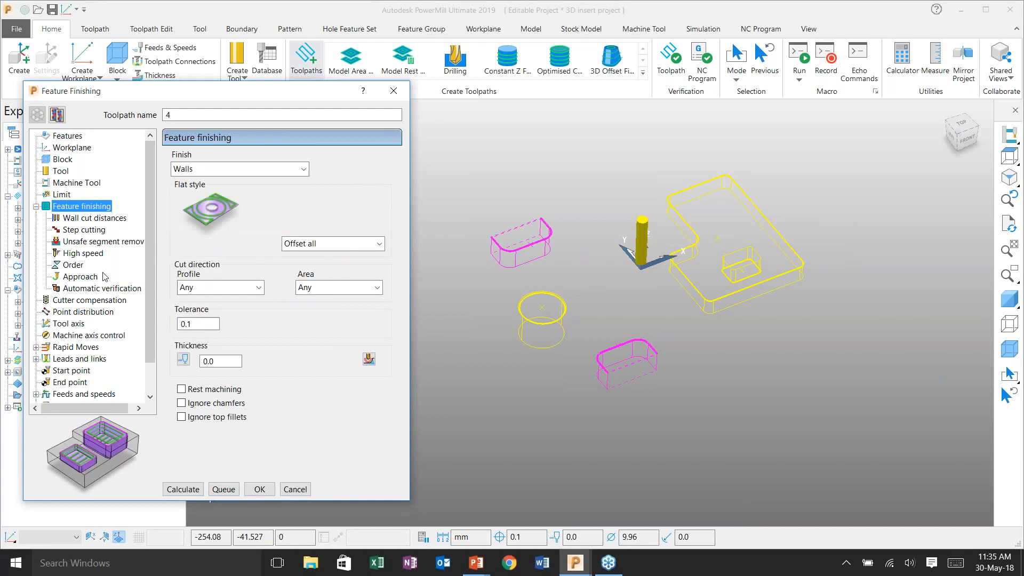
left_click(101, 301)
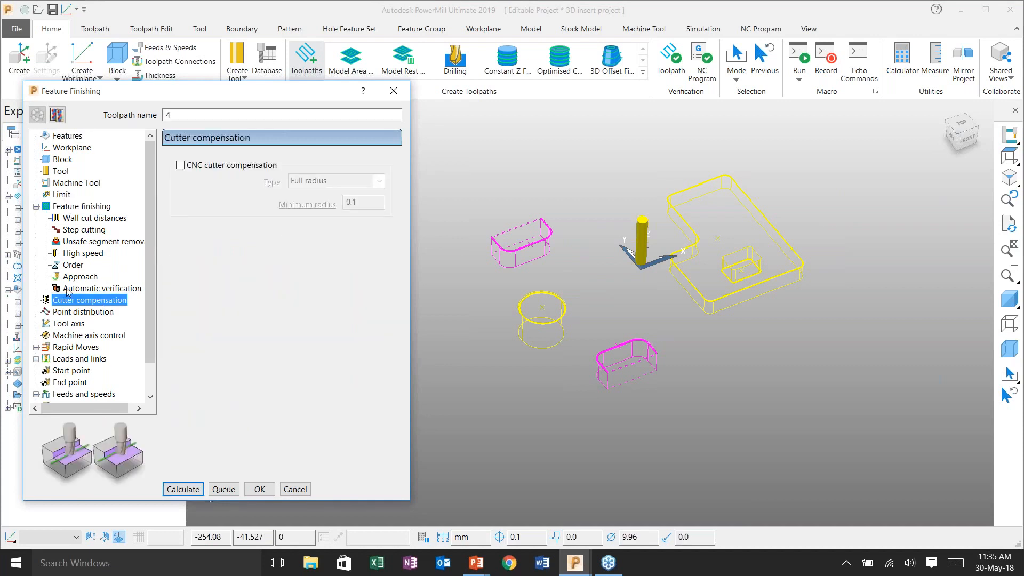
scroll(564, 276, "up", 3)
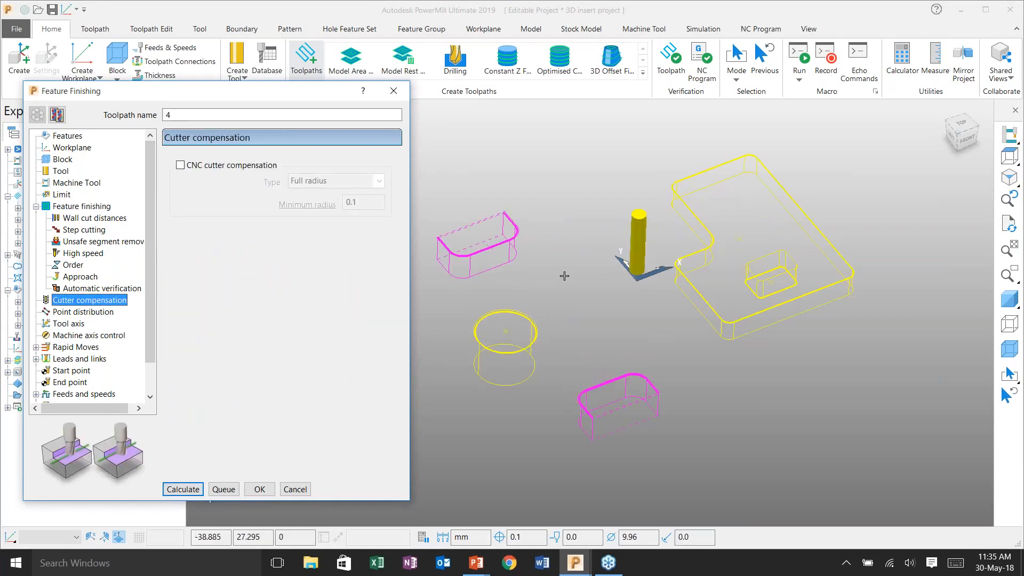
scroll(564, 276, "down", 2)
left_click(180, 166)
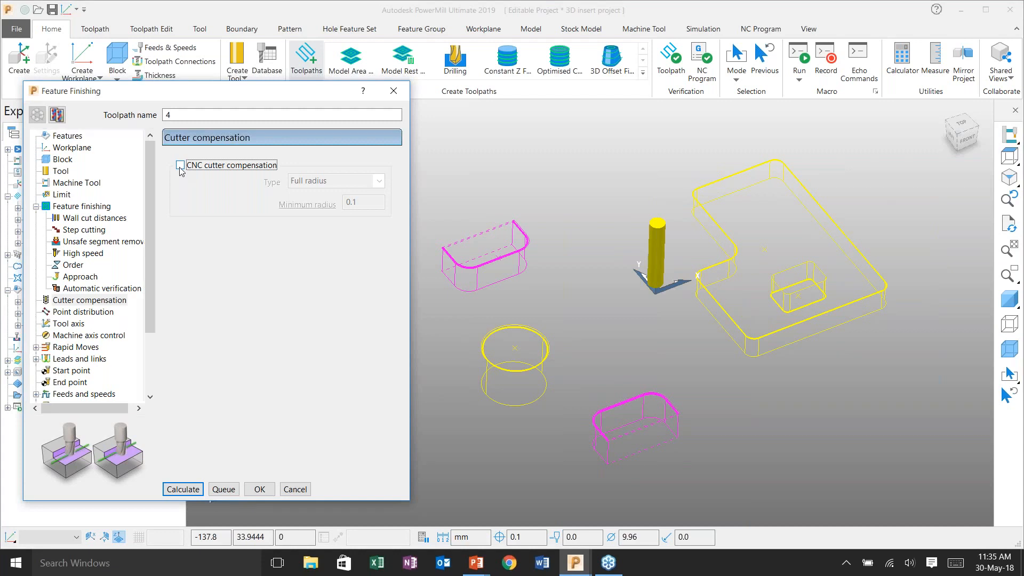
left_click(191, 492)
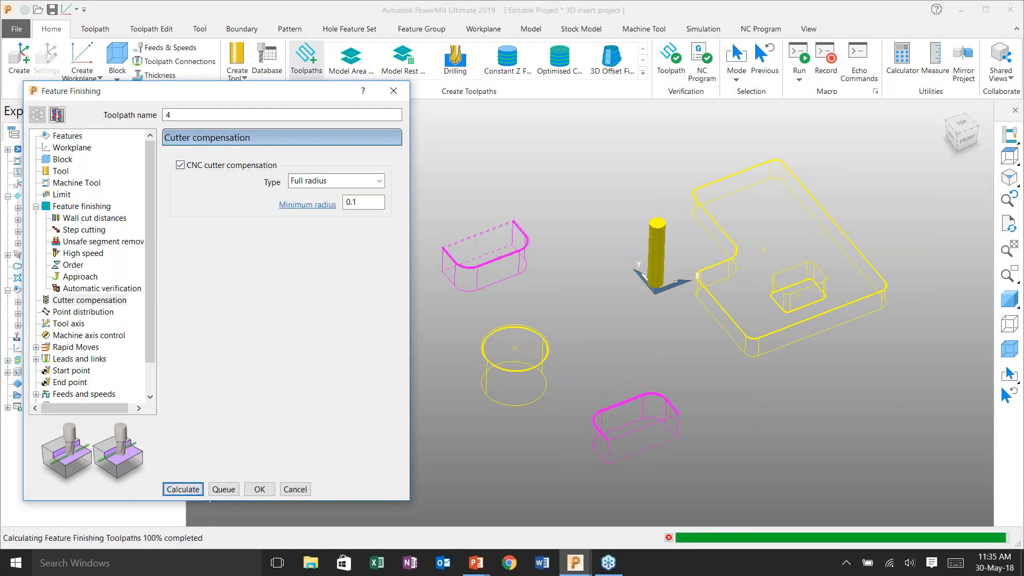
left_click(295, 489)
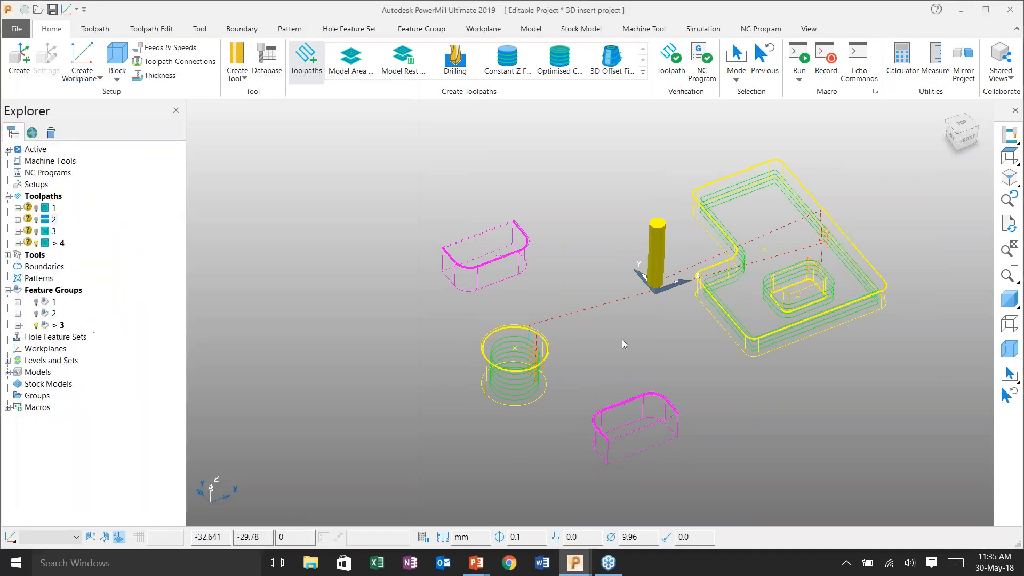
Create and calculate another Pocket_Side_10Flat toolpath with the selection inverted to only the two open edge pockets
left_click(308, 60)
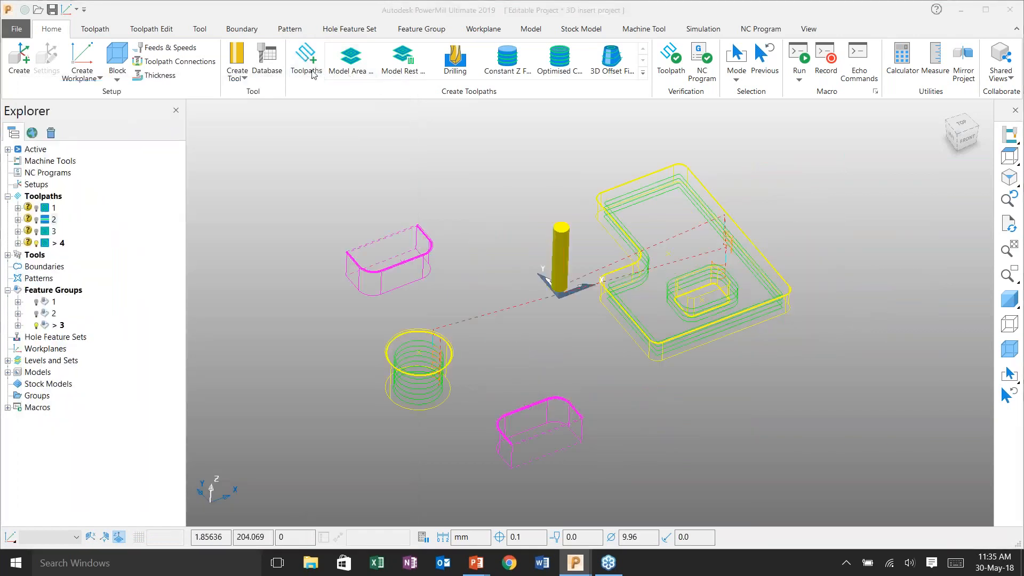
left_click(251, 119)
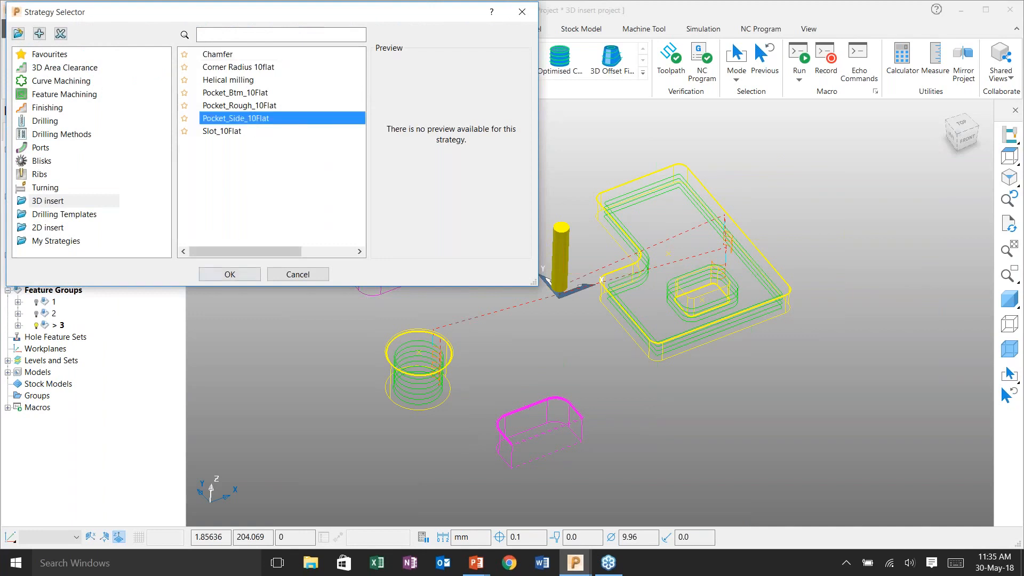
left_click(230, 274)
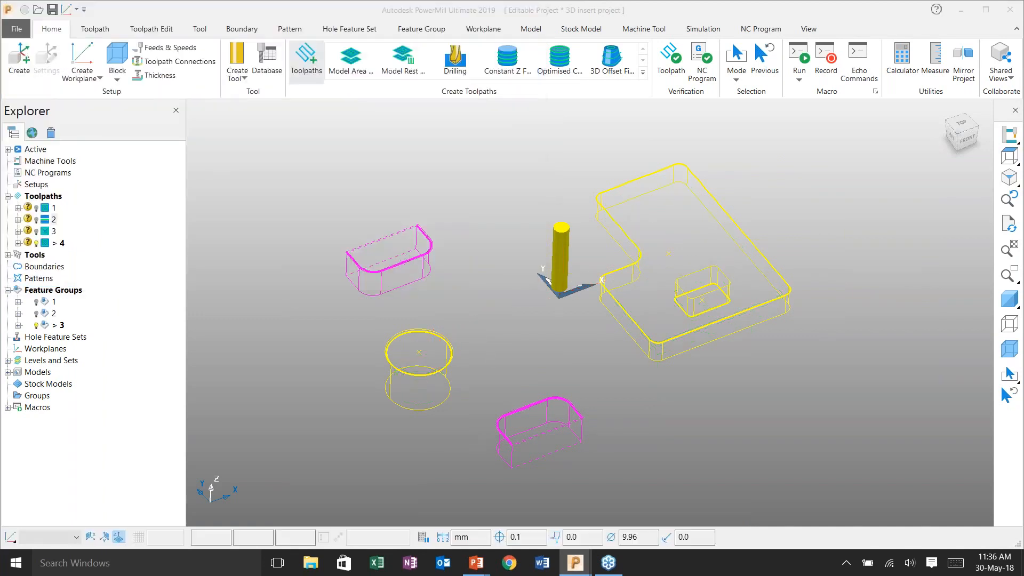
left_click(68, 136)
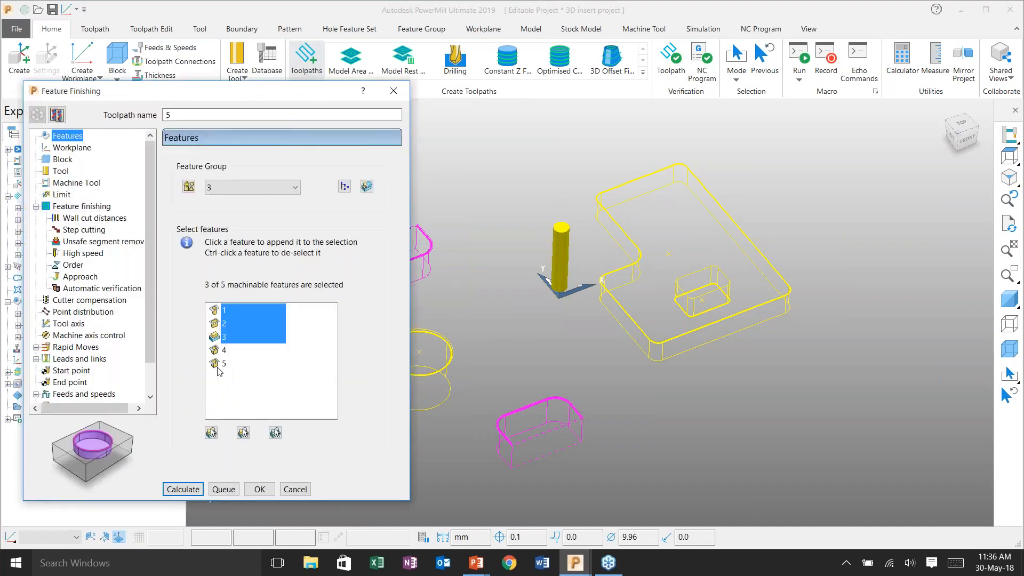
left_click(243, 432)
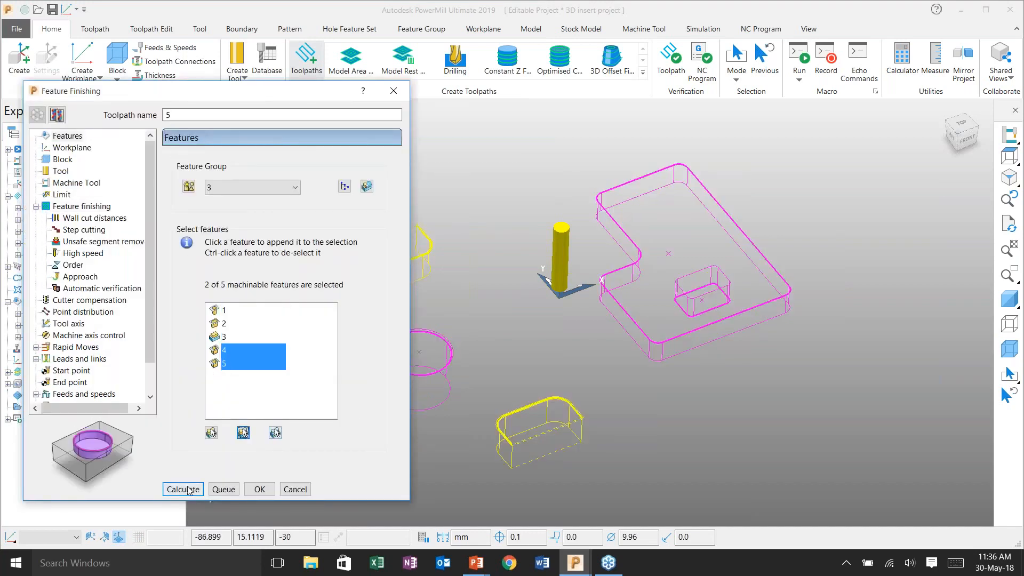
key("Return")
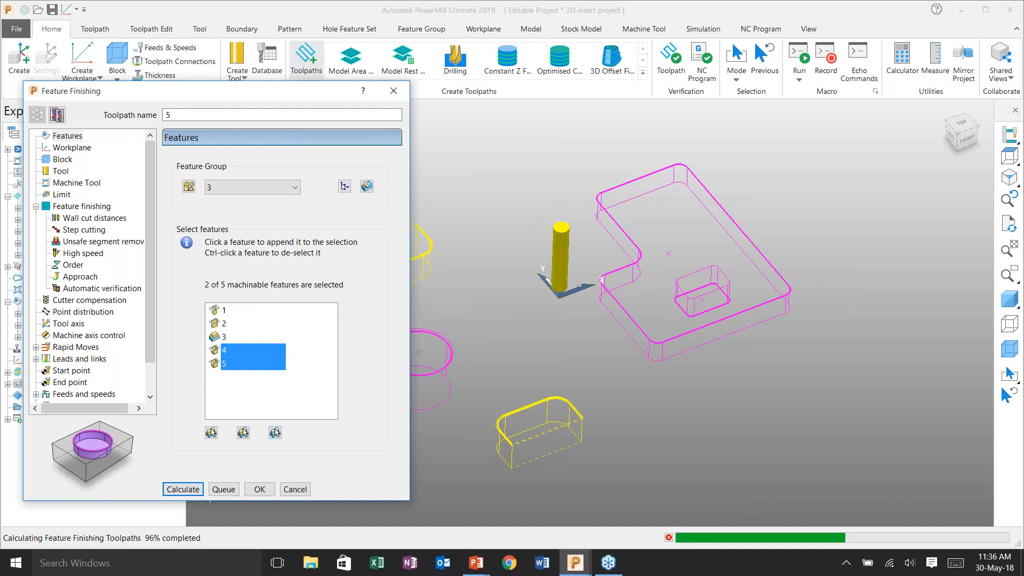
left_click(295, 489)
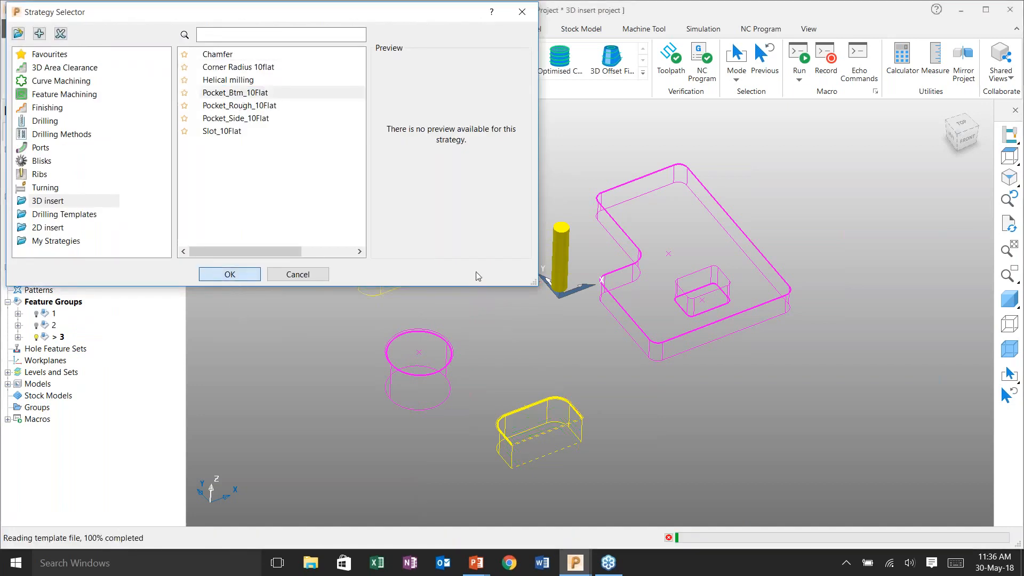
Set up a Pocket_Btm_10Flat toolpath for all features, with separate radial and axial thickness and a radial thickness of 0.1
key("Return")
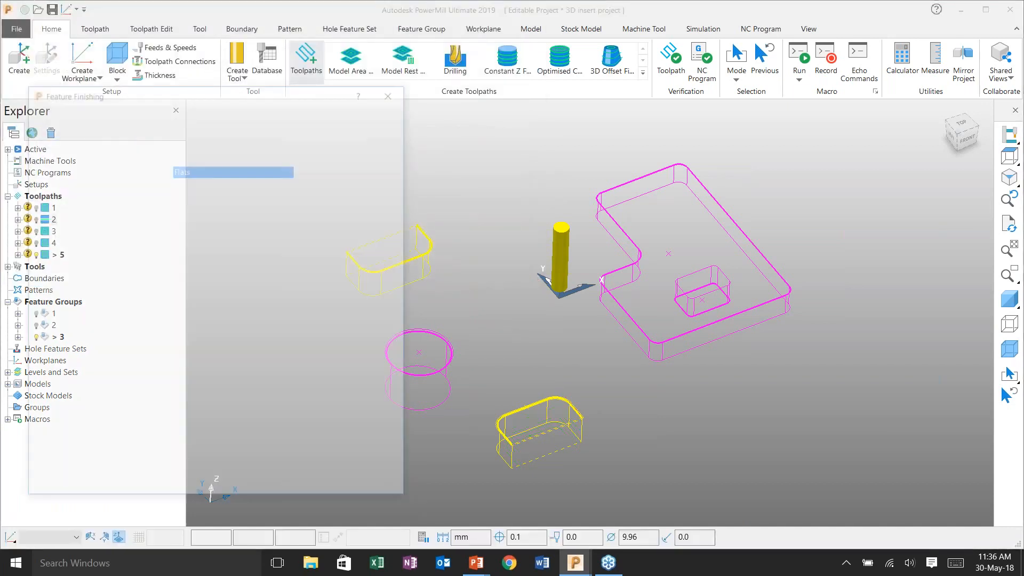
left_click(211, 433)
left_click(80, 206)
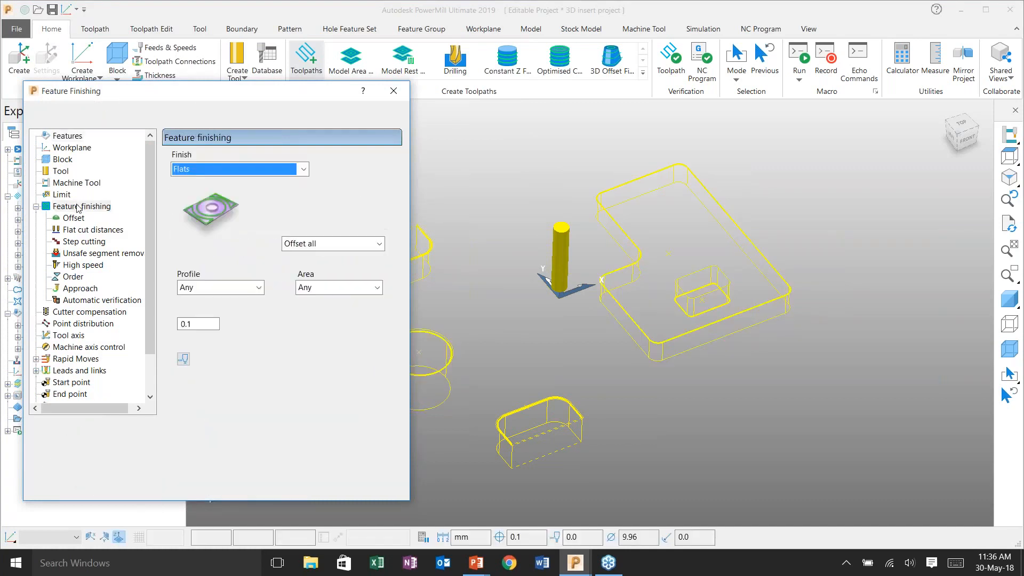
left_click(184, 359)
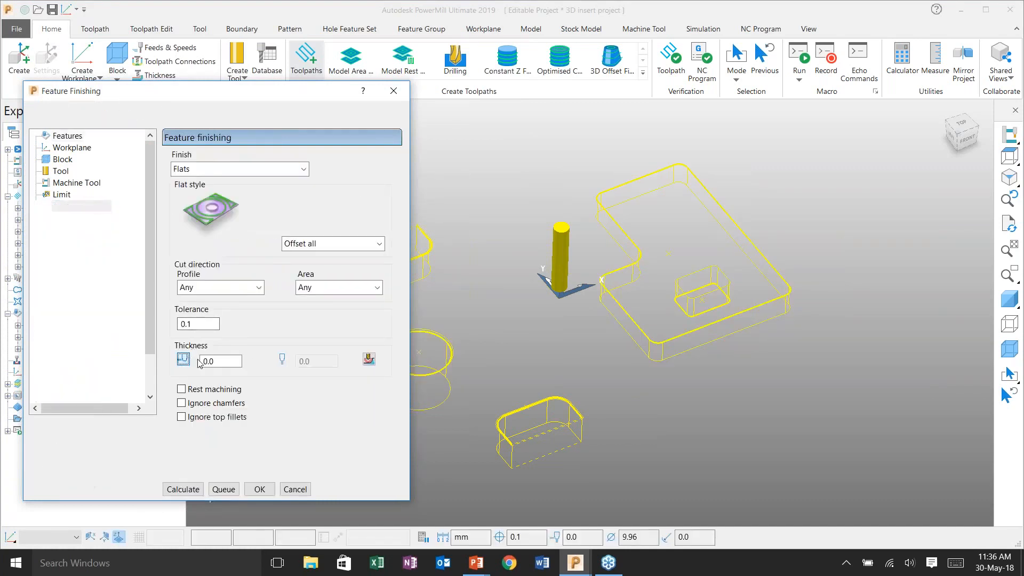
type("0.")
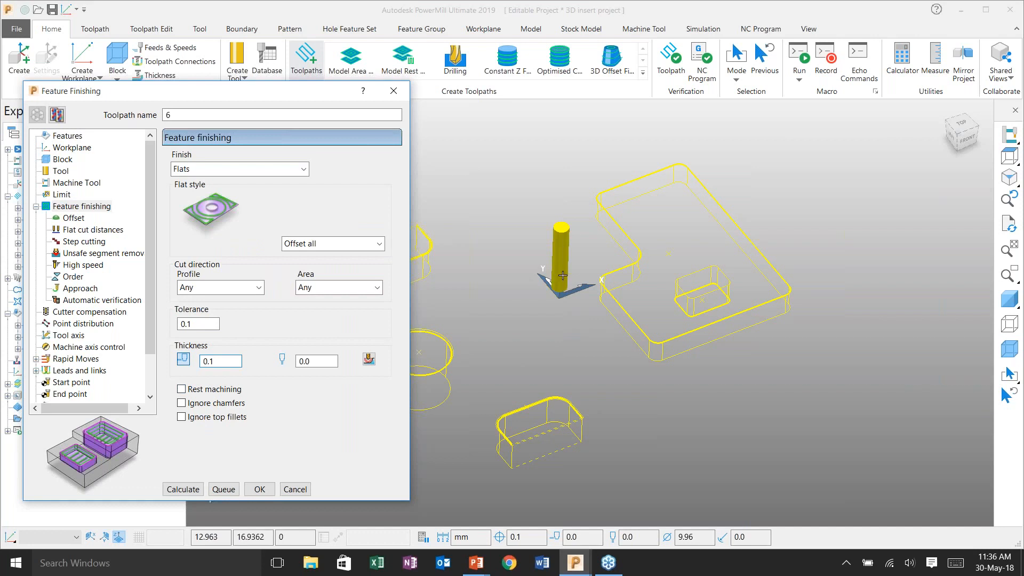
Show the model shaded again, calculate the Flats finishing toolpath and close its dialog
middle_click_drag(768, 354, 881, 348, "shift")
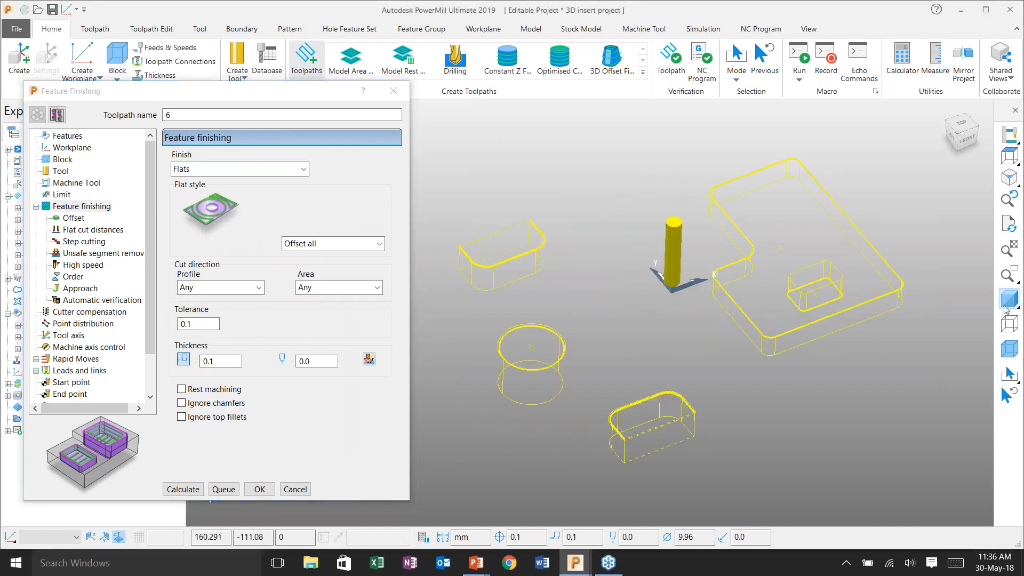
left_click(1010, 299)
left_click(181, 489)
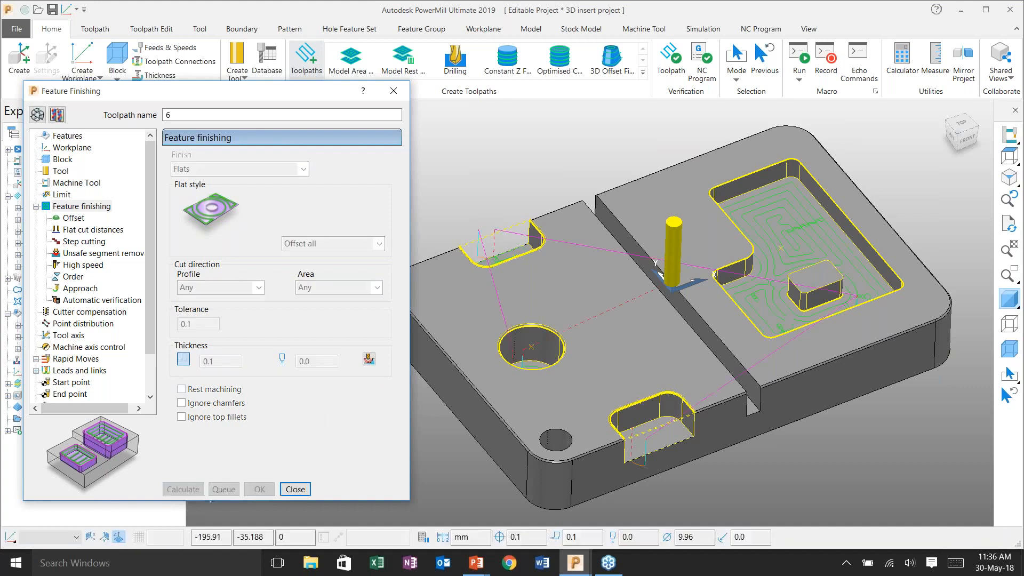
left_click(294, 489)
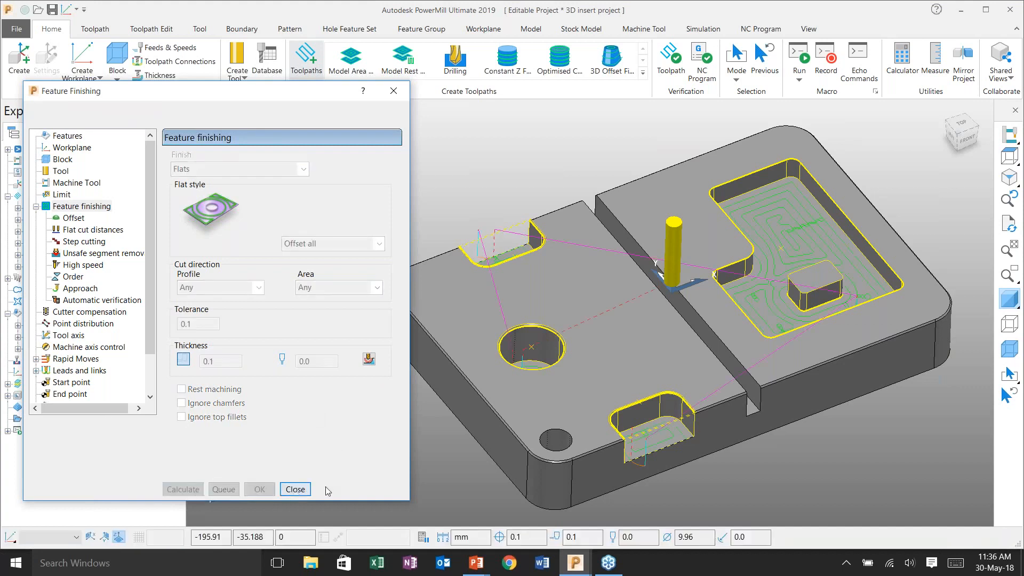
Create a Feature Chamfer Milling toolpath and open a new feature group for it in the feature editor
middle_click_drag(730, 319, 562, 484, "shift")
scroll(480, 487, "up", 5)
scroll(478, 484, "down", 5)
middle_click_drag(578, 309, 558, 291, "shift")
middle_click_drag(691, 260, 661, 320)
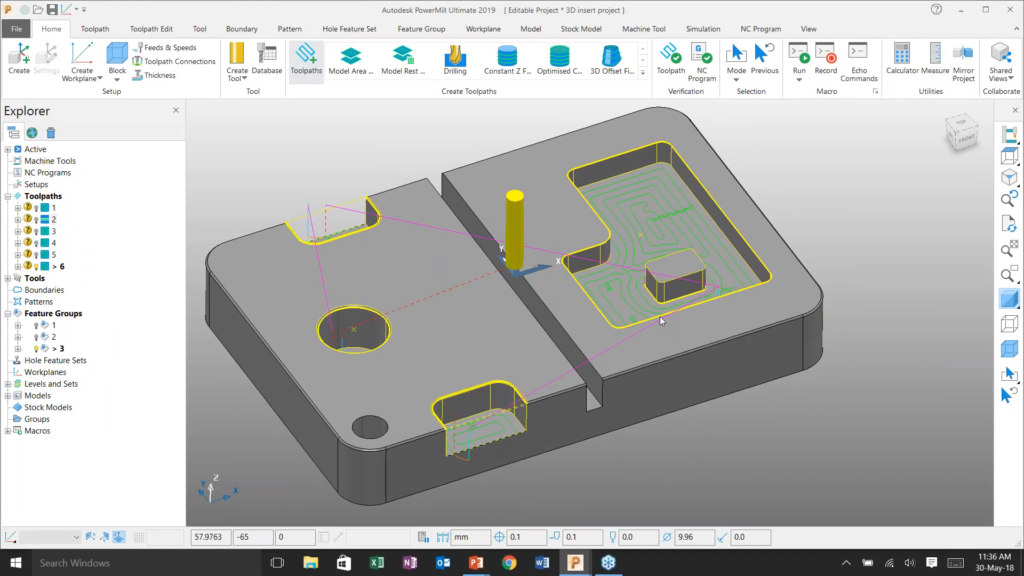
left_click(313, 66)
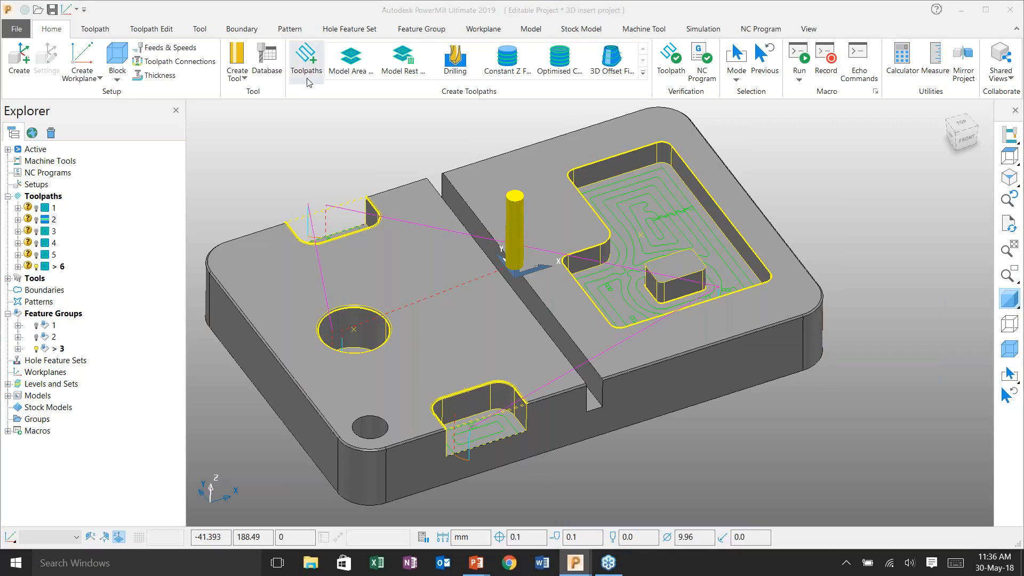
left_click(241, 275)
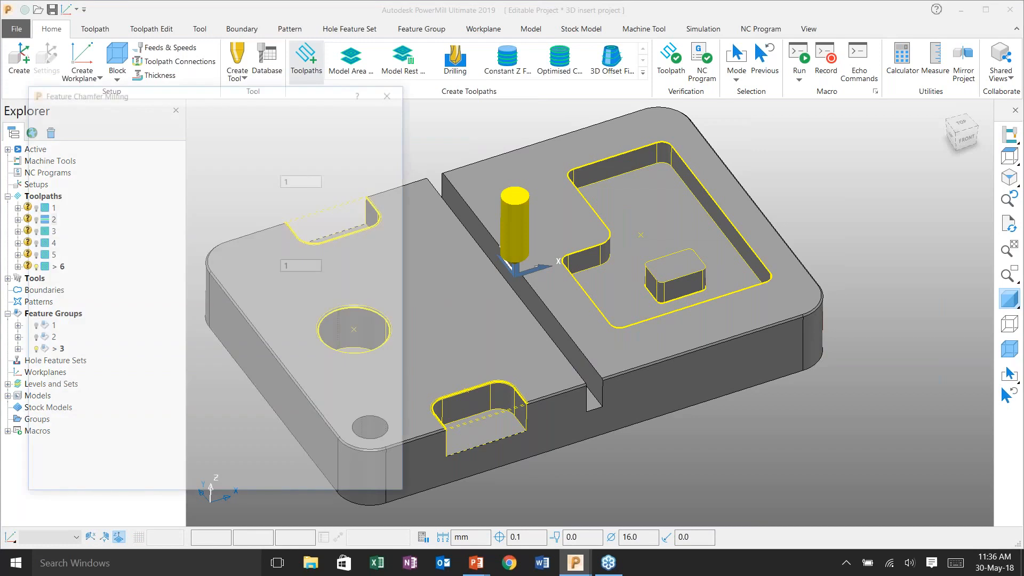
left_click(66, 136)
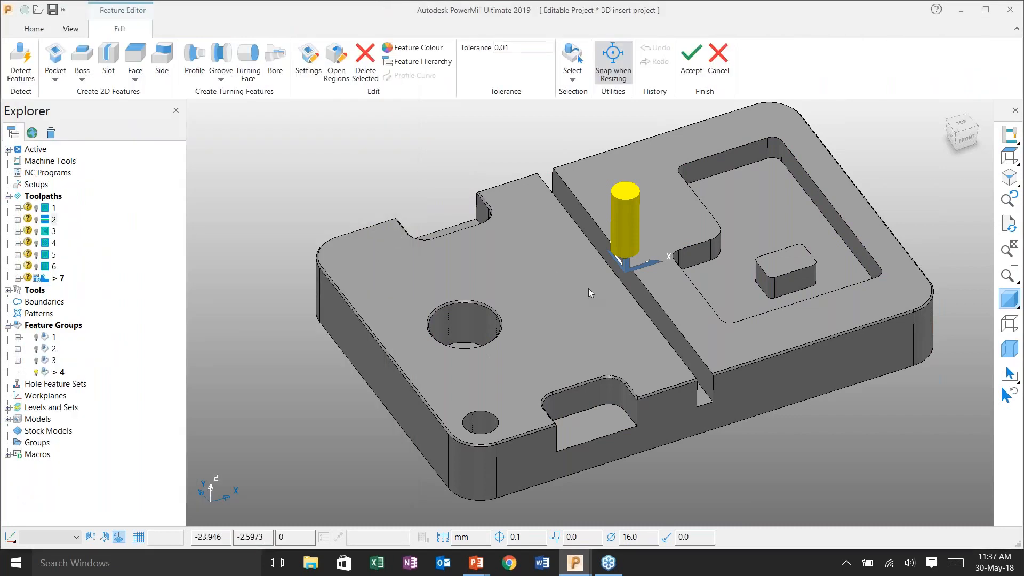
Start a freeform boss from a composite curve, picking the chamfer's lower edge between the front edge pocket and the slot
middle_click_drag(577, 298, 509, 287, "shift")
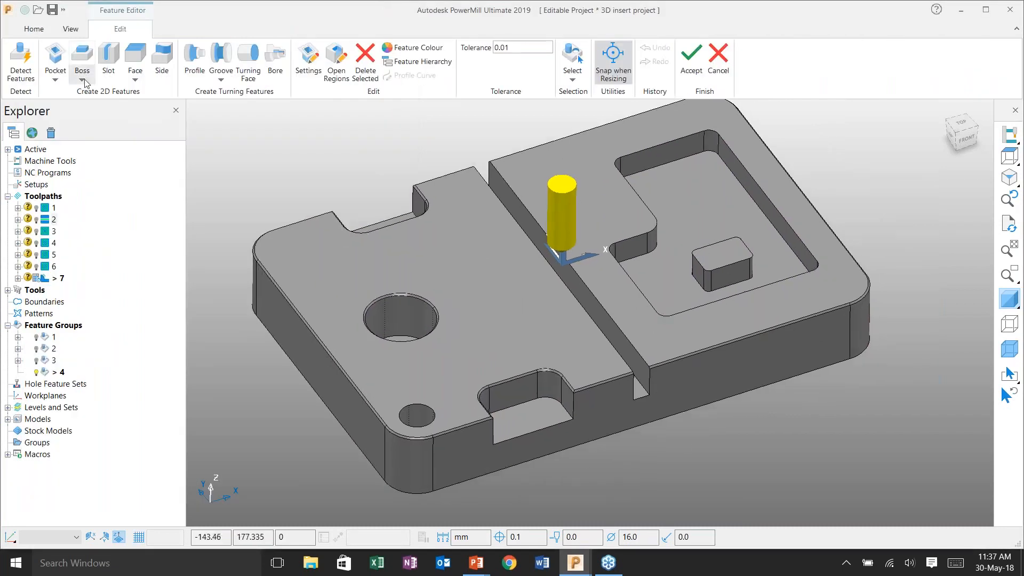
left_click(82, 80)
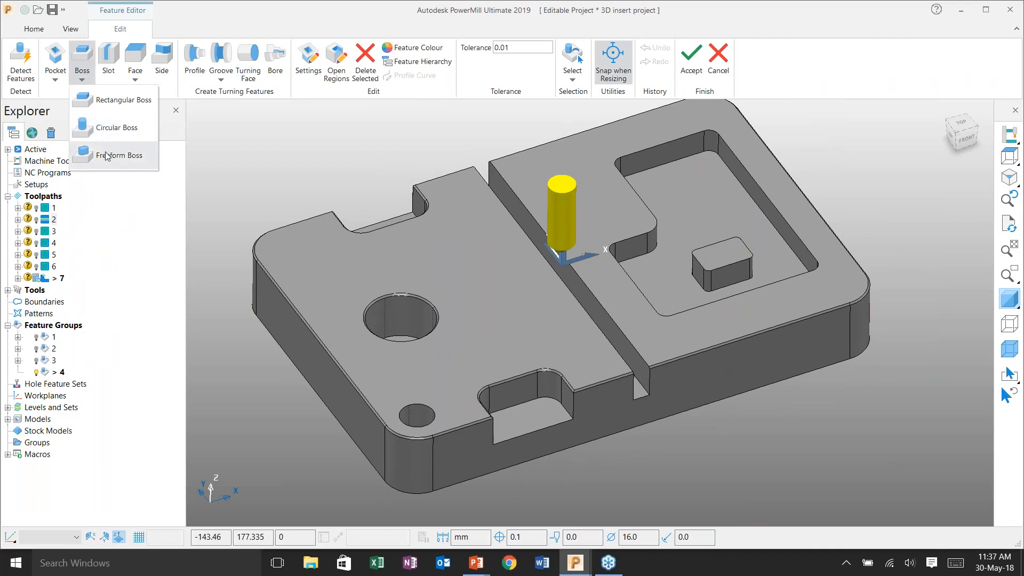
left_click(107, 156)
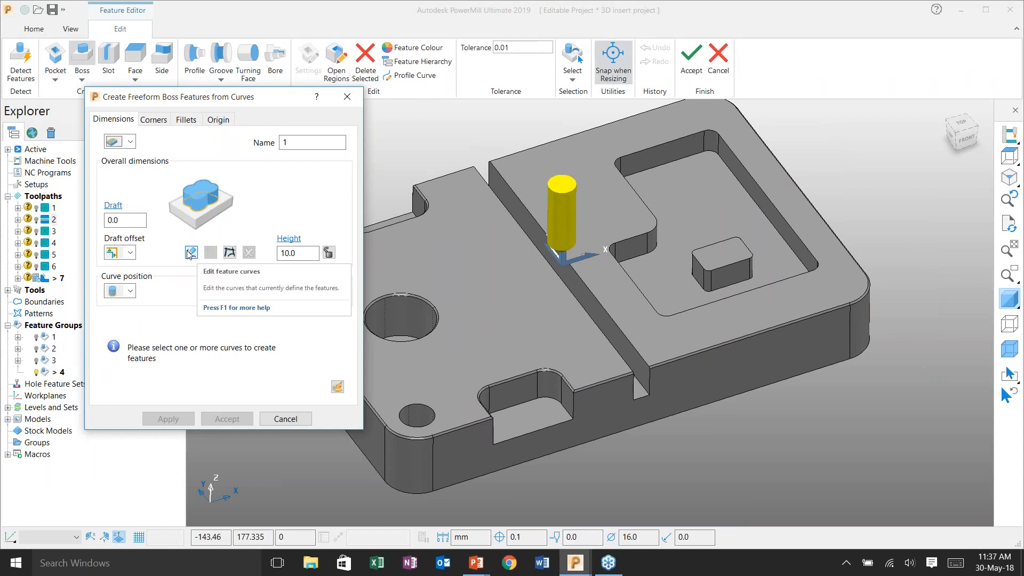
left_click(230, 253)
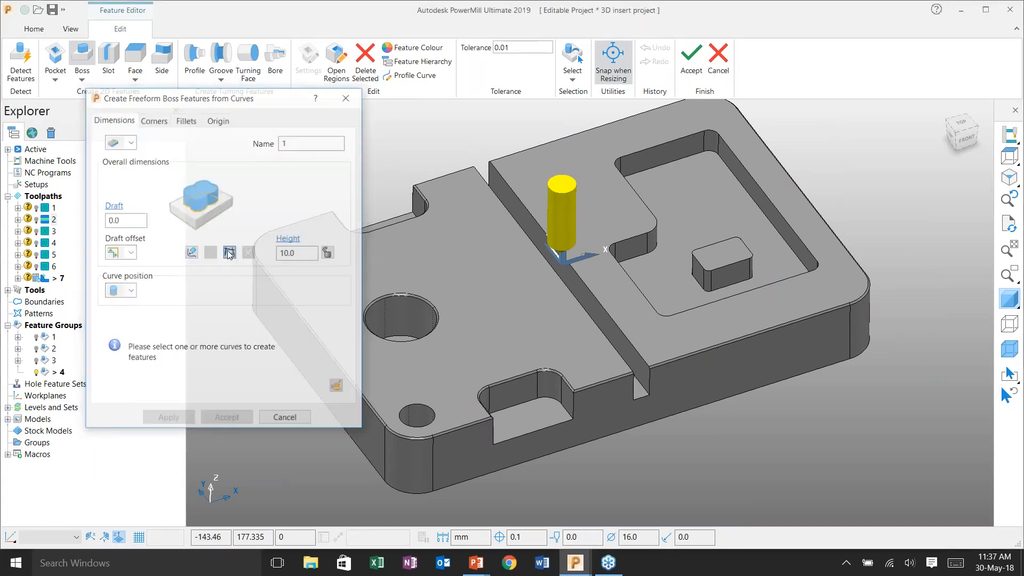
scroll(593, 398, "up", 5)
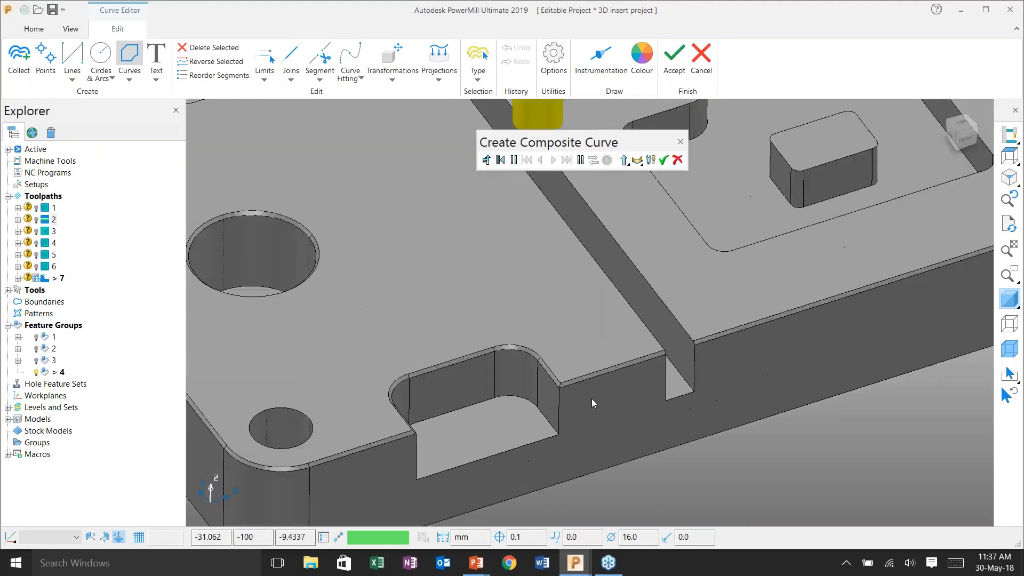
left_click(589, 370)
Extend the composite curve along the chamfer's lower edge, around the front edge pocket and on to the small-hole corner
left_click(553, 160)
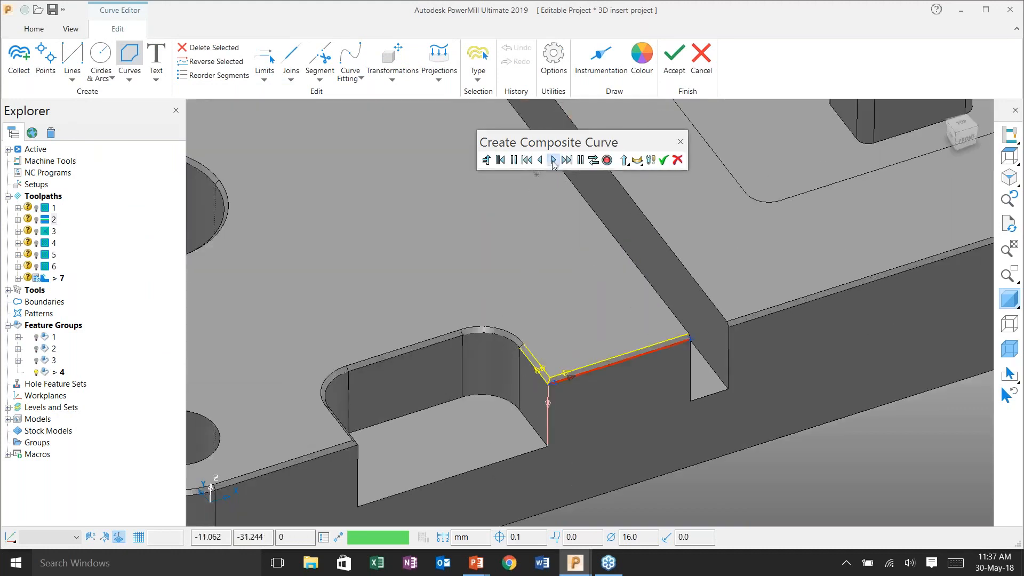
left_click(540, 160)
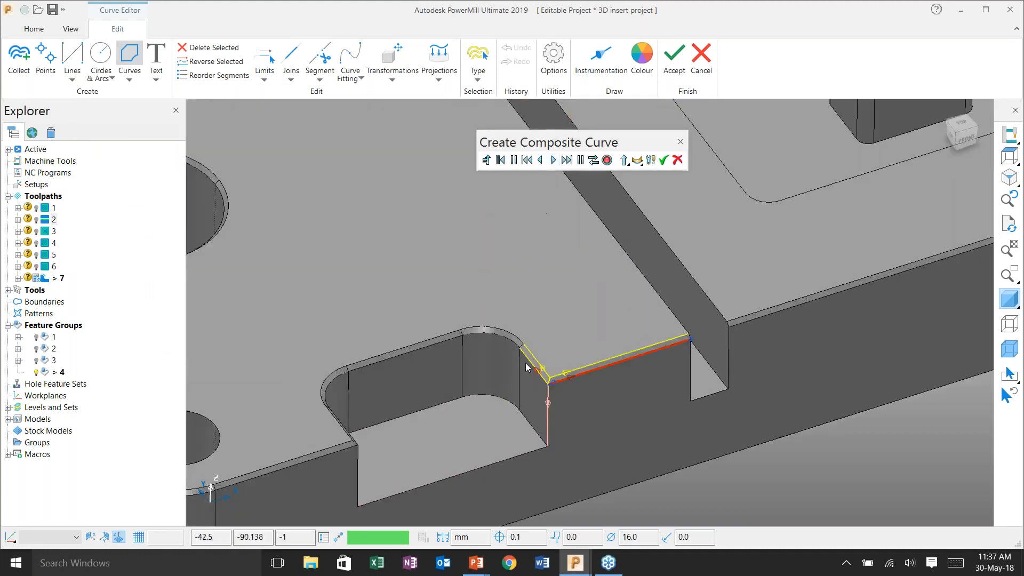
left_click(553, 161)
left_click(553, 160)
left_click(553, 160)
left_click(553, 160)
left_click(553, 160)
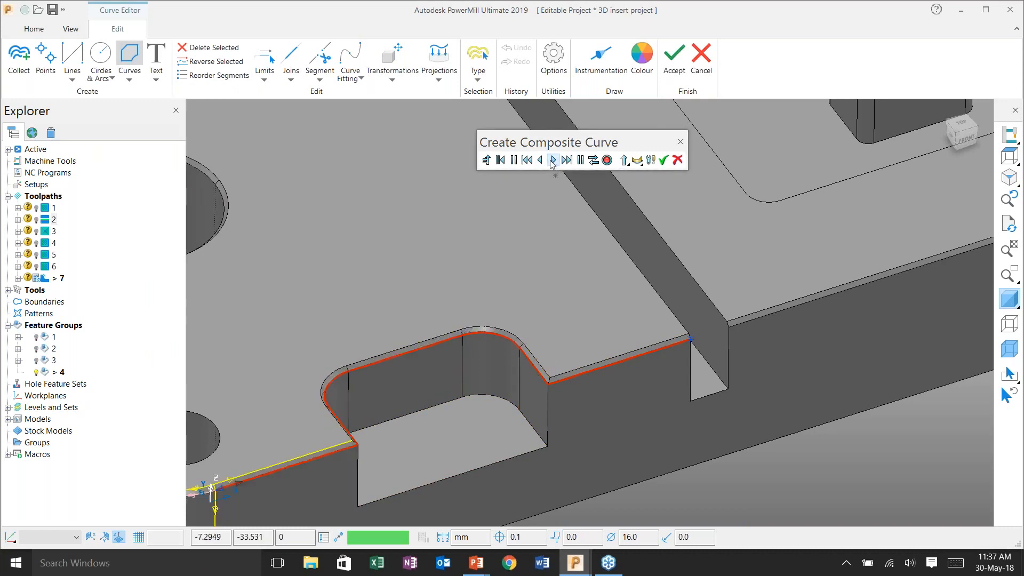
Continue the composite curve around the small-hole end and the rear edge pocket up to the slot's rear opening
scroll(573, 222, "down", 5)
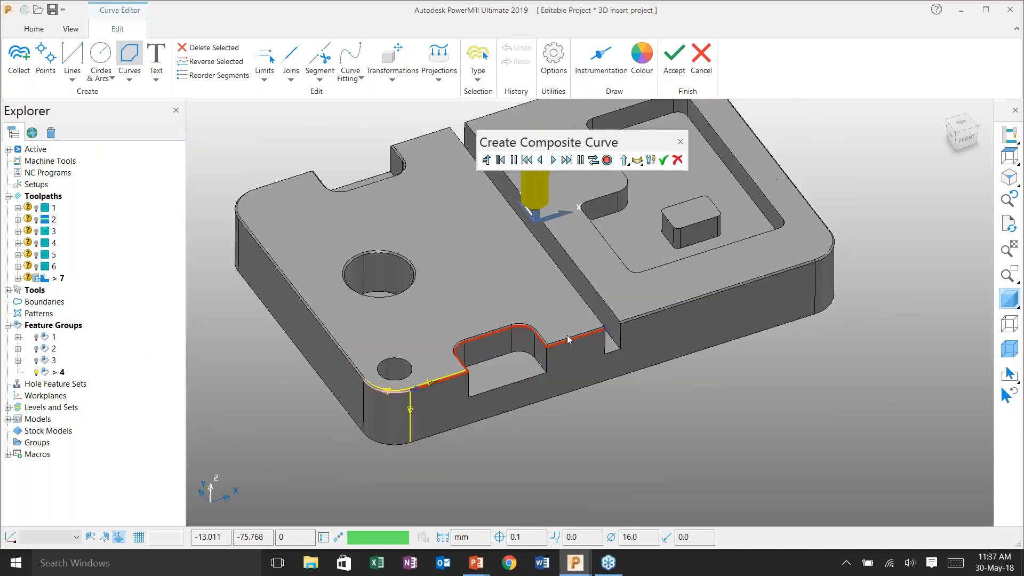
left_click(553, 161)
left_click(553, 160)
left_click(553, 161)
left_click(552, 161)
left_click(553, 160)
left_click(553, 161)
left_click(553, 161)
left_click(553, 160)
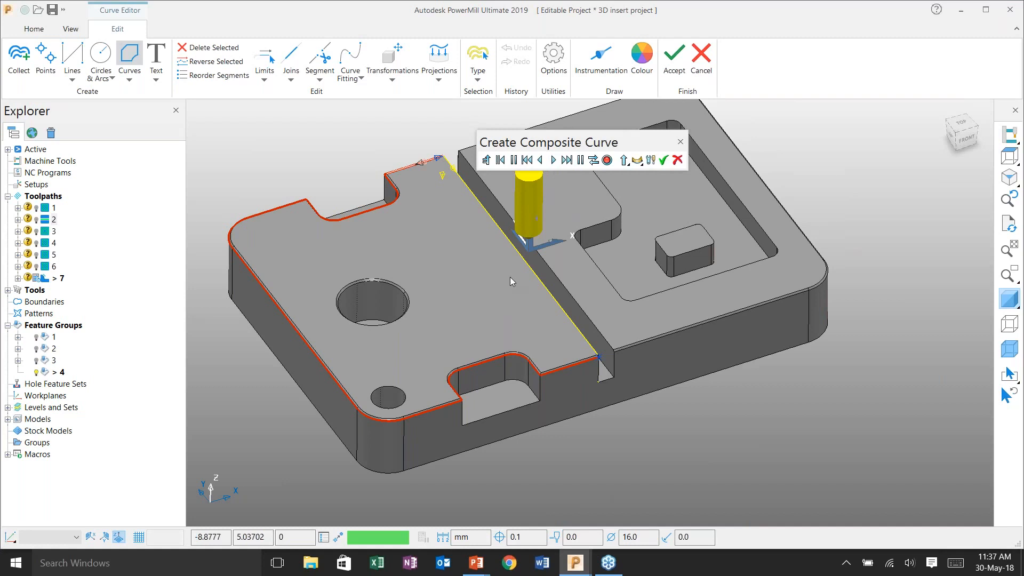
Bridge the slot's rear opening by jumping the curve to the key-point on its far side, without using tangents
middle_click_drag(510, 277, 510, 356, "shift")
scroll(449, 184, "up", 10)
middle_click_drag(571, 372, 398, 312, "shift")
left_click(683, 251)
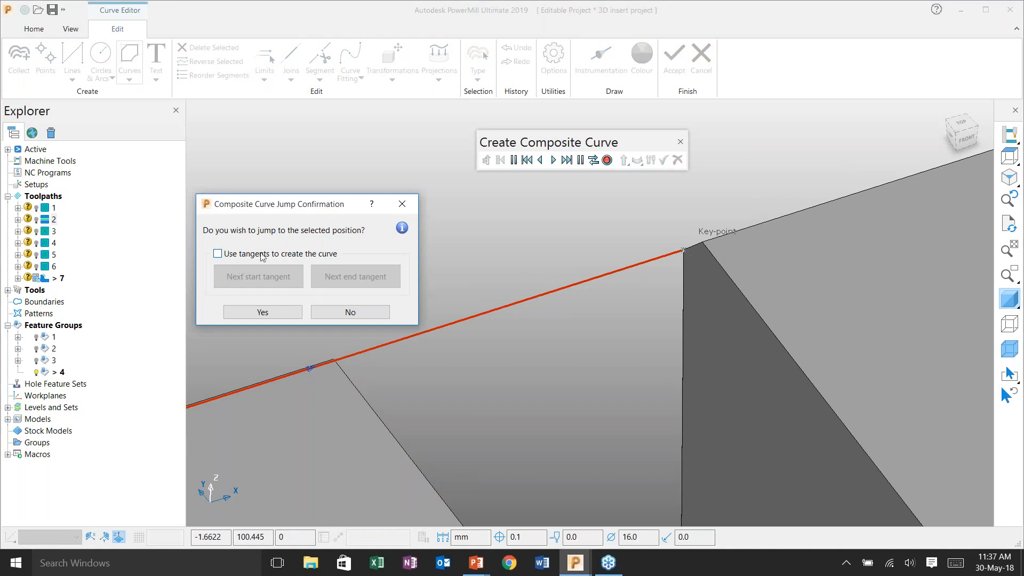
left_click(276, 312)
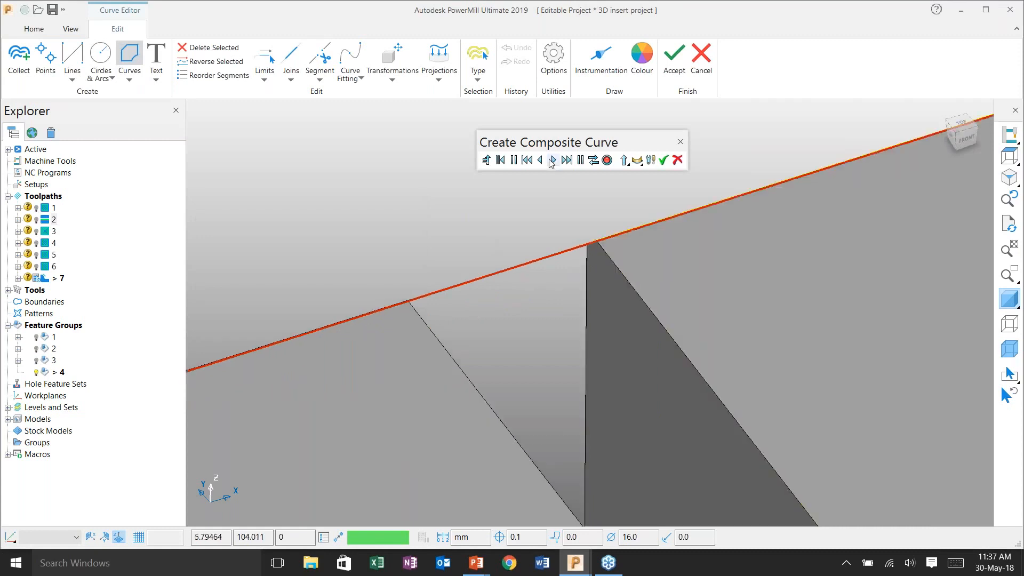
Continue the composite curve around the large-pocket end of the part to the slot's front opening
scroll(494, 231, "down", 7)
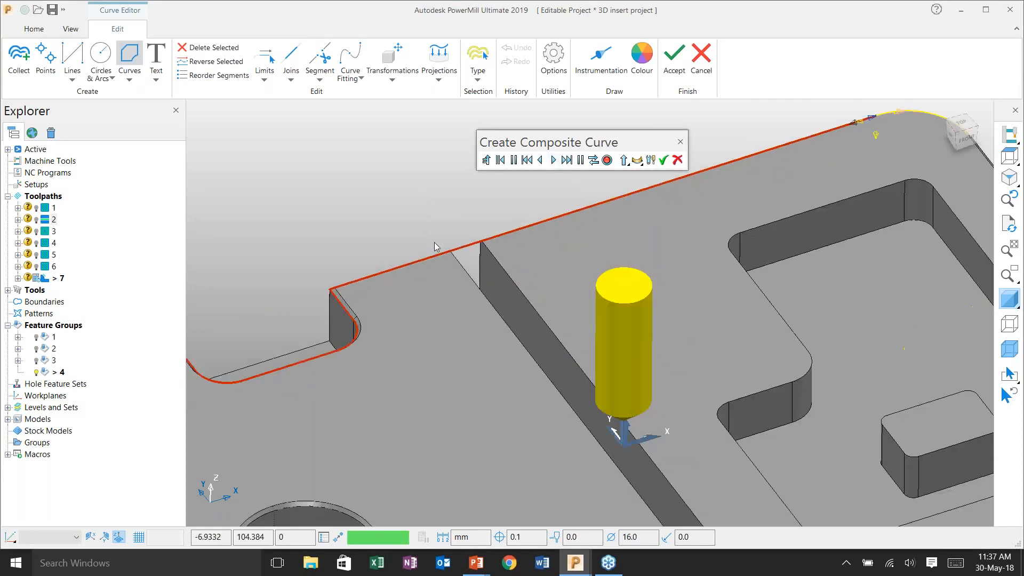
scroll(435, 247, "down", 3)
left_click(553, 160)
left_click(553, 161)
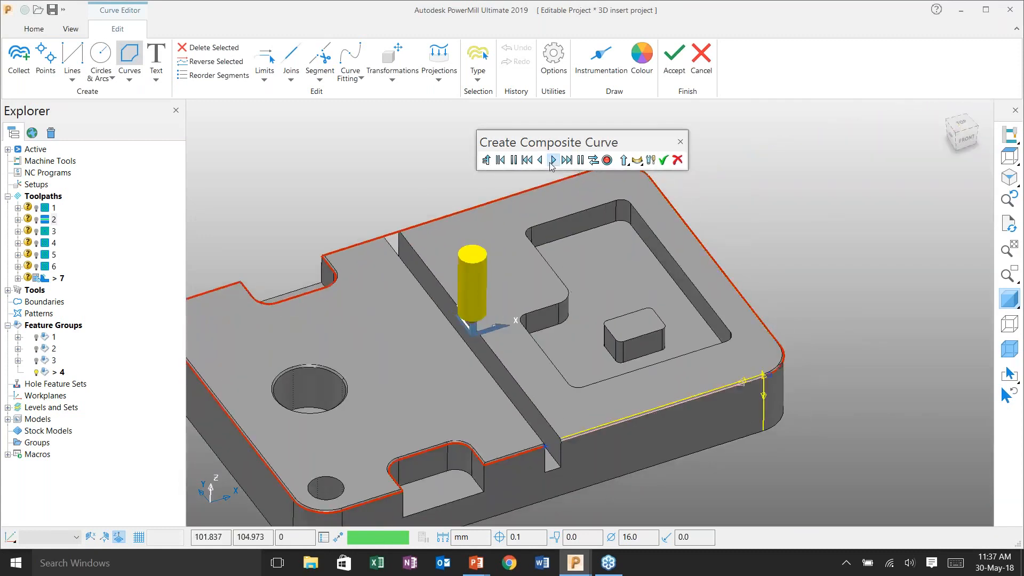
left_click(554, 161)
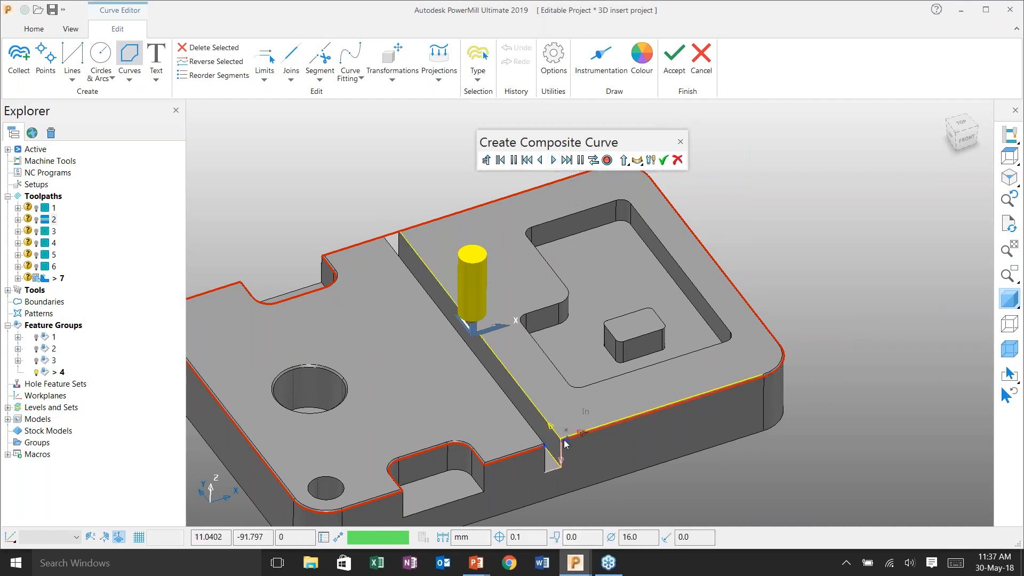
Close the composite curve by jumping across the slot's front opening, save it and accept it as the boss outline
scroll(566, 443, "up", 5)
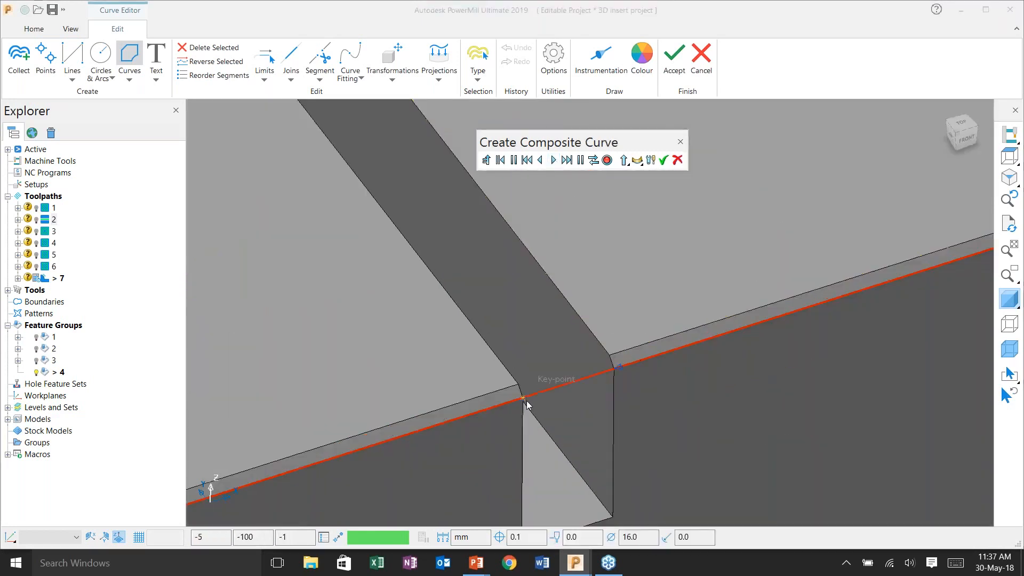
left_click(524, 403)
left_click(263, 311)
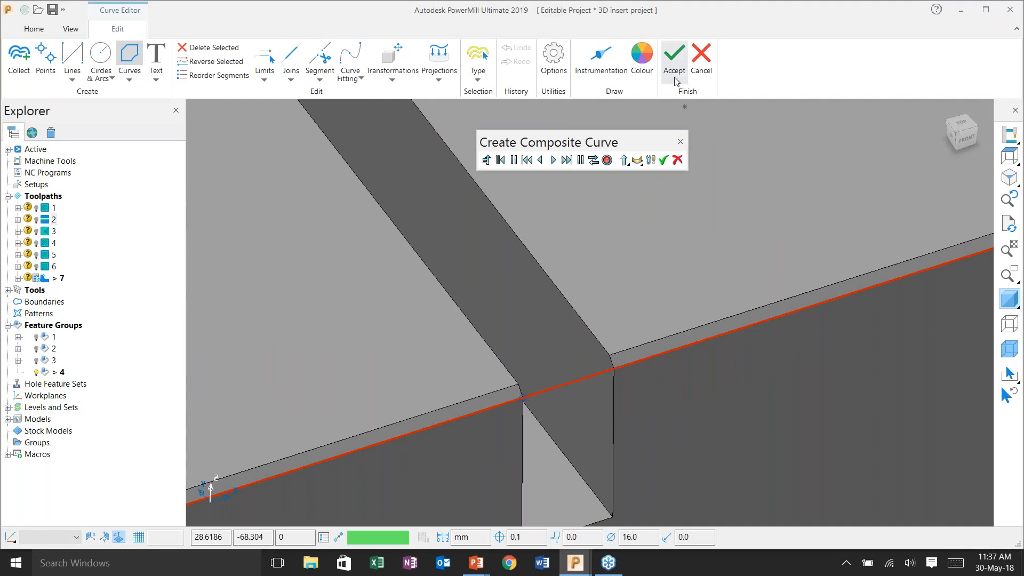
left_click(607, 161)
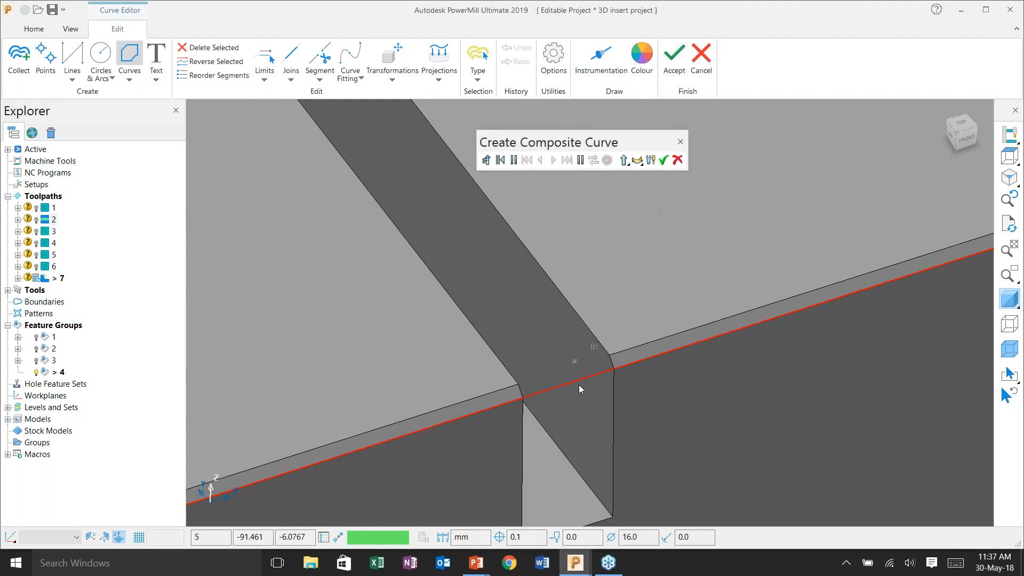
scroll(581, 389, "down", 8)
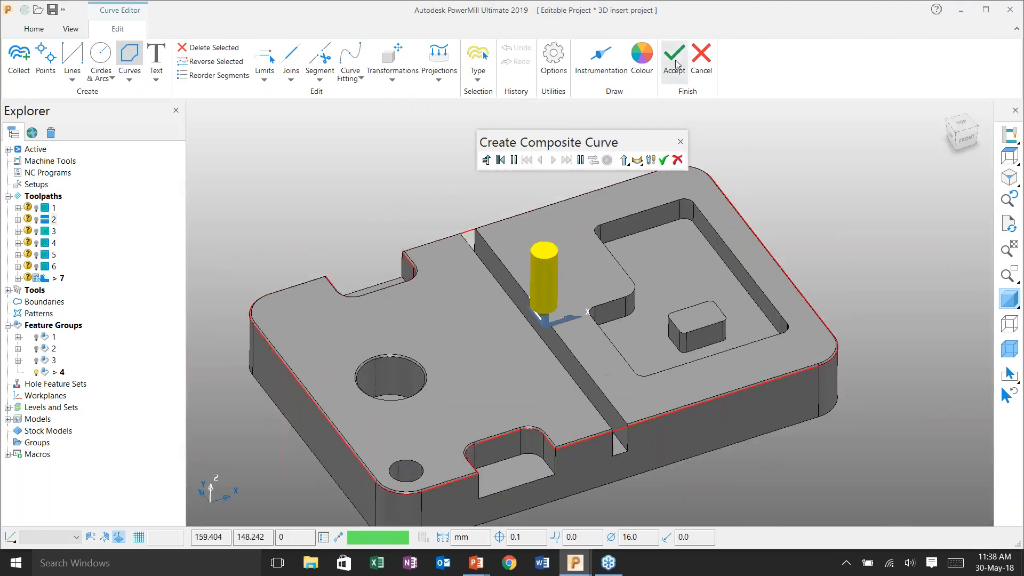
left_click(675, 65)
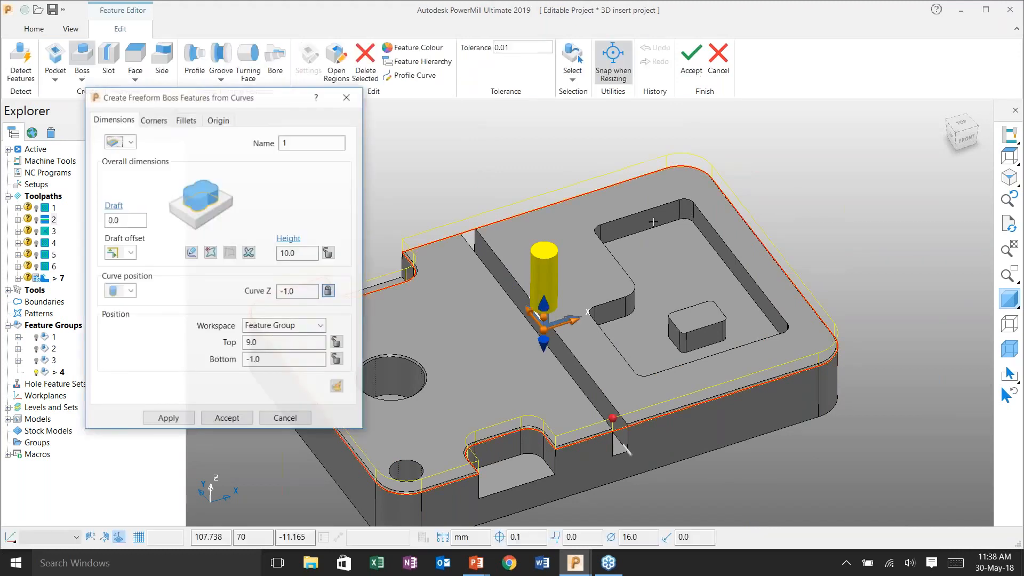
Set the curve position to the top of the boss so its walls extend downward, and check them against the model
middle_click_drag(653, 222, 724, 156, "shift")
left_click(130, 291)
left_click(116, 307)
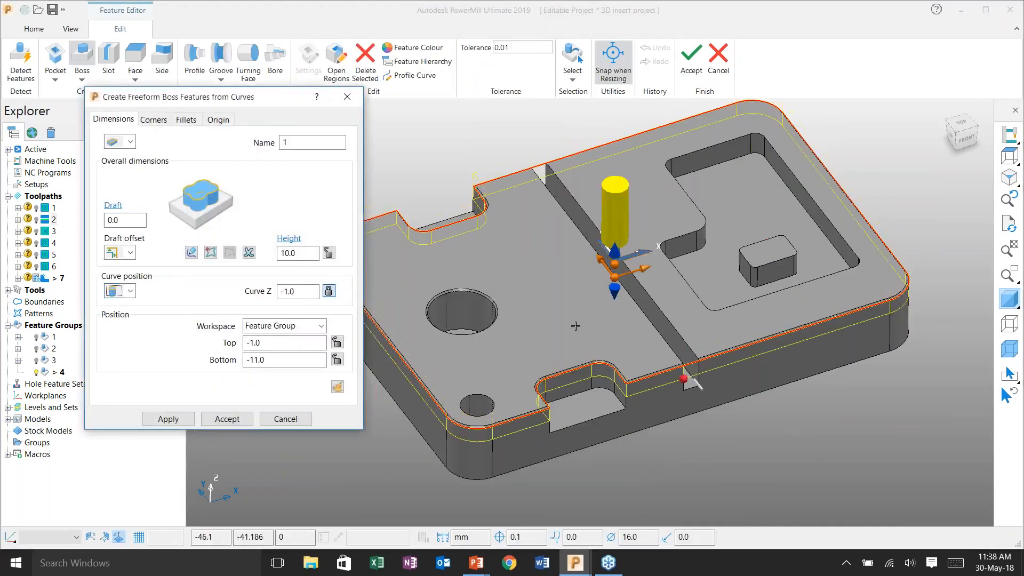
scroll(575, 326, "up", 5)
scroll(577, 339, "down", 4)
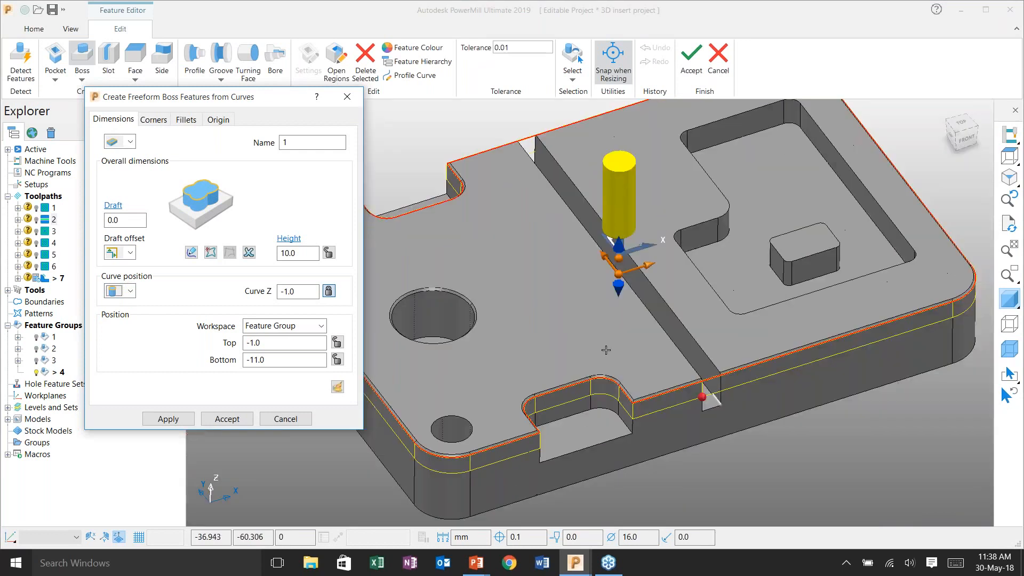
middle_click_drag(606, 350, 563, 281)
scroll(660, 305, "up", 6)
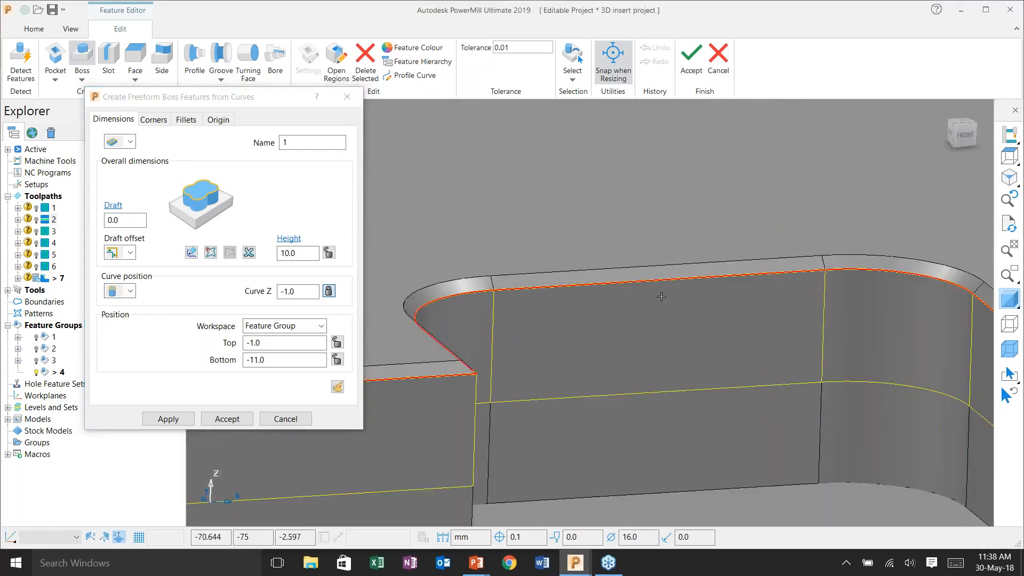
scroll(647, 257, "down", 6)
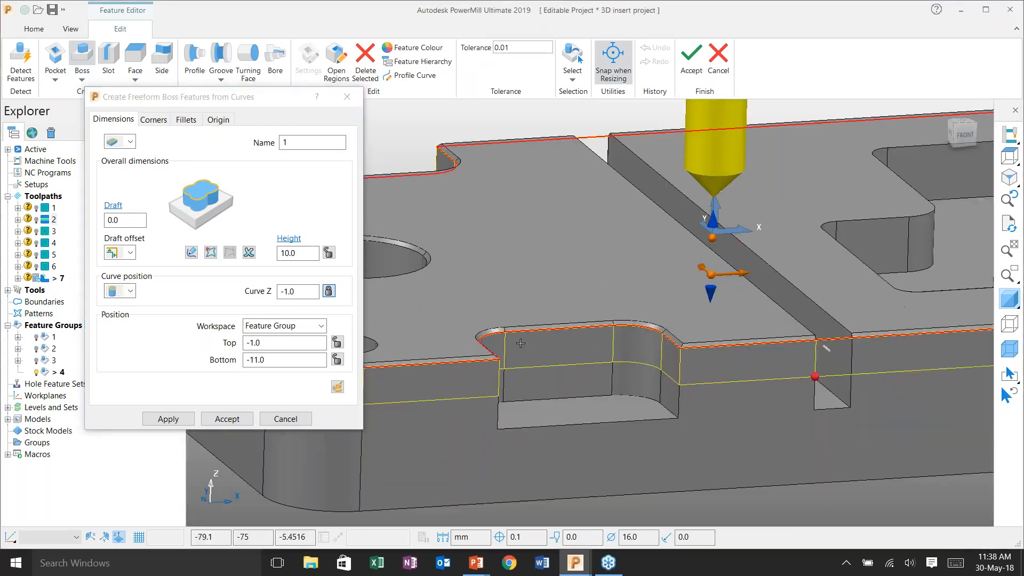
left_click_drag(646, 257, 552, 246)
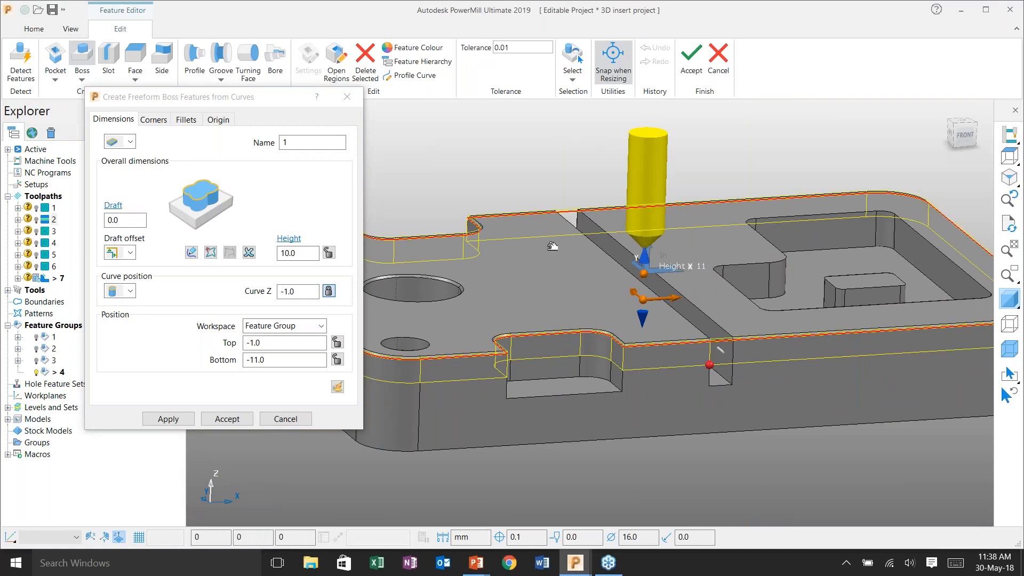
Give the boss a top chamfer 1 mm wide, apply the feature and close the creation dialog
left_click(185, 119)
left_click(142, 151)
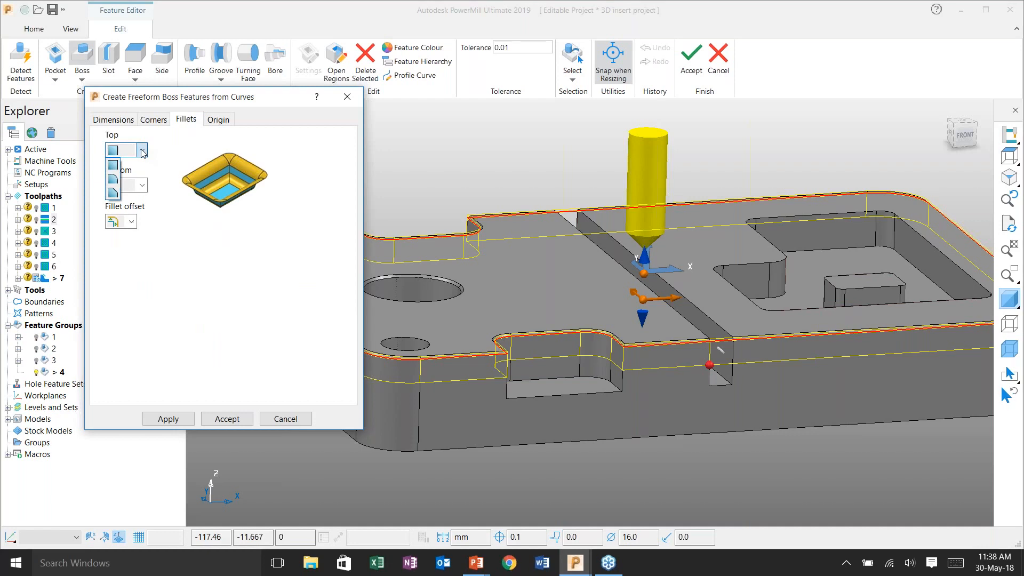
left_click(113, 192)
left_click(129, 303)
type("1")
left_click(179, 420)
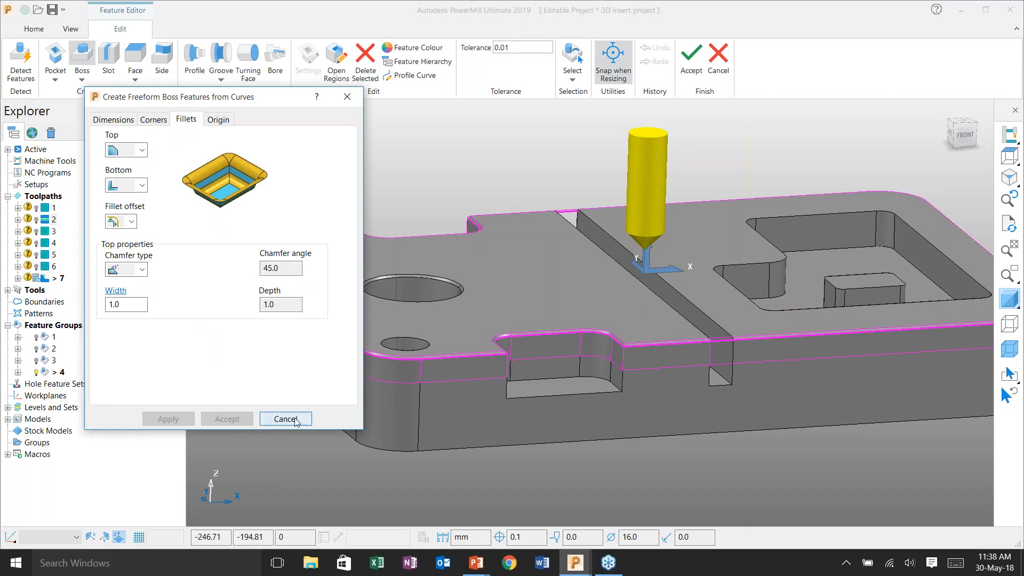
left_click(285, 419)
Check the chamfered boss feature against the model's edges and accept the feature group for the chamfer toolpath
scroll(558, 350, "up", 5)
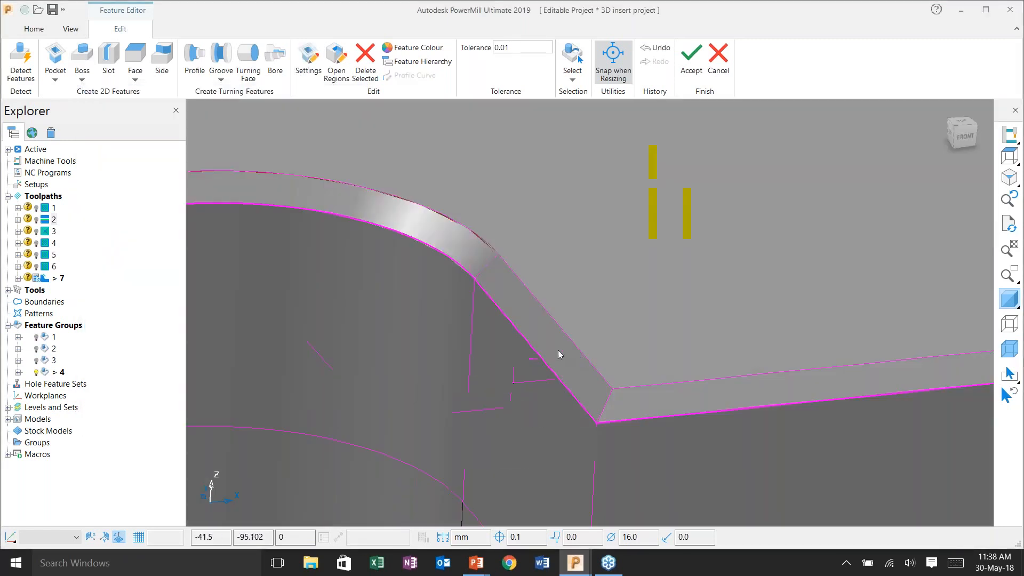
scroll(561, 331, "down", 6)
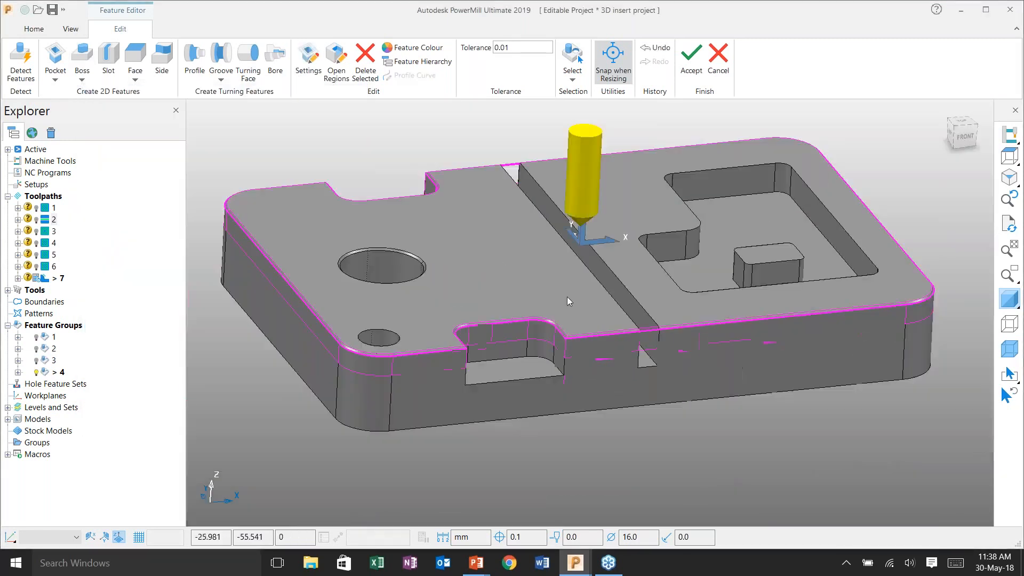
middle_click_drag(742, 213, 740, 200)
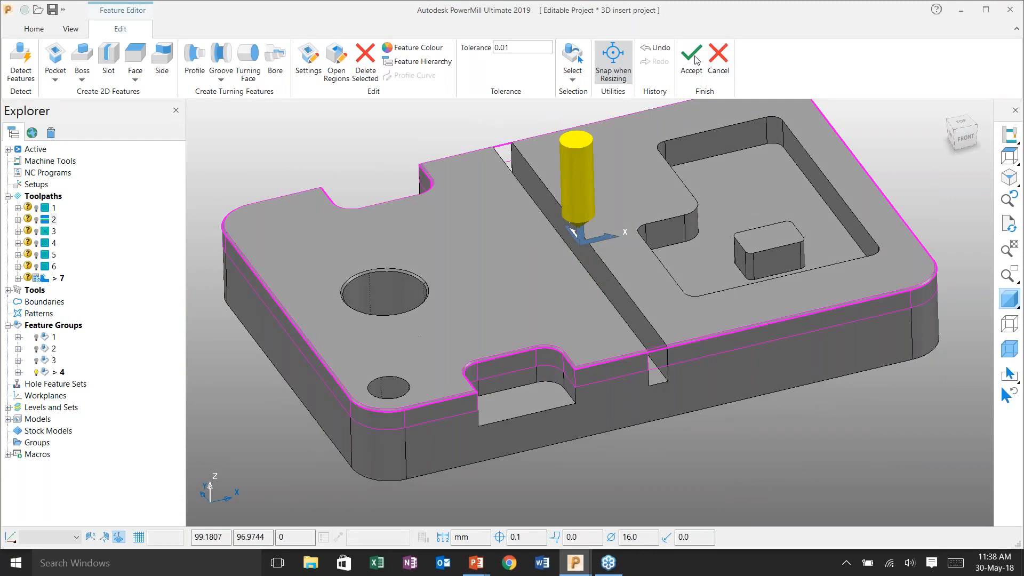
left_click(694, 59)
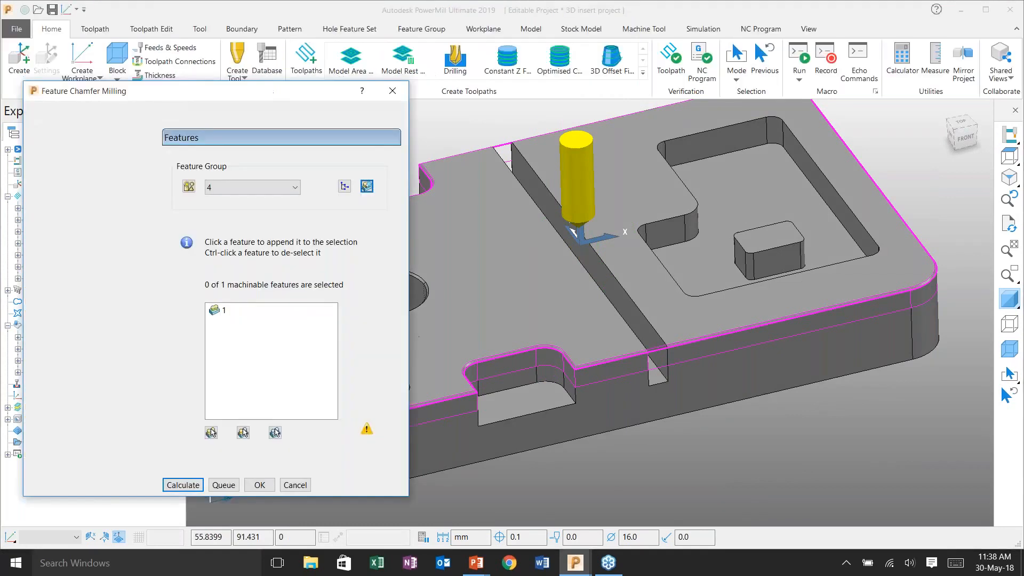
Calculate the chamfer toolpath on the boss feature around the part's outer top edge, close its settings and deactivate the toolpath
left_click(182, 485)
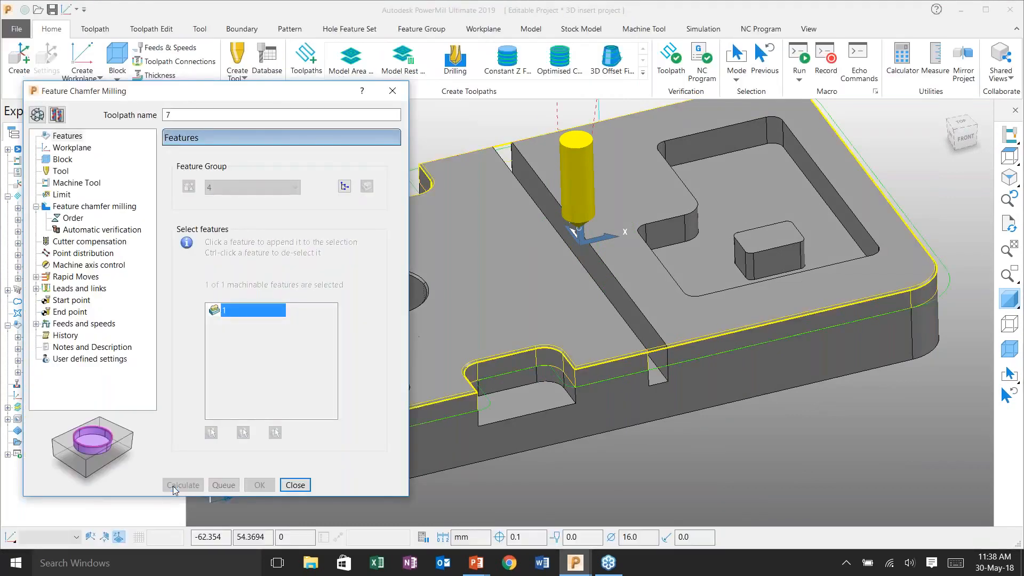
left_click(295, 485)
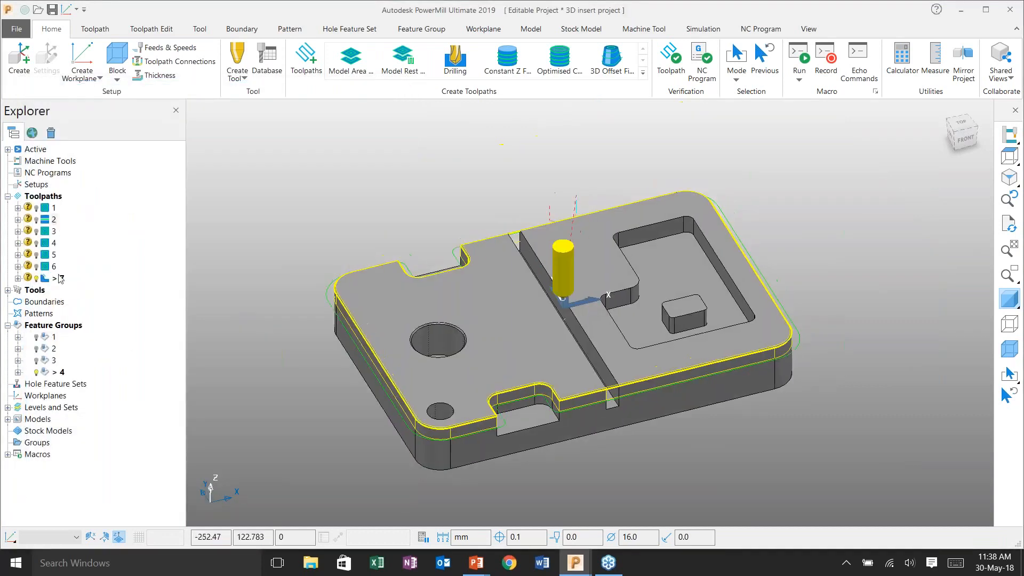
double_click(47, 280)
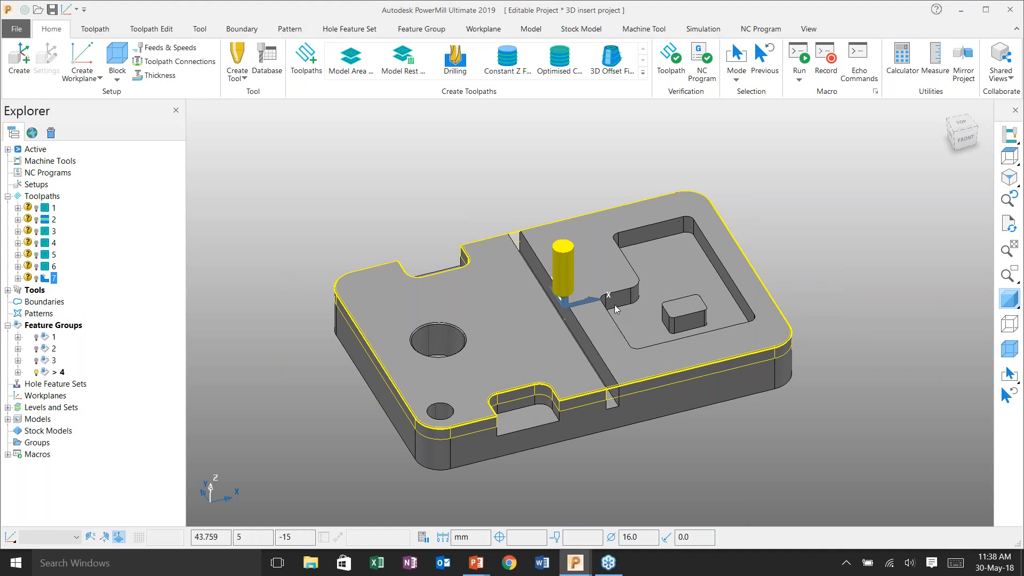
scroll(534, 397, "up", 5)
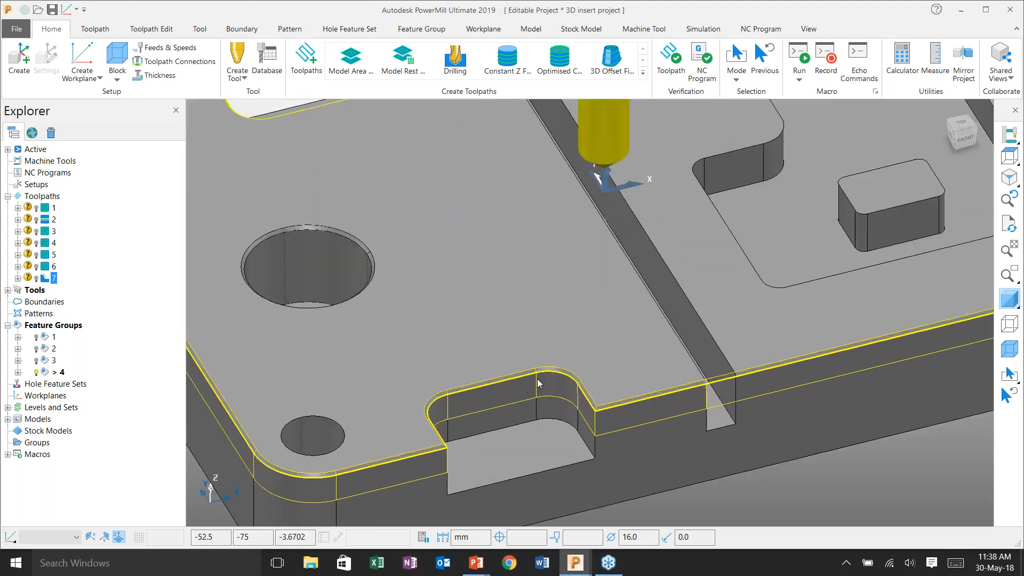
scroll(537, 383, "down", 5)
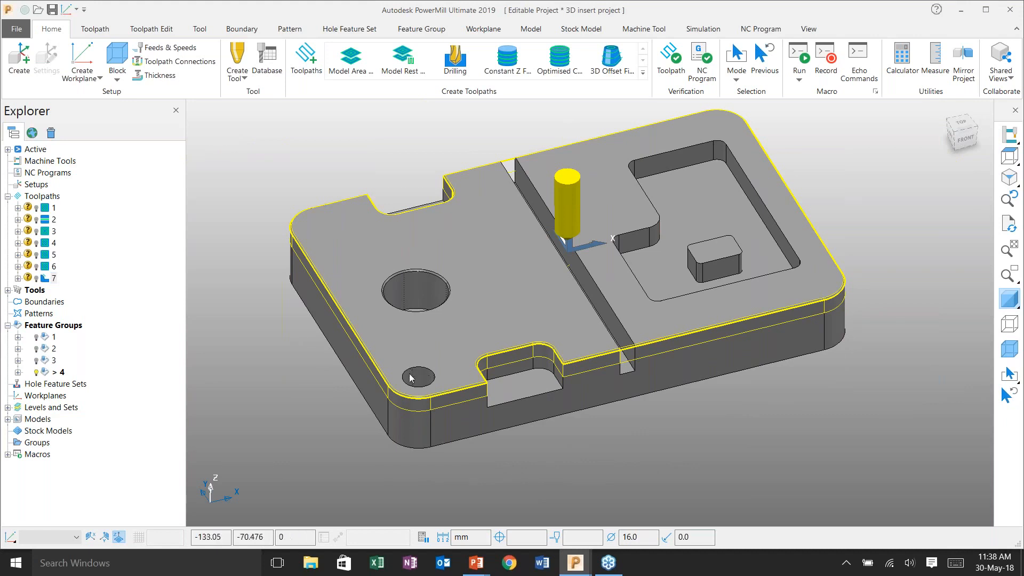
Create a hole feature from the model surface of the small corner hole, keeping the 0.1 tolerance and grouping holes by axis
scroll(414, 384, "up", 3)
scroll(415, 384, "up", 3)
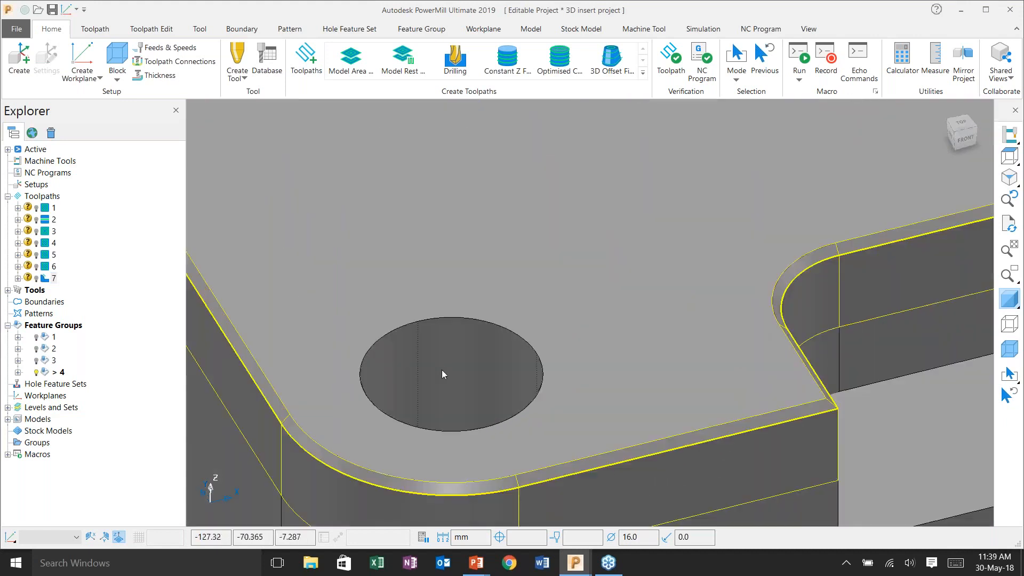
left_click(64, 384)
right_click(65, 384)
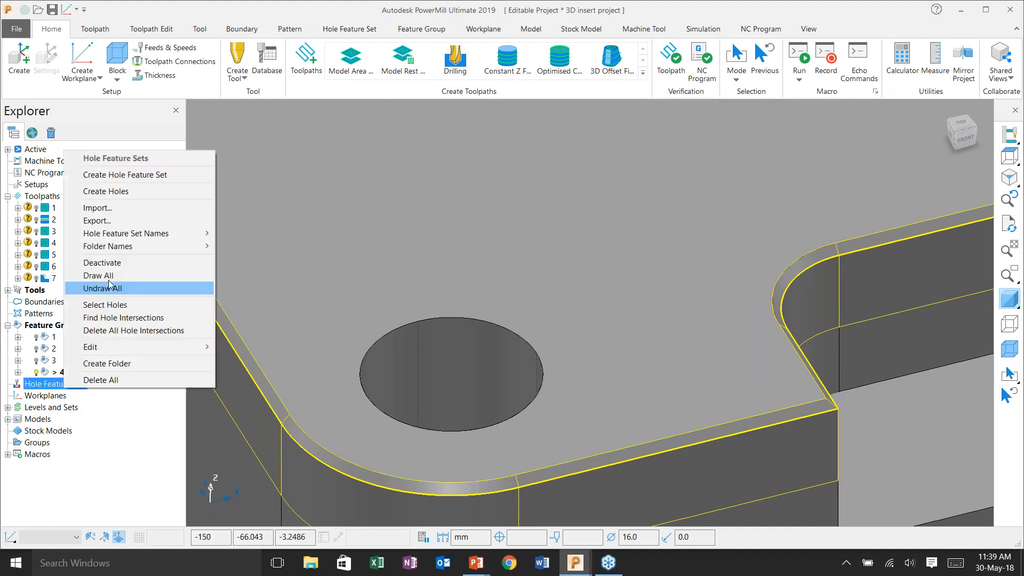
left_click(122, 192)
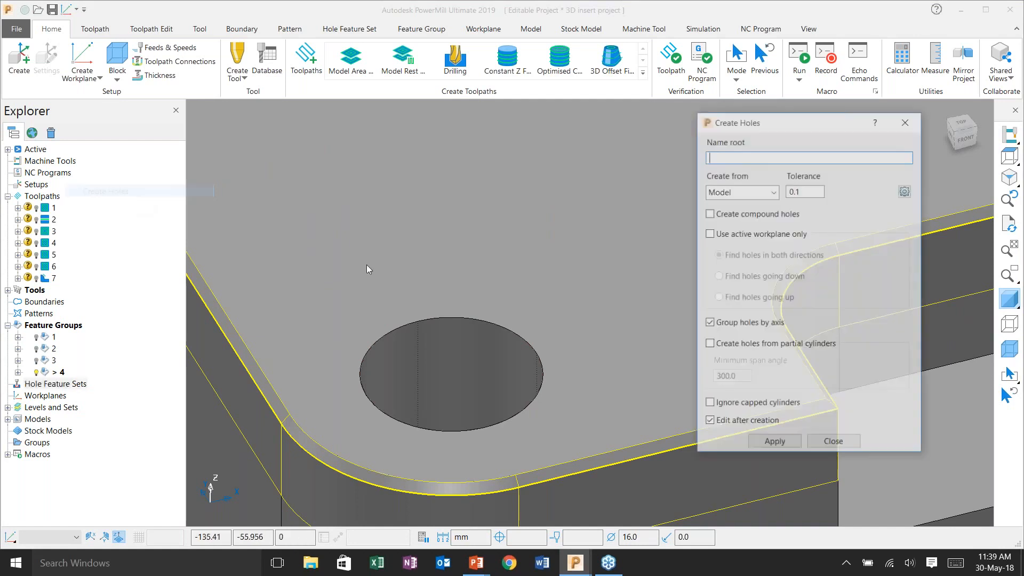
left_click(459, 397)
mouse_move(519, 363)
middle_mouse_down("shift")
mouse_move(507, 294)
mouse_move(548, 269)
middle_mouse_up("shift")
left_click(781, 443)
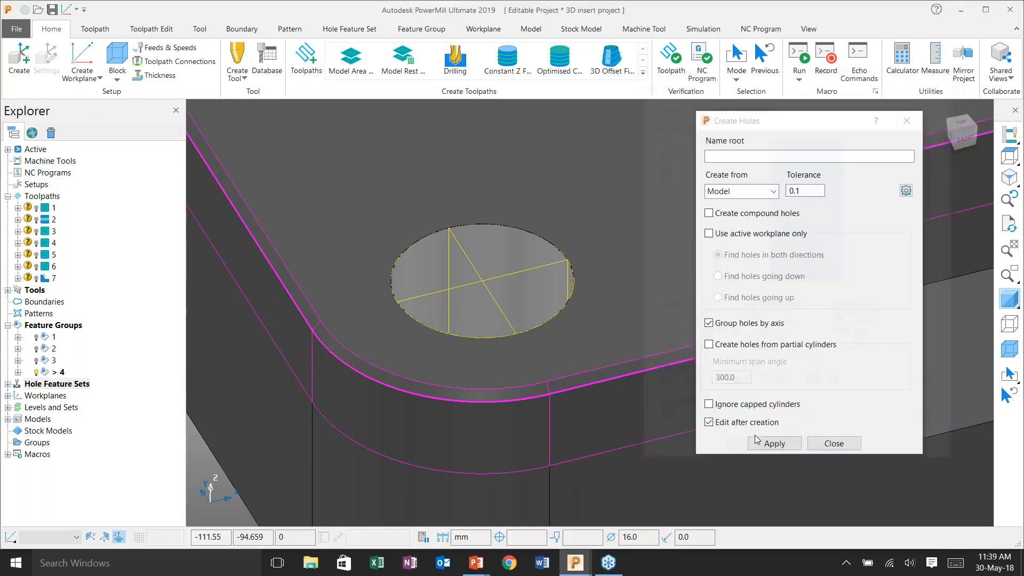
Hide the model shading, close the hole creation dialog and reverse the selected hole's direction
left_click(1002, 300)
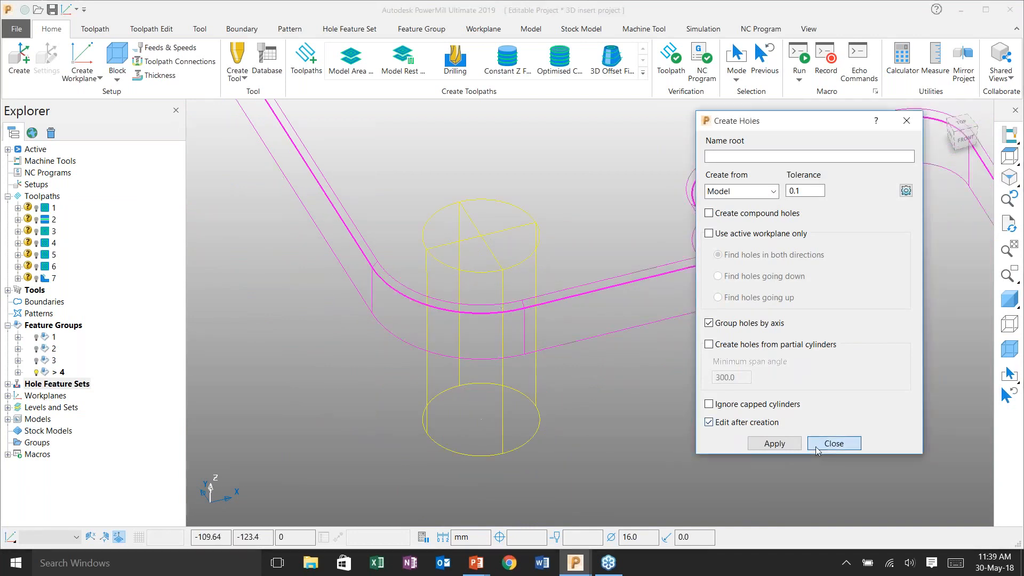
left_click(831, 443)
right_click(503, 236)
mouse_move(530, 484)
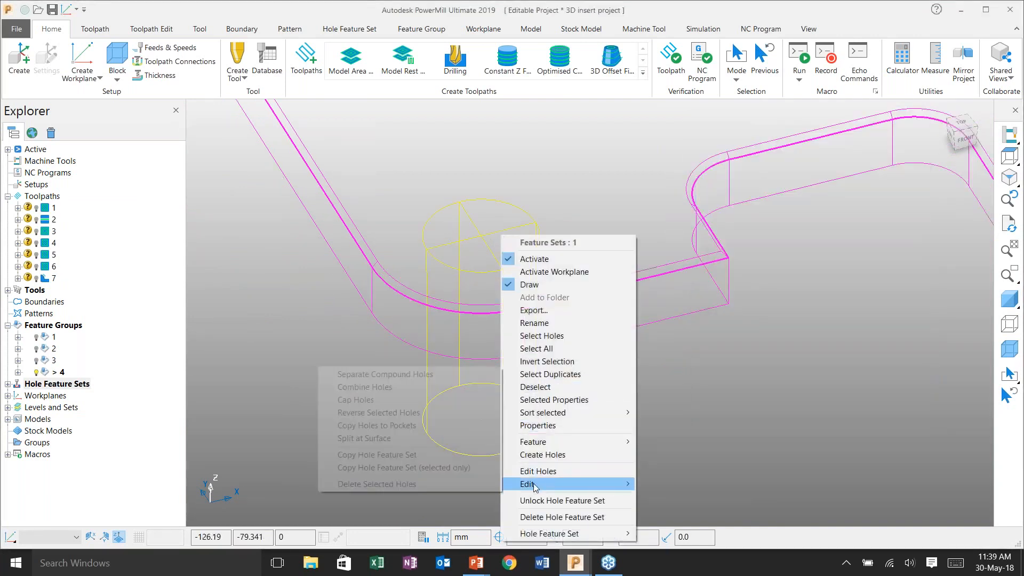
left_click(373, 413)
Calculate a drilling toolpath on the corner hole from the 3D insert Helical milling template
left_click(305, 63)
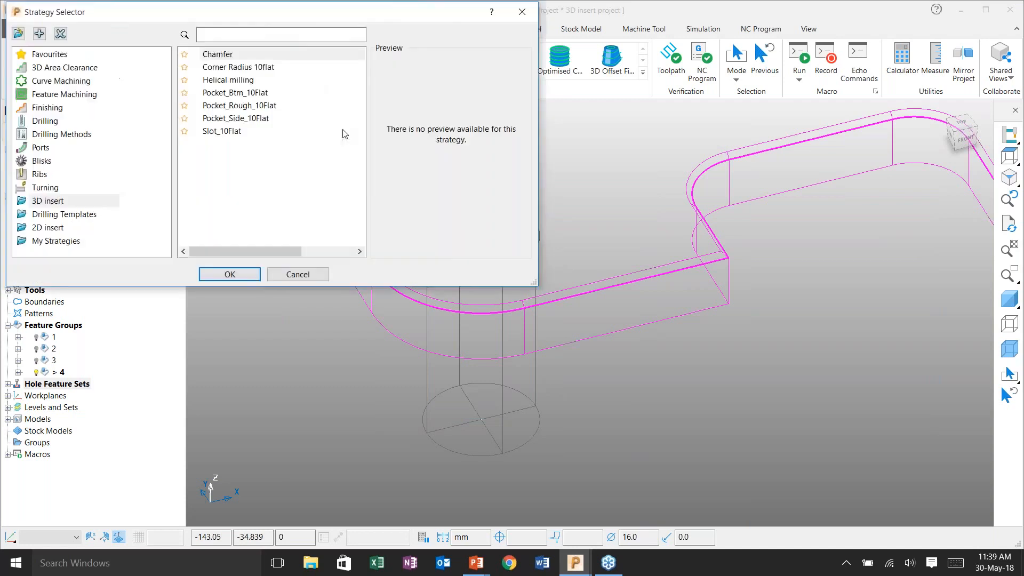
left_click(229, 80)
left_click(230, 275)
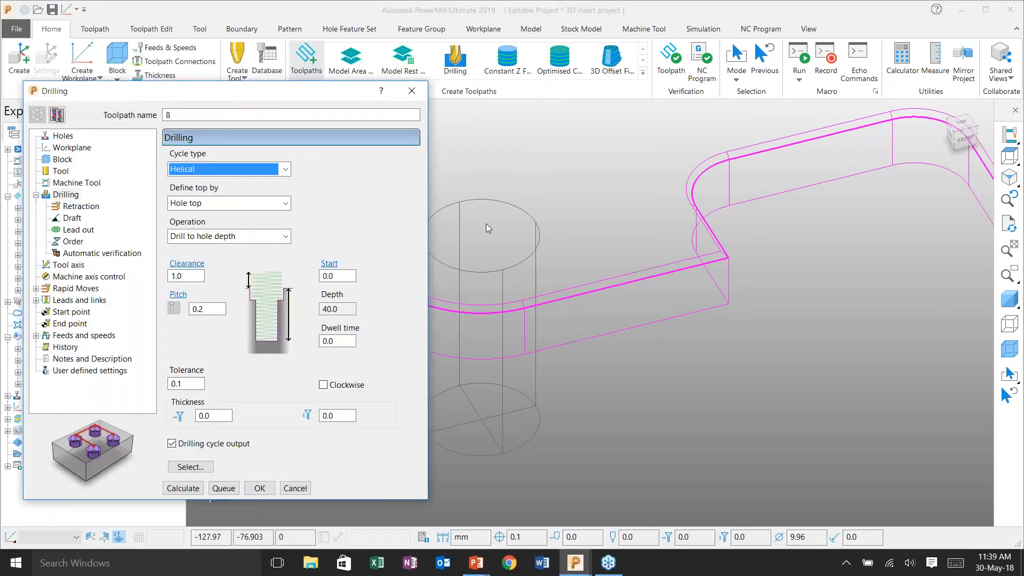
middle_click_drag(489, 208, 550, 200, "shift")
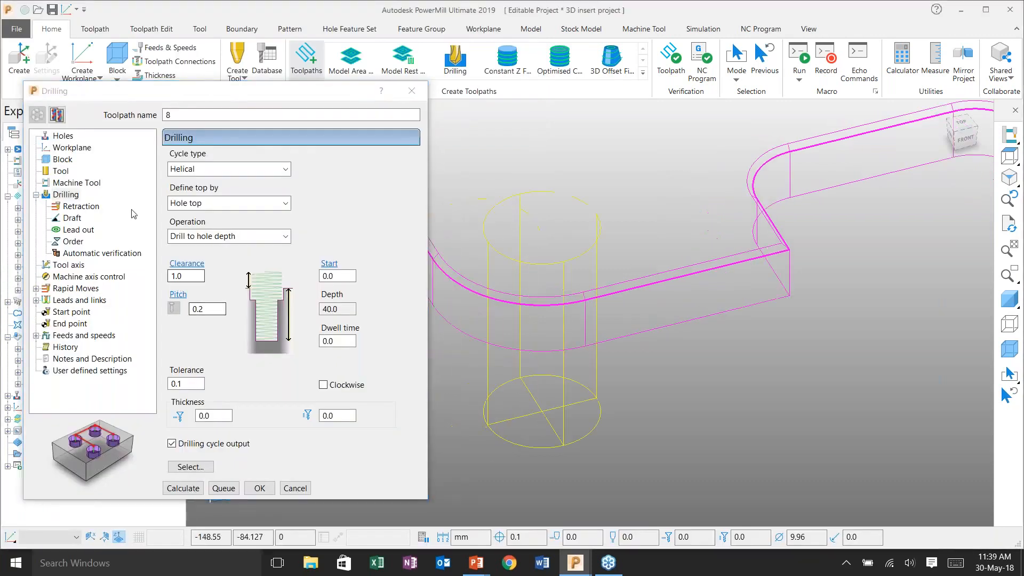
left_click(192, 489)
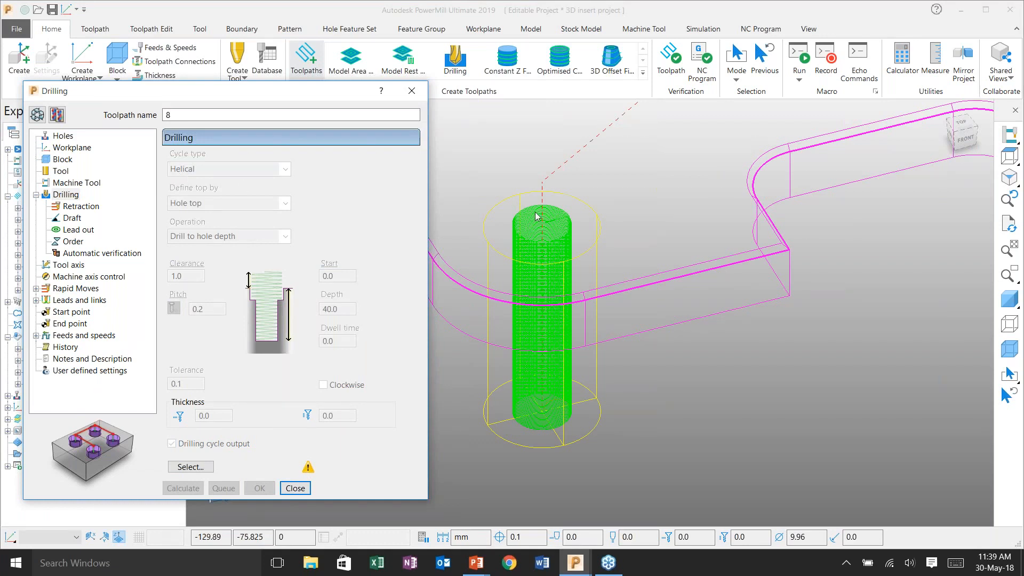
Examine the helical toolpath inside the hole, its lead-in and its full depth from above and in isometric view
scroll(538, 216, "up", 2)
scroll(552, 209, "up", 3)
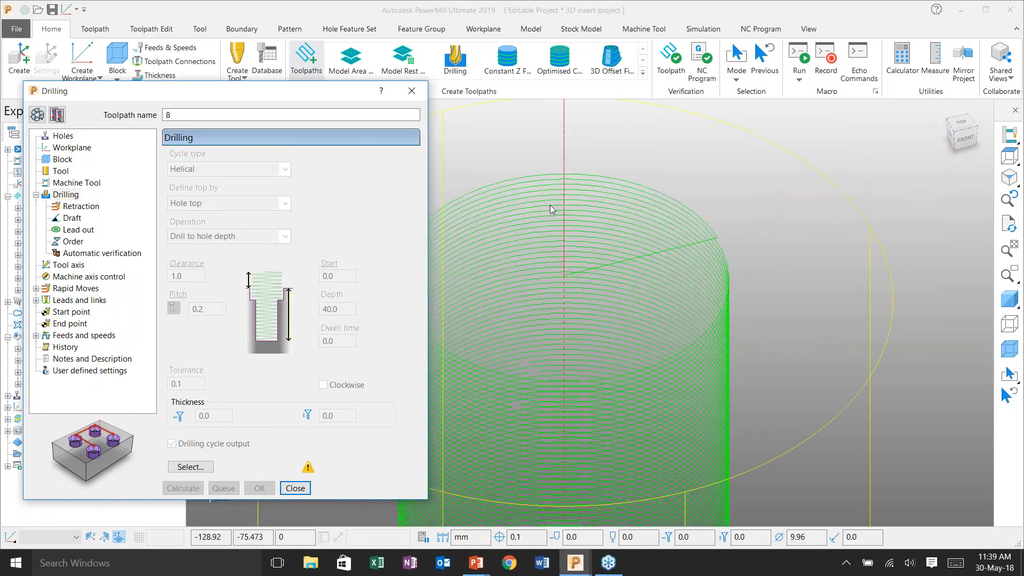
scroll(637, 192, "down", 2)
key("ctrl+5")
scroll(520, 388, "up", 10)
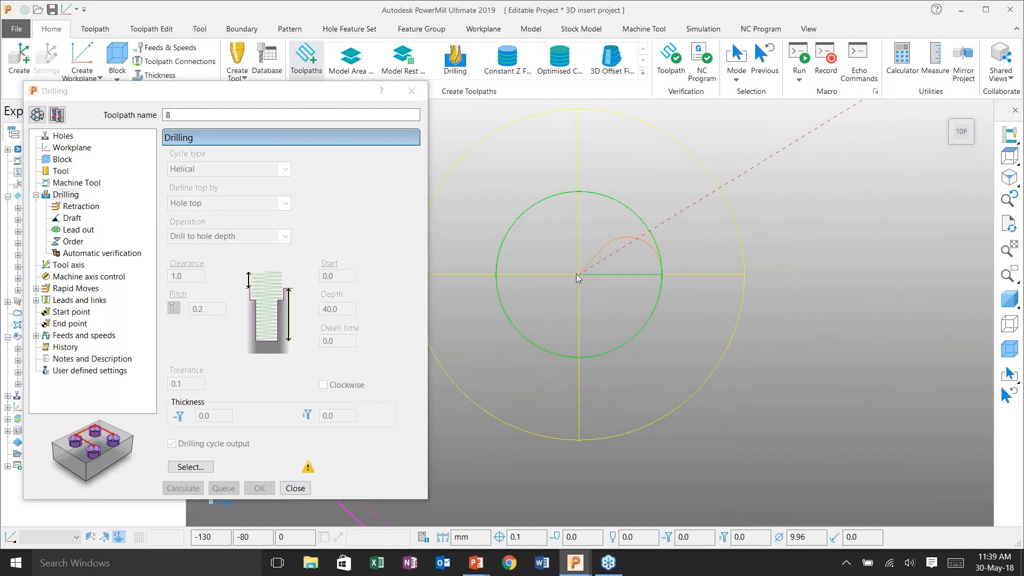
middle_click_drag(786, 291, 850, 315)
key("ctrl+1")
scroll(531, 494, "up", 6)
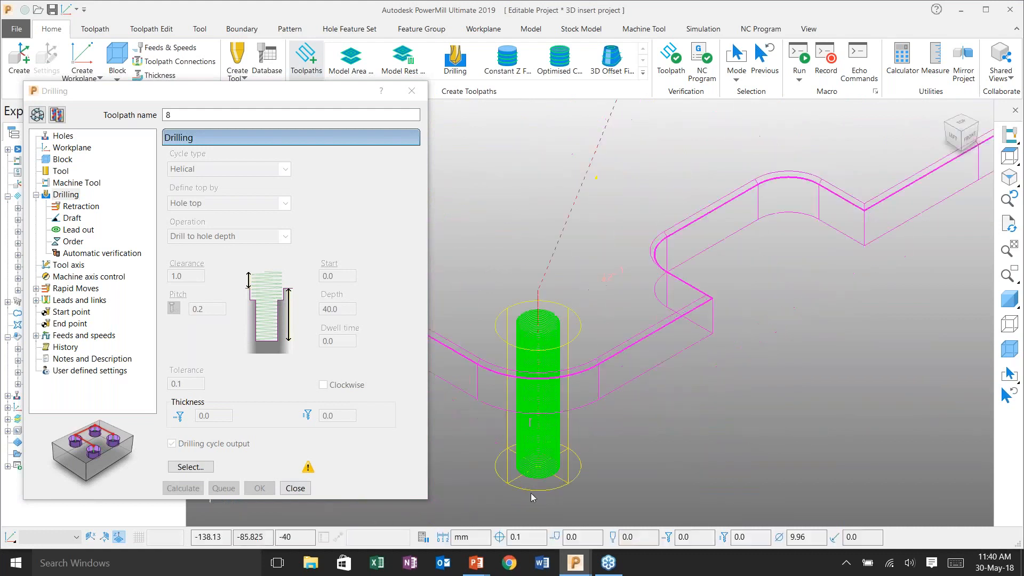
scroll(531, 497, "up", 2)
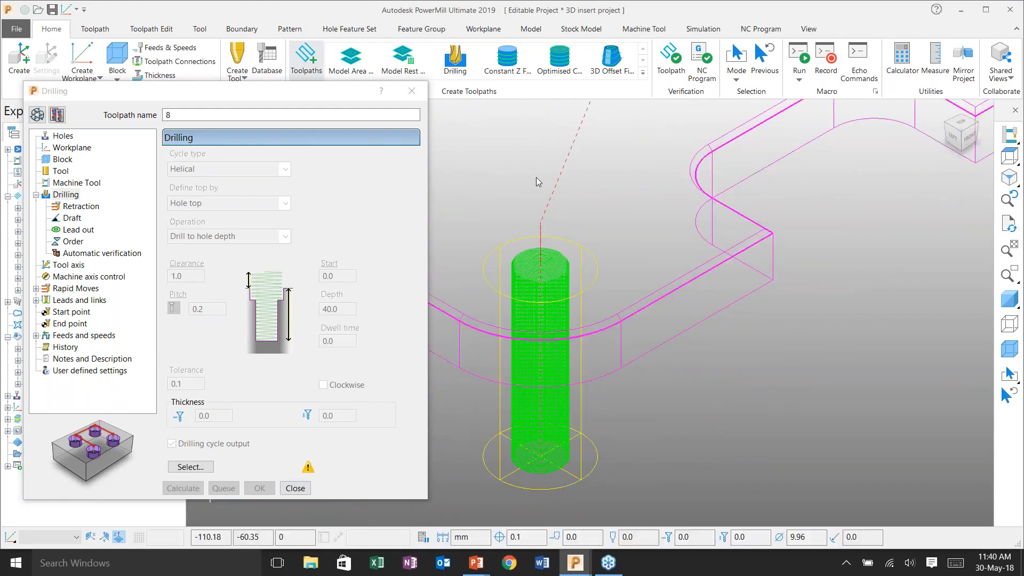
scroll(571, 299, "down", 3)
Close the drilling strategy settings and display the whole part shaded together with the helical toolpath
left_click(294, 488)
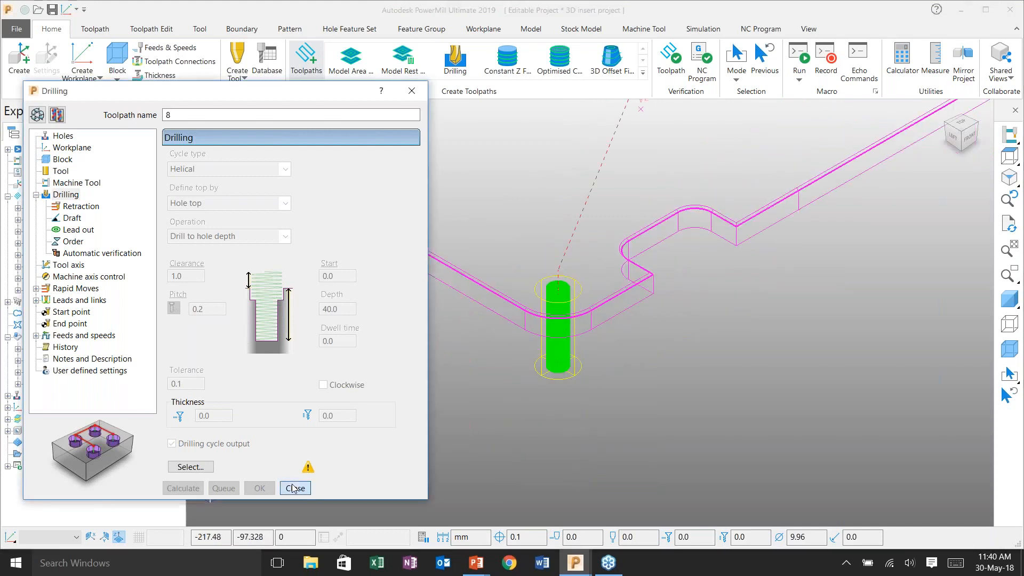
left_click(295, 488)
left_click(1010, 298)
key("F6")
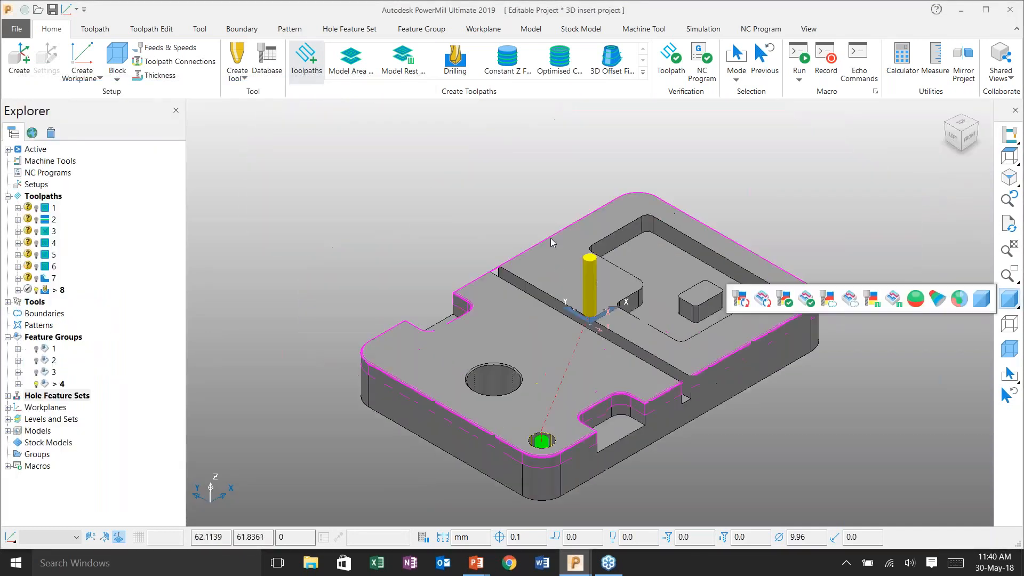
mouse_move(630, 358)
middle_mouse_down("shift")
mouse_move(579, 342)
mouse_move(572, 324)
middle_mouse_up("shift")
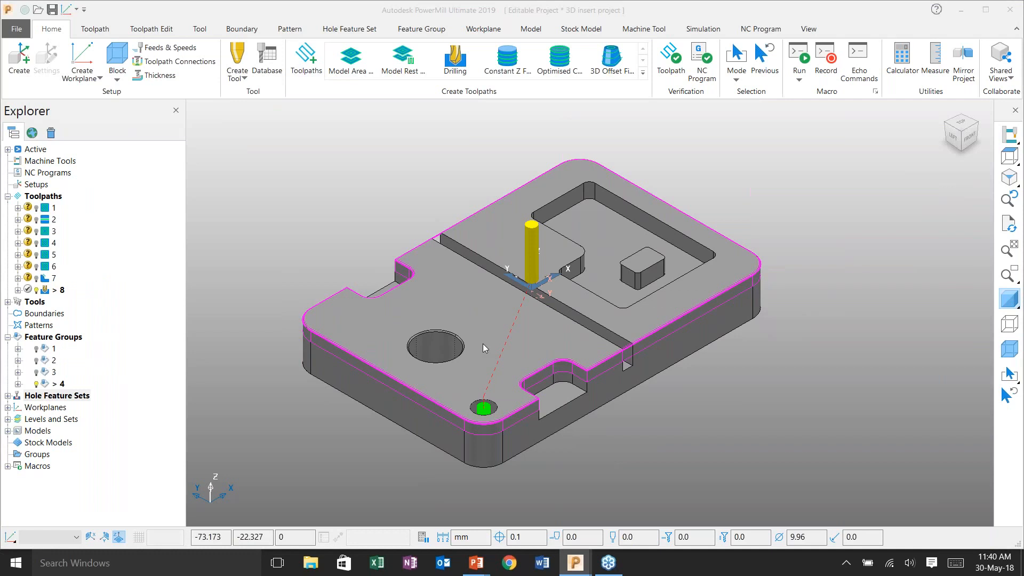
Switch to the PowerMill window with the Drilling Project, consulting the Drilling presentation slide before returning to it
key("super+Tab")
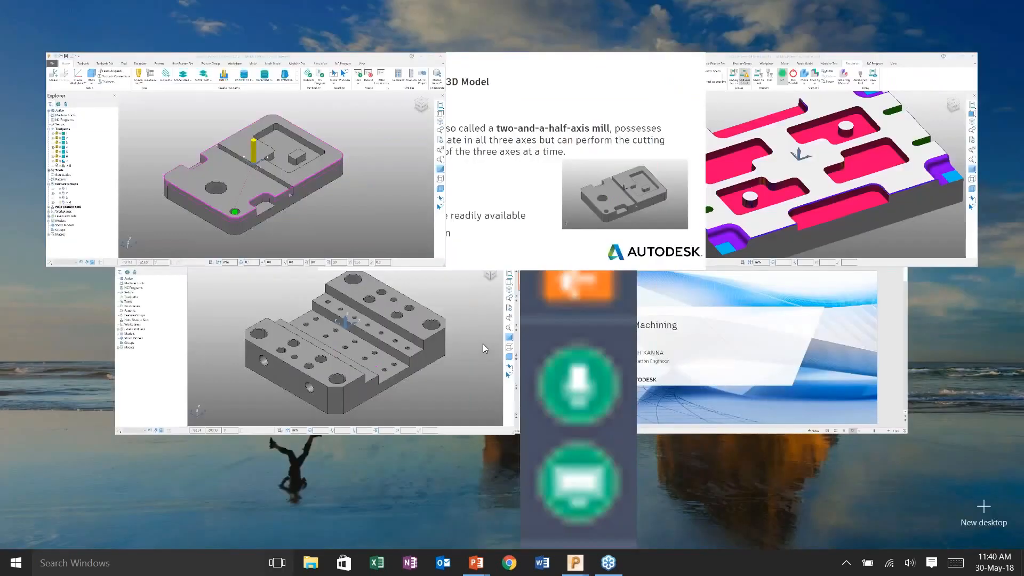
left_click(305, 330)
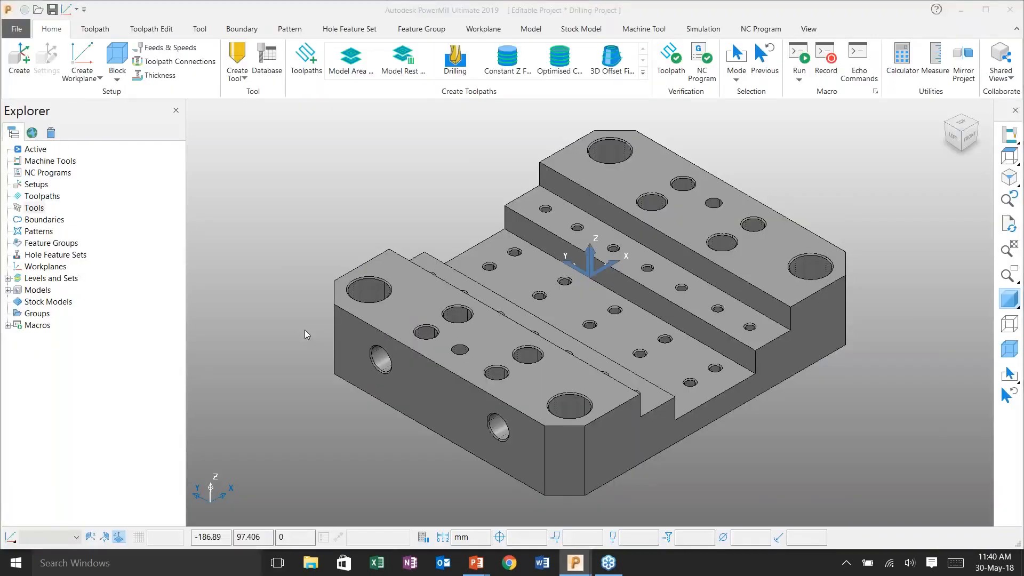
key("super+Tab")
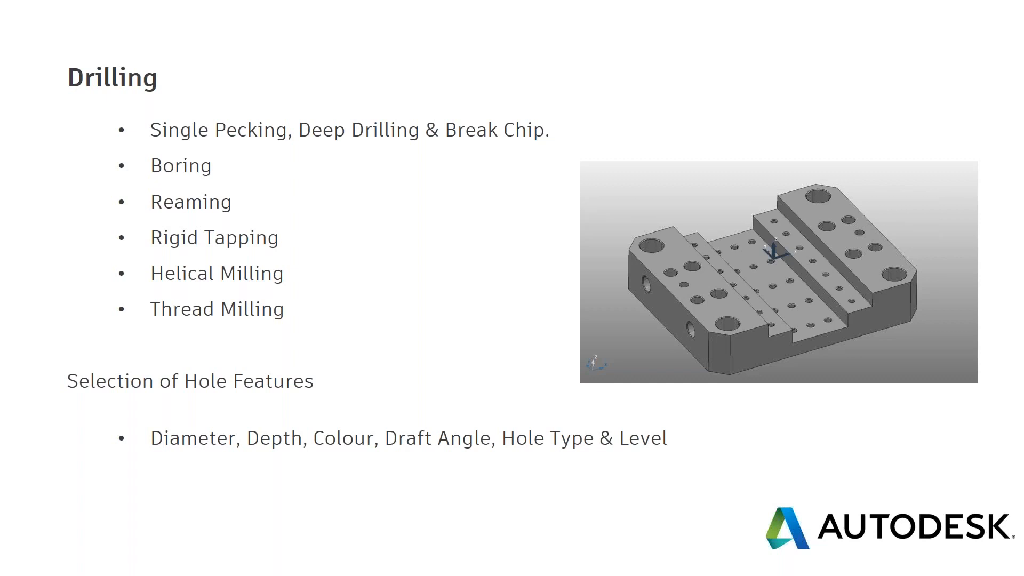
key("super+Tab")
left_click(659, 205)
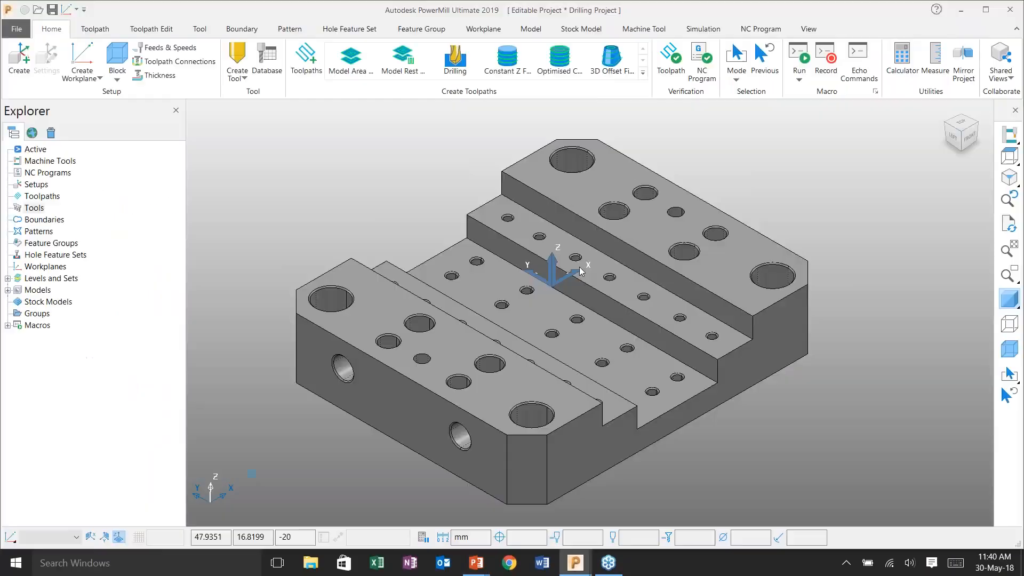
Start a new toolpath on the drilling plate from the Corner Chamfer strategy in Drilling Templates
scroll(515, 367, "down", 2)
middle_click_drag(515, 367, 642, 256)
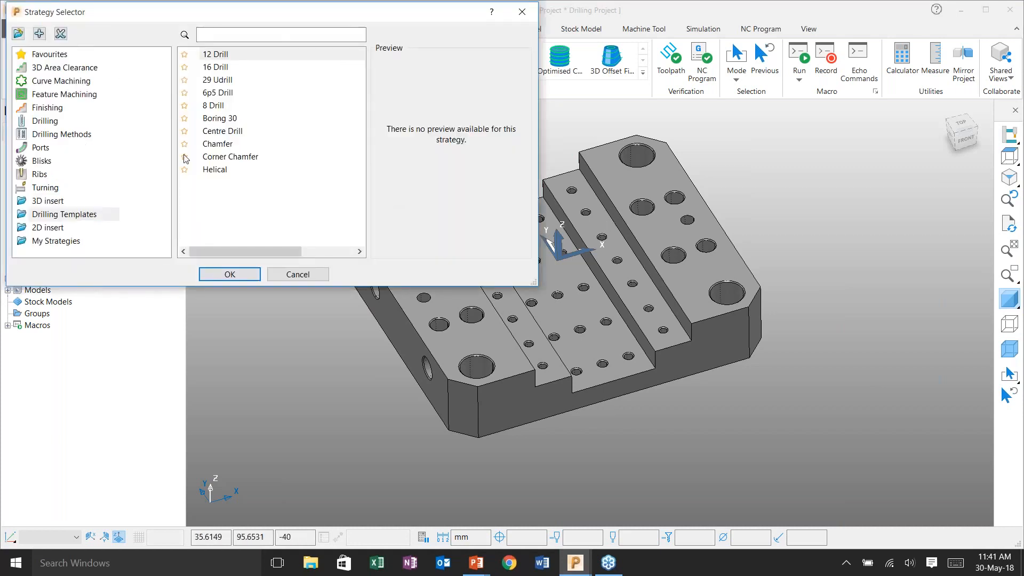
left_click(226, 158)
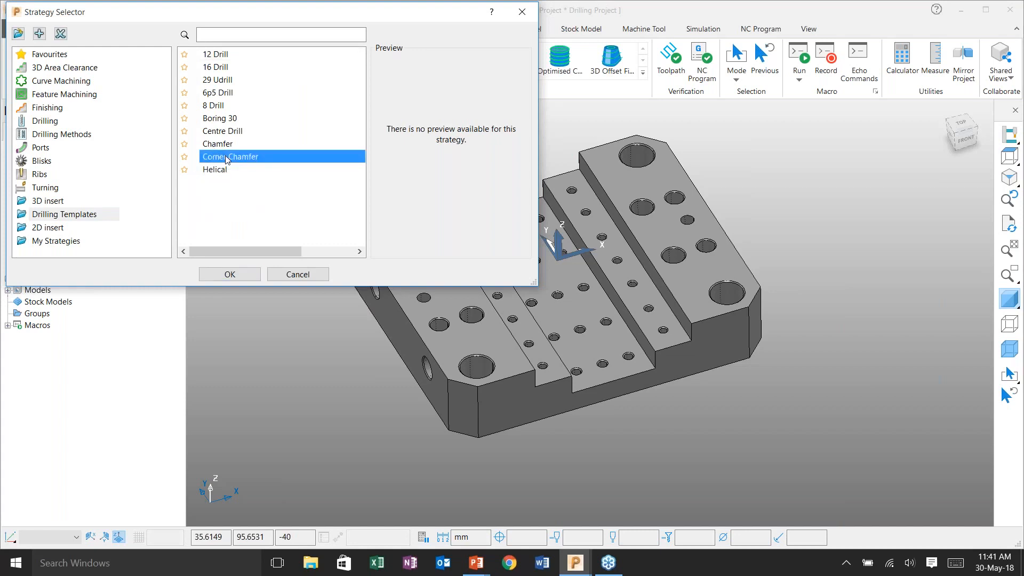
left_click(235, 275)
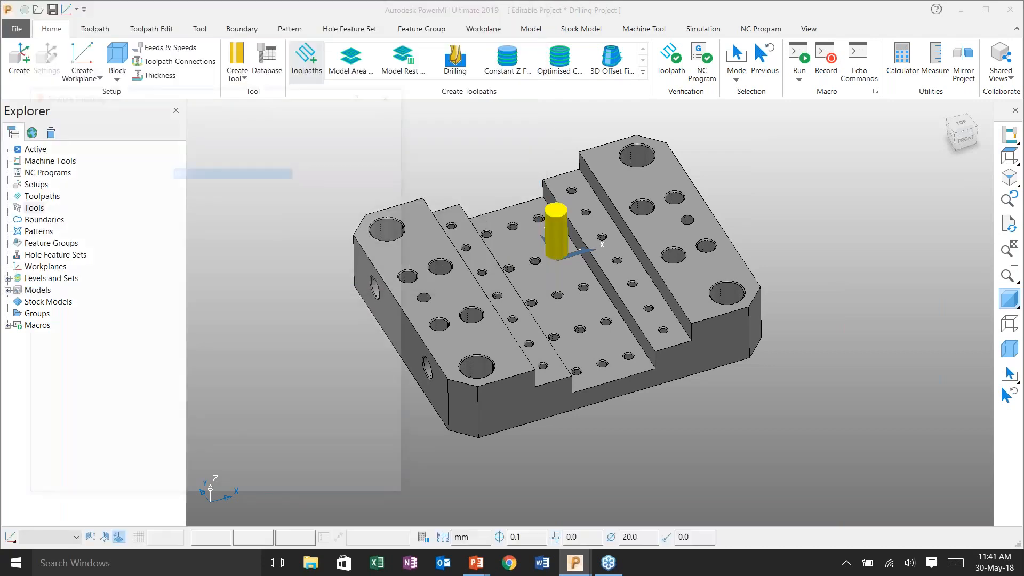
Create a new feature group for the corner chamfer toolpath and open it in the feature editor
middle_click_drag(474, 250, 579, 227, "shift")
left_click(68, 136)
left_click(188, 186)
left_click(367, 187)
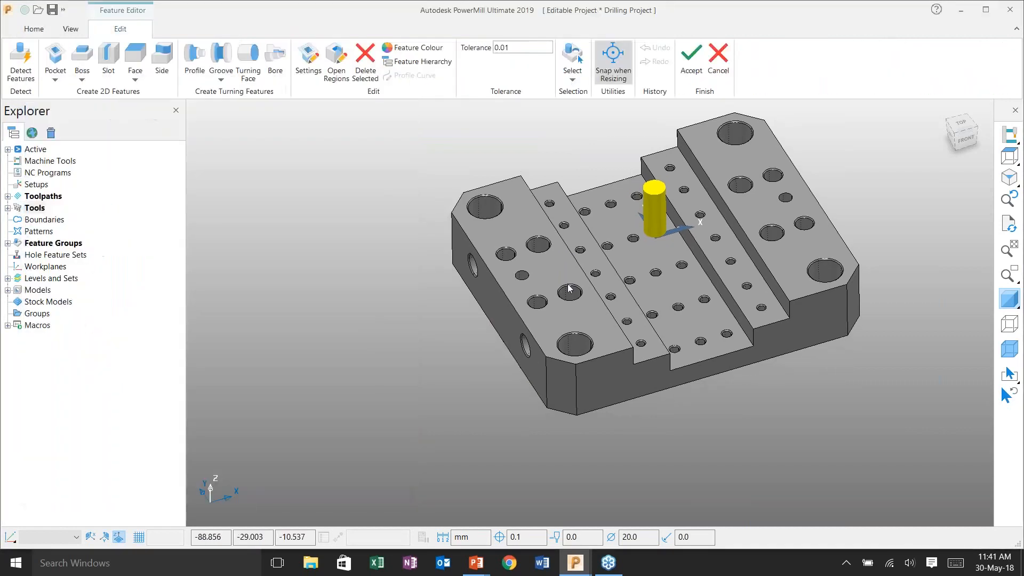
Create a side feature from the vertical chamfered face at the plate's front corner and apply it
scroll(582, 393, "up", 4)
left_click(163, 63)
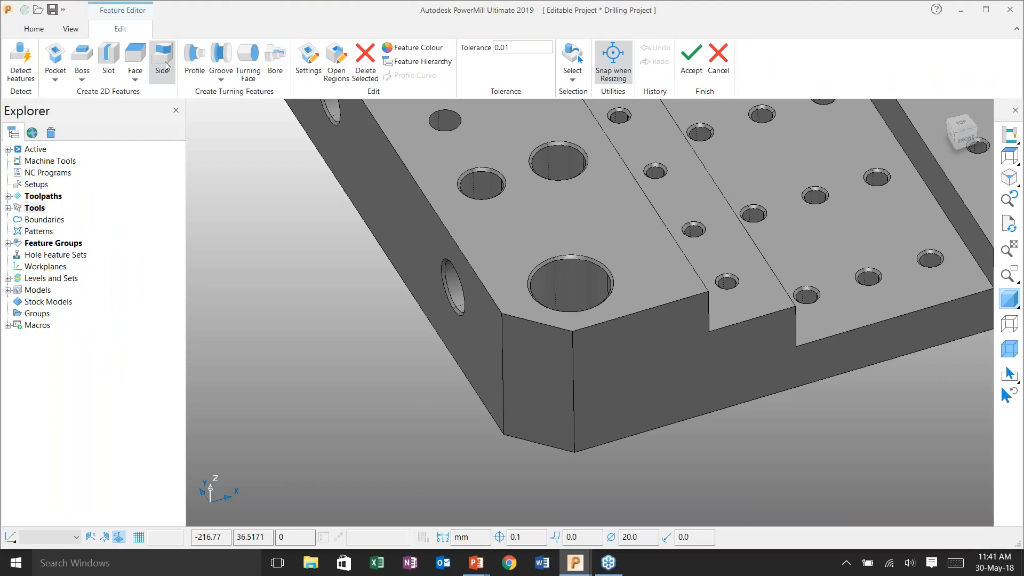
left_click(113, 170)
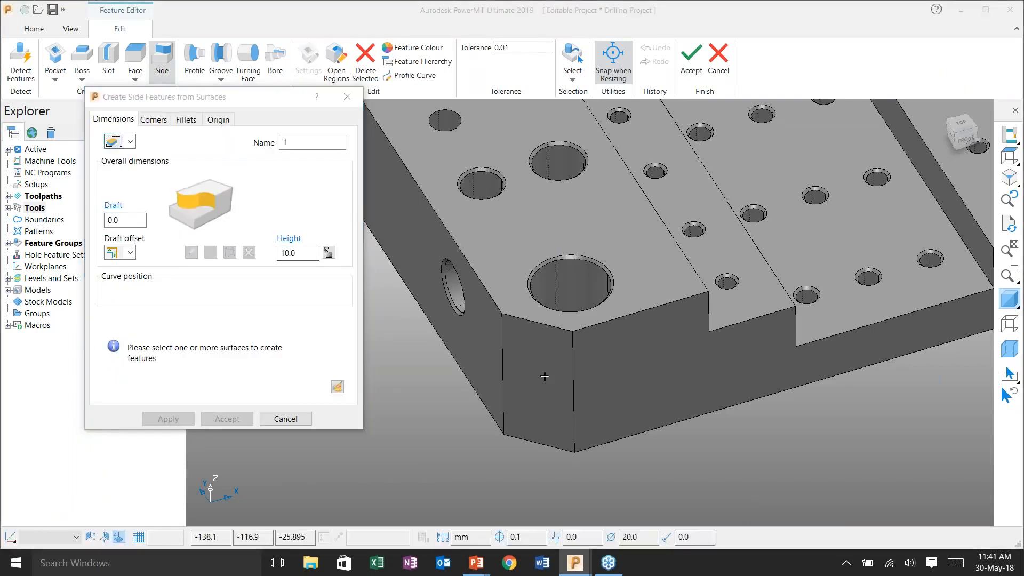
left_click(554, 375)
scroll(521, 338, "up", 2)
scroll(520, 337, "up", 2)
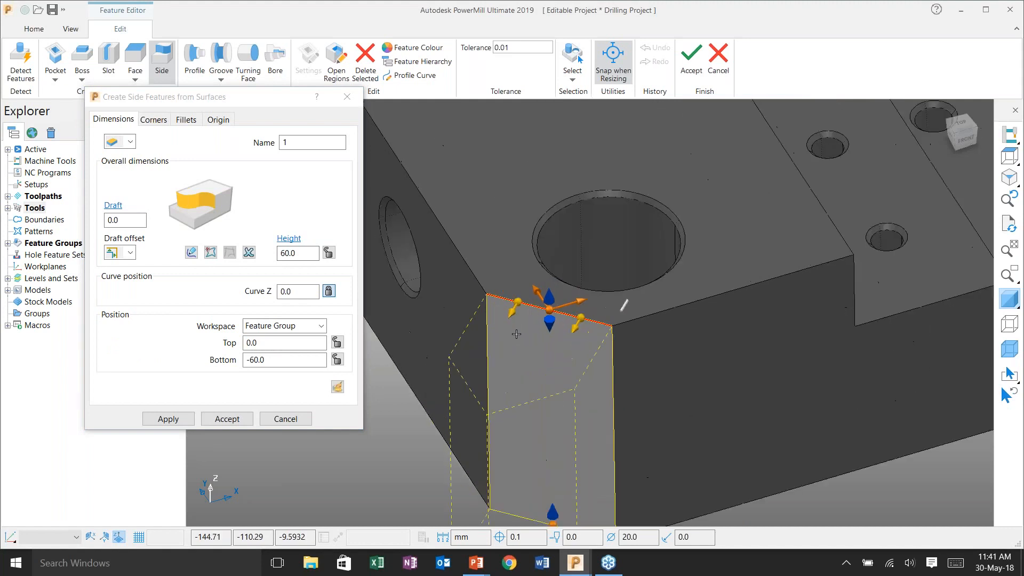
left_click(169, 419)
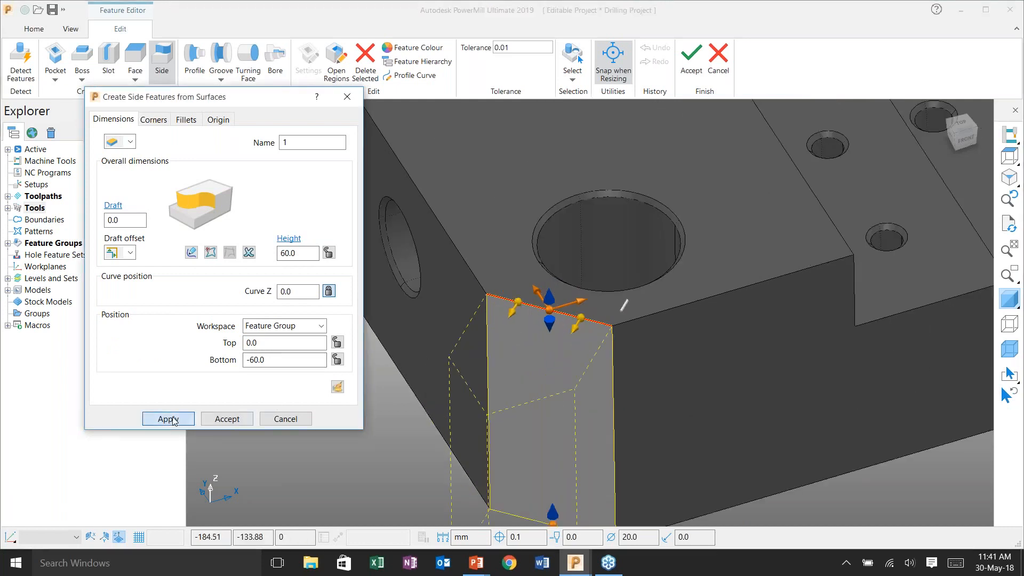
left_click(170, 420)
scroll(560, 376, "down", 4)
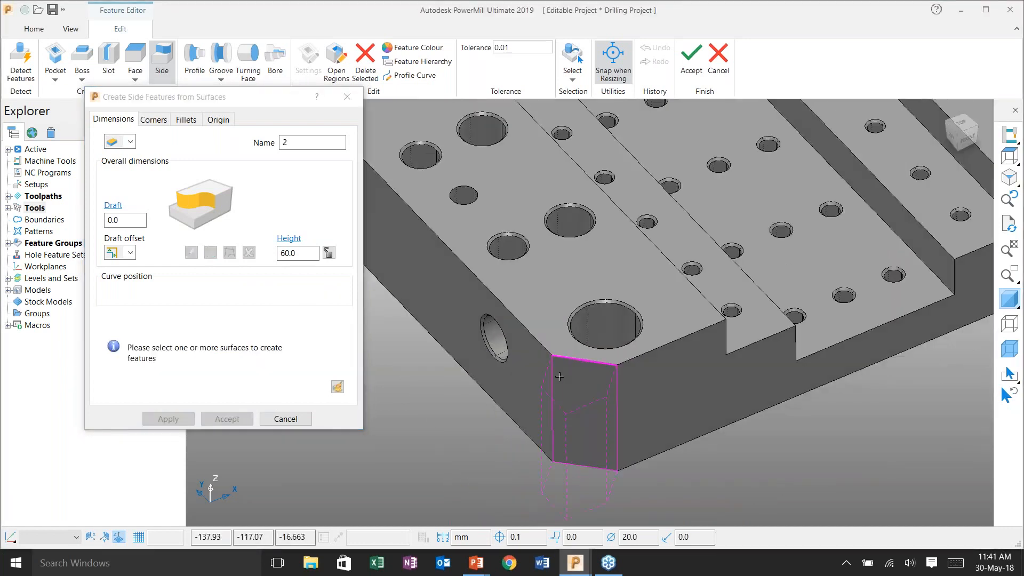
Create and apply side features from the vertical chamfered faces at the plate's three remaining corners
middle_click_drag(559, 377, 598, 490)
scroll(598, 490, "up", 3)
left_click(598, 469)
left_click(155, 422)
key("ctrl+9")
scroll(561, 450, "up", 5)
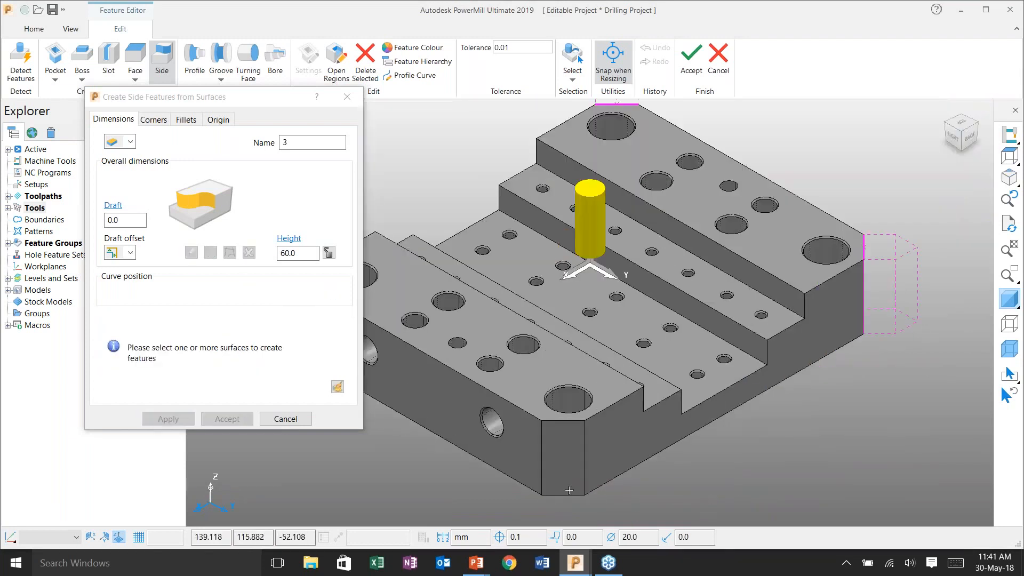
left_click(561, 452)
left_click(169, 419)
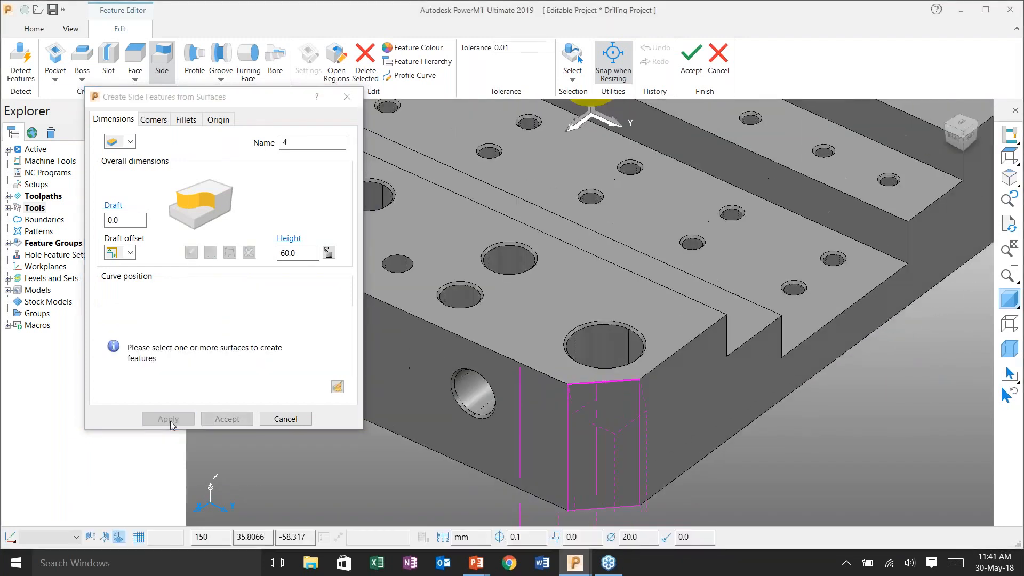
scroll(608, 475, "up", 5)
left_click(621, 468)
left_click(181, 414)
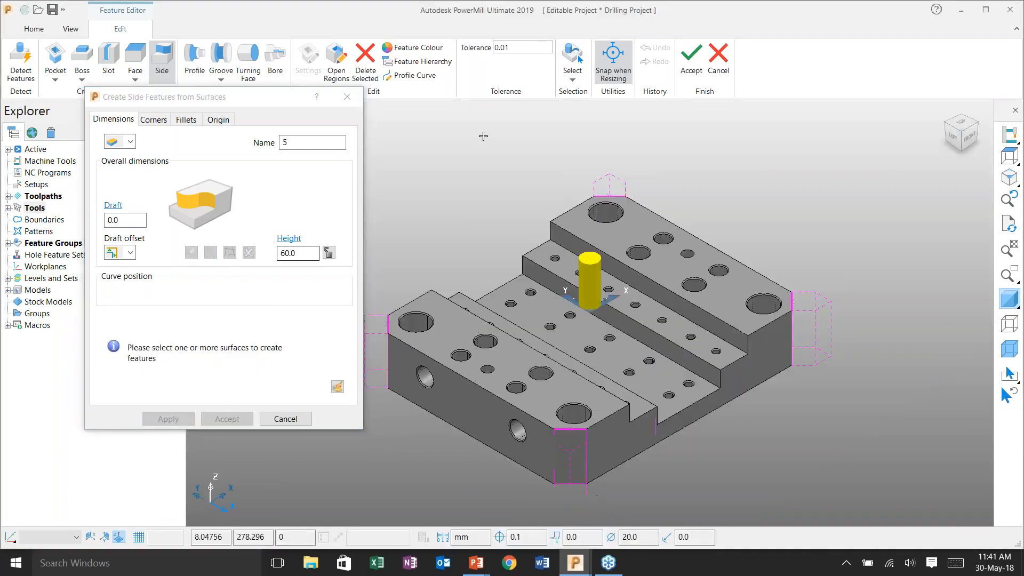
Accept the side features and calculate the corner chamfer toolpath with every feature in the group selected
left_click(691, 66)
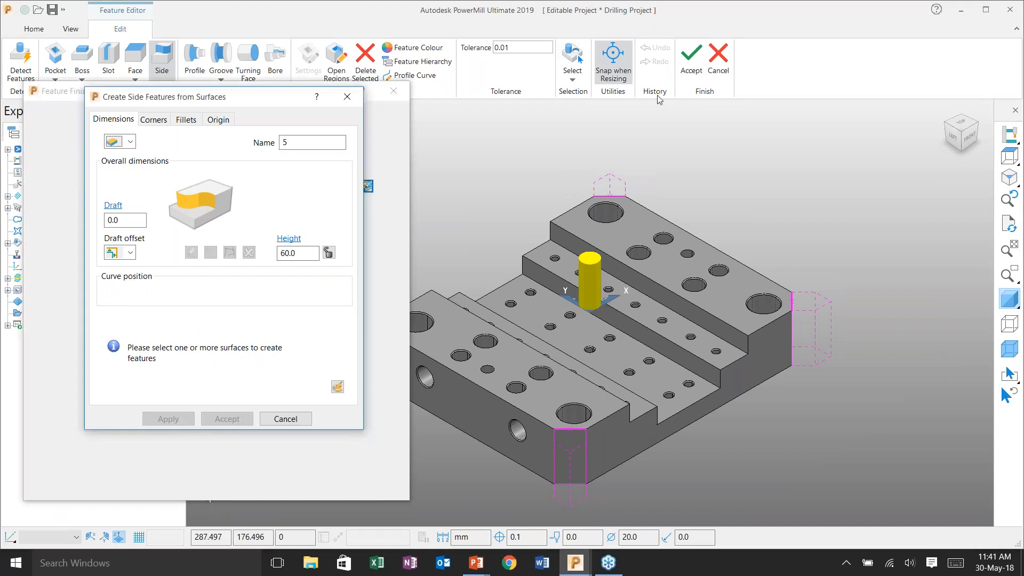
left_click(211, 431)
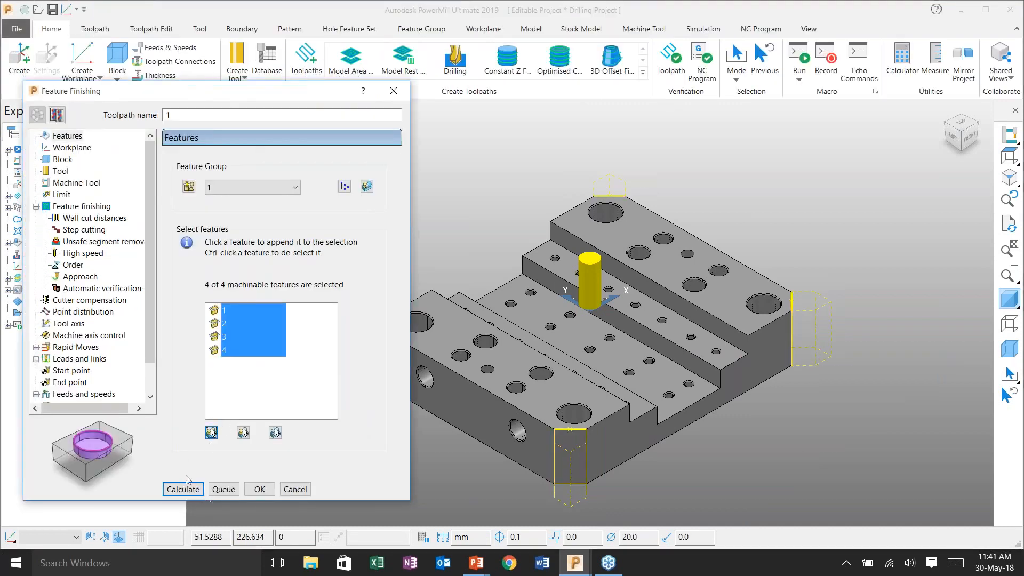
left_click(184, 491)
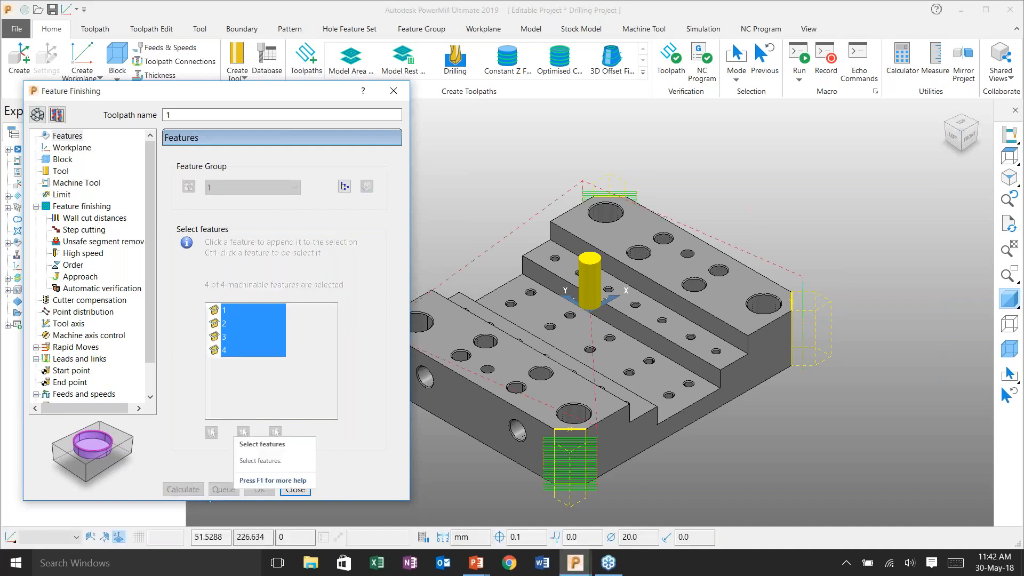
left_click(294, 489)
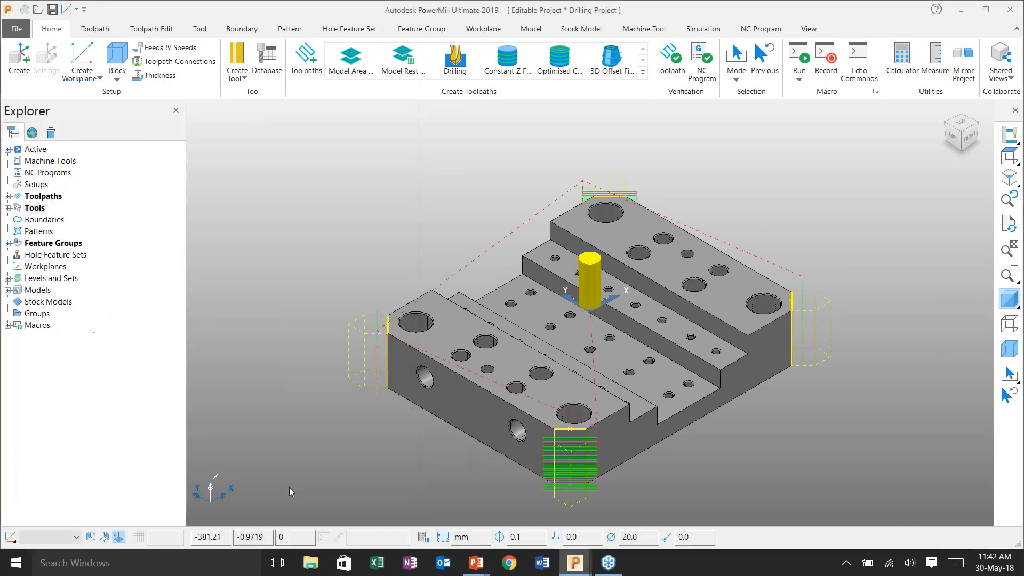
Examine the chamfer toolpath's passes at a plate corner and the tool's position at the ends of a pass
key("ctrl+5")
scroll(422, 426, "up", 5)
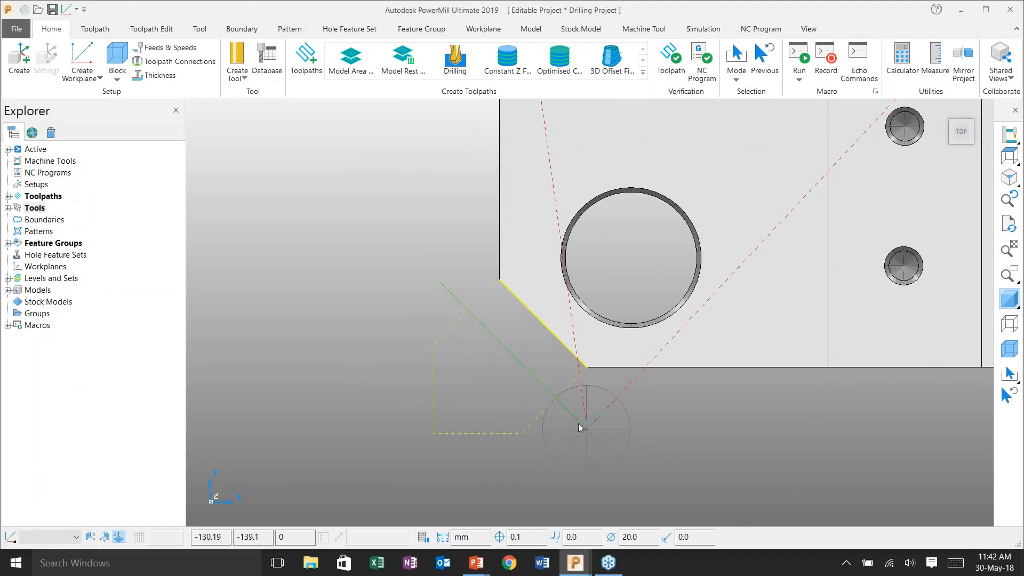
right_click(441, 283)
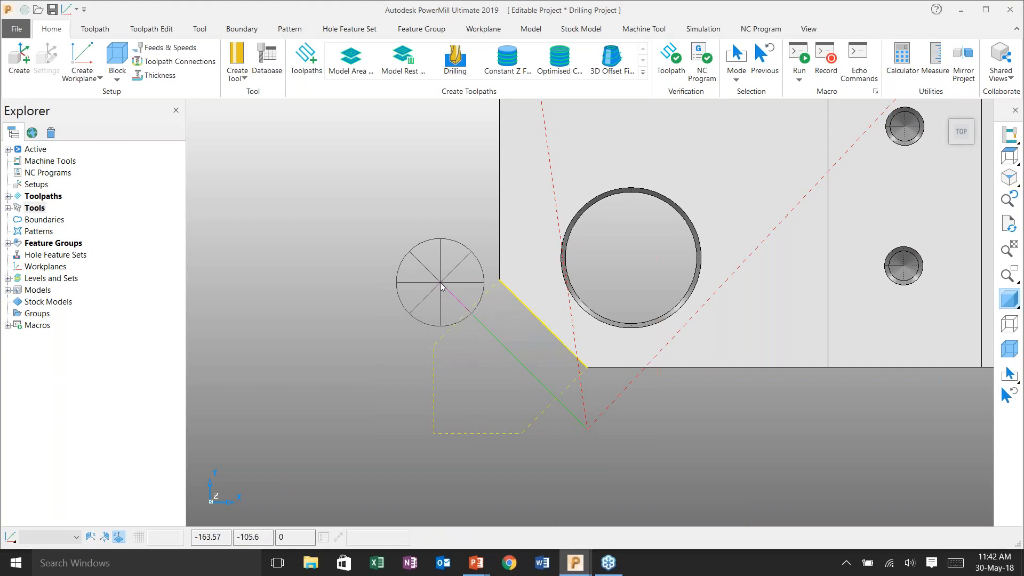
key("ctrl+1")
scroll(581, 376, "up", 5)
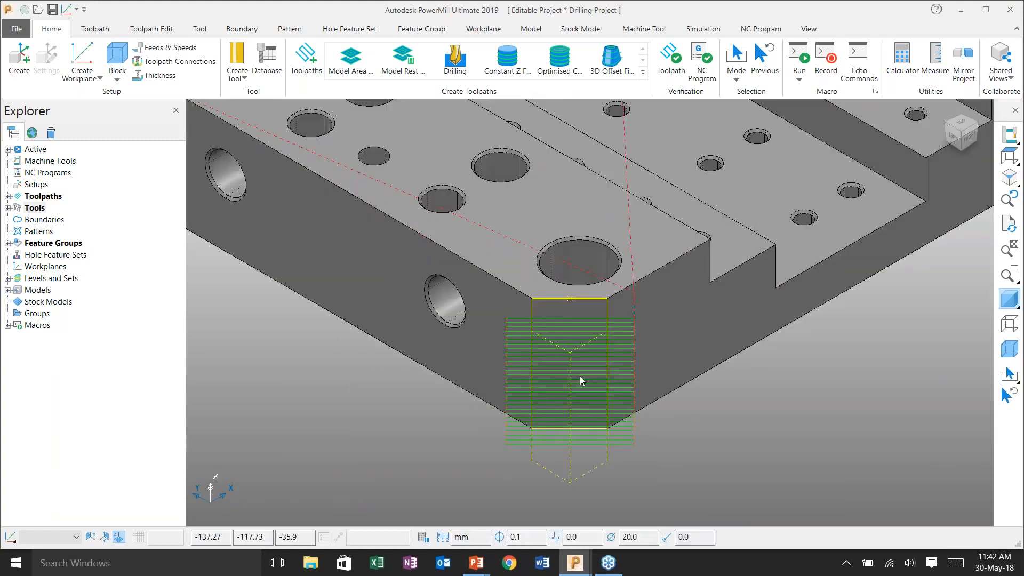
scroll(580, 376, "up", 4)
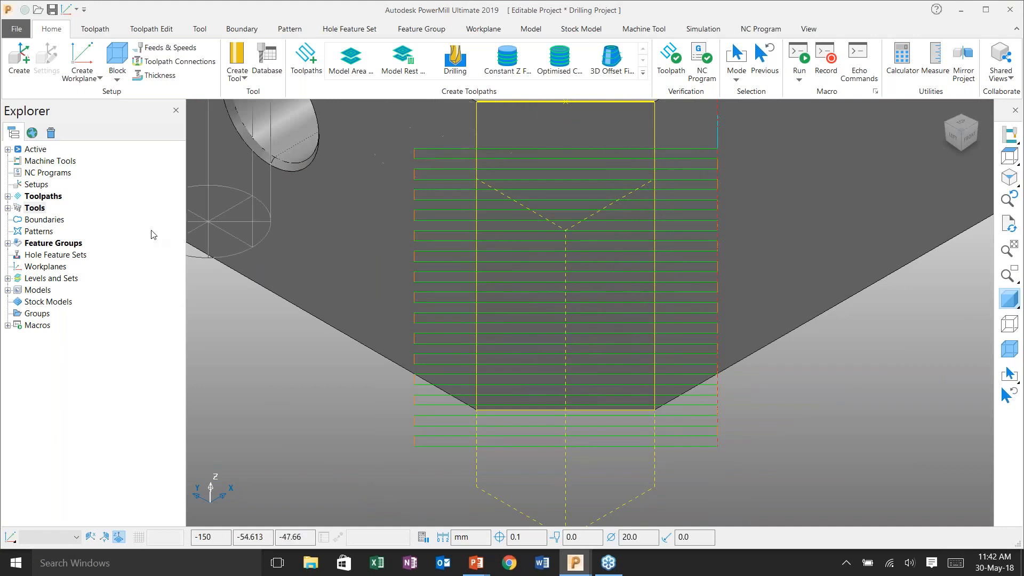
left_click(8, 196)
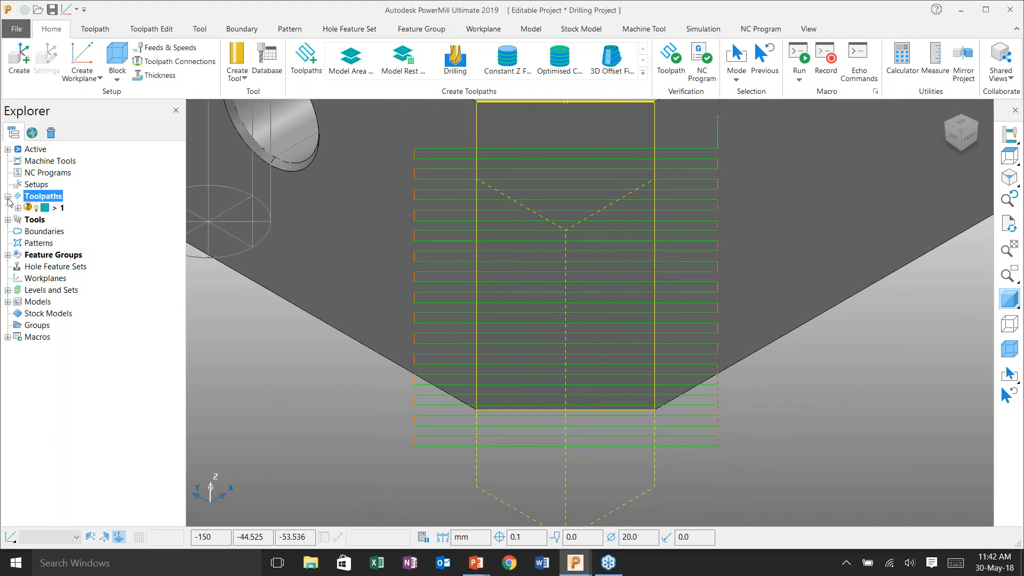
right_click(48, 211)
left_click(83, 399)
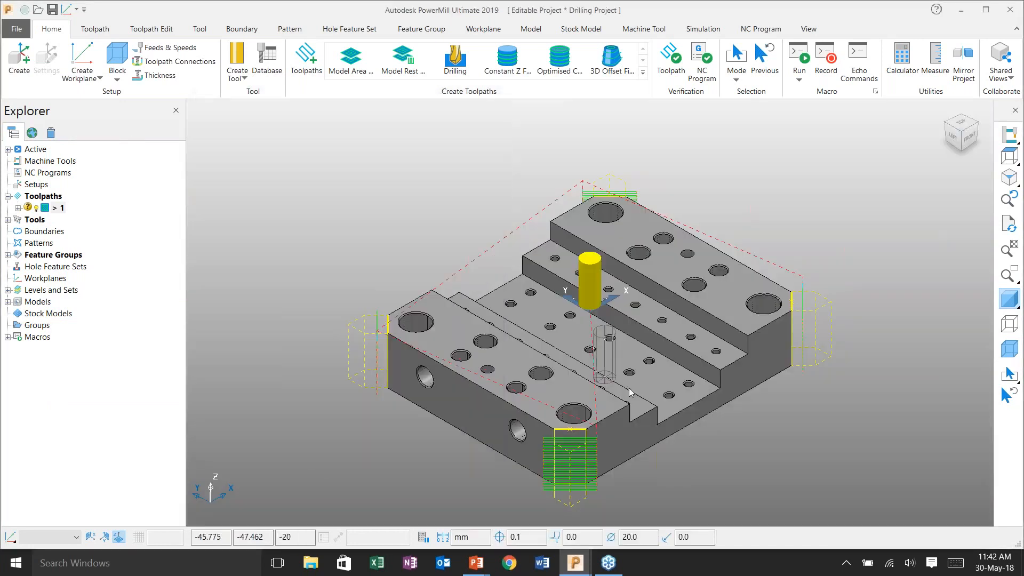
Deactivate the corner chamfer toolpath, its feature group and the tool, leaving only the plate model displayed
mouse_move(634, 404)
middle_mouse_down()
mouse_move(590, 422)
mouse_move(544, 415)
middle_mouse_up()
double_click(45, 208)
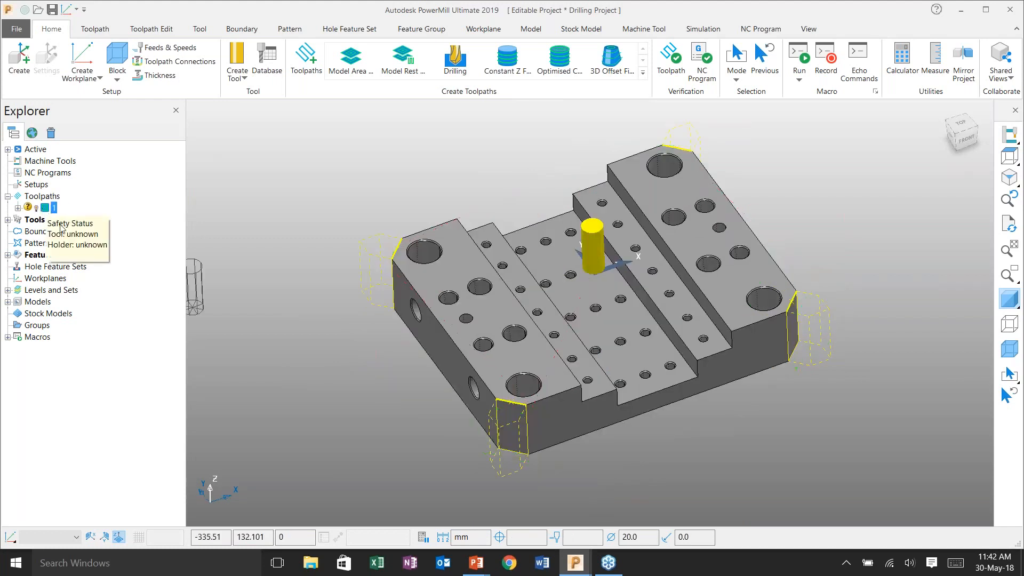
left_click(9, 256)
double_click(44, 267)
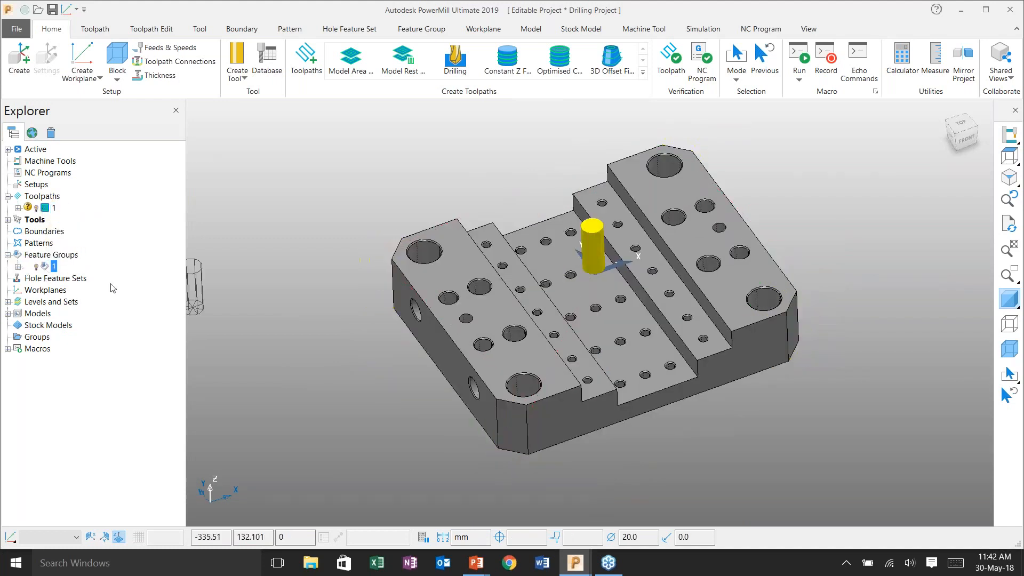
middle_click_drag(526, 292, 493, 305, "shift")
mouse_move(652, 302)
middle_mouse_down()
mouse_move(653, 289)
mouse_move(648, 302)
middle_mouse_up()
double_click(18, 219)
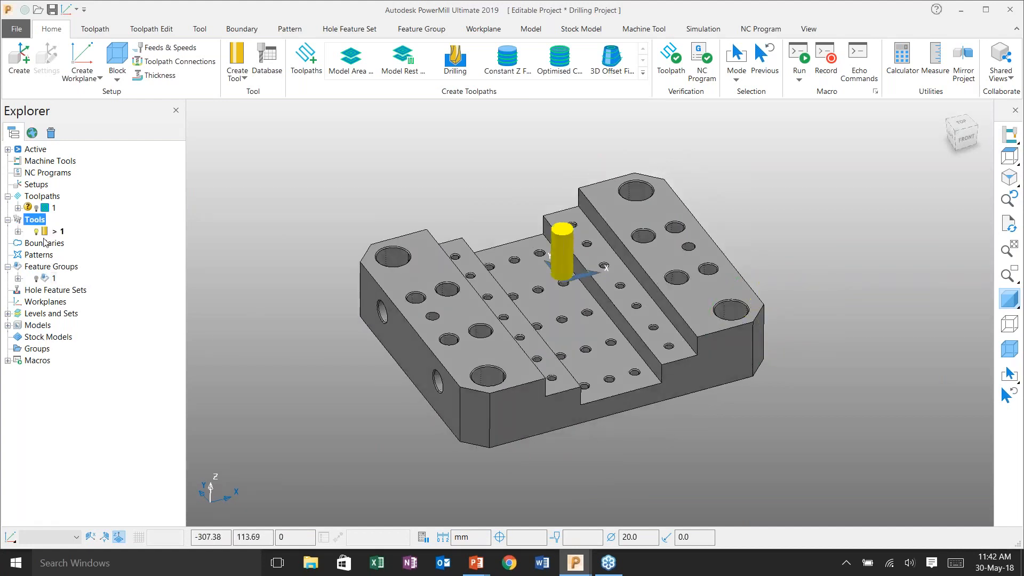
double_click(45, 231)
left_click_drag(287, 167, 888, 444)
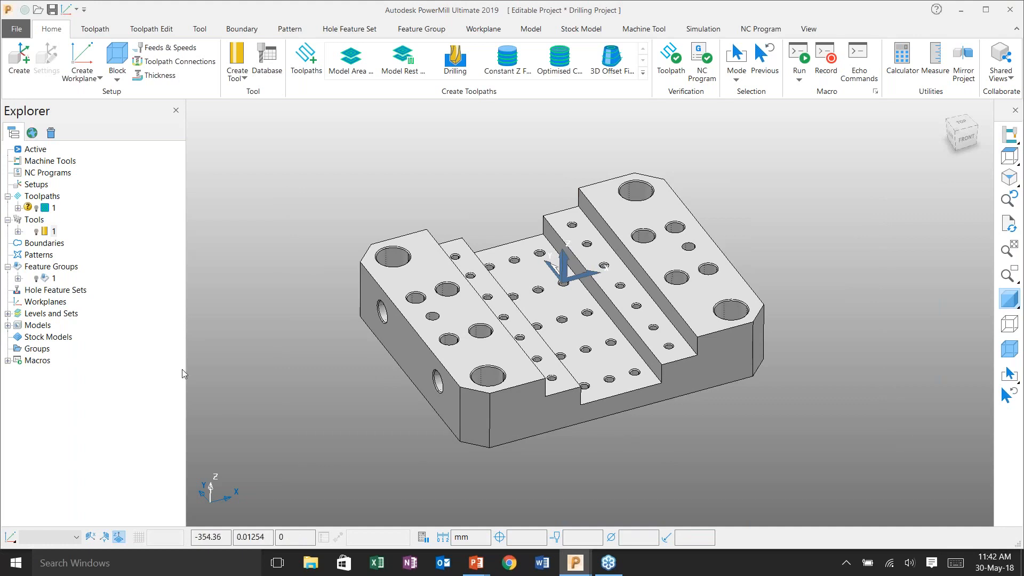
Create hole feature sets from the model at 0.1 tolerance, grouped by axis, with Edit after creation turned off
right_click(51, 291)
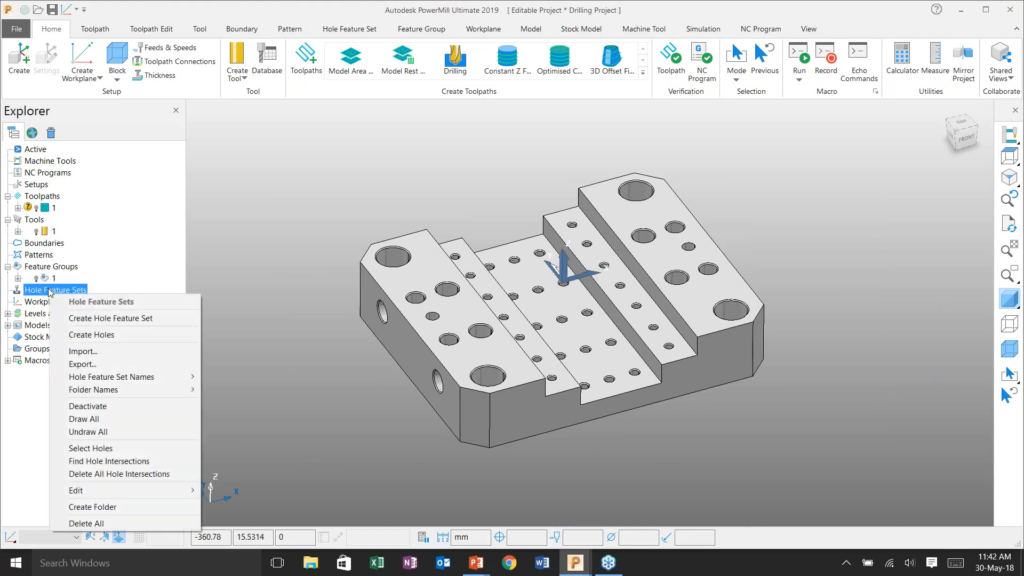
left_click(103, 334)
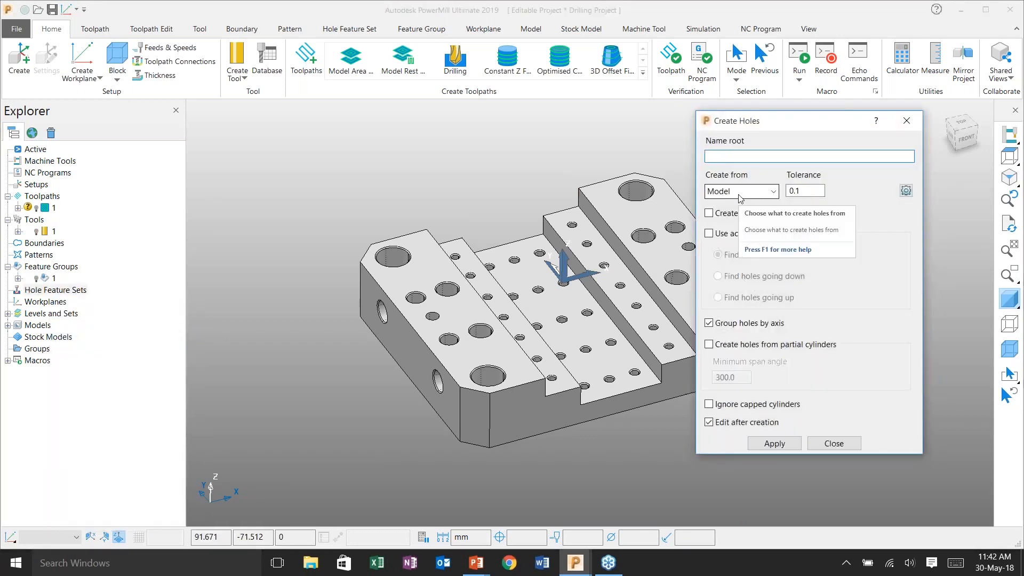
middle_click_drag(555, 288, 523, 288, "shift")
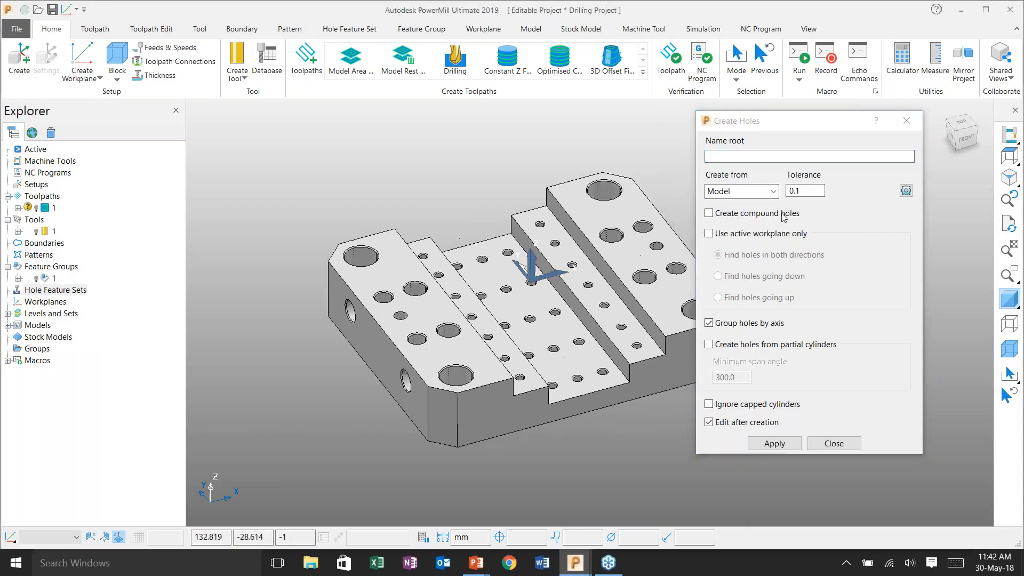
left_click(773, 192)
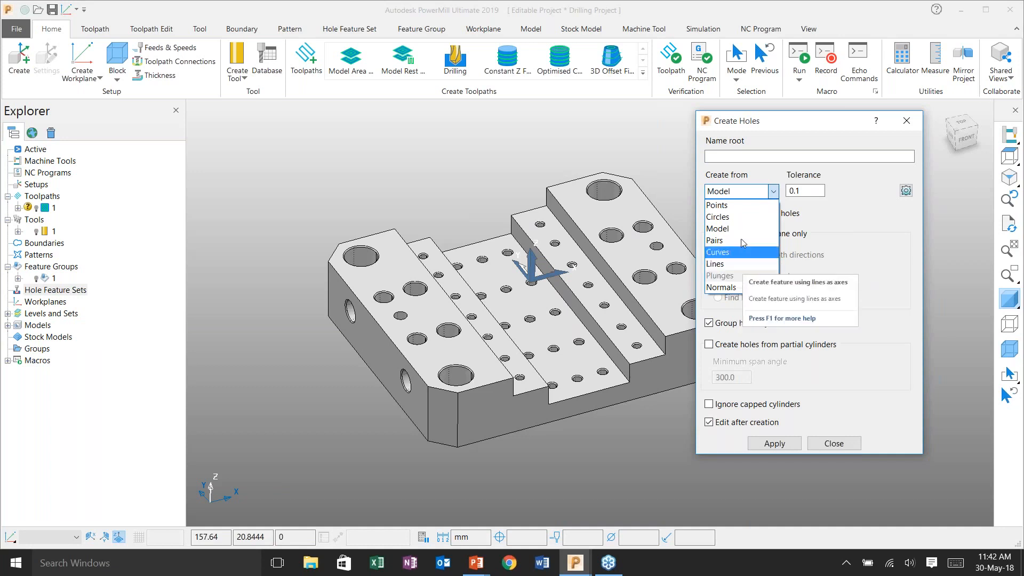
left_click(878, 219)
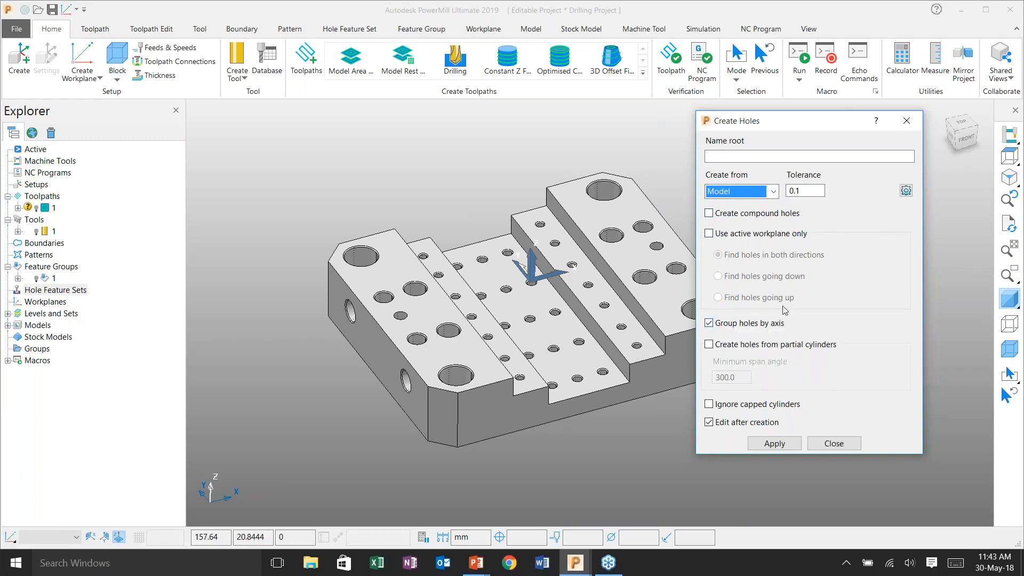
middle_click_drag(610, 318, 580, 310, "shift")
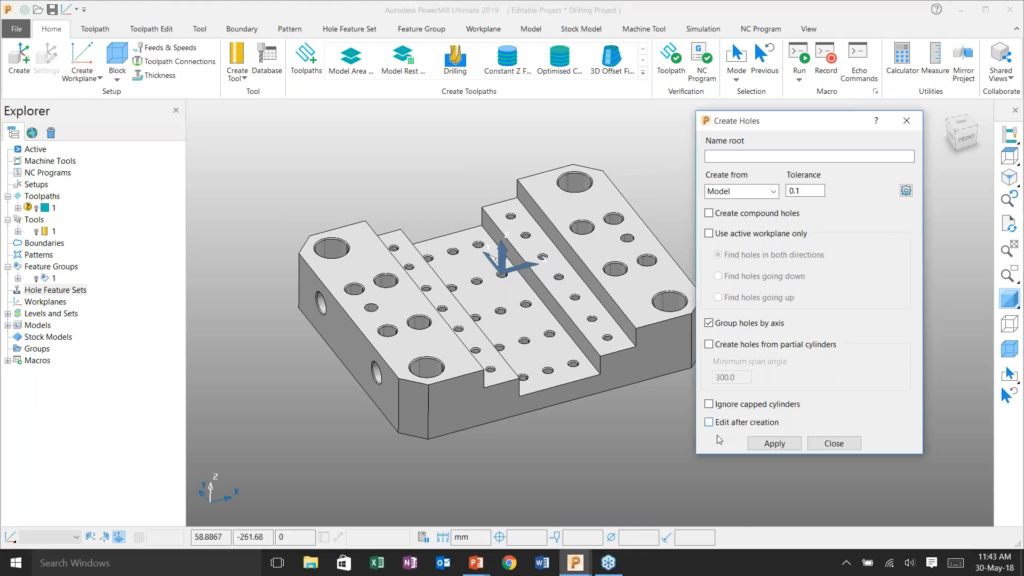
left_click(757, 444)
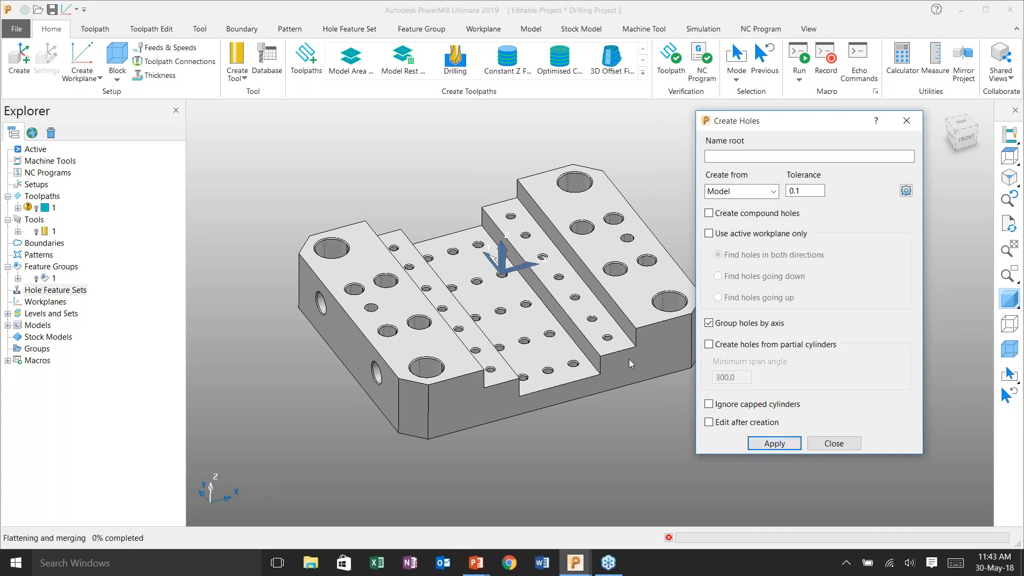
left_click(821, 444)
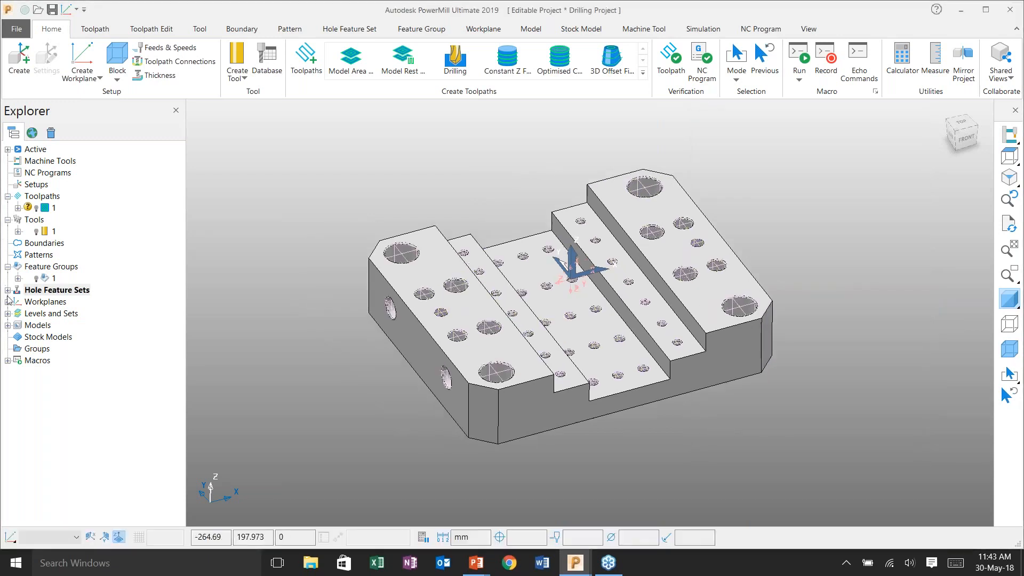
Activate hole feature sets 1 to 4 one at a time with model shading off, examining which holes each contains
left_click(8, 290)
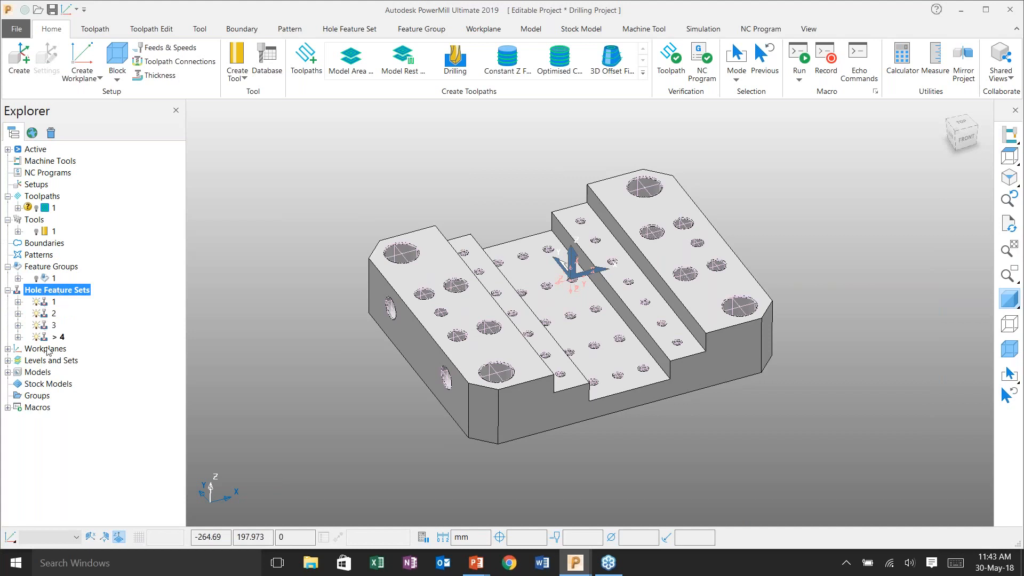
left_click(37, 303)
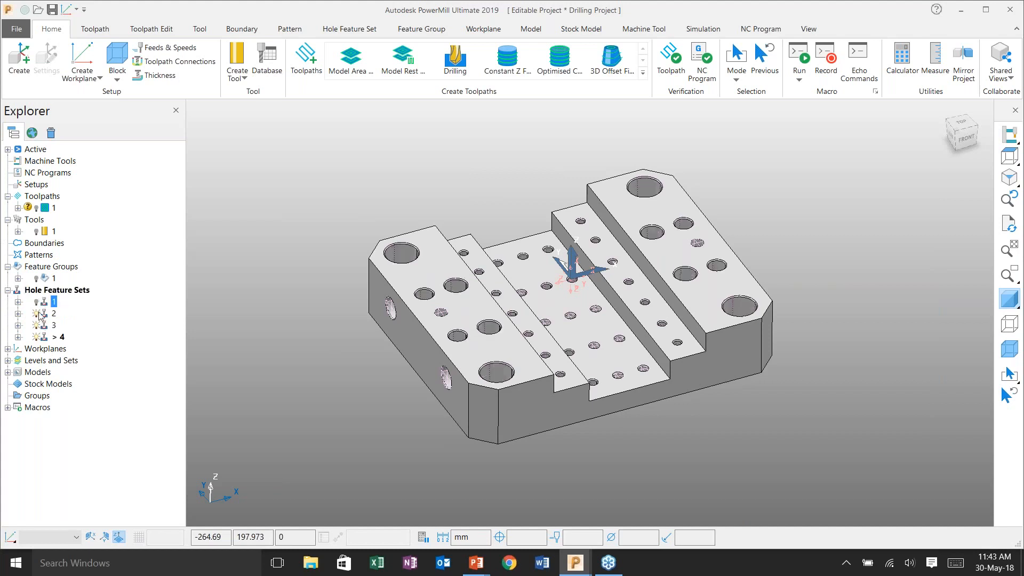
double_click(45, 304)
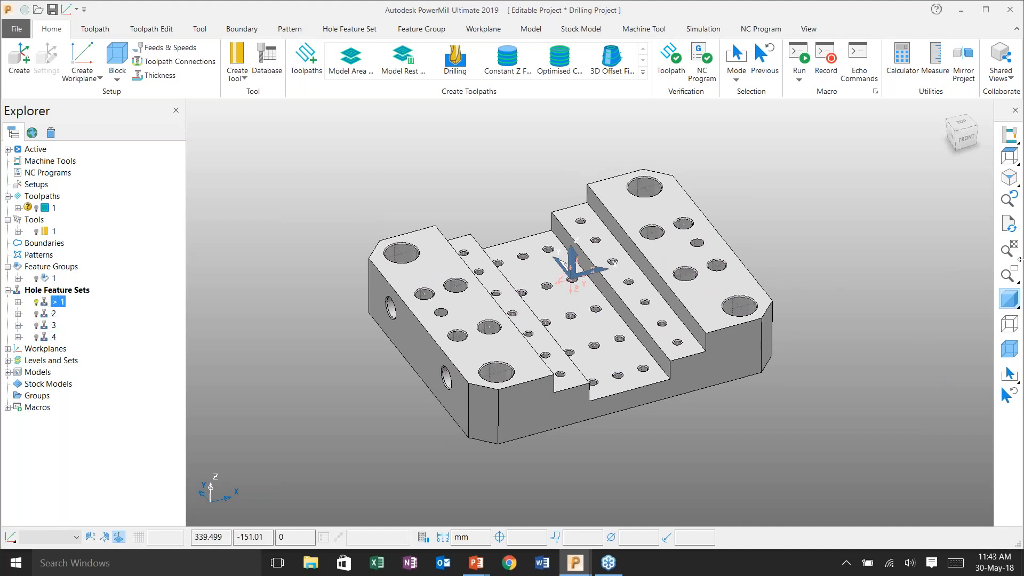
left_click(1010, 298)
middle_click_drag(604, 312, 600, 311, "shift")
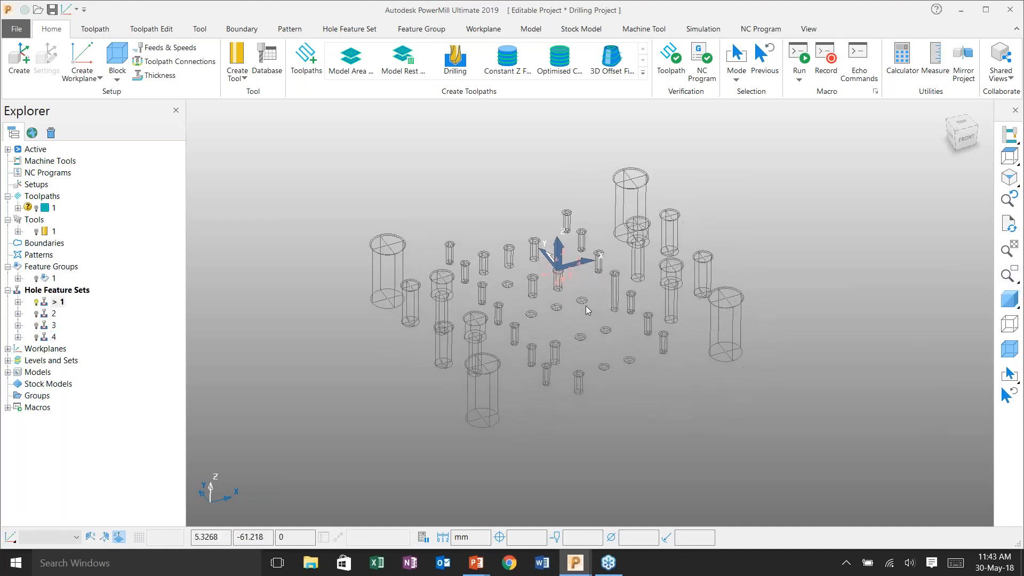
scroll(586, 305, "up", 2)
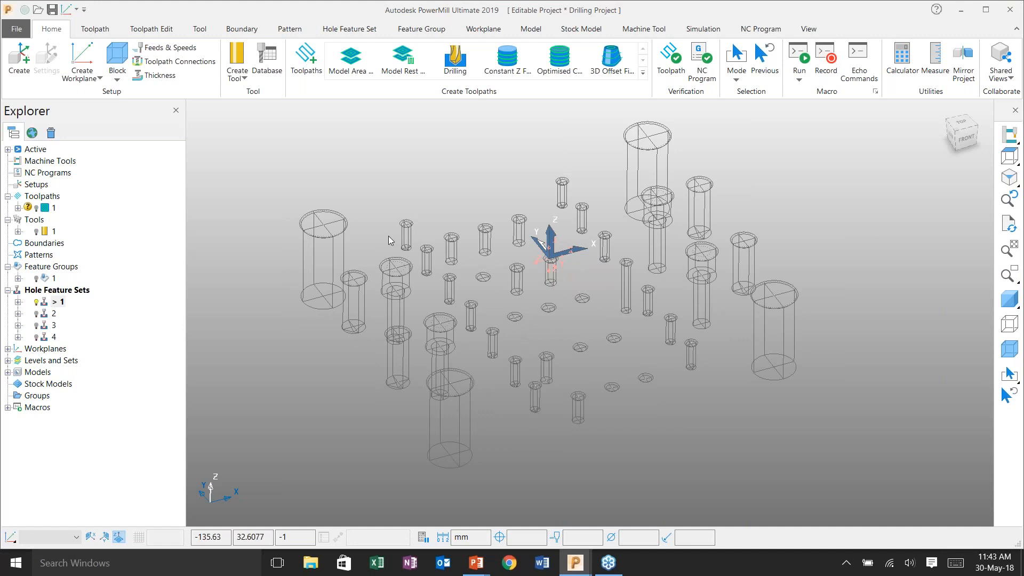
double_click(44, 315)
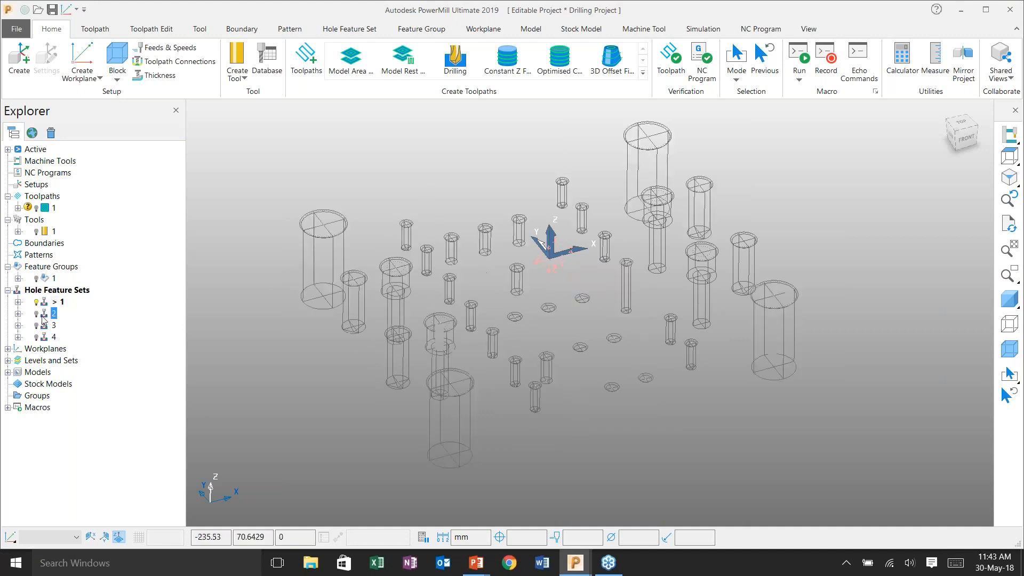
double_click(43, 326)
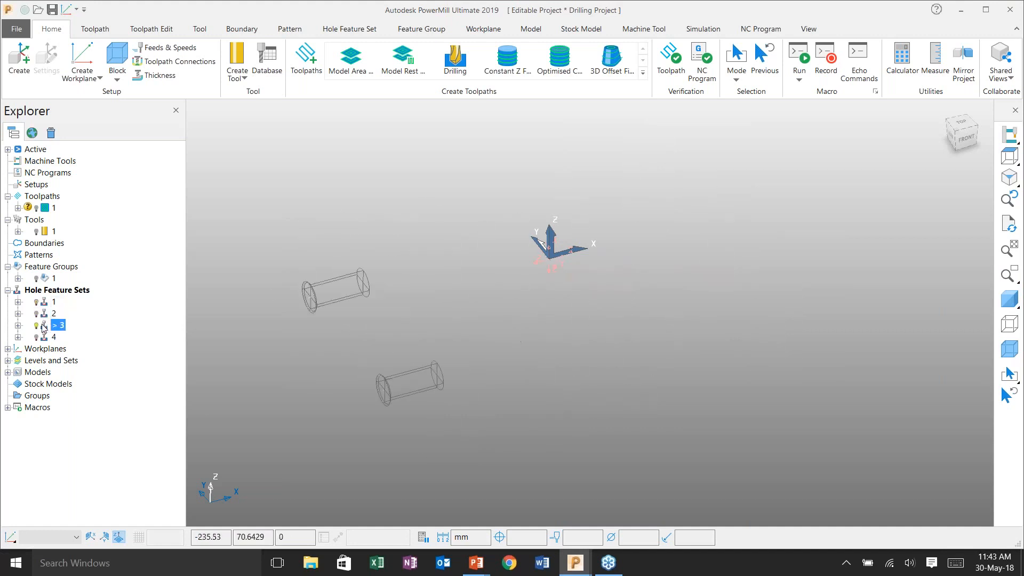
double_click(45, 337)
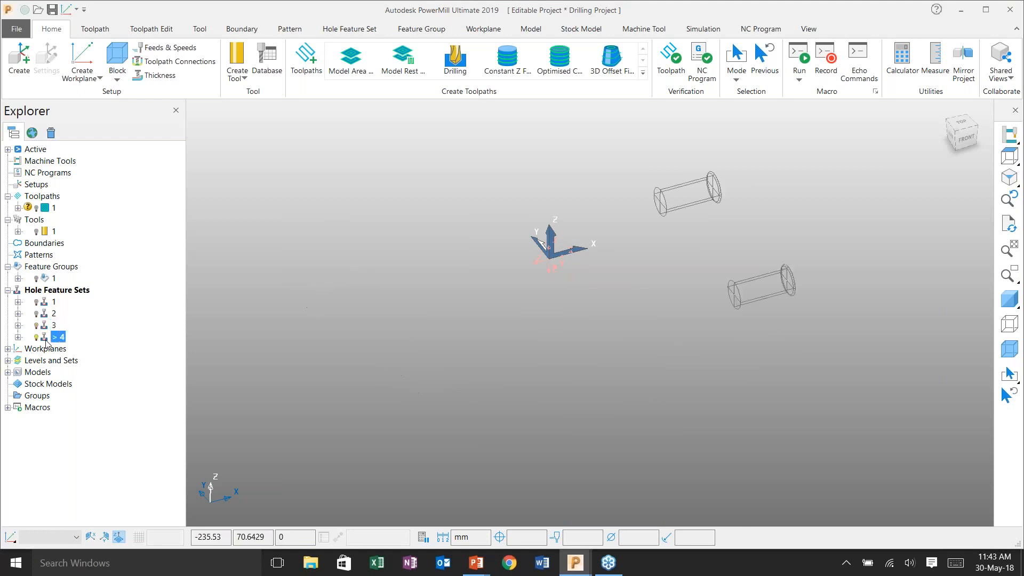
left_click(1011, 300)
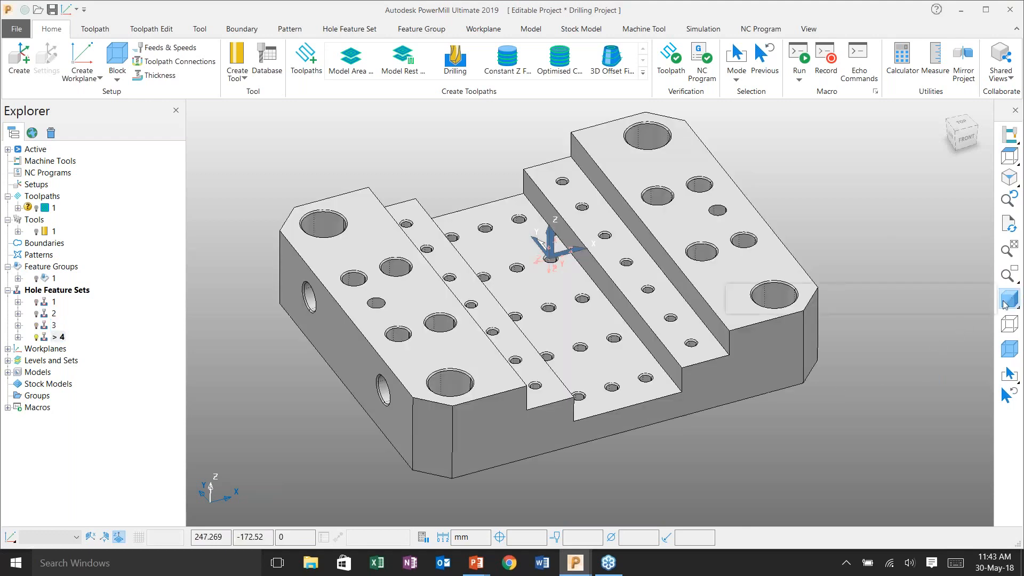
left_click(1011, 302)
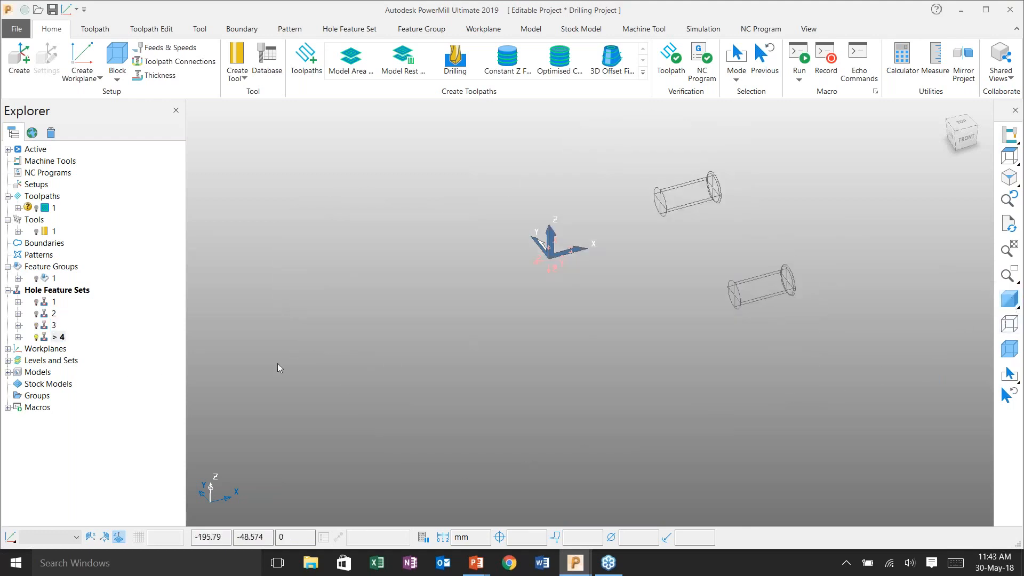
Activate hole feature set 2 and reverse the eight small holes between its two large compound holes
double_click(55, 315)
middle_click_drag(420, 347, 415, 301, "shift")
scroll(590, 251, "up", 2)
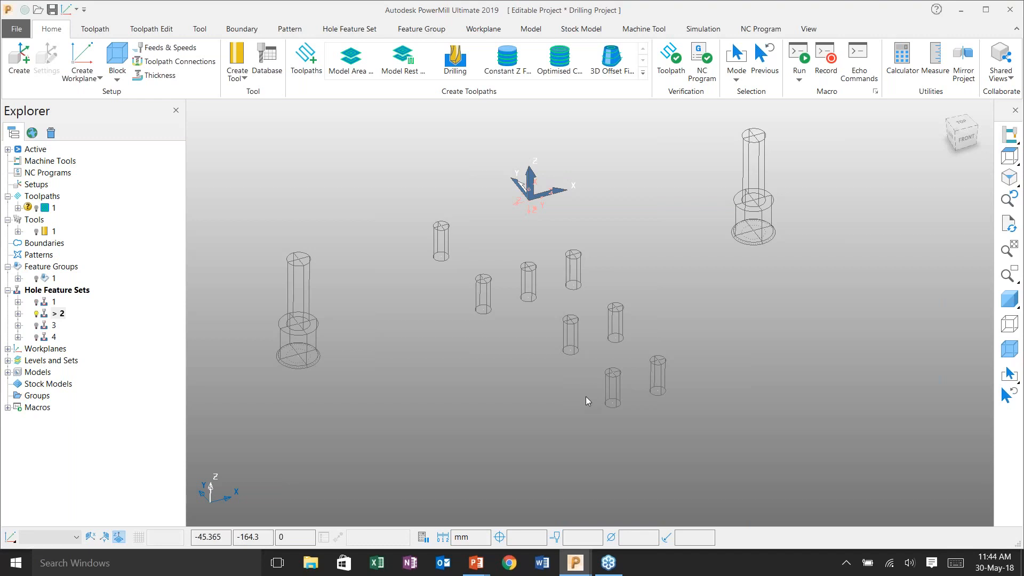
left_click_drag(706, 440, 382, 203)
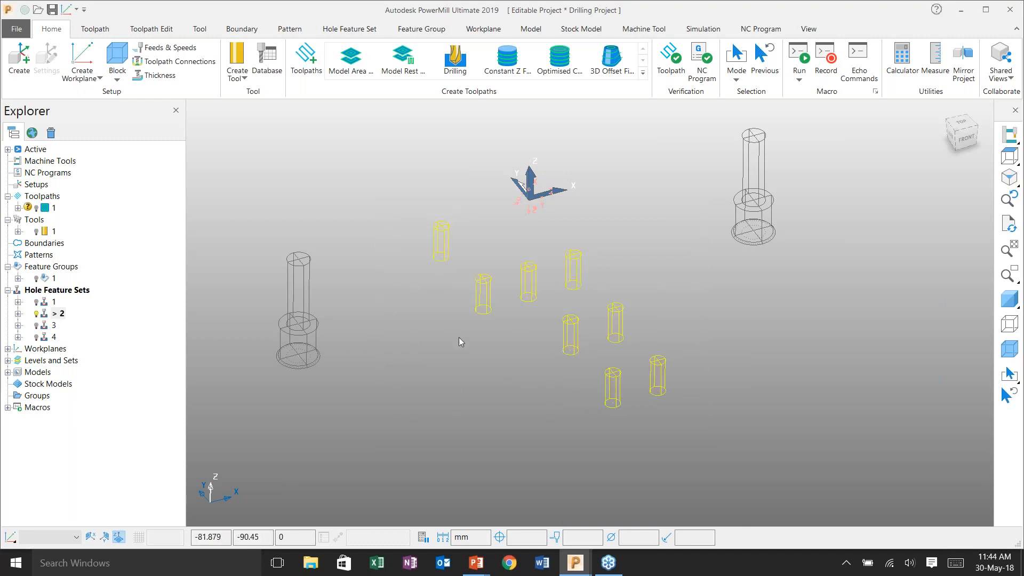
right_click(527, 273)
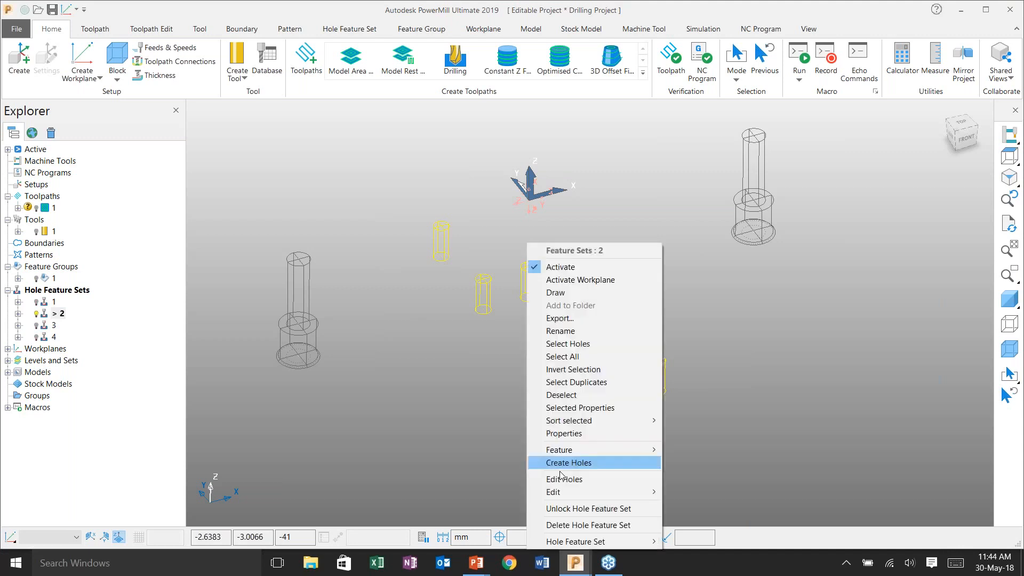
mouse_move(559, 491)
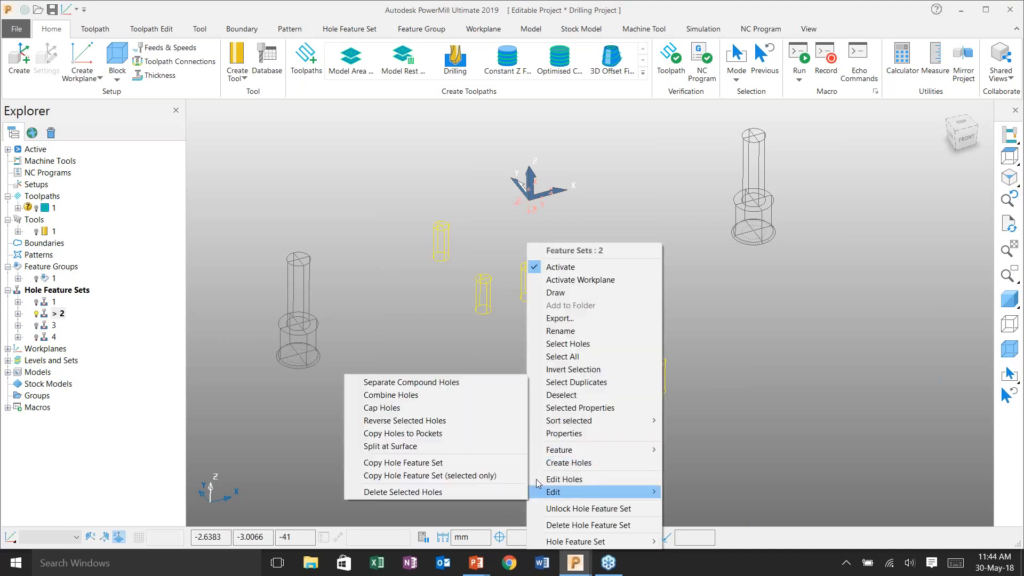
left_click(432, 421)
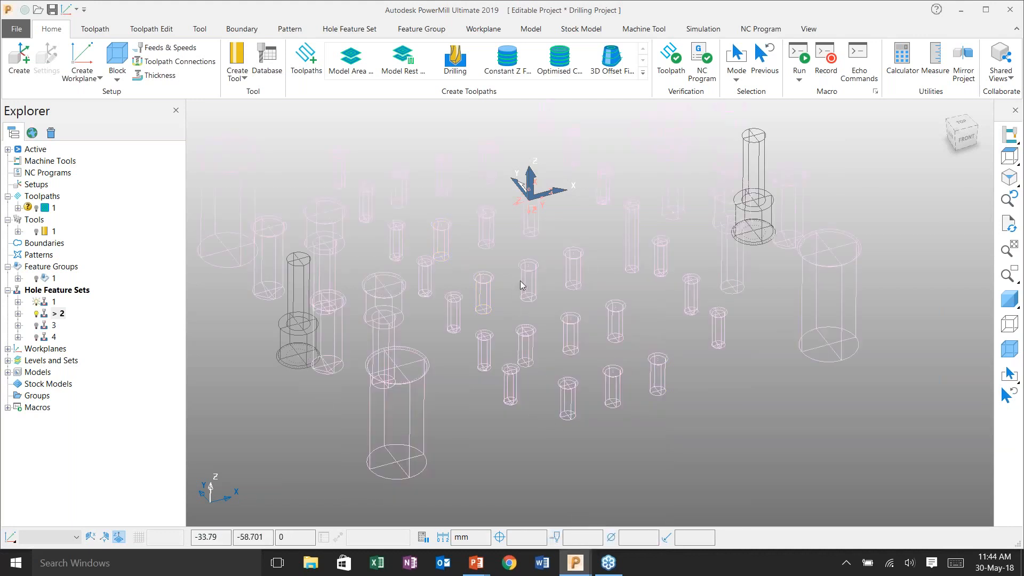
Activate hole feature set 1, select the reversed small holes in the centre pattern and separate their compound holes
left_click(46, 302)
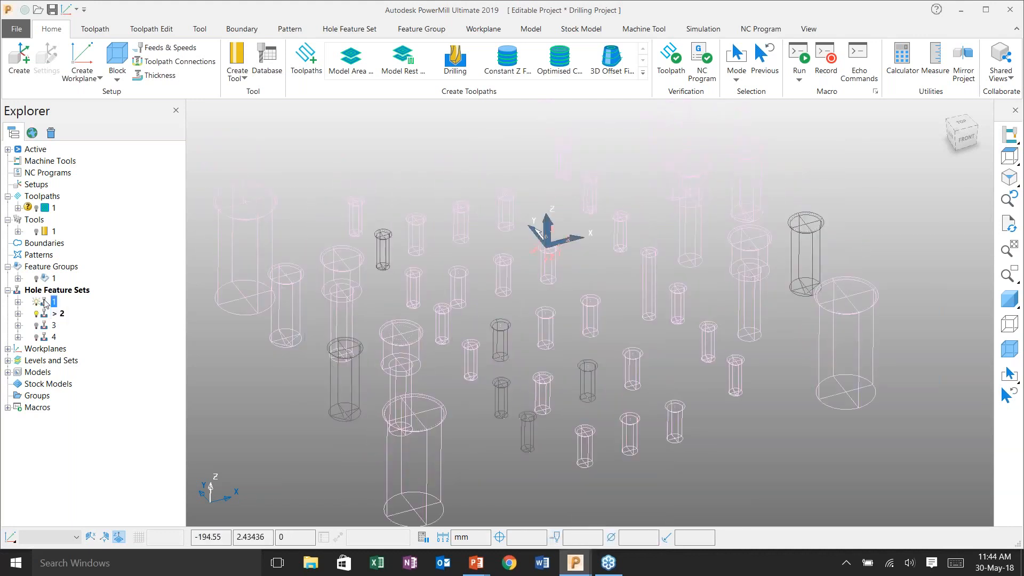
double_click(46, 302)
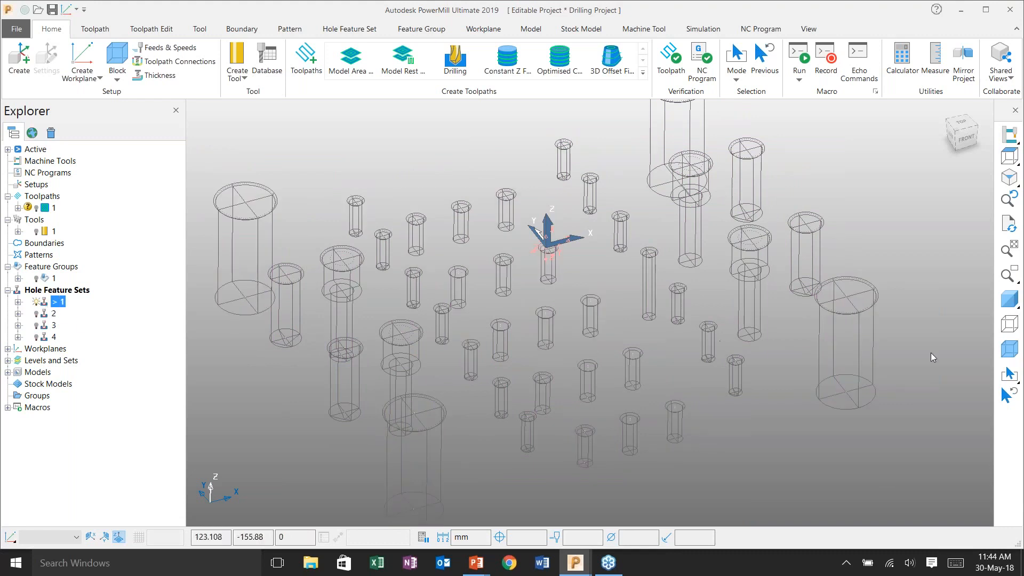
middle_click_drag(721, 327, 680, 239)
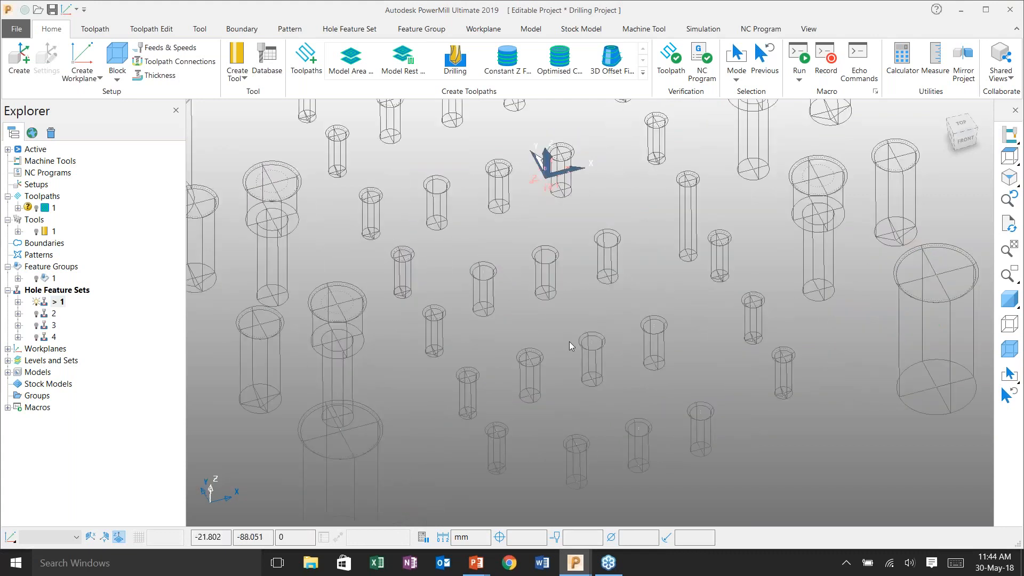
scroll(568, 341, "up", 3)
left_click(548, 198, "shift")
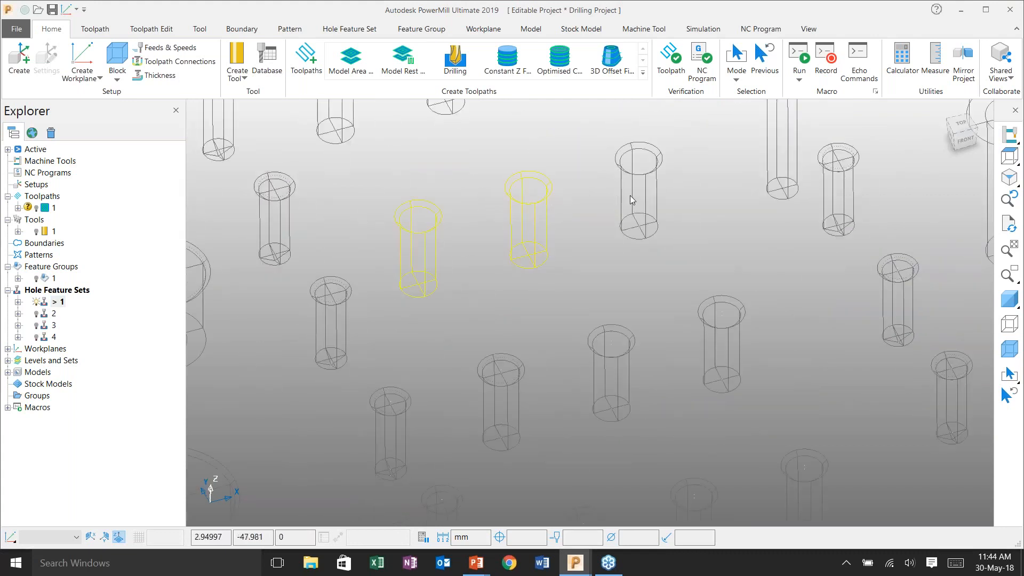
left_click(647, 181, "shift")
left_click(734, 328, "shift")
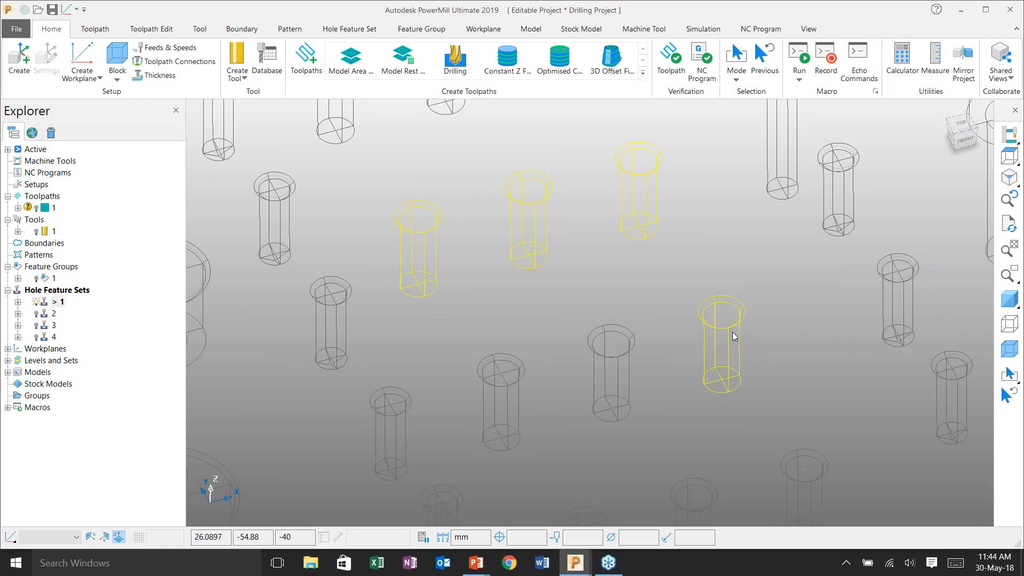
scroll(587, 221, "down", 3)
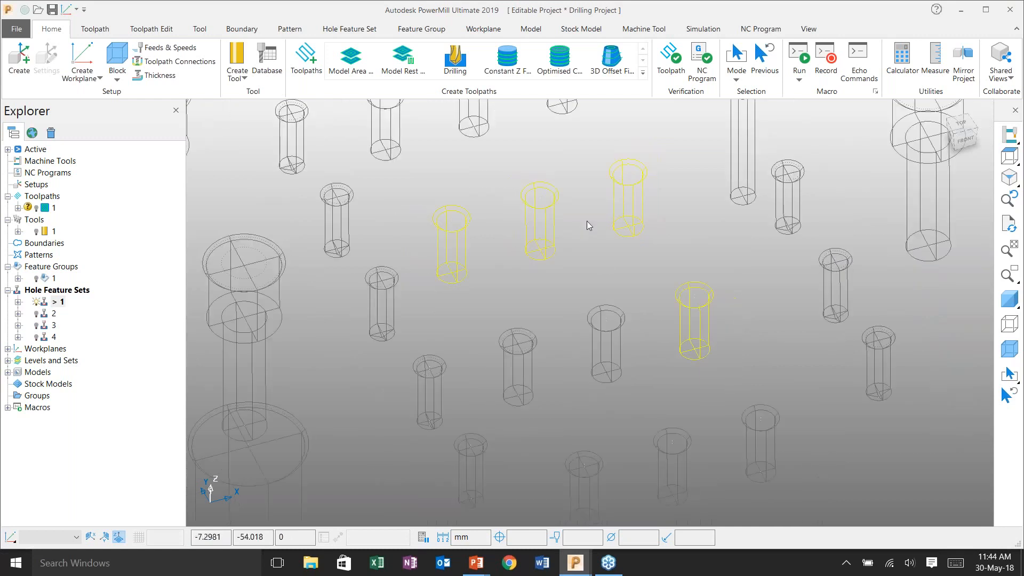
scroll(640, 375, "up", 2)
left_click(648, 337, "shift")
left_click(748, 343, "shift")
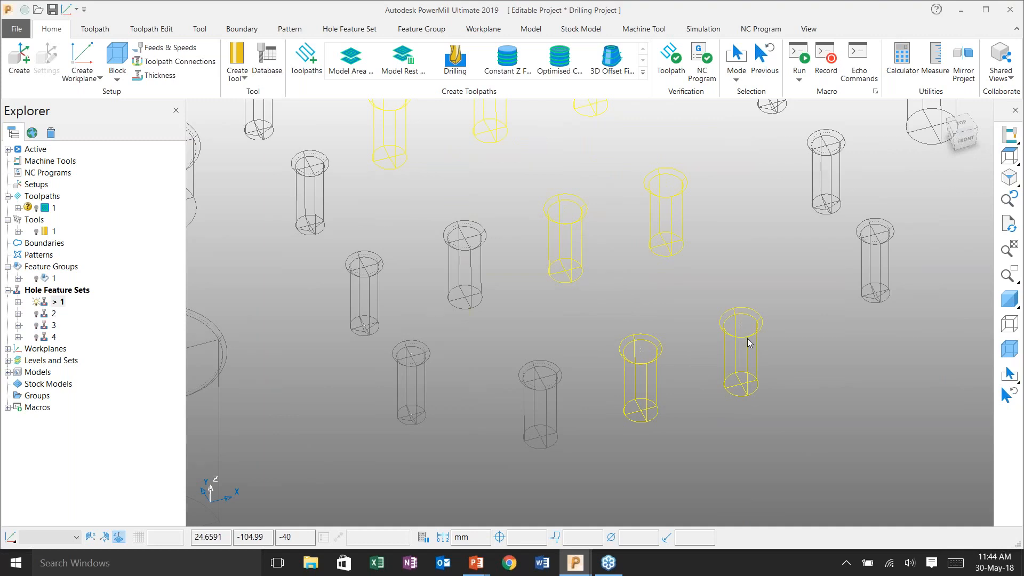
right_click(748, 339)
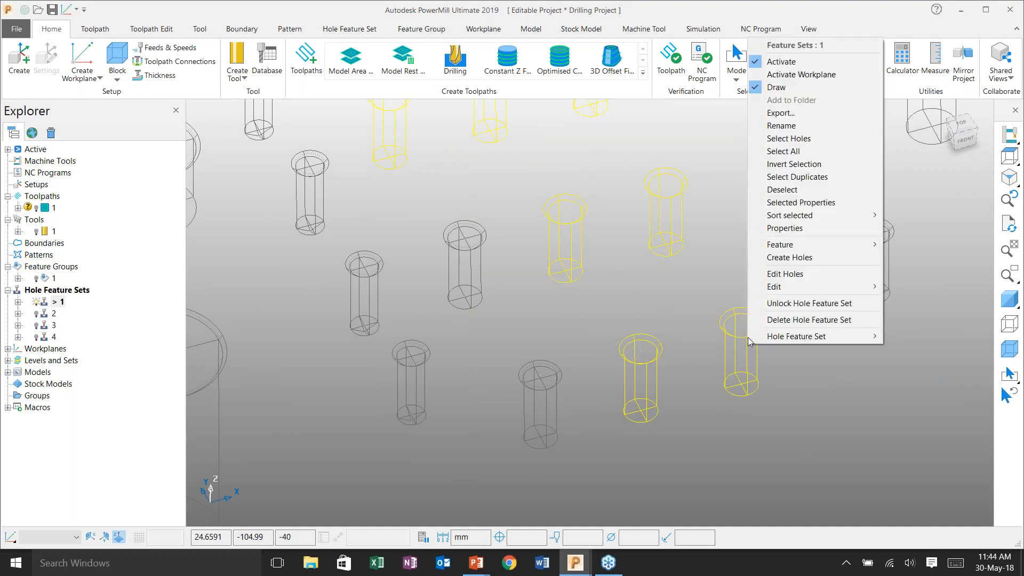
mouse_move(779, 287)
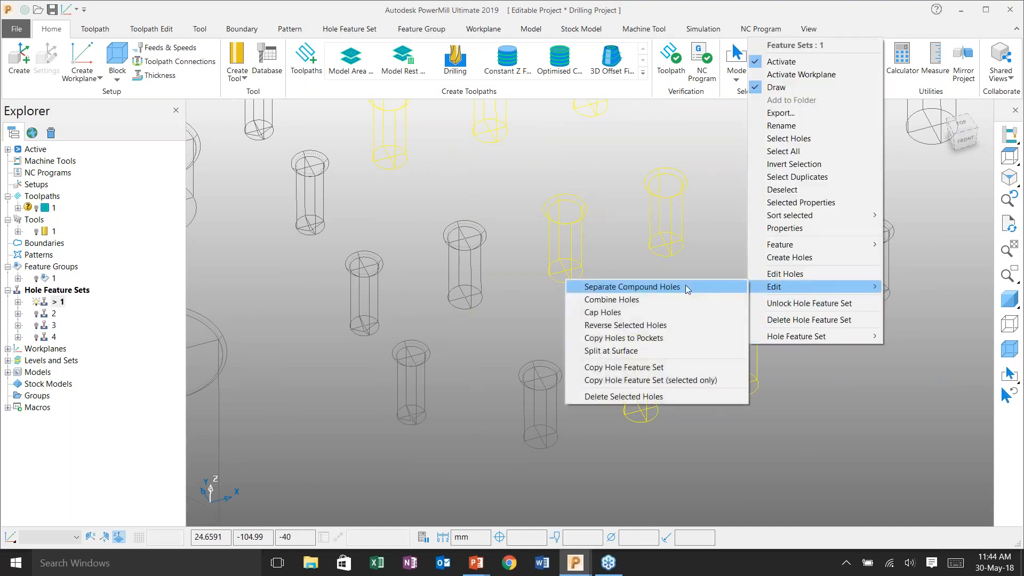
left_click(632, 286)
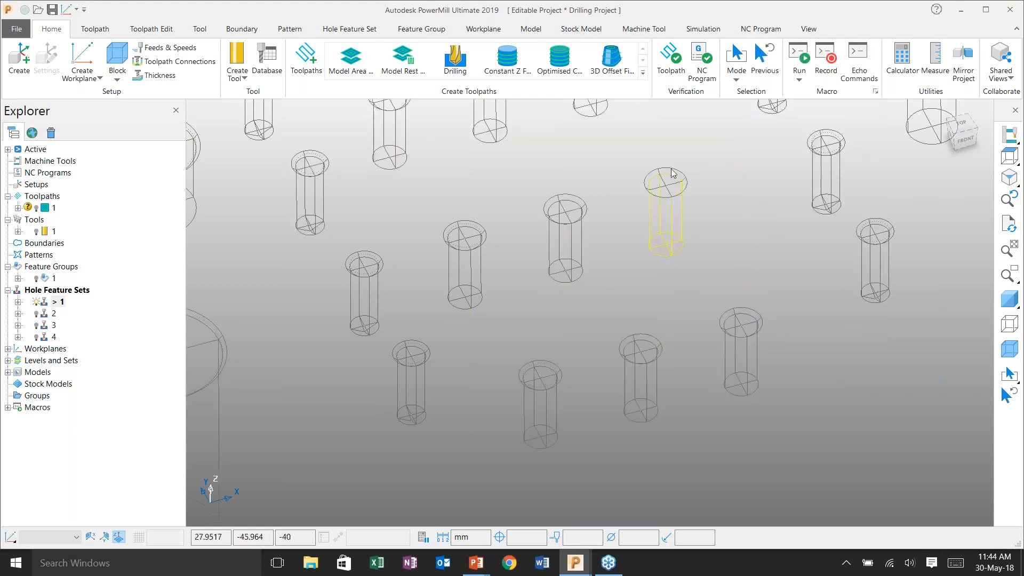
scroll(677, 214, "up", 5)
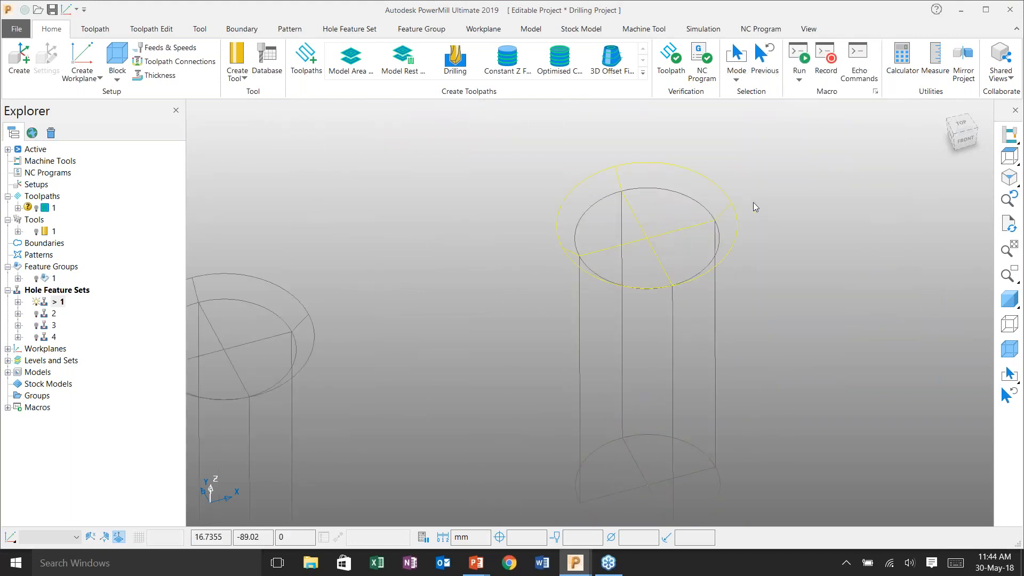
Create a new drilling toolpath from the Centre Drill strategy in the Drilling Templates
key("ctrl+1")
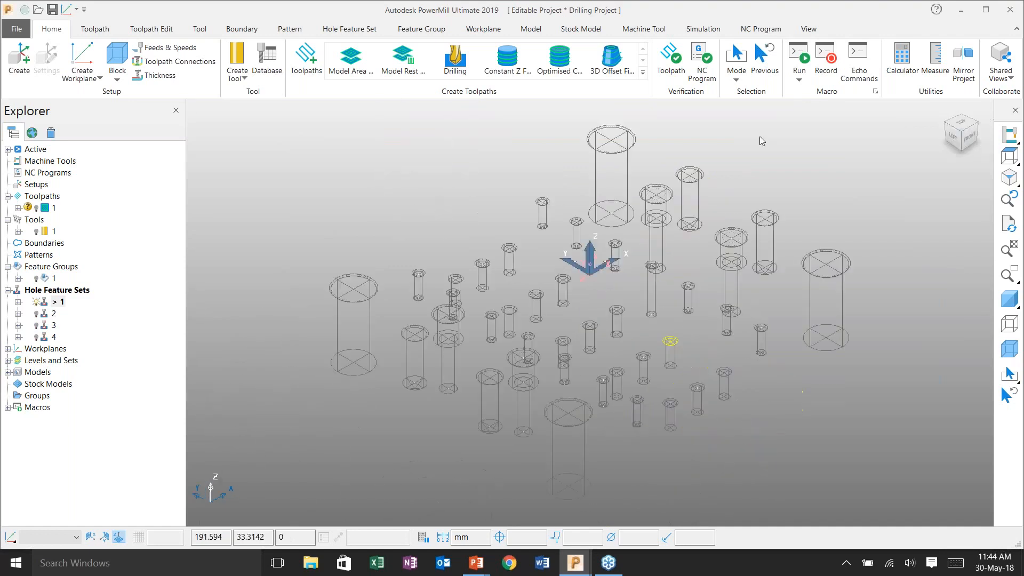
middle_click_drag(760, 302, 767, 211)
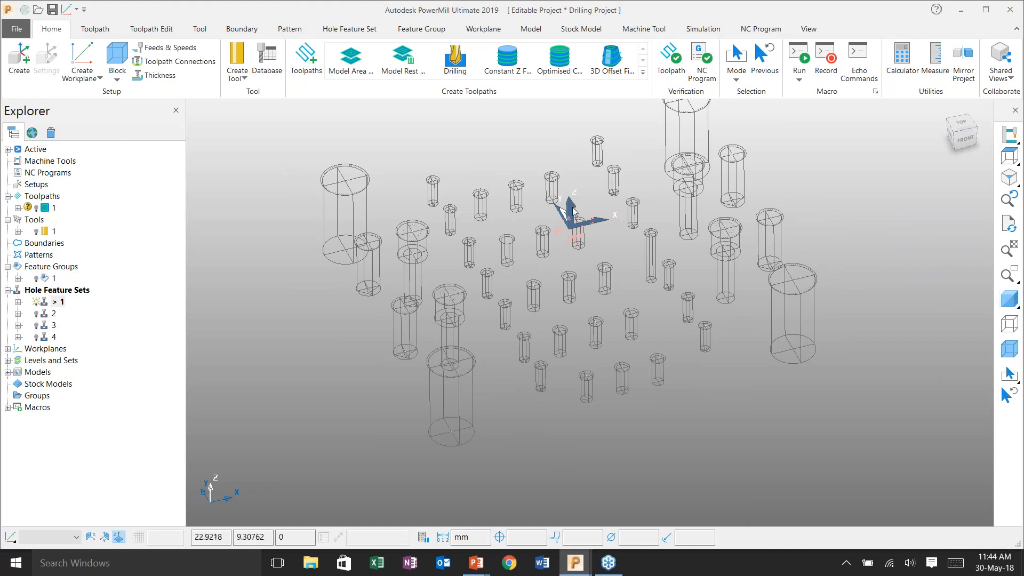
left_click(307, 68)
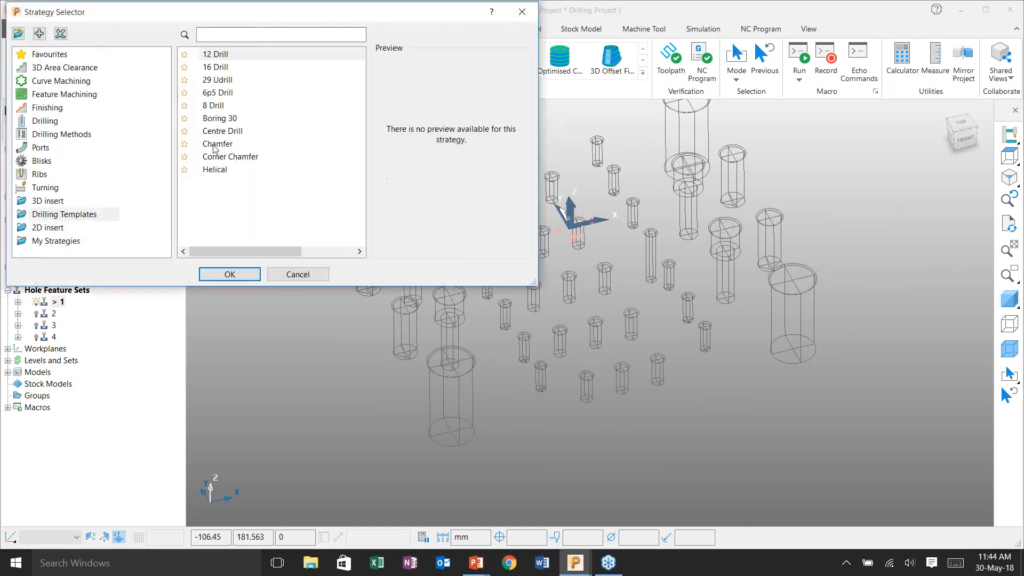
left_click(222, 130)
left_click(230, 275)
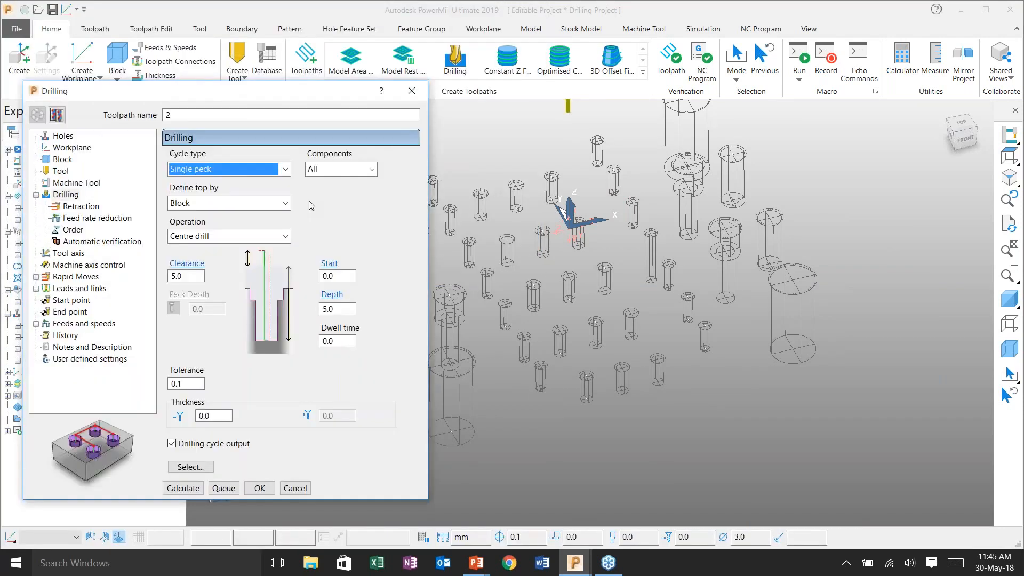
Set the toolpath's operation to Centre drill with a depth of 5.0
middle_click_drag(535, 227, 629, 244, "shift")
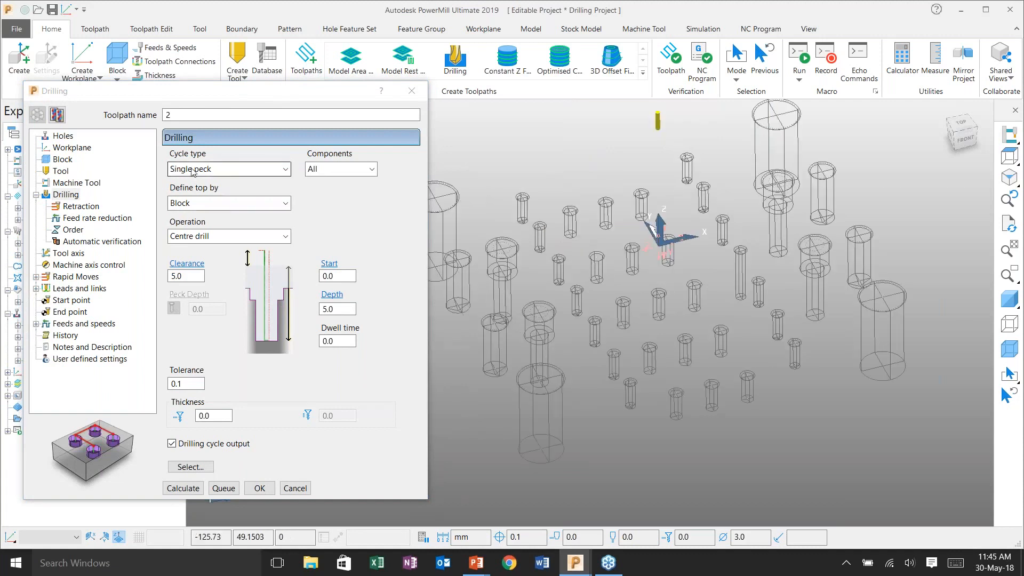
left_click(192, 238)
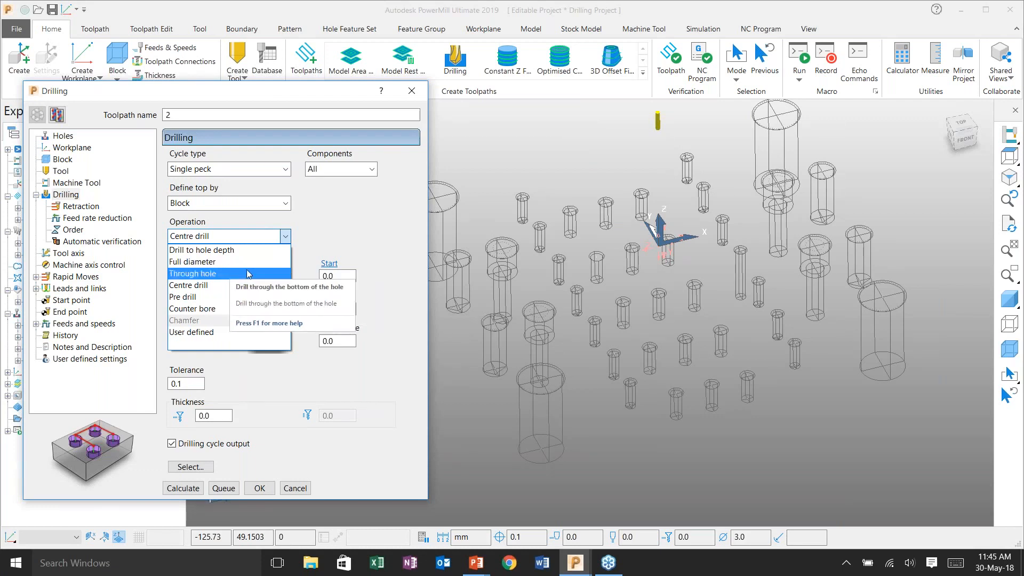
left_click(200, 286)
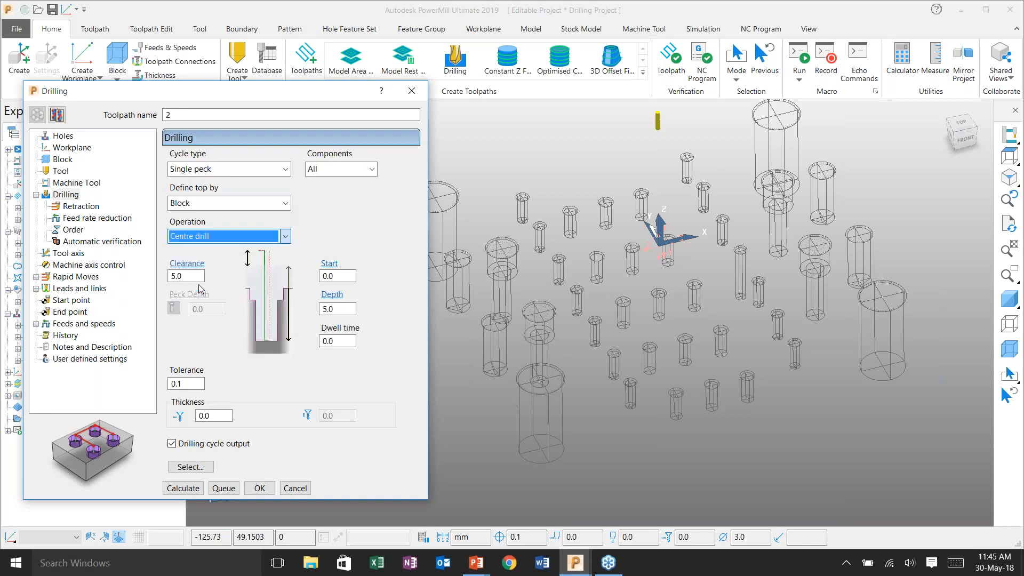
left_click_drag(342, 309, 313, 313)
type("5")
key("Return")
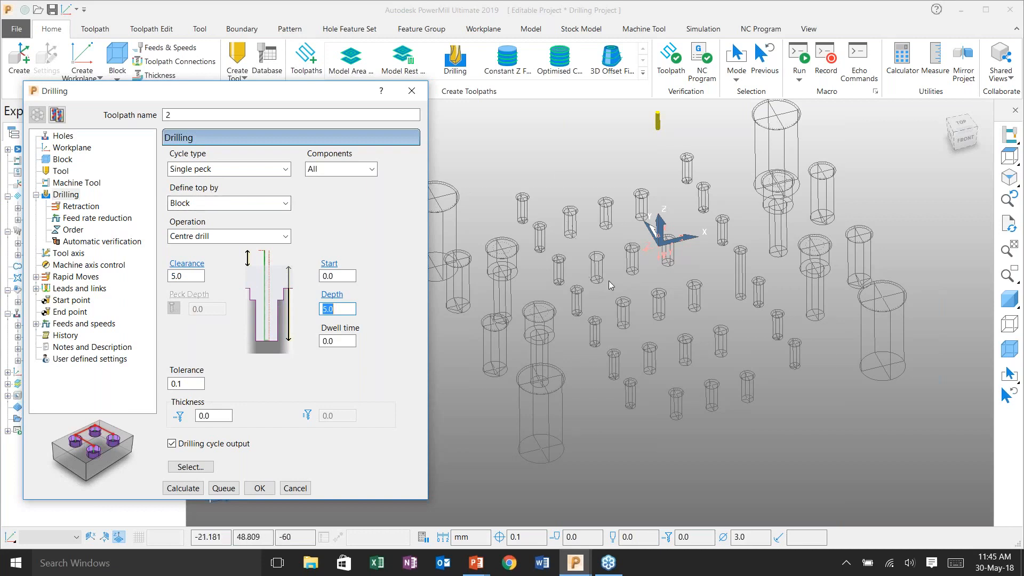
Turn on model shading to compare the plate's hole levels, and define the drilling top by Hole top
mouse_move(629, 312)
middle_mouse_down()
mouse_move(666, 334)
mouse_move(613, 309)
middle_mouse_up()
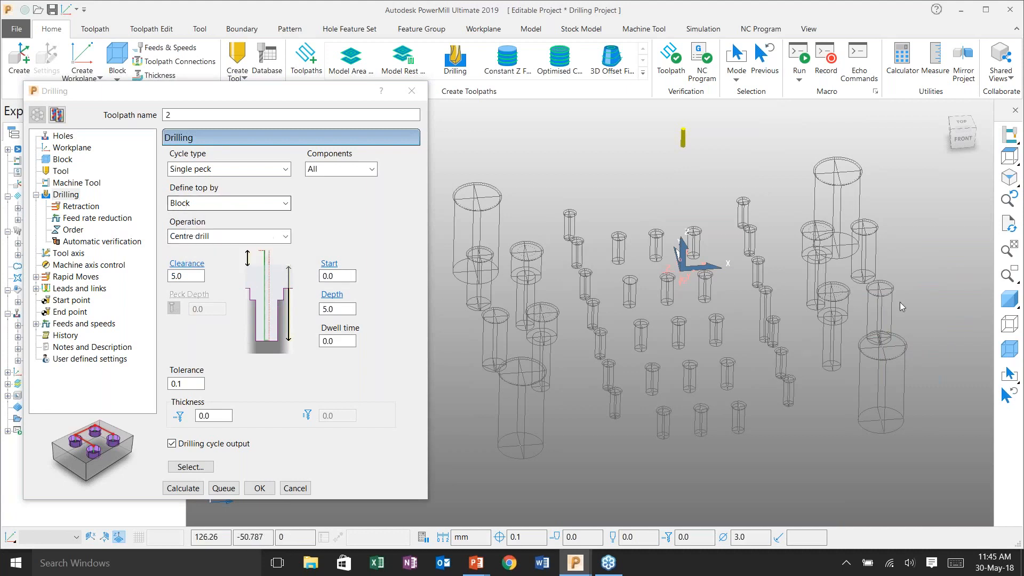
left_click(1006, 299)
middle_click_drag(773, 303, 751, 278)
scroll(812, 312, "up", 2)
middle_click_drag(811, 308, 820, 278, "shift")
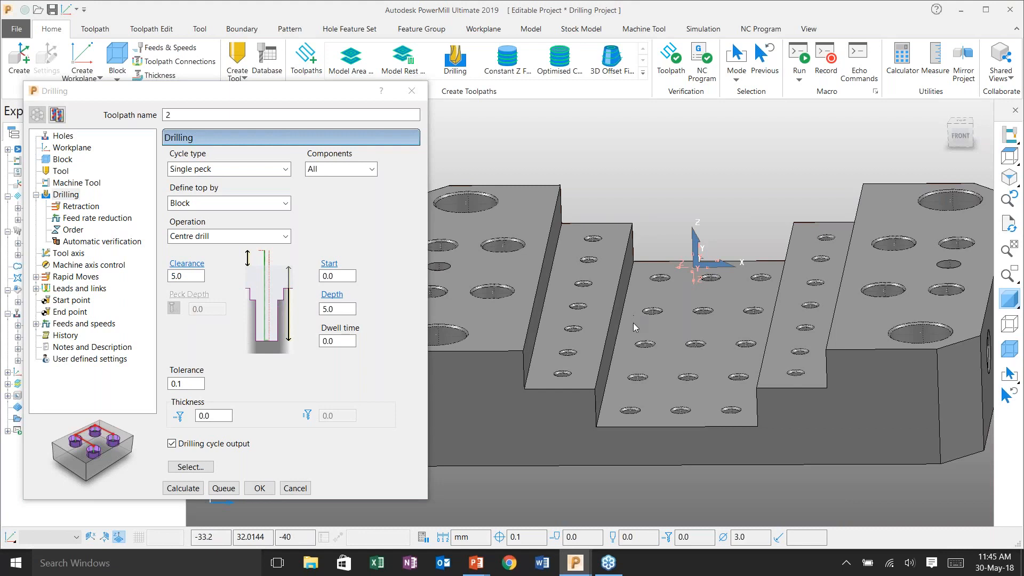
left_click(209, 203)
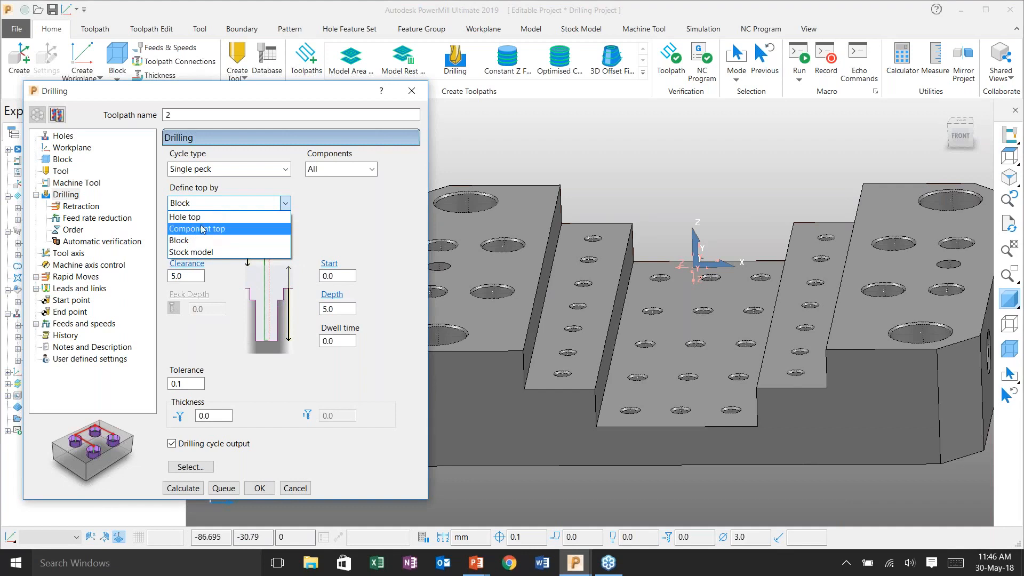
left_click(199, 218)
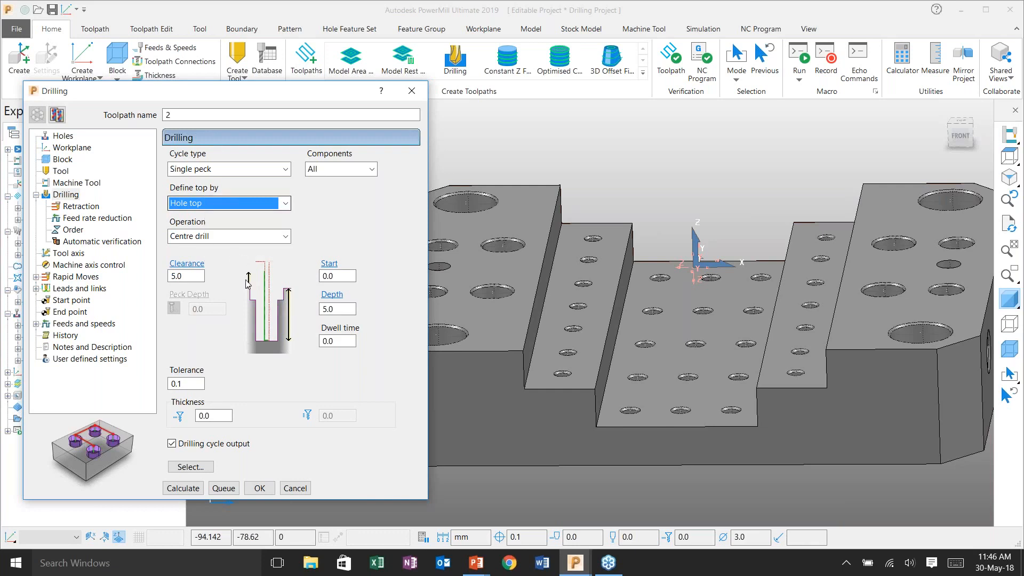
Filter the feature selection by diameter, add the 6.75 holes, and turn model shading off to check them
left_click(186, 469)
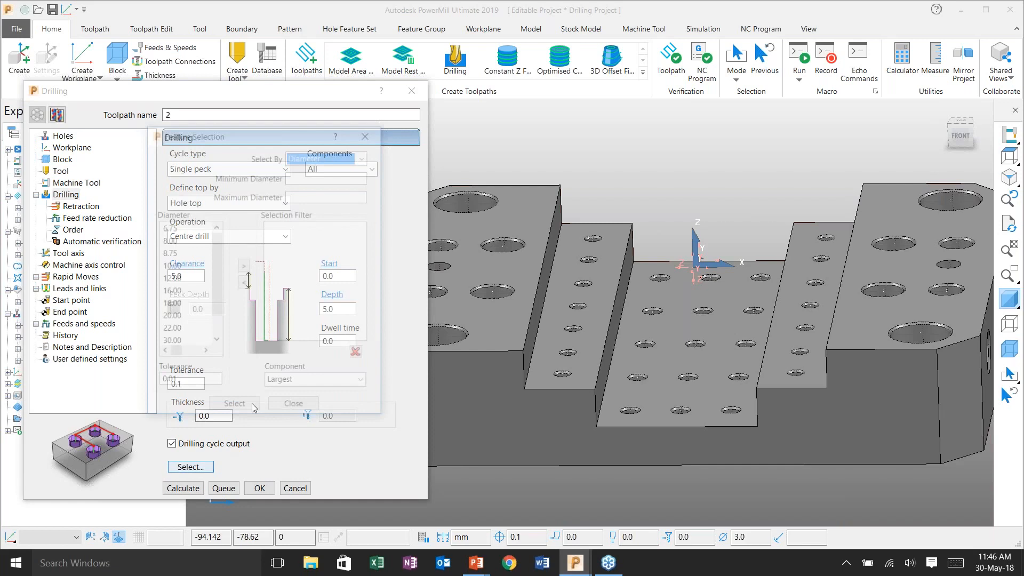
left_click(342, 110)
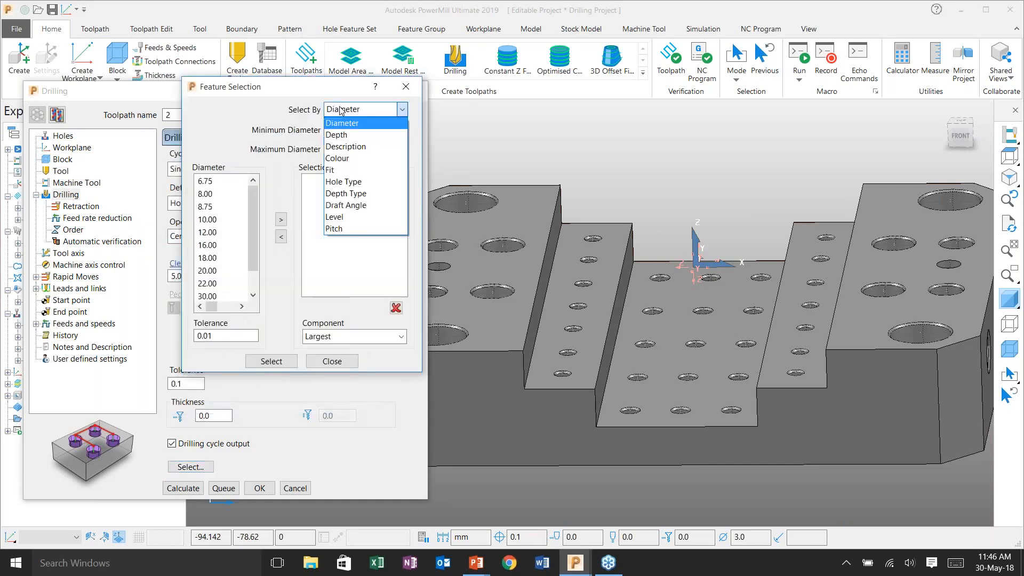
left_click(365, 124)
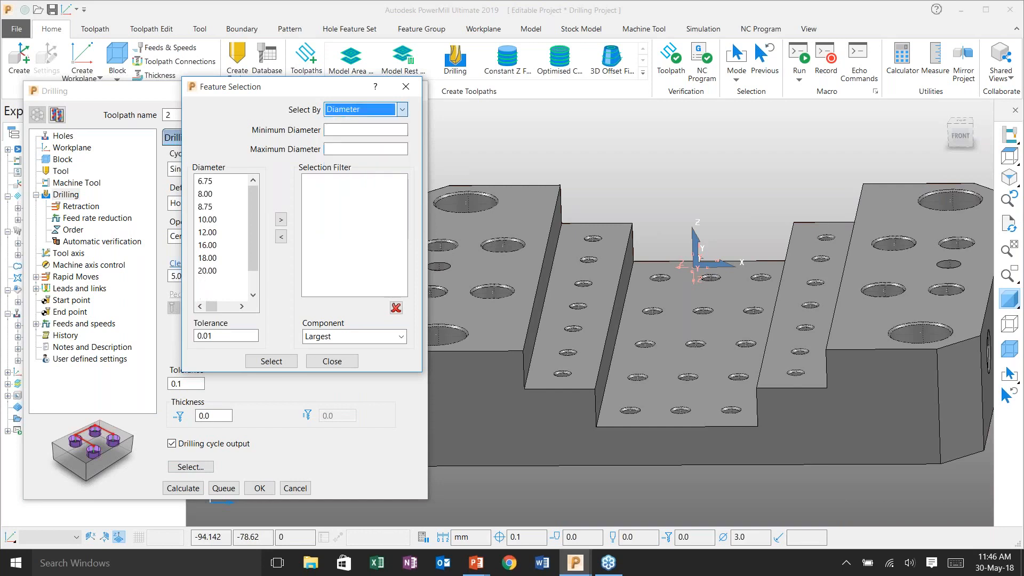
left_click(202, 180)
left_click(281, 219)
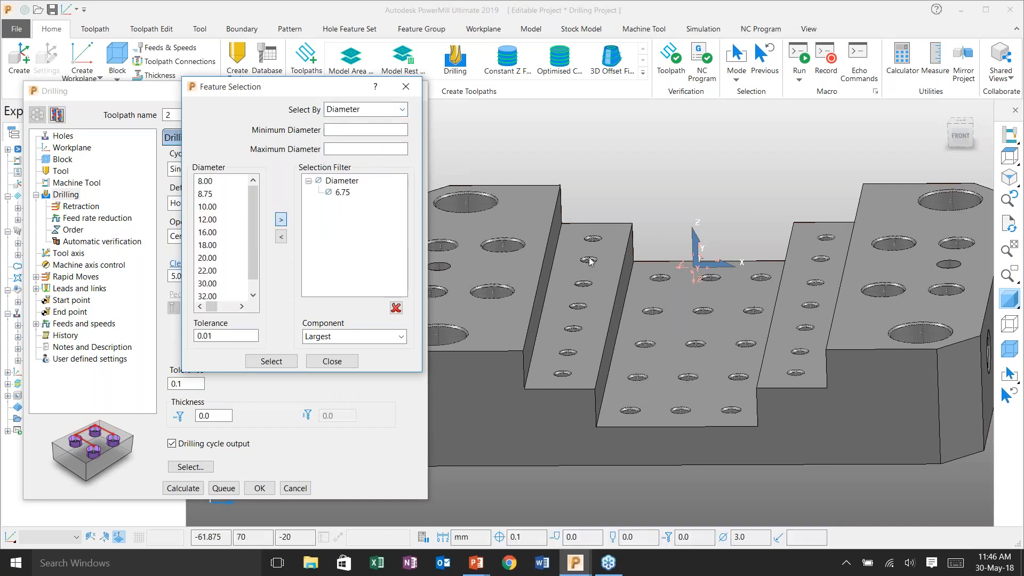
scroll(590, 261, "down", 1)
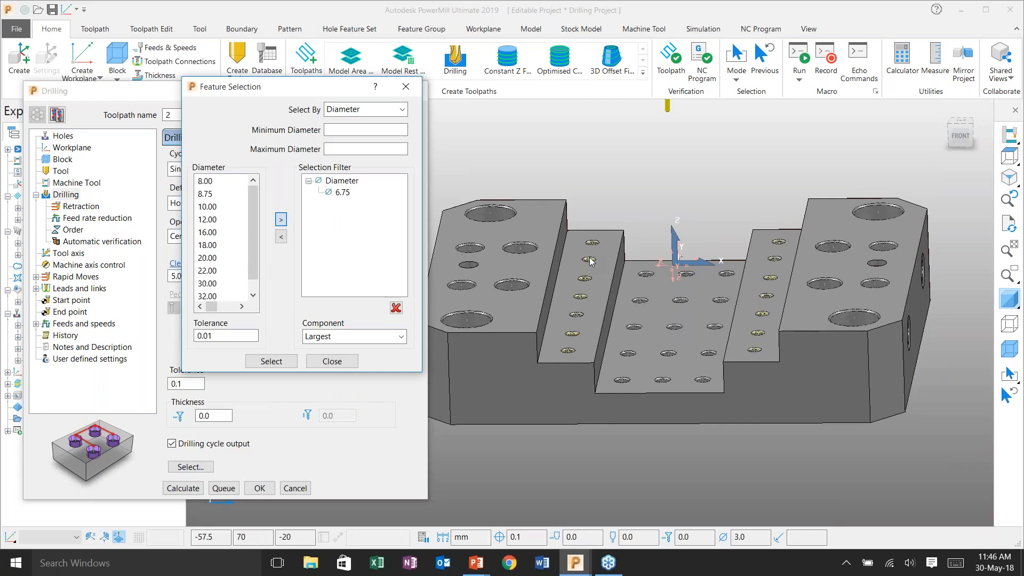
left_click(1015, 300)
left_click(1016, 301)
middle_click_drag(663, 300, 698, 280, "shift")
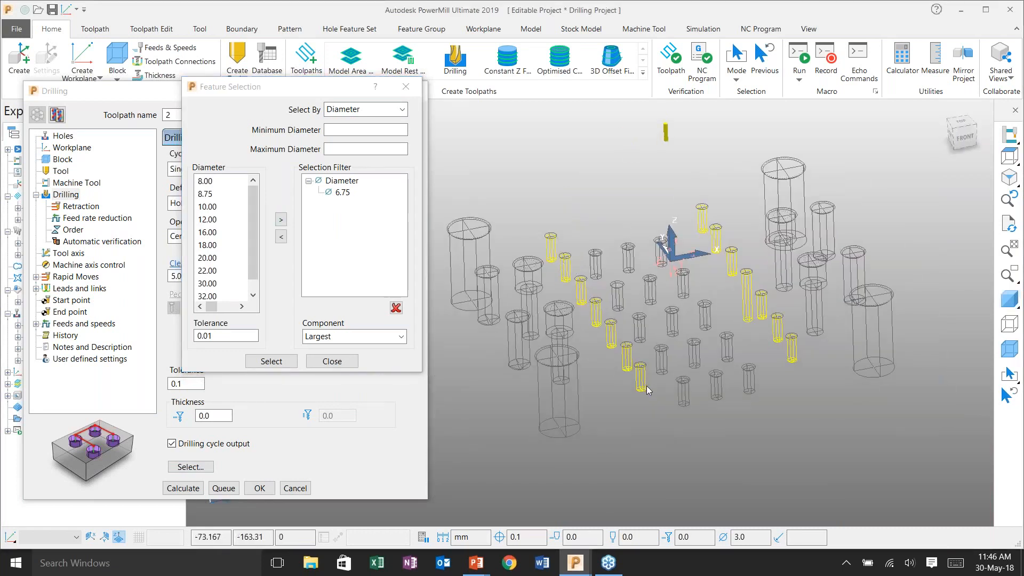
Add the 8.00 holes to the diameter selection filter and check the highlighted holes in the model
left_click(206, 182)
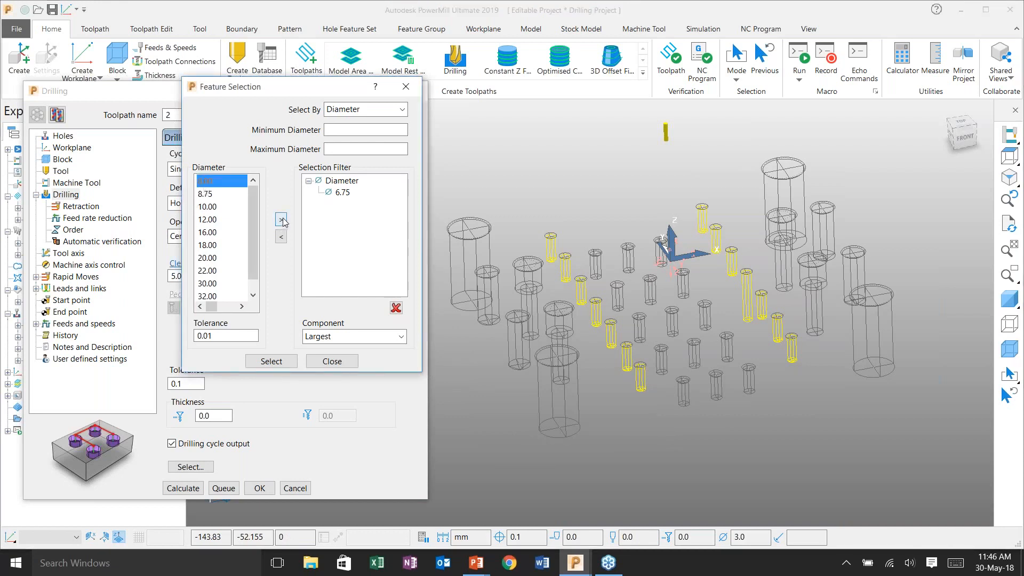
left_click(281, 220)
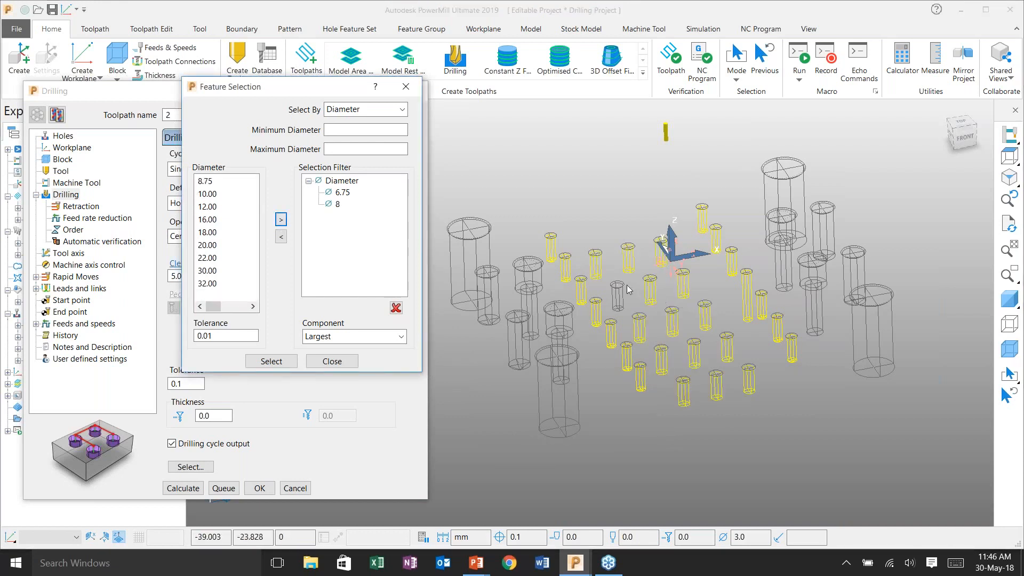
scroll(629, 290, "up", 3)
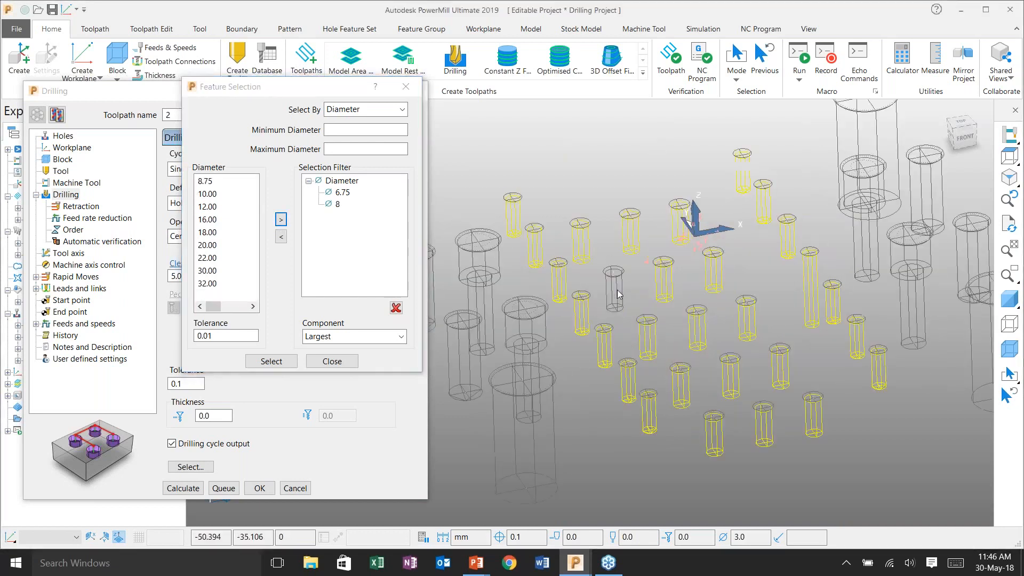
scroll(531, 298, "down", 2)
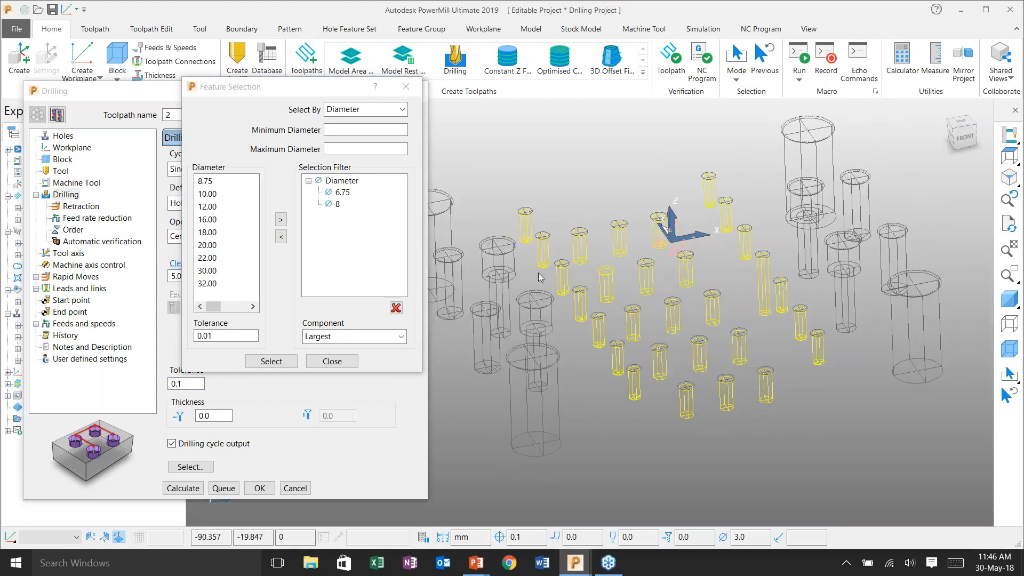
scroll(677, 256, "down", 3)
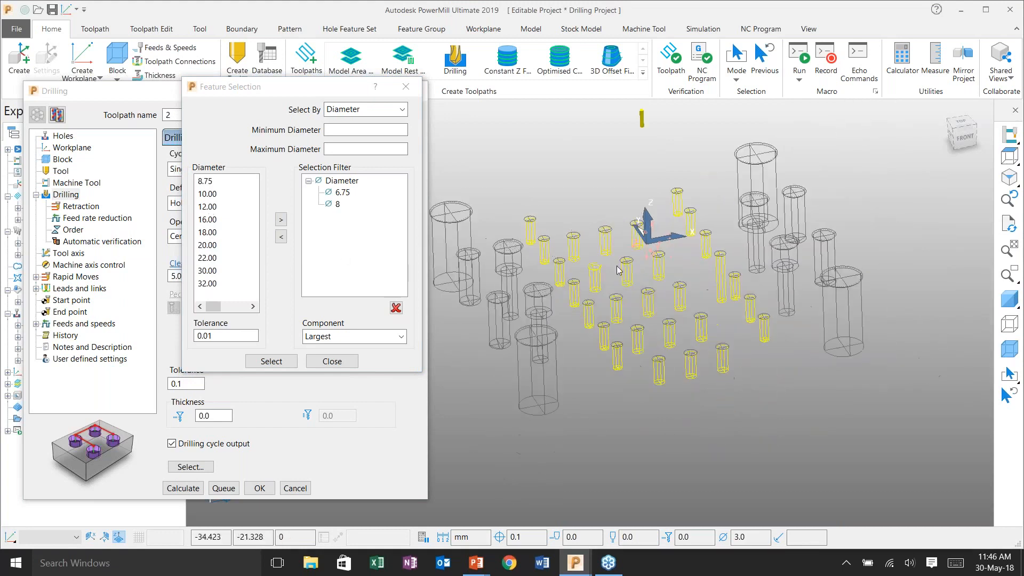
Add the 12.00 and 16.00 holes to the diameter selection filter, checking them in the model
left_click(208, 207)
left_click(281, 219)
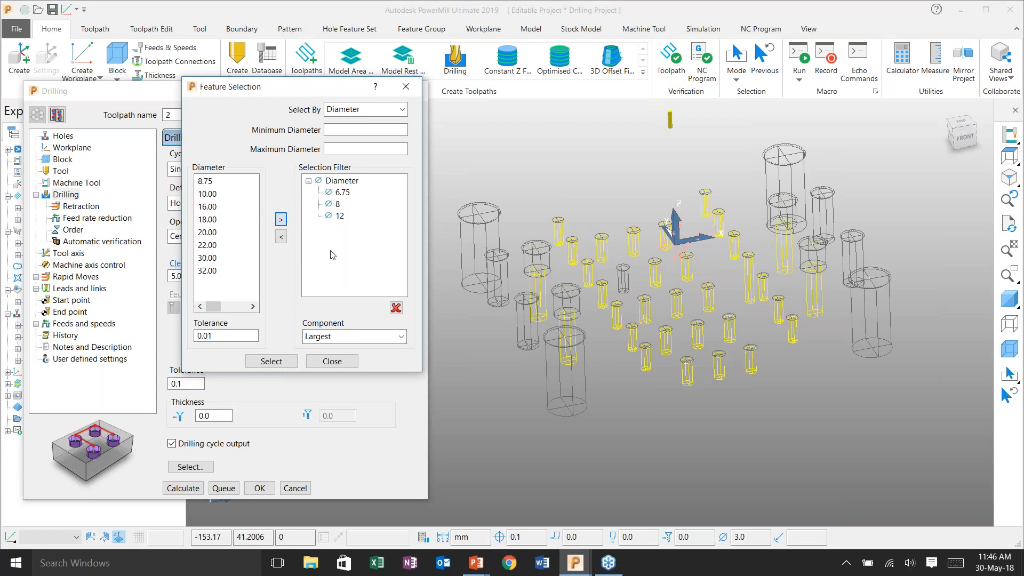
middle_click_drag(759, 261, 774, 299)
left_click(208, 206)
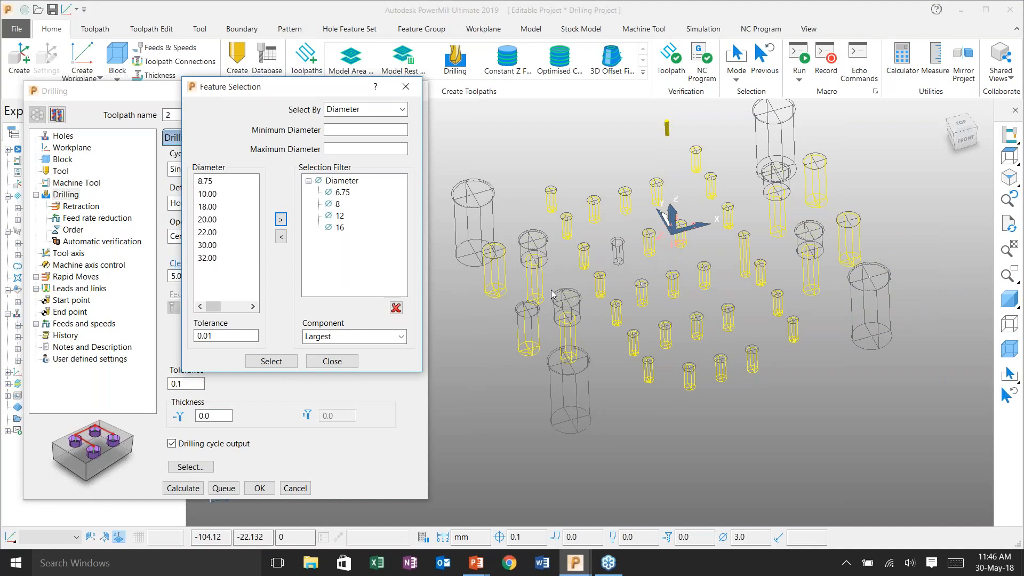
middle_click_drag(608, 296, 656, 283)
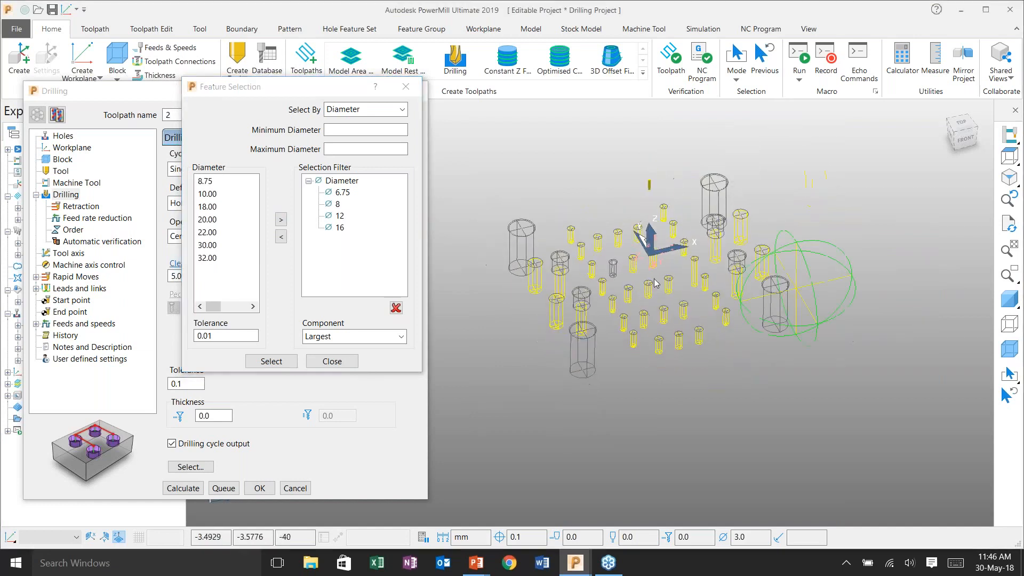
scroll(658, 257, "up", 3)
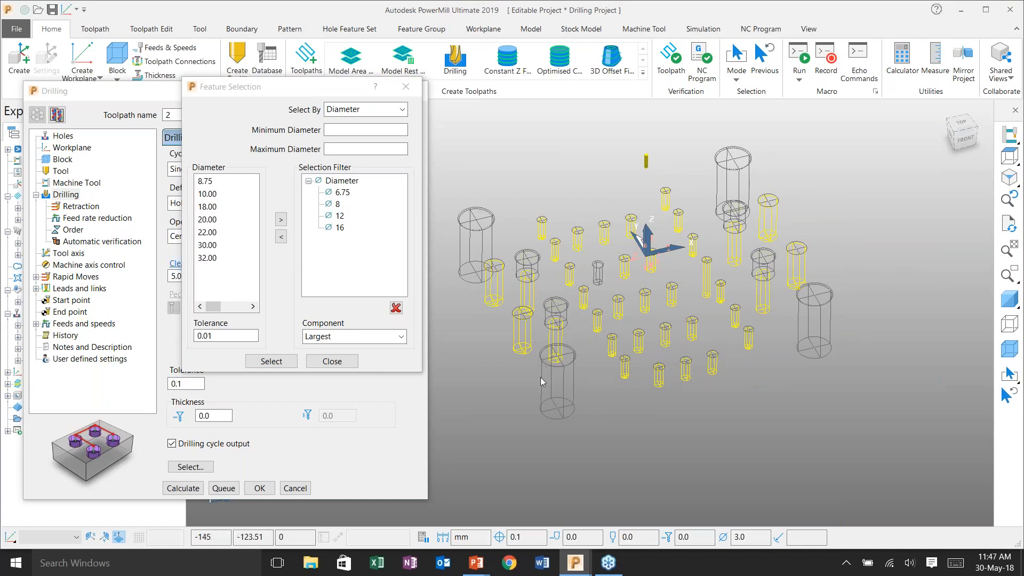
Finish the feature selection and calculate the centre drilling toolpath
left_click(330, 360)
left_click(331, 362)
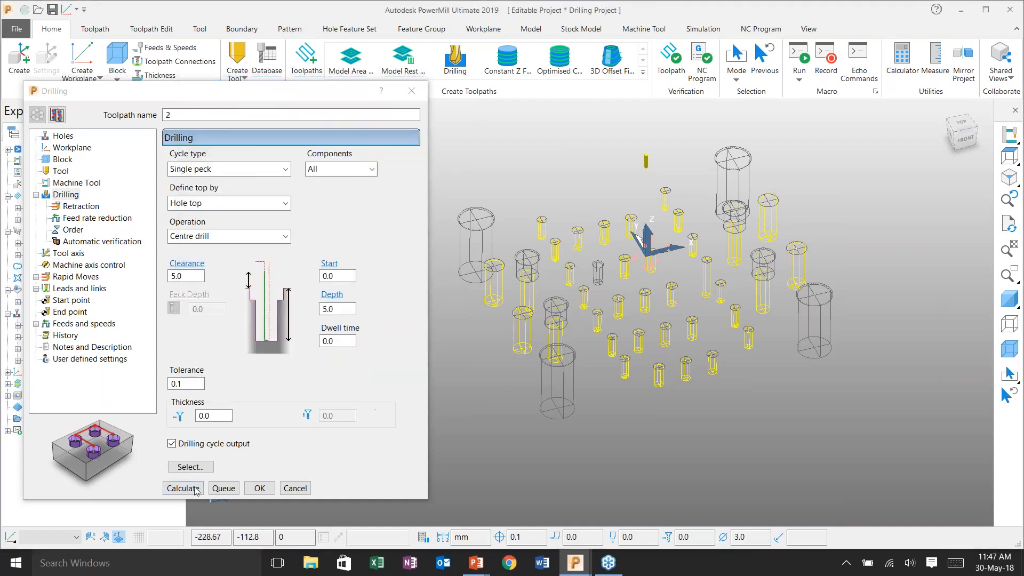
left_click(183, 488)
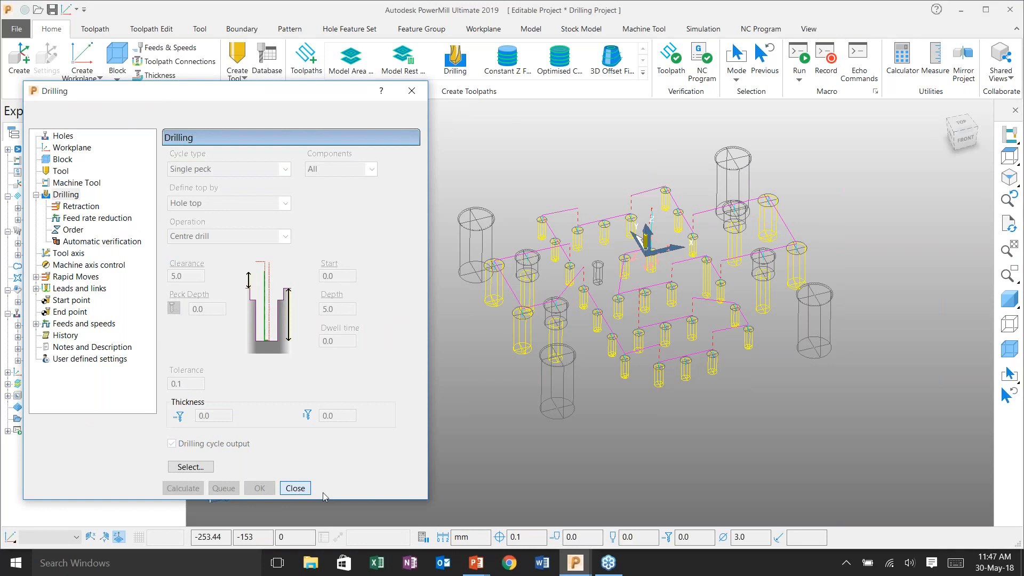
left_click(298, 489)
Turn on model shading and examine the centre drilling moves above each plate level from the front and in isometric view
middle_click_drag(798, 366, 805, 321)
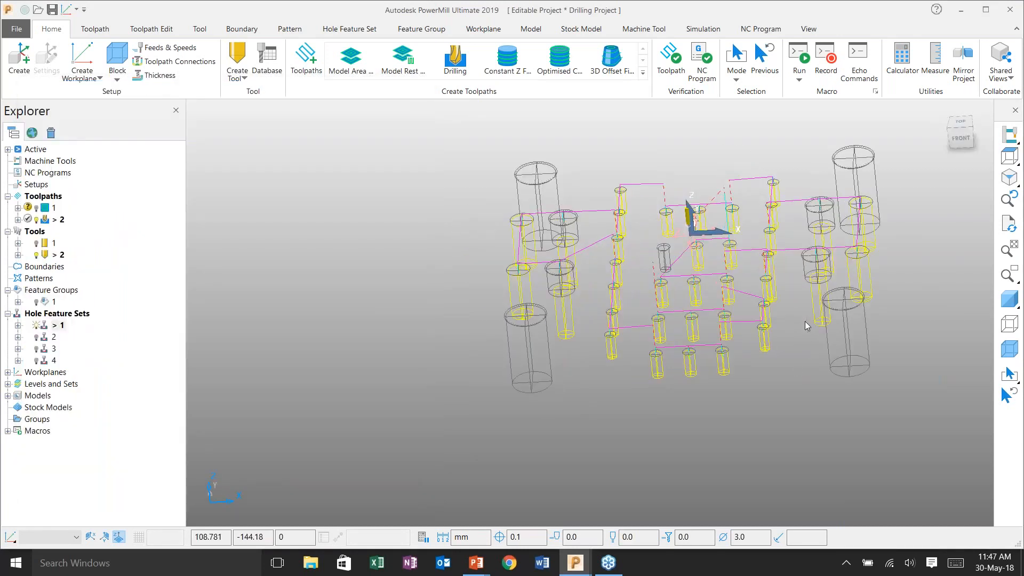
key("ctrl+2")
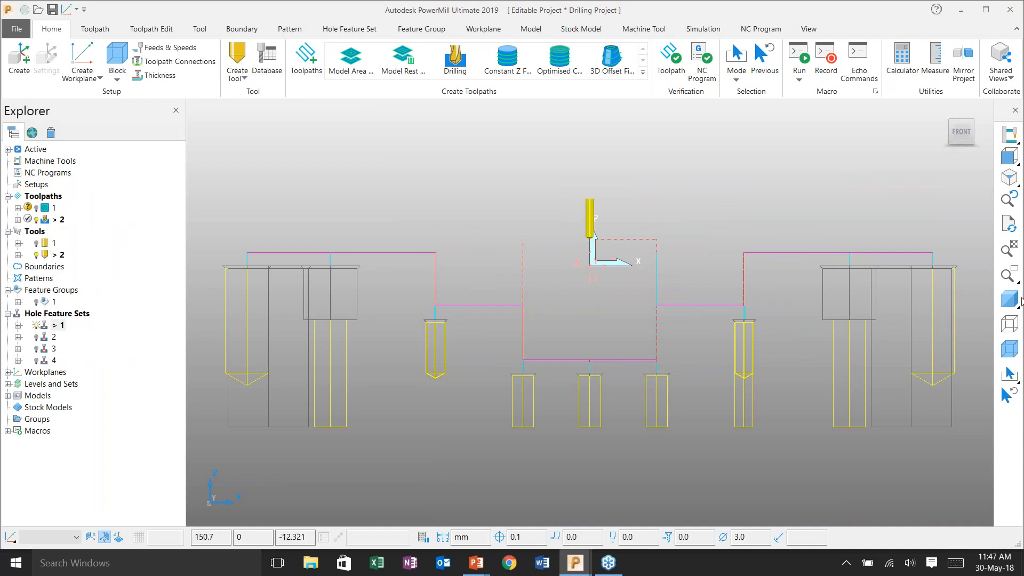
left_click(1009, 299)
scroll(435, 301, "up", 2)
scroll(434, 302, "up", 3)
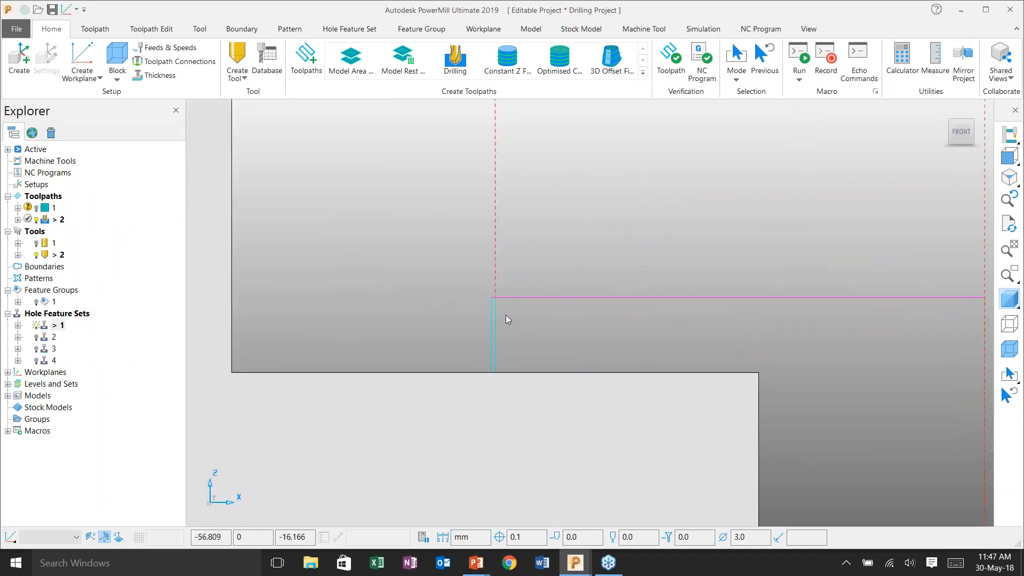
middle_click_drag(505, 315, 506, 320)
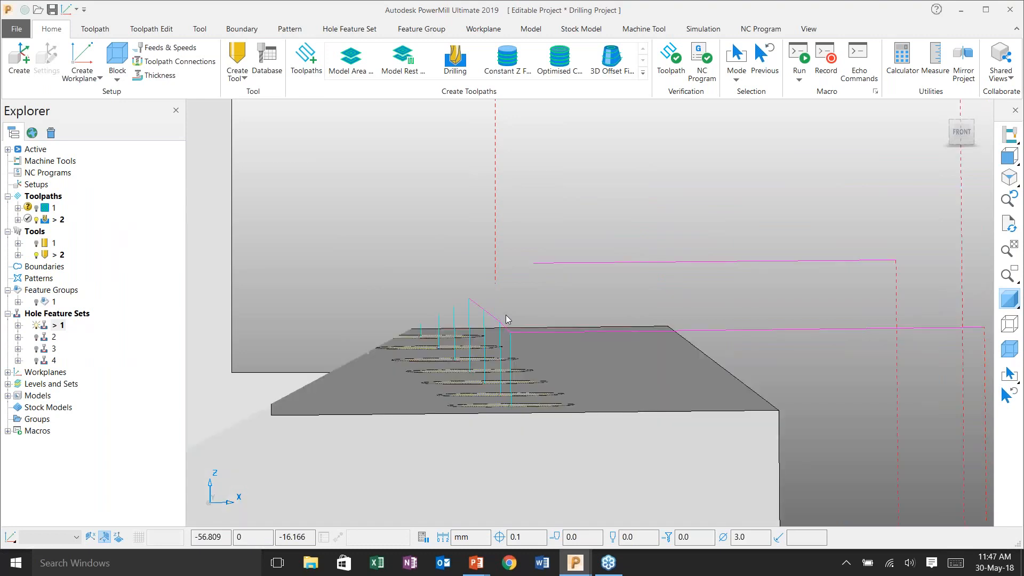
key("ctrl+1")
middle_click_drag(816, 212, 744, 300)
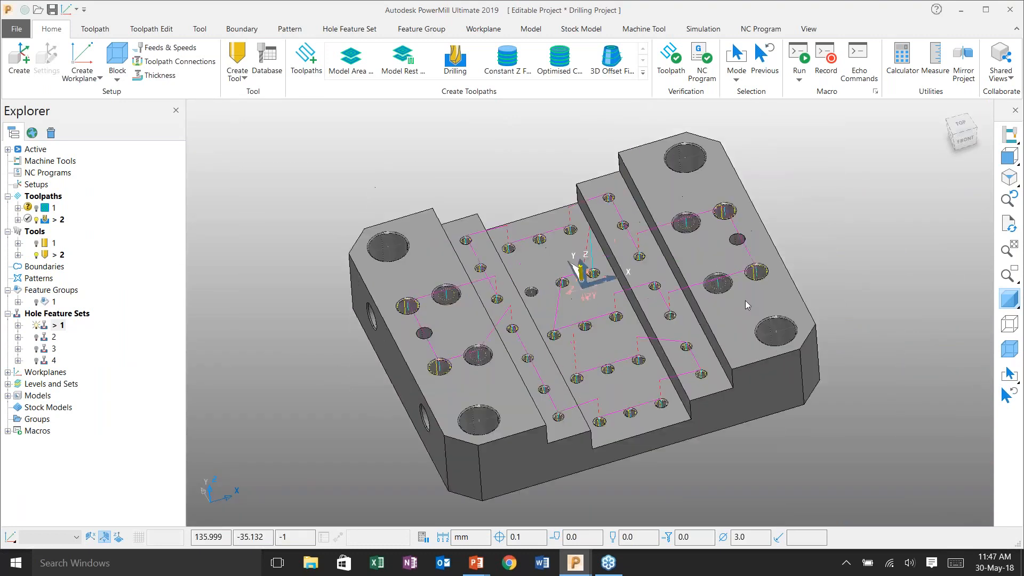
Create a new drilling toolpath with the 6.75 drill and clear the existing feature selection filter
left_click(306, 58)
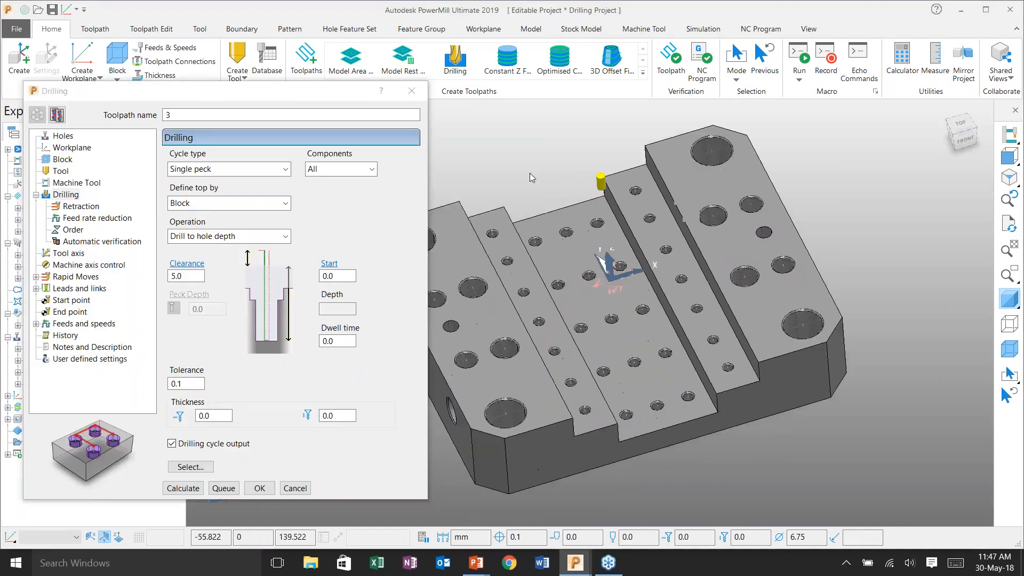
left_click(183, 467)
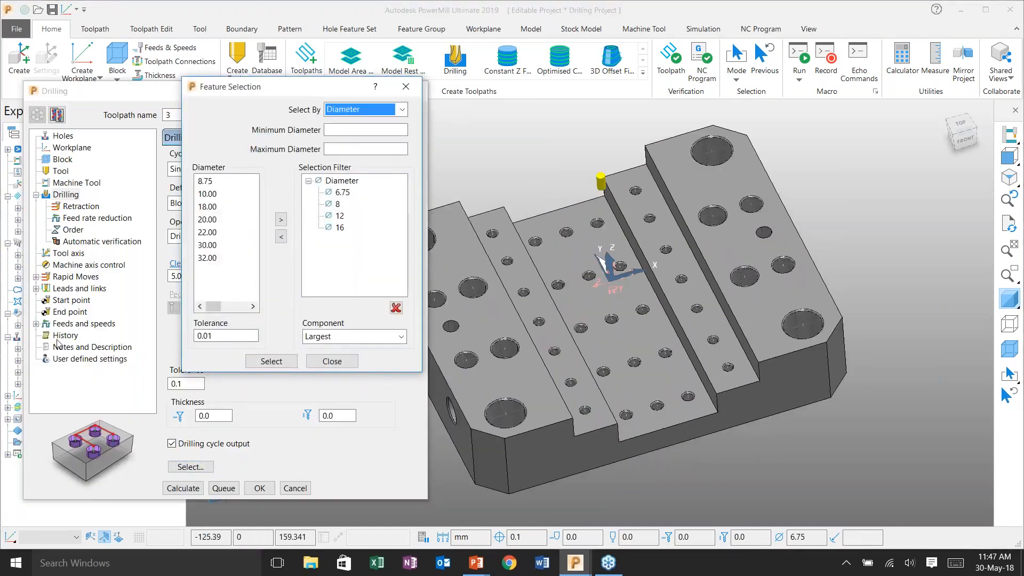
left_click(395, 308)
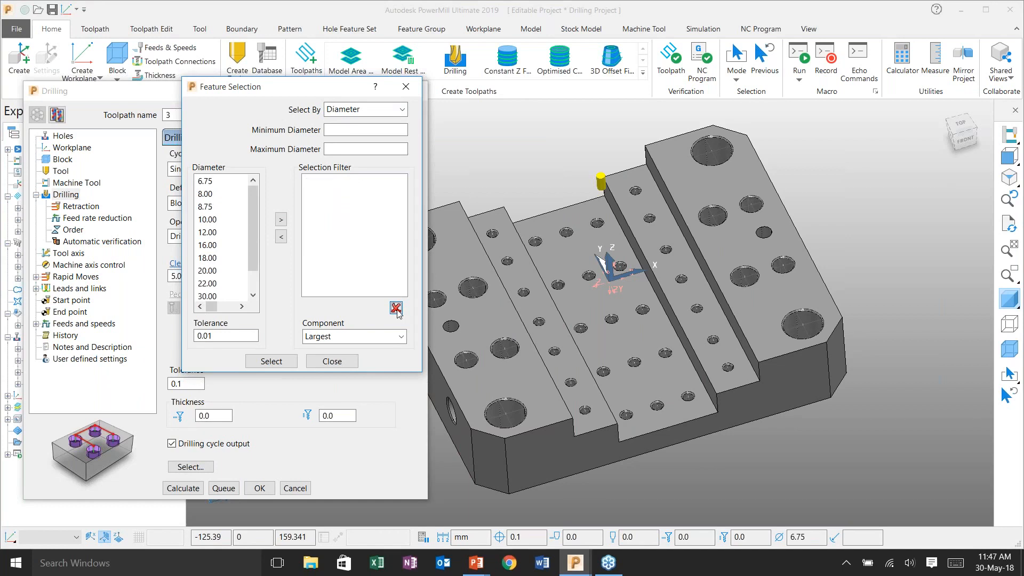
Select the 6.75 holes by diameter for the new toolpath and calculate it
left_click(208, 181)
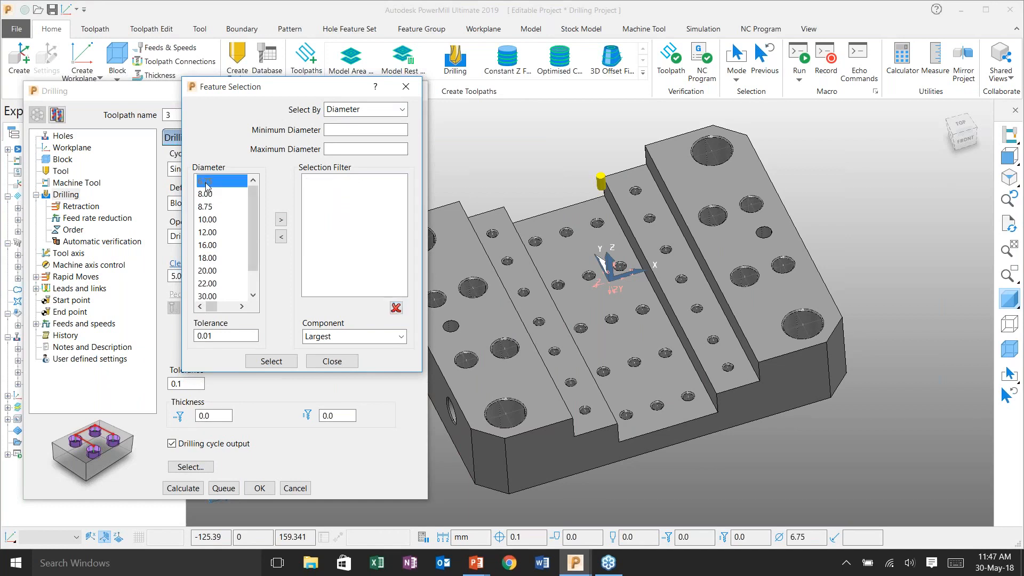
left_click(281, 219)
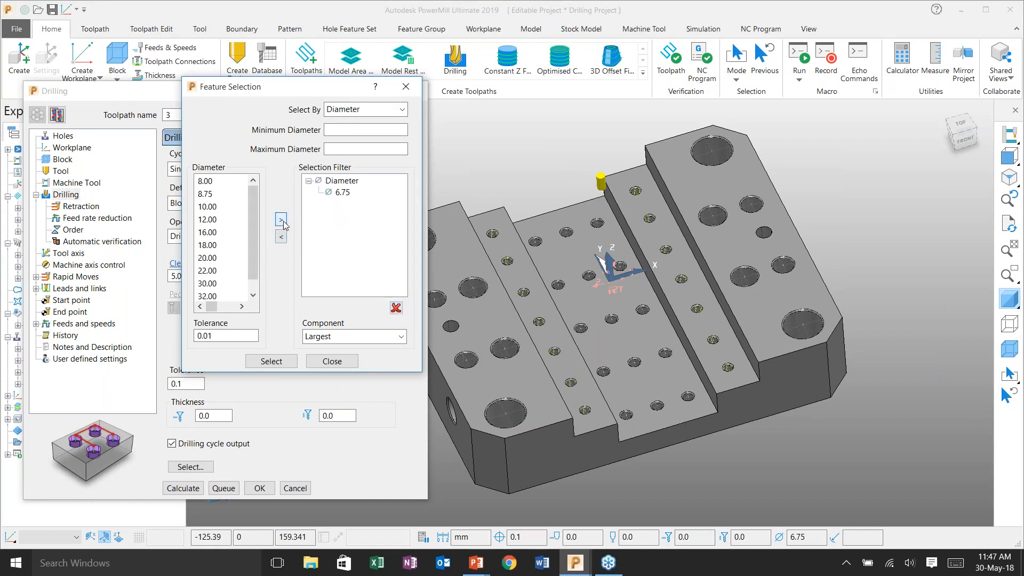
left_click(331, 361)
key("Return")
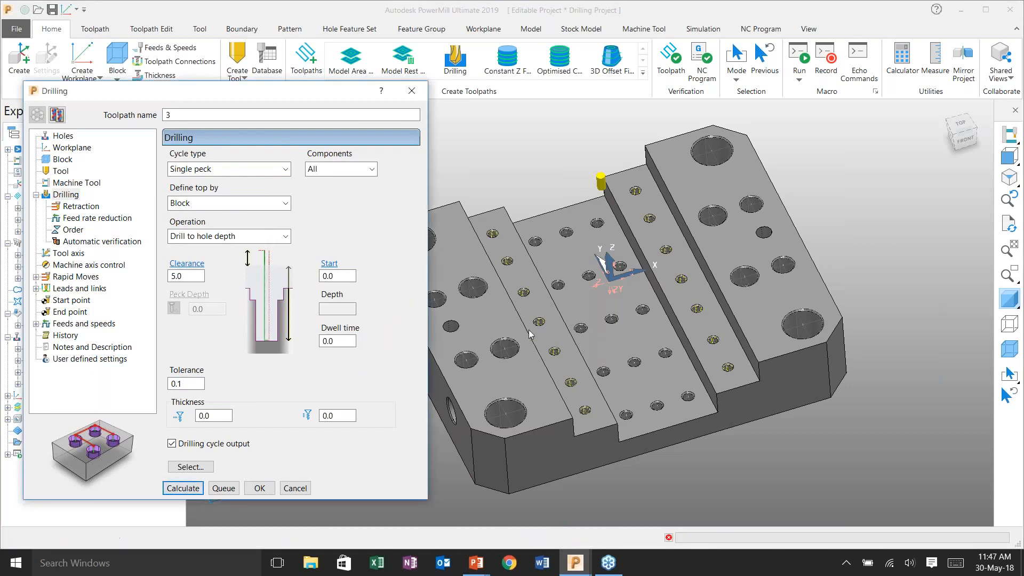
Change toolpath 3 to a Deep drill cycle with a peck depth of 3.0 and recalculate it
left_click(37, 115)
left_click(198, 170)
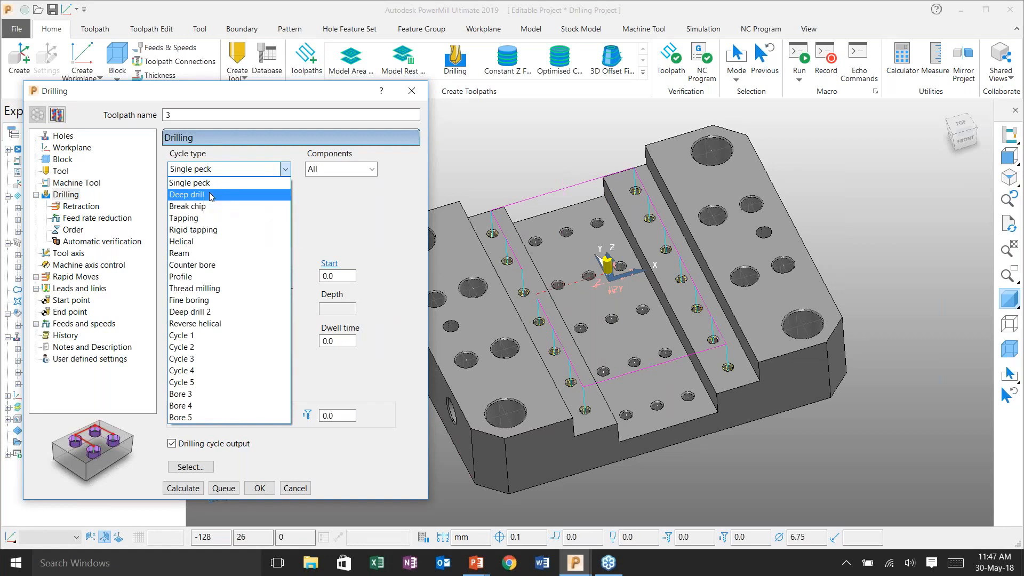
left_click(209, 196)
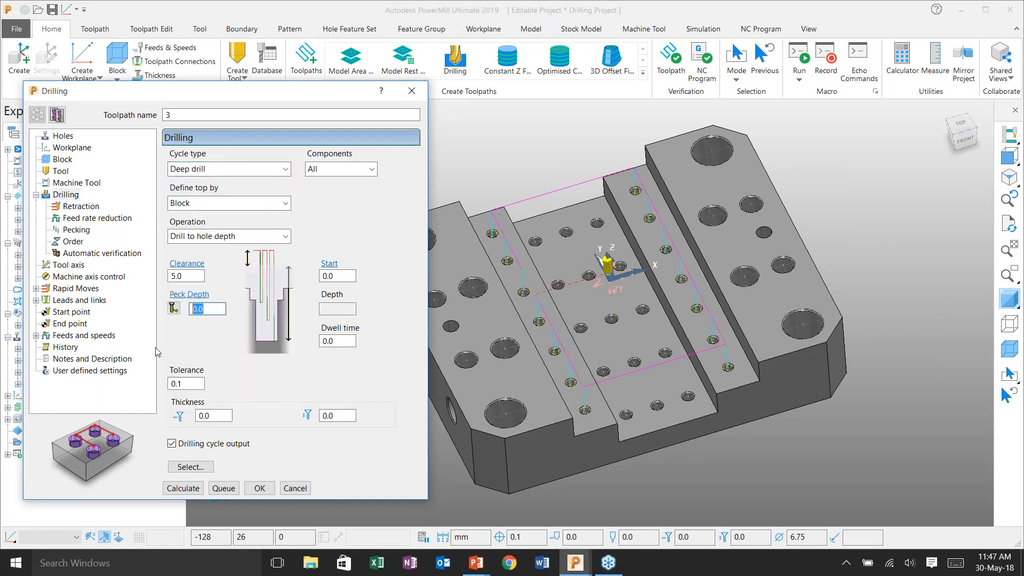
type("3")
left_click(183, 488)
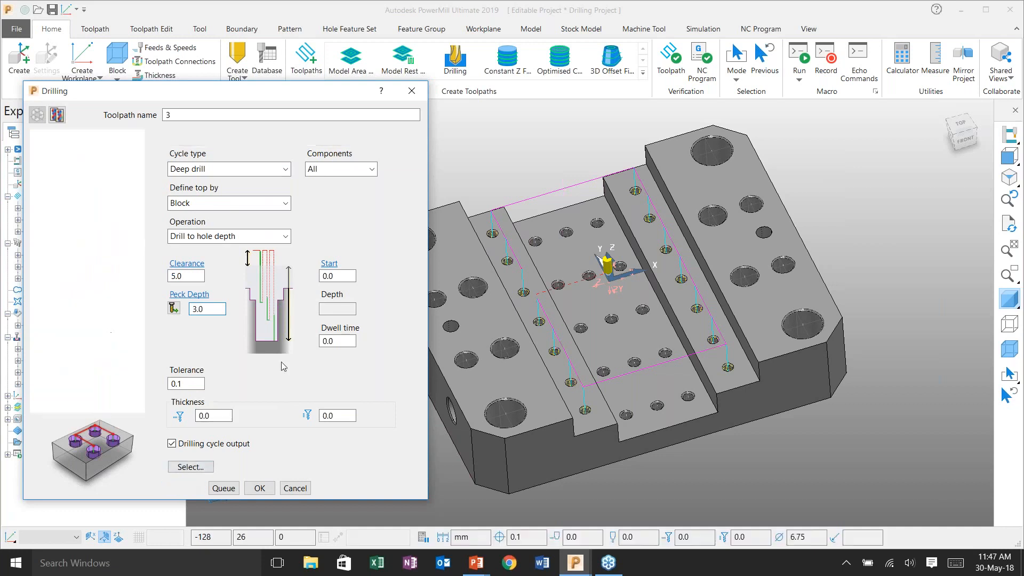
left_click(295, 488)
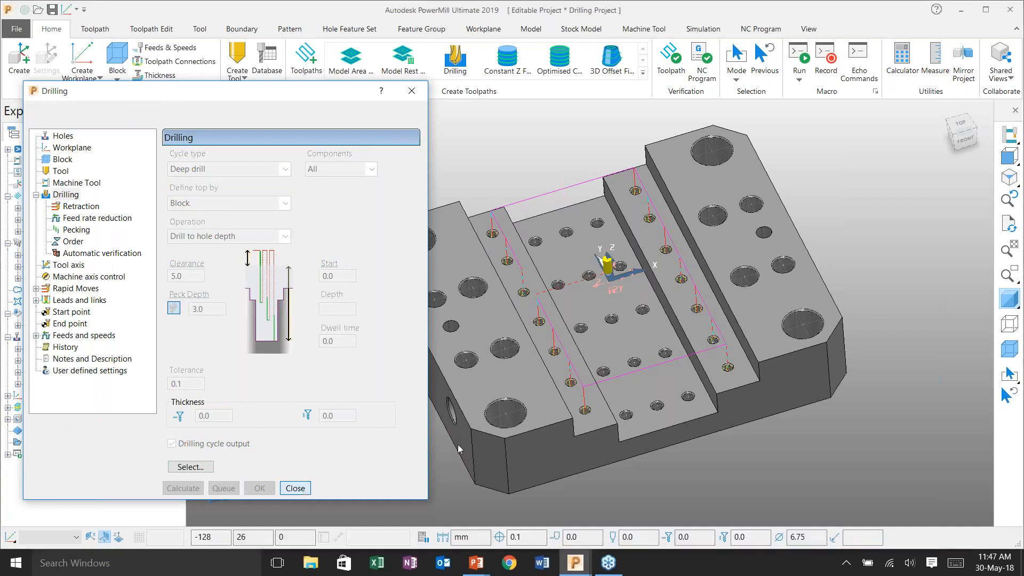
Simulate toolpath 3 from its start and examine from the front the height where the drilling moves begin
scroll(434, 364, "up", 5)
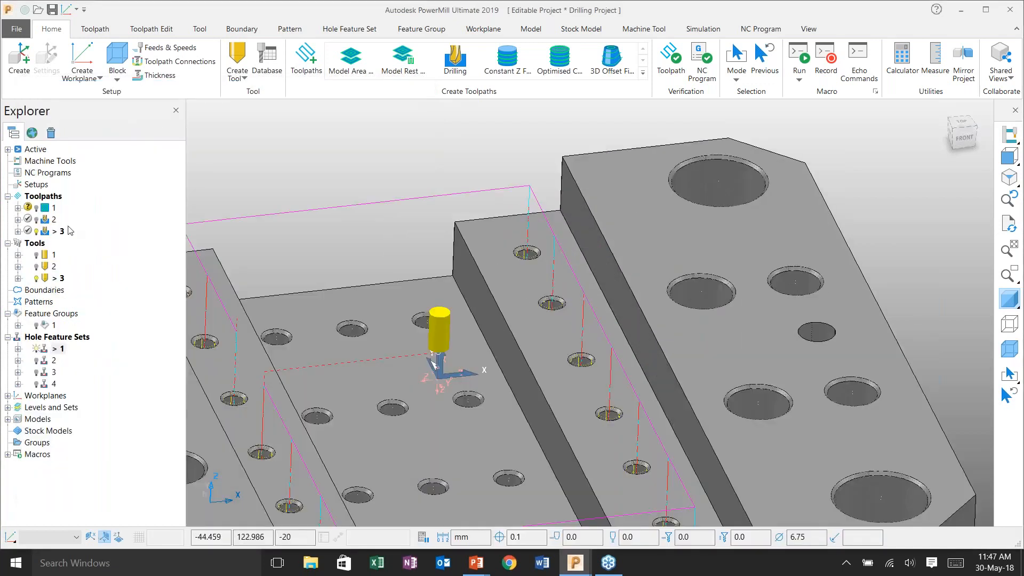
right_click(69, 231)
left_click(122, 138)
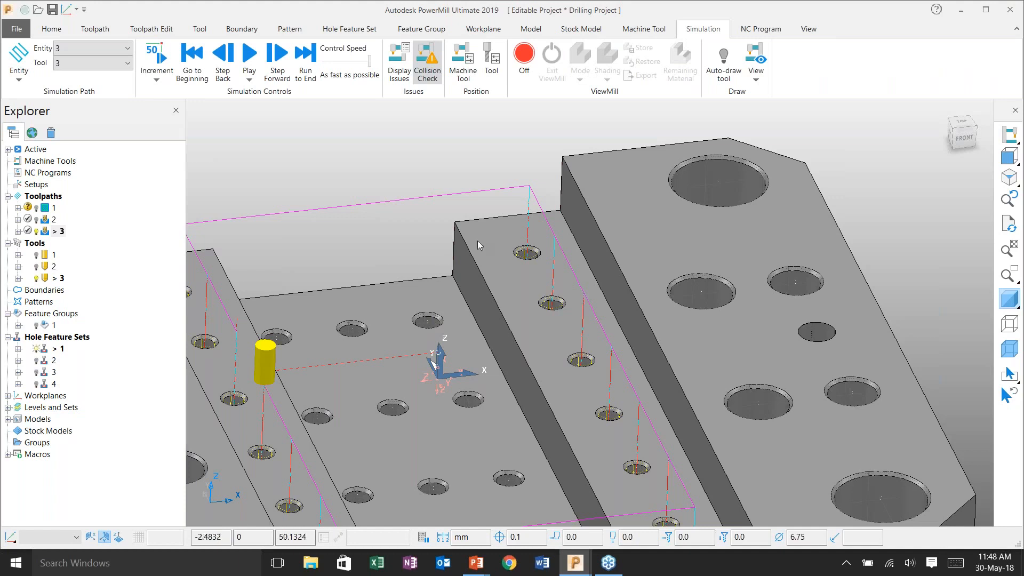
scroll(478, 241, "down", 2)
key("ctrl+2")
scroll(393, 273, "up", 7)
scroll(392, 273, "down", 1)
scroll(378, 270, "down", 2)
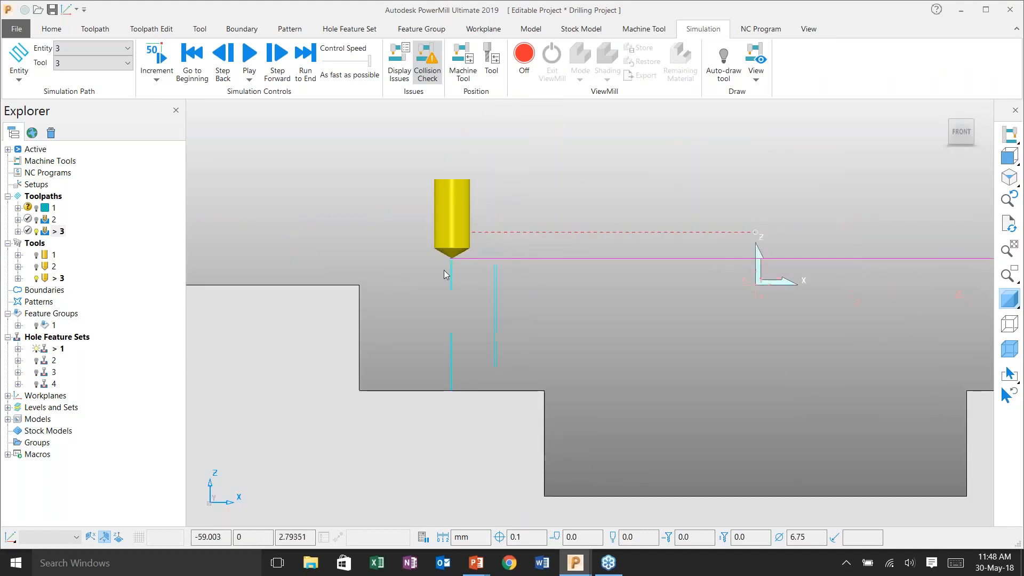
Define the top of toolpath 3 by Hole top, recalculate it, and check the drilling moves against the plate level
left_click(60, 231)
right_click(60, 233)
left_click(110, 184)
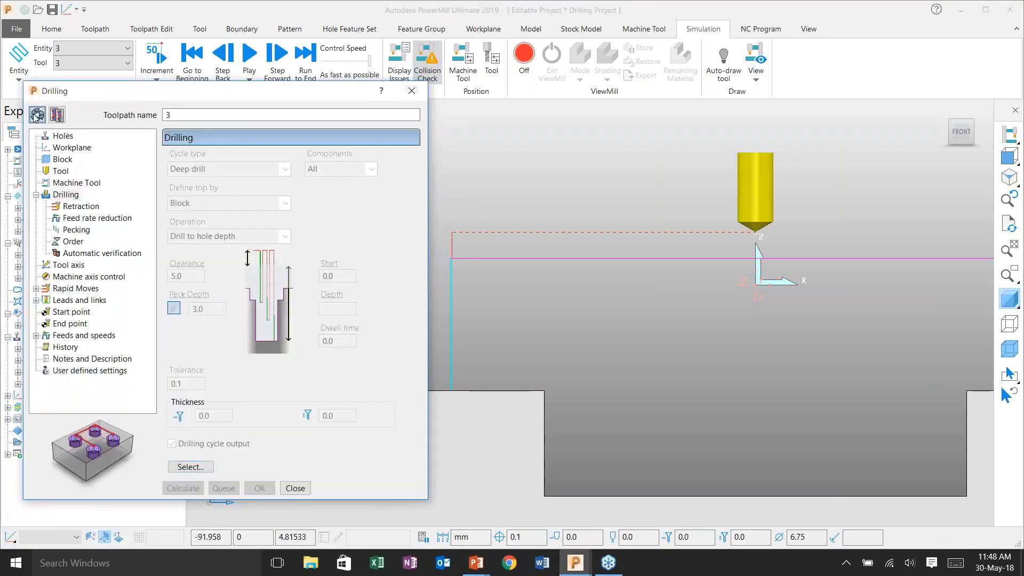
left_click(38, 114)
left_click(224, 203)
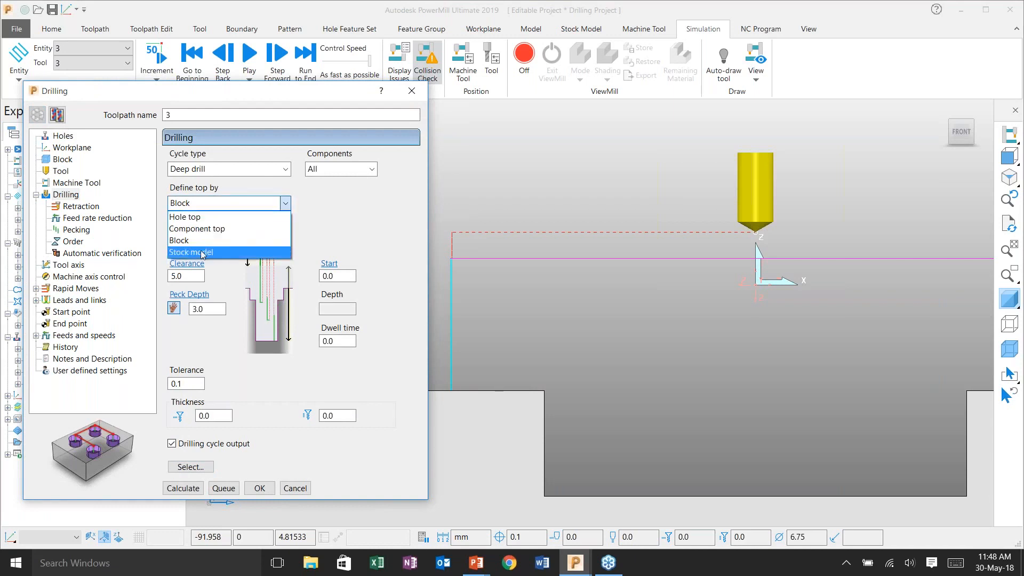
left_click(201, 217)
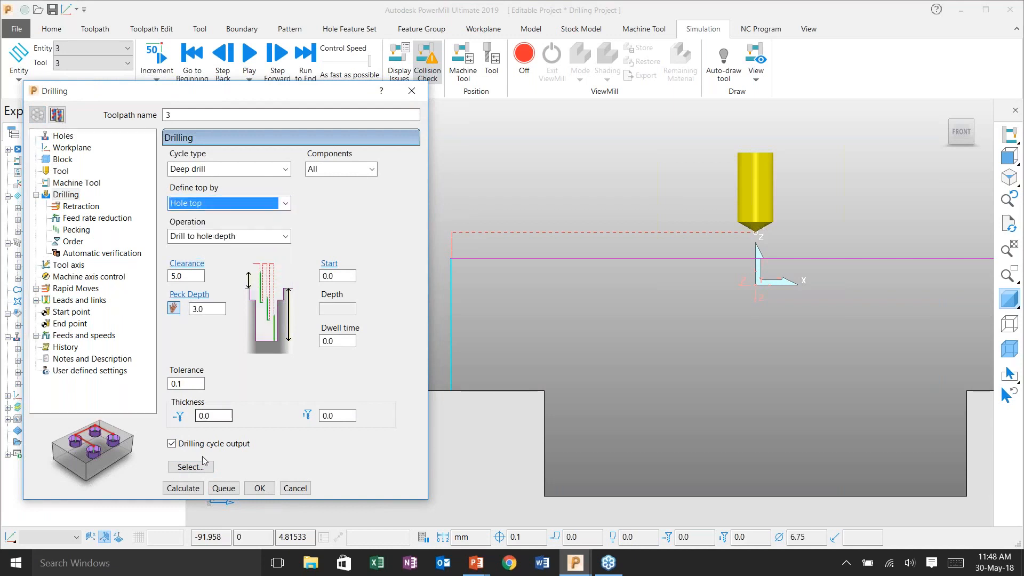
left_click(183, 487)
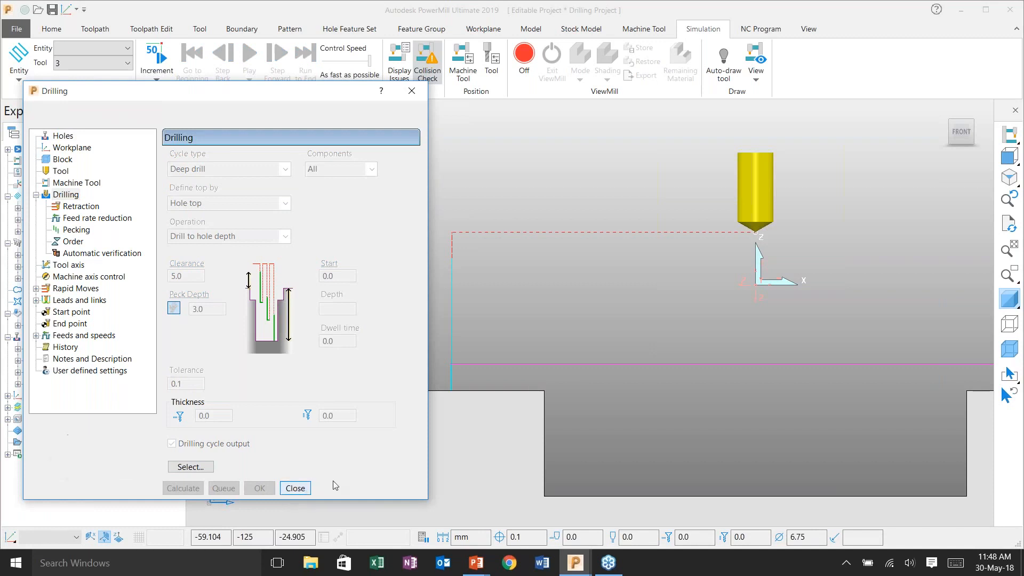
left_click(294, 488)
scroll(498, 280, "down", 2)
scroll(840, 326, "up", 3)
scroll(839, 325, "up", 4)
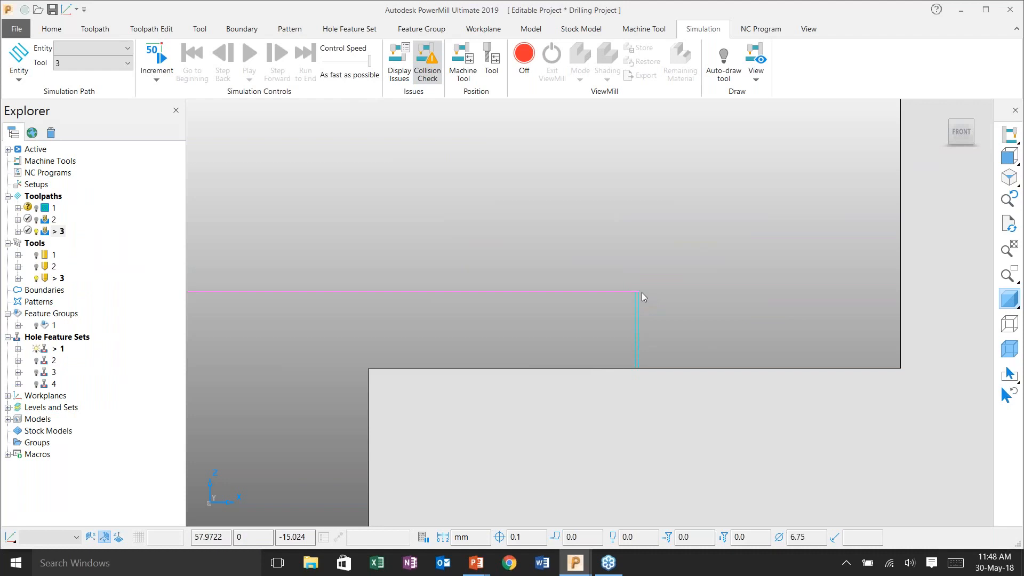
Create a new drilling toolpath from the 8 Drill template and set its cycle type to Deep drill
key("ctrl+1")
left_click(51, 28)
left_click(306, 61)
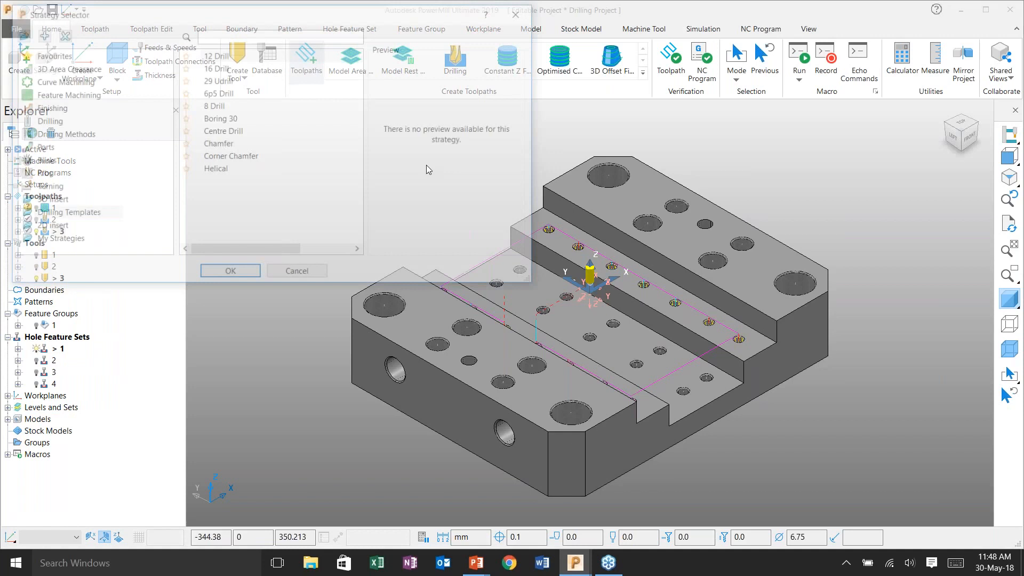
left_click(251, 275)
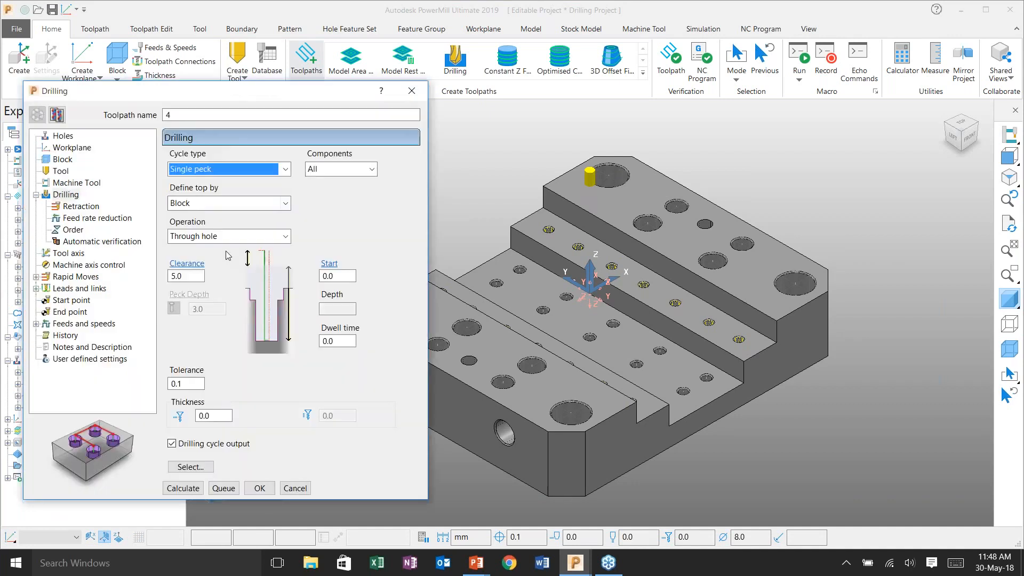
middle_click_drag(864, 267, 789, 267)
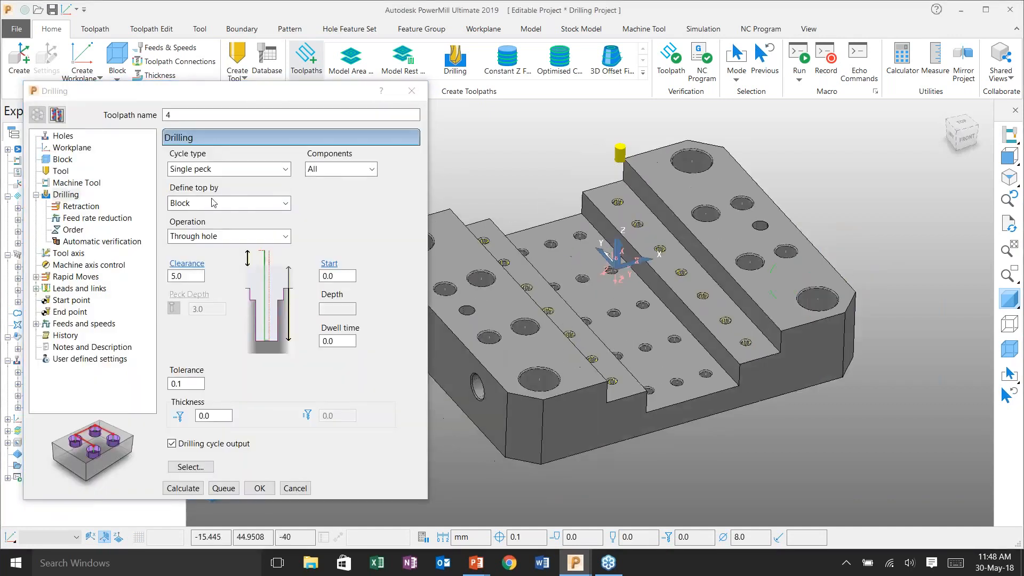
left_click(209, 170)
left_click(210, 192)
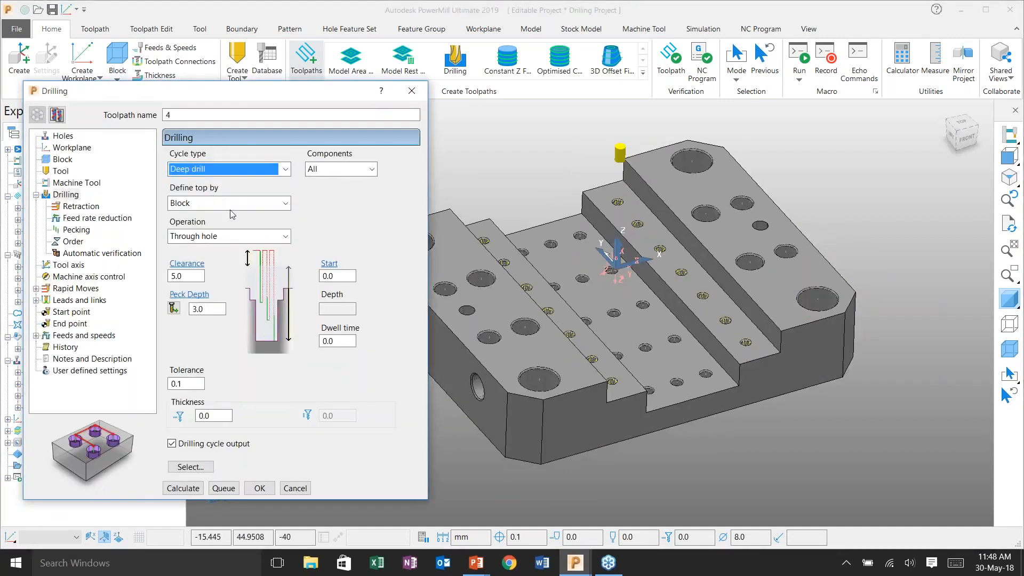
Select the holes with diameters 8, 12 and 16 for the new drilling toolpath
middle_click_drag(629, 256, 638, 273)
left_click(191, 467)
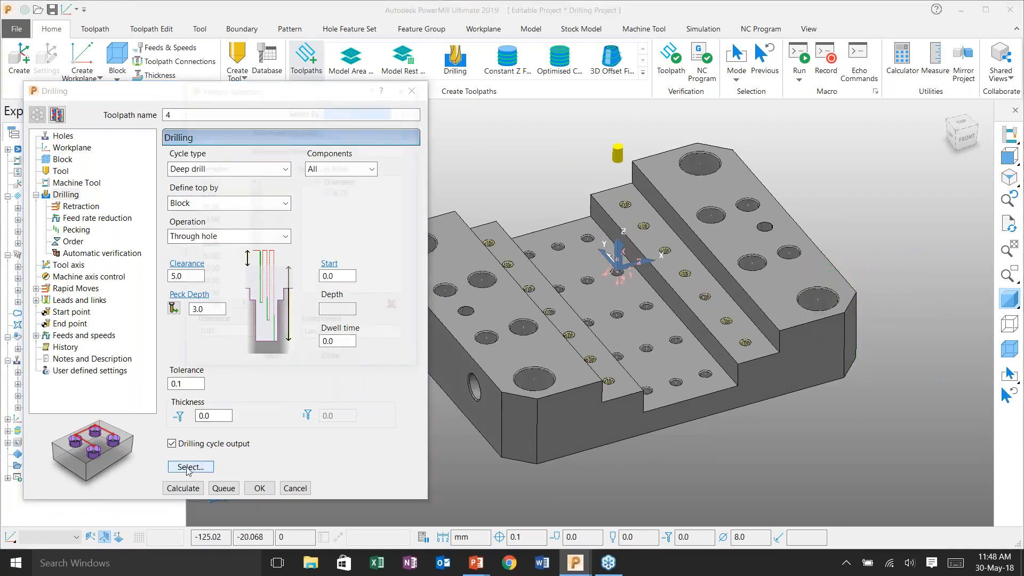
left_click(213, 193)
left_click(281, 220)
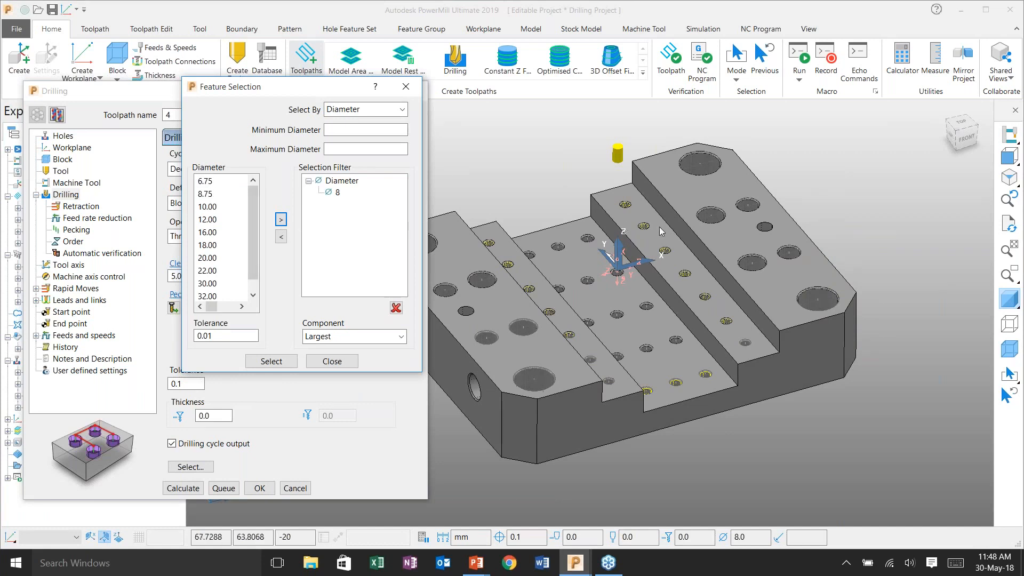
left_click(213, 220)
left_click(281, 221)
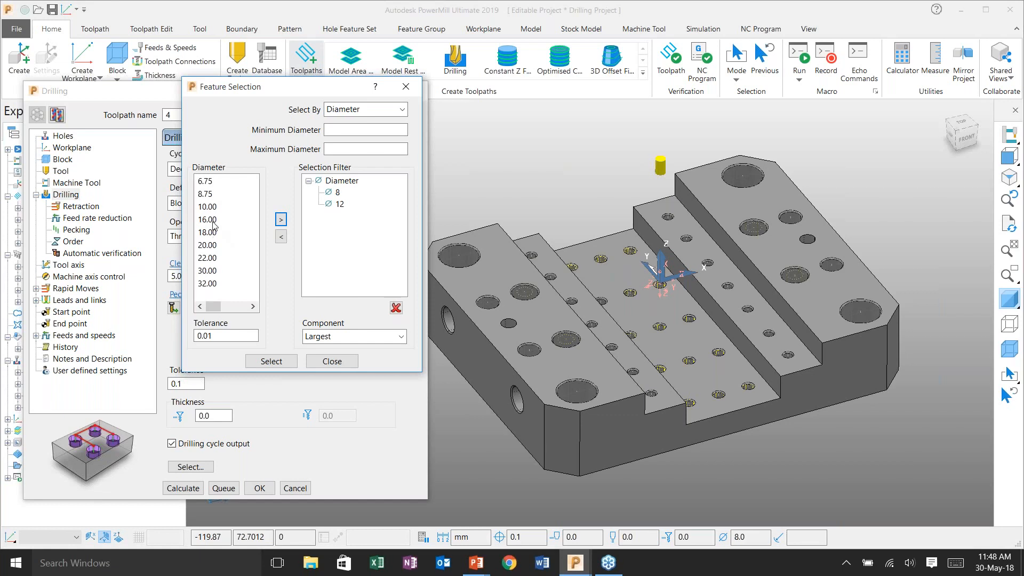
left_click(281, 220)
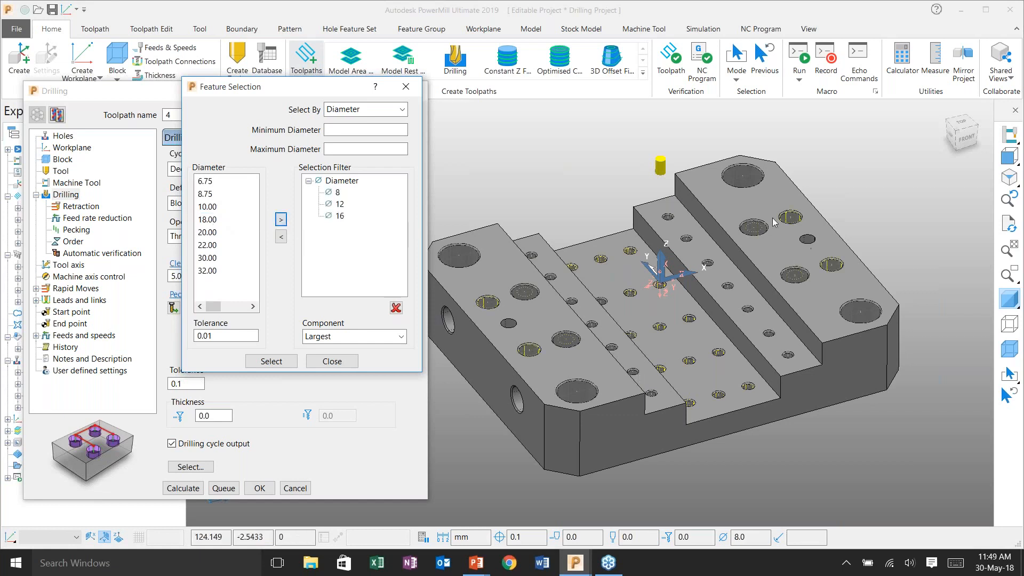
left_click(331, 362)
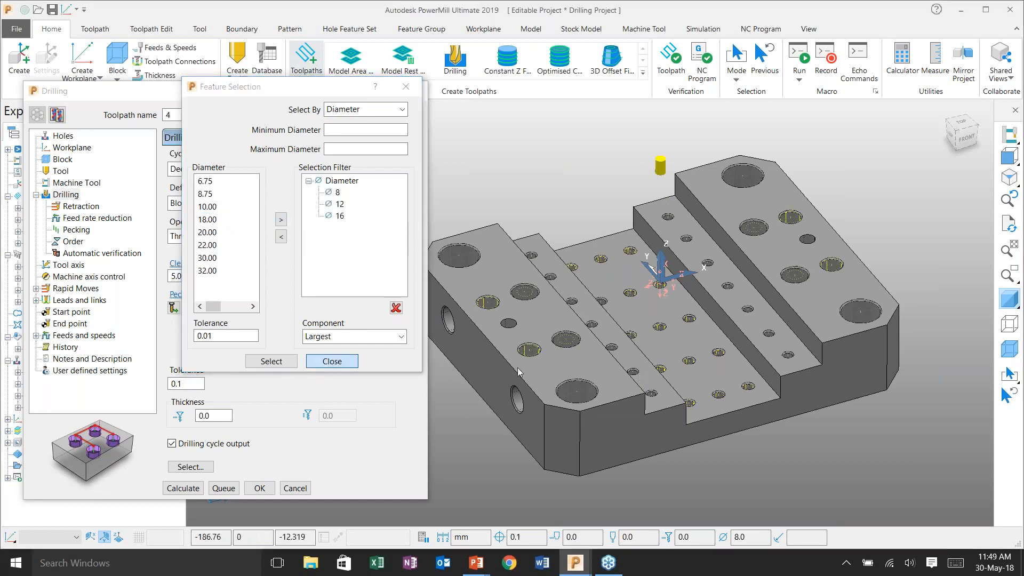
Examine one of the small chamfered holes in wireframe and review the hole feature set's editing options
left_click(1005, 302)
scroll(616, 308, "up", 3)
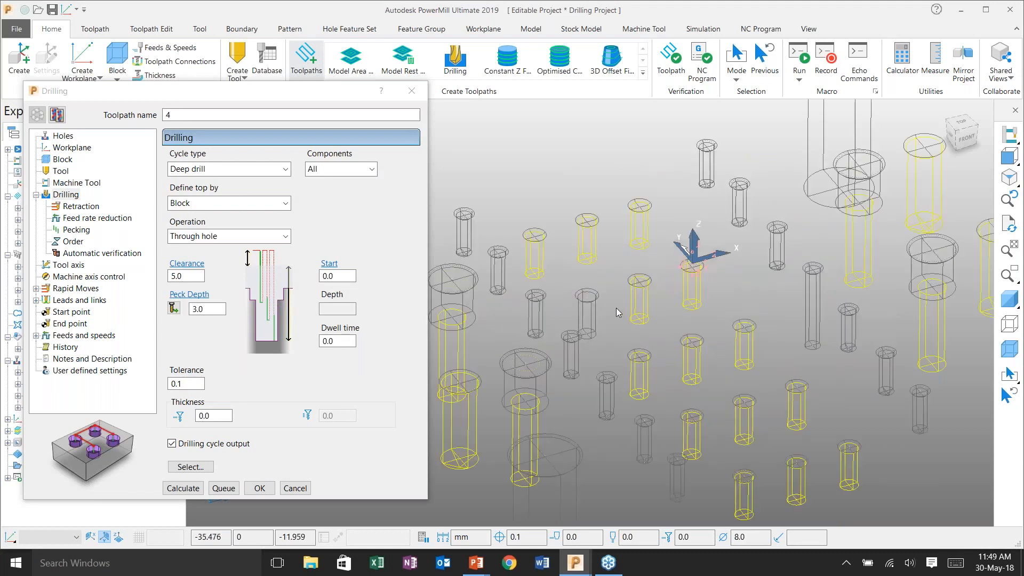
scroll(542, 299, "up", 3)
scroll(542, 298, "up", 1)
left_click(620, 298)
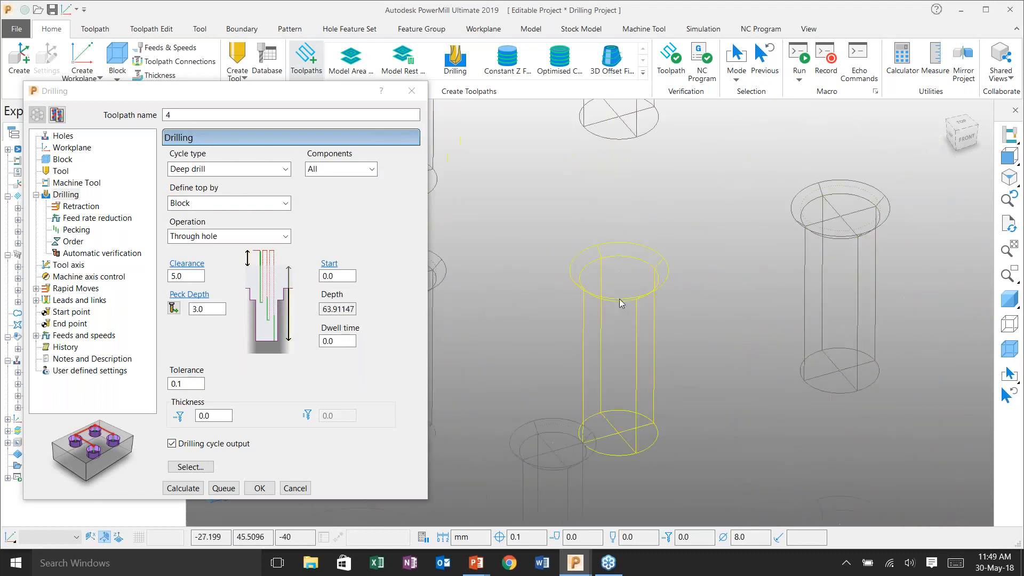
right_click(619, 299)
mouse_move(659, 495)
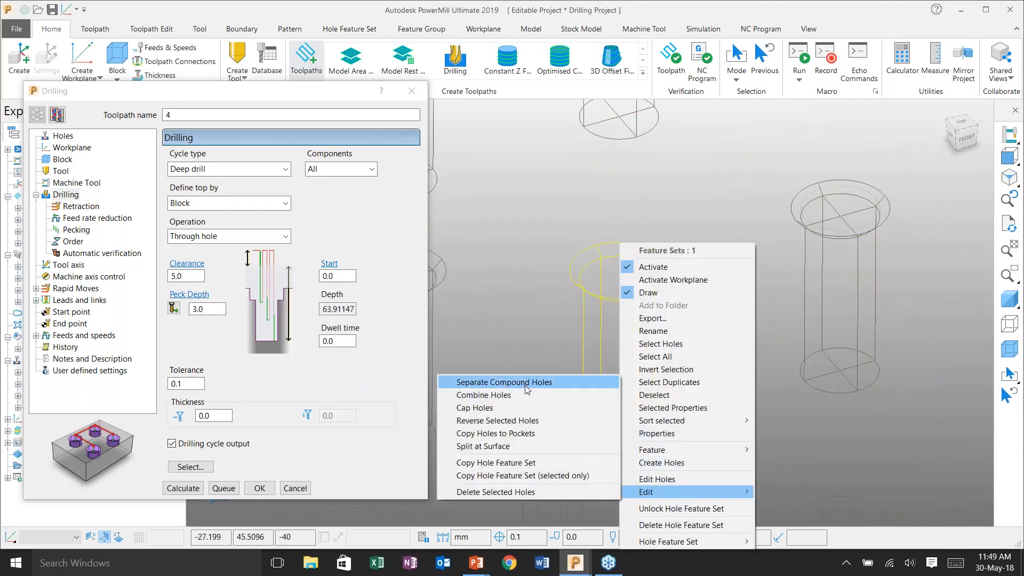
left_click(565, 446)
scroll(573, 336, "down", 1)
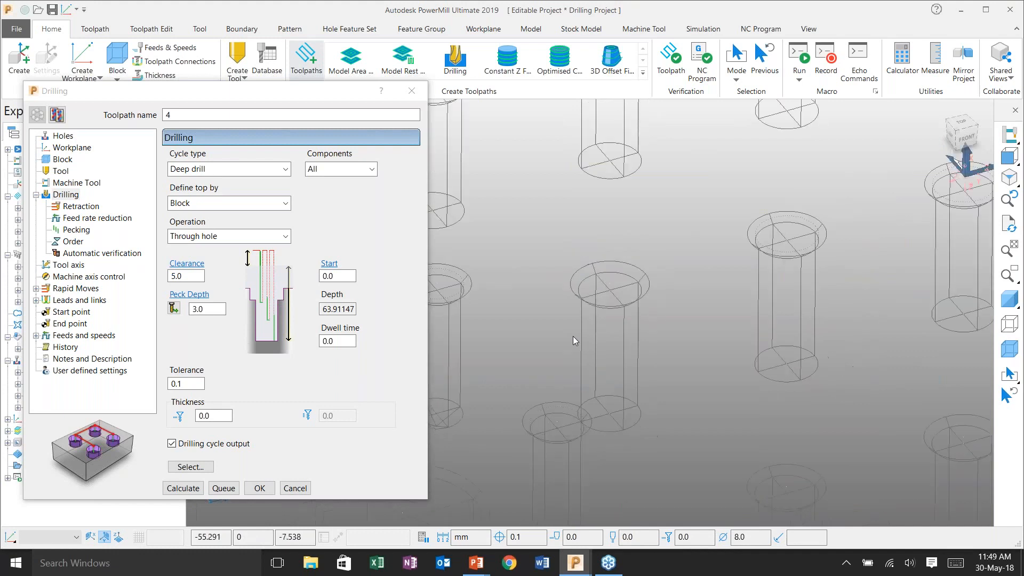
scroll(573, 336, "down", 4)
Reselect the 8, 12 and 16 diameter holes and calculate toolpath 4
left_click(207, 465)
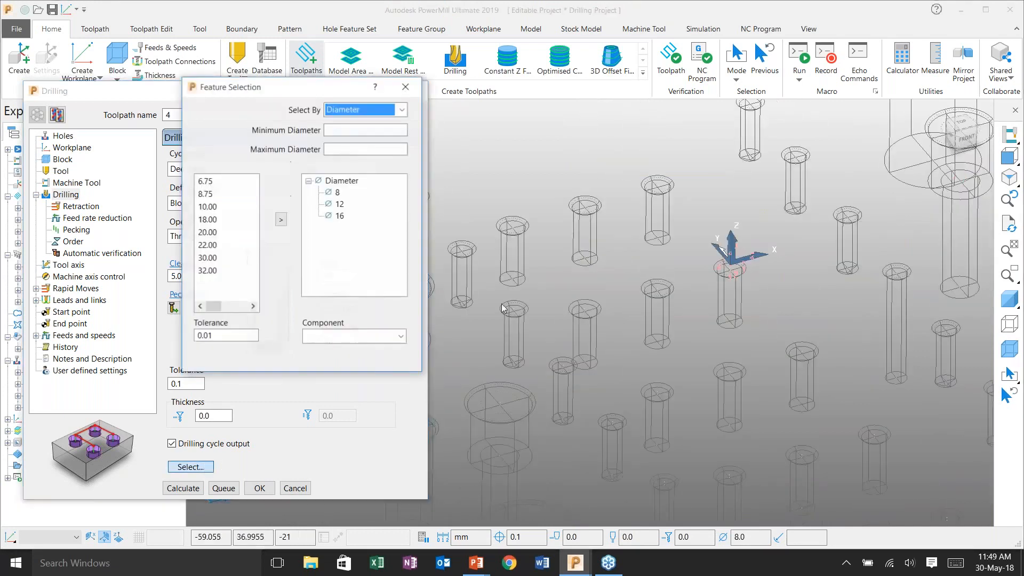
left_click(271, 361)
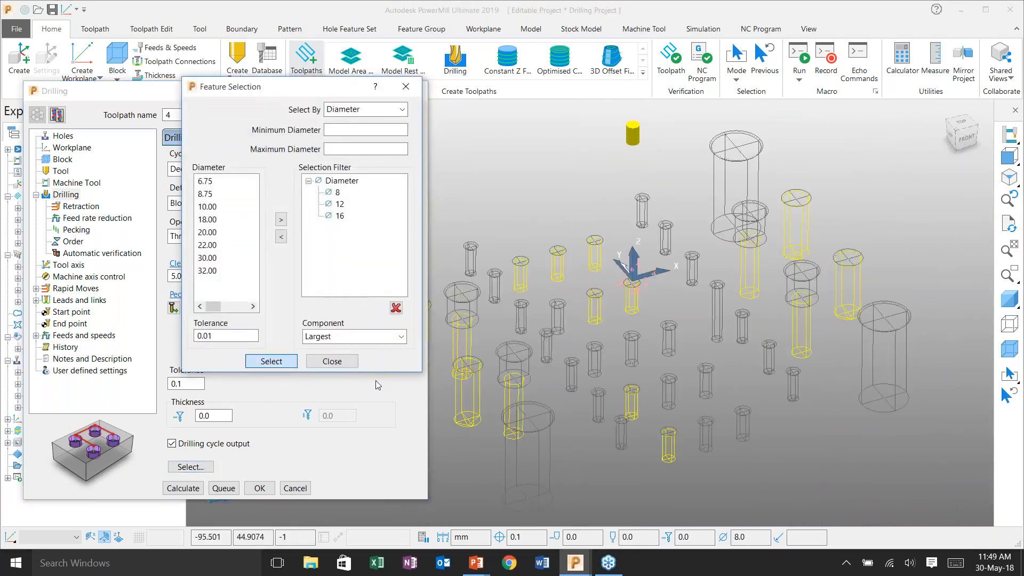
left_click(332, 361)
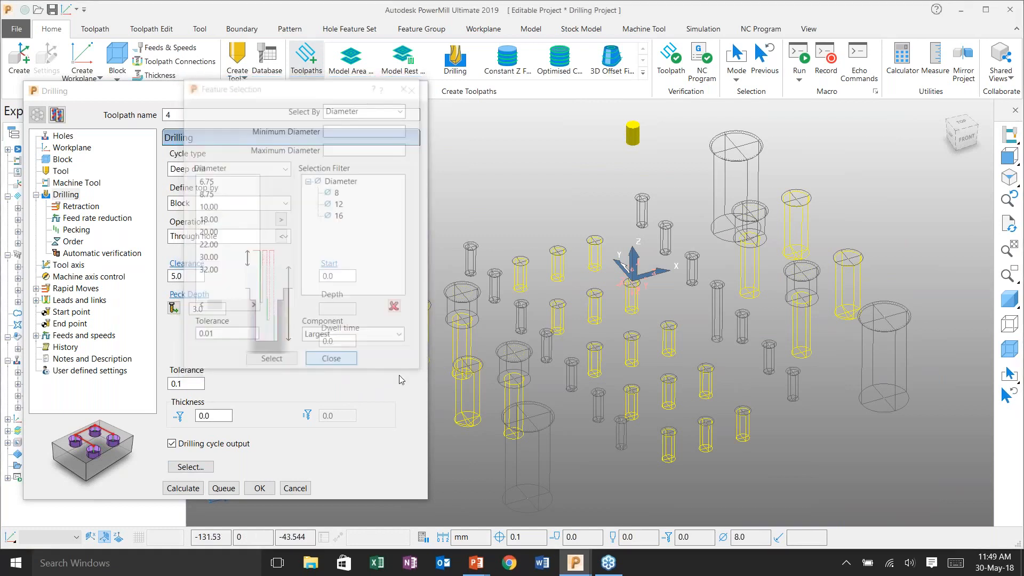
scroll(638, 320, "down", 2)
key("Return")
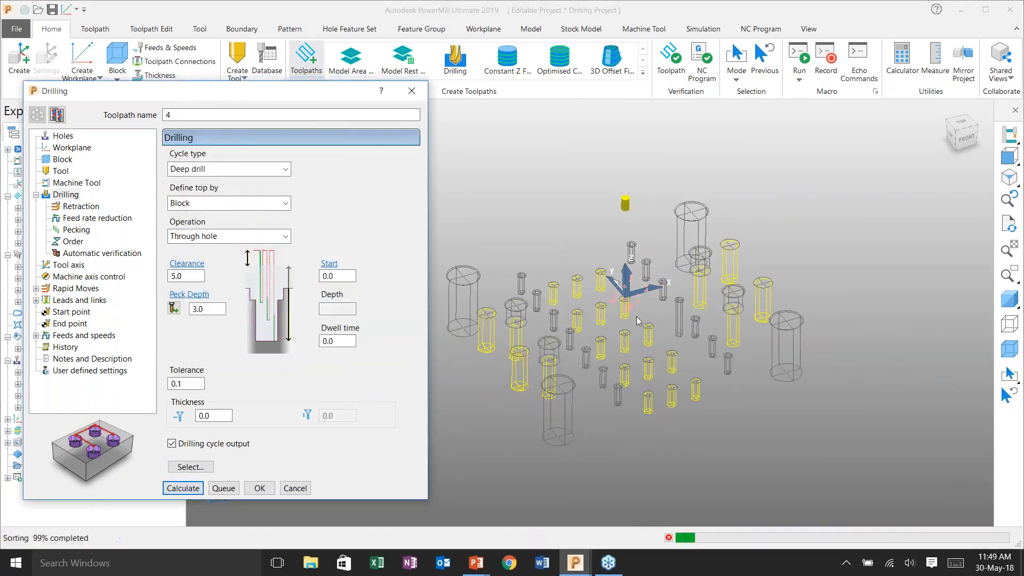
left_click(303, 489)
Examine the drilling moves of toolpath 4 against the shaded plate and inside the wireframe holes
left_click(1009, 298)
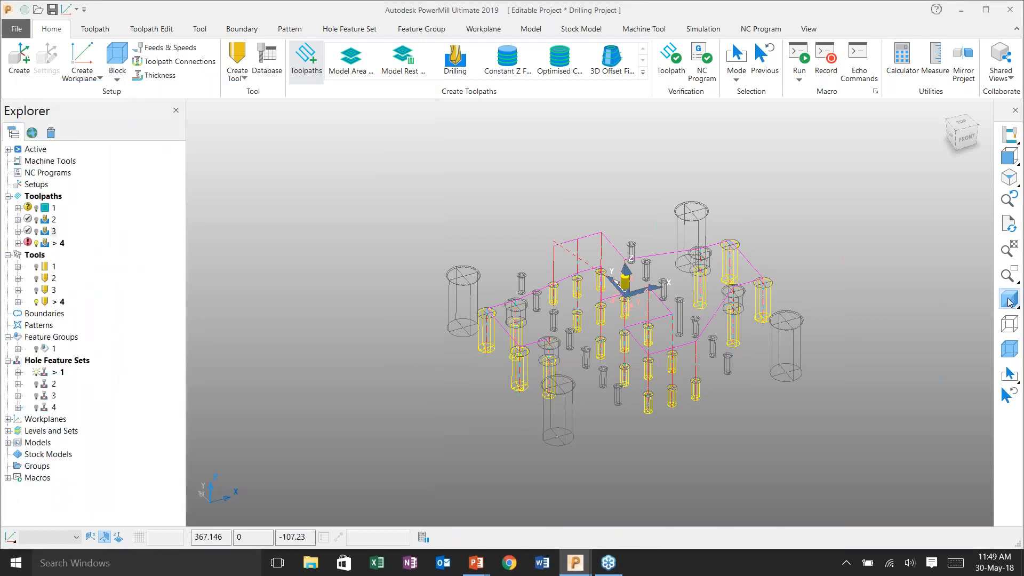
middle_click_drag(786, 348, 765, 347)
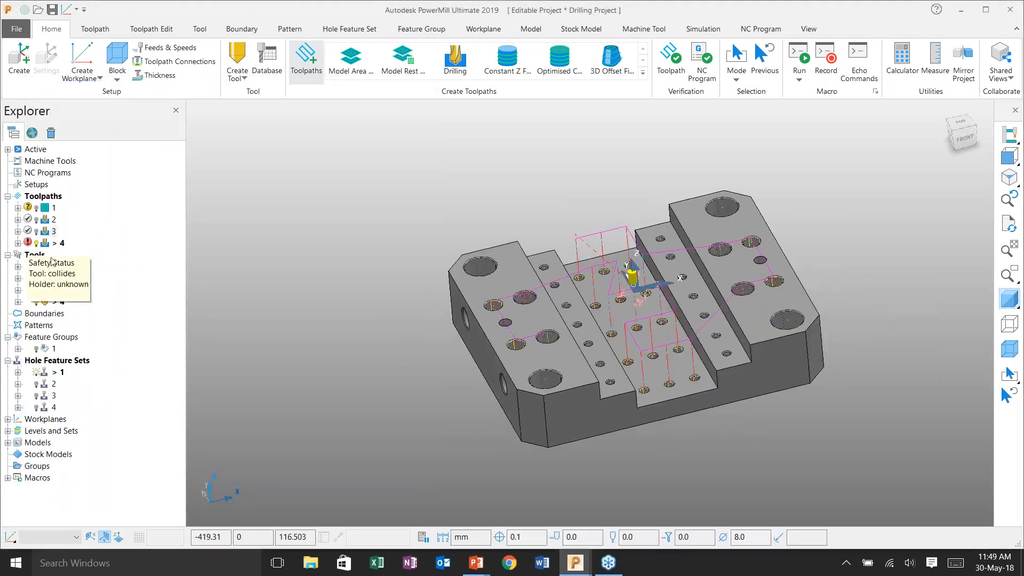
middle_click_drag(570, 296, 581, 280)
scroll(511, 293, "up", 3)
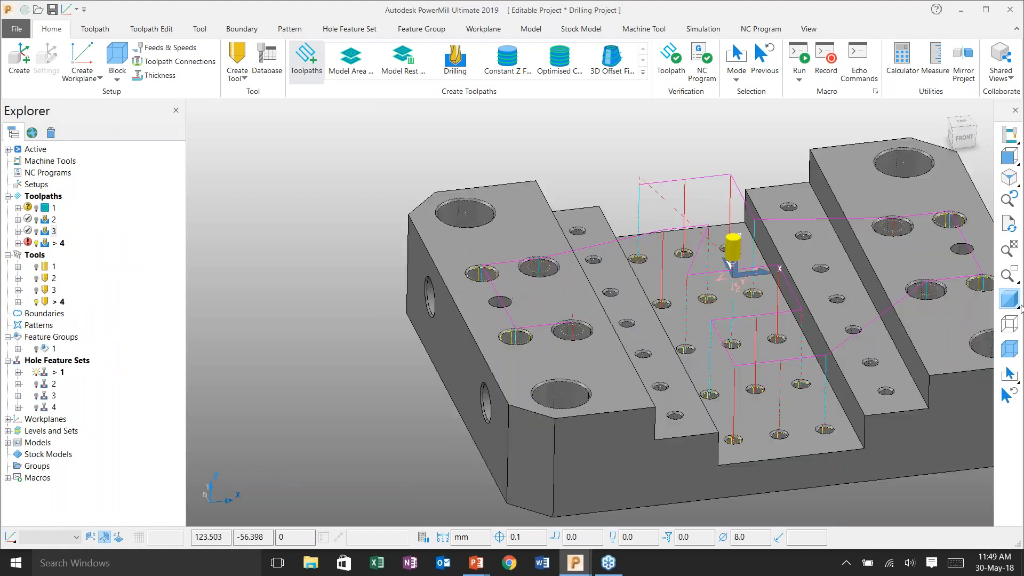
left_click(1011, 302)
scroll(545, 332, "up", 4)
scroll(545, 331, "down", 3)
mouse_move(808, 280)
middle_mouse_down()
mouse_move(821, 308)
mouse_move(913, 390)
middle_mouse_up()
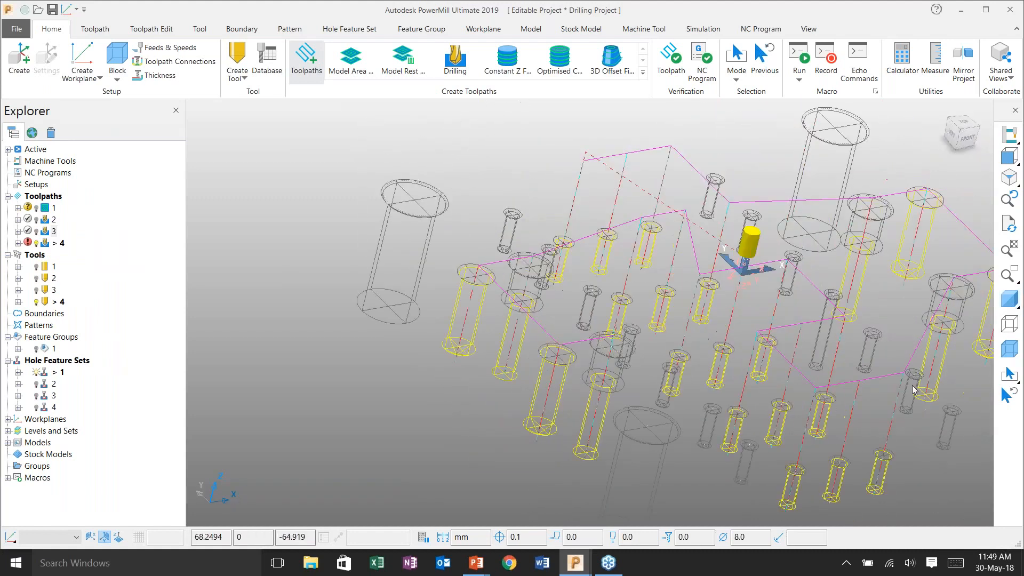
scroll(913, 390, "up", 5)
Change the operation of toolpath 4 to Full diameter, recalculate it, and check the drilling moves in the holes
left_click(55, 244)
right_click(53, 245)
left_click(80, 185)
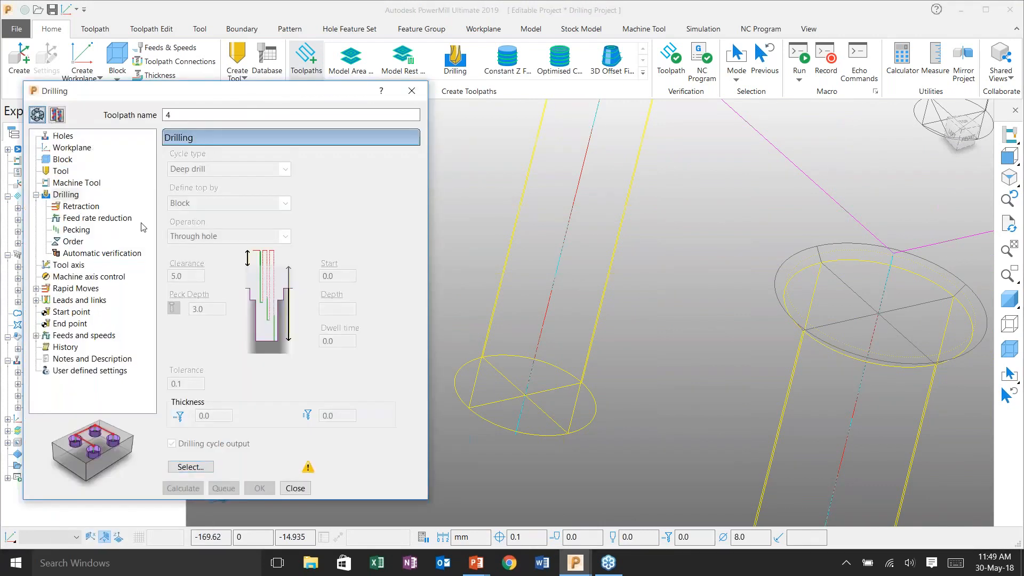
left_click(192, 238)
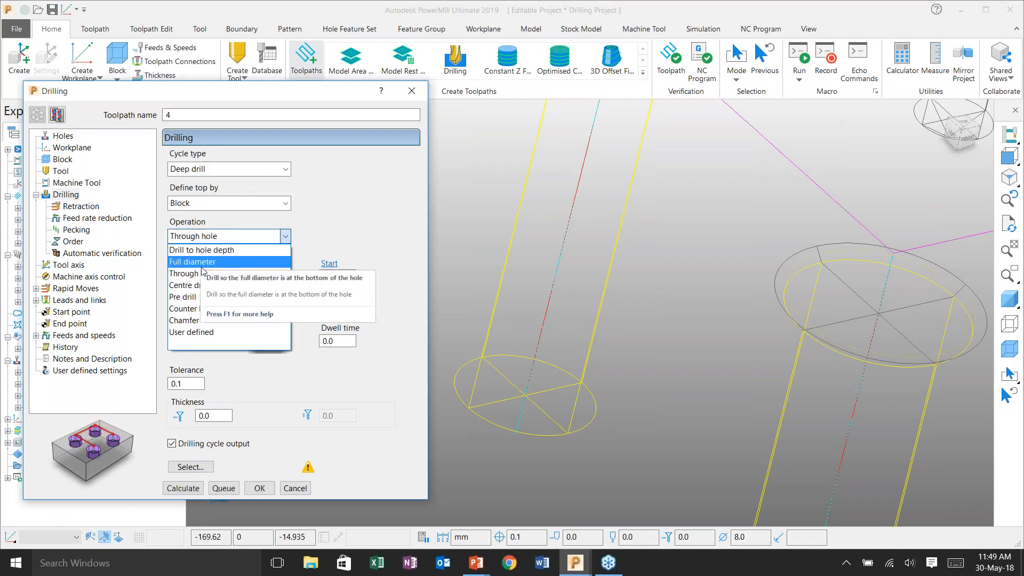
left_click(208, 263)
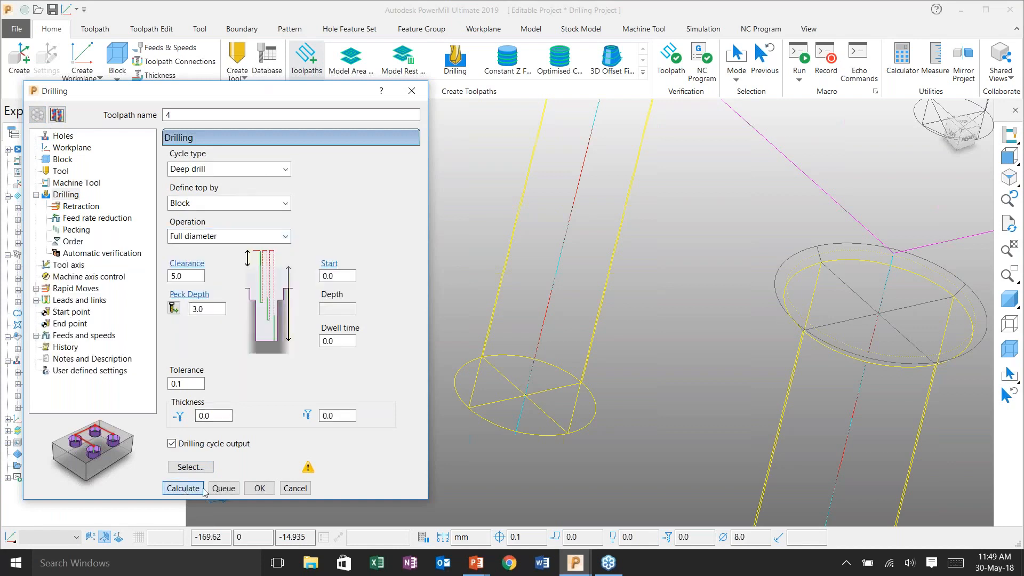
key("Return")
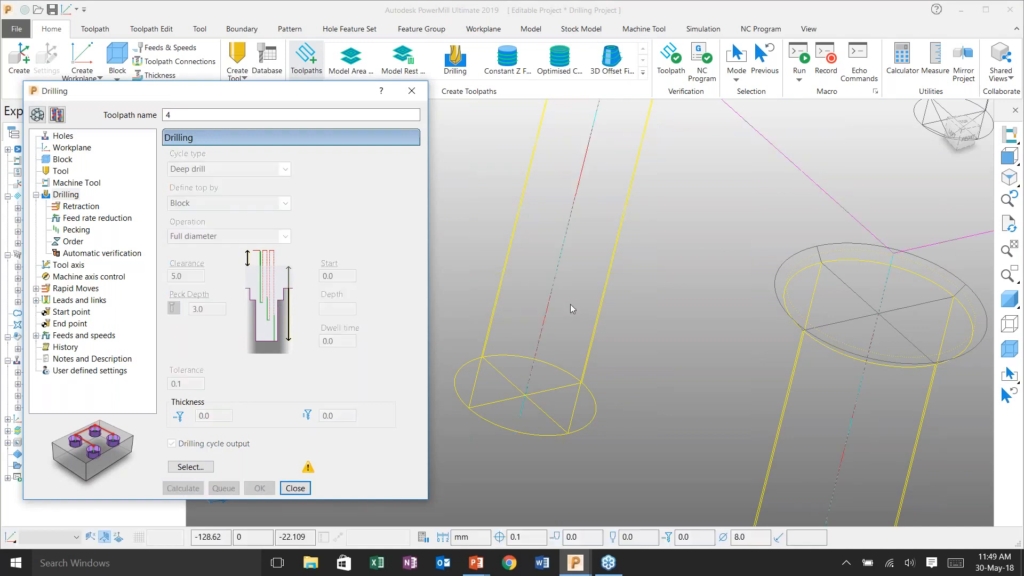
left_click_drag(307, 98, 344, 84)
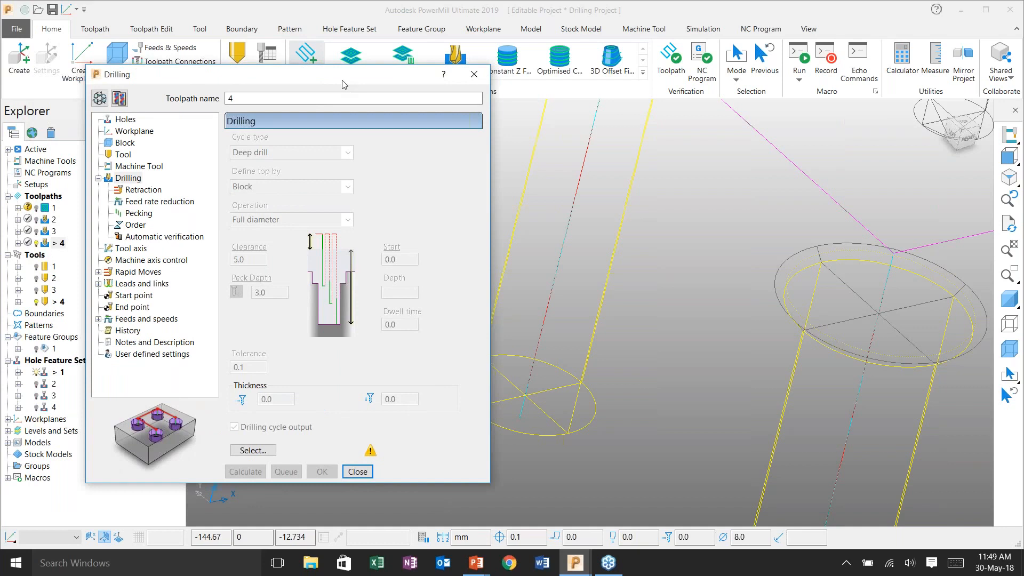
left_click(366, 477)
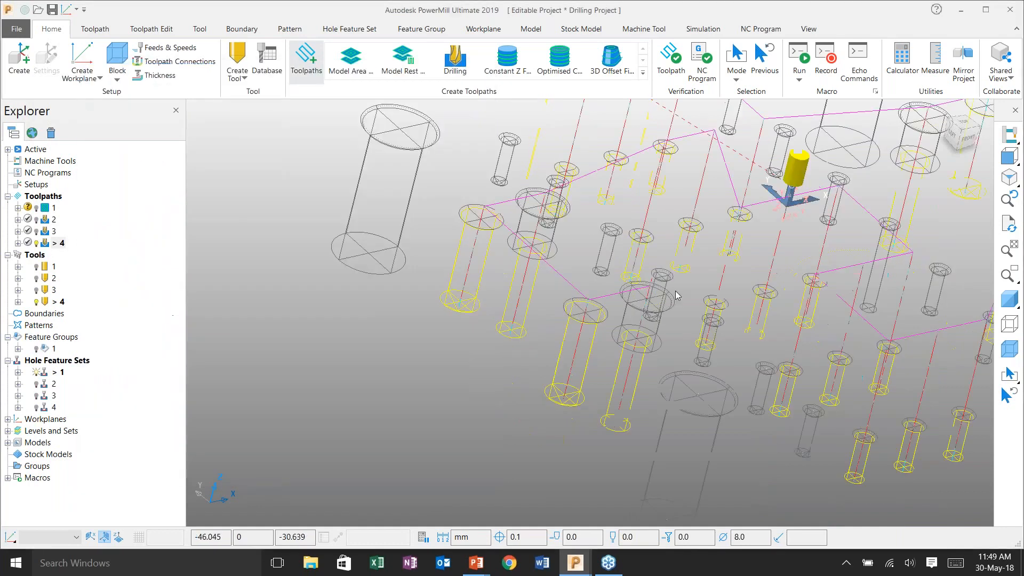
mouse_move(474, 308)
middle_mouse_down()
mouse_move(524, 288)
mouse_move(548, 306)
middle_mouse_up()
scroll(549, 306, "down", 3)
middle_click_drag(676, 393, 856, 303)
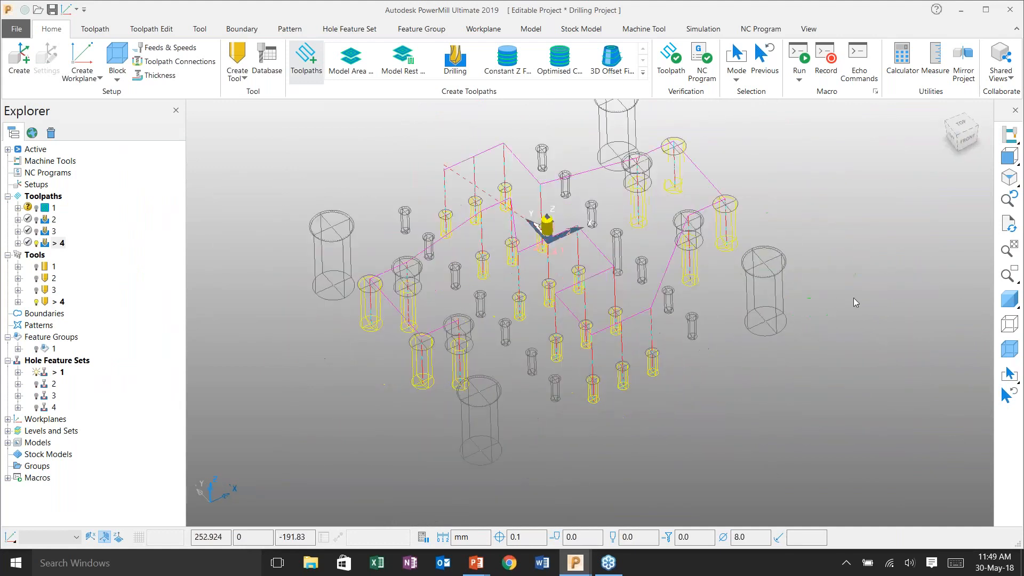
Create drilling toolpath 5 from a template, replace the hole selection with only the 12 diameter holes, and calculate it
left_click(305, 69)
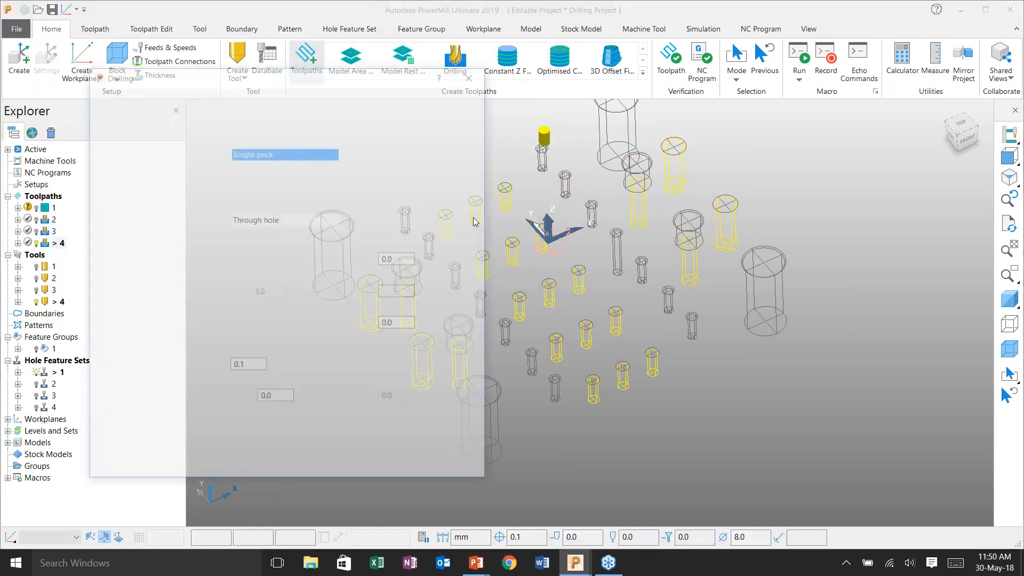
left_click(247, 450)
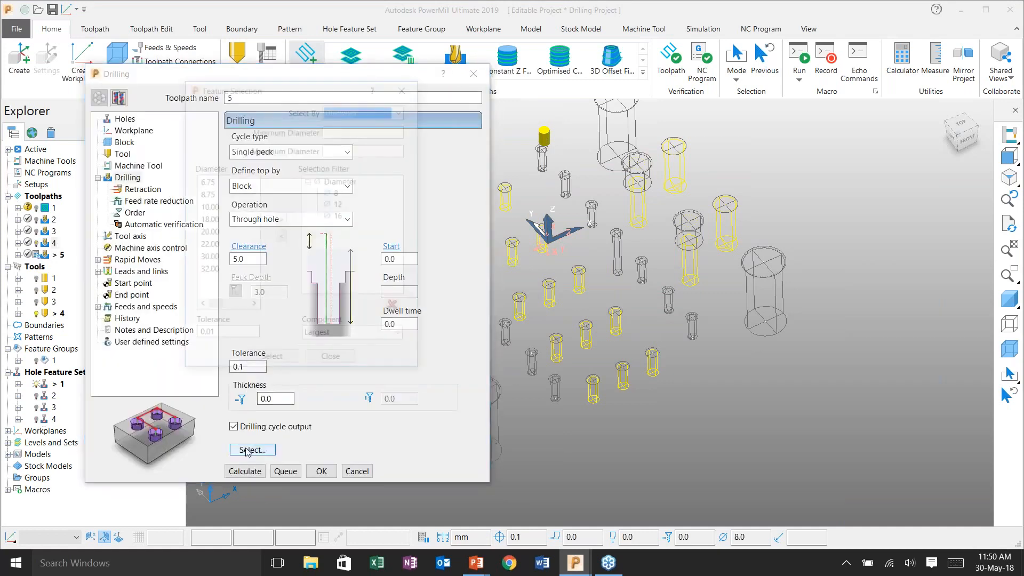
left_click(395, 308)
left_click(208, 232)
left_click(281, 220)
left_click(272, 362)
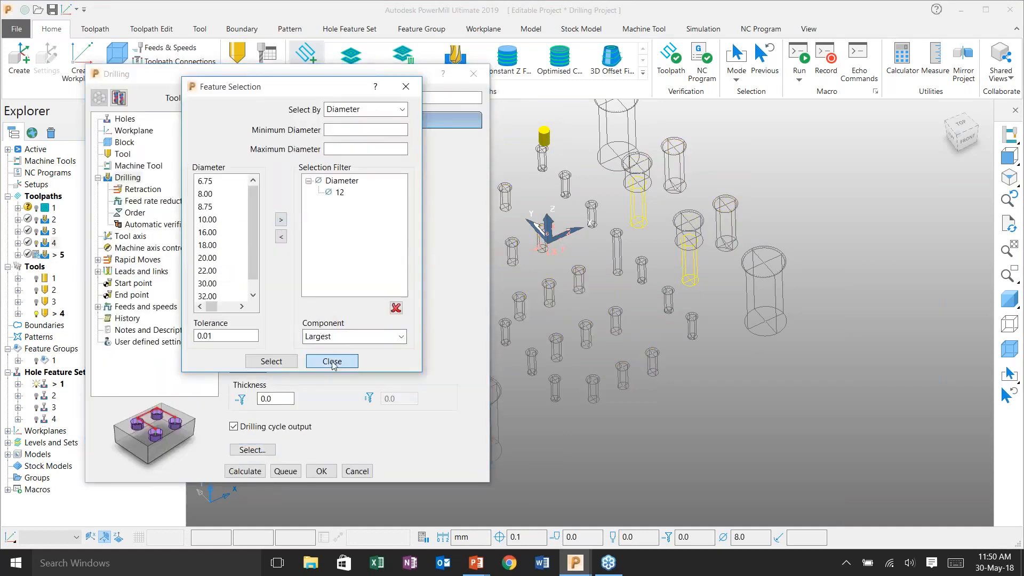
left_click(332, 361)
left_click(245, 471)
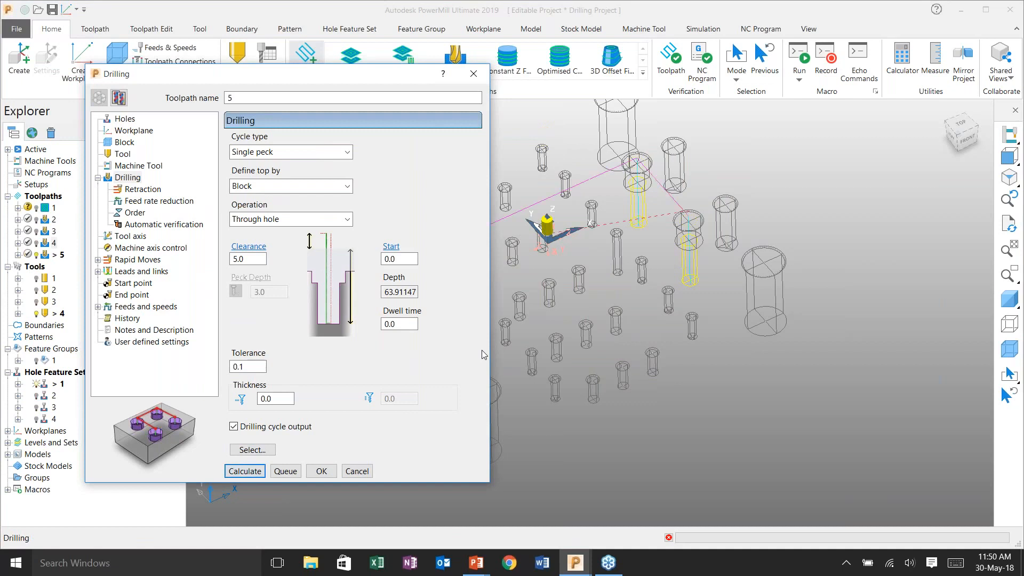
left_click(357, 469)
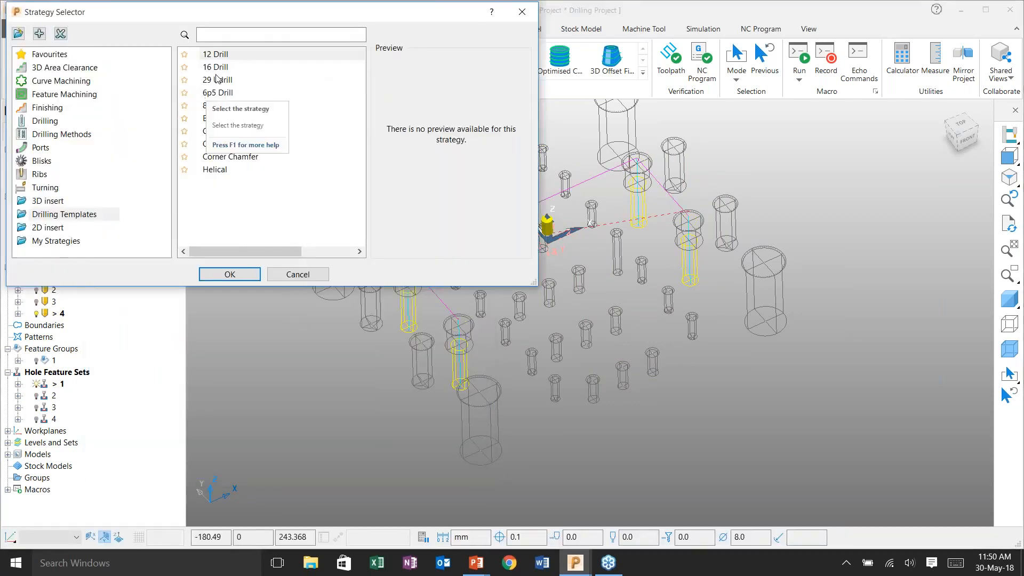
Create a drilling toolpath from the 16 Drill template, select the 16 diameter holes, and calculate it
left_click(216, 67)
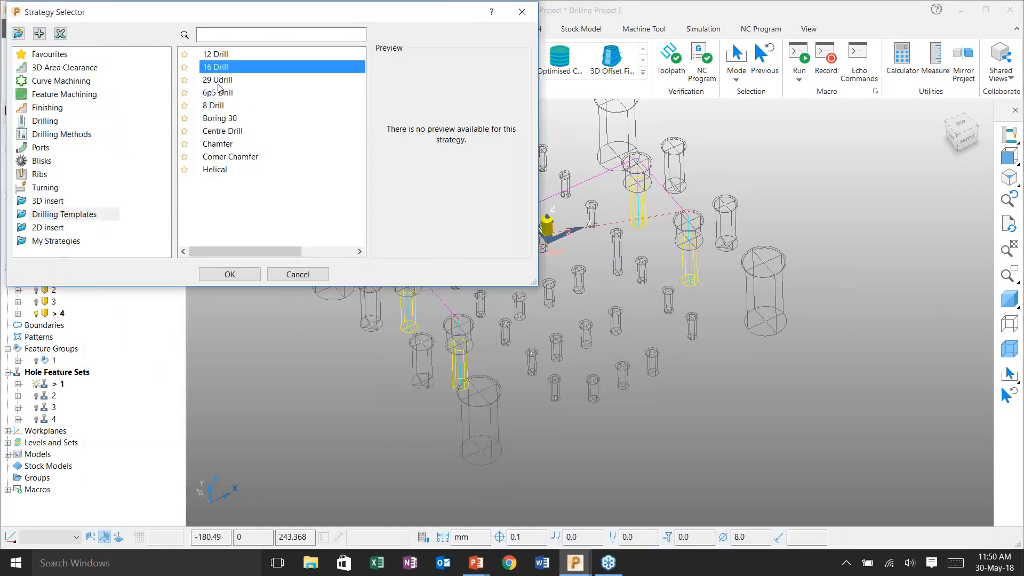
left_click(238, 276)
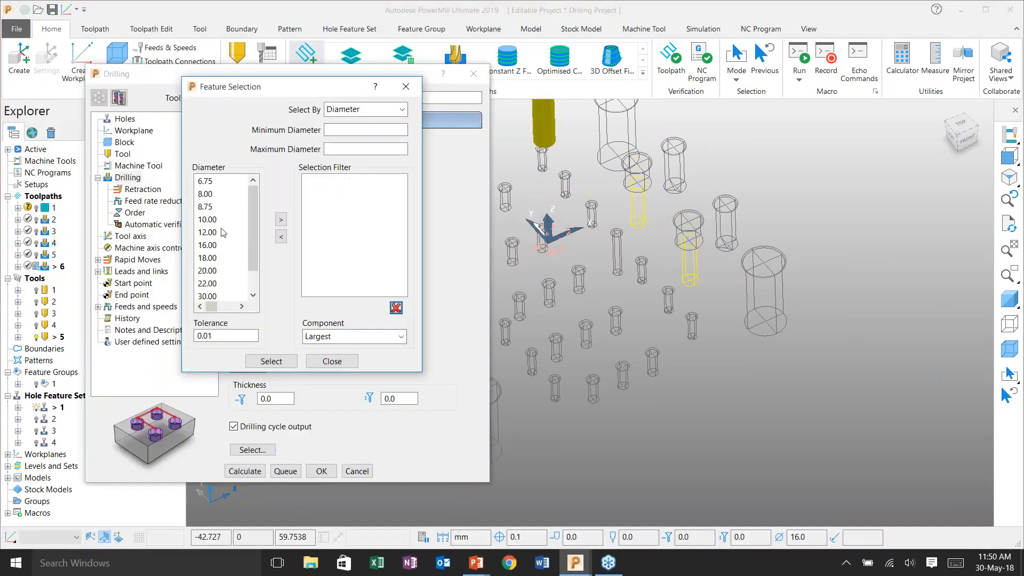
left_click(213, 245)
left_click(280, 219)
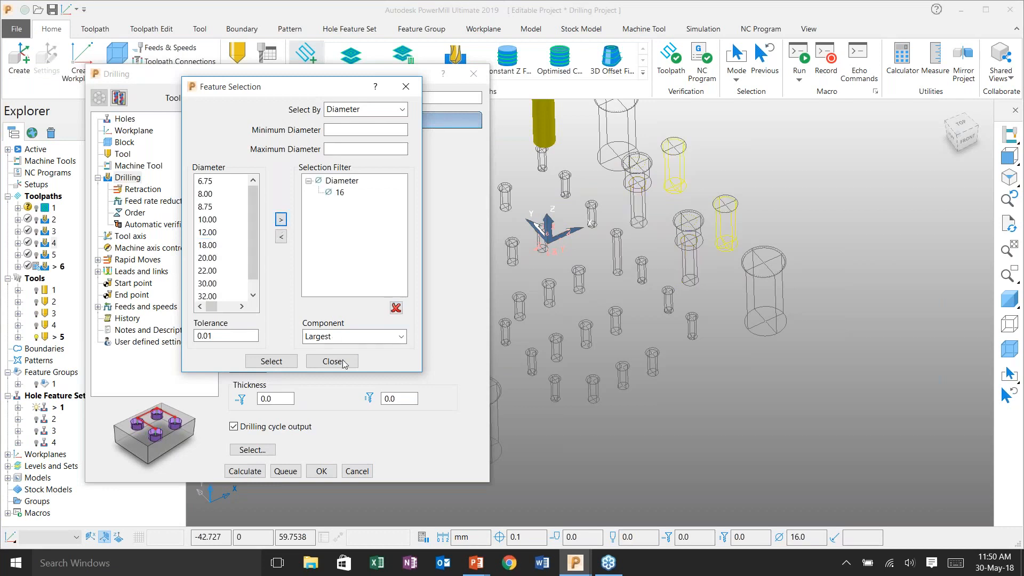
left_click(343, 362)
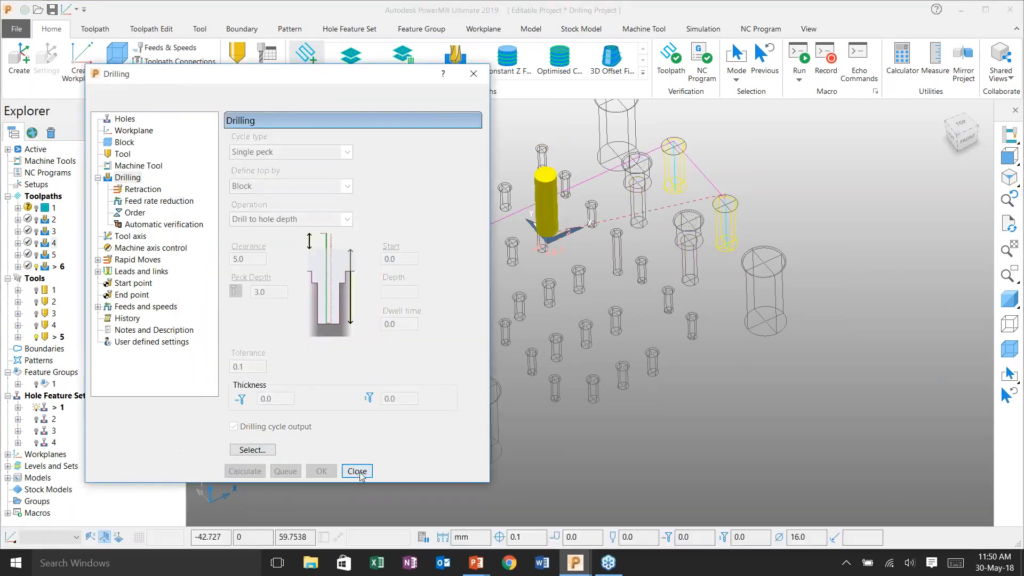
left_click(357, 471)
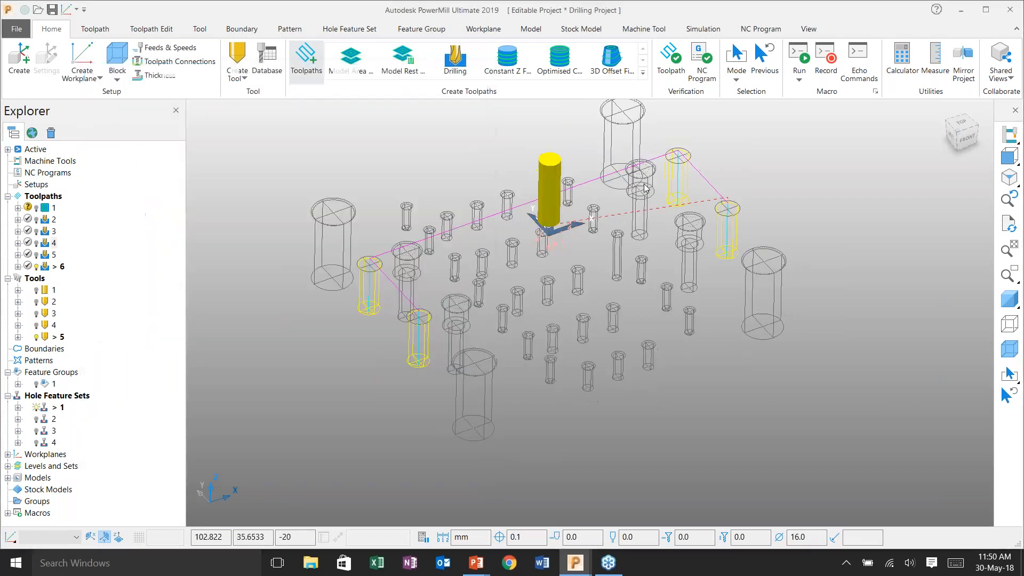
Create toolpath 7 from the Helical drilling template
scroll(379, 279, "up", 3)
left_click(306, 59)
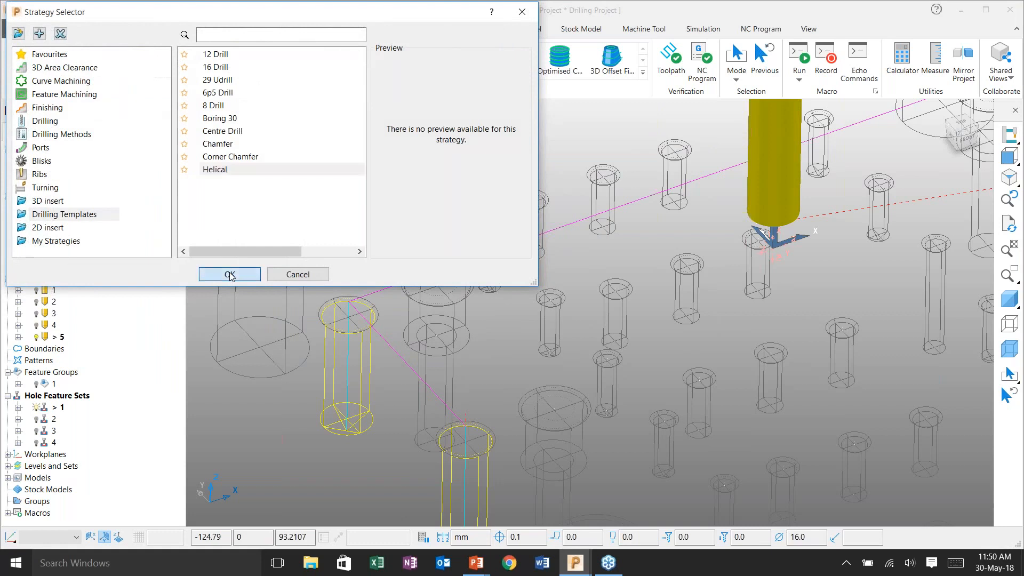
key("Escape")
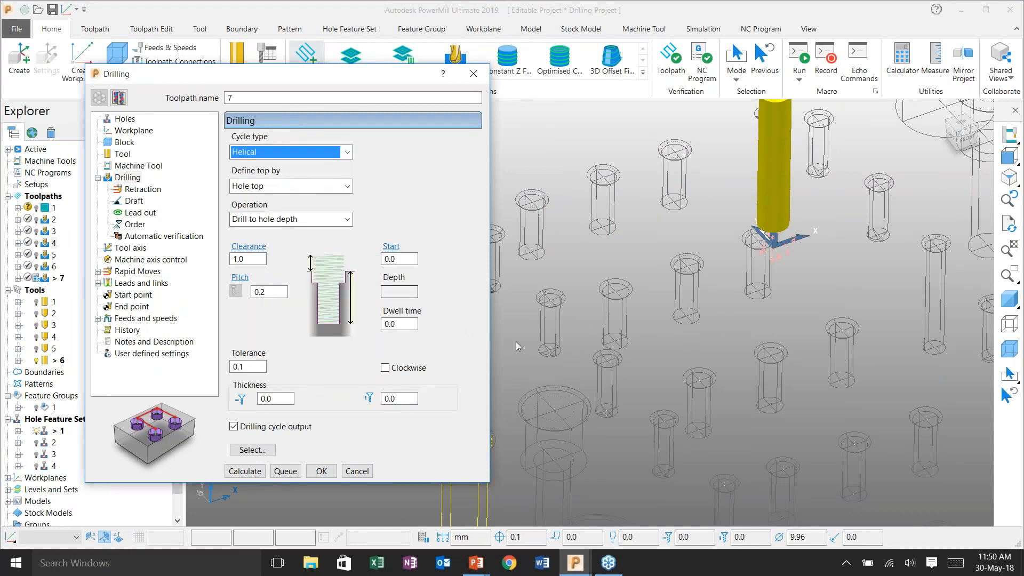
middle_click_drag(630, 311, 693, 304)
scroll(692, 299, "down", 2)
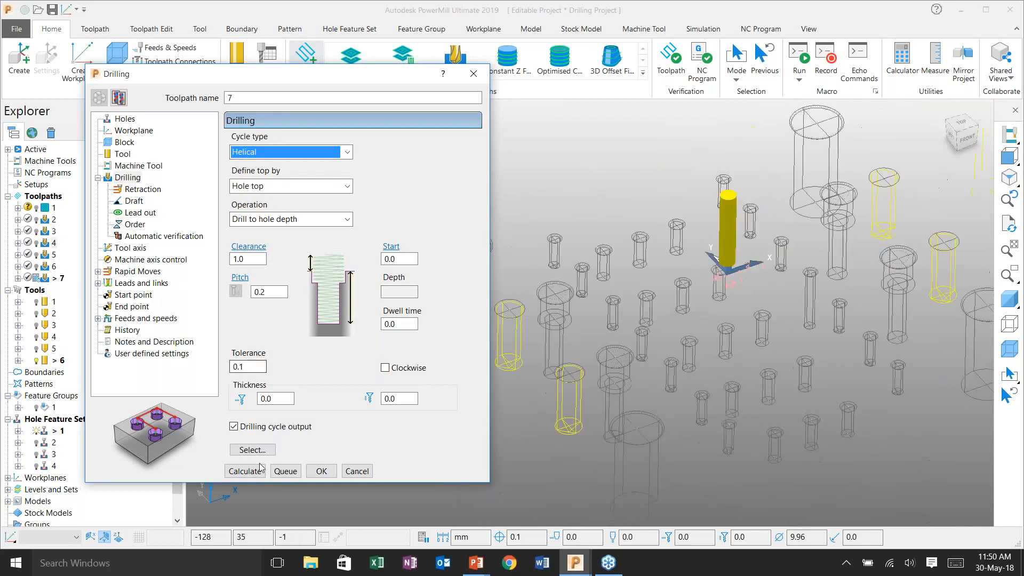
Replace the hole selection of toolpath 7 with the 20 diameter holes and calculate the helical toolpath
left_click(253, 450)
left_click(209, 270)
left_click(281, 222)
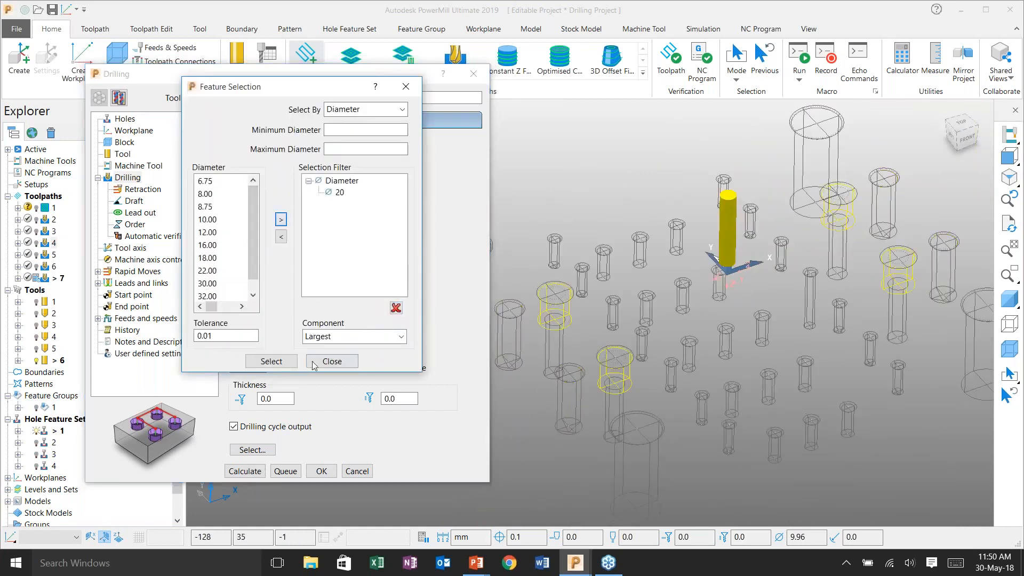
left_click(331, 361)
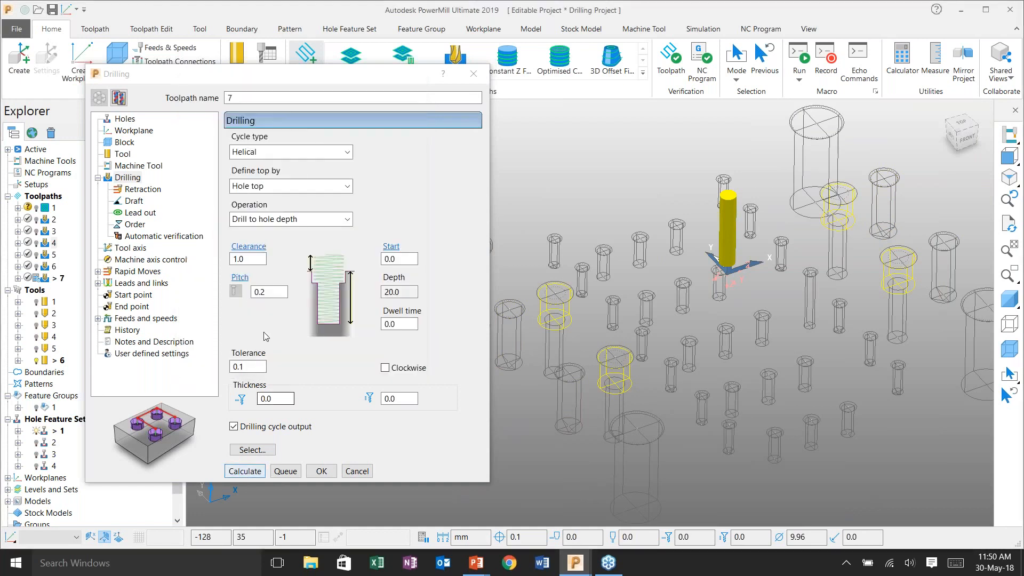
left_click(245, 471)
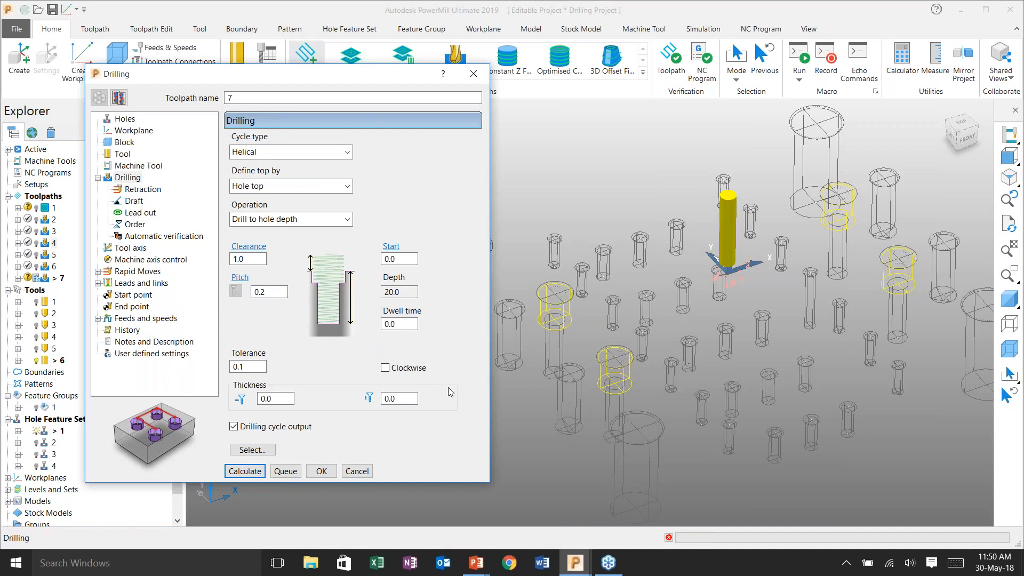
left_click(353, 472)
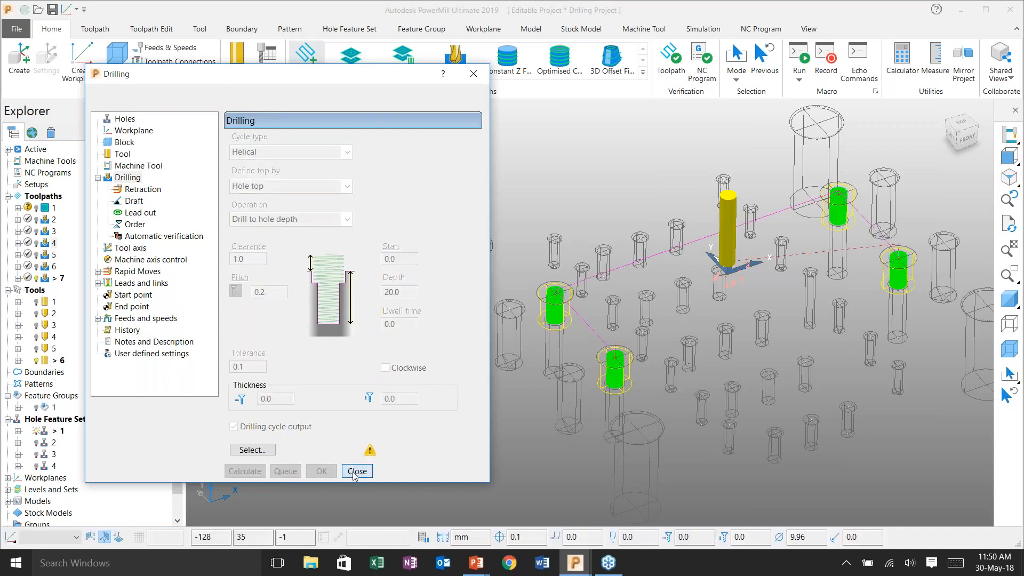
Shade the plate model and check the helical moves inside the 20 diameter holes
left_click(1010, 298)
middle_click_drag(712, 268, 699, 305)
middle_click_drag(587, 197, 587, 248, "shift")
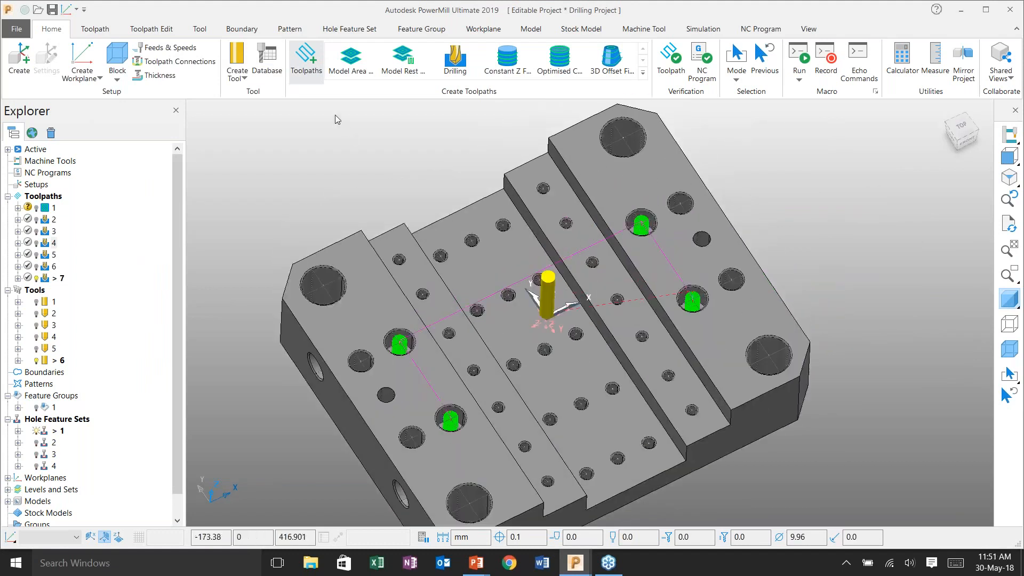
left_click(307, 63)
left_click(523, 13)
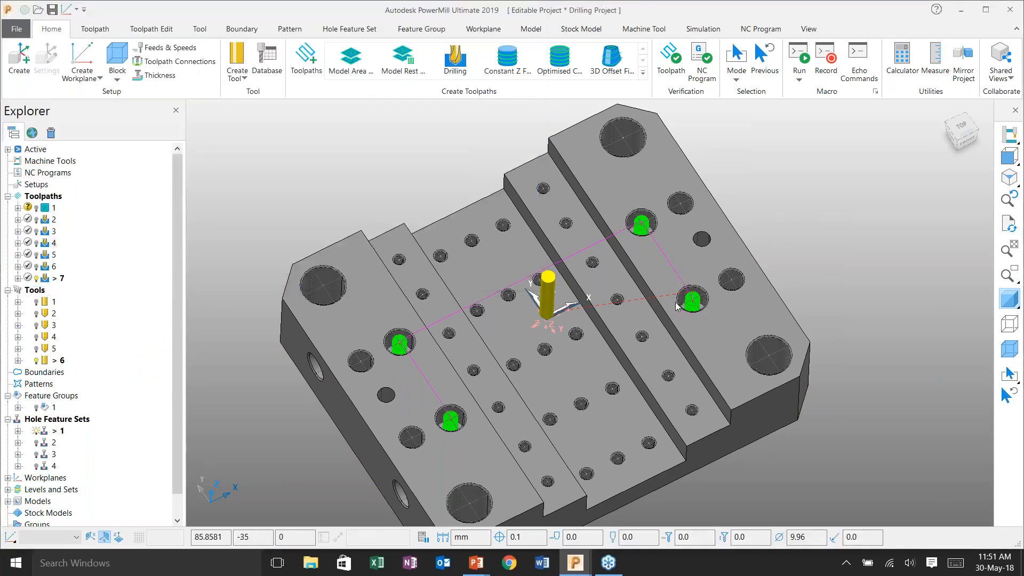
middle_click_drag(676, 306, 664, 279)
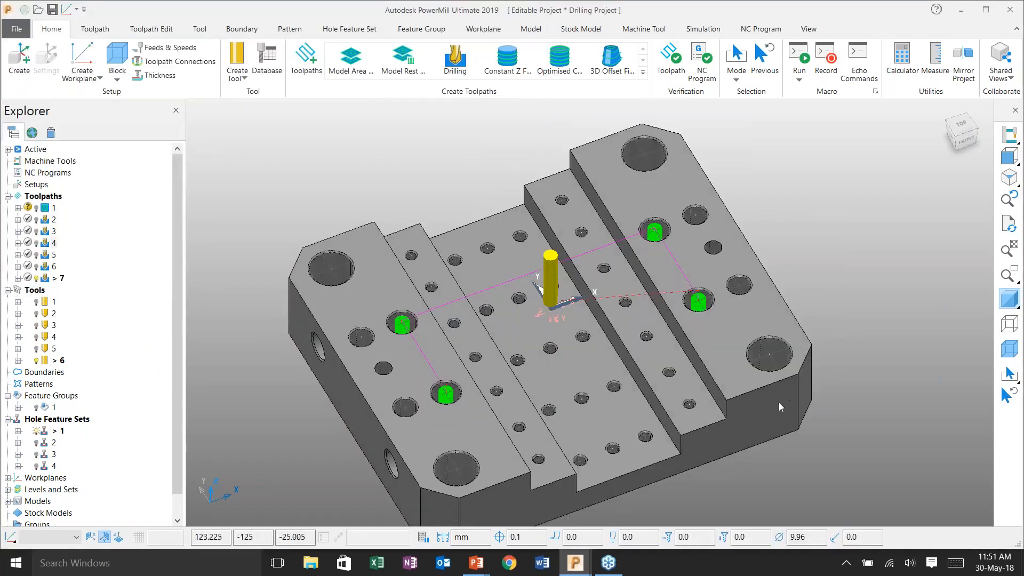
key("alt+Tab")
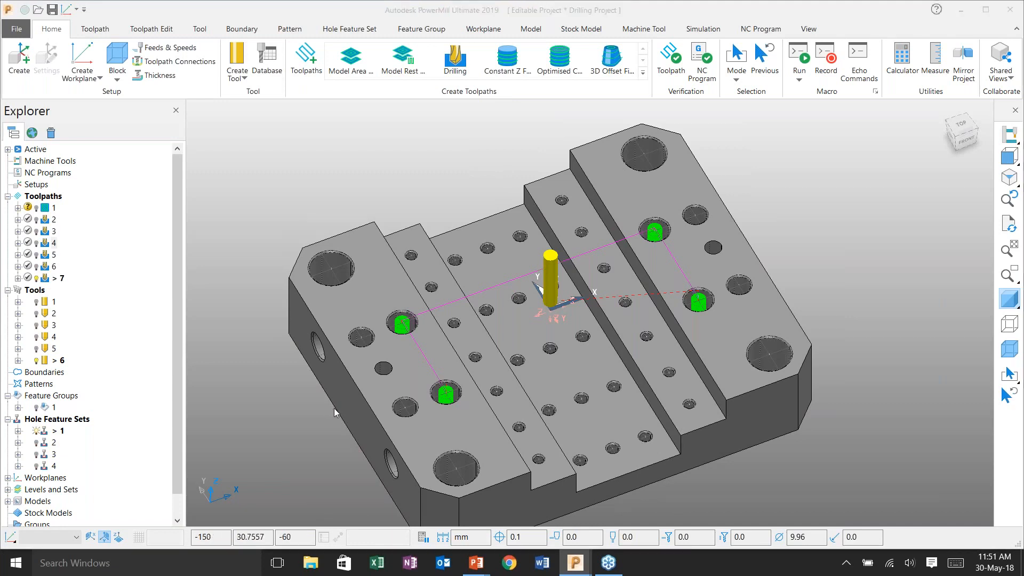
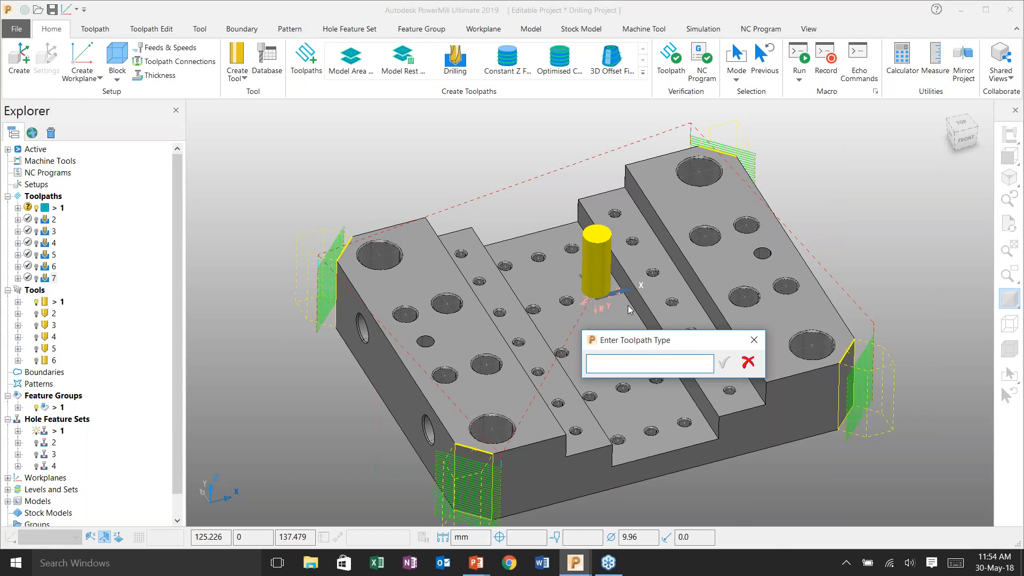
Enter CHM_CORNER as the toolpath type for renaming toolpath 1
type("CHM_CORER")
key("BackSpace")
key("BackSpace")
type("NER")
key("Return")
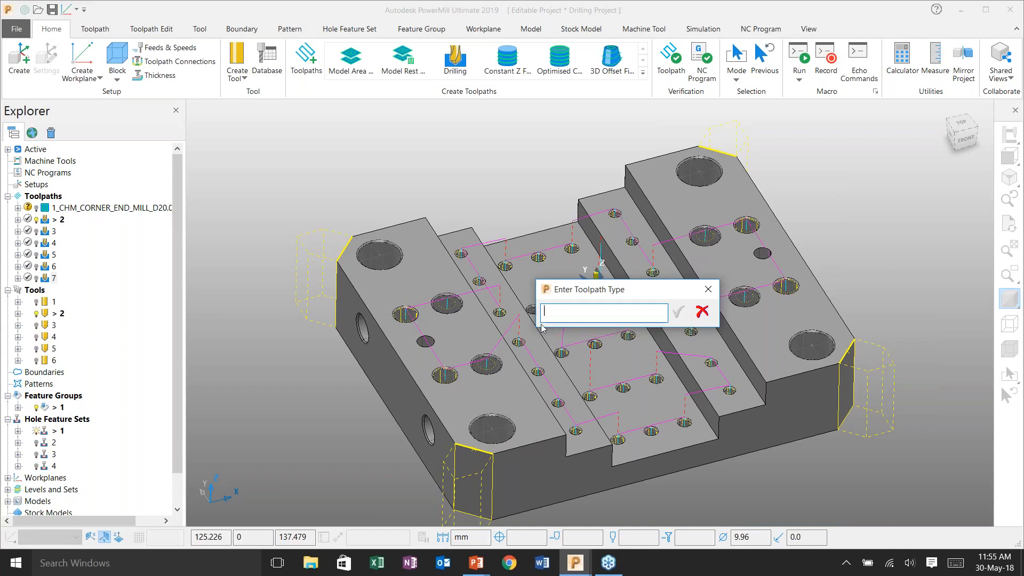
Enter CENTRE as the toolpath type for renaming toolpath 2
left_click_drag(575, 294, 362, 167)
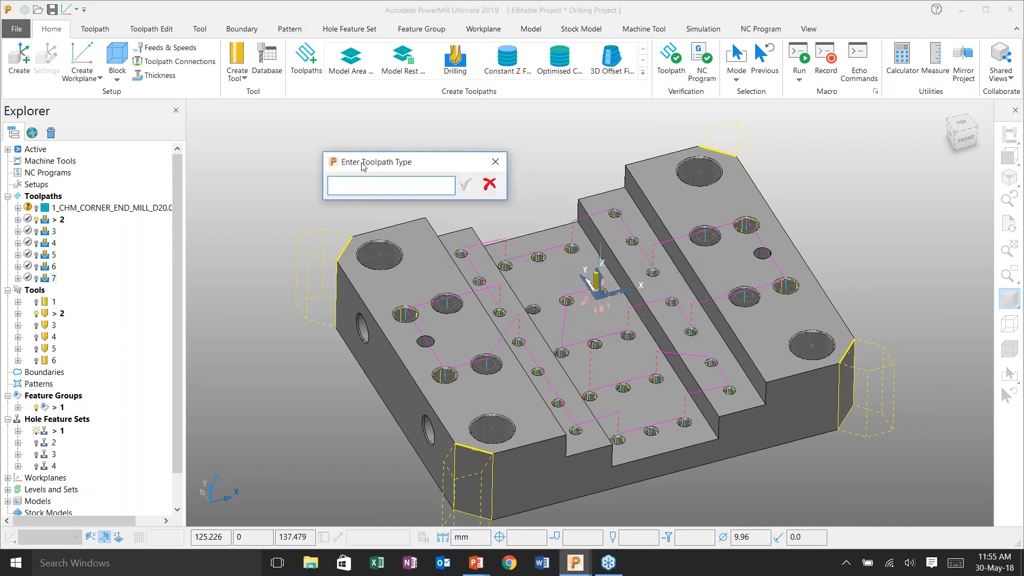
type("CENTRE")
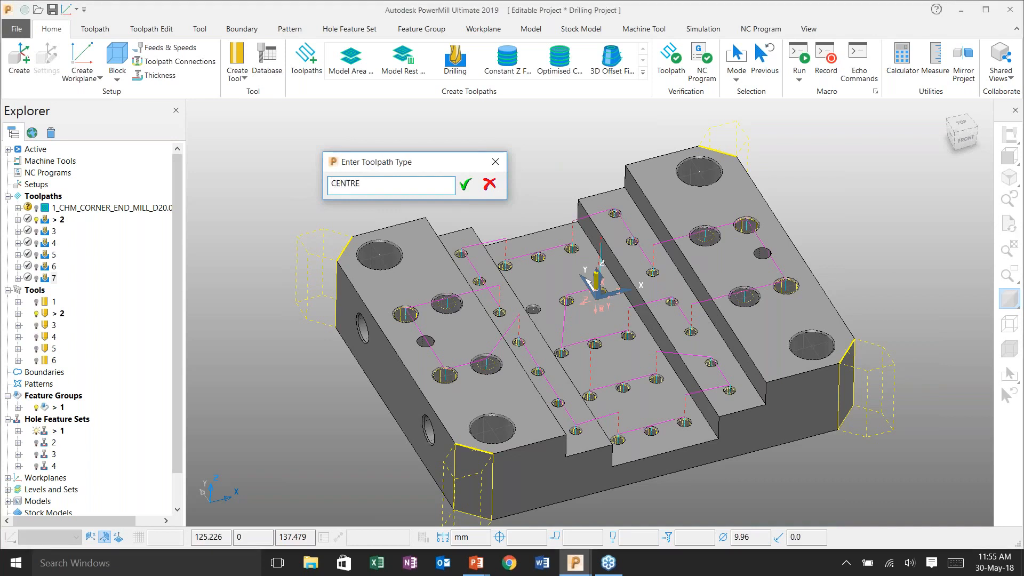
key("Return")
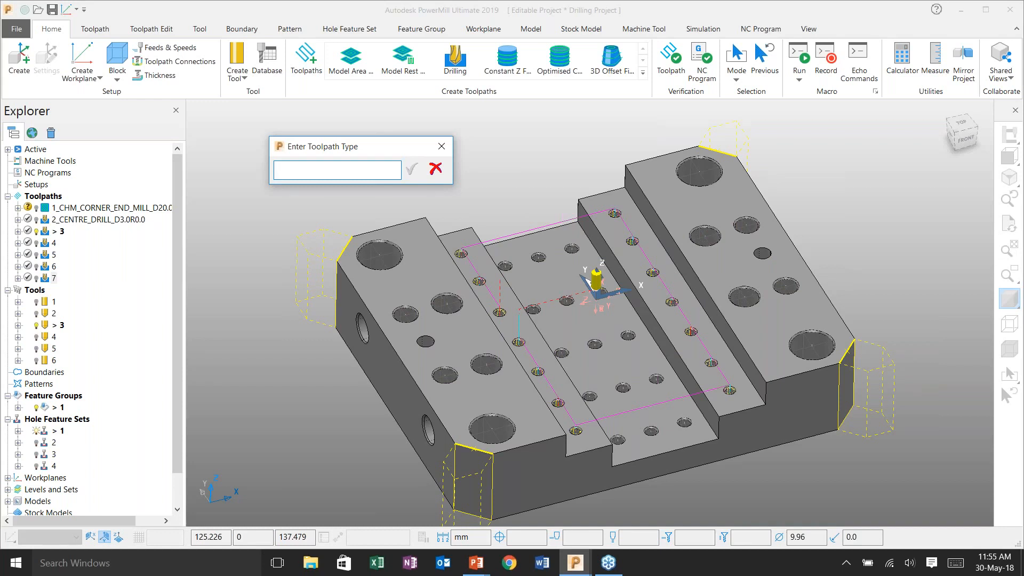
Enter an underscore as the toolpath type for toolpaths 3 to 7 and widen the Explorer to fit the full names
type("_")
key("Return")
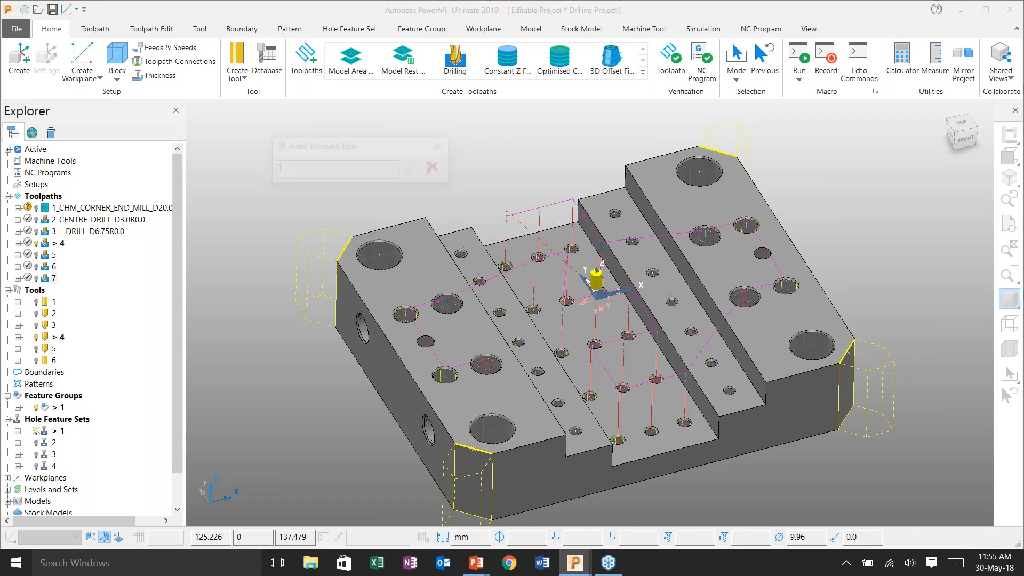
key("Return")
type("_")
key("Return")
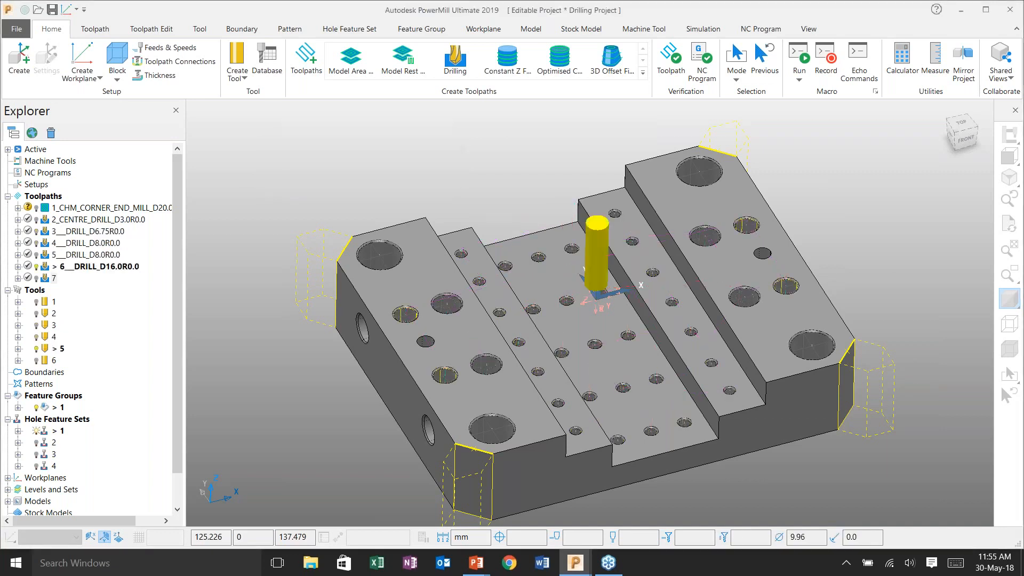
key("Return")
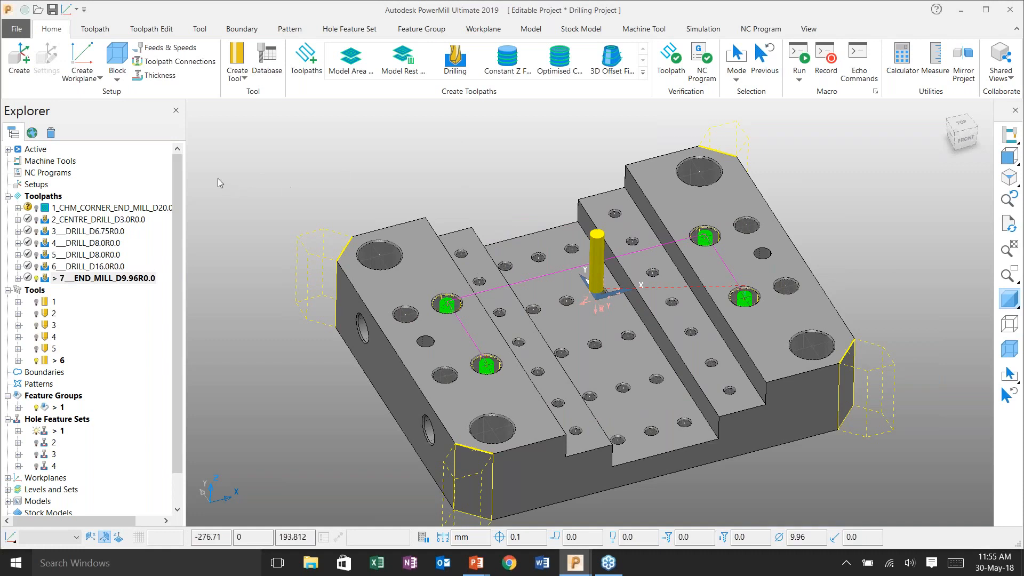
left_click_drag(185, 177, 232, 177)
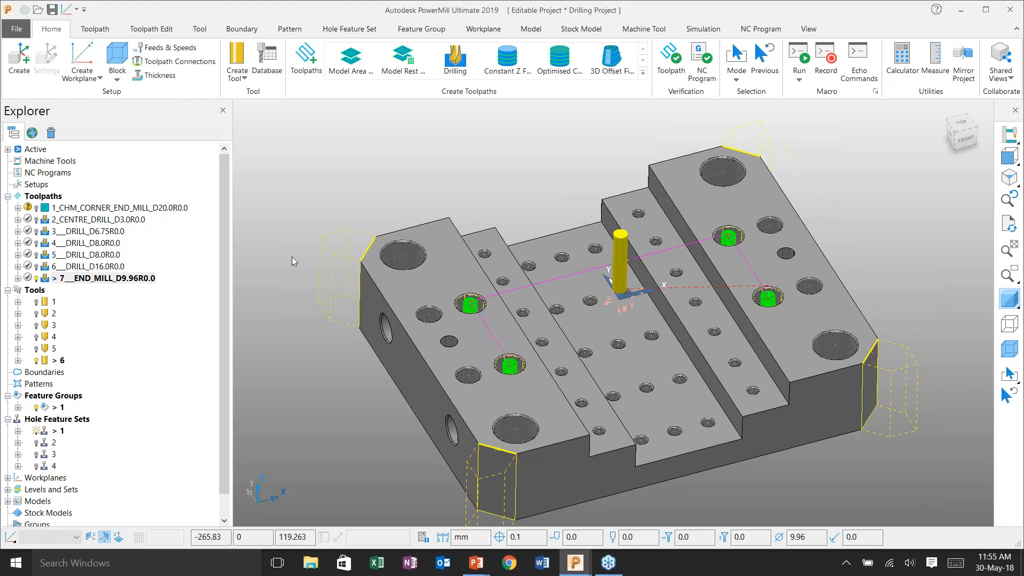
Run the Tool rename.mac macro from the Desktop to rename all tools by type and diameter
left_click(795, 60)
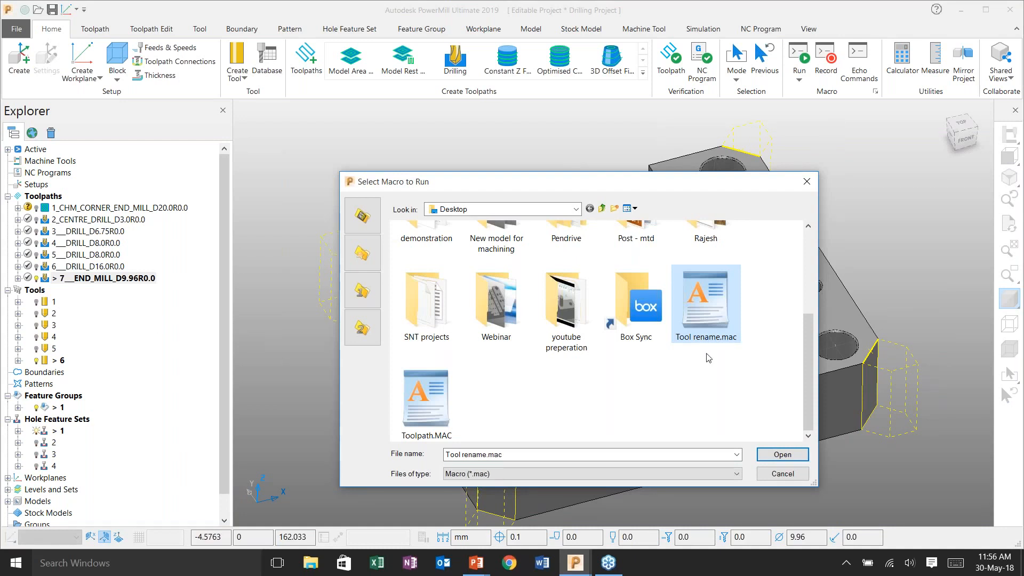
left_click(772, 455)
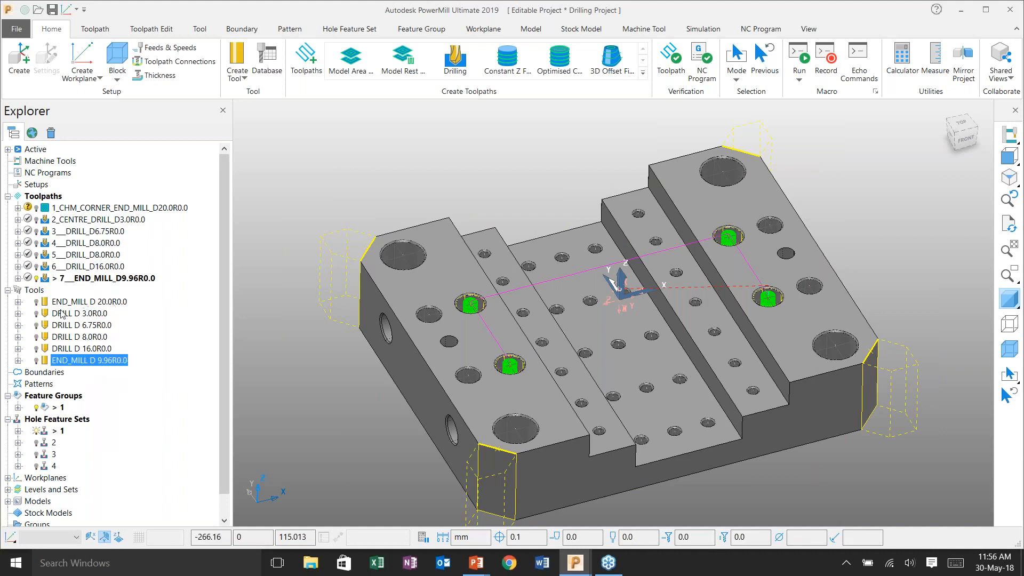
mouse_move(63, 309)
left_click(303, 193)
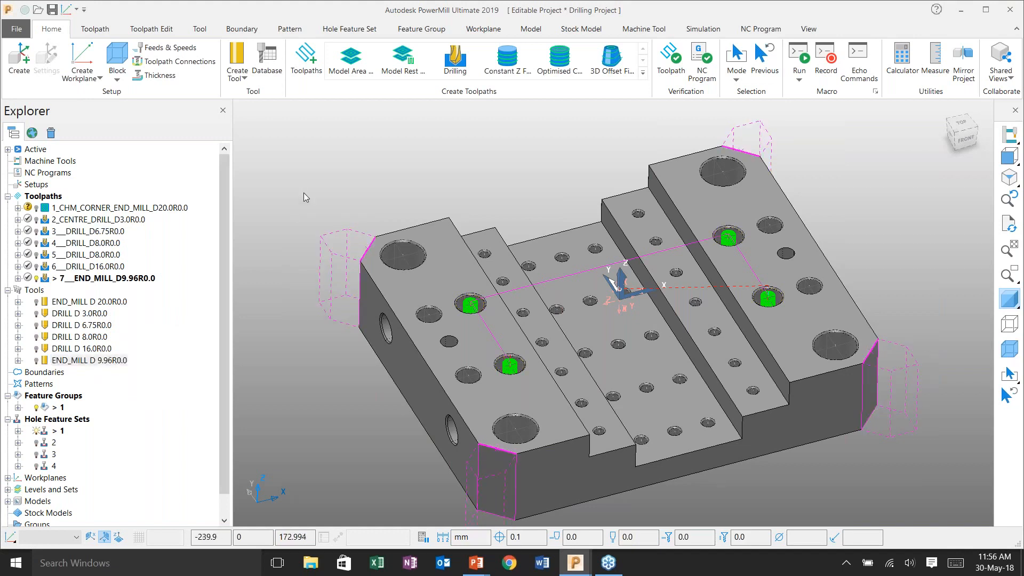
Switch to the PowerMill window containing the 3D insert project and select toolpath 8
key("super+Tab")
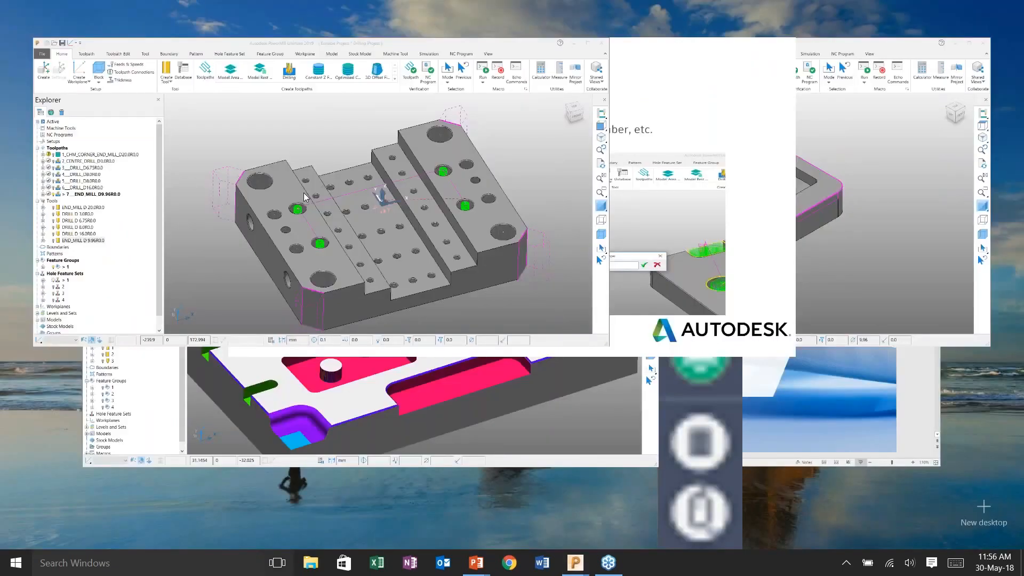
left_click(832, 171)
double_click(54, 290)
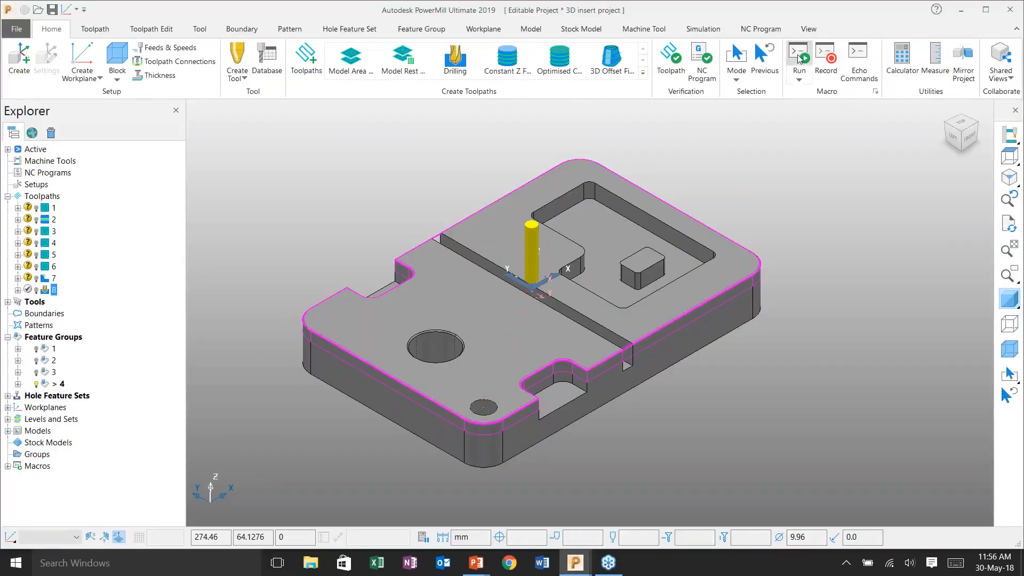
left_click(799, 58)
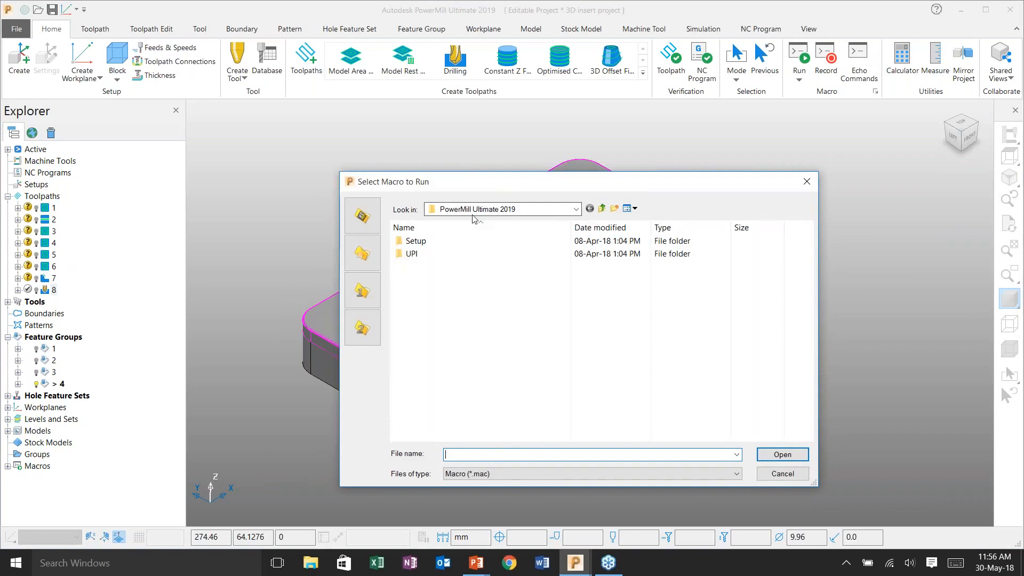
left_click(474, 209)
scroll(474, 222, "up", 3)
left_click(464, 221)
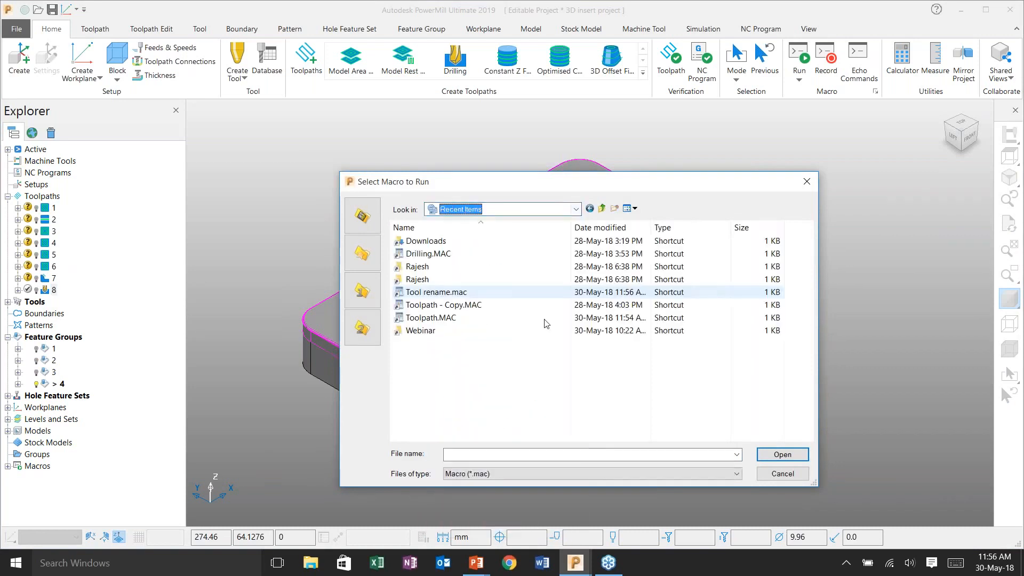
scroll(457, 407, "down", 3)
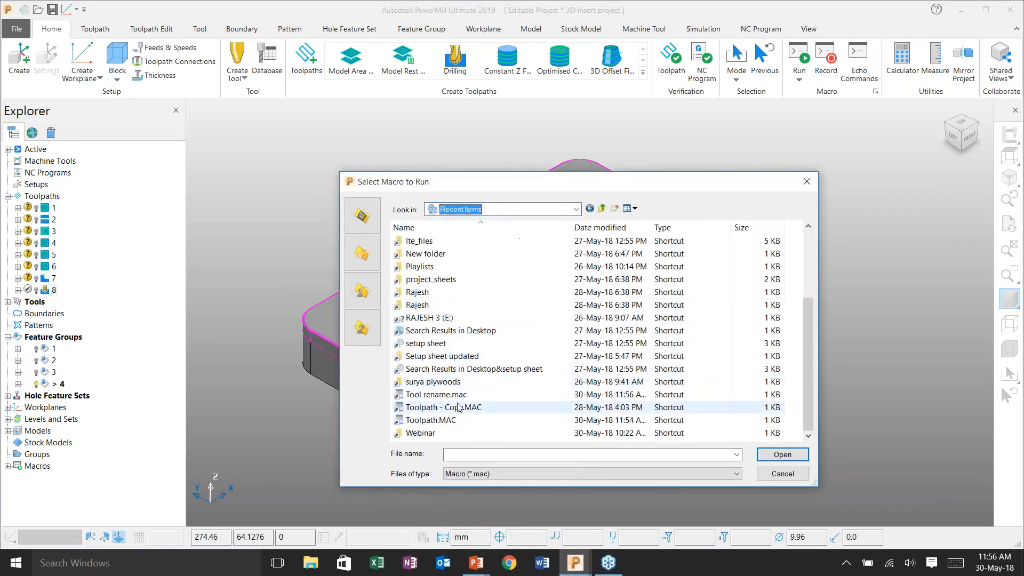
scroll(457, 408, "up", 5)
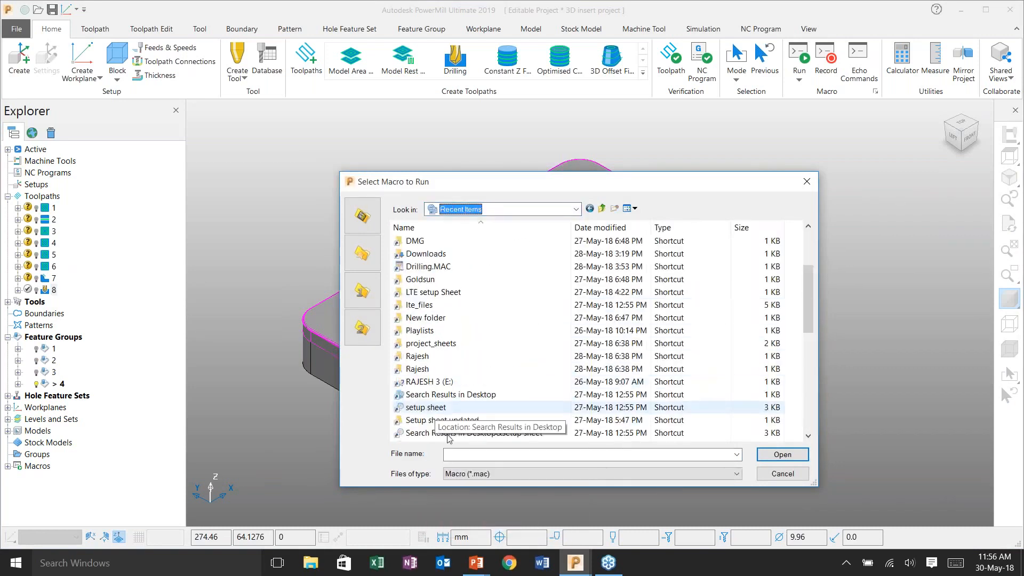
left_click(806, 184)
Run the Toolpath.MAC macro from the Desktop on the 3D insert project
left_click(799, 56)
left_click(489, 211)
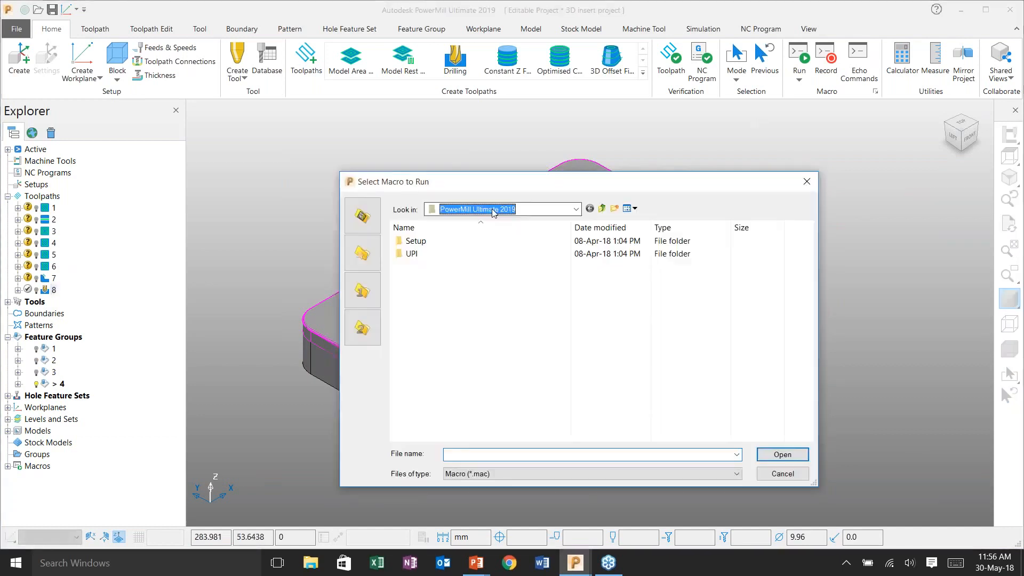
scroll(490, 214, "up", 1)
left_click(467, 230)
scroll(586, 342, "down", 5)
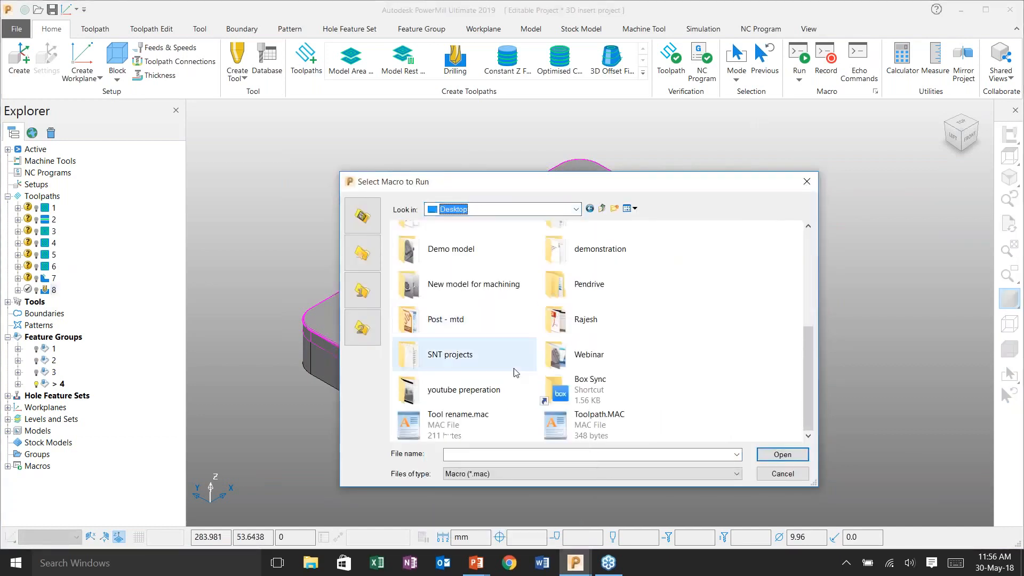
left_click(664, 440)
left_click(788, 456)
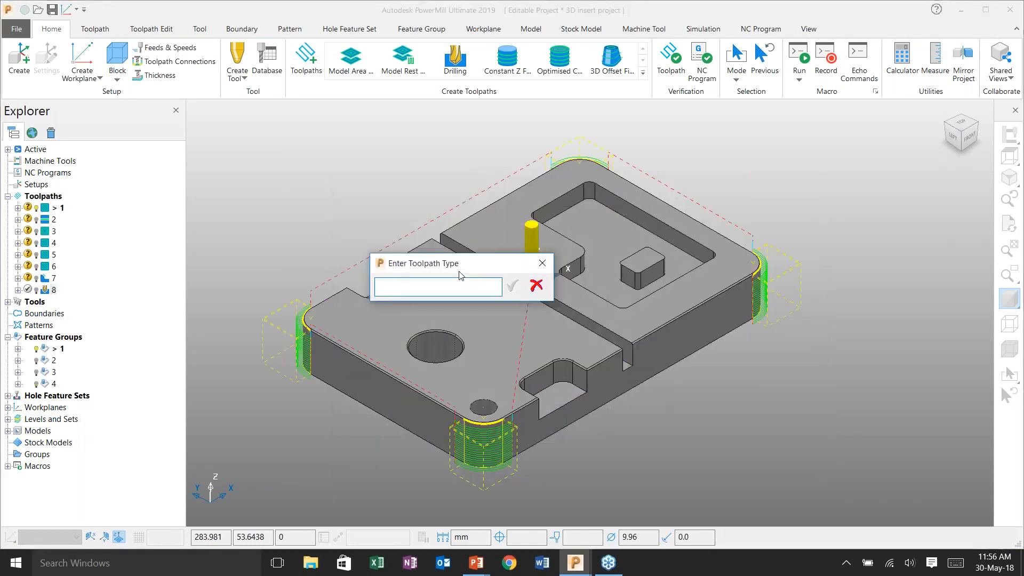
Enter CORNER_FILLET, SLOT and PCKT_ROU as the toolpath types for renaming toolpaths 1, 2 and 3
type("CORNER _FILLET")
key("Return")
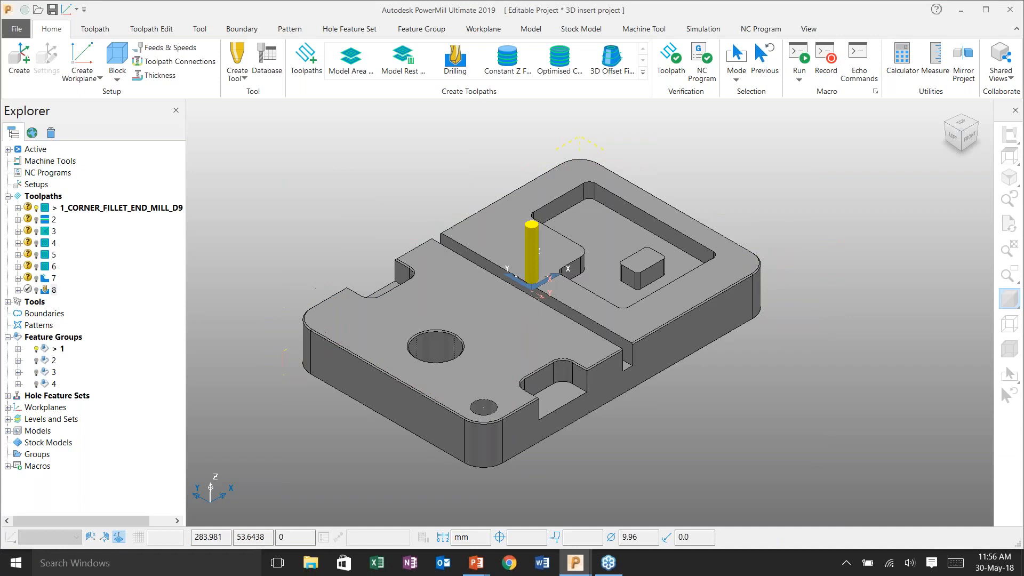
type("SLOT")
key("Return")
type("PCKT_ROU")
key("Return")
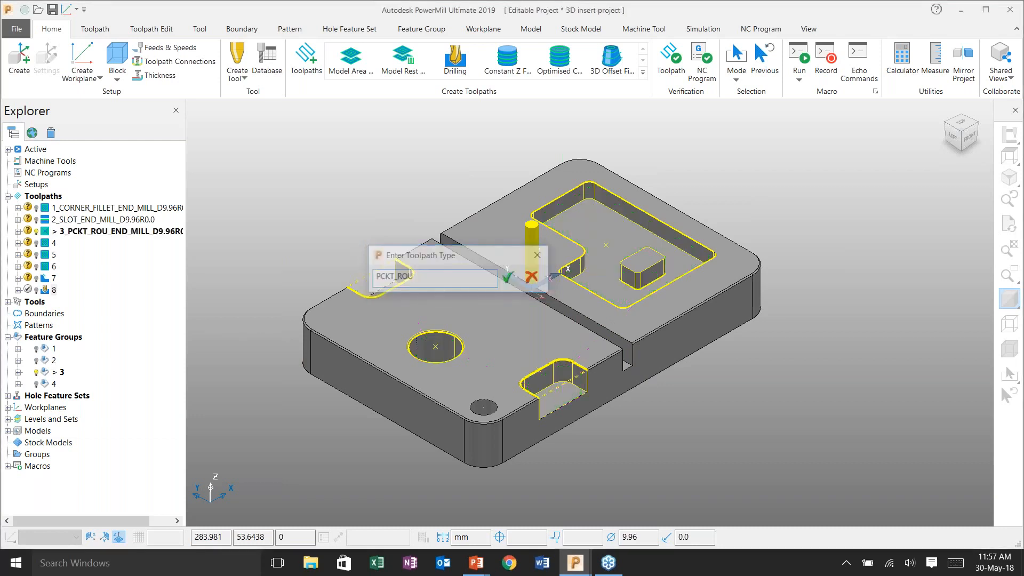
Enter SIDE and OPEN_SIDE as the toolpath types for toolpaths 4 and 5
type("SIDE")
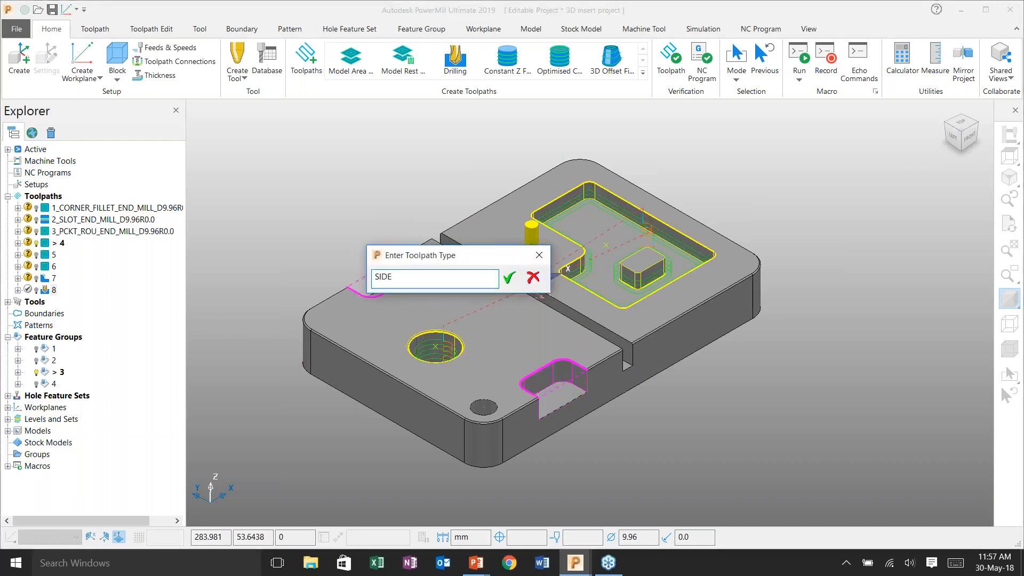
key("Return")
type("OPE")
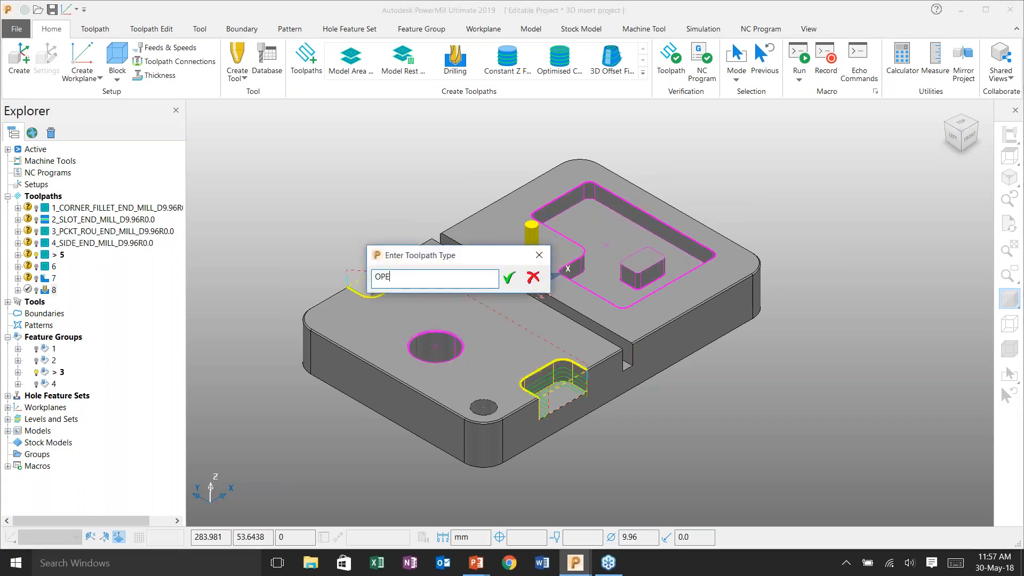
type("N_SIDE")
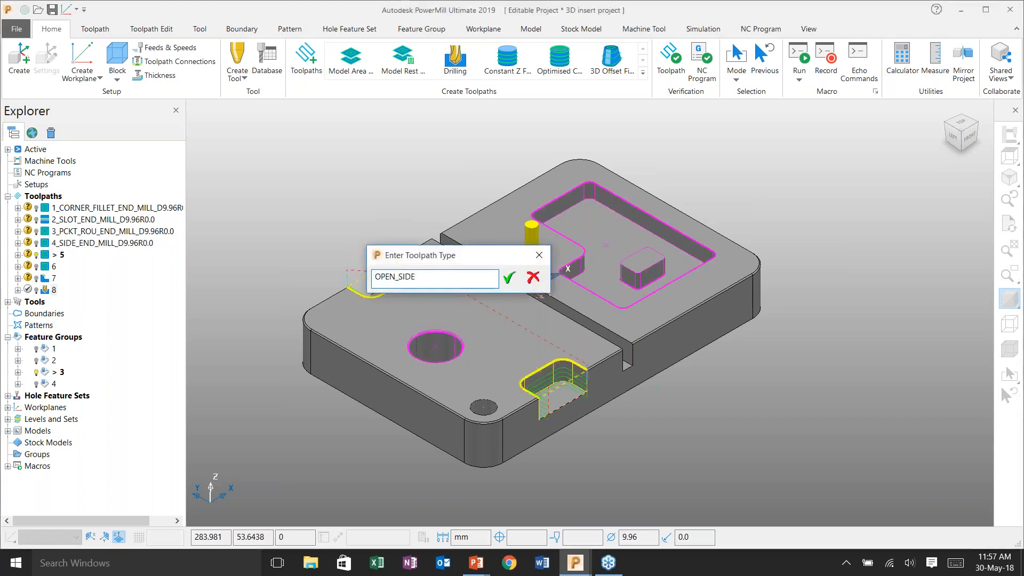
key("Return")
Enter BTM, CHAMFER_MIL and HOLE as the toolpath types for toolpaths 6, 7 and 8
type("BTM")
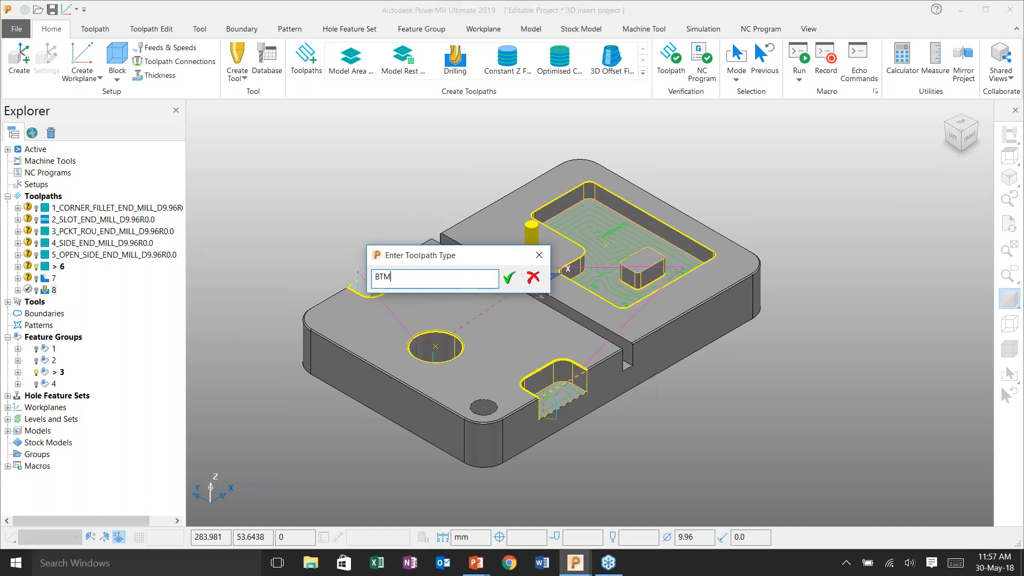
key("Return")
type("CHAMFER")
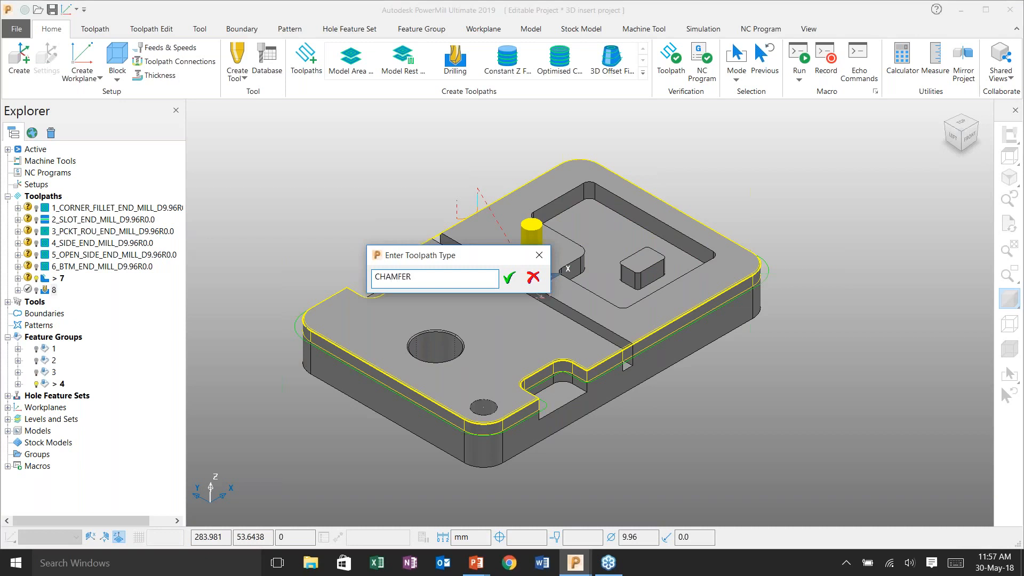
type("_MIL")
key("Return")
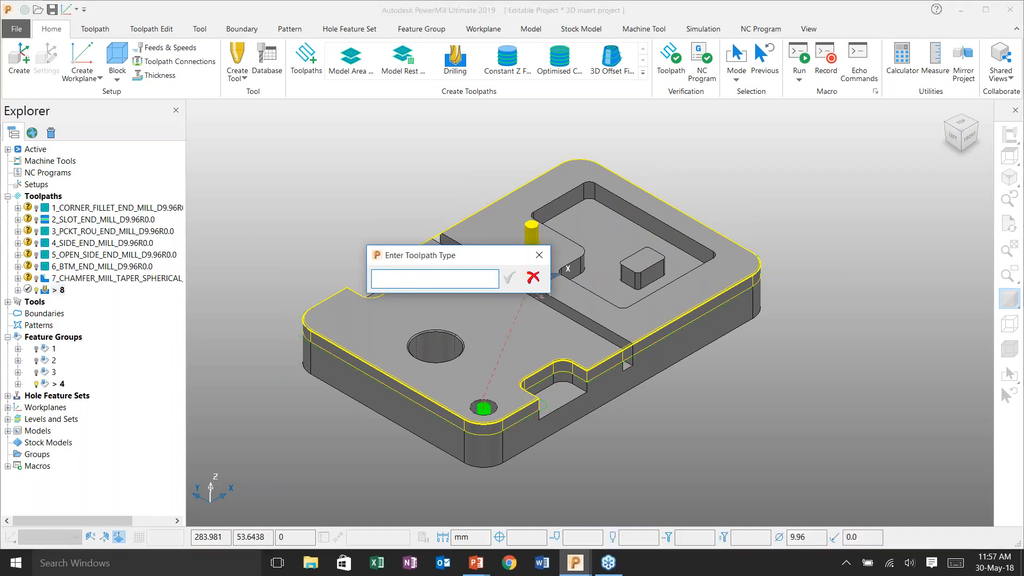
type("HOLE")
key("Return")
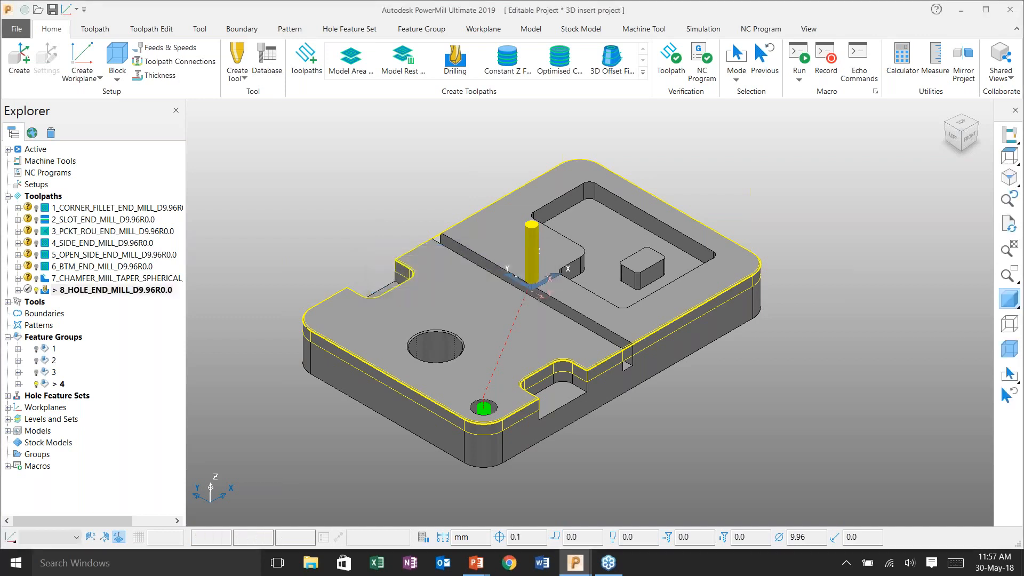
Expand the Tools list, widen the Explorer to fit the full toolpath names, and deactivate the HOLE toolpath
left_click(8, 302)
left_click_drag(186, 344, 243, 372)
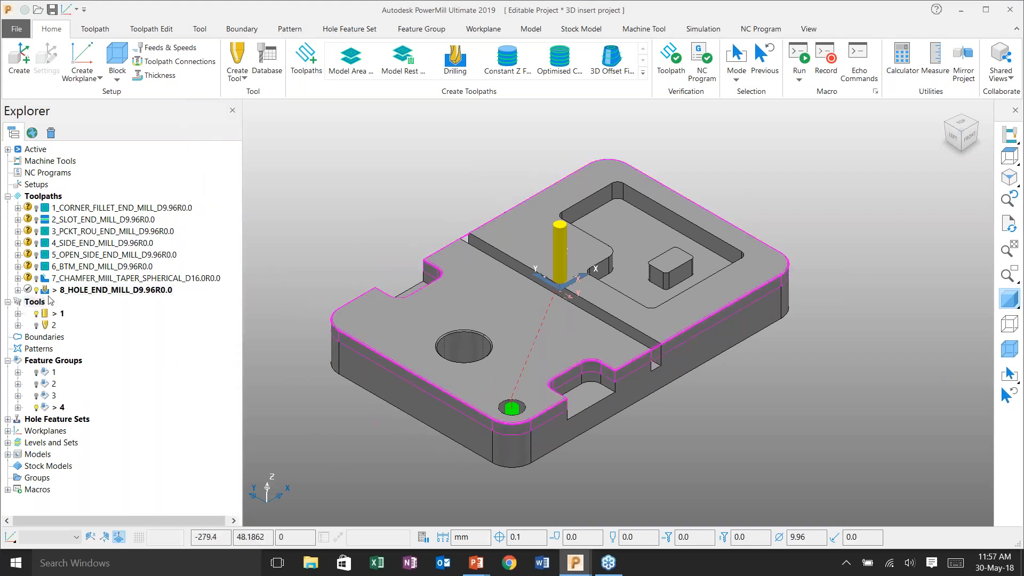
double_click(46, 293)
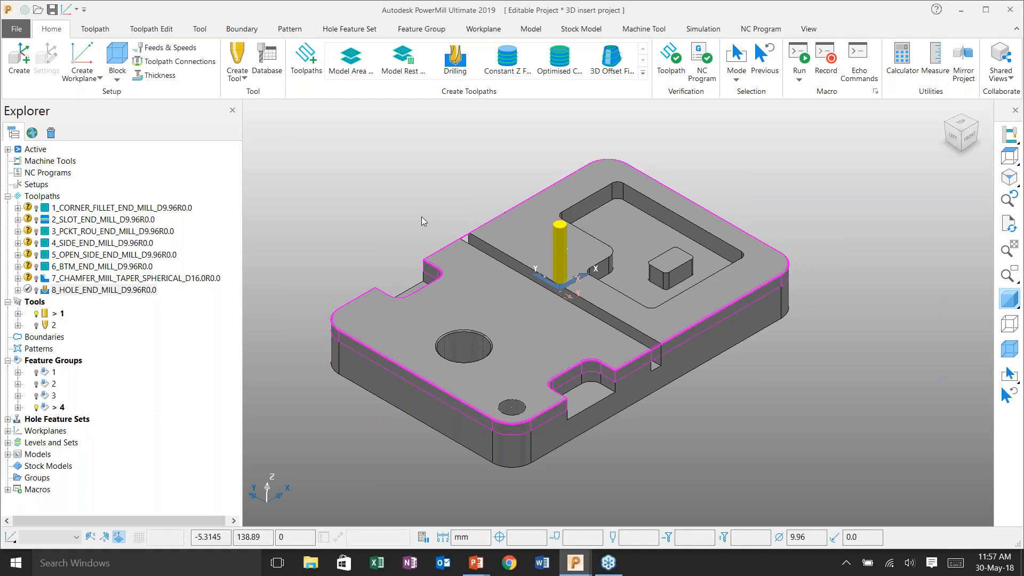
Show the overview of all open windows to switch away from the 3D insert project
key("super+Tab")
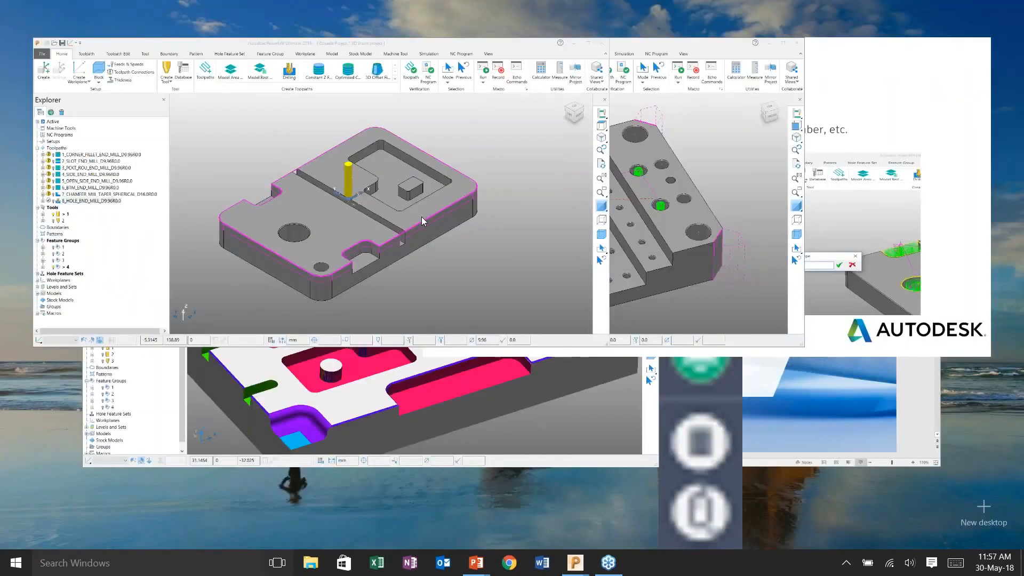